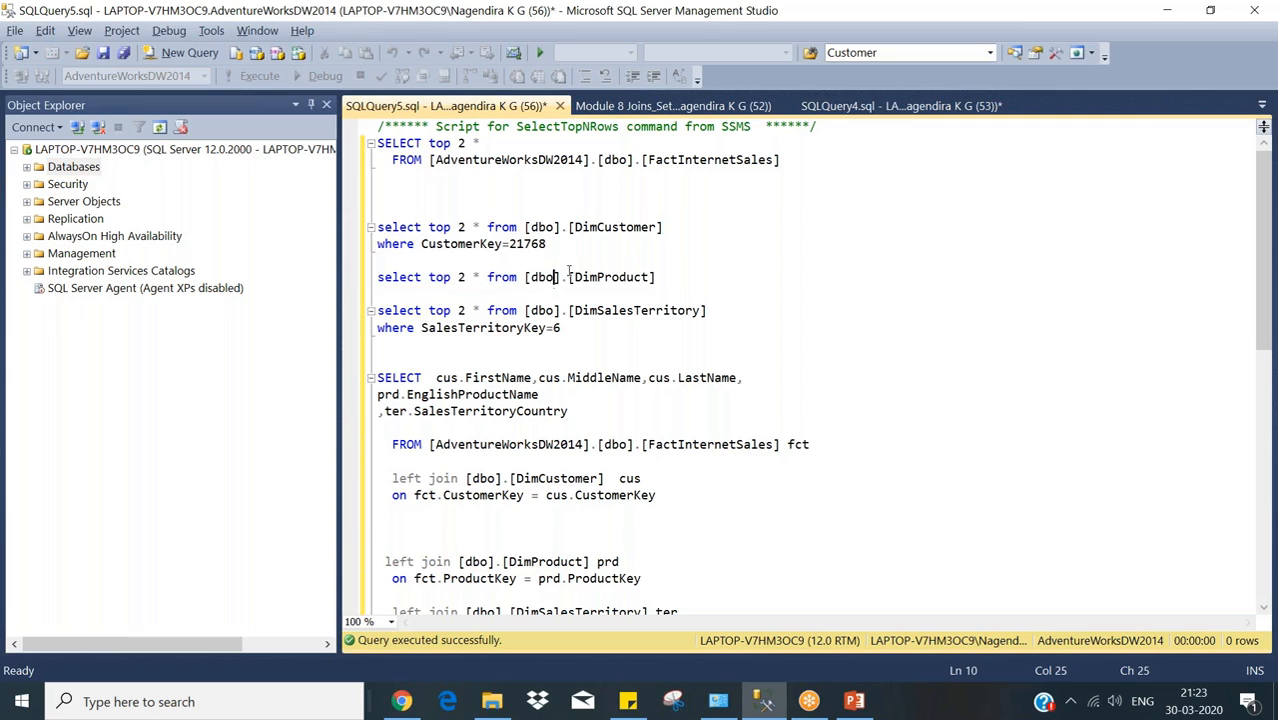
Insert three blank lines below the FactInternetSales query.
{"action": "double_click", "coordinate": [598, 227]}
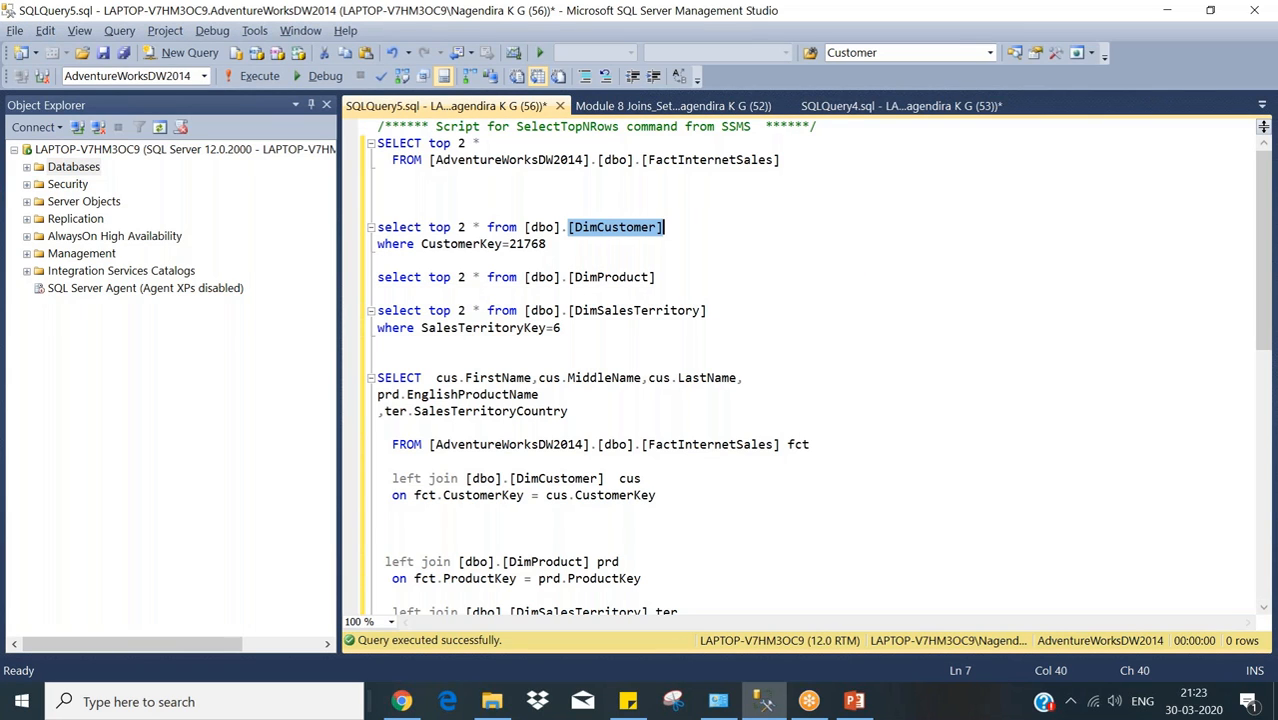
{"action": "double_click", "coordinate": [543, 228]}
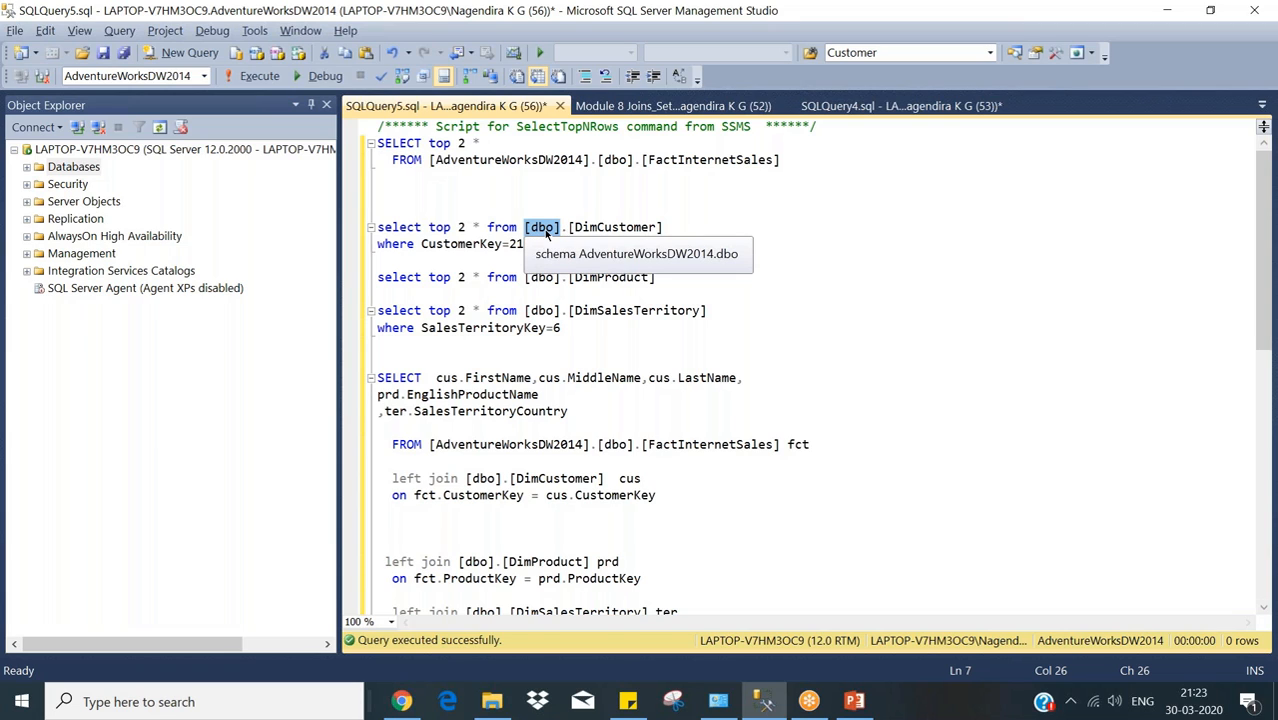
{"action": "left_click", "coordinate": [553, 177]}
{"action": "key", "text": "Return"}
{"action": "key", "text": "Return"}
{"action": "key", "text": "Return"}
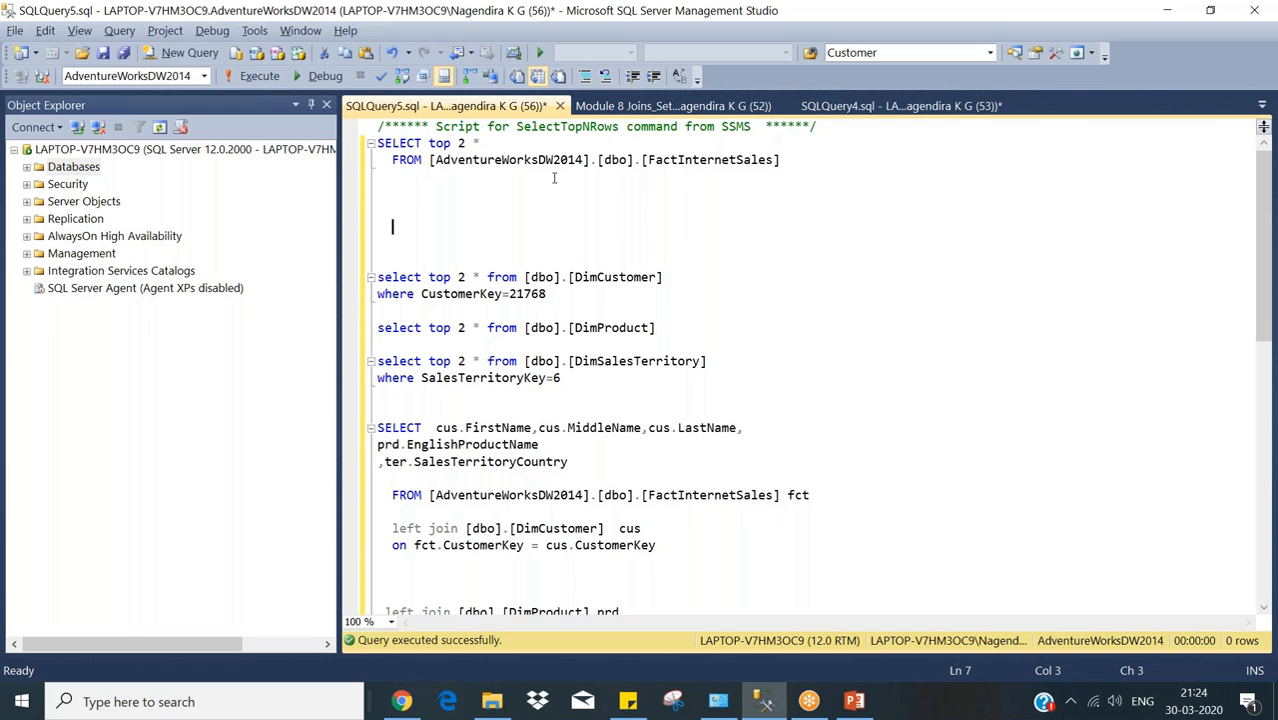
Expand the SqlTrainingCorona database and its Security folder in the object tree.
{"action": "left_click", "coordinate": [27, 167]}
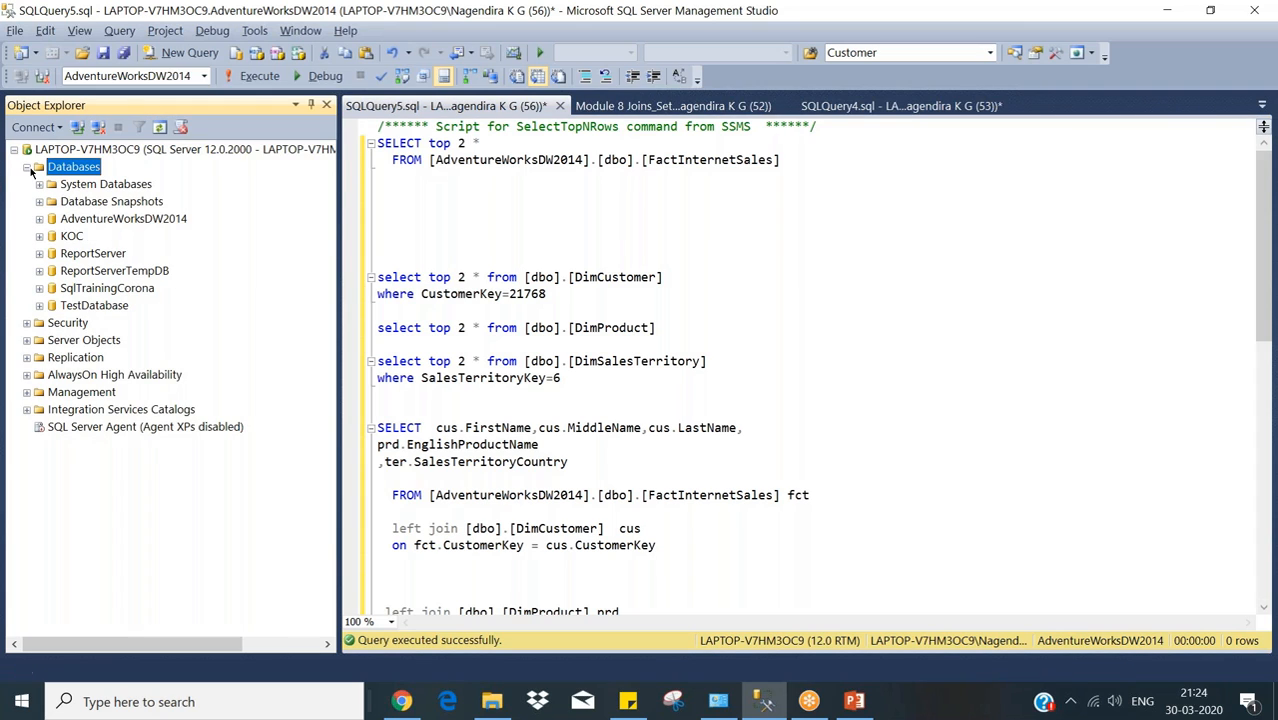
{"action": "left_click", "coordinate": [27, 323]}
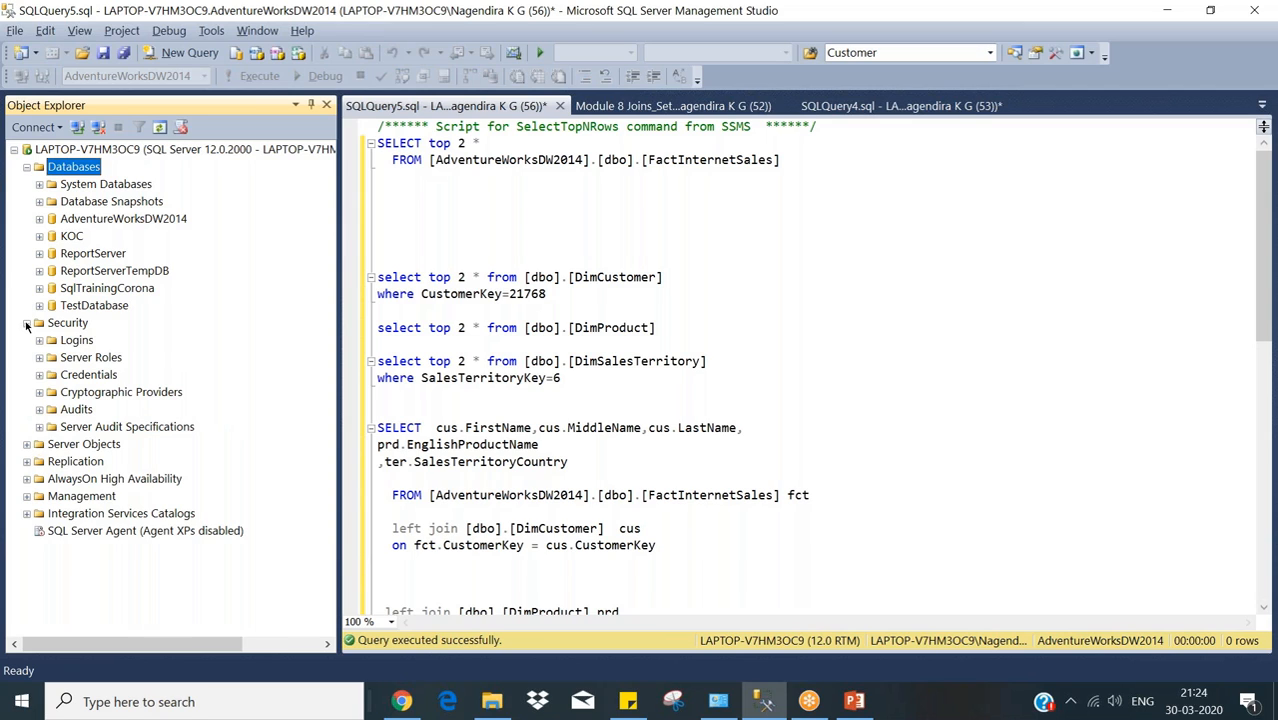
{"action": "left_click", "coordinate": [27, 323]}
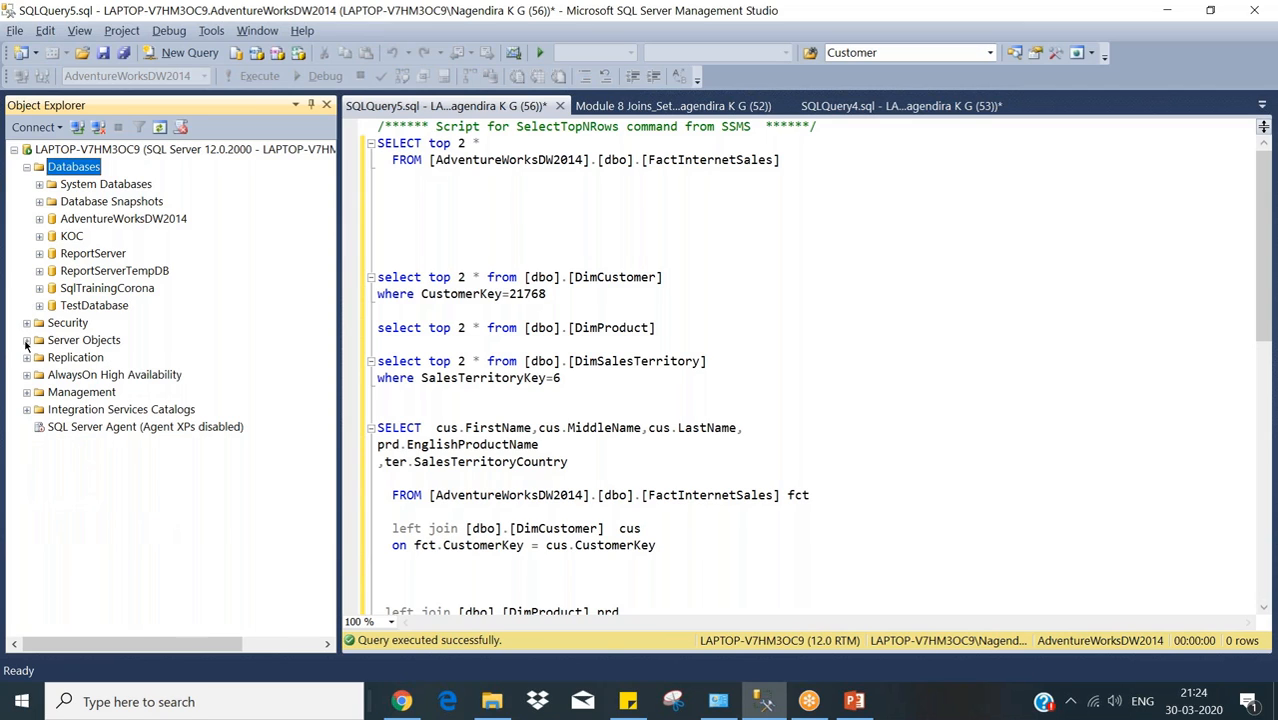
{"action": "left_click", "coordinate": [40, 288]}
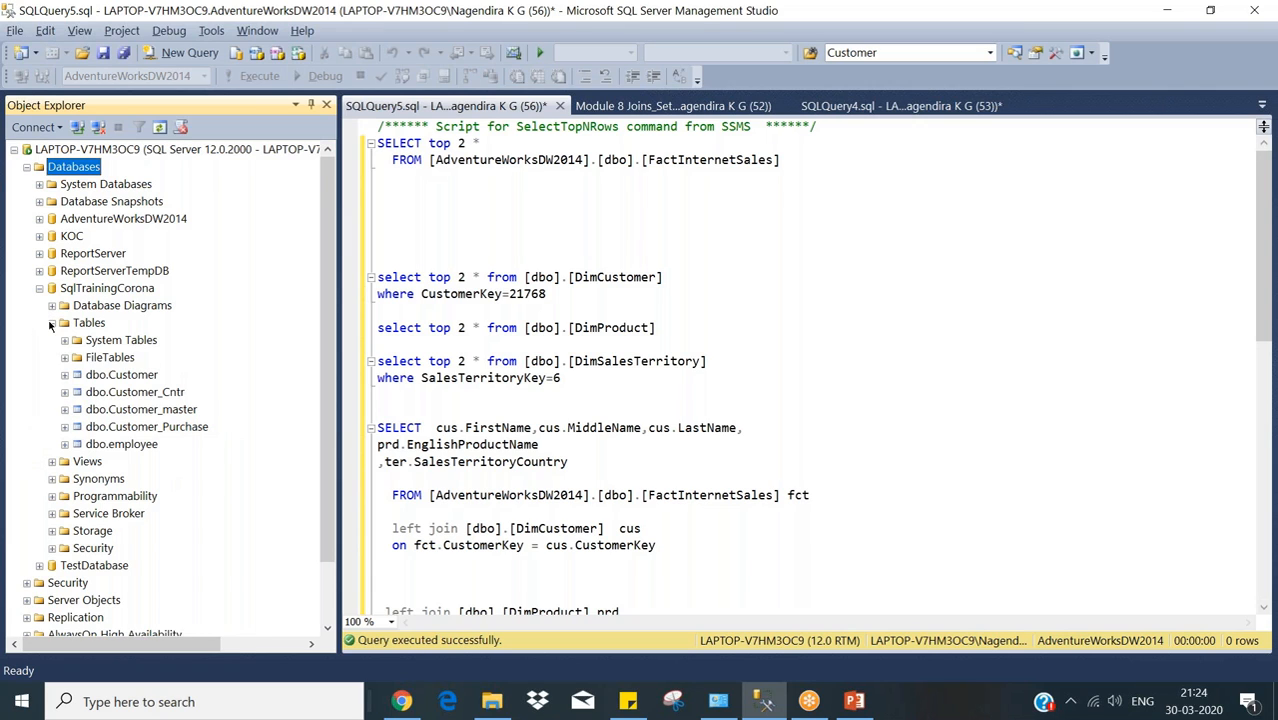
{"action": "left_click", "coordinate": [52, 323]}
{"action": "left_click", "coordinate": [51, 427]}
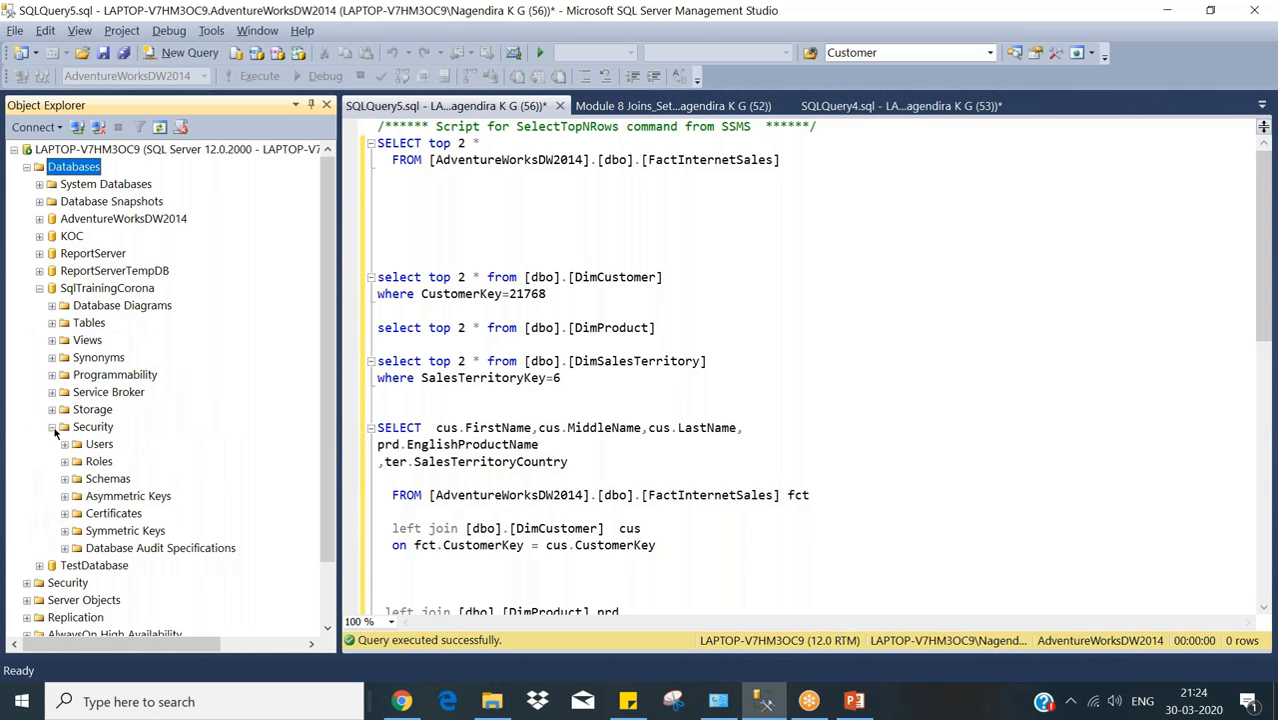
Expand the Schemas folder under SqlTrainingCorona's Security and select the dbo schema.
{"action": "left_click", "coordinate": [90, 292]}
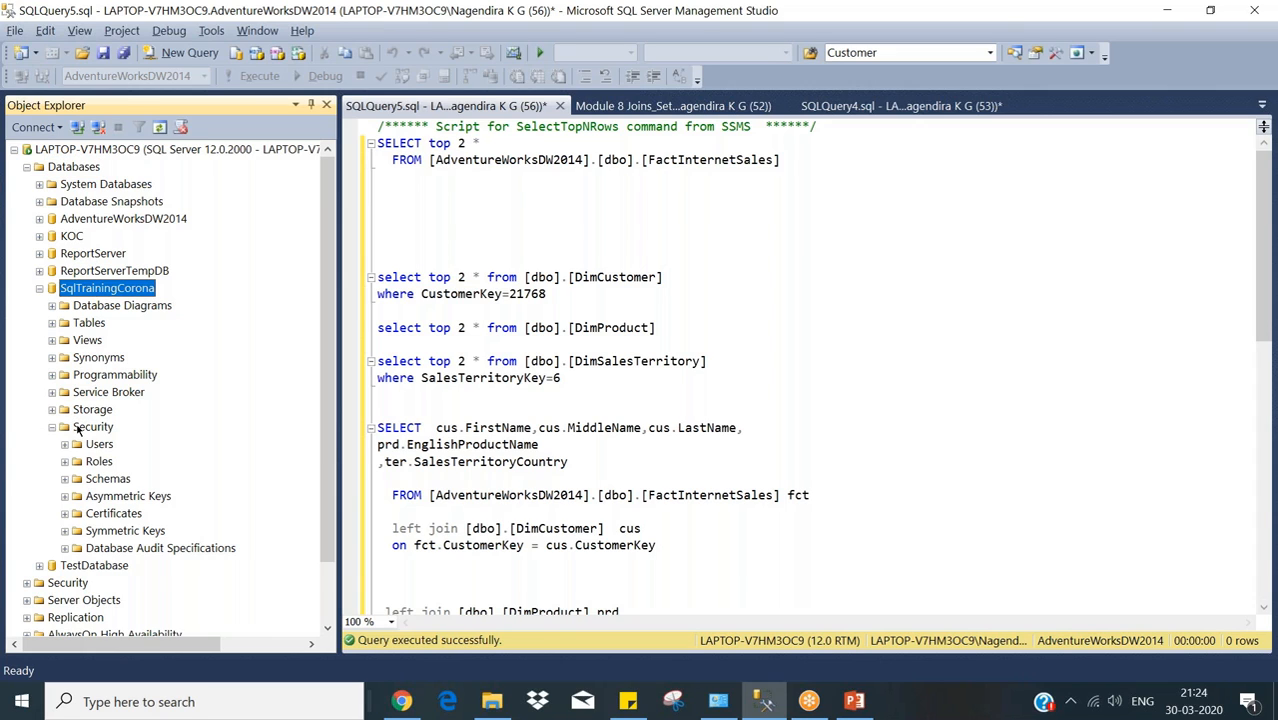
{"action": "left_click", "coordinate": [79, 428]}
{"action": "left_click", "coordinate": [92, 290]}
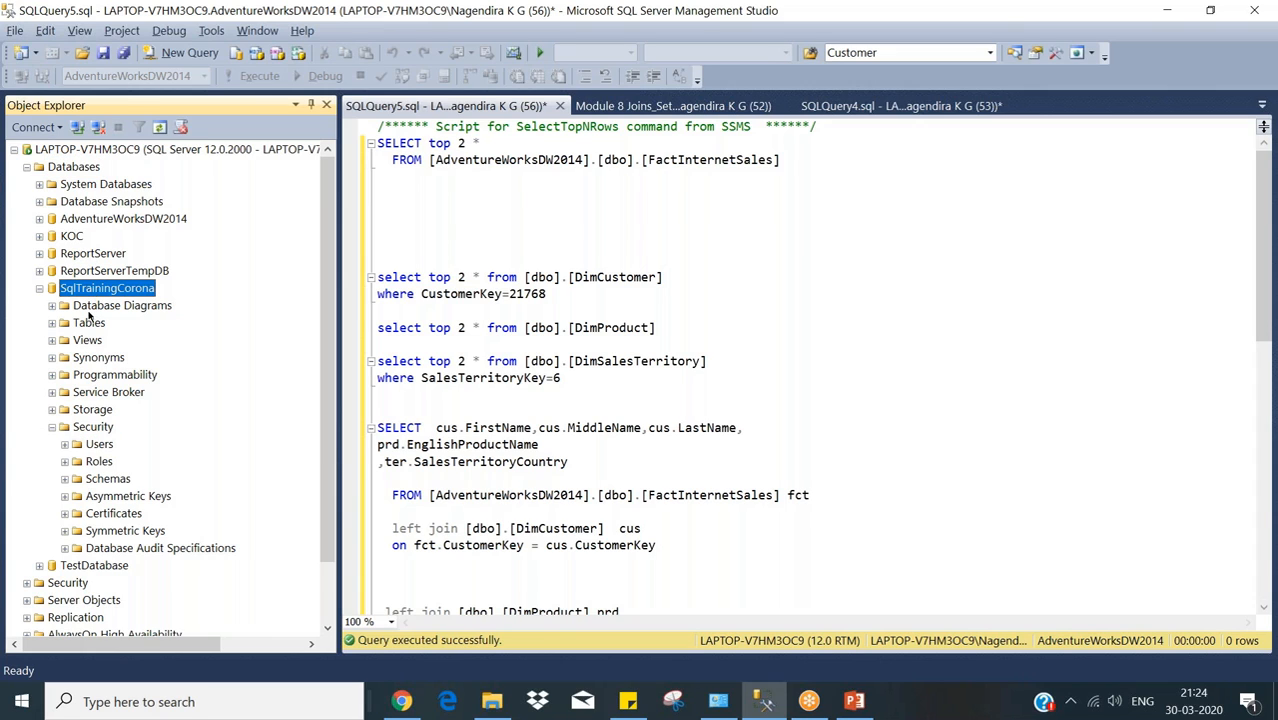
{"action": "left_click", "coordinate": [87, 428]}
{"action": "left_click", "coordinate": [90, 481]}
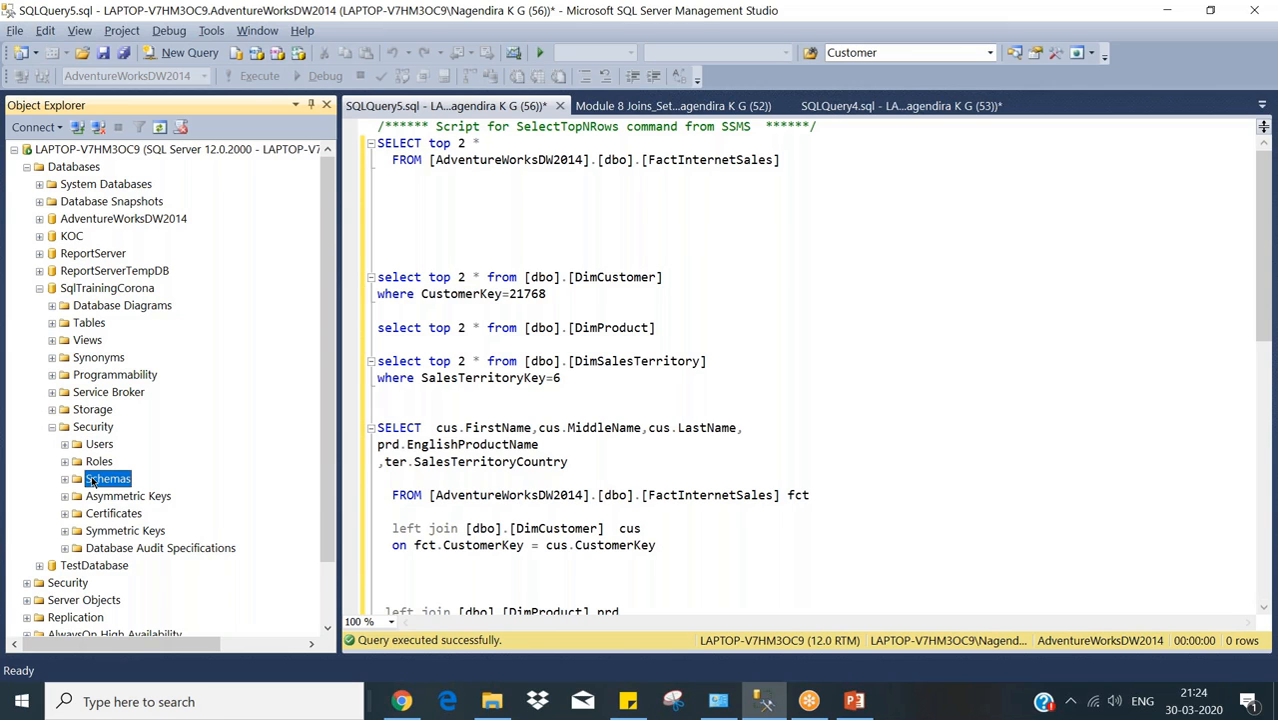
{"action": "left_click", "coordinate": [75, 479]}
{"action": "left_click_drag", "start_coordinate": [330, 431], "coordinate": [329, 501]}
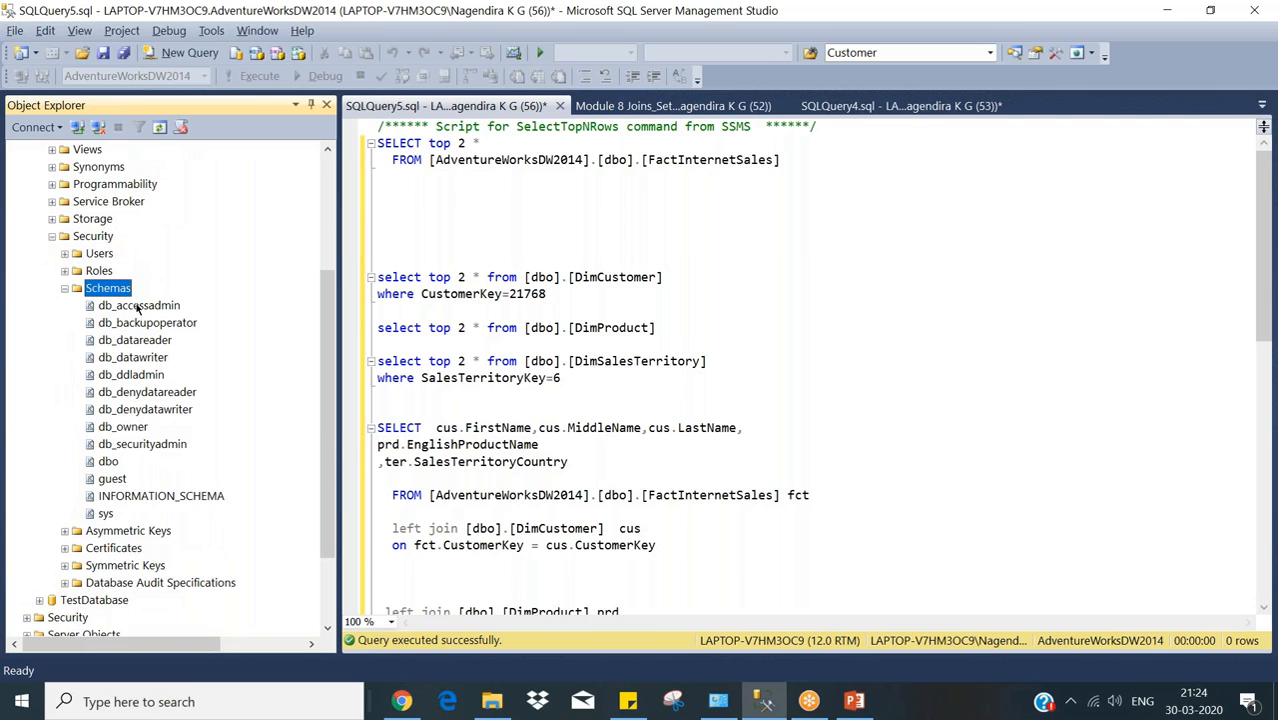
{"action": "left_click", "coordinate": [105, 462]}
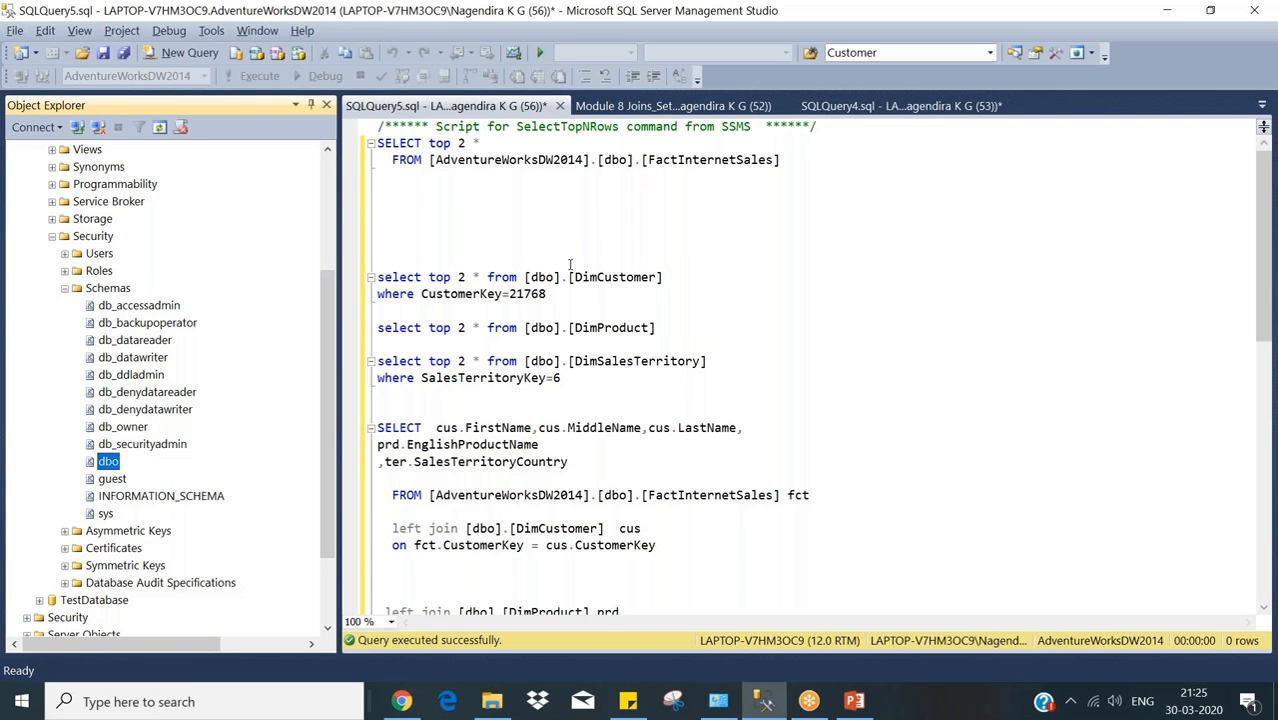
Open the Customer DB_Table Creation.sql script from the Scripts folder in the query editor.
{"action": "left_click", "coordinate": [573, 232]}
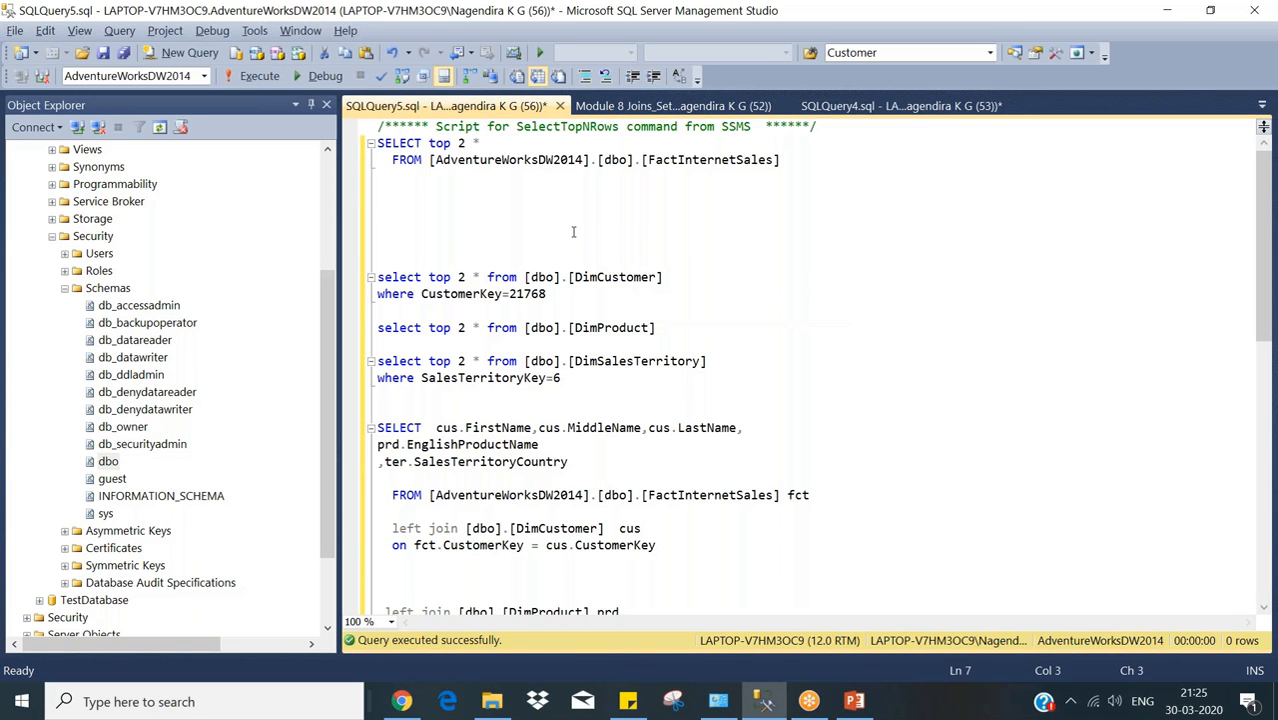
{"action": "left_click", "coordinate": [718, 106]}
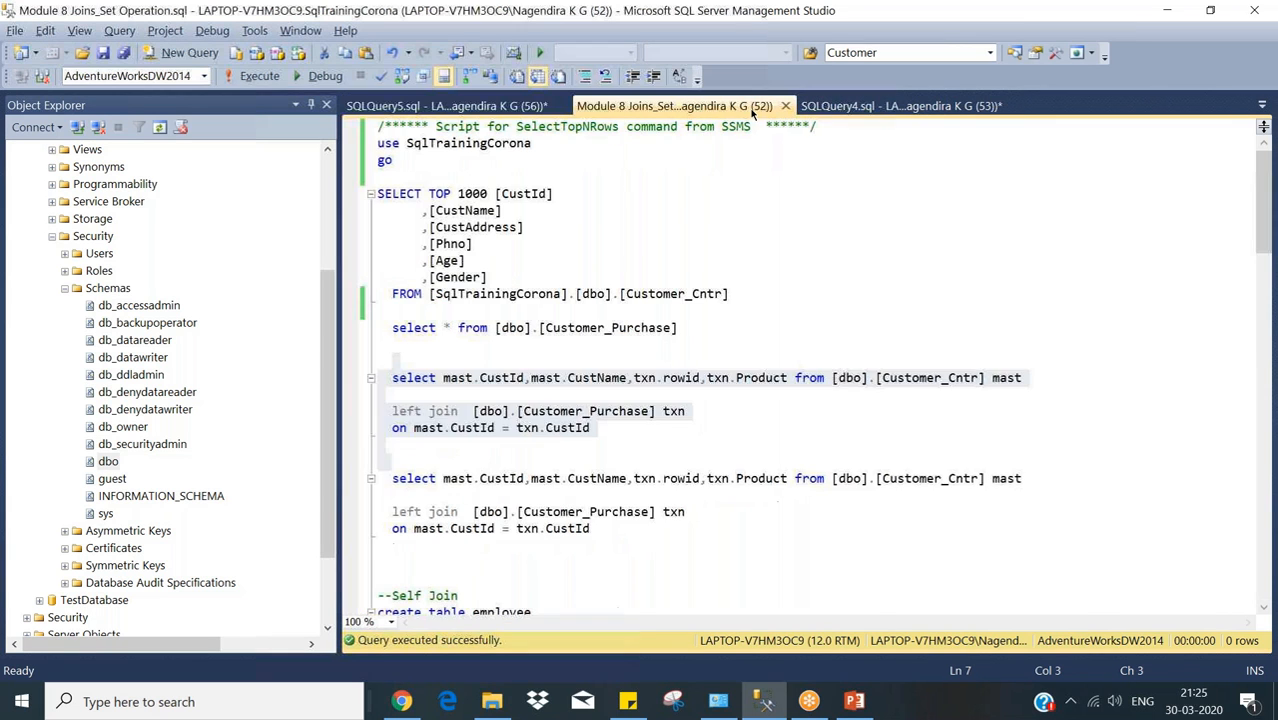
{"action": "left_click", "coordinate": [845, 106]}
{"action": "left_click", "coordinate": [491, 703]}
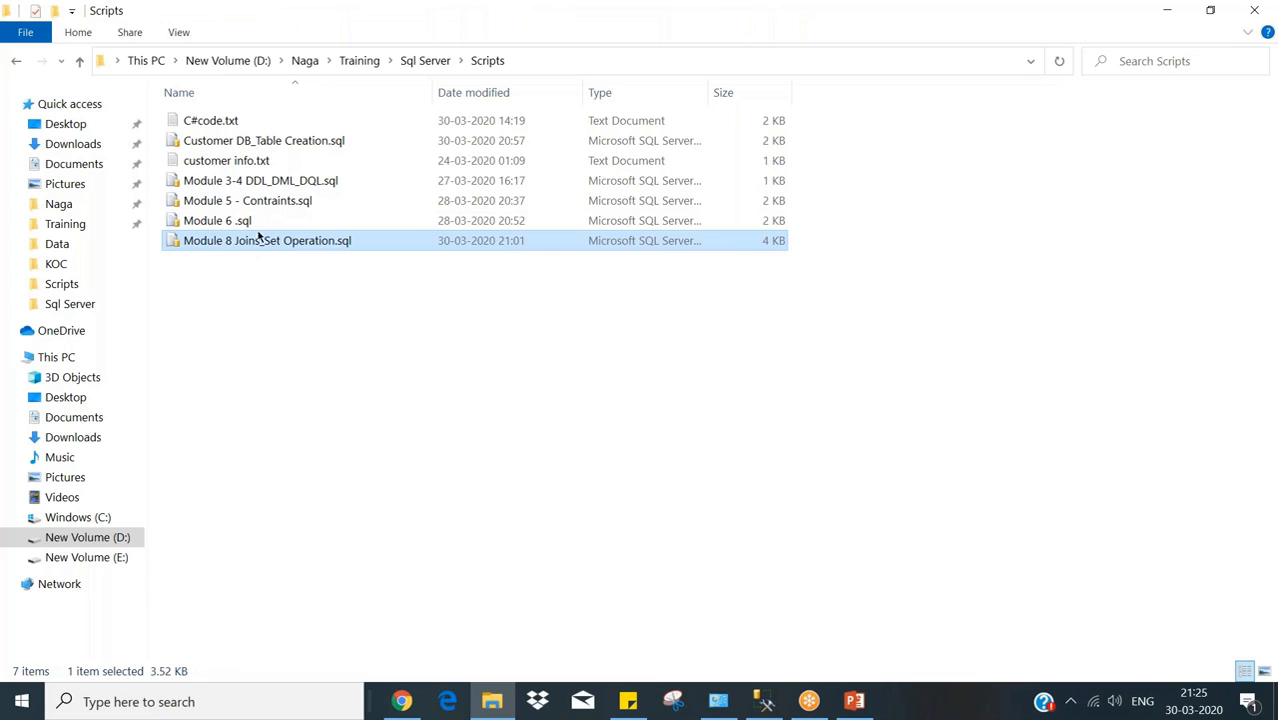
{"action": "left_click_drag", "start_coordinate": [275, 142], "coordinate": [765, 700]}
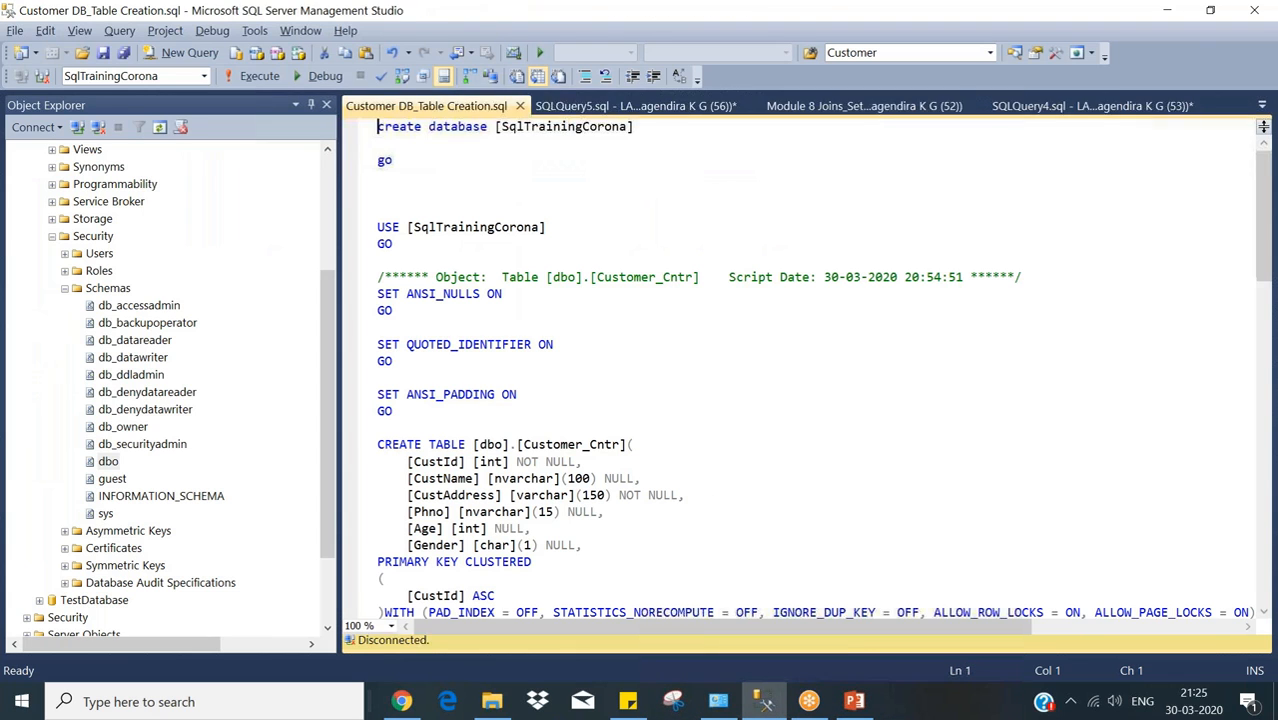
Examine the schema and table name in the CREATE TABLE statement alongside the dbo entry under Schemas.
{"action": "double_click", "coordinate": [490, 444]}
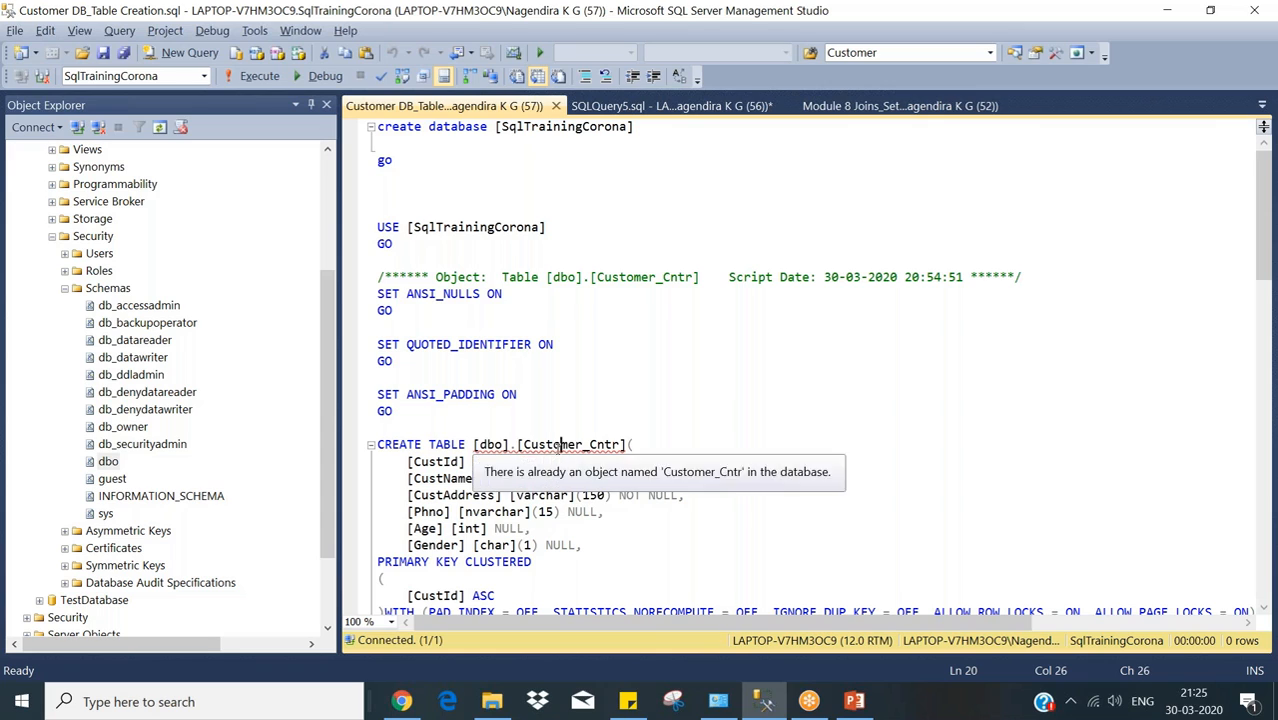
{"action": "double_click", "coordinate": [620, 444]}
{"action": "left_click", "coordinate": [100, 465]}
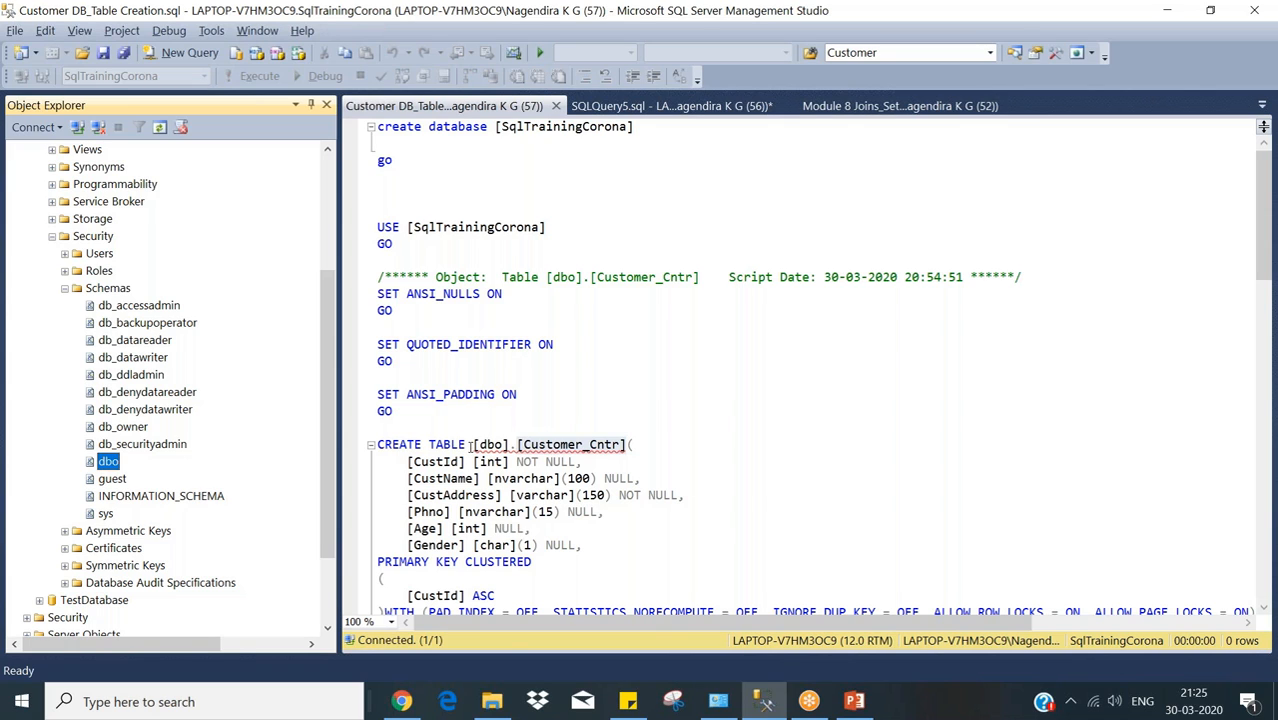
Prefix the table name in the CREATE TABLE statement with the copied database name, giving [SqlTrainingCorona].[dbo].[Customer_Cntr].
{"action": "left_click", "coordinate": [472, 444]}
{"action": "left_click", "coordinate": [481, 228]}
{"action": "double_click", "coordinate": [481, 228]}
{"action": "key", "text": "ctrl+c"}
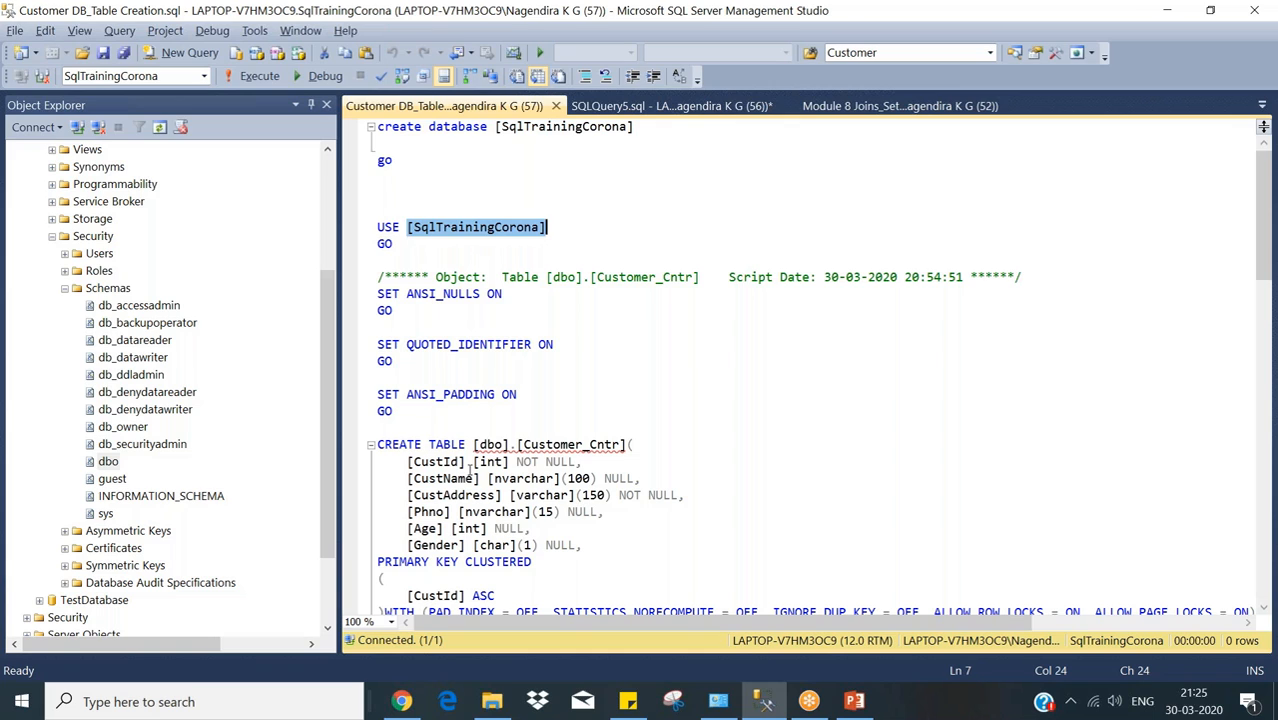
{"action": "left_click", "coordinate": [472, 444]}
{"action": "key", "text": "ctrl+v"}
{"action": "type", "text": "."}
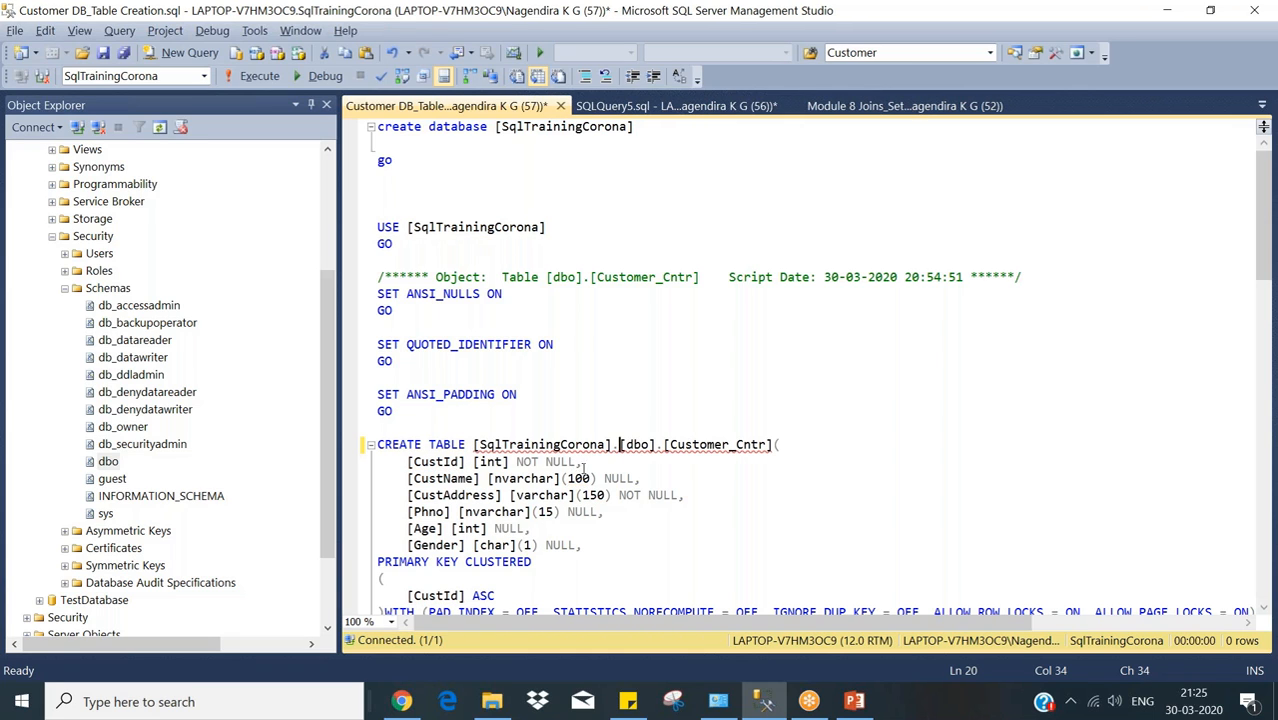
Highlight the database, schema and table parts of the CREATE TABLE name, and undo the last edit to it.
{"action": "double_click", "coordinate": [530, 446]}
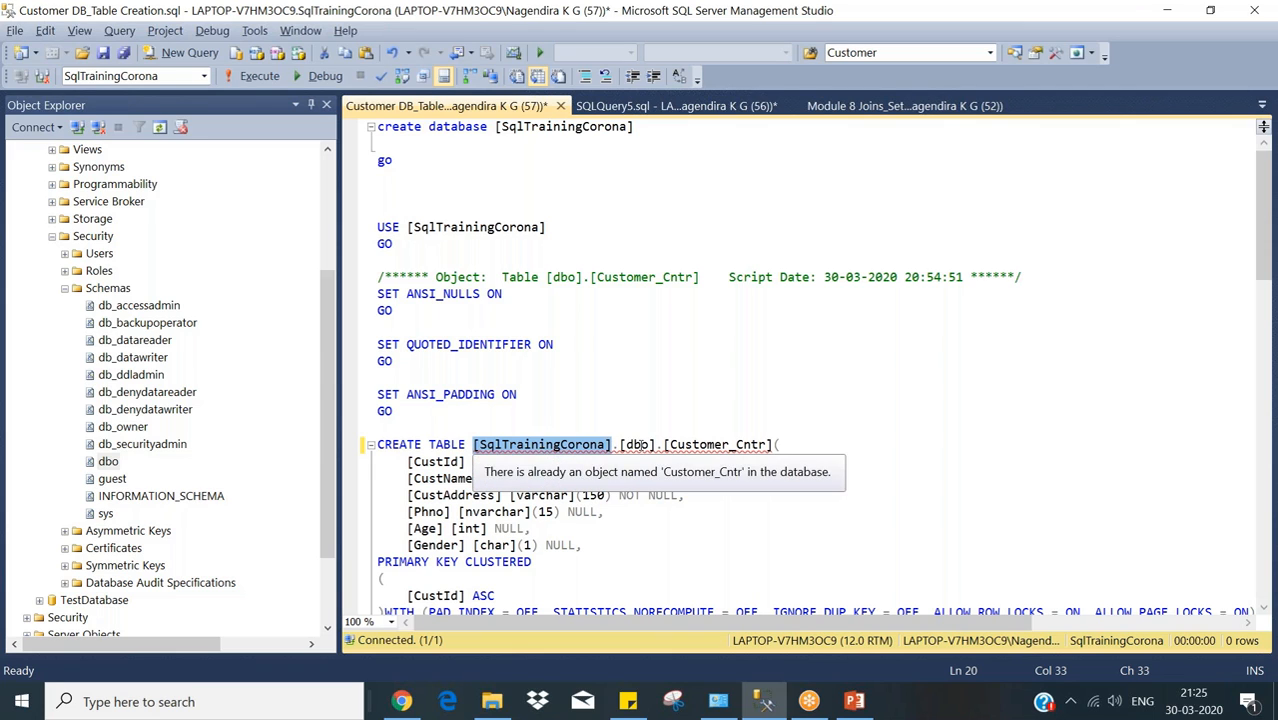
{"action": "left_click", "coordinate": [502, 444]}
{"action": "double_click", "coordinate": [502, 444]}
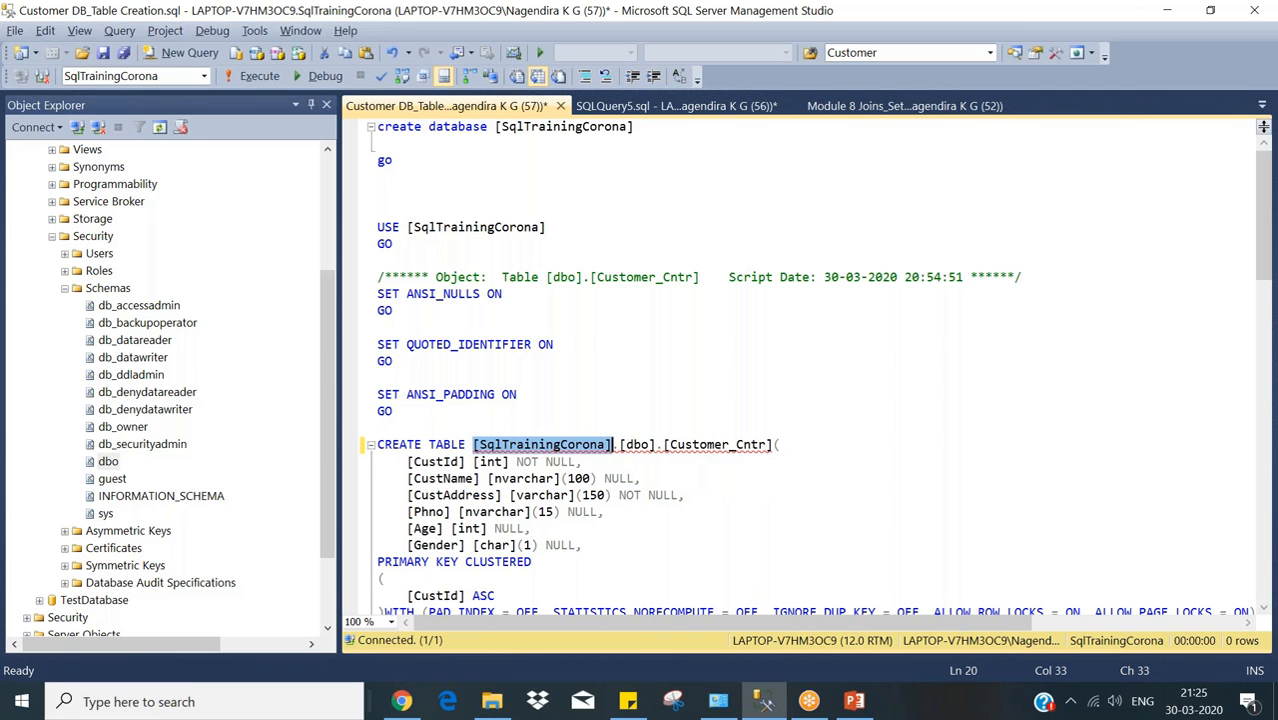
{"action": "double_click", "coordinate": [637, 445]}
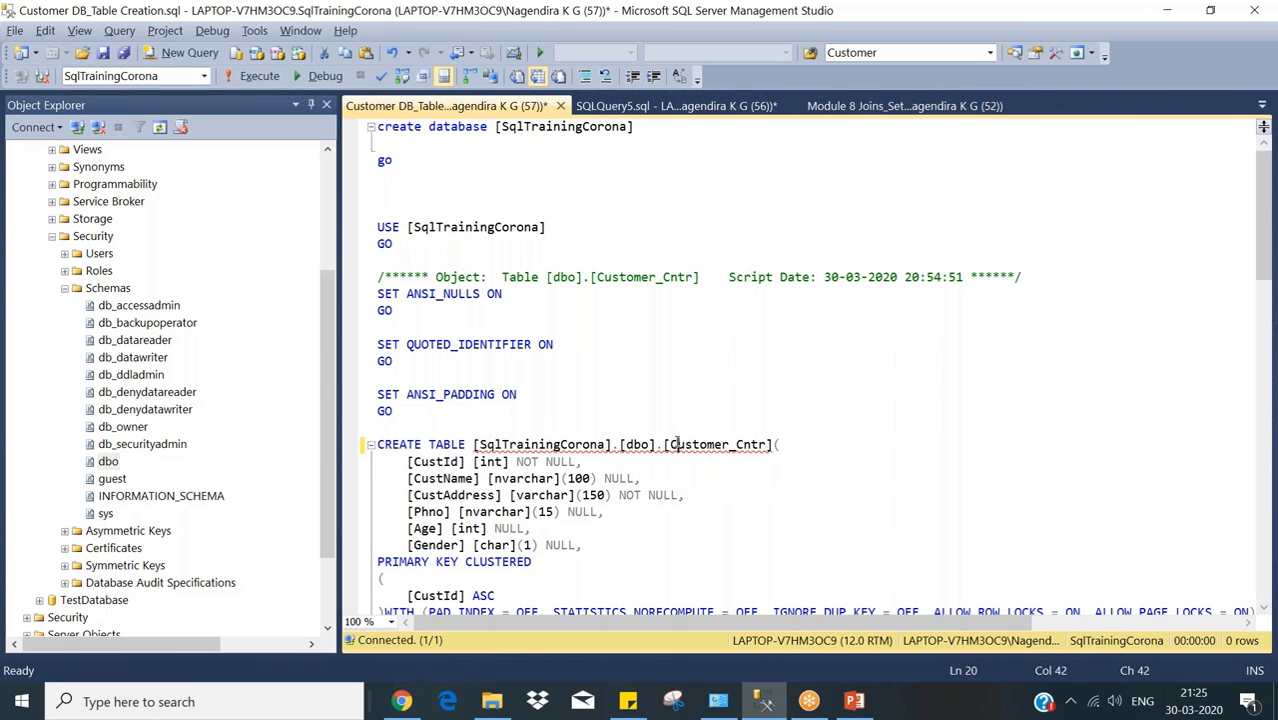
{"action": "double_click", "coordinate": [720, 445]}
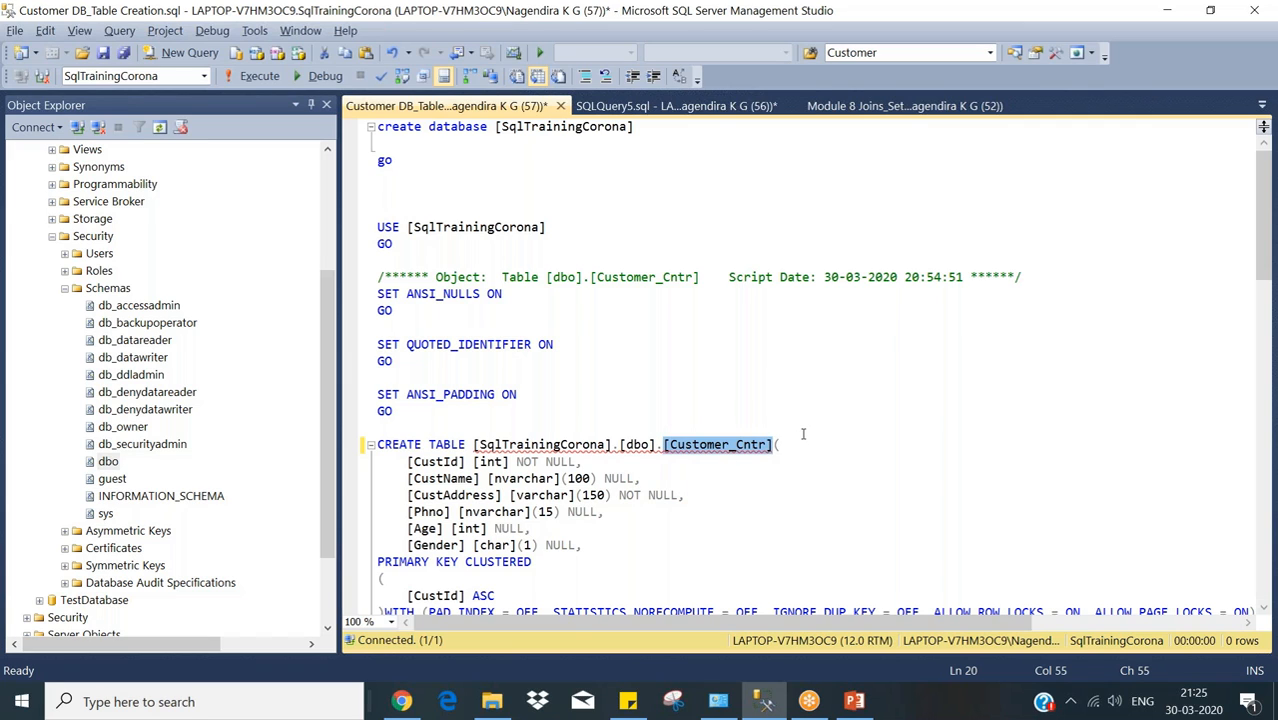
{"action": "left_click", "coordinate": [768, 456]}
{"action": "key", "text": "ctrl+z"}
Start a new schema under SqlTrainingCorona's Schemas folder and name it virus.
{"action": "left_click", "coordinate": [86, 290]}
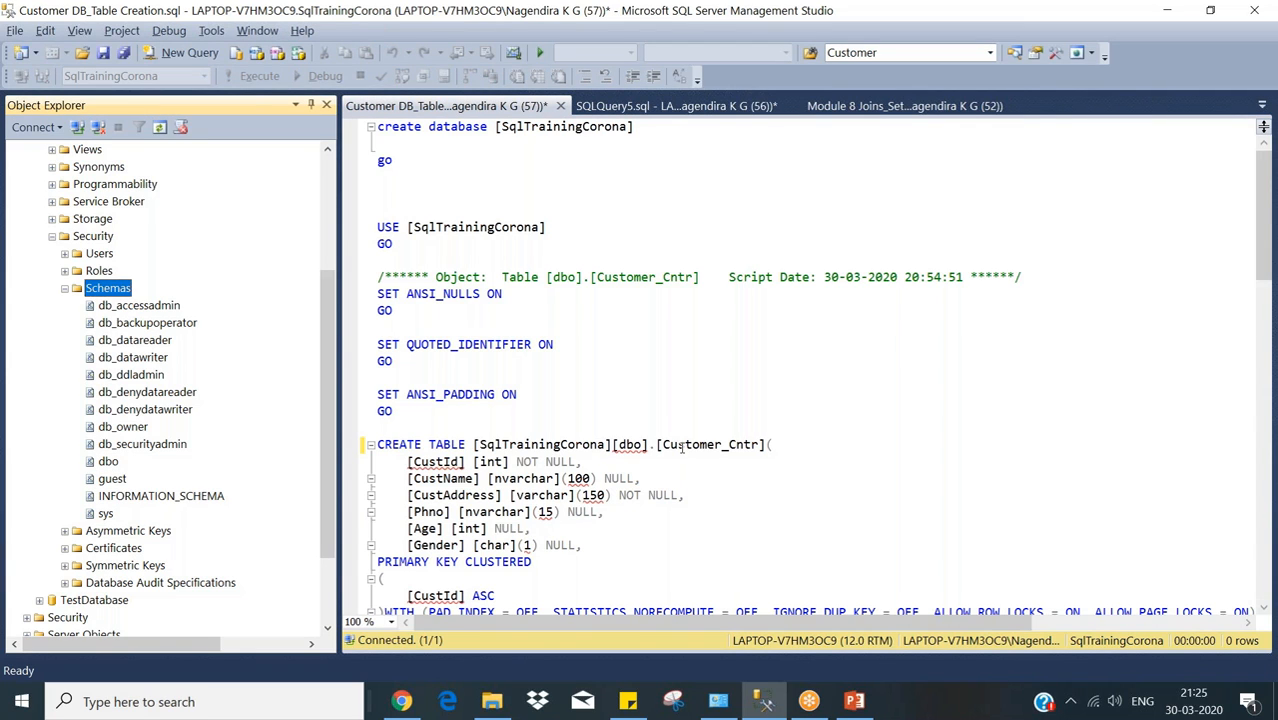
{"action": "left_click", "coordinate": [108, 461]}
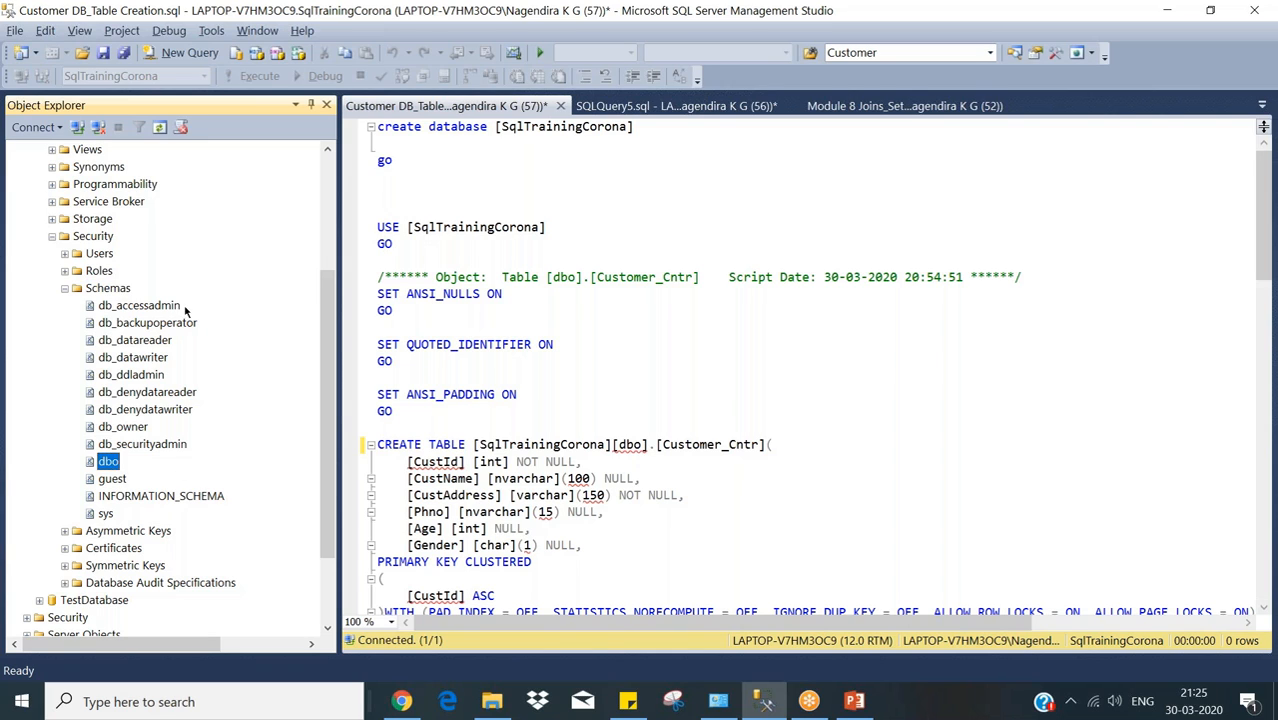
{"action": "left_click", "coordinate": [106, 289]}
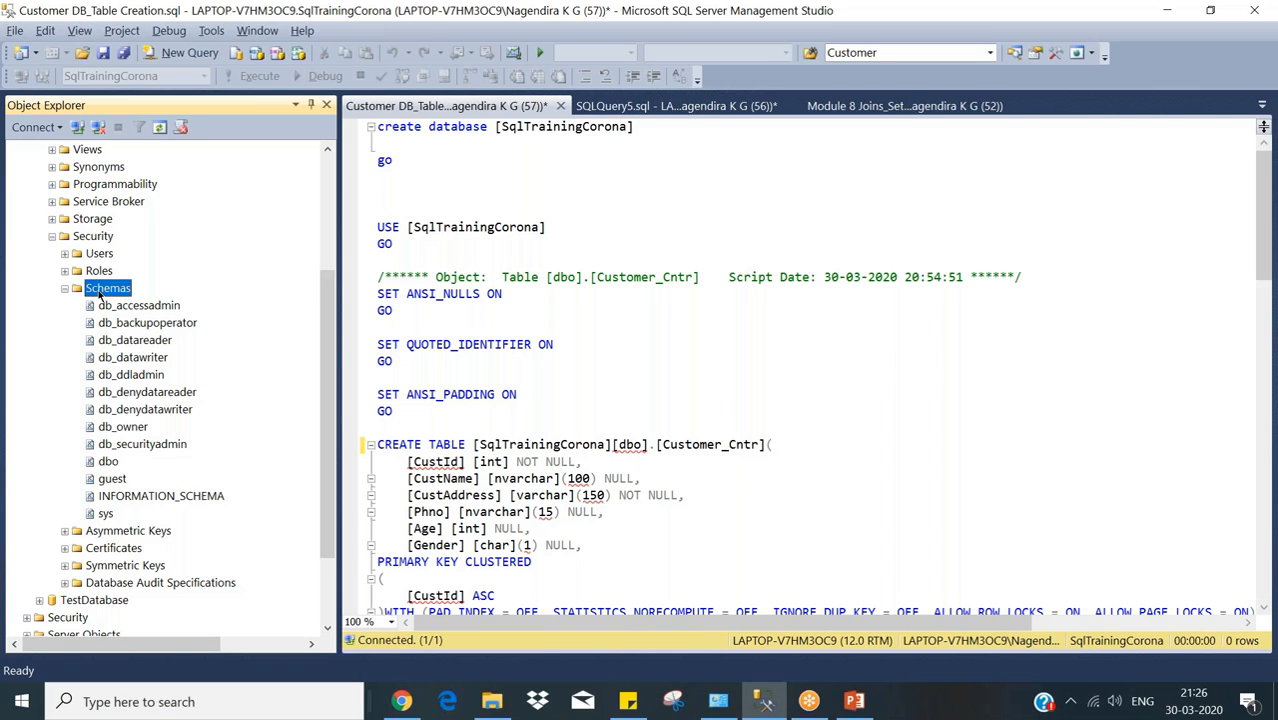
{"action": "right_click", "coordinate": [100, 296]}
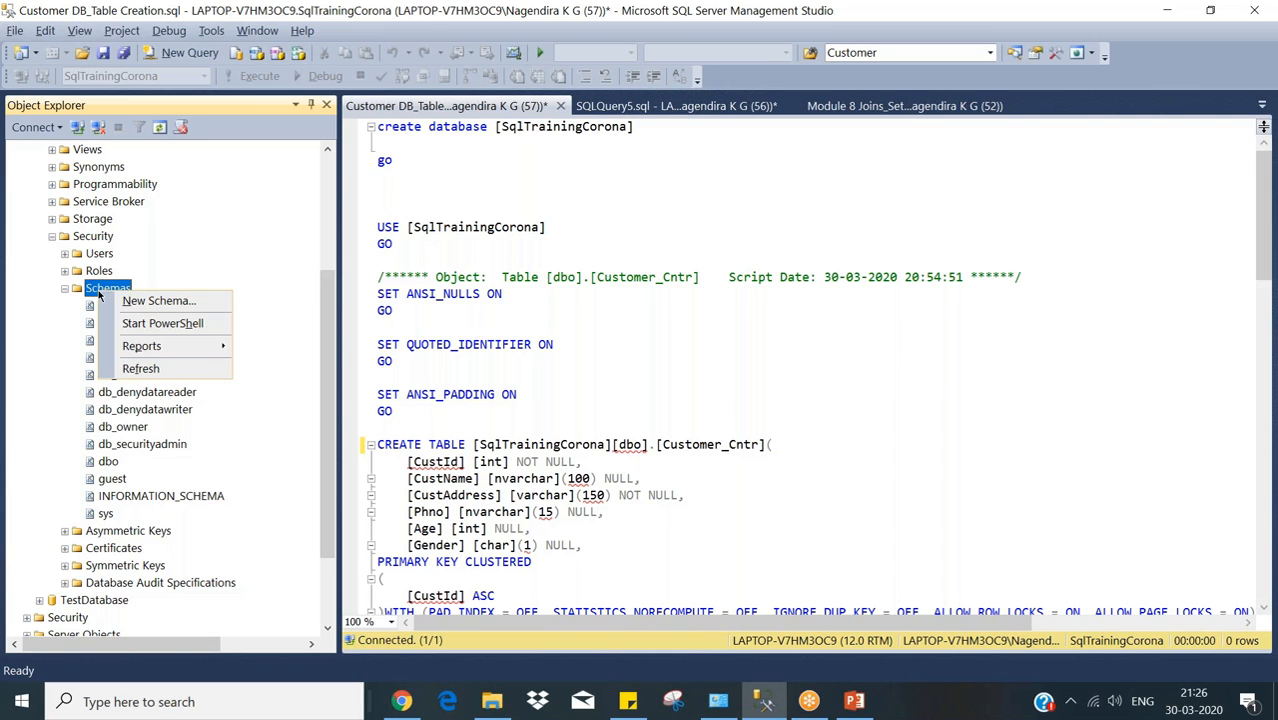
{"action": "left_click", "coordinate": [150, 301]}
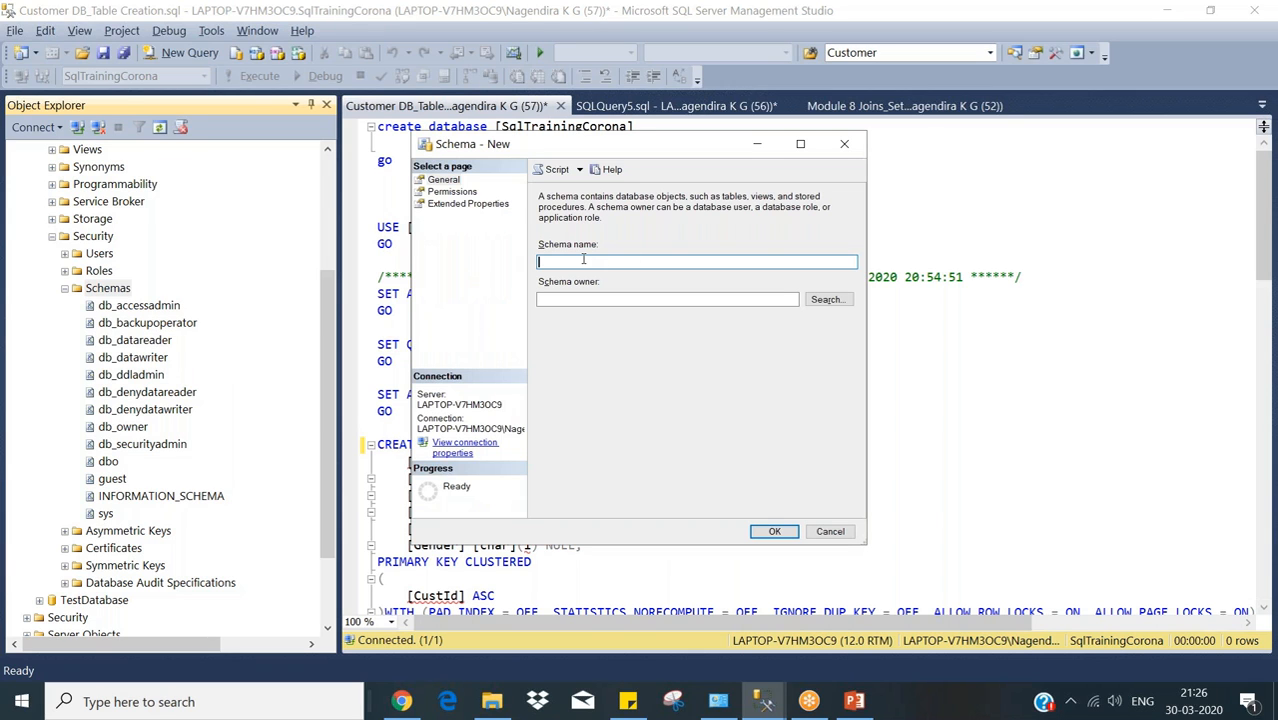
{"action": "type", "text": "virus"}
Set the db_securityadmin database role as the owner of the virus schema and create the schema.
{"action": "left_click", "coordinate": [818, 302]}
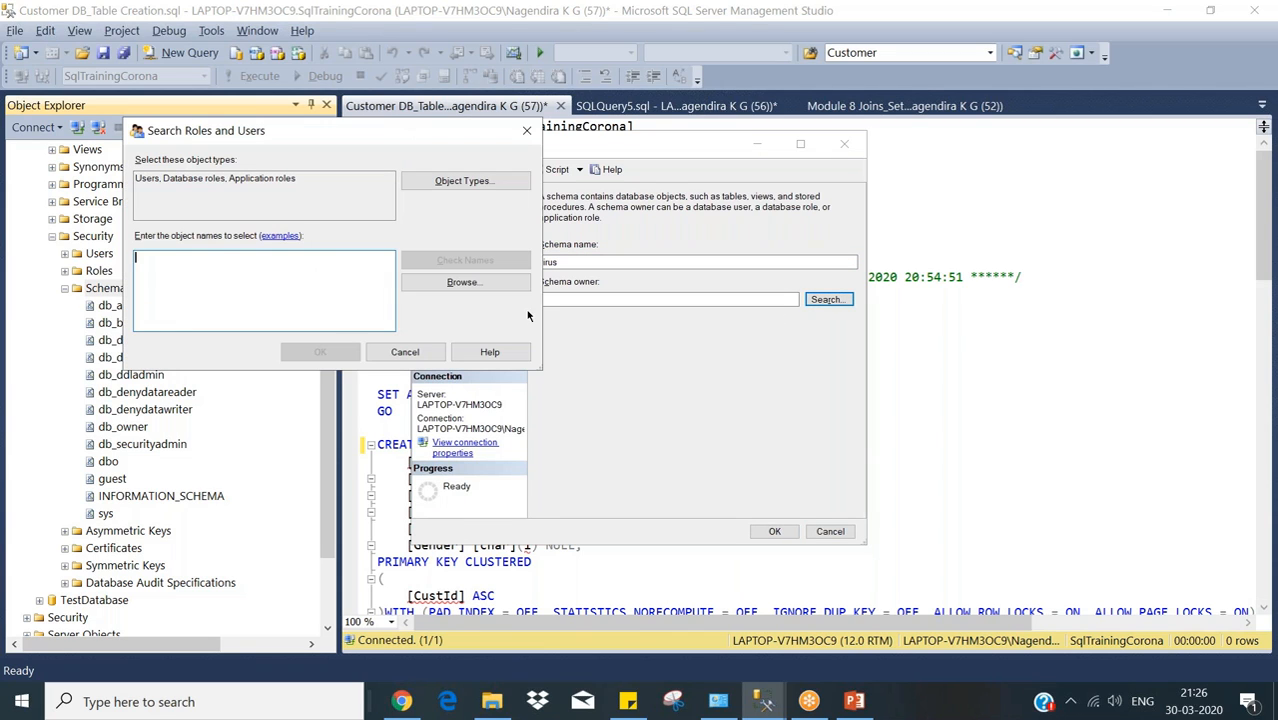
{"action": "left_click", "coordinate": [434, 289]}
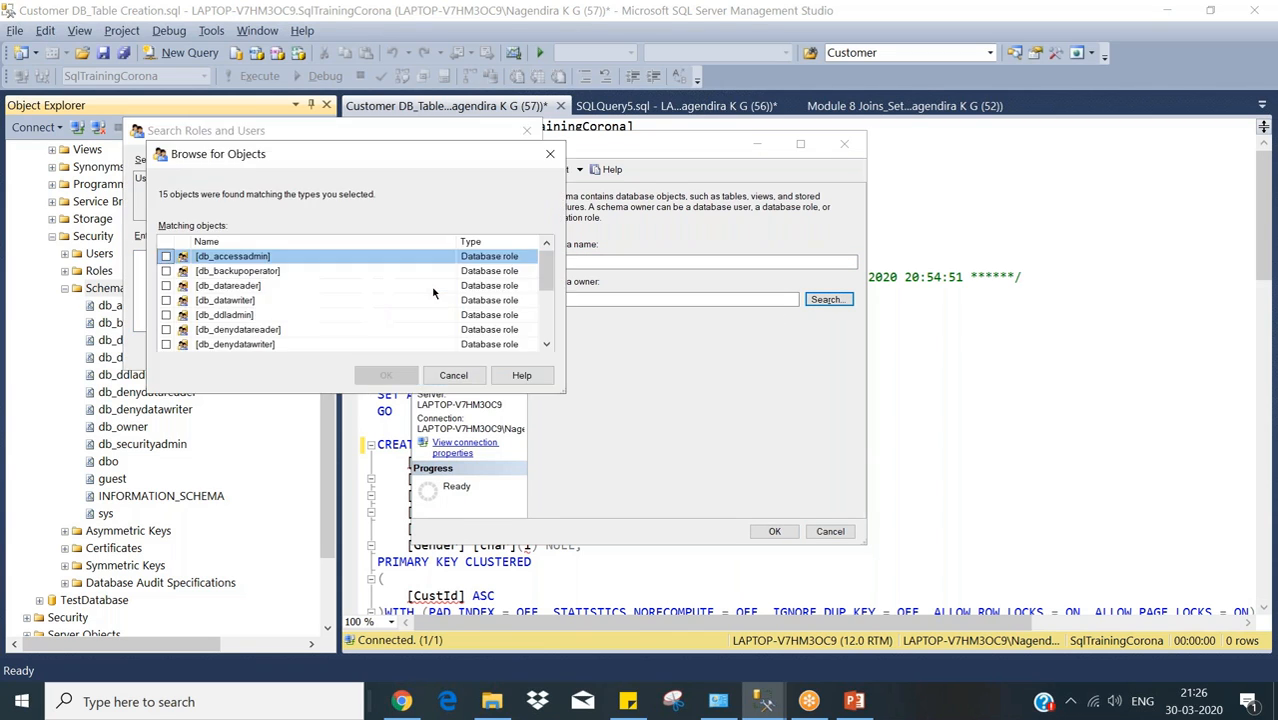
{"action": "left_click_drag", "start_coordinate": [547, 272], "coordinate": [546, 352]}
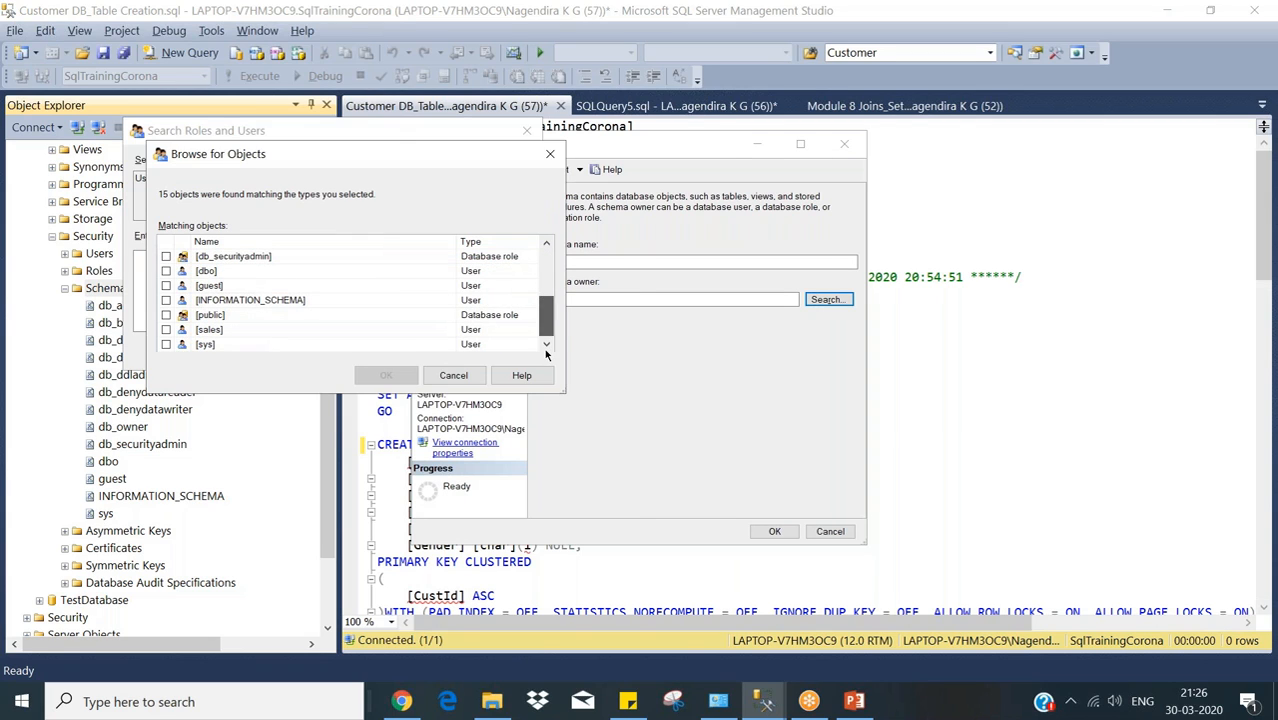
{"action": "left_click", "coordinate": [167, 257]}
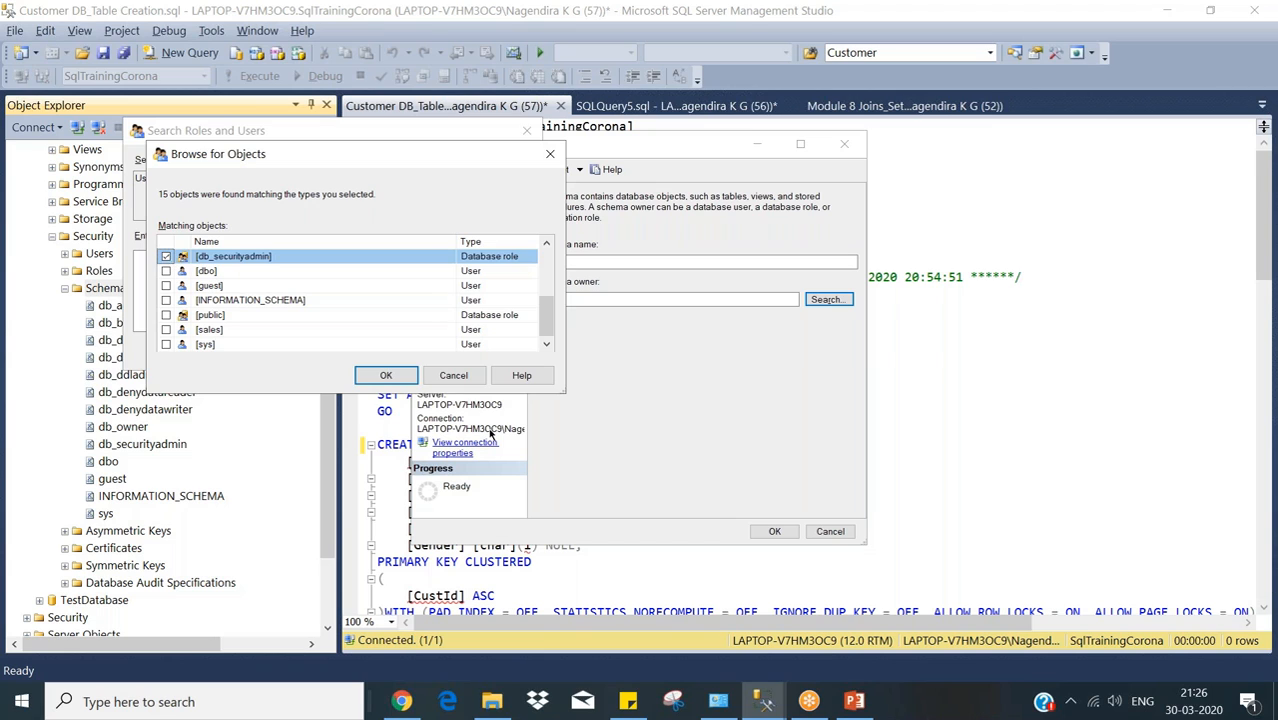
{"action": "left_click", "coordinate": [384, 376]}
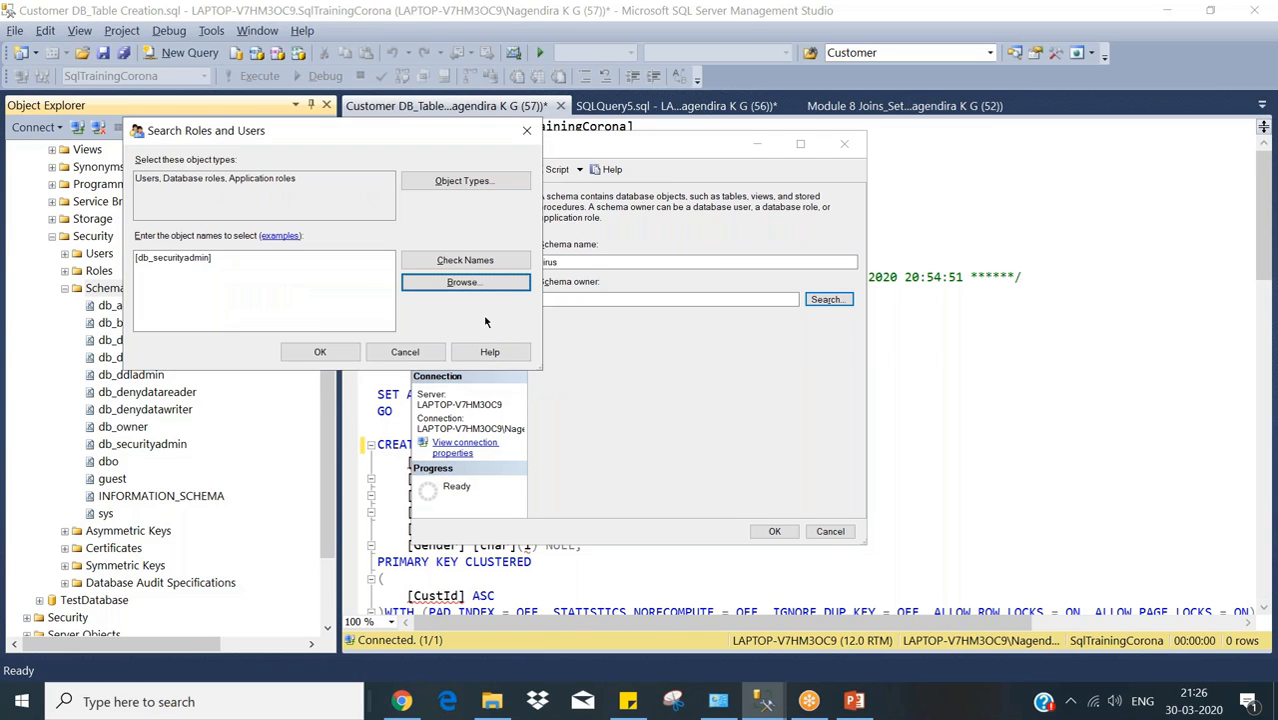
{"action": "left_click", "coordinate": [317, 351]}
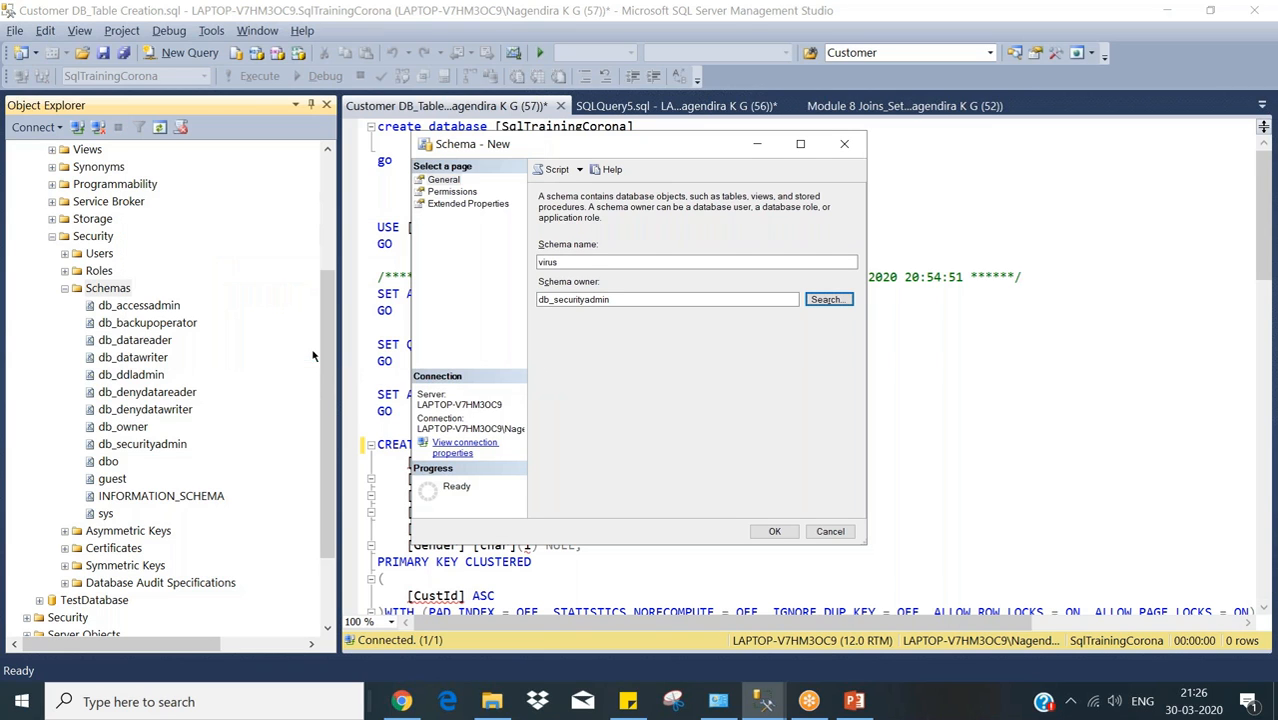
{"action": "left_click", "coordinate": [774, 531]}
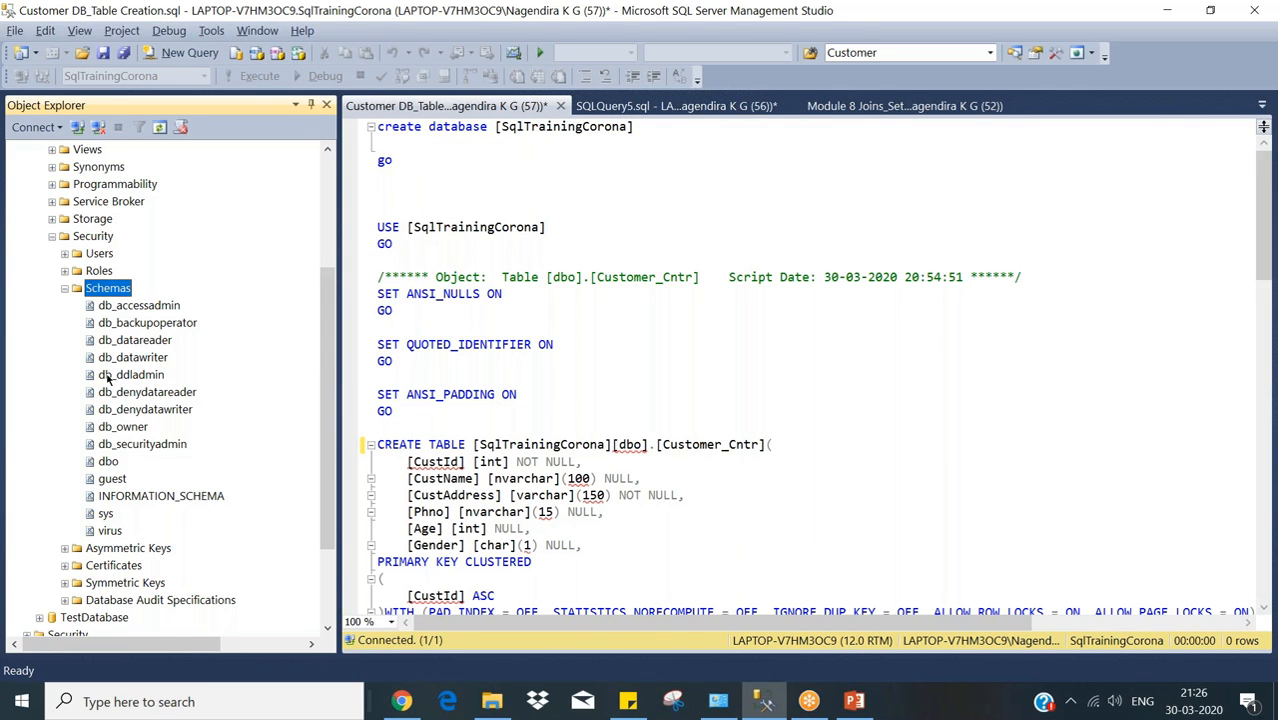
Select the virus schema in the Schemas folder and open a new empty query on the SqlTrainingCorona database.
{"action": "left_click", "coordinate": [111, 531]}
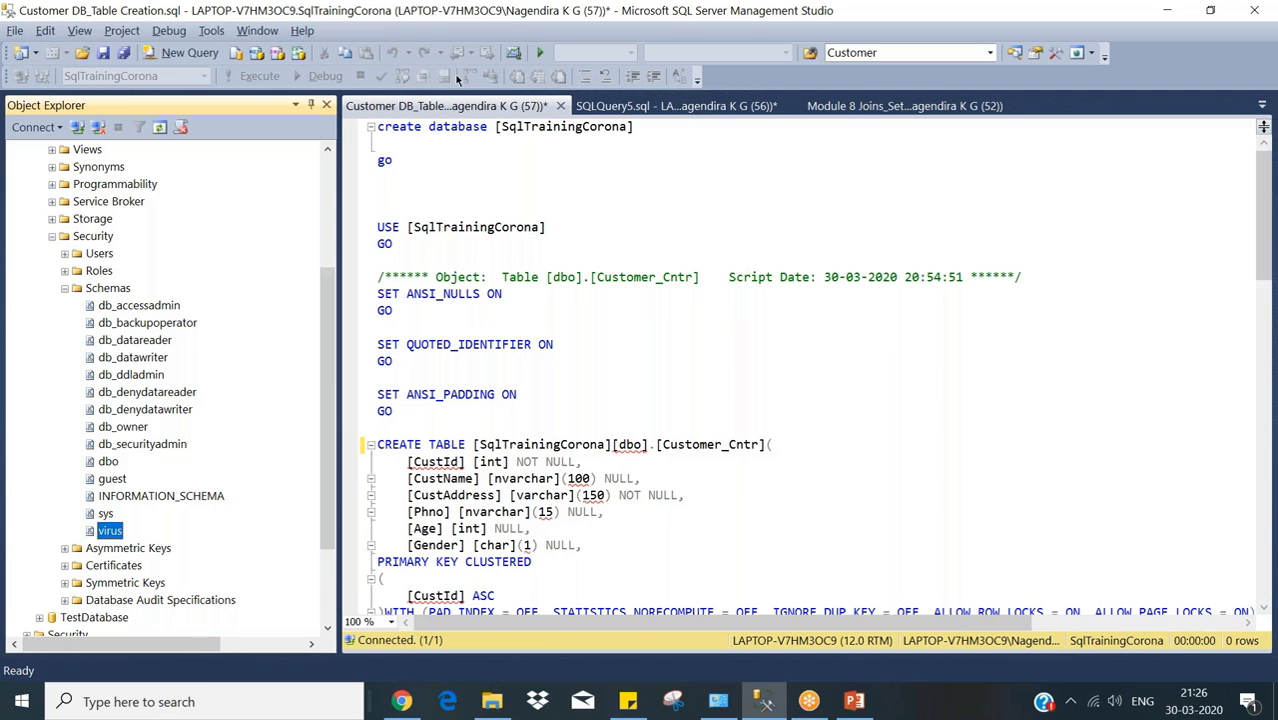
{"action": "left_click", "coordinate": [440, 152]}
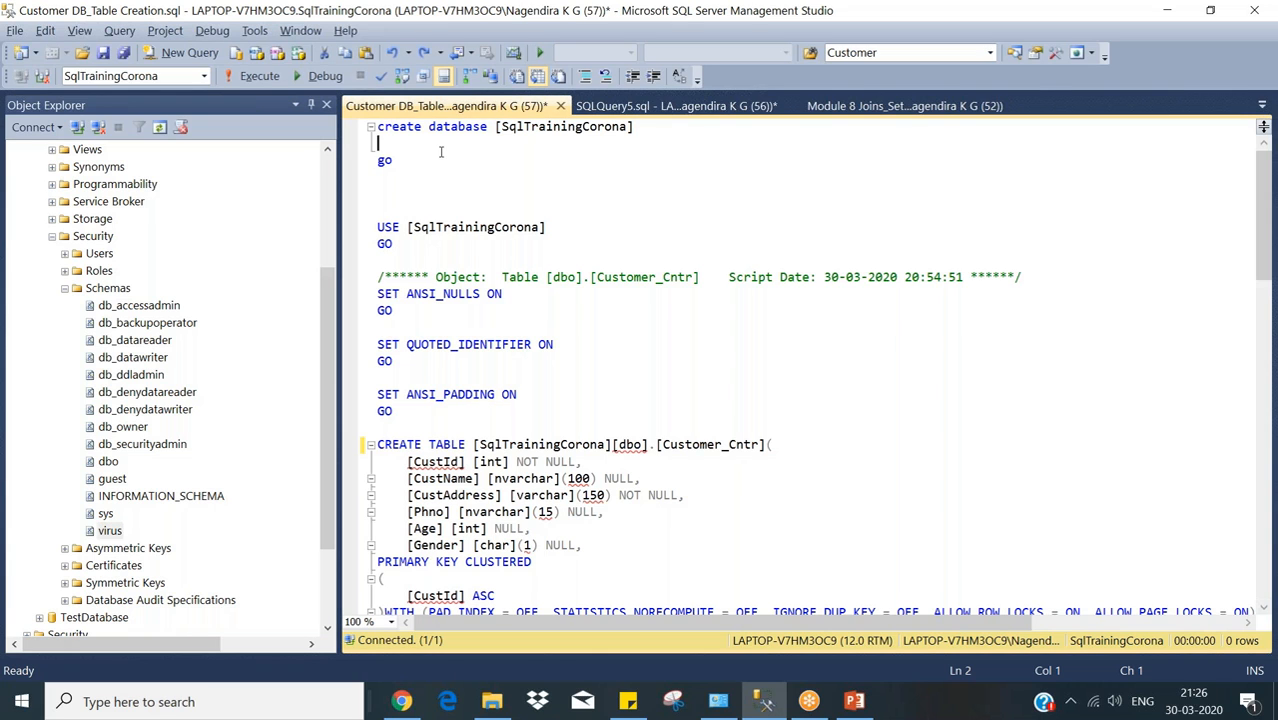
{"action": "key", "text": "ctrl+n"}
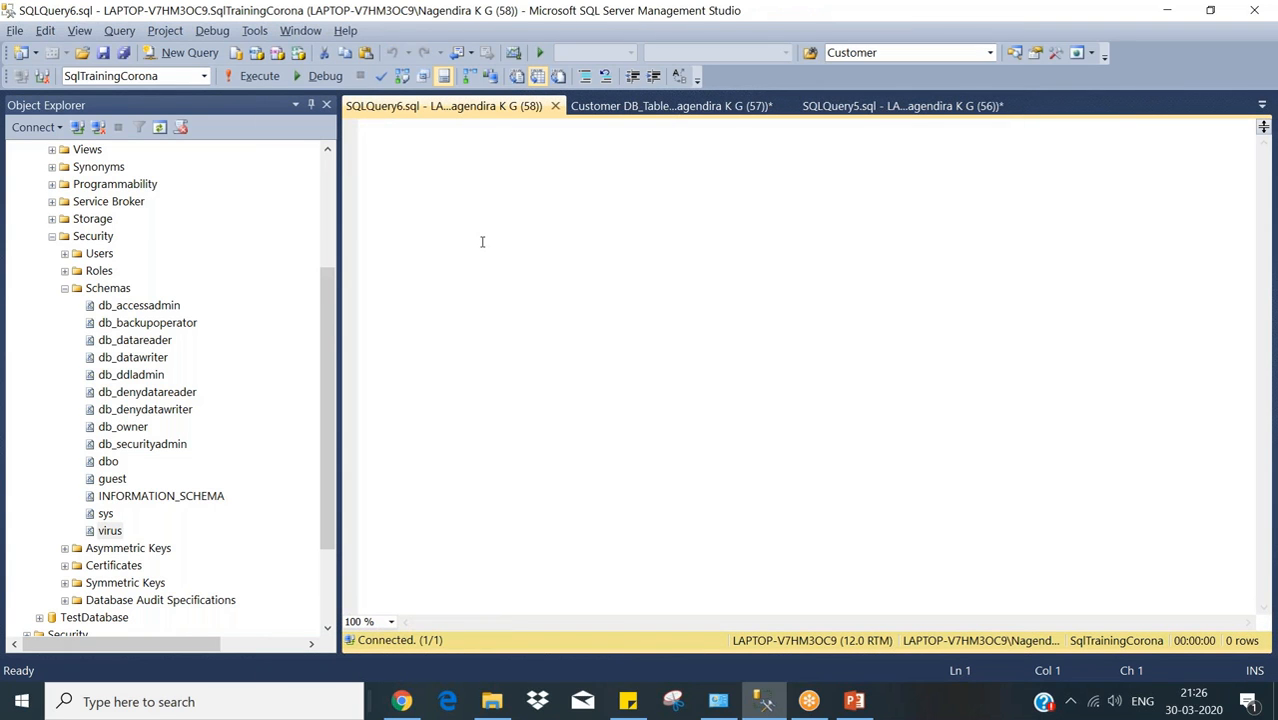
Begin a create table statement for virus.csutomer in the new query.
{"action": "type", "text": "select"}
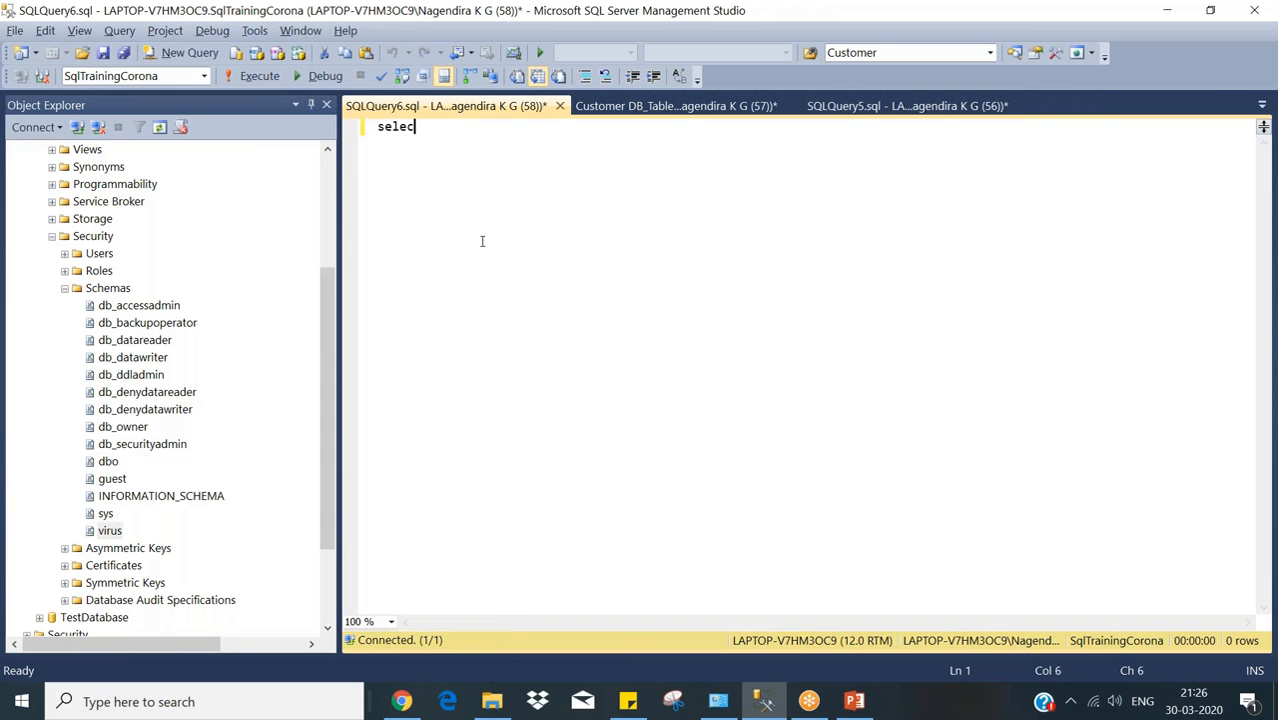
{"action": "key", "text": "shift+Home"}
{"action": "key", "text": "BackSpace"}
{"action": "key", "text": "Return"}
{"action": "key", "text": "Return"}
{"action": "type", "text": "creat"}
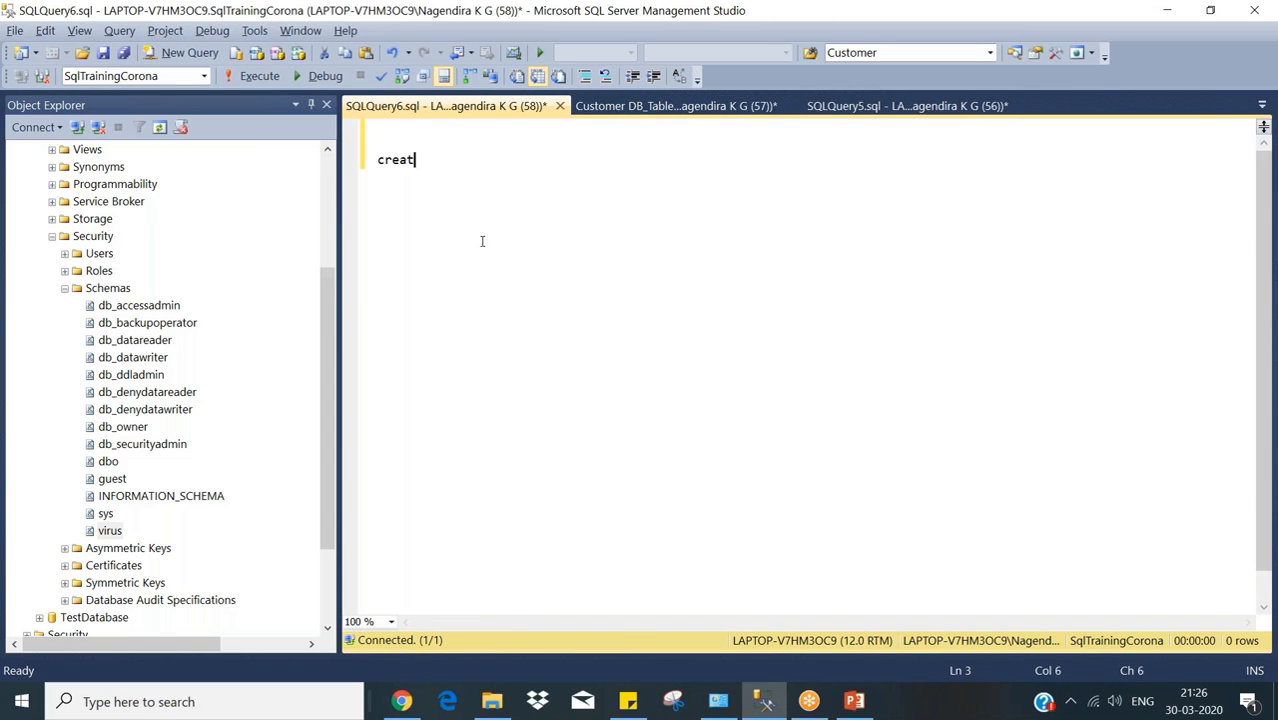
{"action": "type", "text": "e table virus.csutomer"}
{"action": "key", "text": "Return"}
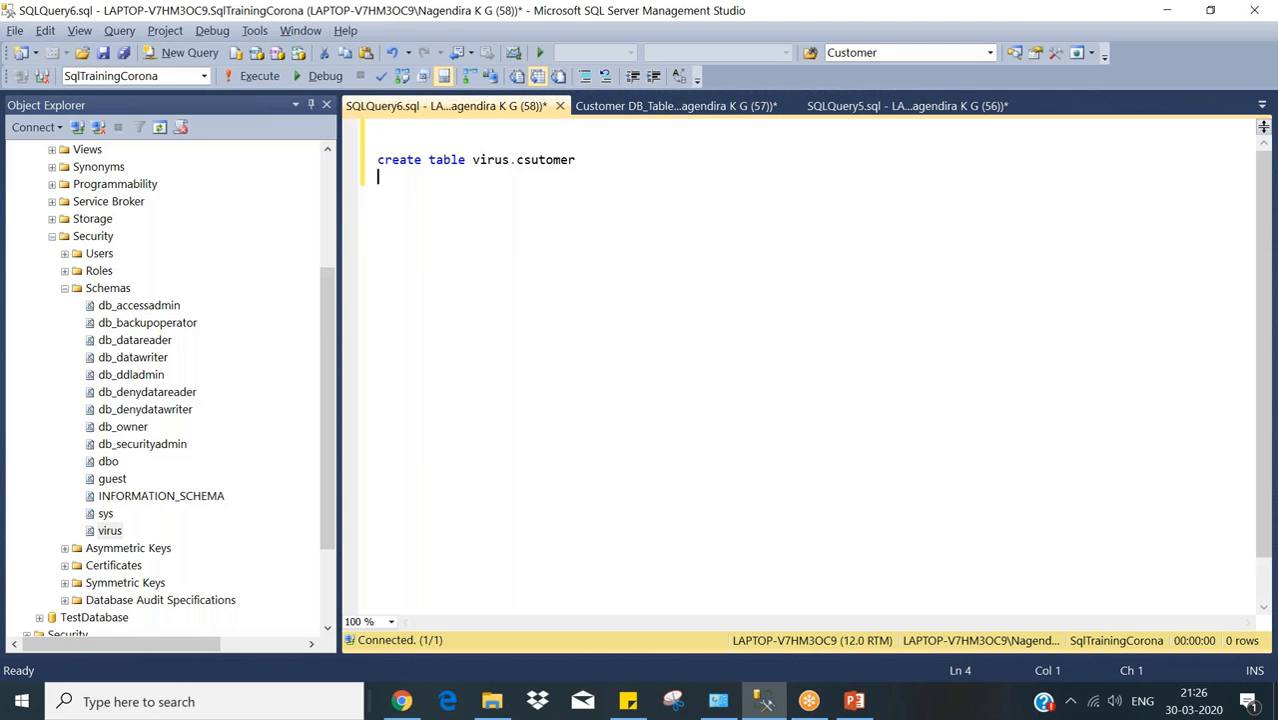
Replace the typed line with the Customer_Cntr CREATE TABLE code copied from the Customer DB_Table Creation script, and remove its [SqlTrainingCorona] prefix.
{"action": "left_click", "coordinate": [64, 289]}
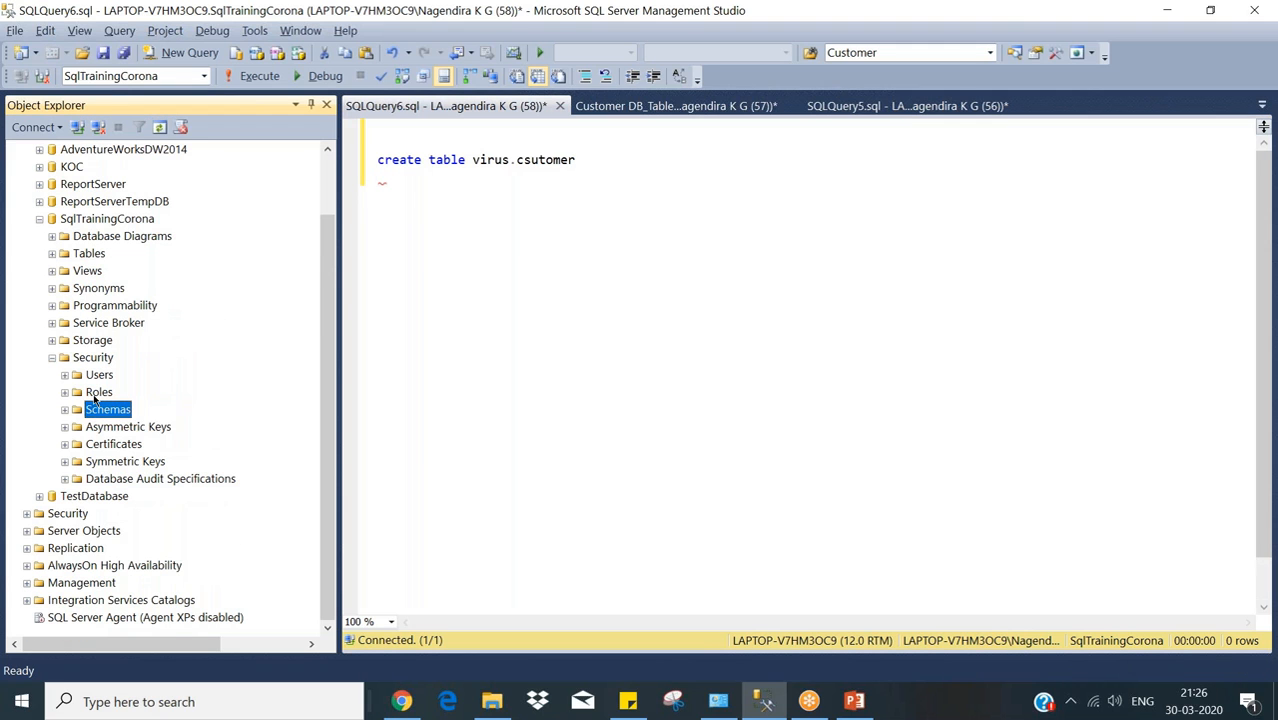
{"action": "left_click", "coordinate": [676, 105]}
{"action": "left_click_drag", "start_coordinate": [423, 427], "coordinate": [584, 545]}
{"action": "key", "text": "ctrl+c"}
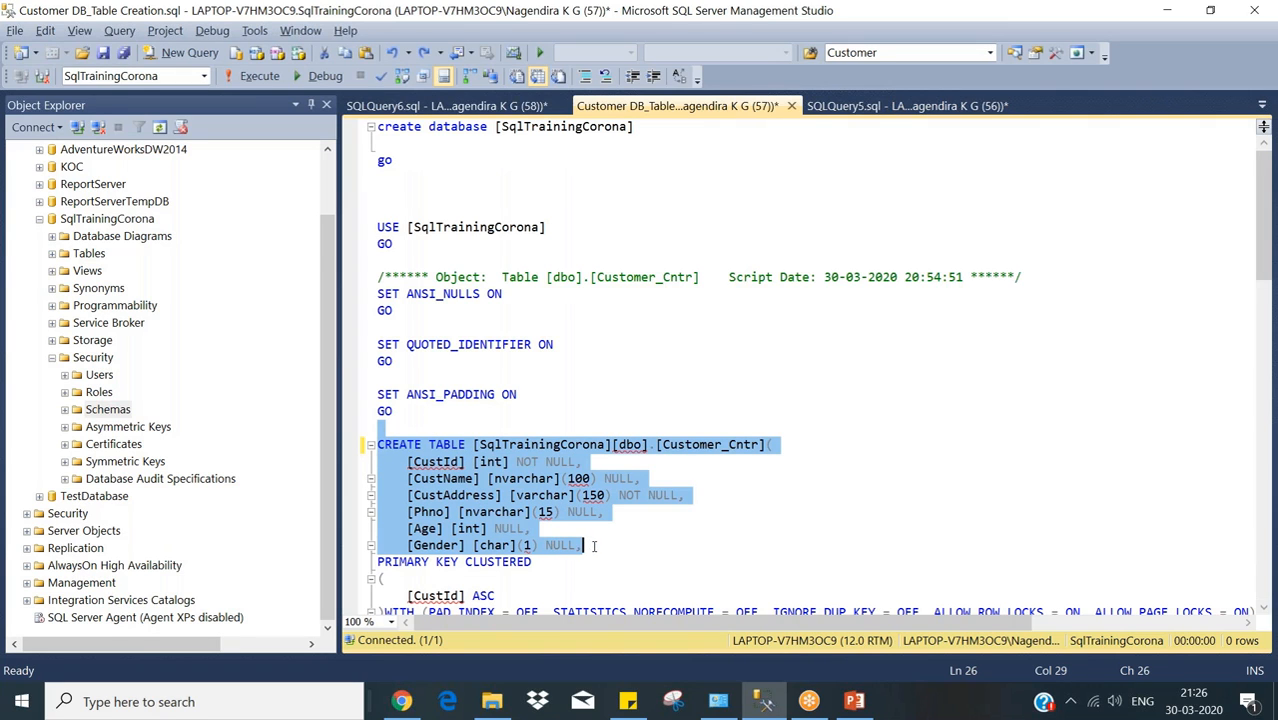
{"action": "left_click", "coordinate": [480, 108]}
{"action": "left_click_drag", "start_coordinate": [577, 162], "coordinate": [291, 166]}
{"action": "key", "text": "ctrl+v"}
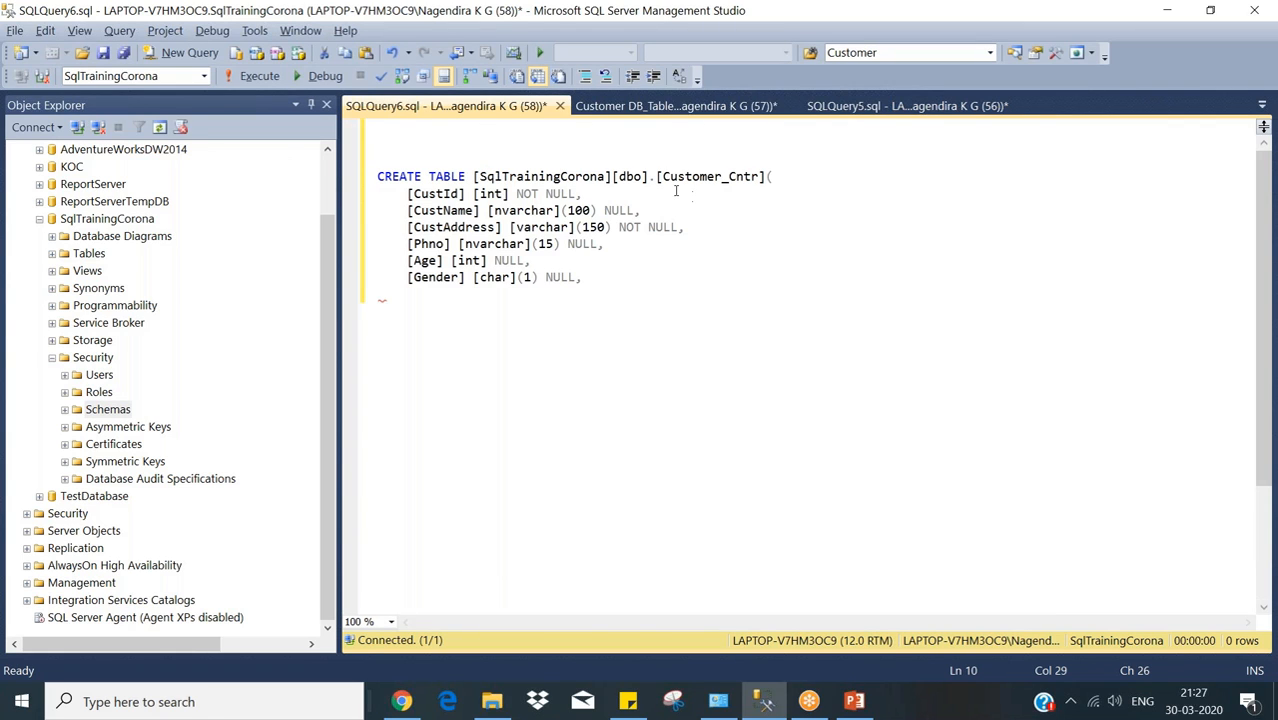
{"action": "left_click_drag", "start_coordinate": [611, 177], "coordinate": [472, 176]}
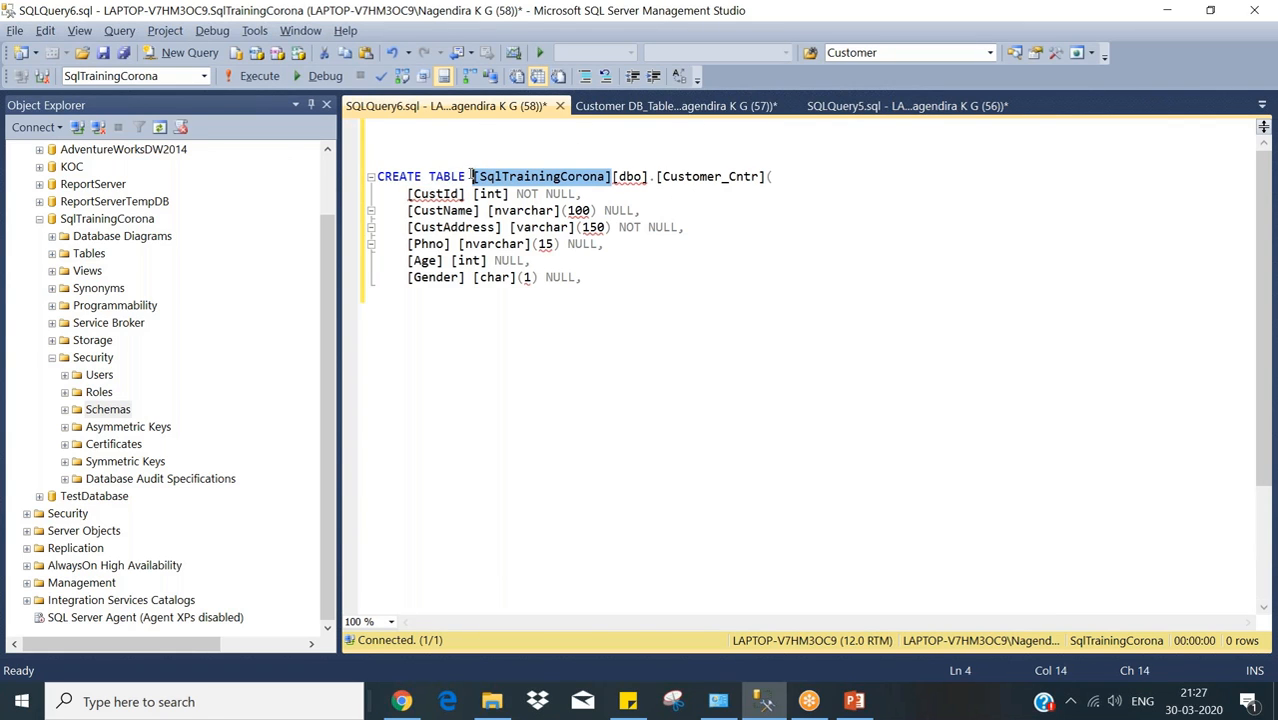
{"action": "key", "text": "Delete"}
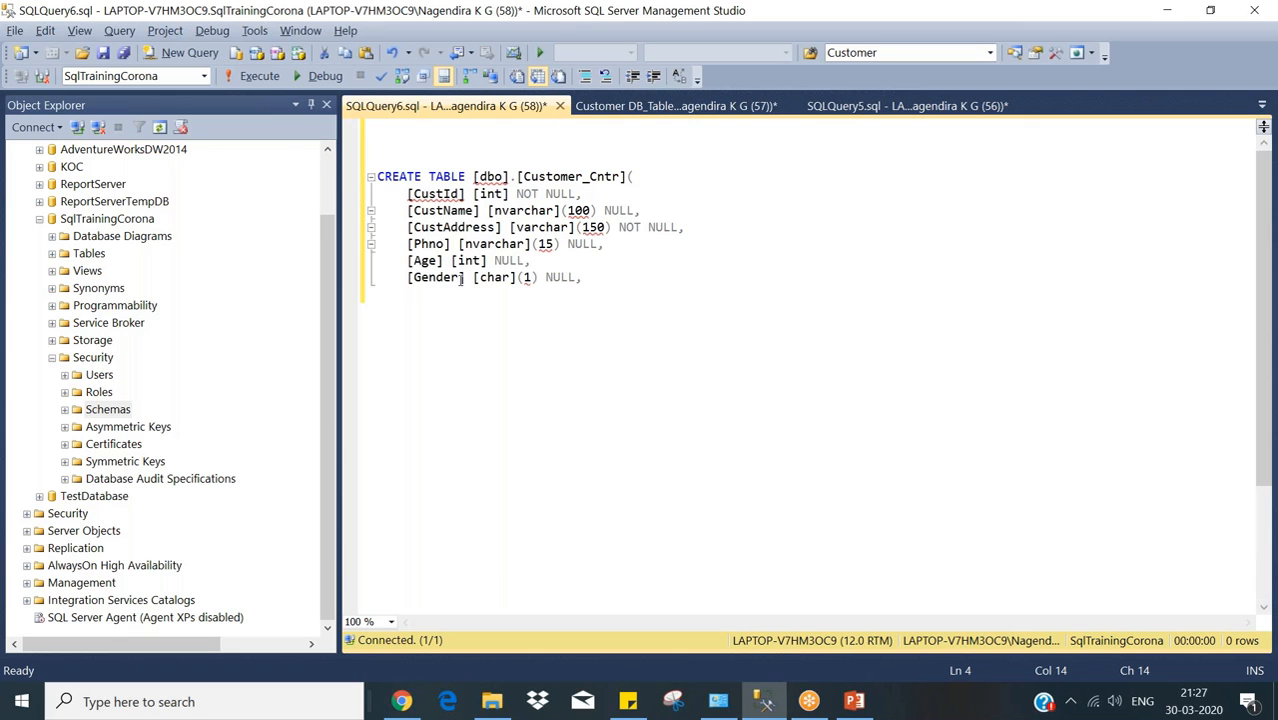
End the column list after Gender without the trailing comma, and place the opening and closing parentheses on their own lines.
{"action": "left_click", "coordinate": [587, 279]}
{"action": "key", "text": "Return"}
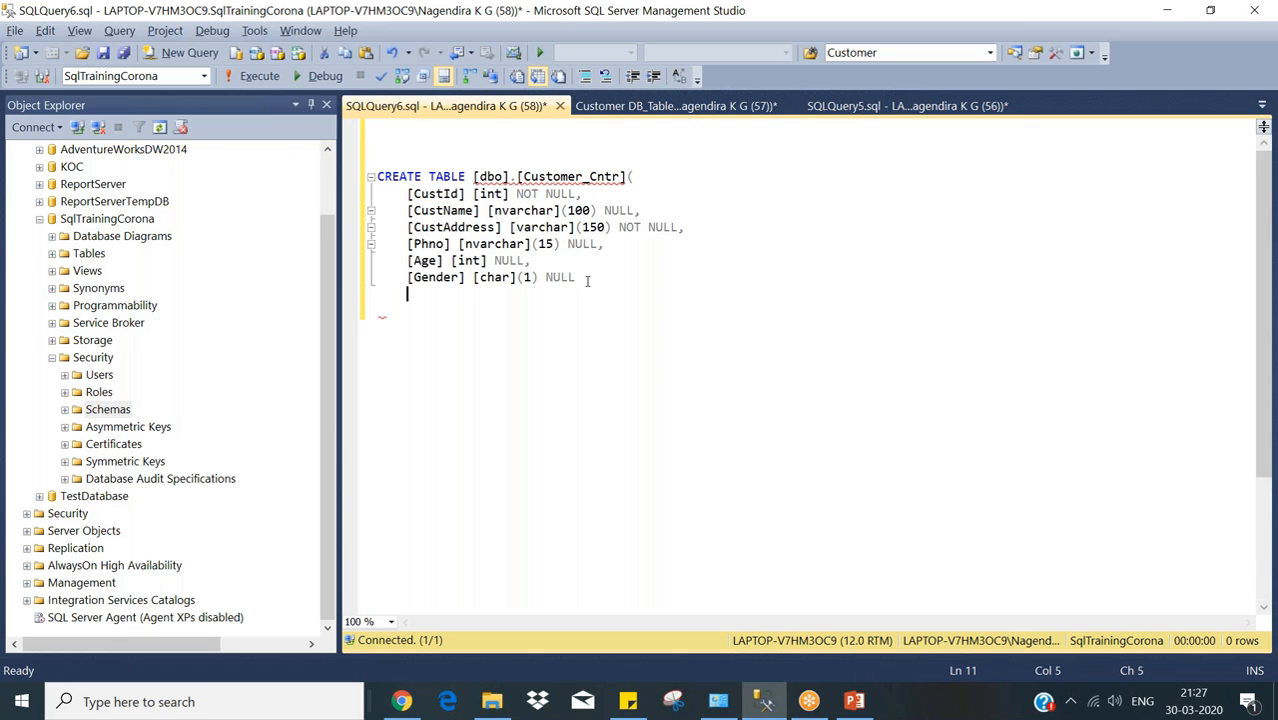
{"action": "type", "text": ")"}
{"action": "left_click", "coordinate": [627, 177]}
{"action": "key", "text": "Return"}
{"action": "left_click", "coordinate": [409, 310]}
{"action": "left_click_drag", "start_coordinate": [409, 310], "coordinate": [377, 310]}
{"action": "key", "text": "BackSpace"}
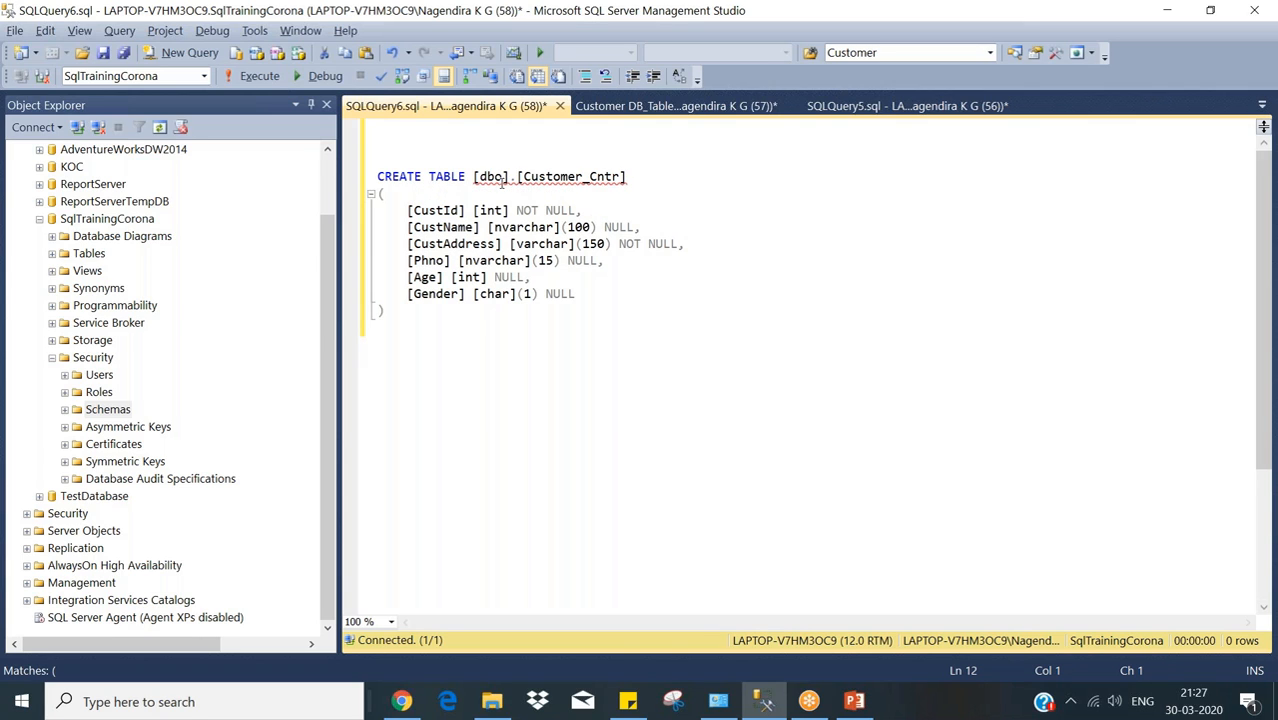
Try to create the table [dbo].[Customer_Cntr] by running the whole CREATE TABLE statement.
{"action": "left_click_drag", "start_coordinate": [479, 177], "coordinate": [483, 397]}
{"action": "left_click", "coordinate": [462, 154]}
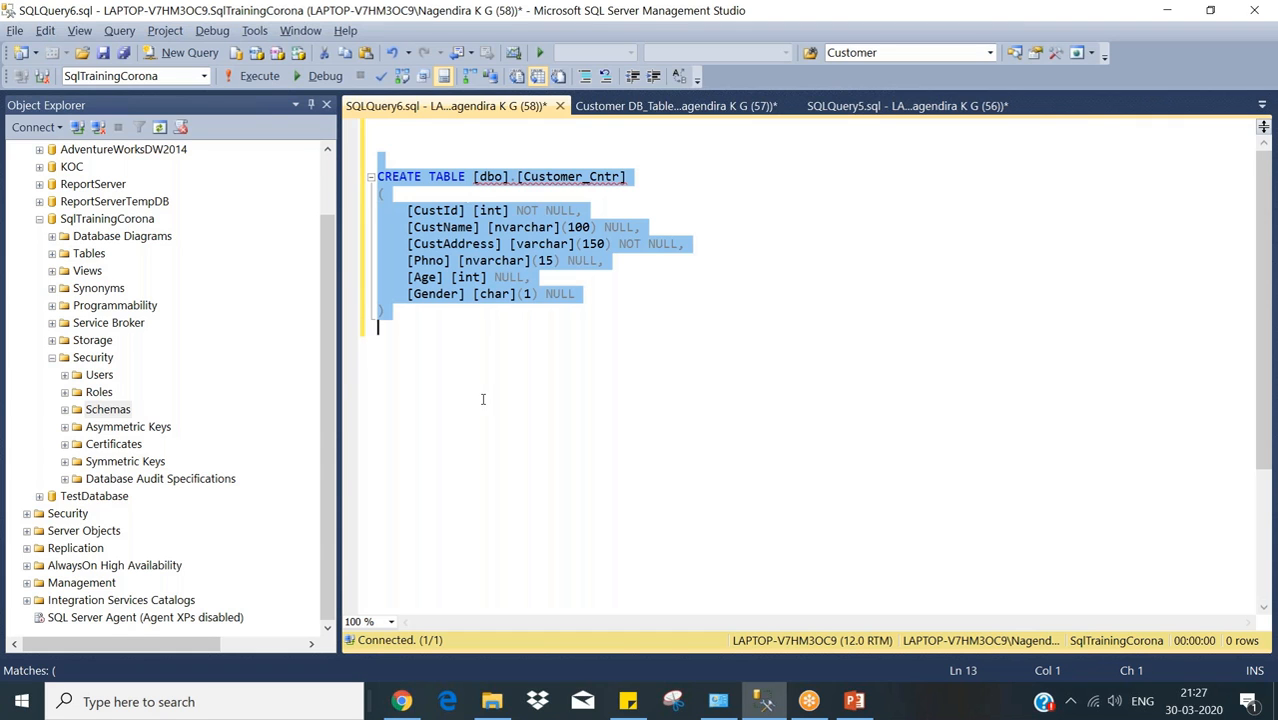
{"action": "left_click", "coordinate": [260, 76]}
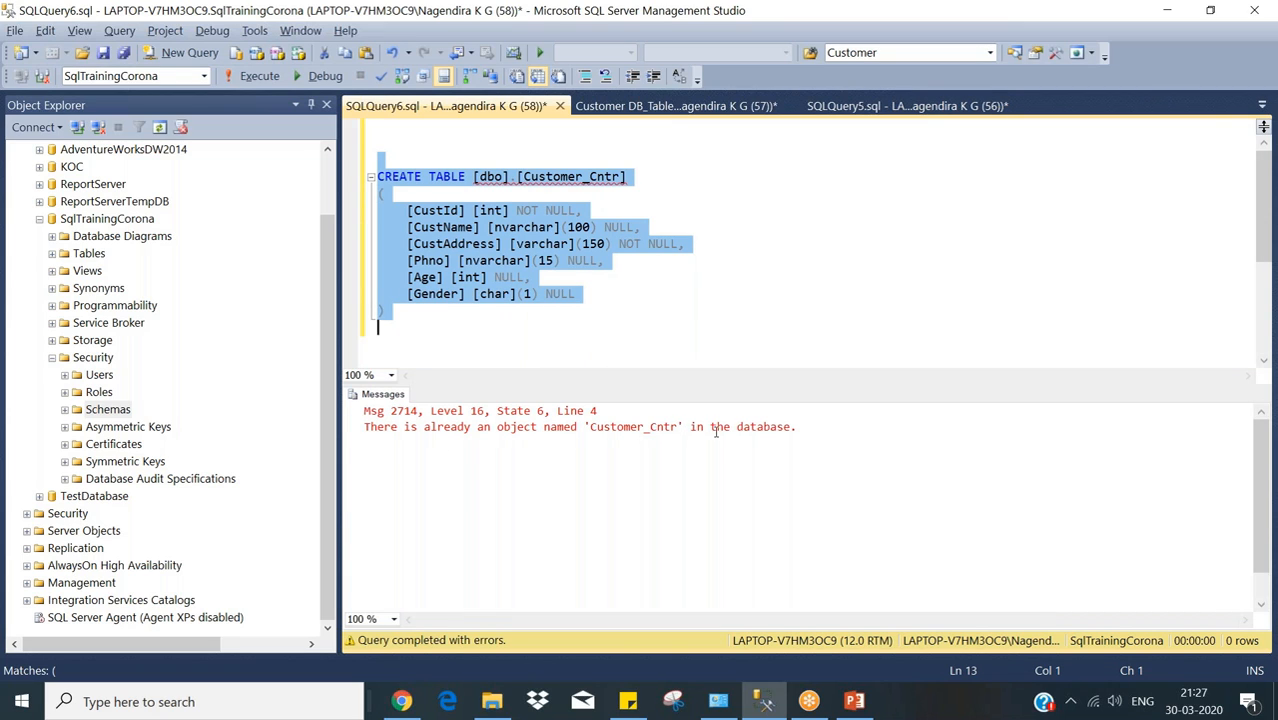
{"action": "left_click", "coordinate": [625, 325]}
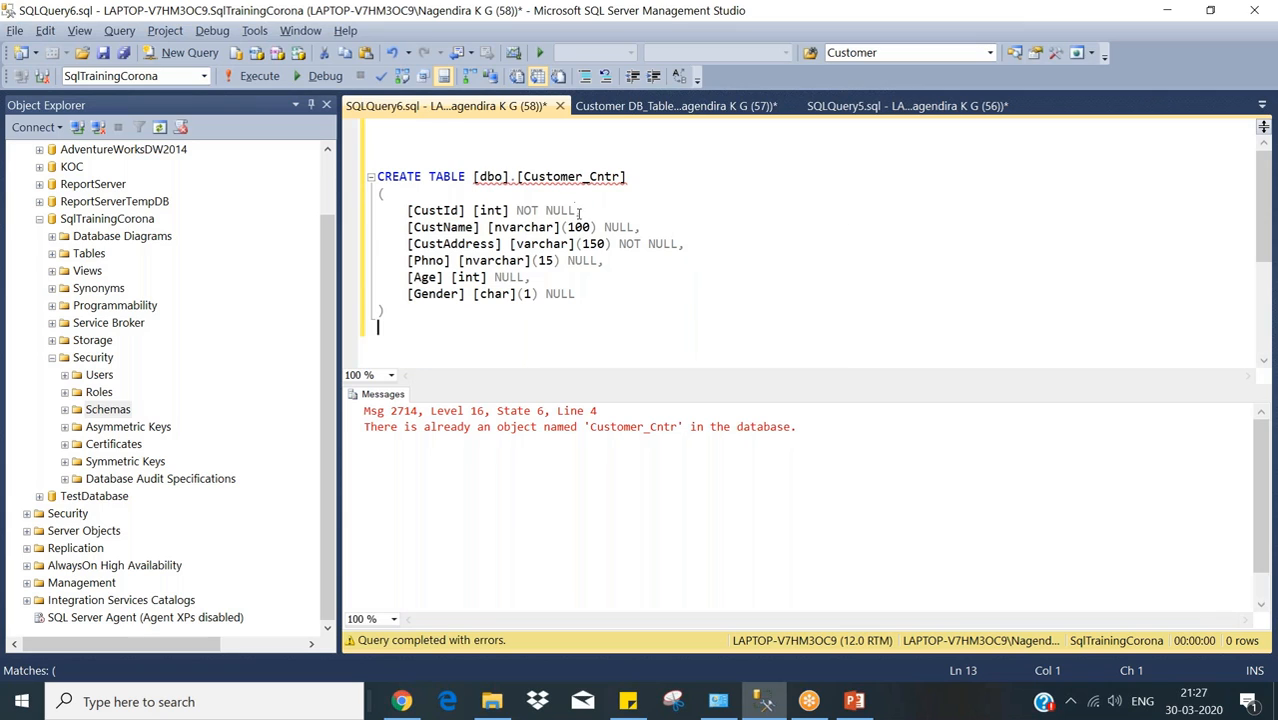
Change the schema in the CREATE TABLE statement to virus and run it to create [virus].[Customer_Cntr].
{"action": "left_click", "coordinate": [479, 176]}
{"action": "double_click", "coordinate": [481, 176]}
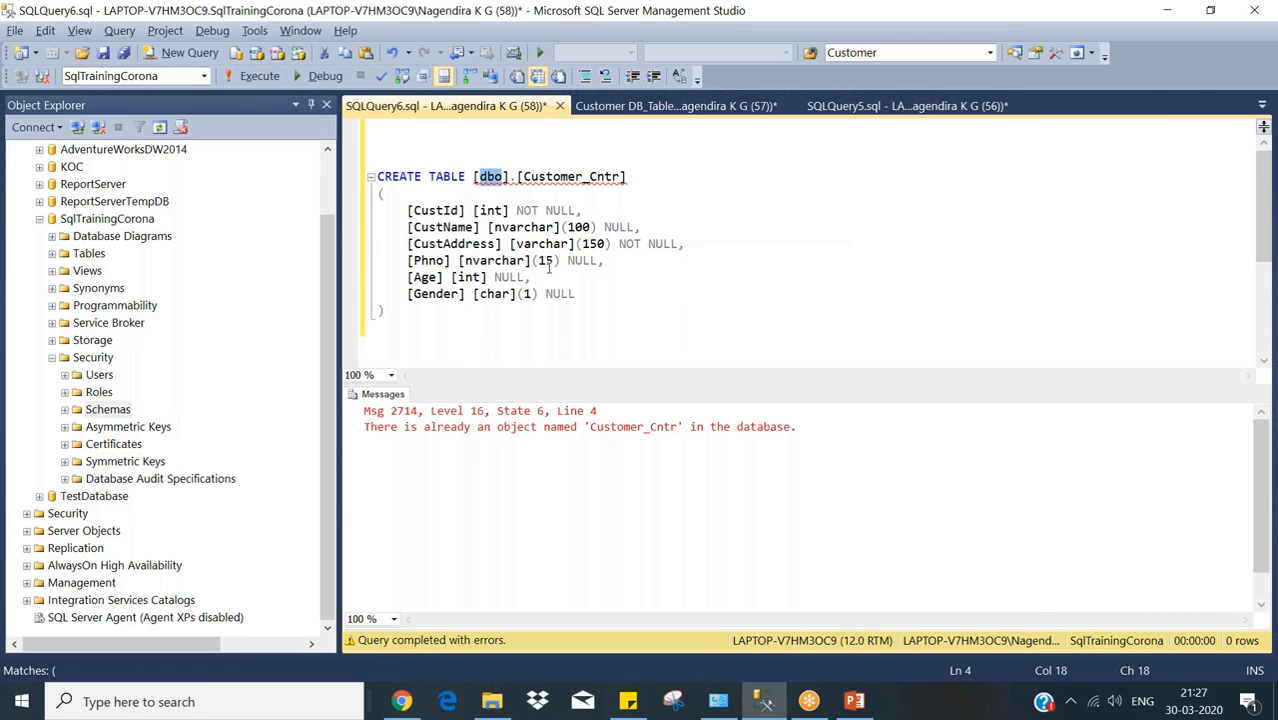
{"action": "type", "text": "virus"}
{"action": "left_click_drag", "start_coordinate": [378, 159], "coordinate": [576, 326]}
{"action": "left_click", "coordinate": [259, 77]}
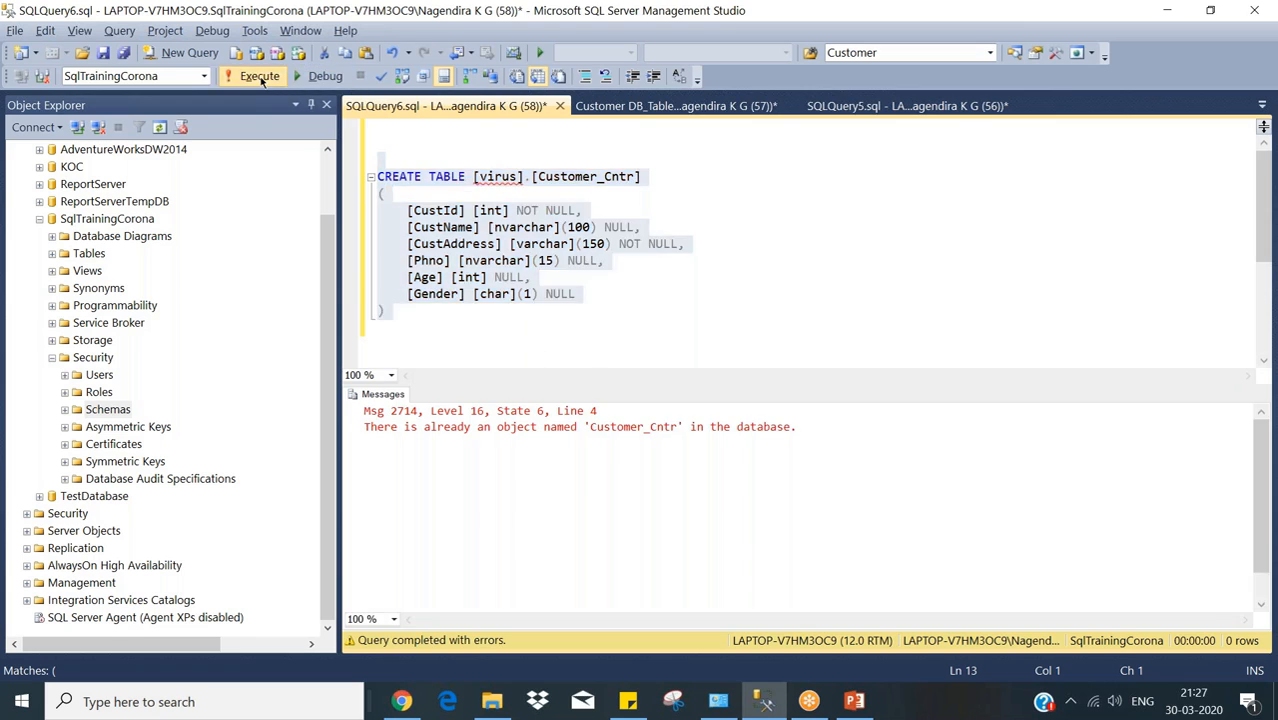
{"action": "left_click", "coordinate": [527, 348]}
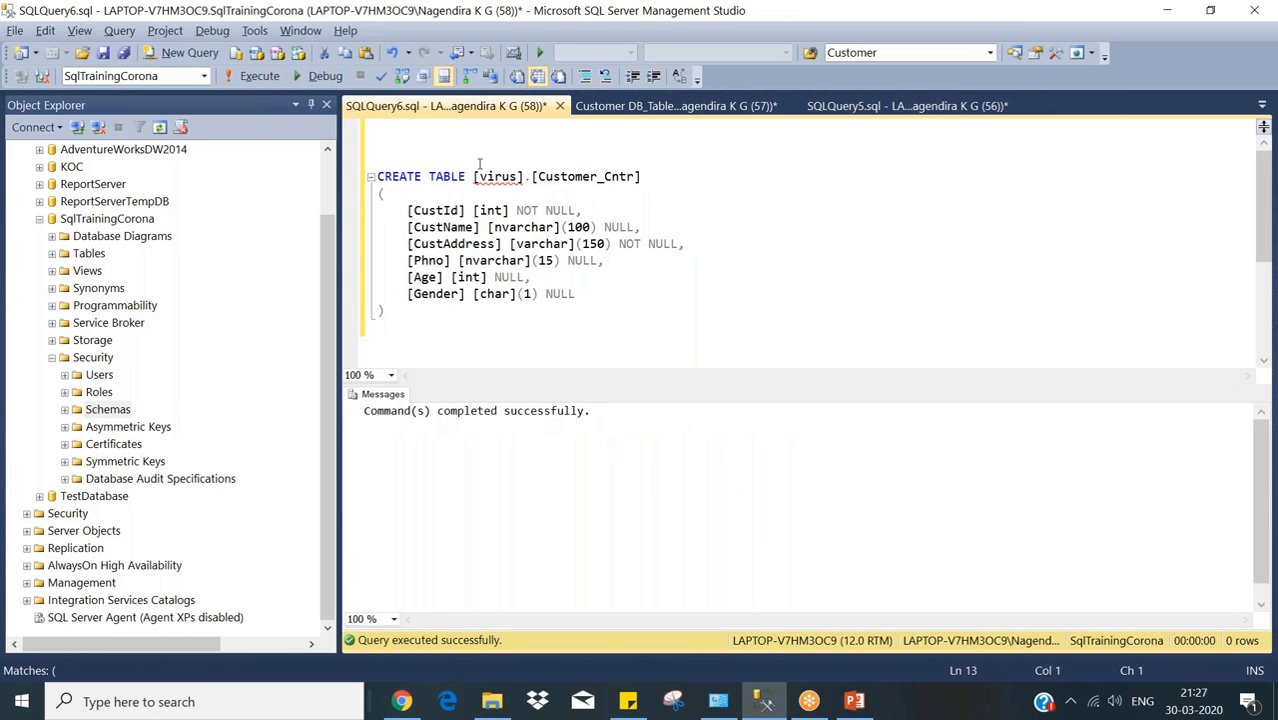
Refresh SqlTrainingCorona's Tables folder and compare the Customer_Cntr tables under the dbo and virus schemas.
{"action": "left_click", "coordinate": [53, 358]}
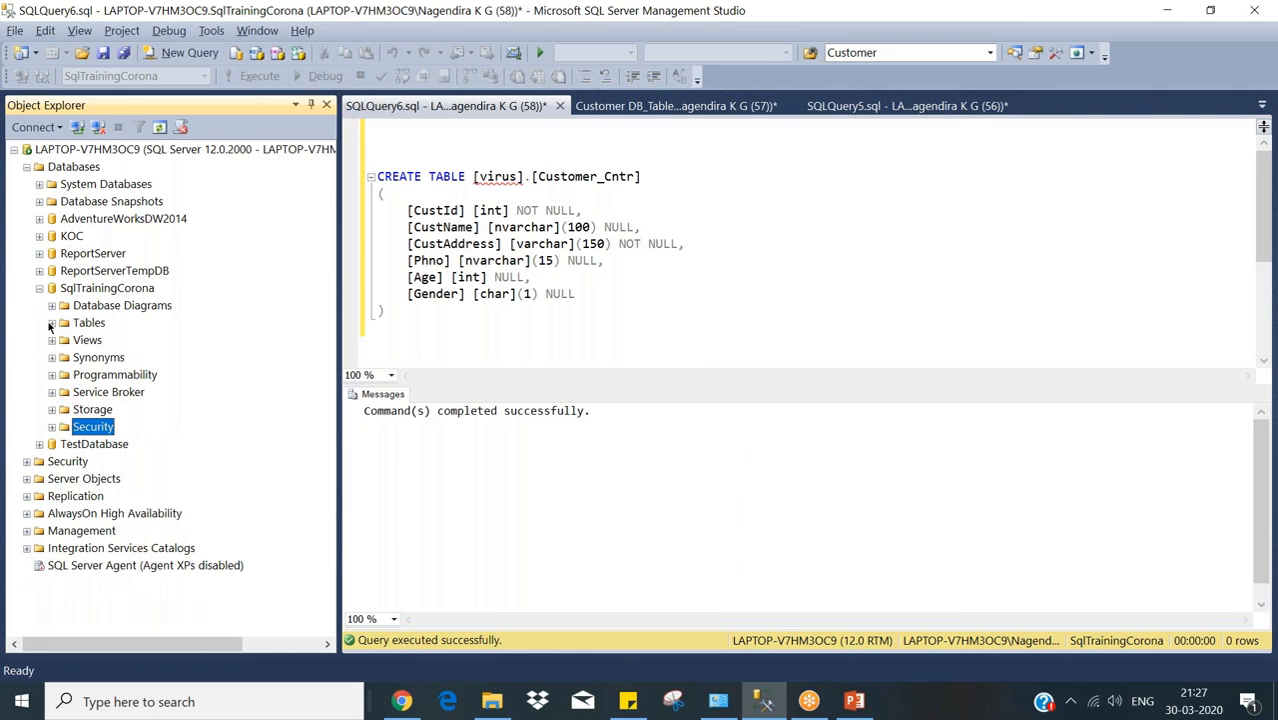
{"action": "left_click", "coordinate": [52, 323]}
{"action": "left_click", "coordinate": [88, 323]}
{"action": "left_click", "coordinate": [160, 129]}
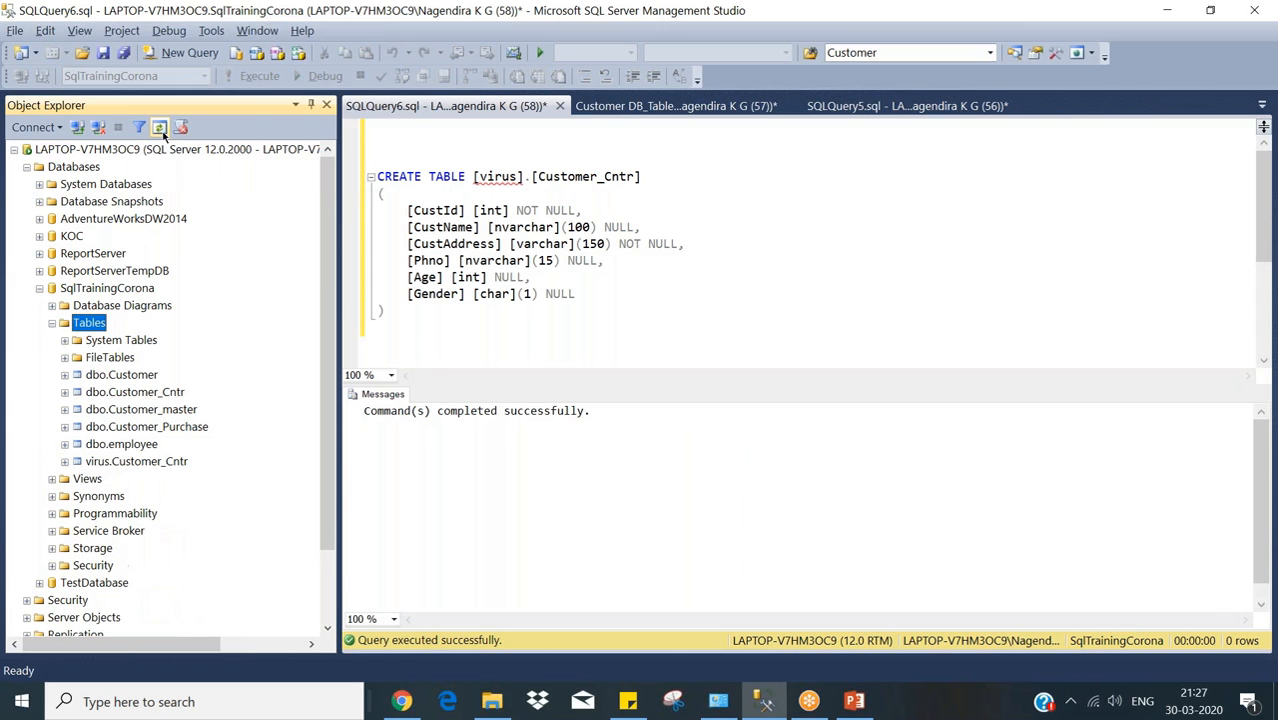
{"action": "left_click", "coordinate": [123, 381]}
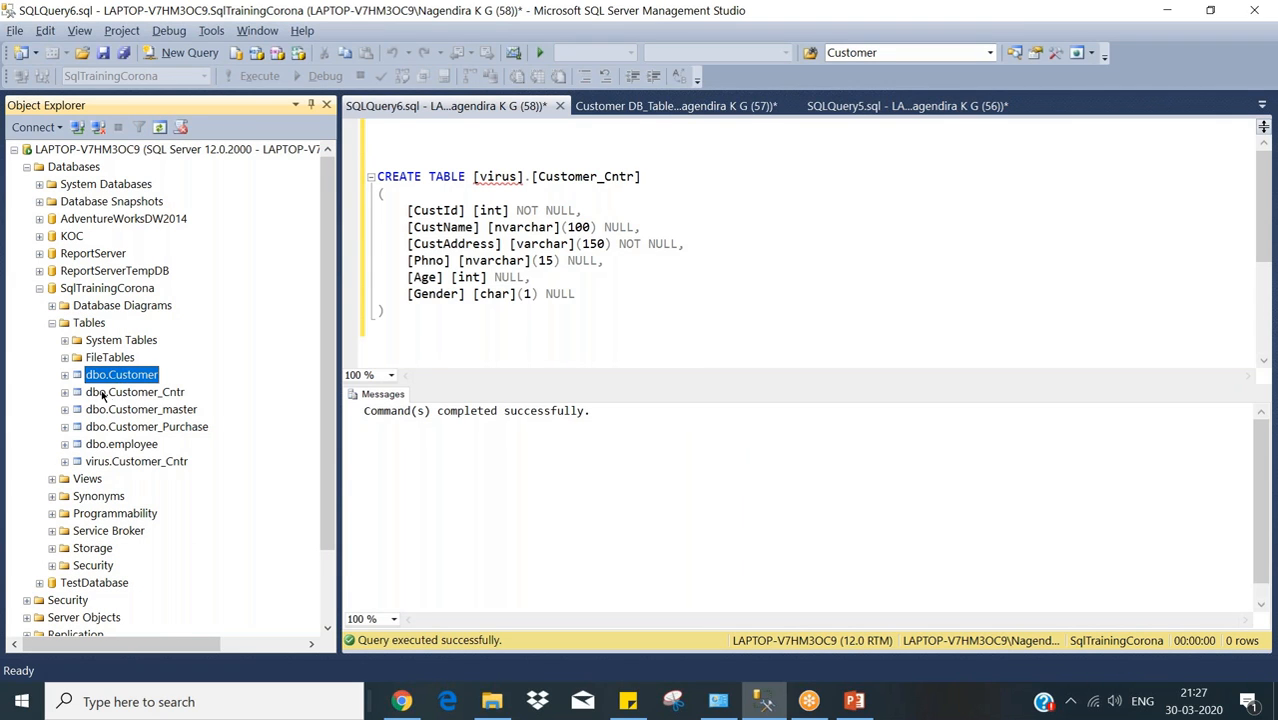
{"action": "left_click", "coordinate": [96, 464]}
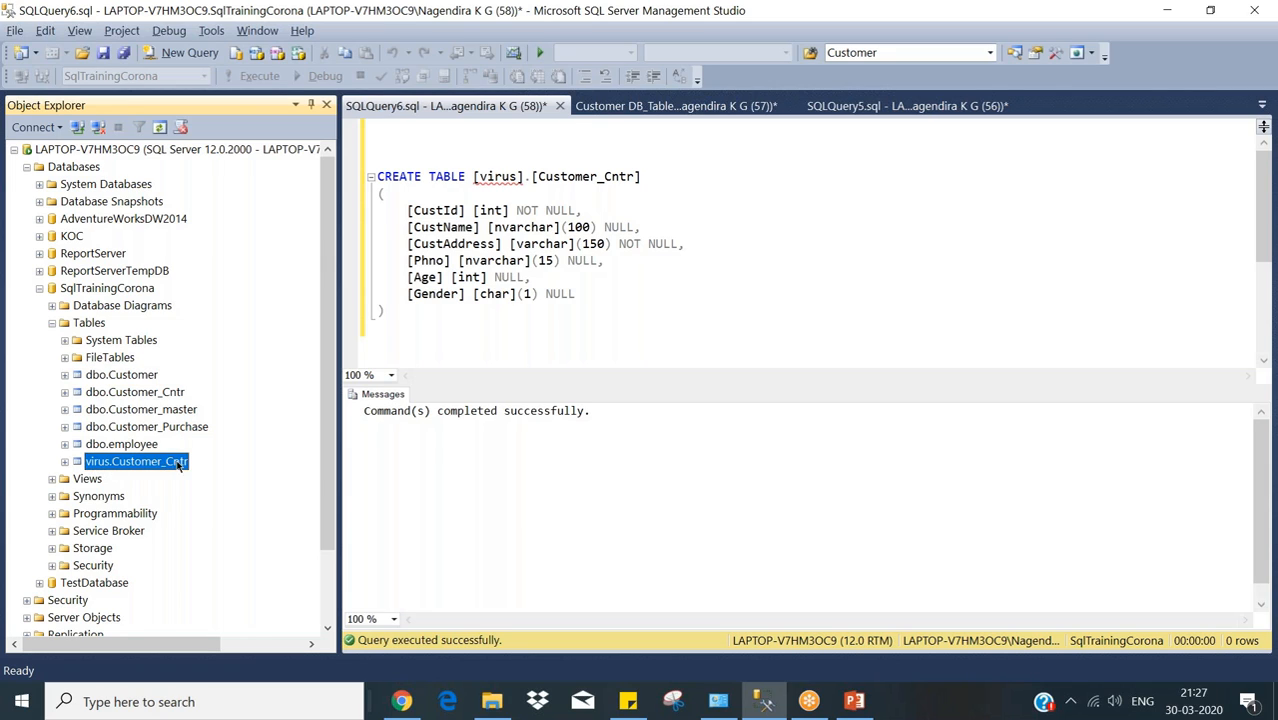
{"action": "left_click", "coordinate": [152, 398]}
{"action": "left_click", "coordinate": [145, 466]}
Rename the table in the virus CREATE TABLE statement to Severity.
{"action": "left_click_drag", "start_coordinate": [538, 177], "coordinate": [636, 177]}
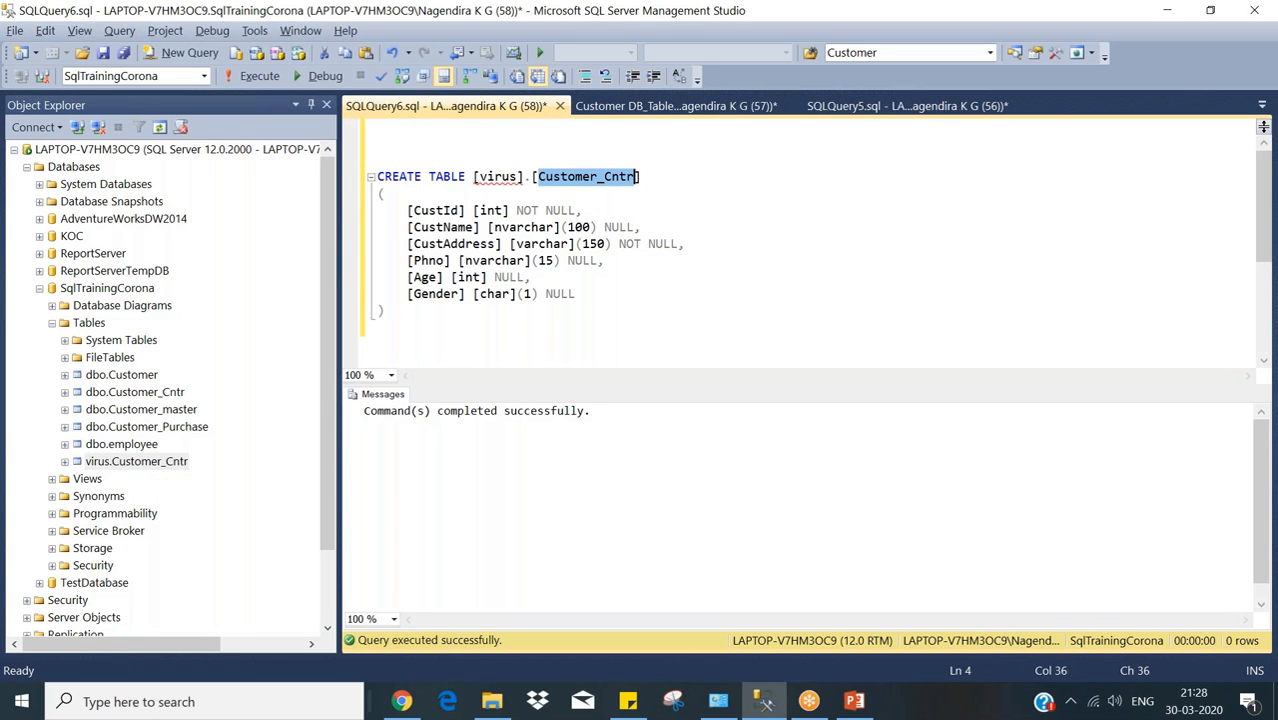
{"action": "key", "text": "BackSpace"}
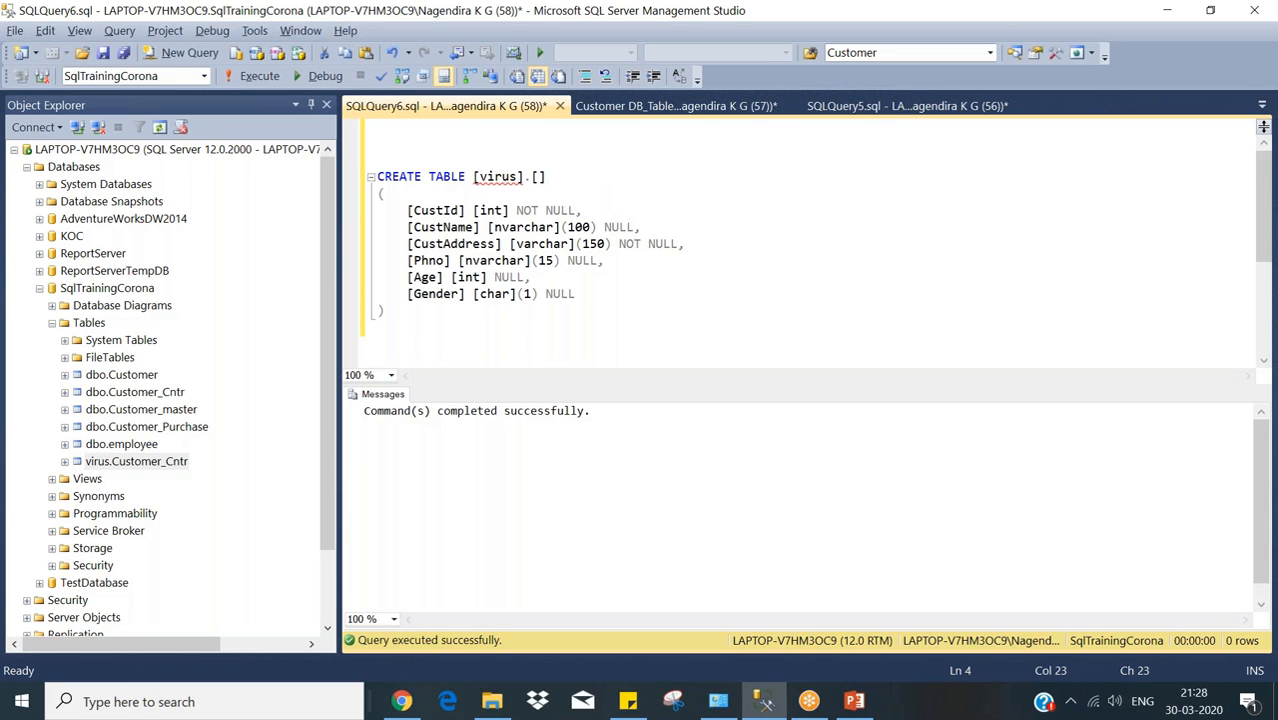
{"action": "type", "text": "Severity"}
Rename the CustId column in the Severity table definition to Levelid, without brackets.
{"action": "left_click_drag", "start_coordinate": [407, 210], "coordinate": [467, 210]}
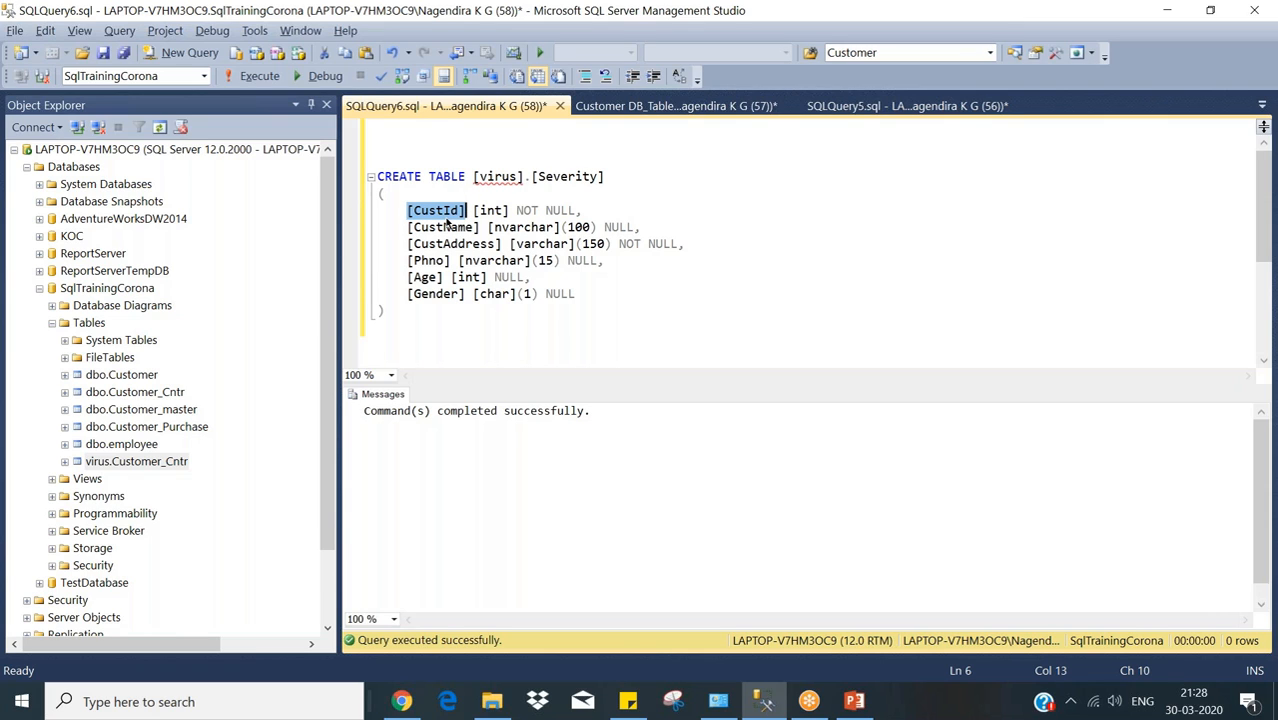
{"action": "type", "text": "[Lo"}
{"action": "key", "text": "BackSpace"}
{"action": "key", "text": "BackSpace"}
{"action": "key", "text": "BackSpace"}
{"action": "key", "text": "Delete"}
{"action": "type", "text": "Leve"}
{"action": "type", "text": "lid"}
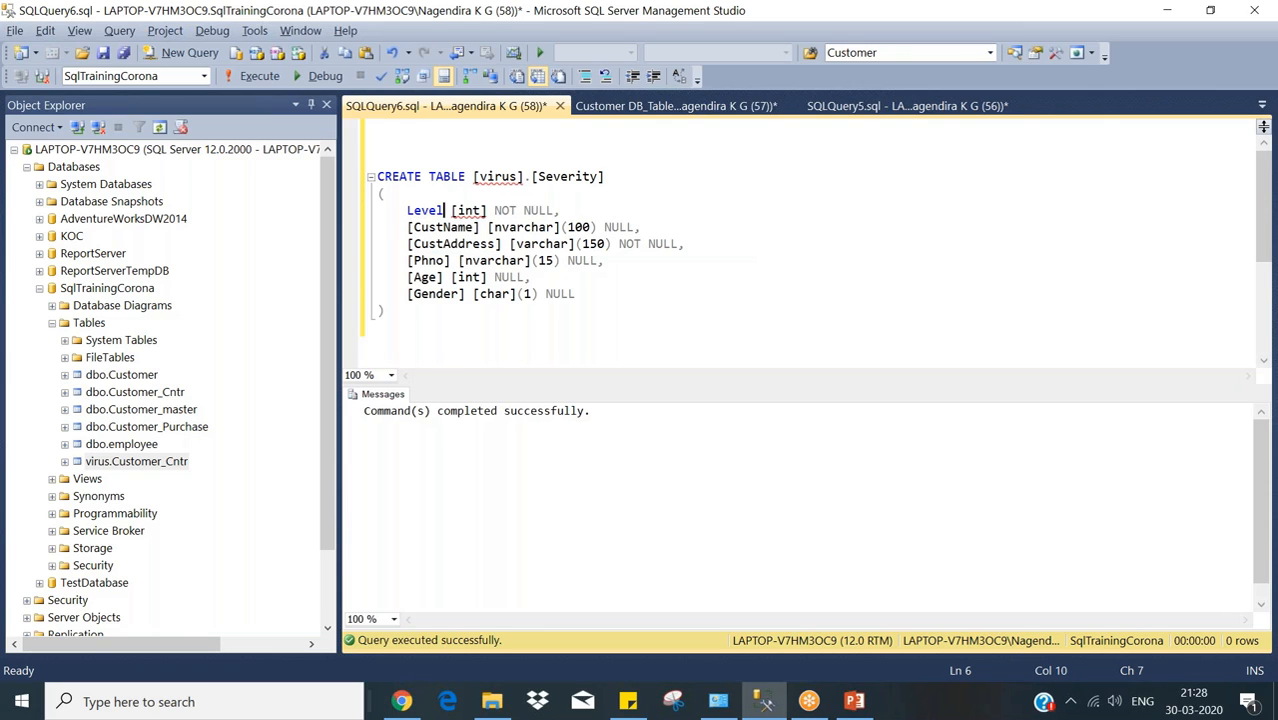
Reduce the Severity table definition to two columns: Stageid [int] NOT NULL and StageDesc nvarchar(20), deleting the CustName through Gender columns.
{"action": "left_click_drag", "start_coordinate": [409, 227], "coordinate": [577, 294]}
{"action": "key", "text": "Delete"}
{"action": "type", "text": "Level"}
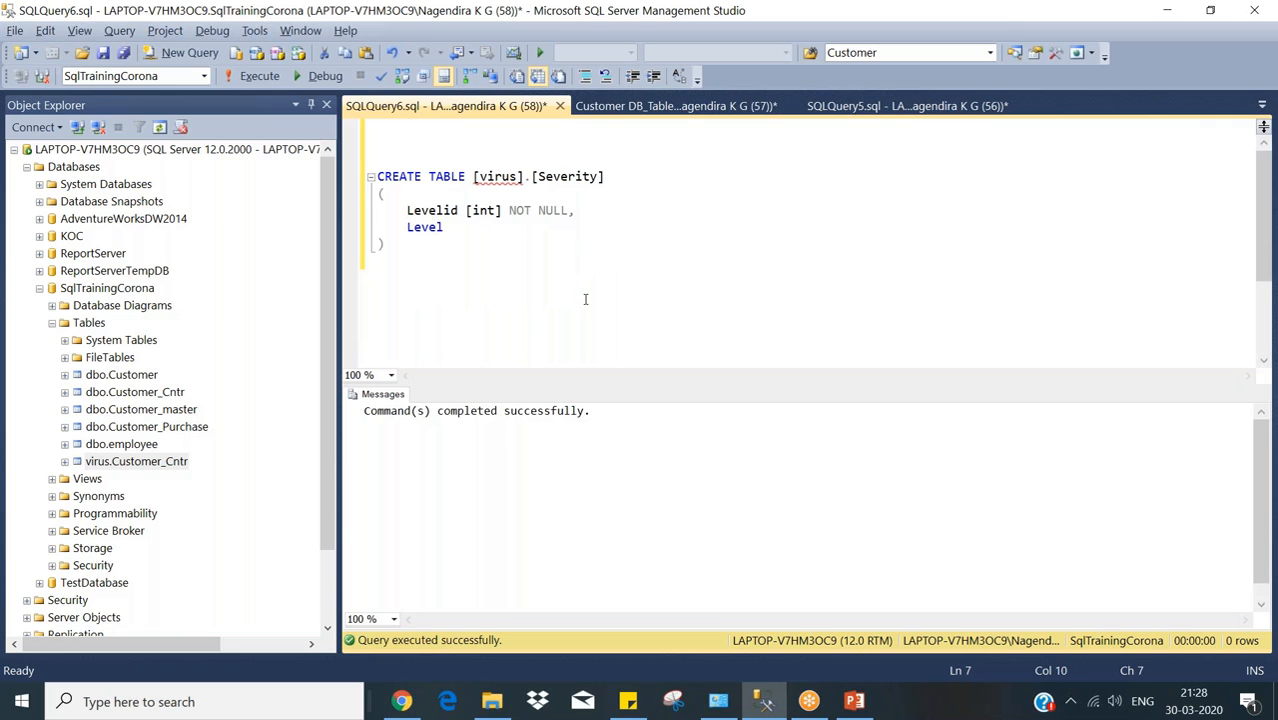
{"action": "left_click_drag", "start_coordinate": [444, 210], "coordinate": [407, 210]}
{"action": "type", "text": "Stage"}
{"action": "left_click_drag", "start_coordinate": [407, 227], "coordinate": [444, 227]}
{"action": "type", "text": "StageDesc nvarchar"}
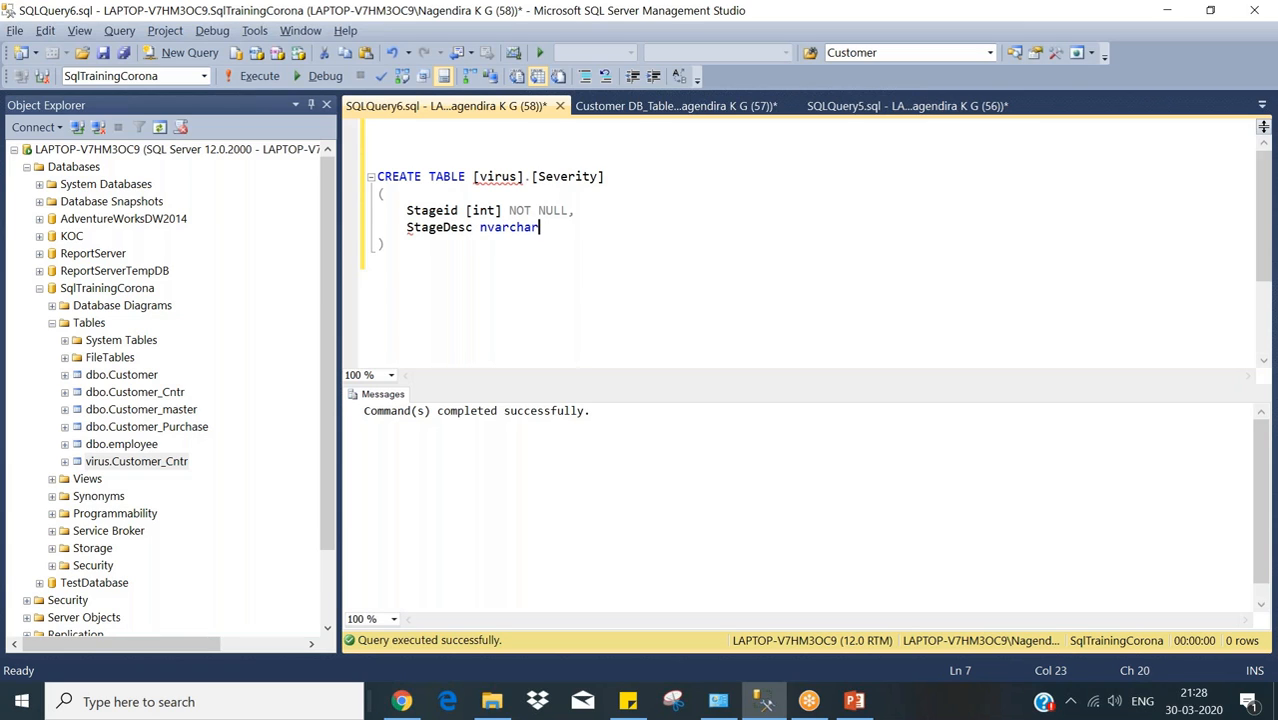
{"action": "type", "text": "(20)"}
Run the CREATE TABLE statement for [virus].[Severity], then refresh SqlTrainingCorona's Tables folder and point out the two virus tables.
{"action": "left_click_drag", "start_coordinate": [485, 162], "coordinate": [485, 257]}
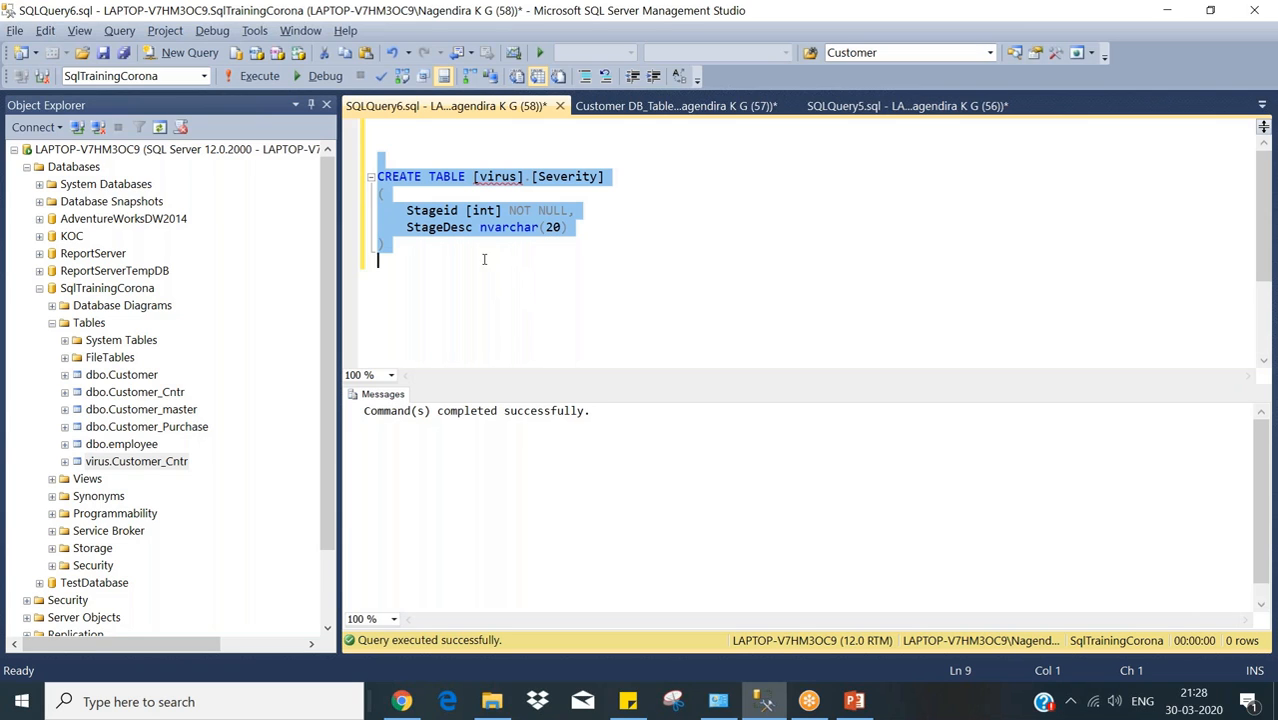
{"action": "left_click", "coordinate": [262, 77]}
{"action": "left_click", "coordinate": [89, 323]}
{"action": "left_click", "coordinate": [159, 127]}
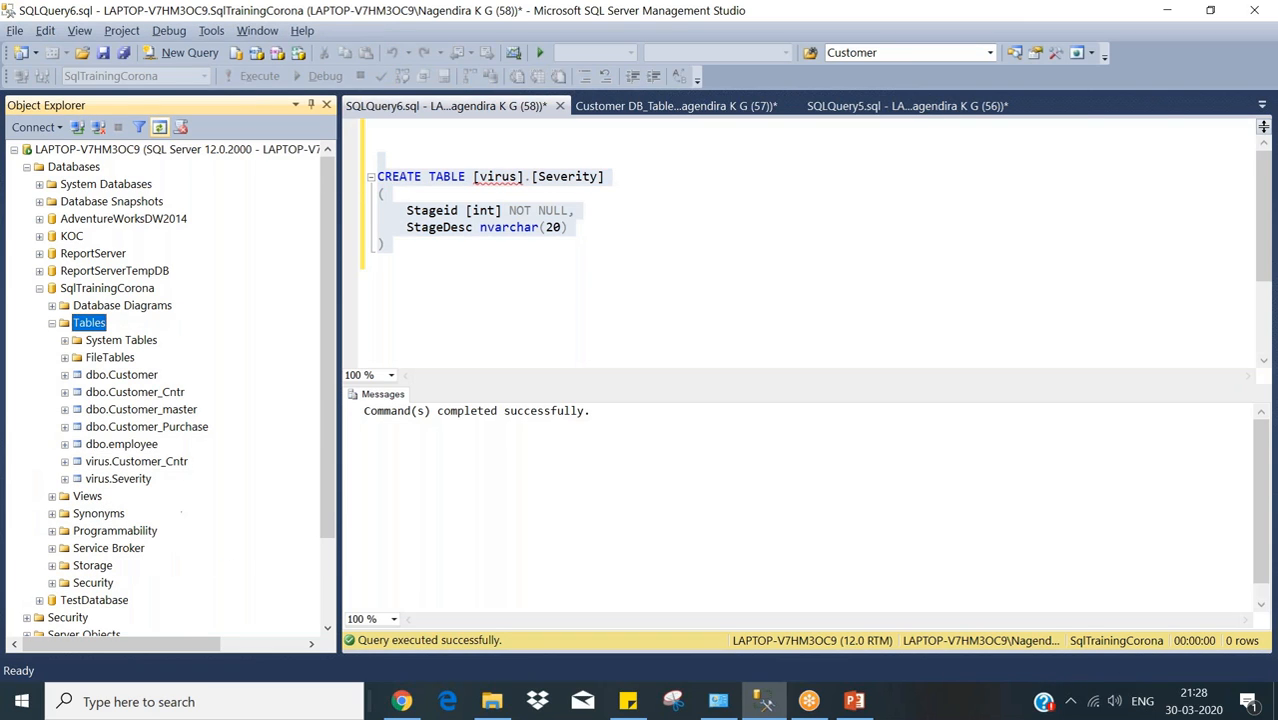
{"action": "left_click", "coordinate": [98, 463]}
{"action": "left_click", "coordinate": [97, 482]}
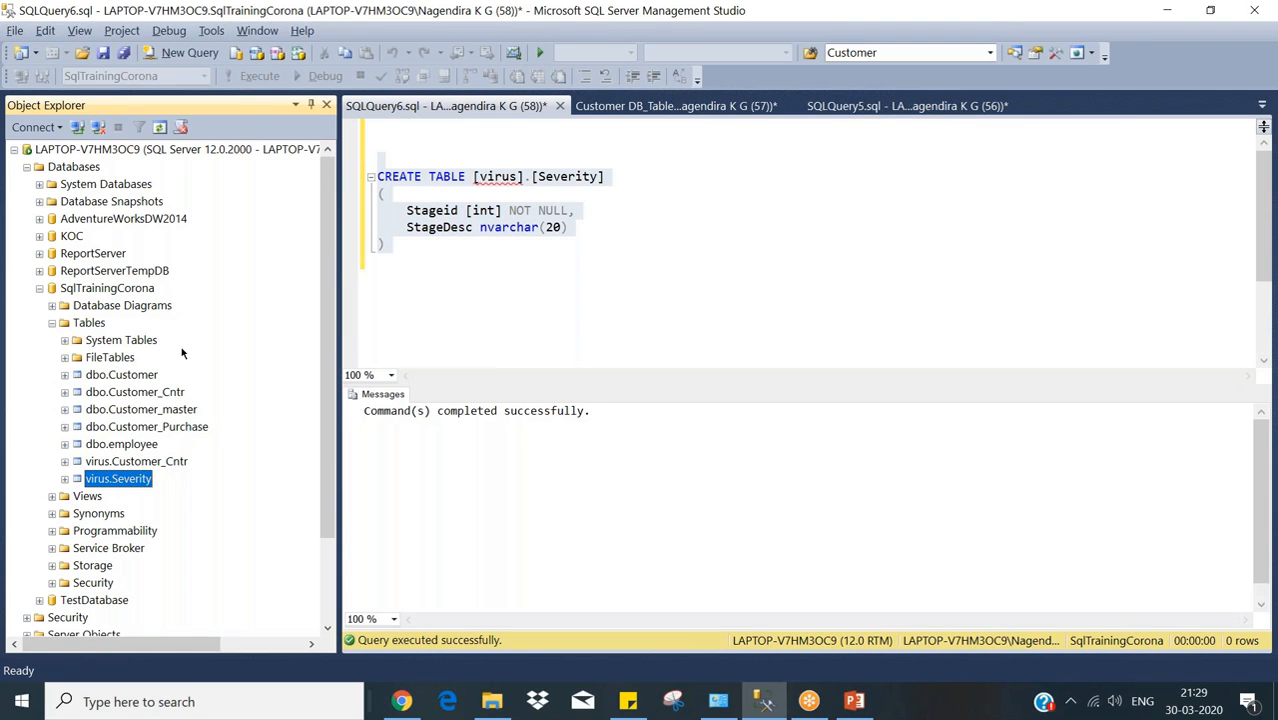
Switch to File Explorer and point out how the Sql Server folder groups files into Data, Recordings and Scripts, then return to SQL Server Management Studio.
{"action": "left_click", "coordinate": [492, 701]}
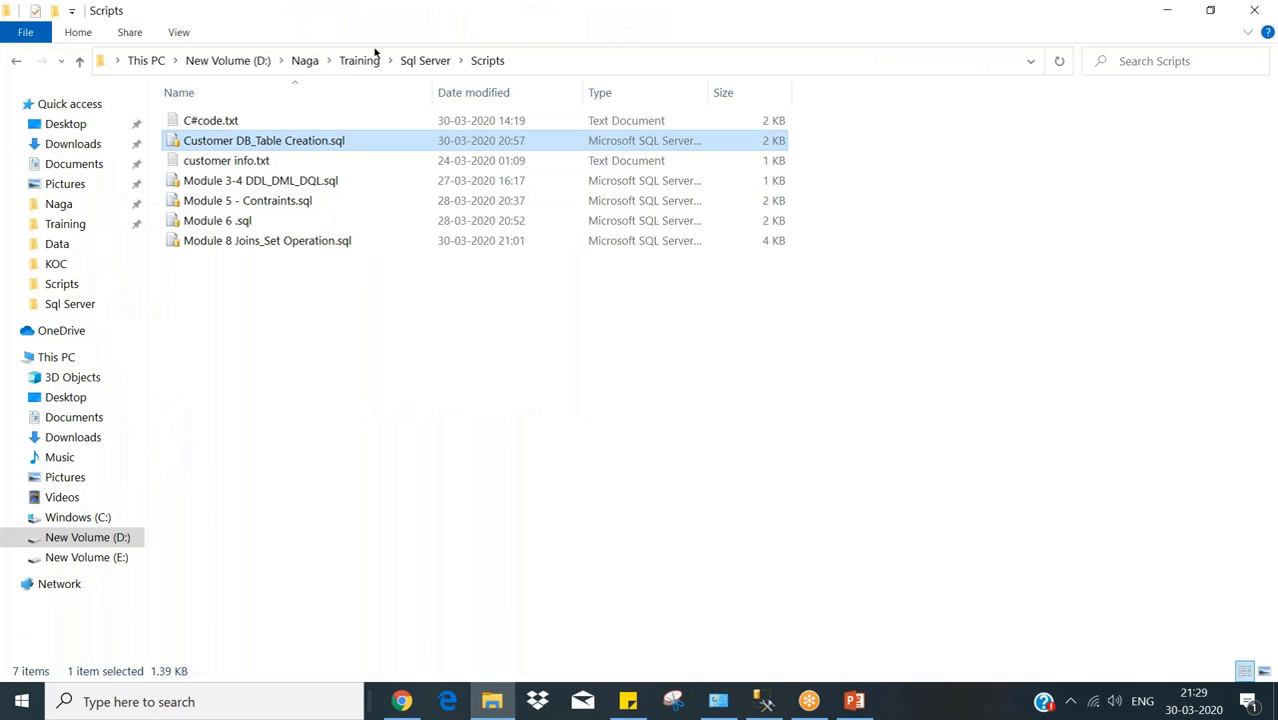
{"action": "left_click", "coordinate": [425, 60]}
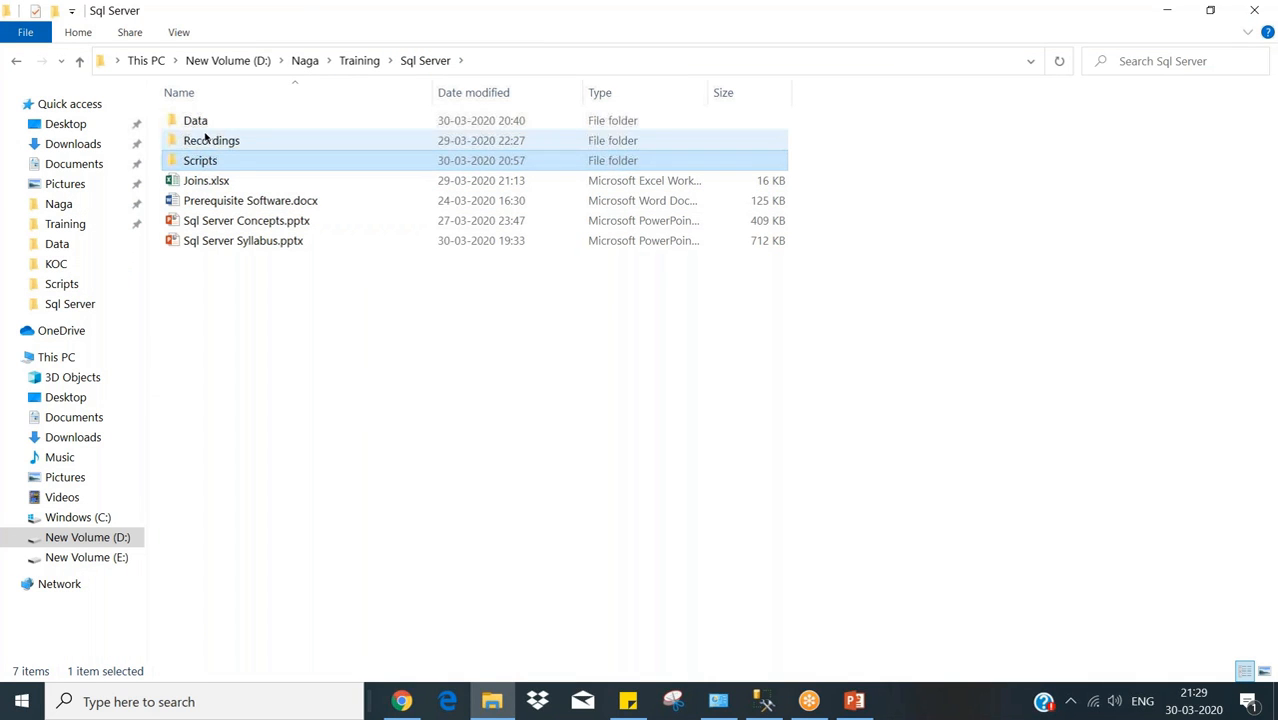
{"action": "left_click", "coordinate": [205, 139]}
{"action": "left_click", "coordinate": [202, 123]}
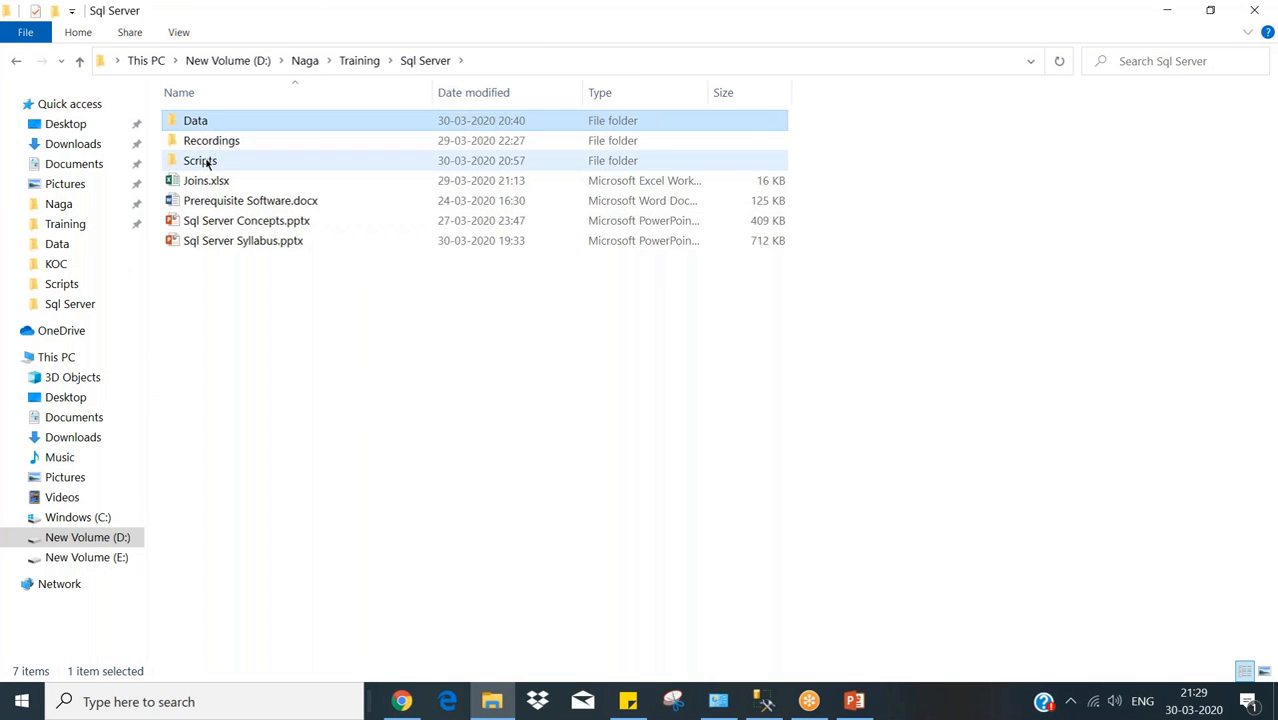
{"action": "left_click", "coordinate": [205, 161]}
{"action": "key", "text": "alt+Tab"}
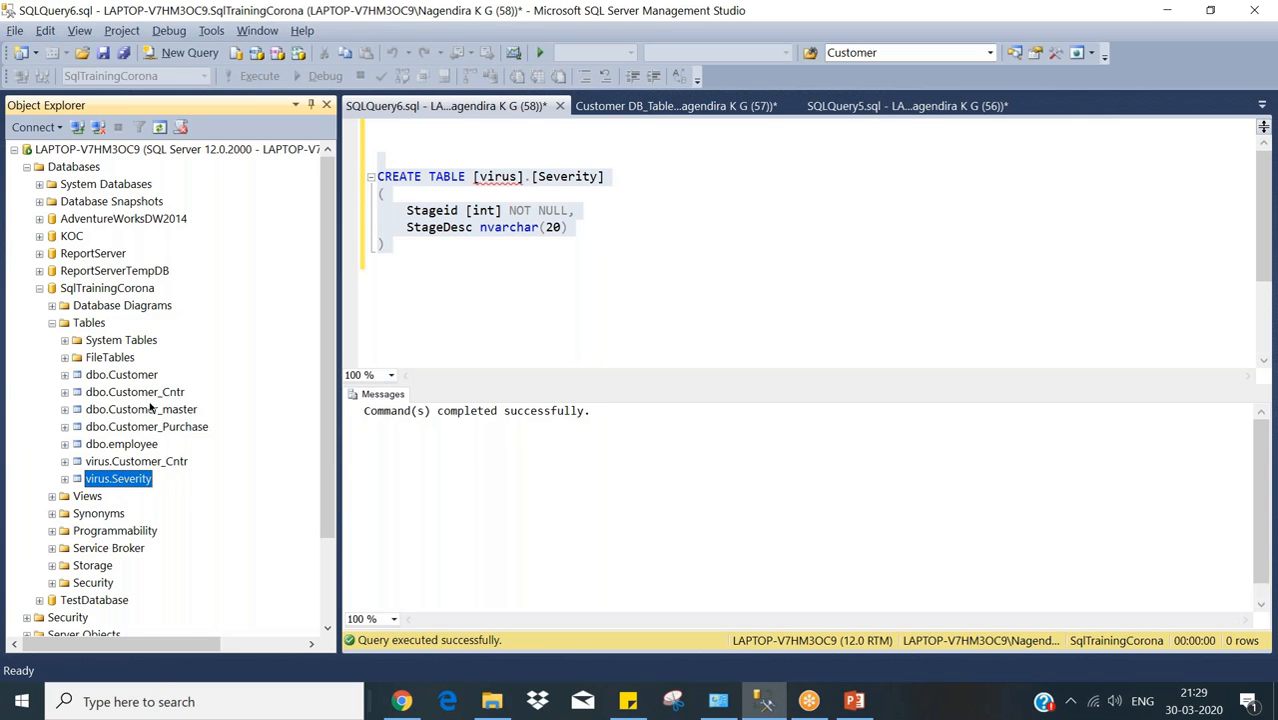
Examine the virus.Customer_Cntr and virus.Severity tables and the schema-qualified name in the CREATE TABLE statement.
{"action": "left_click", "coordinate": [101, 465]}
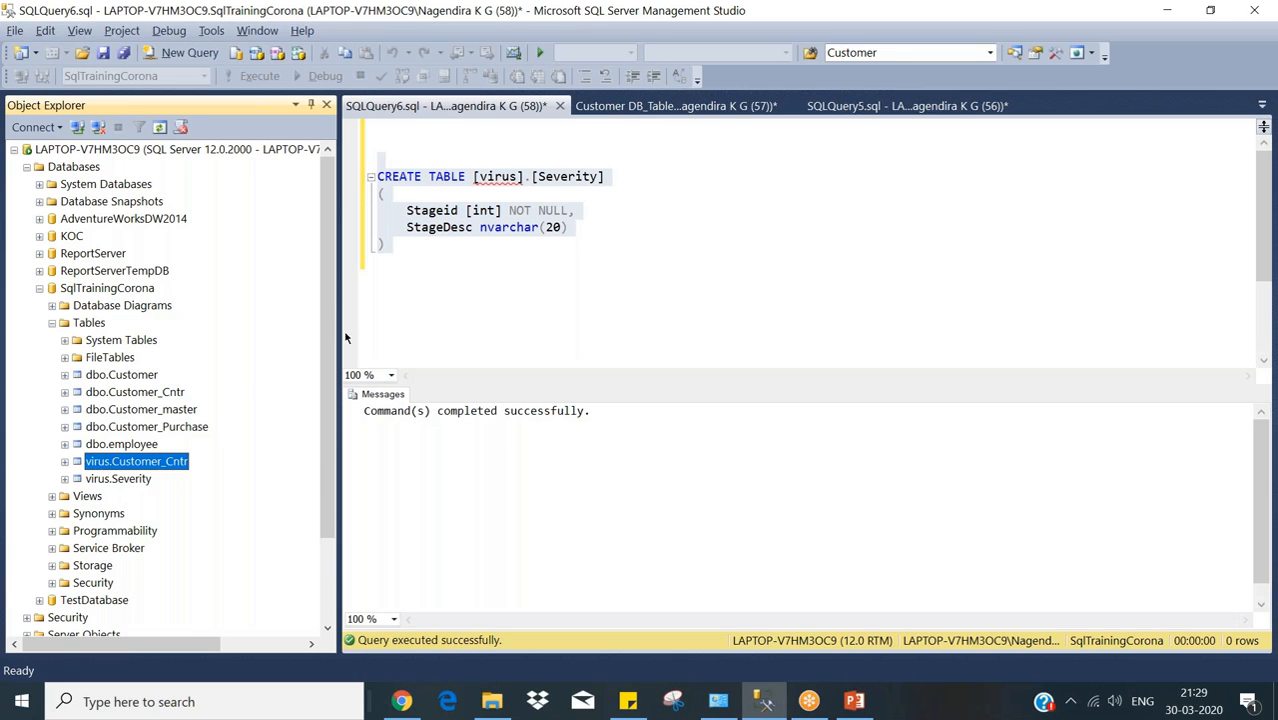
{"action": "left_click", "coordinate": [459, 264]}
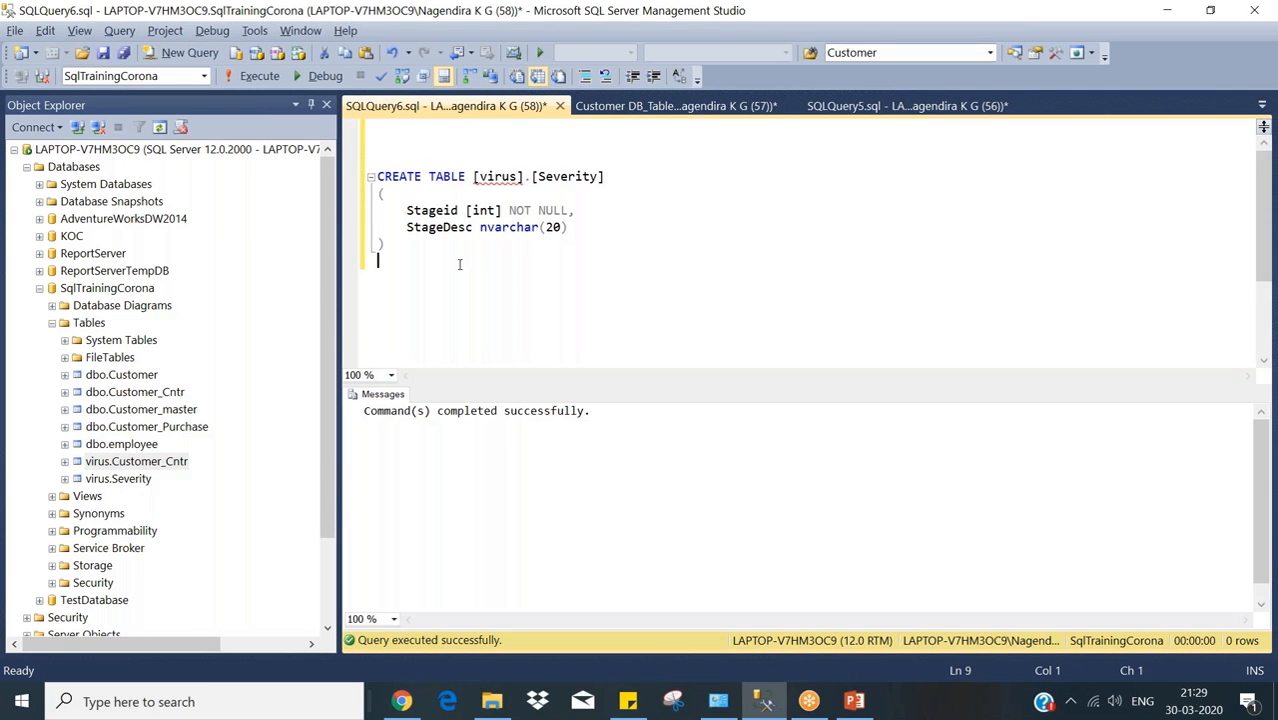
{"action": "left_click", "coordinate": [115, 462]}
{"action": "key", "text": "F2"}
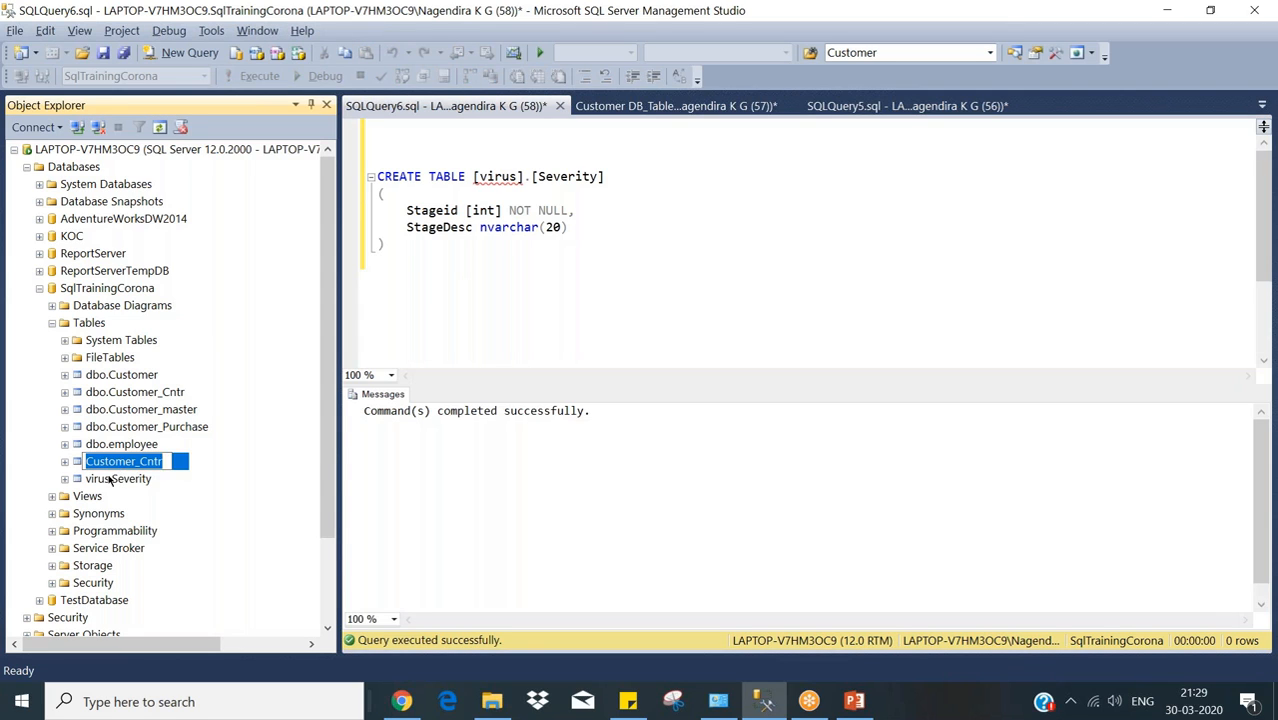
{"action": "left_click", "coordinate": [112, 479]}
{"action": "left_click", "coordinate": [523, 279]}
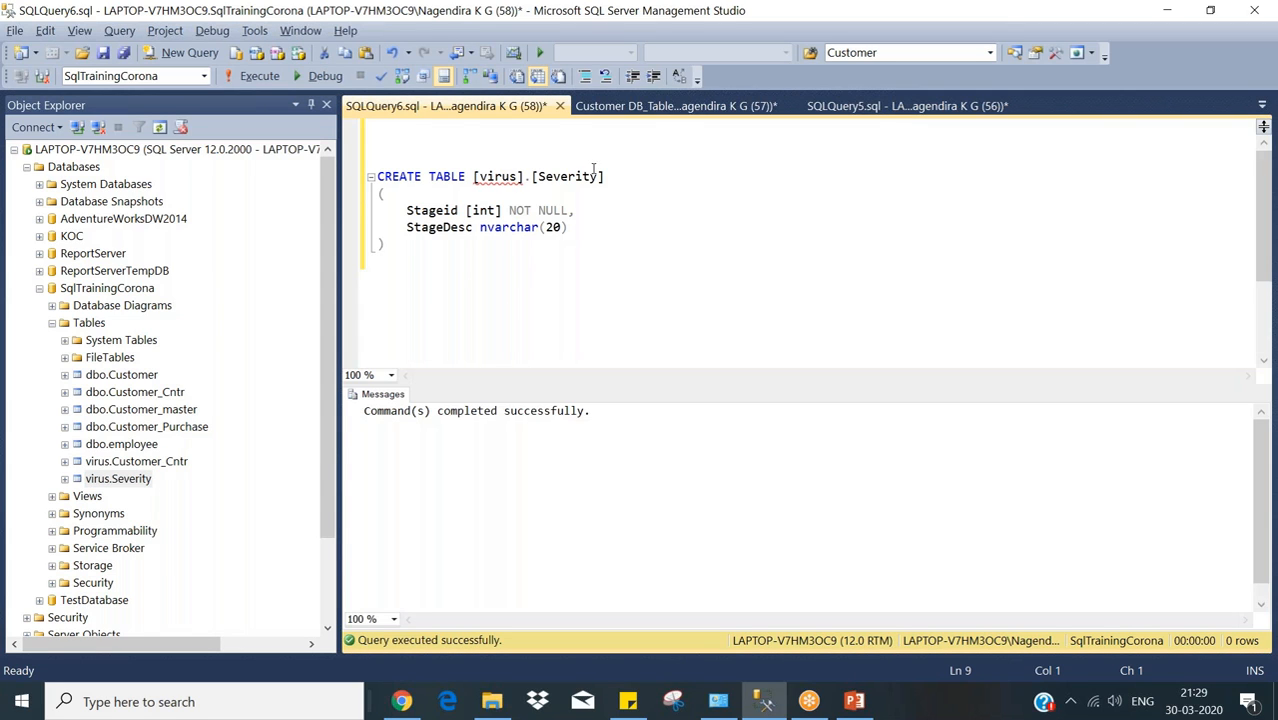
{"action": "left_click_drag", "start_coordinate": [474, 176], "coordinate": [638, 185]}
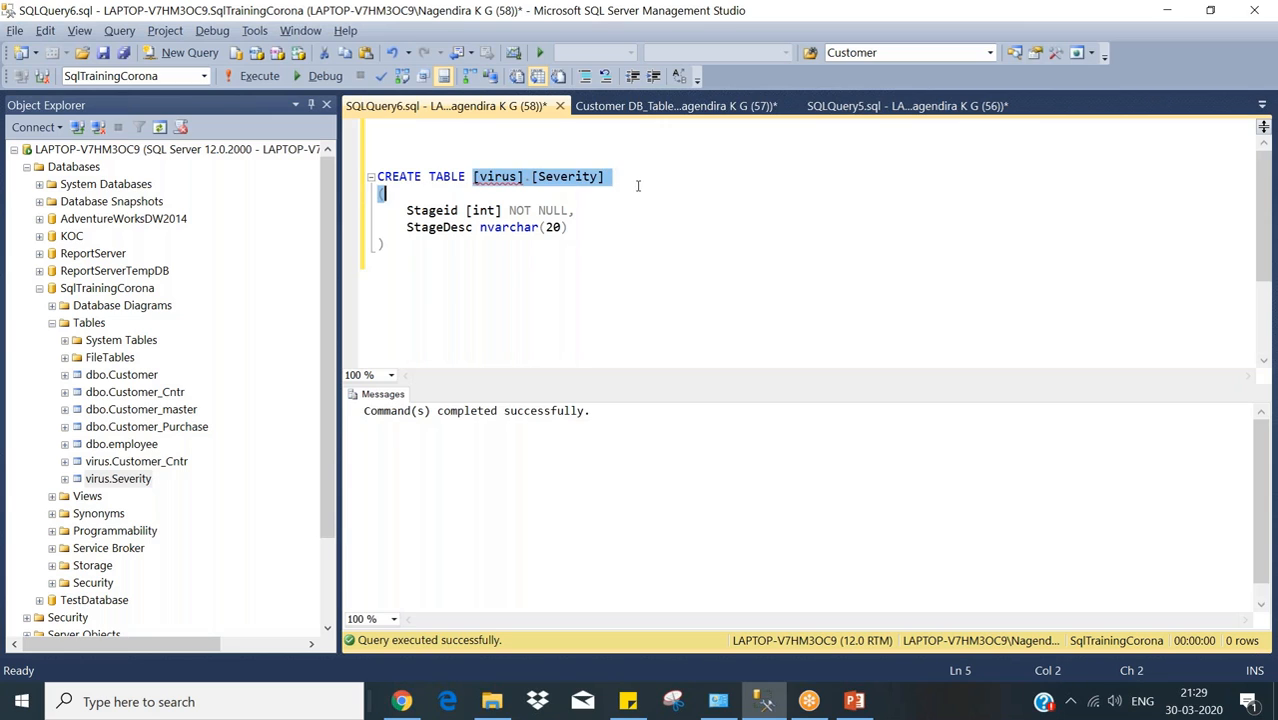
{"action": "left_click", "coordinate": [638, 185]}
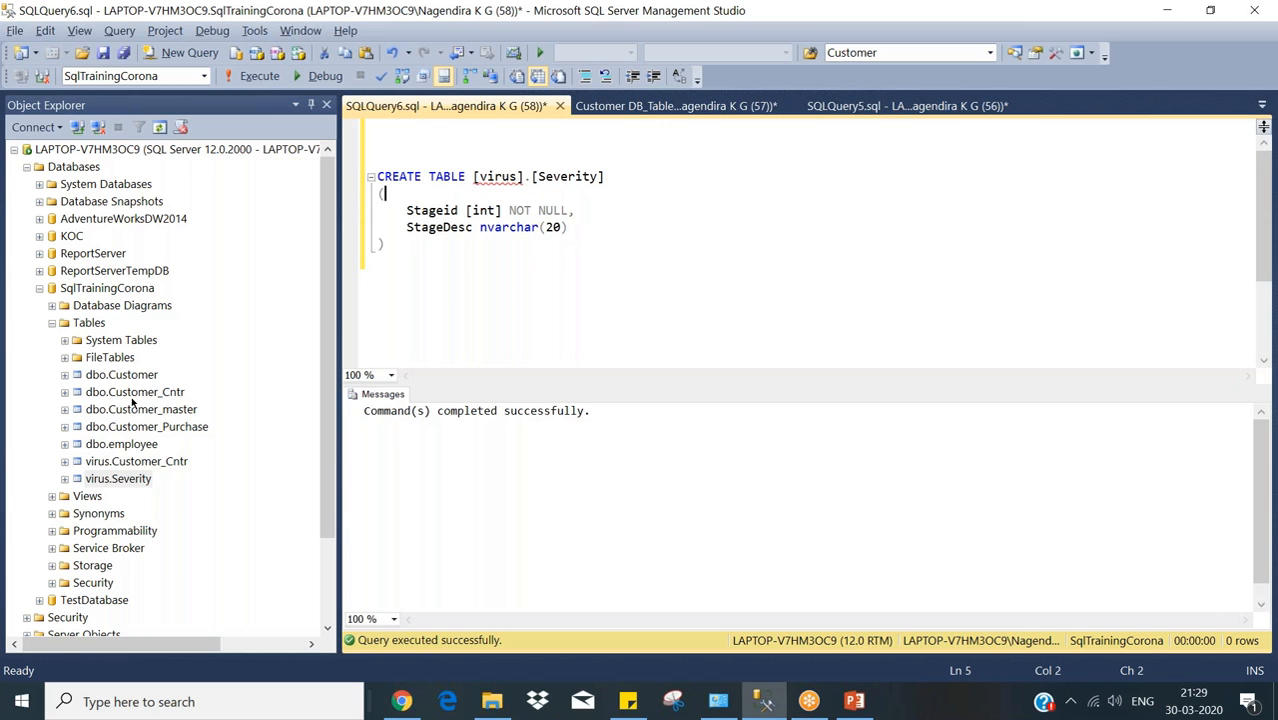
Below the CREATE TABLE statement, start an insert into [Customer_Cntr] statement with the table name taken from Object Explorer, without the dbo schema.
{"action": "left_click", "coordinate": [668, 258]}
{"action": "key", "text": "Return"}
{"action": "key", "text": "Return"}
{"action": "key", "text": "Return"}
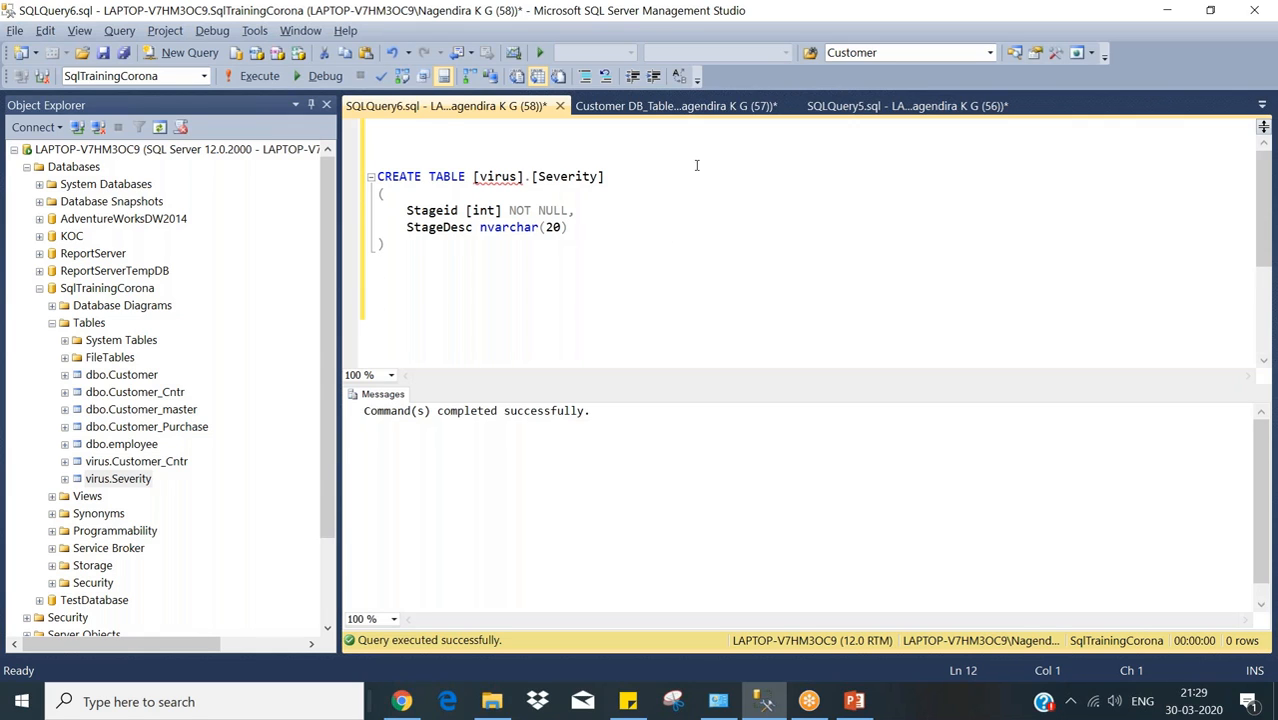
{"action": "left_click_drag", "start_coordinate": [127, 393], "coordinate": [525, 354]}
{"action": "left_click", "coordinate": [421, 312]}
{"action": "left_click_drag", "start_coordinate": [421, 312], "coordinate": [318, 296]}
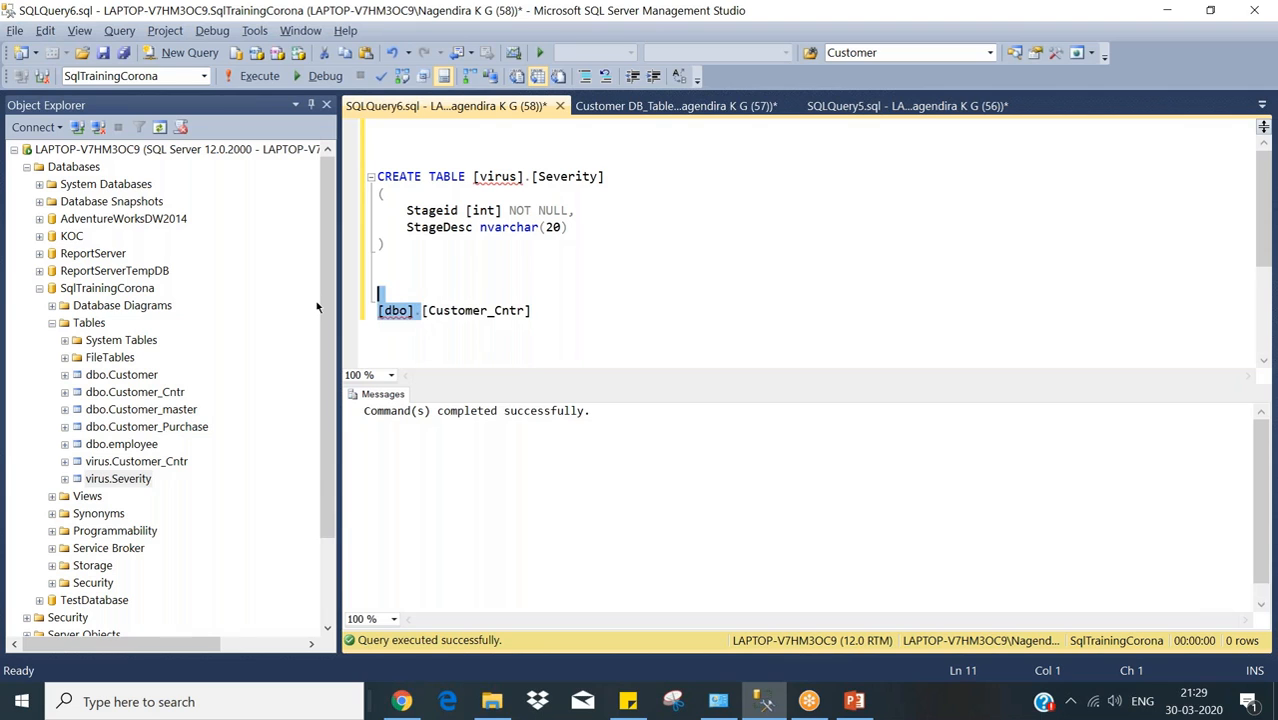
{"action": "key", "text": "BackSpace"}
{"action": "type", "text": "inser"}
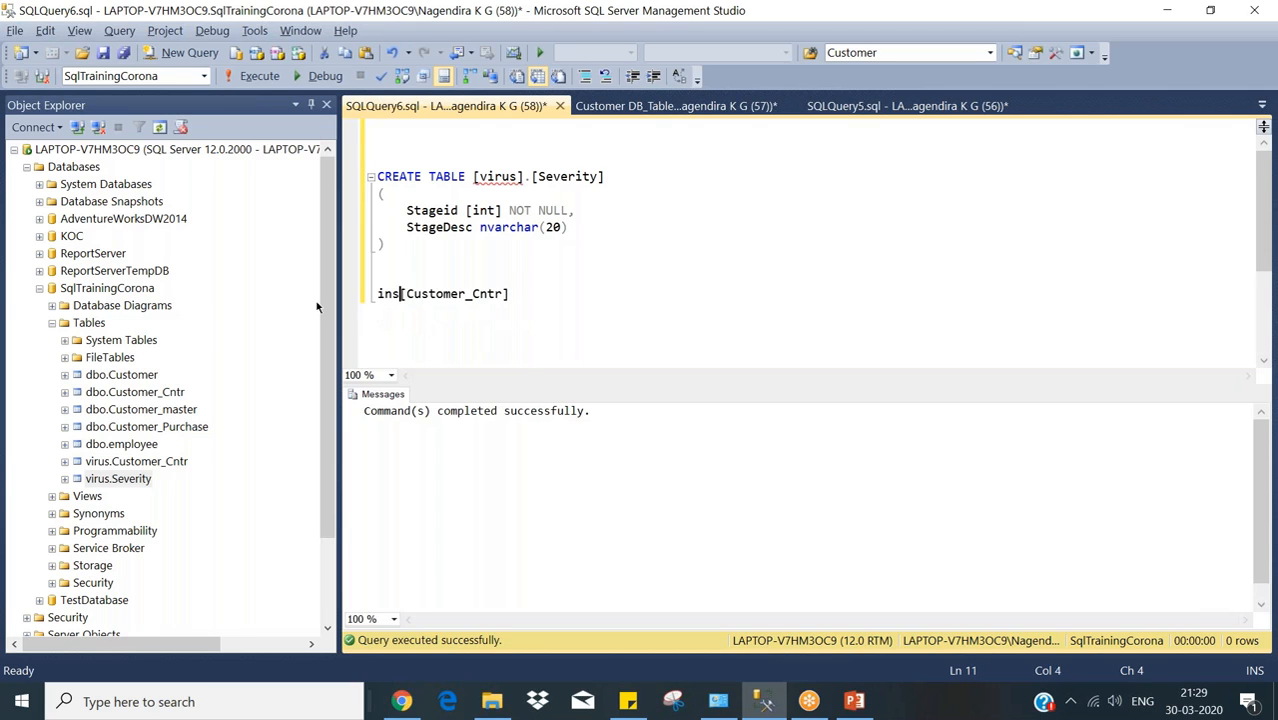
{"action": "type", "text": "t i"}
{"action": "type", "text": "o"}
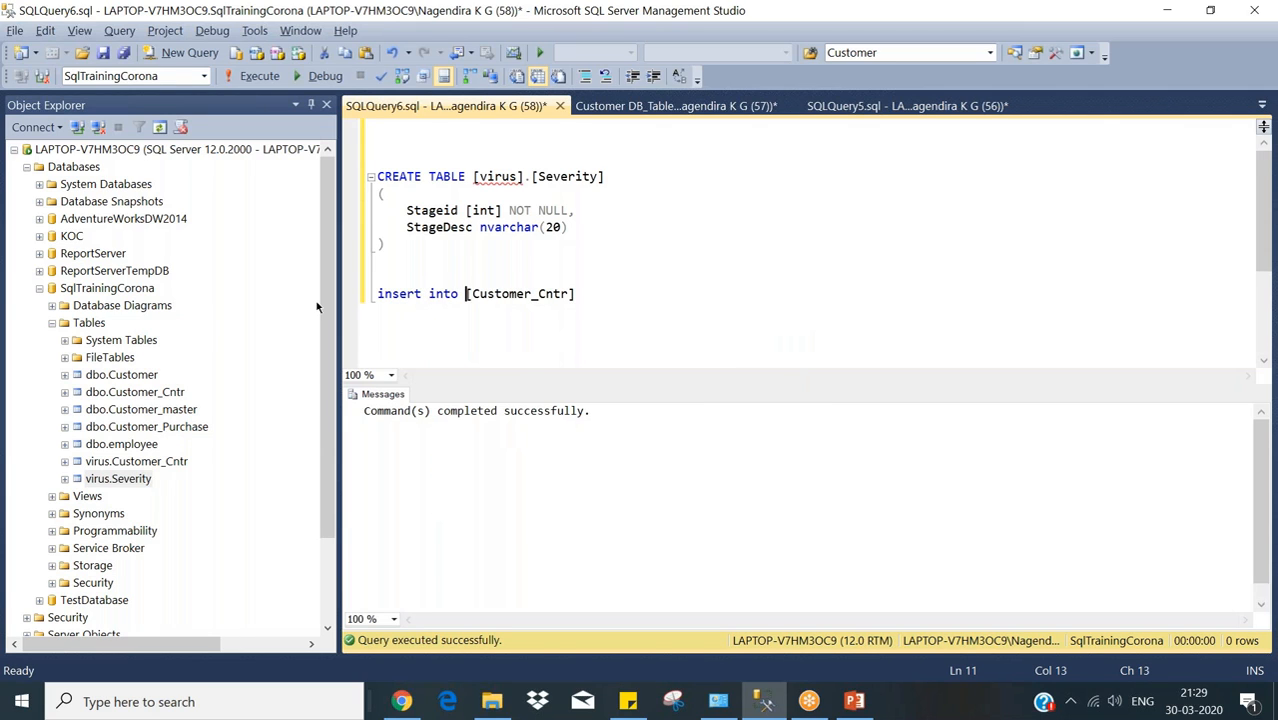
Look over the Customer DB_Table Creation script, then switch to File Explorer and open Module 3-4 DDL_DML_DQL.sql from the Scripts folder for editing in Notepad.
{"action": "left_click", "coordinate": [679, 111]}
{"action": "left_click", "coordinate": [633, 311]}
{"action": "key", "text": "Down"}
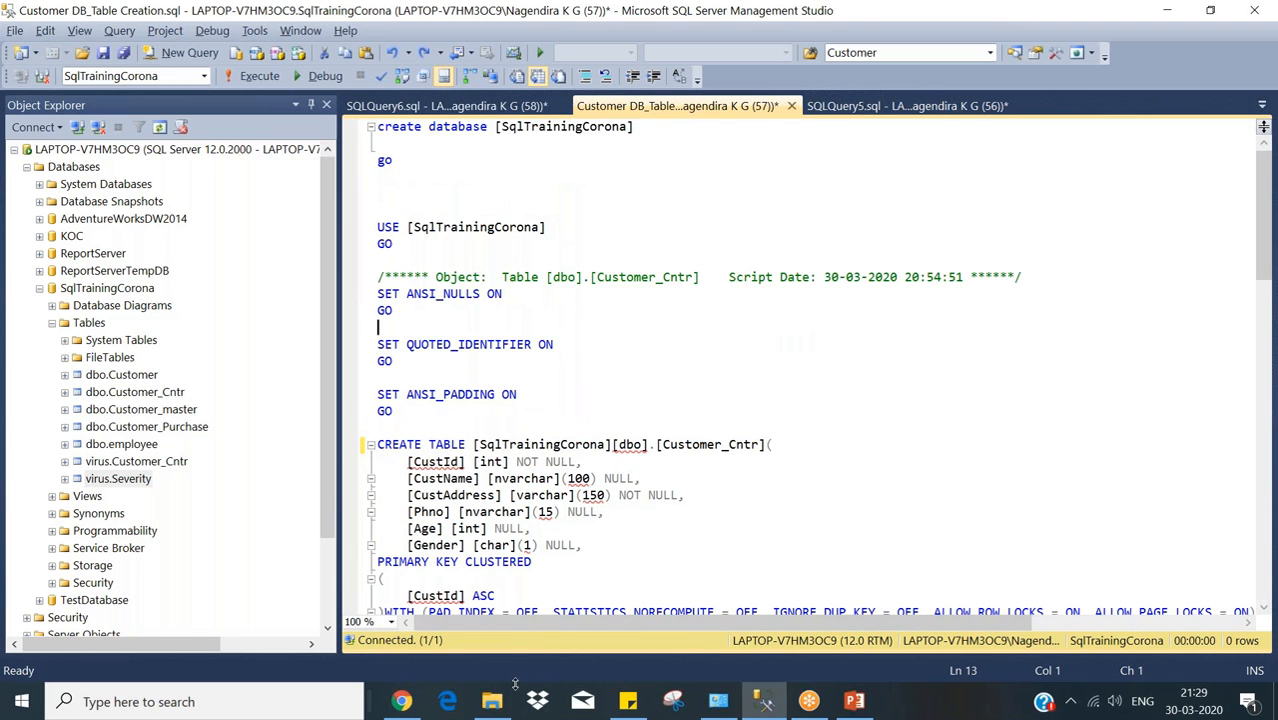
{"action": "left_click", "coordinate": [491, 701]}
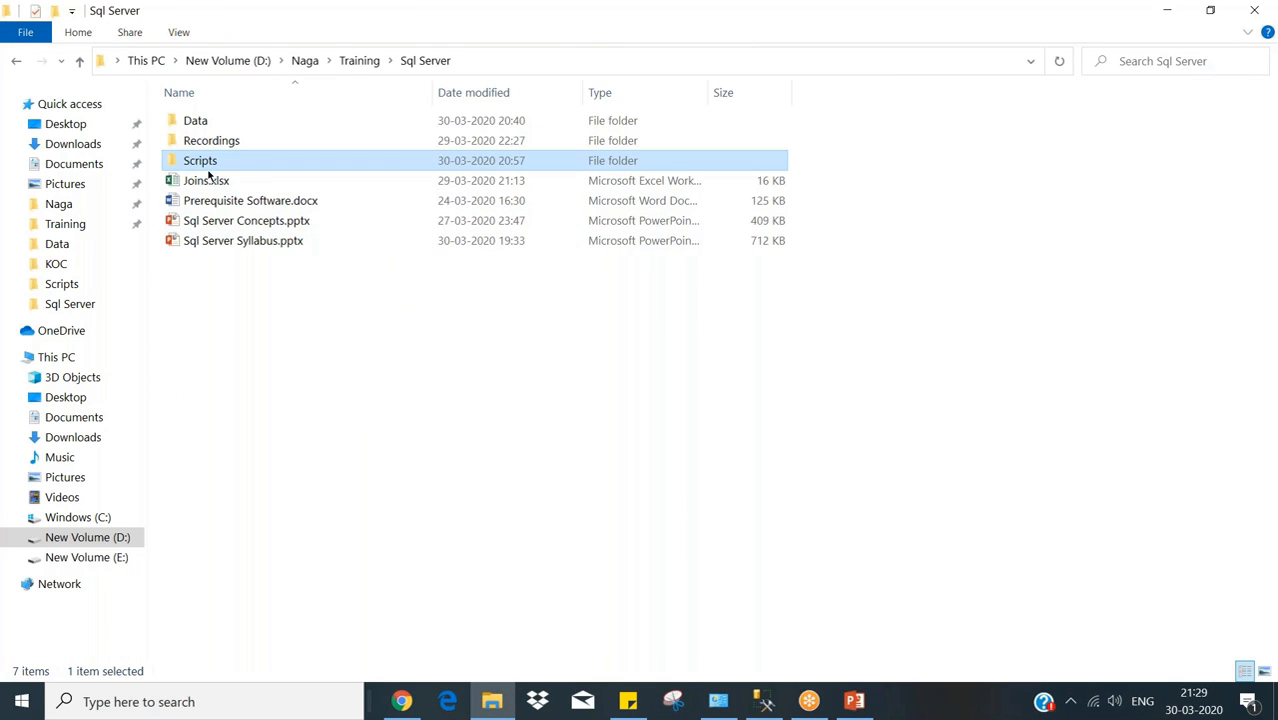
{"action": "double_click", "coordinate": [212, 180]}
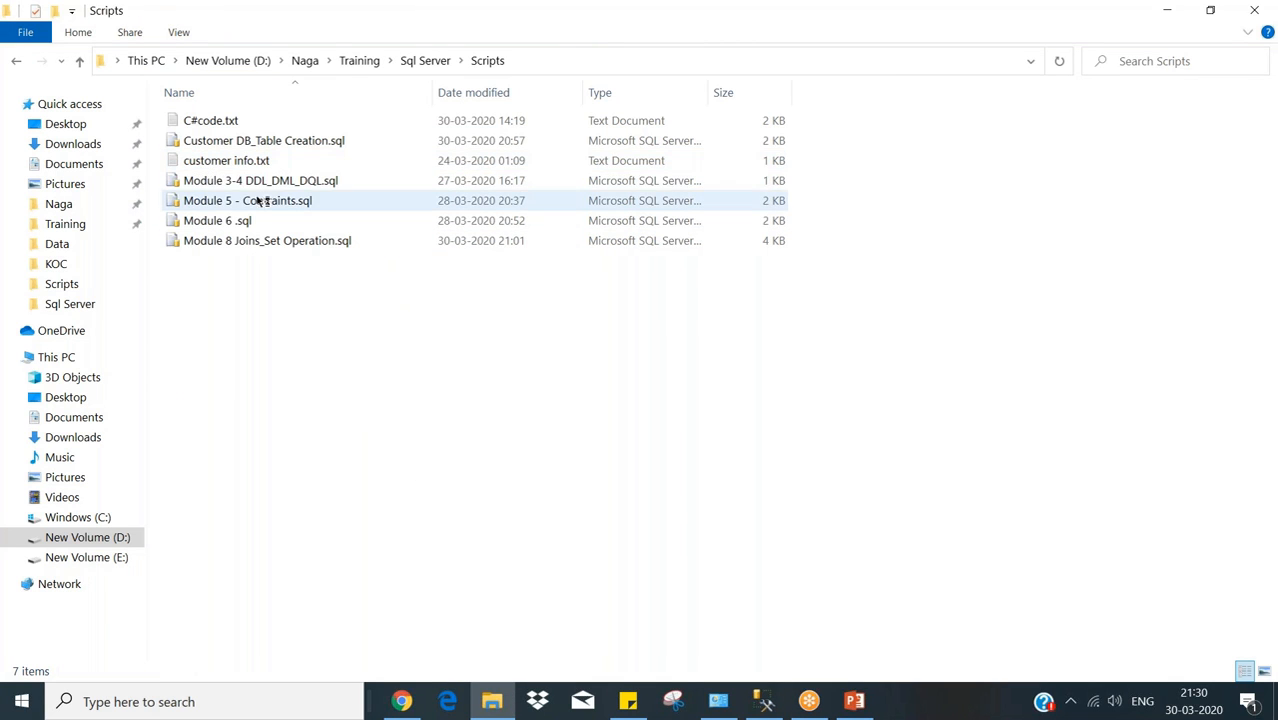
{"action": "right_click", "coordinate": [264, 180]}
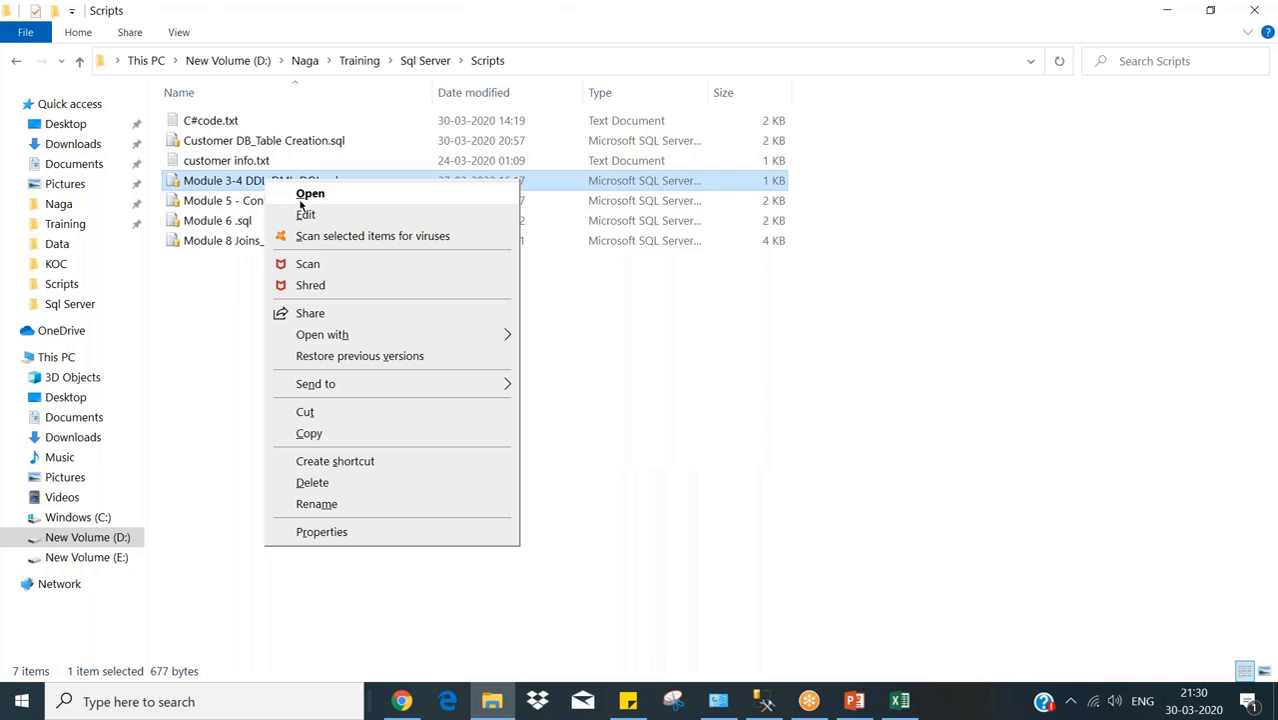
{"action": "left_click", "coordinate": [305, 214]}
Copy the single-row Customer insert statement from the script and paste it below insert into [Customer_Cntr] in SQLQuery6.sql in SQL Server Management Studio.
{"action": "left_click", "coordinate": [478, 340]}
{"action": "left_click_drag", "start_coordinate": [888, 231], "coordinate": [912, 335]}
{"action": "left_click", "coordinate": [478, 404]}
{"action": "left_click_drag", "start_coordinate": [478, 404], "coordinate": [478, 378]}
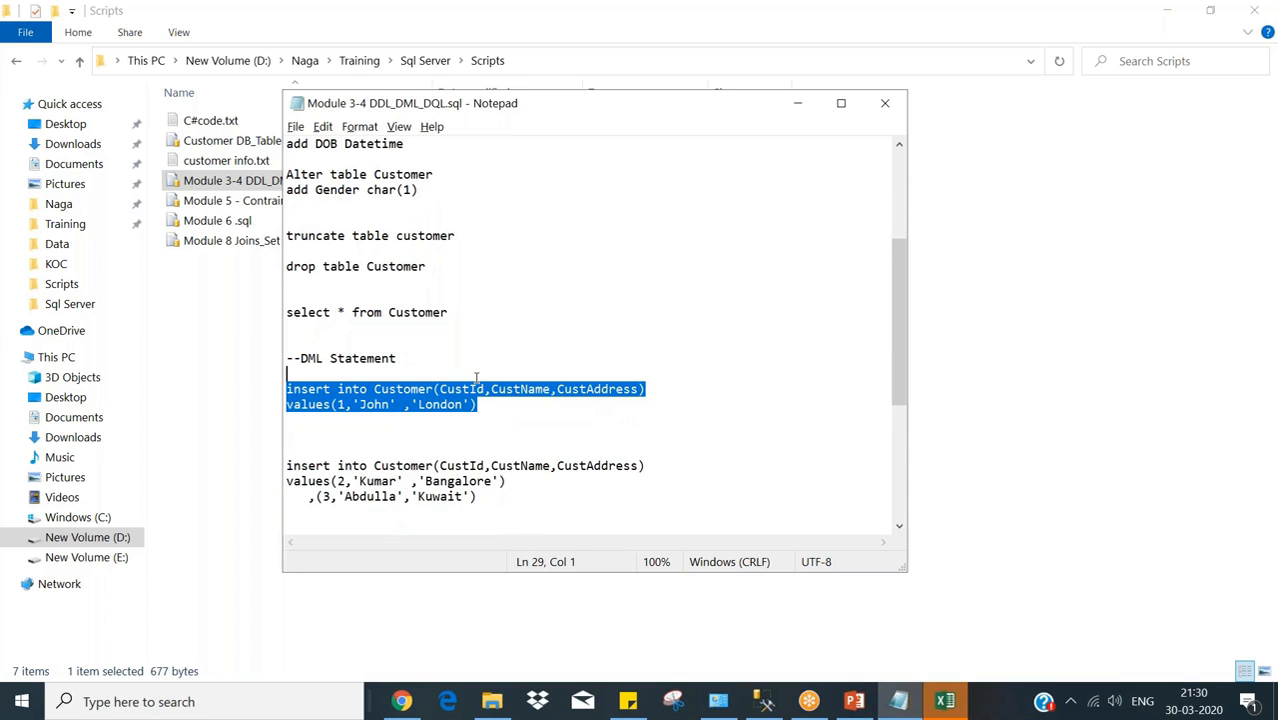
{"action": "left_click", "coordinate": [1144, 540]}
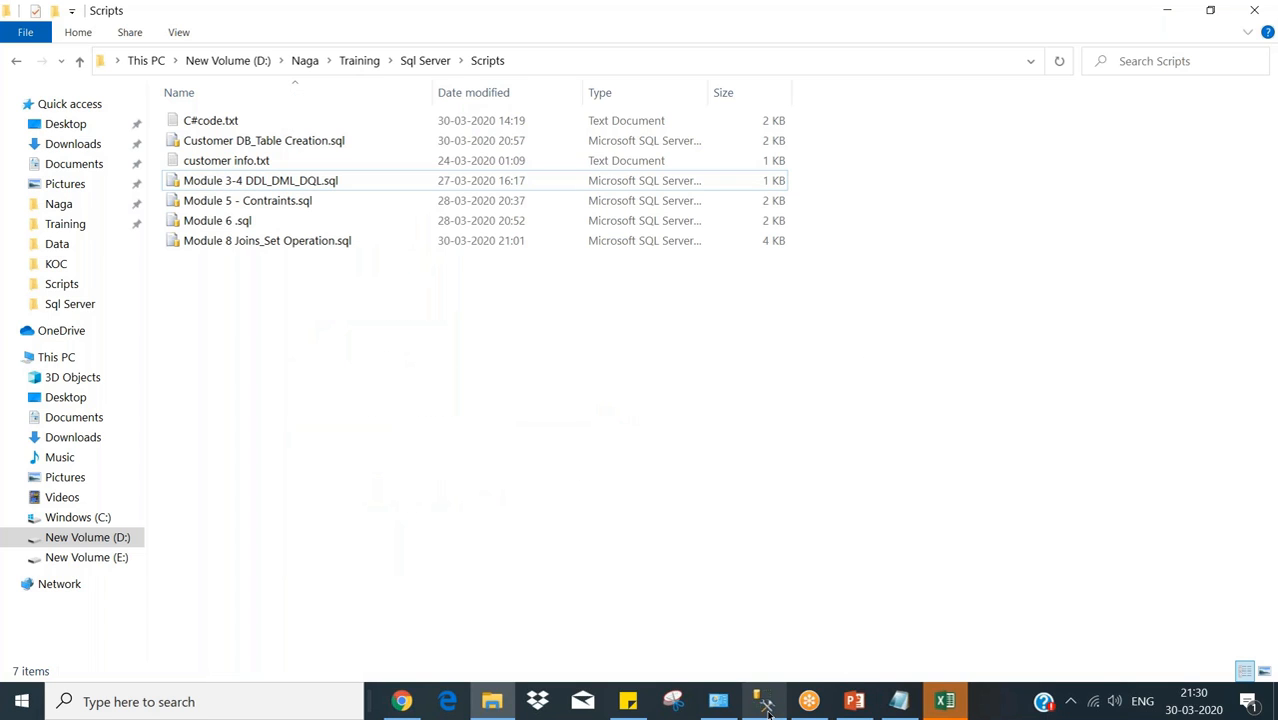
{"action": "left_click", "coordinate": [765, 703]}
{"action": "left_click", "coordinate": [474, 107]}
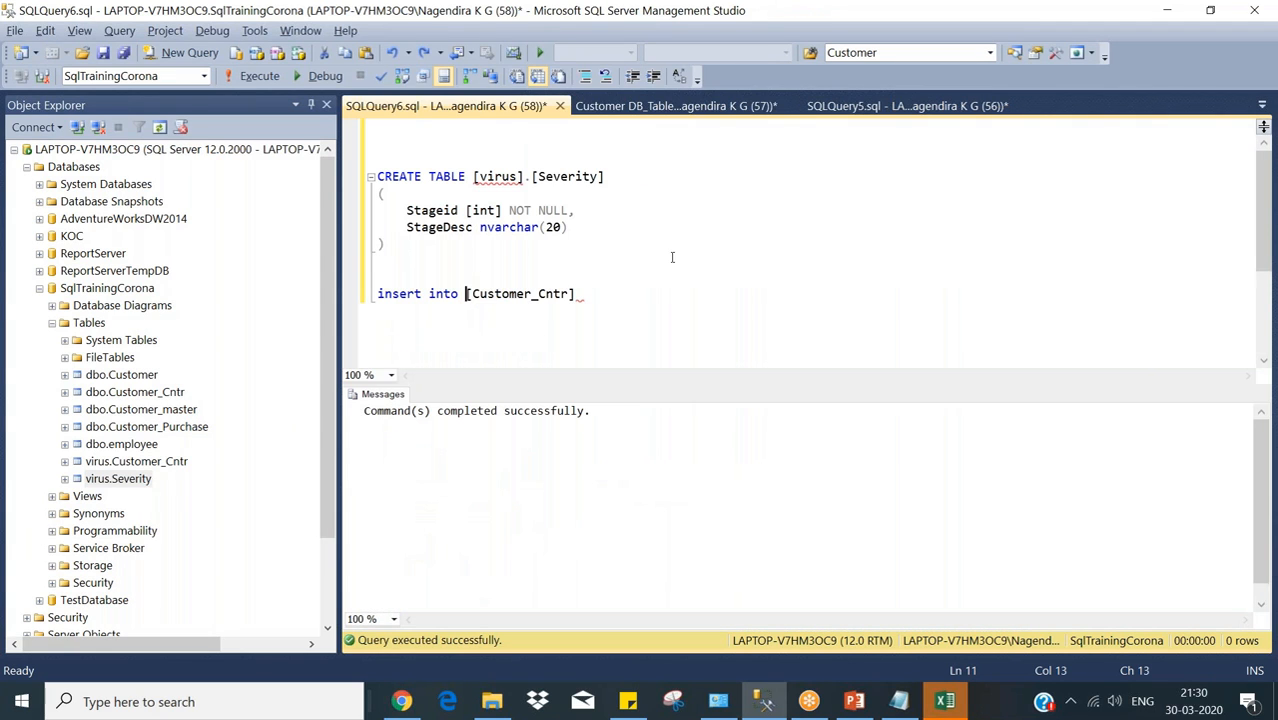
{"action": "key", "text": "Return"}
{"action": "key", "text": "ctrl+v"}
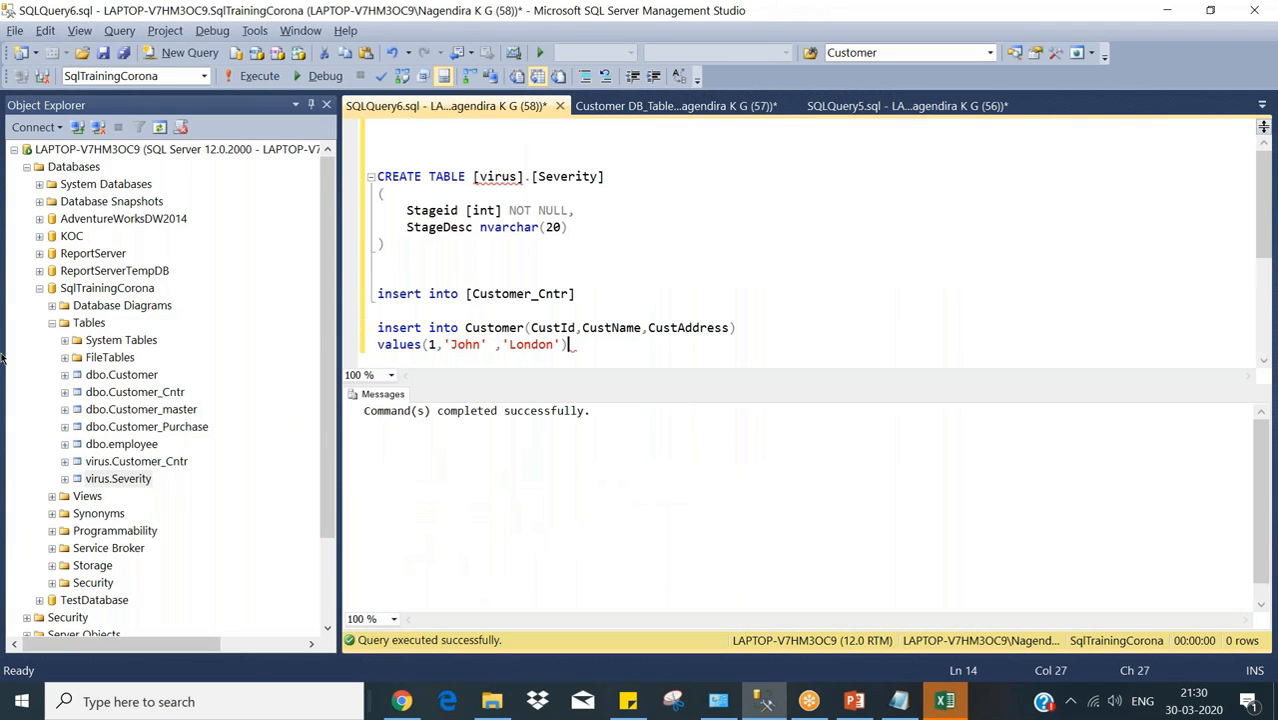
Check the columns of dbo.Customer_Cntr and replace the target table in the pasted insert statement with [Customer_Cntr].
{"action": "left_click", "coordinate": [65, 392]}
{"action": "left_click", "coordinate": [78, 410]}
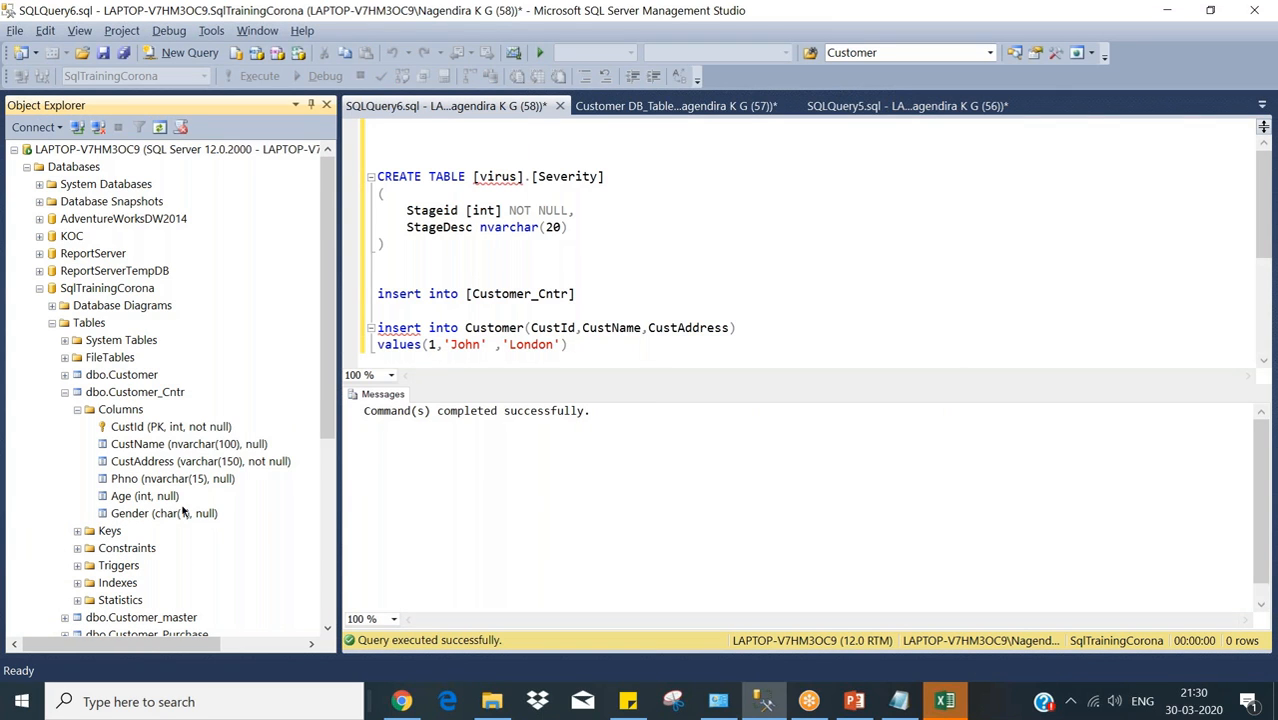
{"action": "left_click", "coordinate": [619, 344]}
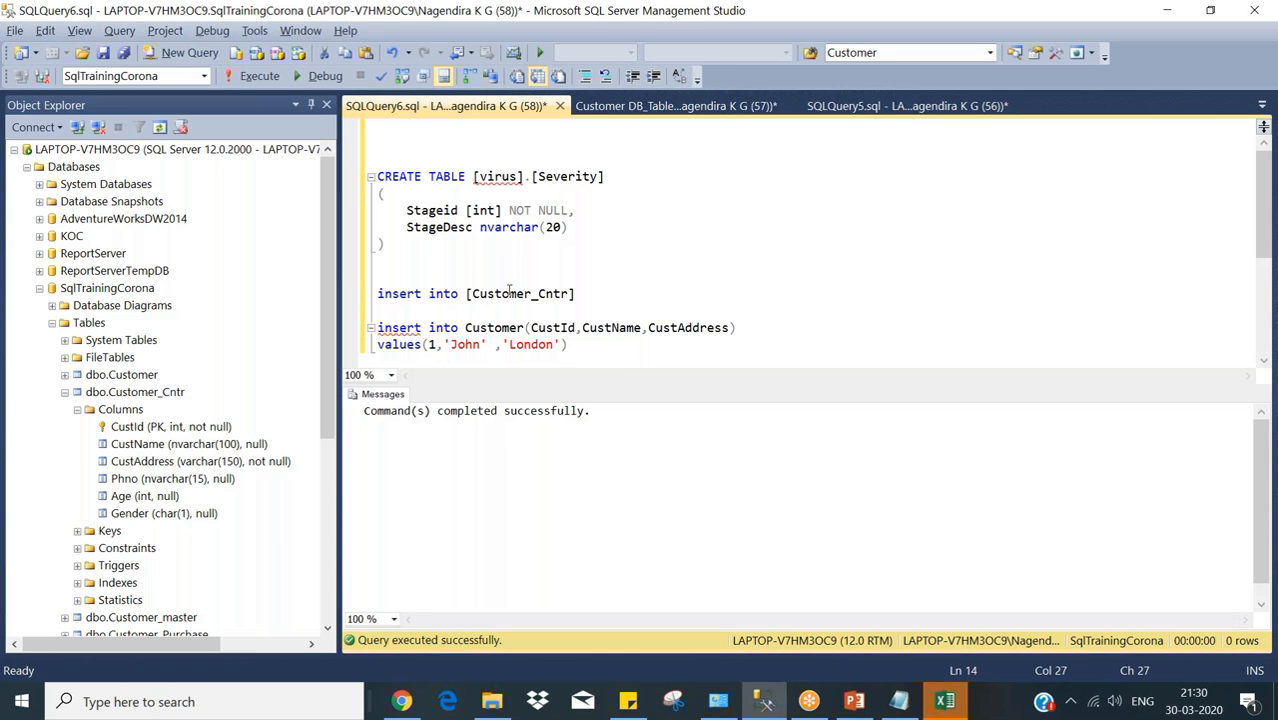
{"action": "left_click_drag", "start_coordinate": [466, 293], "coordinate": [577, 293]}
{"action": "double_click", "coordinate": [490, 328]}
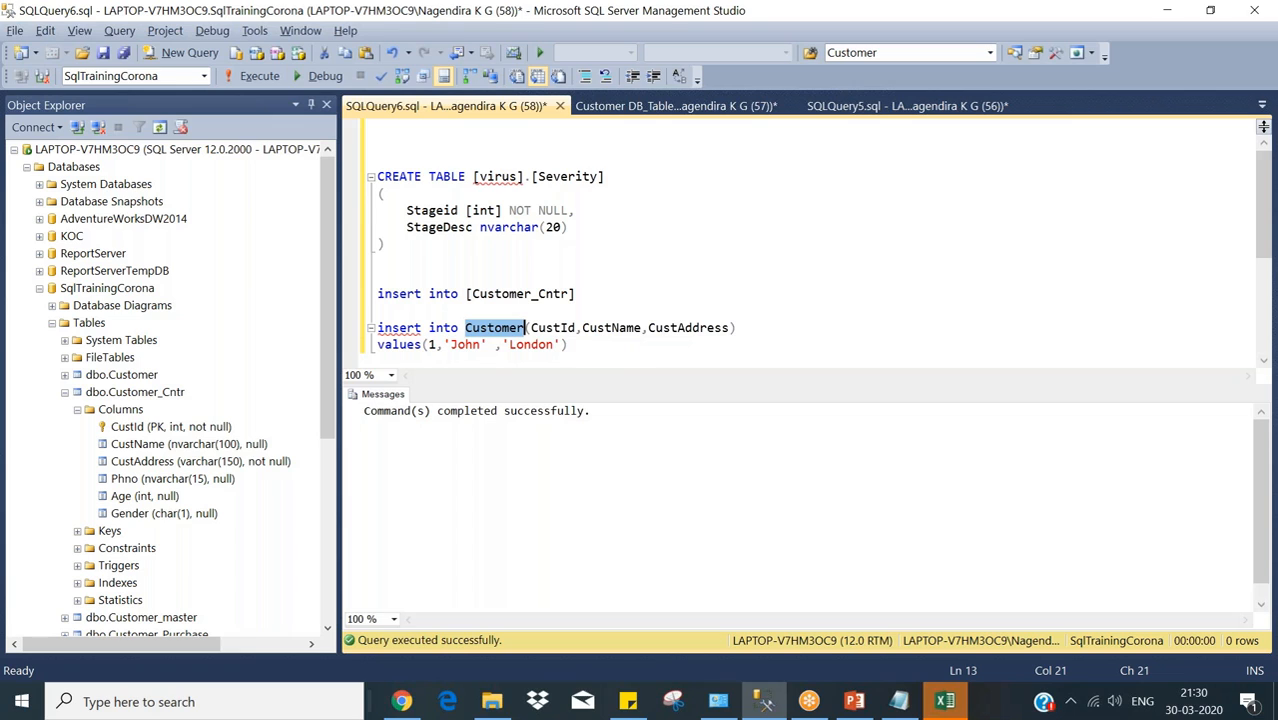
{"action": "key", "text": "ctrl+v"}
{"action": "left_click_drag", "start_coordinate": [585, 309], "coordinate": [585, 342]}
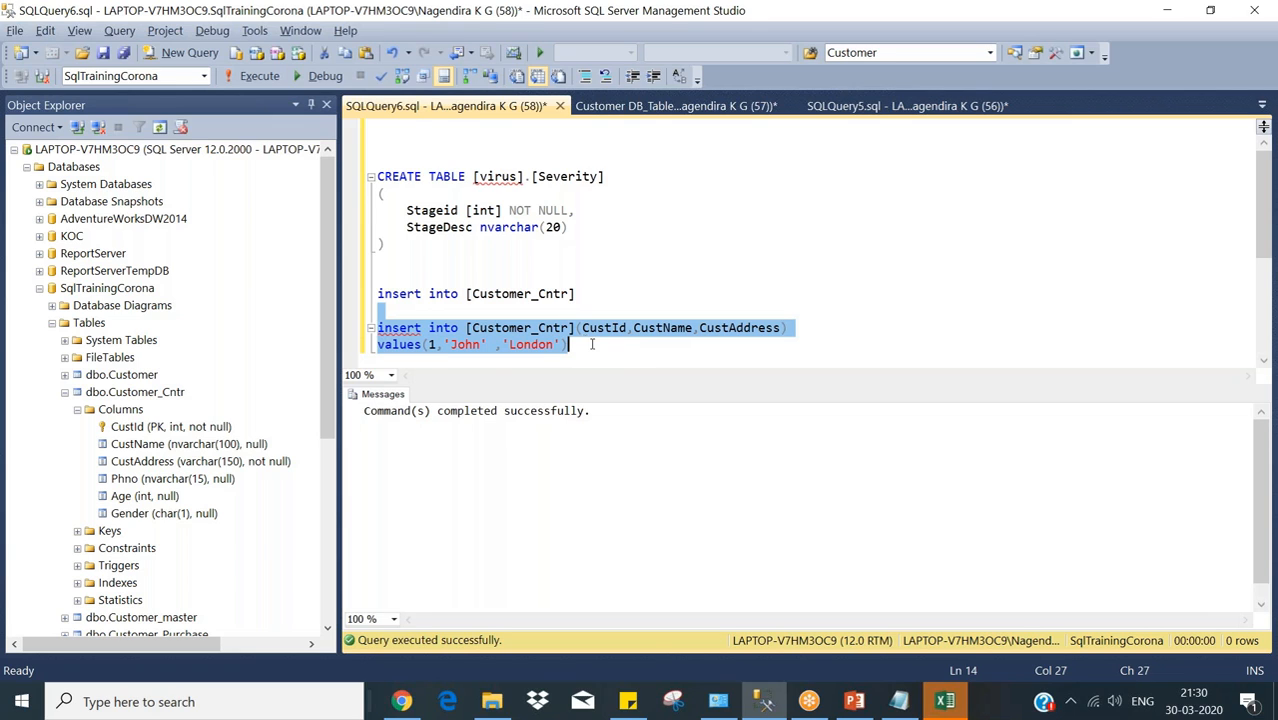
Set the CustId value in the insert statement to 67 and run the statement.
{"action": "left_click", "coordinate": [429, 344]}
{"action": "key", "text": "Delete"}
{"action": "type", "text": "67"}
{"action": "left_click_drag", "start_coordinate": [450, 312], "coordinate": [590, 360]}
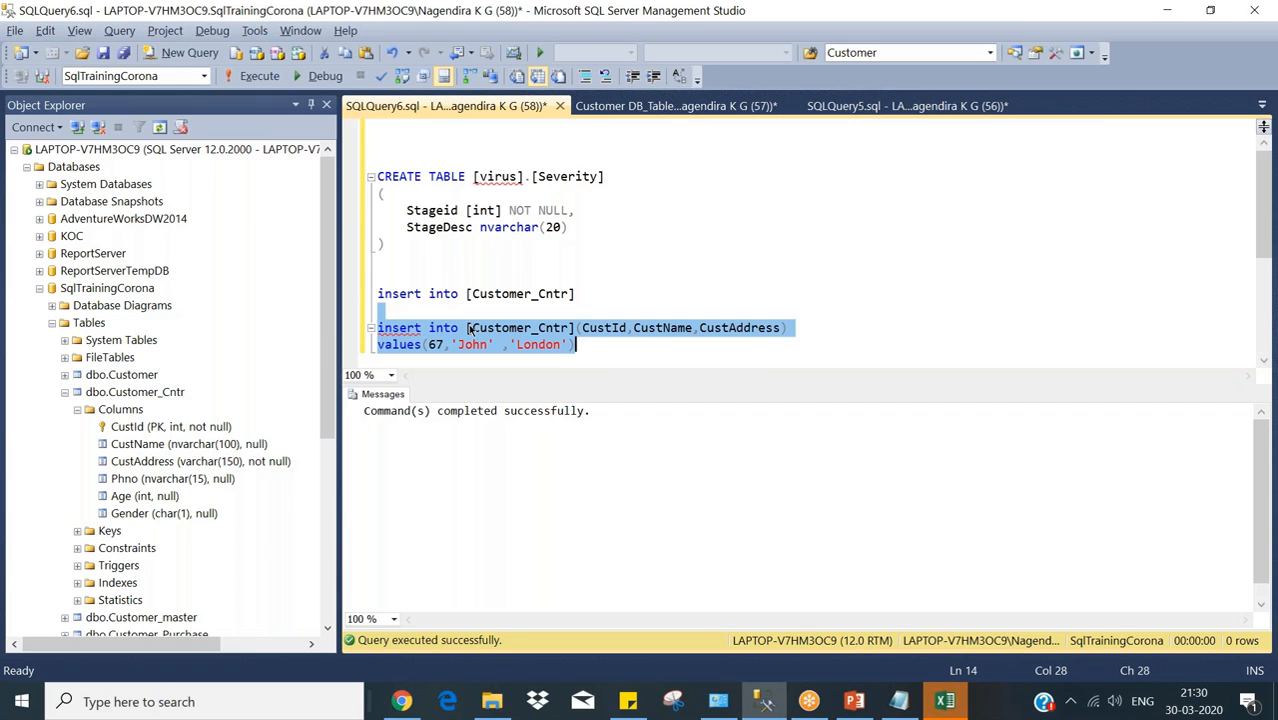
{"action": "left_click", "coordinate": [253, 76]}
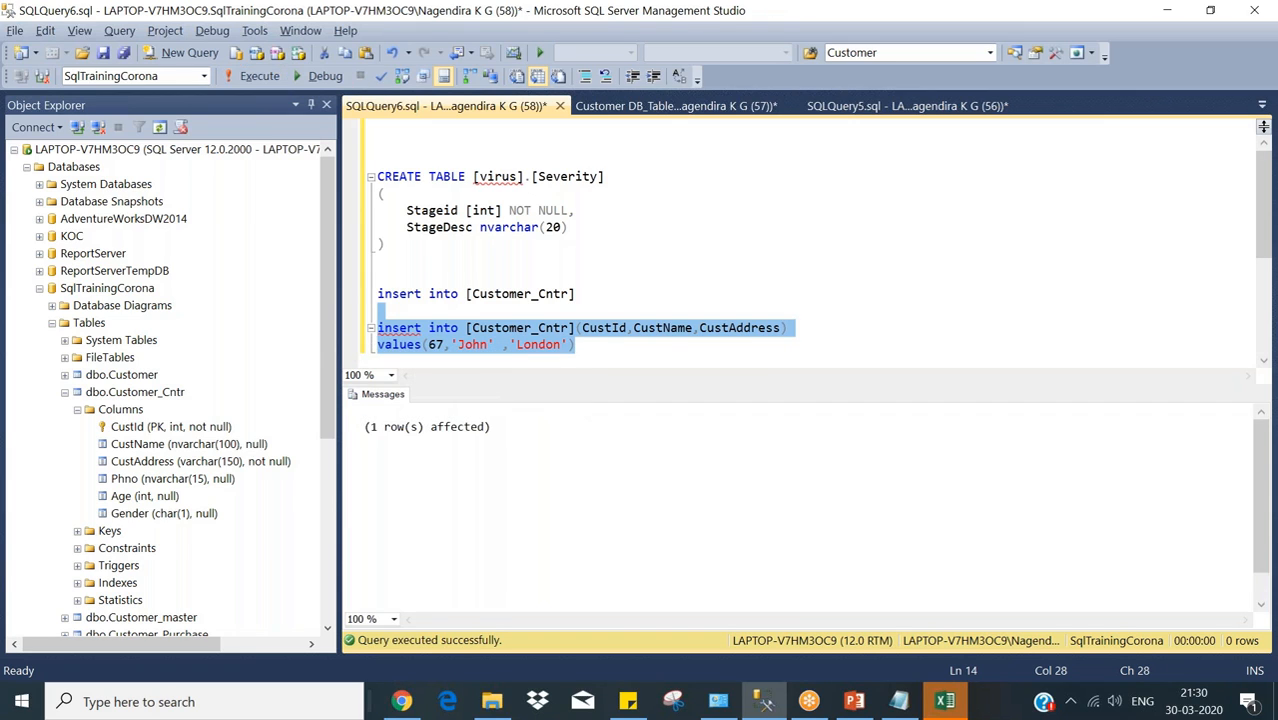
Collapse dbo.Customer_Cntr in Object Explorer and query its top 1000 rows.
{"action": "left_click", "coordinate": [65, 393]}
{"action": "right_click", "coordinate": [119, 395]}
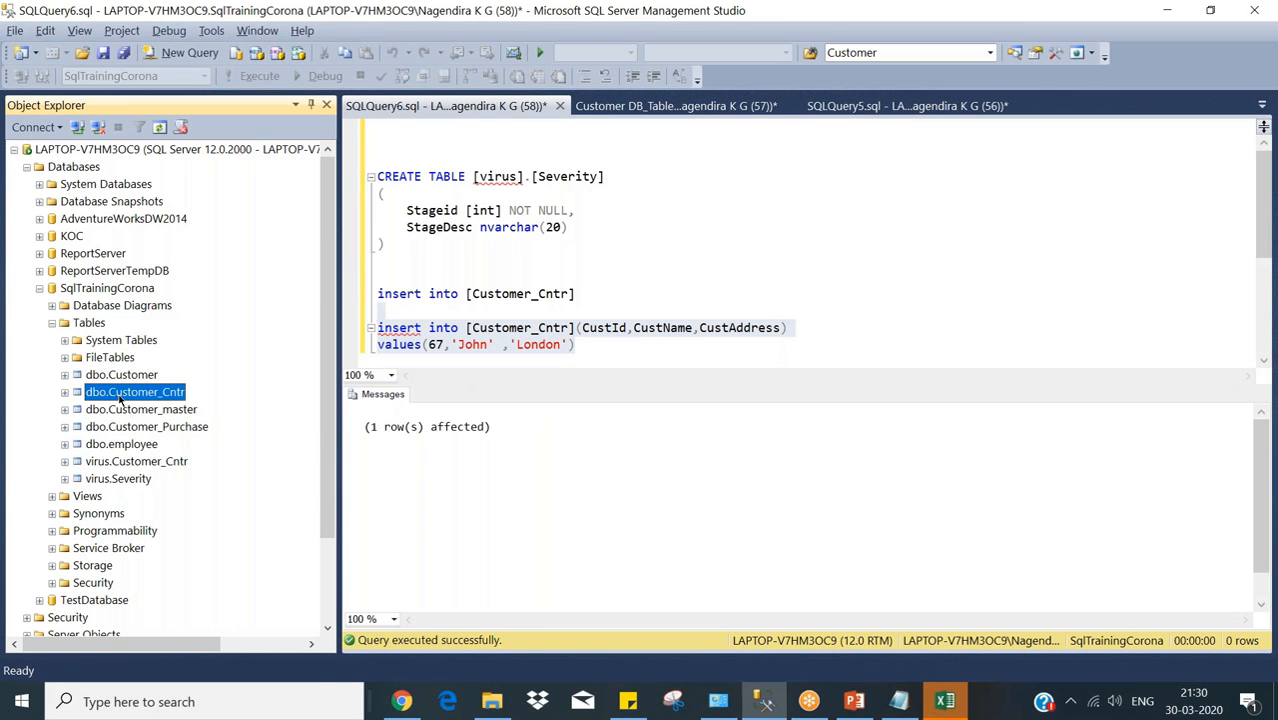
{"action": "left_click", "coordinate": [187, 380]}
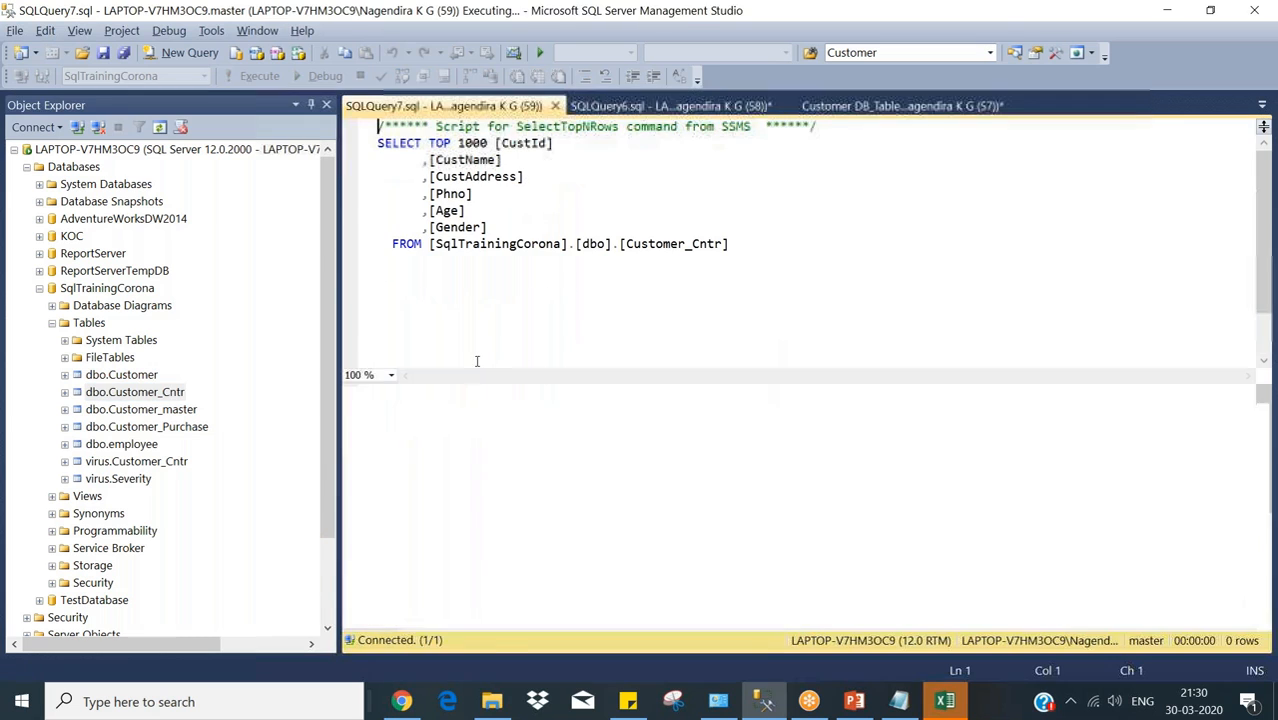
Locate the CustId 67 row in the dbo.Customer_Cntr results and return to the insert statements in SQLQuery6.sql.
{"action": "left_click", "coordinate": [392, 485]}
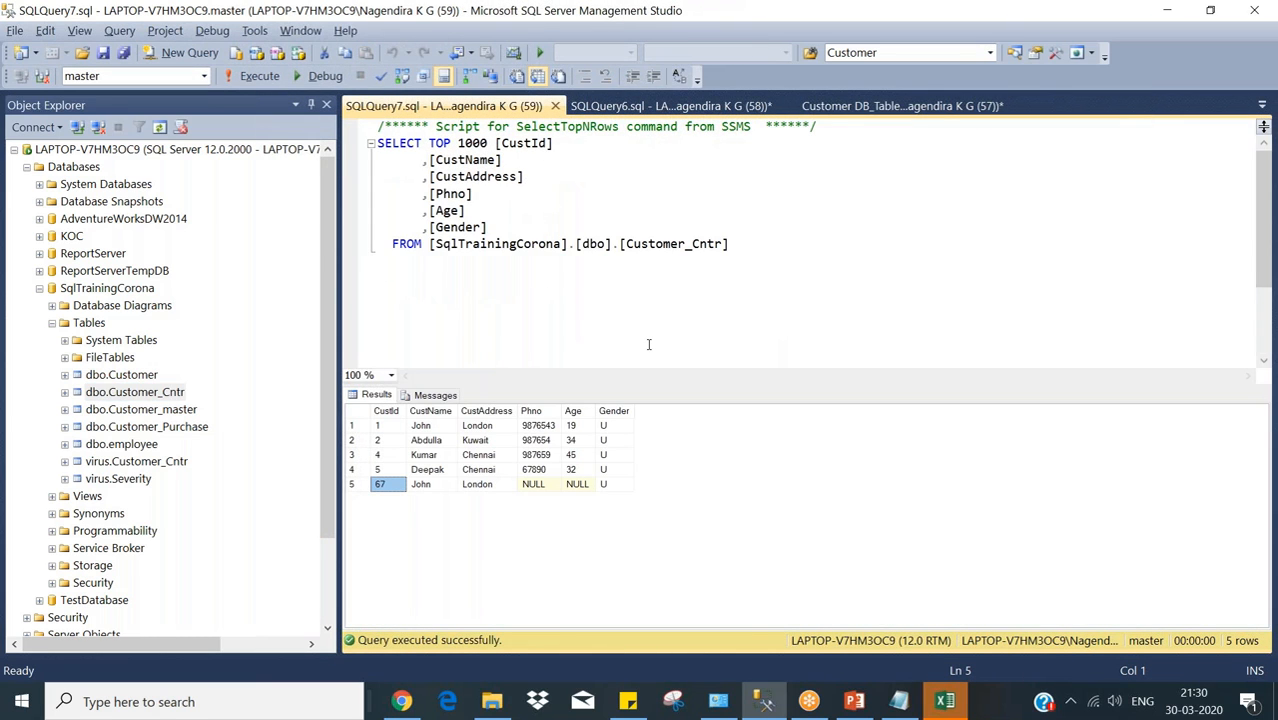
{"action": "key", "text": "ctrl+r"}
{"action": "left_click", "coordinate": [628, 106]}
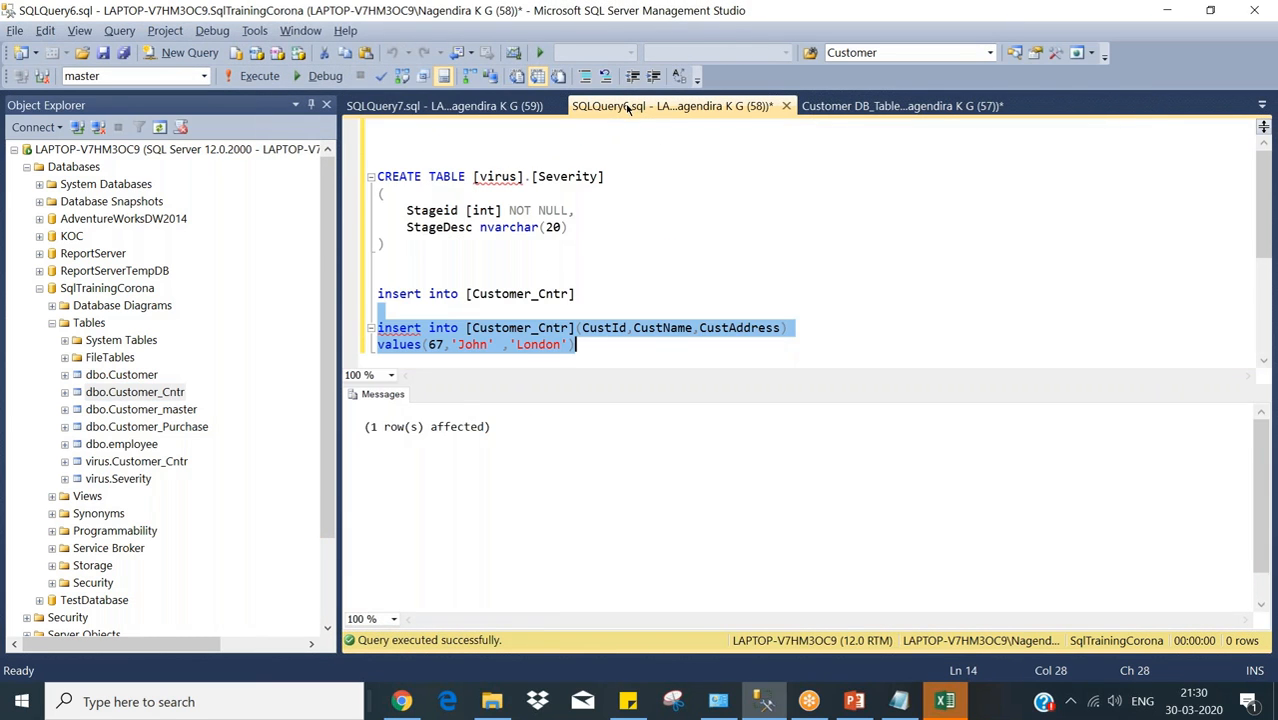
{"action": "left_click", "coordinate": [459, 328]}
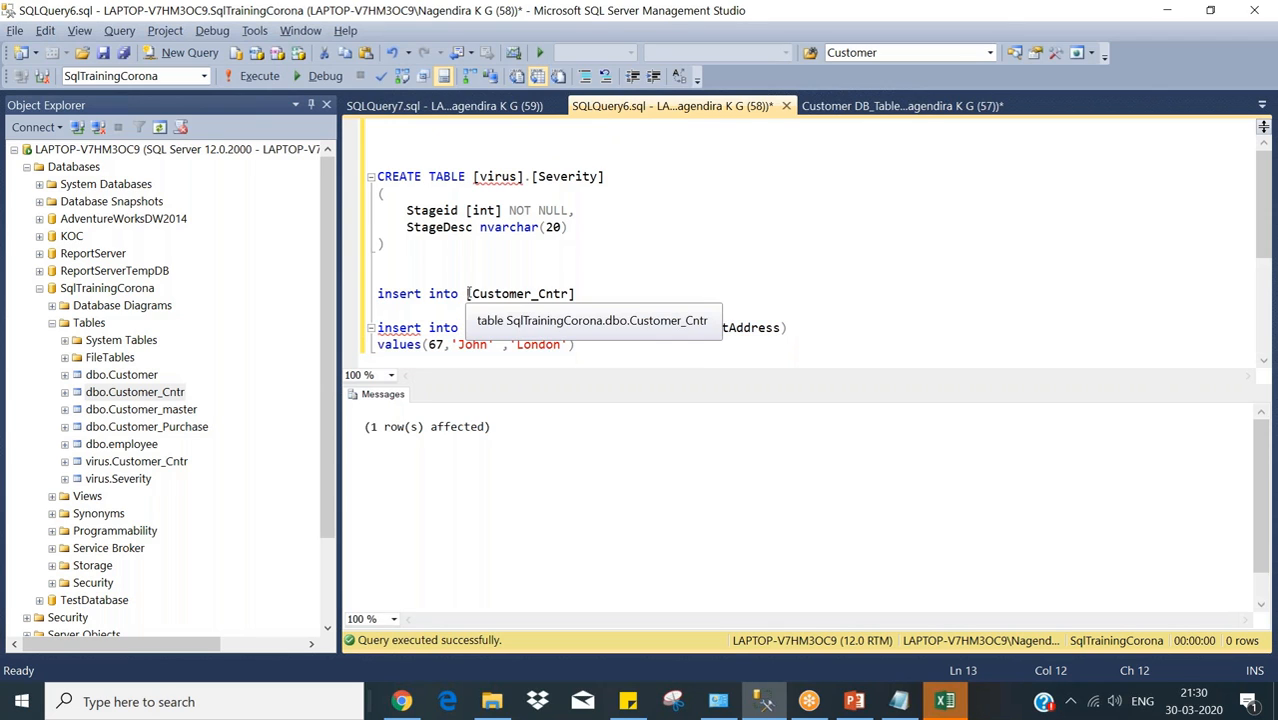
{"action": "left_click", "coordinate": [466, 294]}
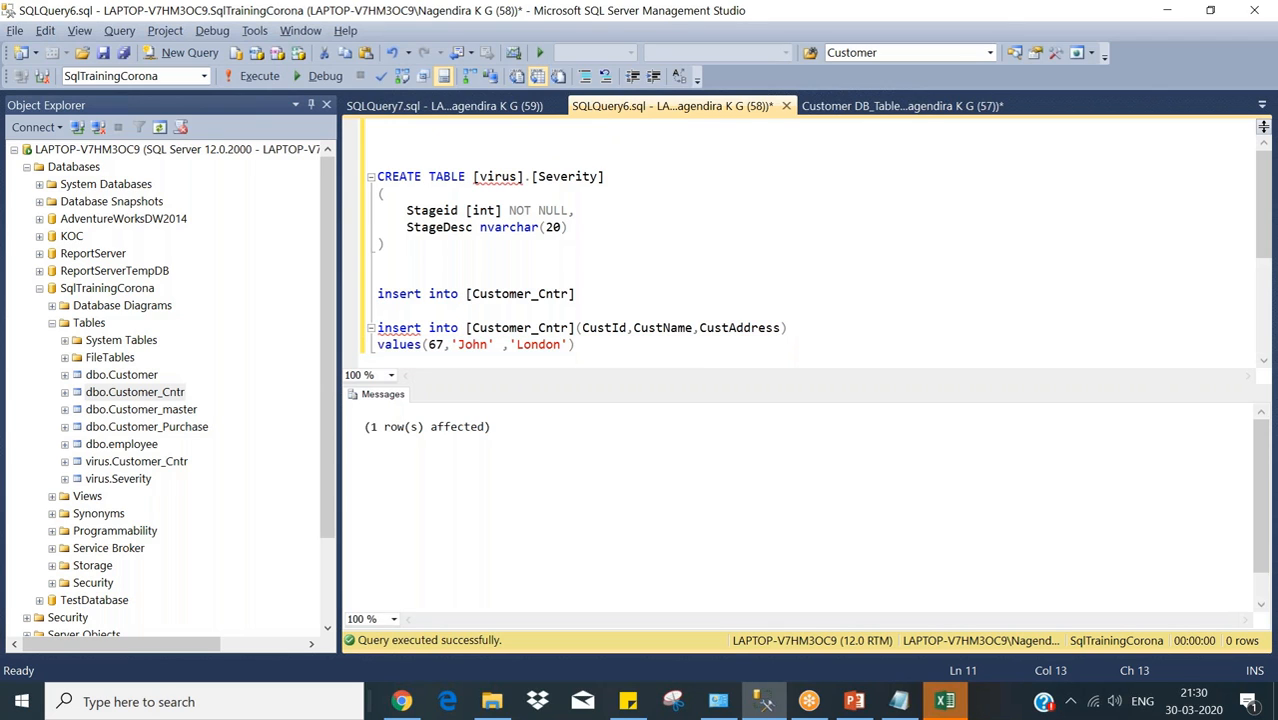
Query the top 1000 rows of virus.Customer_Cntr and compare the results with those of dbo.Customer_Cntr.
{"action": "left_click", "coordinate": [127, 464]}
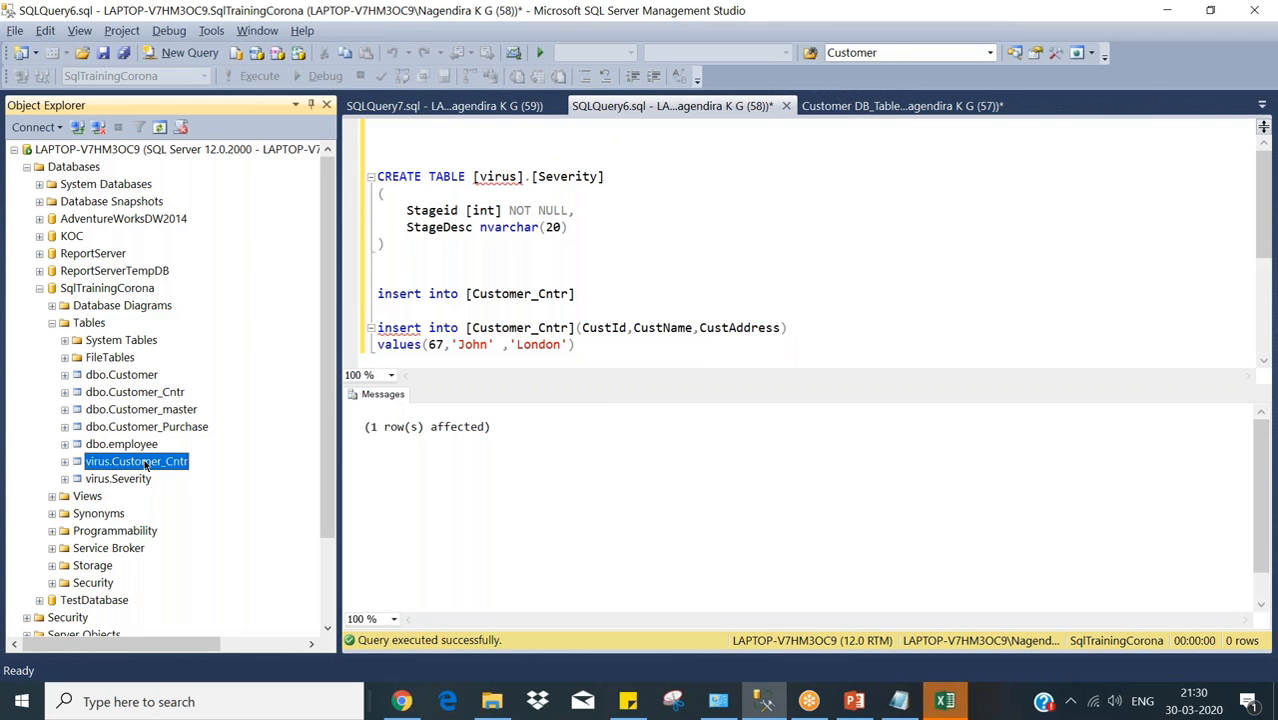
{"action": "right_click", "coordinate": [145, 466]}
{"action": "left_click", "coordinate": [224, 380]}
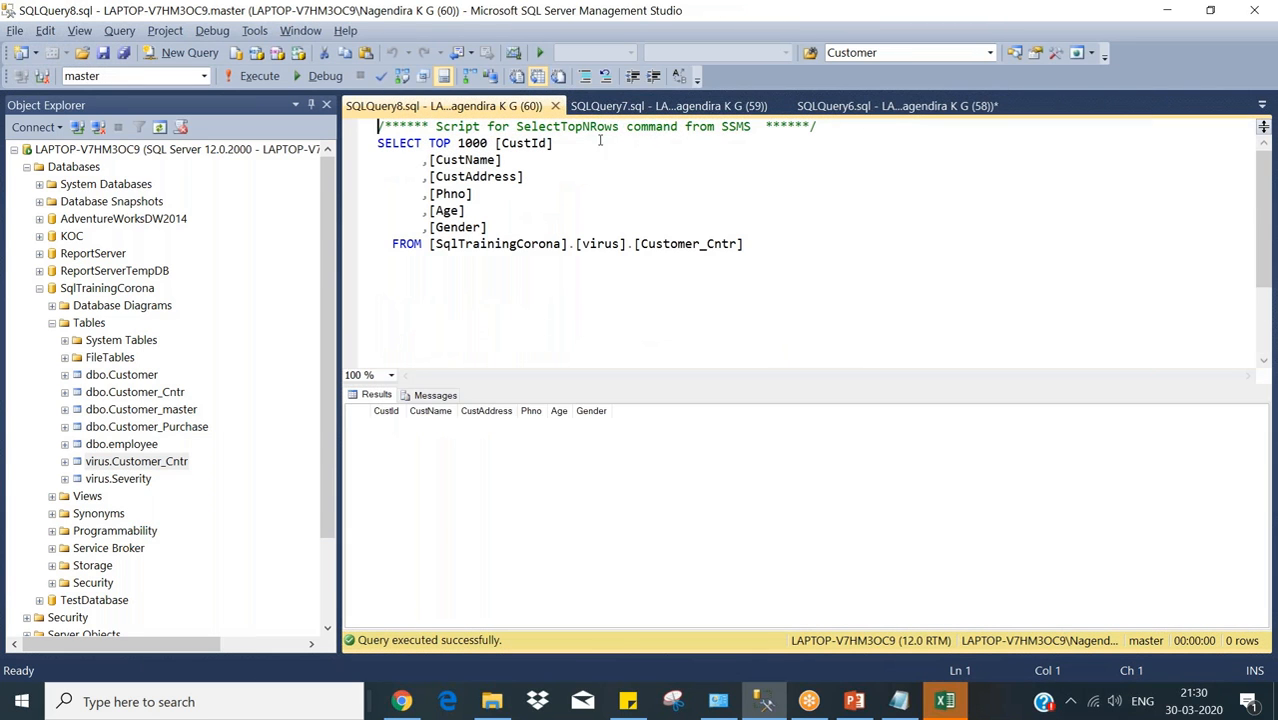
{"action": "left_click", "coordinate": [618, 106]}
{"action": "left_click", "coordinate": [503, 107]}
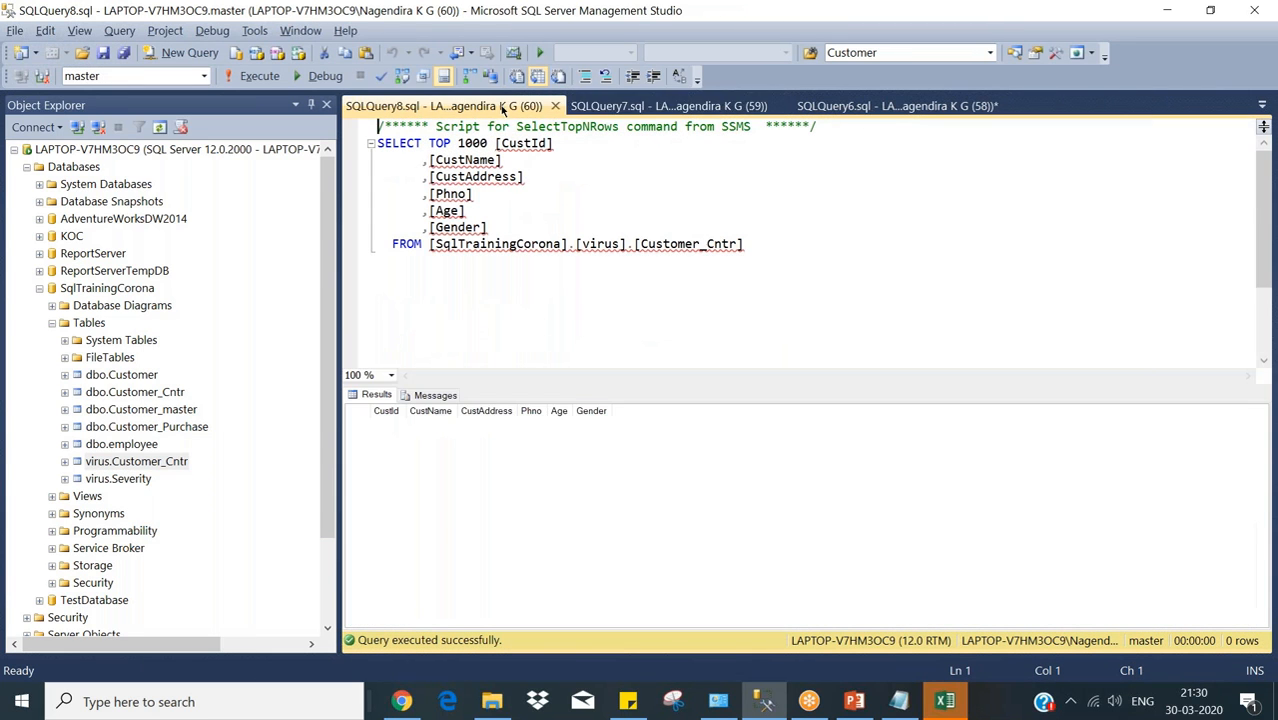
{"action": "left_click", "coordinate": [620, 106]}
Prefix the [Customer_Cntr] target with the virus schema in both insert lines of SQLQuery6.sql.
{"action": "left_click", "coordinate": [834, 106]}
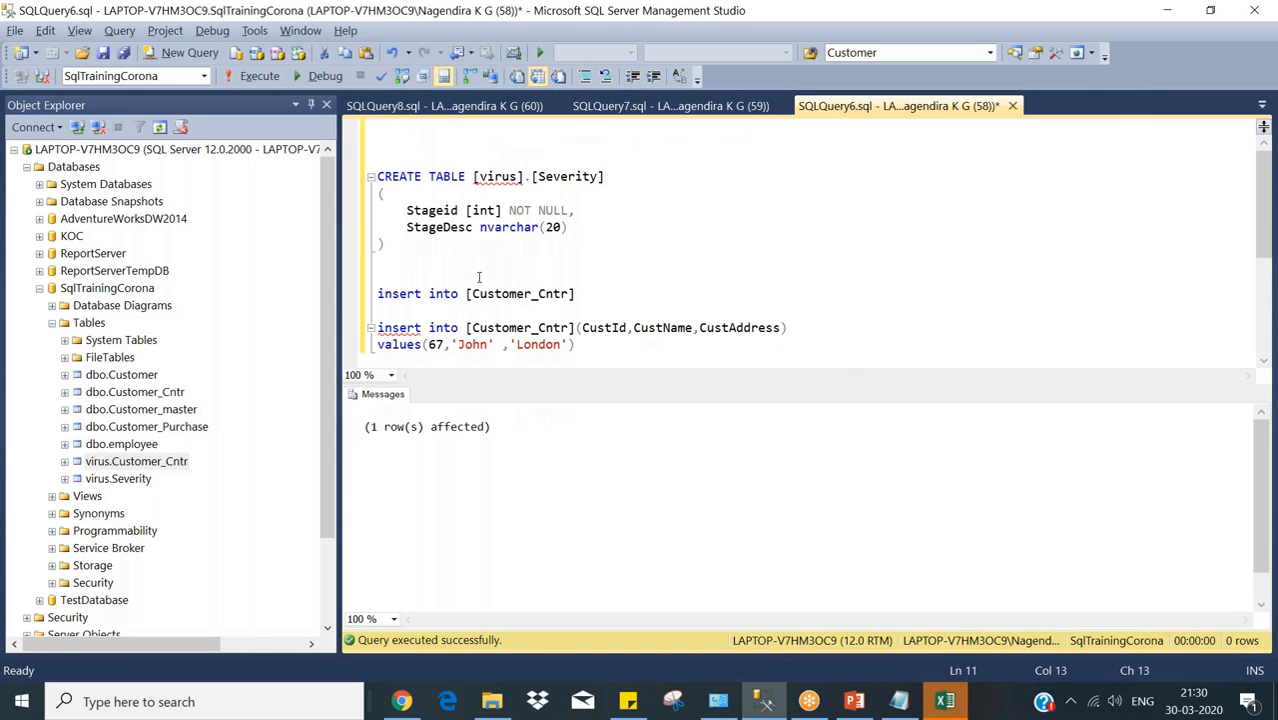
{"action": "type", "text": "virus."}
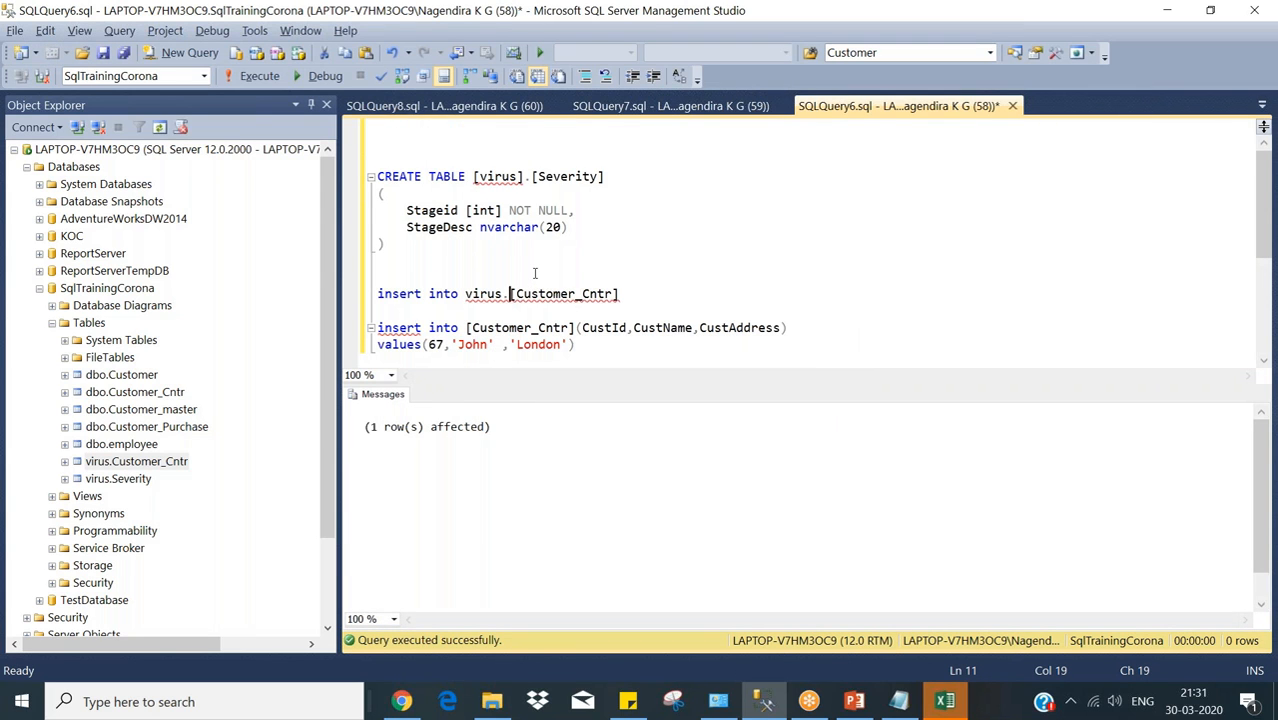
{"action": "double_click", "coordinate": [474, 294]}
{"action": "key", "text": "ctrl+c"}
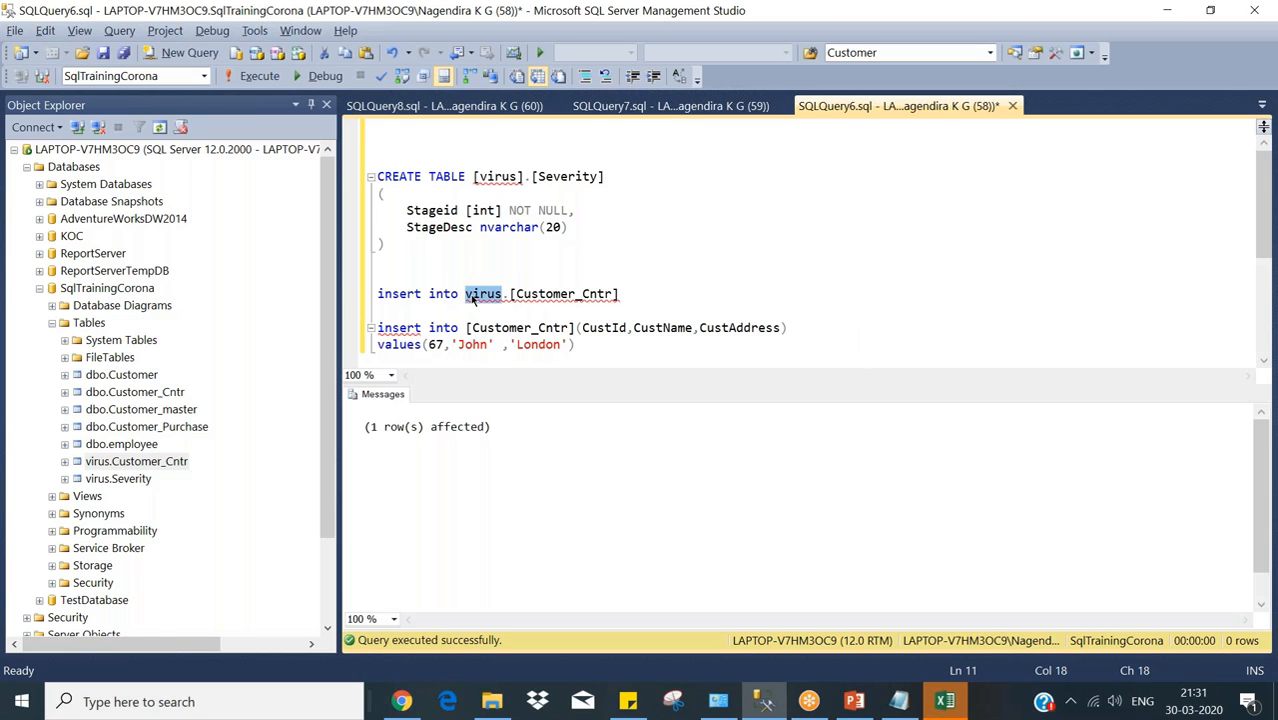
{"action": "left_click", "coordinate": [466, 328]}
{"action": "key", "text": "ctrl+v"}
{"action": "type", "text": "."}
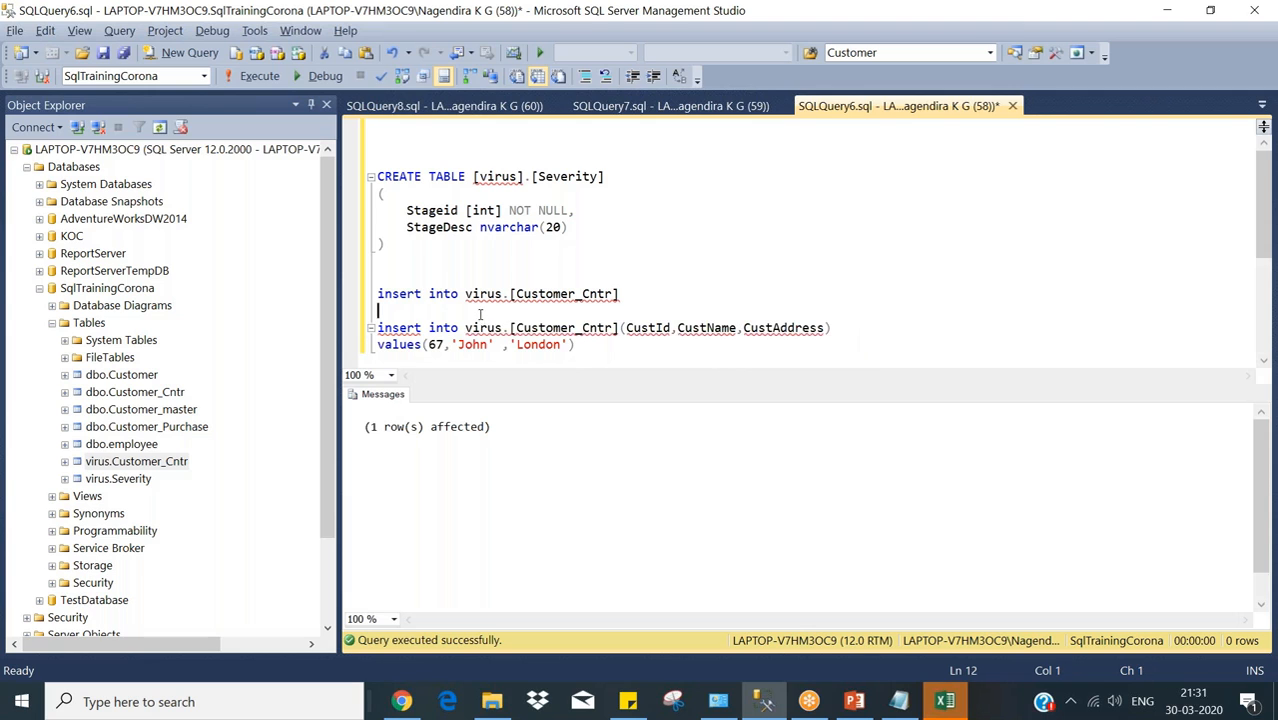
Run the complete insert statement for virus.[Customer_Cntr] and rerun the top 1000 rows query on that table.
{"action": "left_click_drag", "start_coordinate": [485, 310], "coordinate": [584, 345]}
{"action": "left_click", "coordinate": [270, 76]}
{"action": "left_click", "coordinate": [404, 107]}
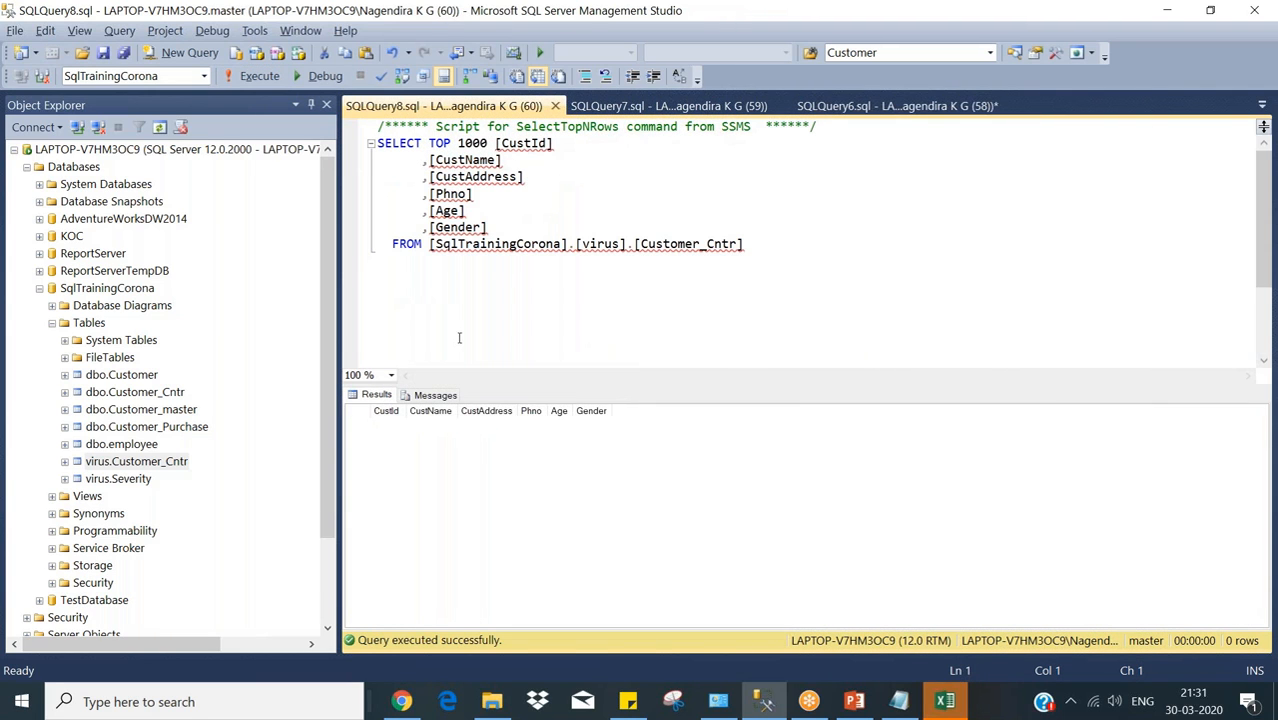
{"action": "left_click", "coordinate": [250, 77]}
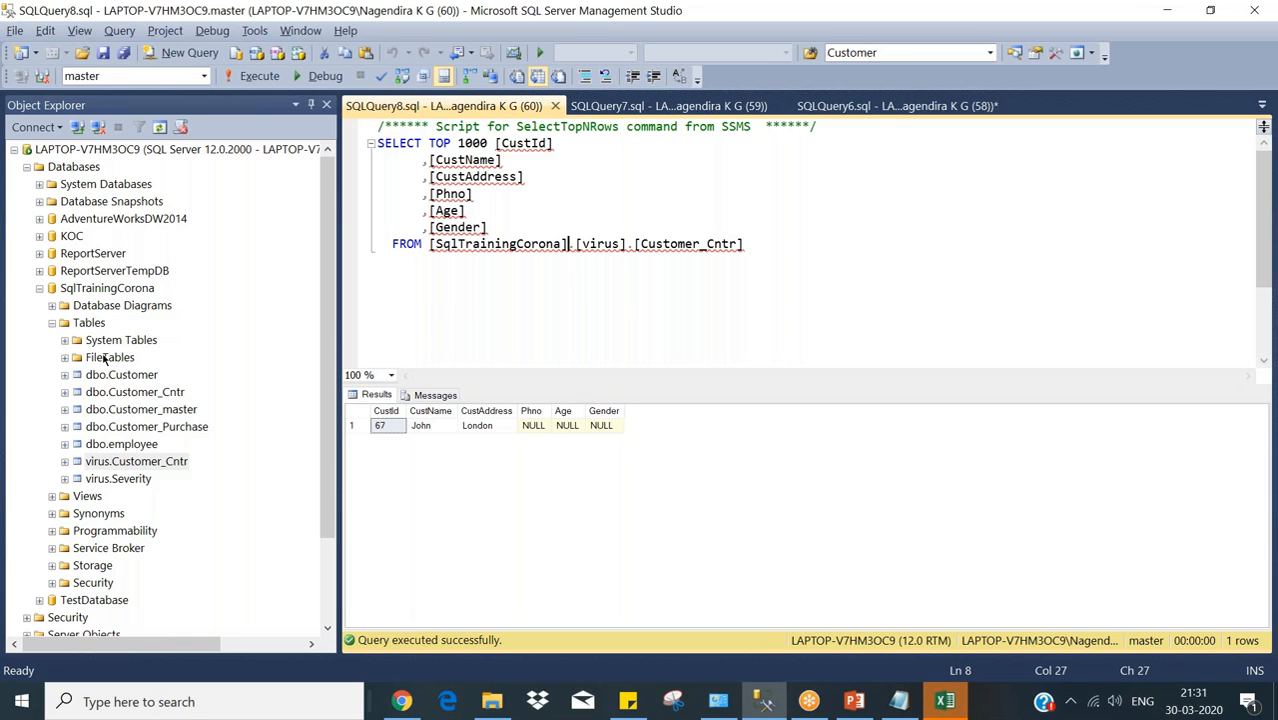
Collapse the SqlTrainingCorona database and its tables in Object Explorer, leaving the list of databases expanded.
{"action": "double_click", "coordinate": [59, 326]}
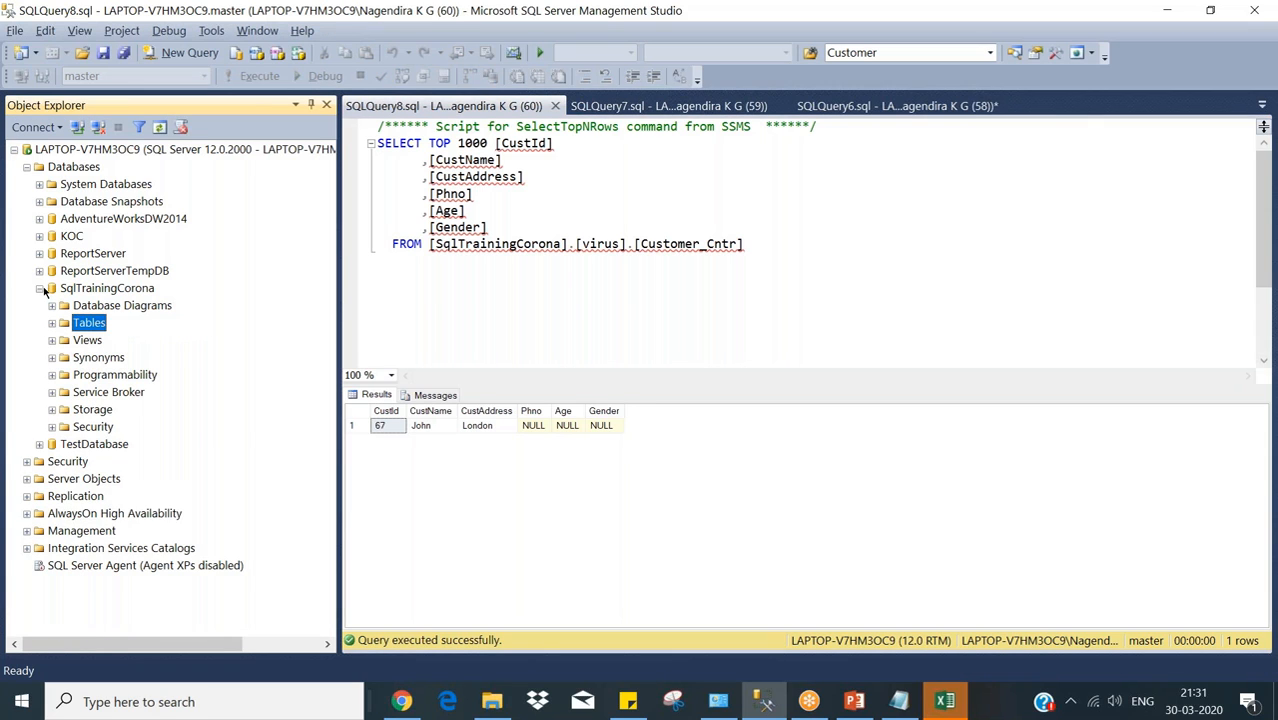
{"action": "left_click", "coordinate": [41, 289]}
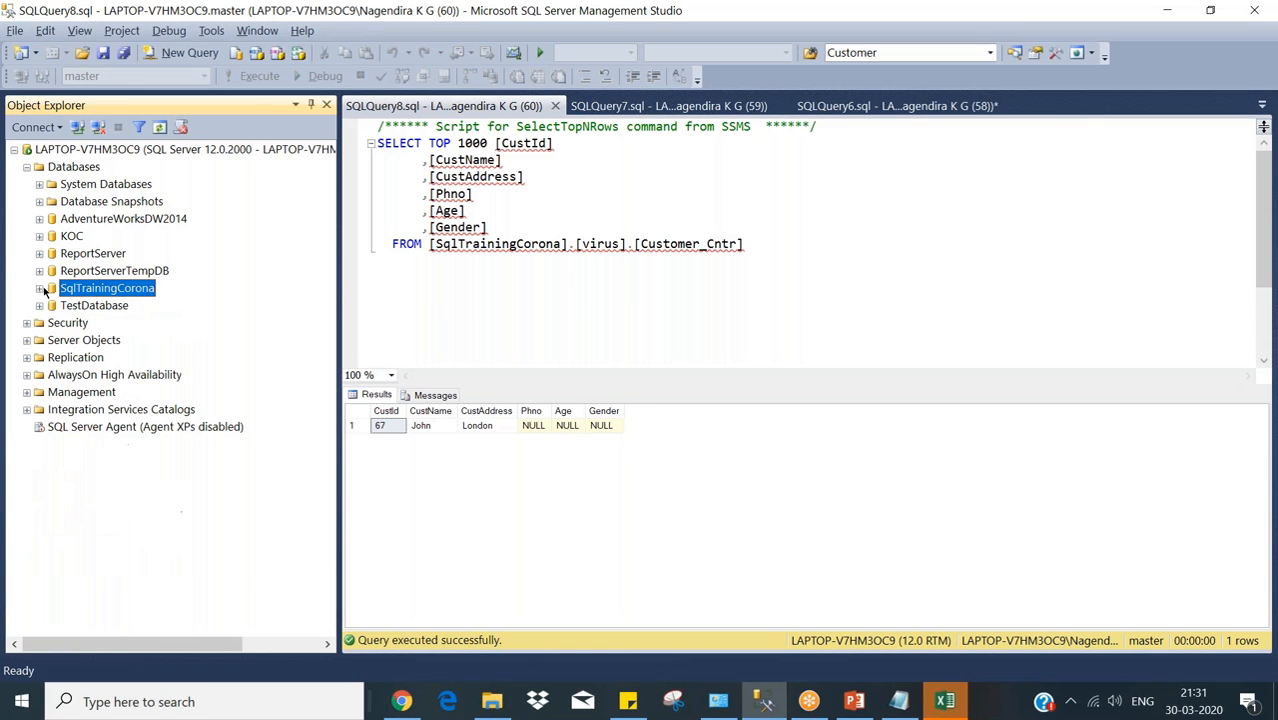
{"action": "left_click", "coordinate": [28, 168]}
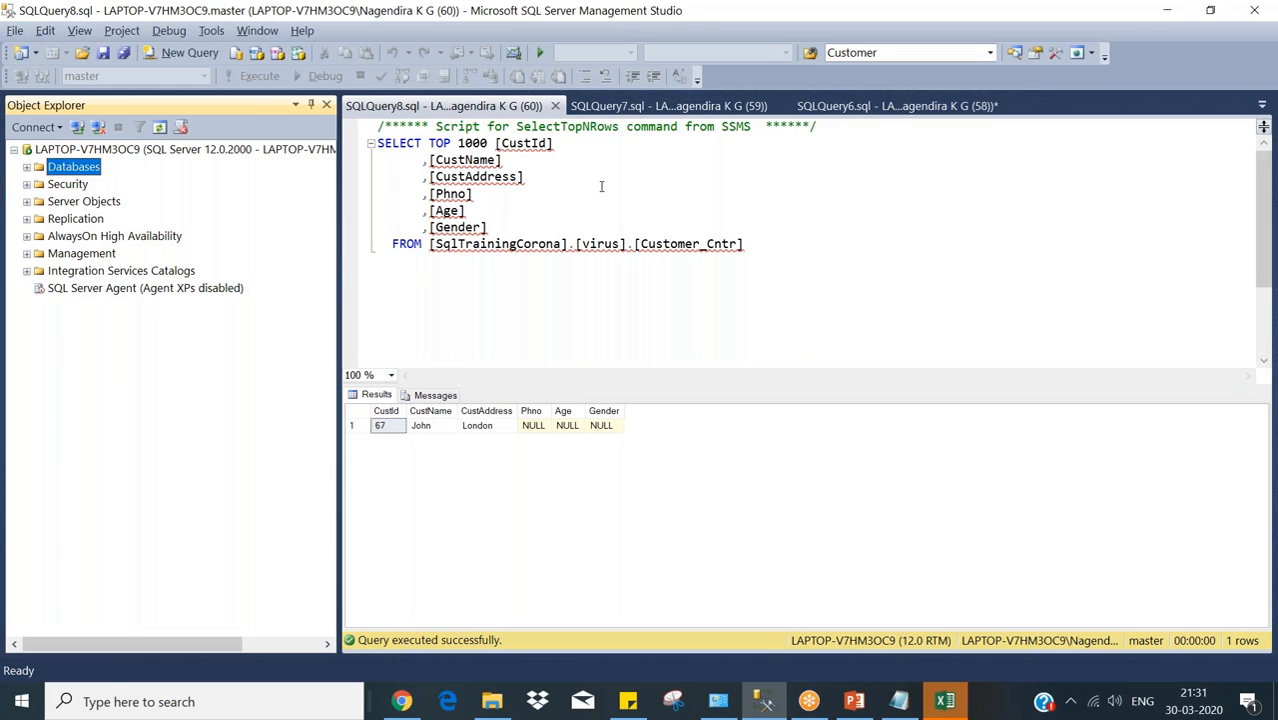
{"action": "left_click", "coordinate": [60, 170]}
{"action": "left_click", "coordinate": [26, 170]}
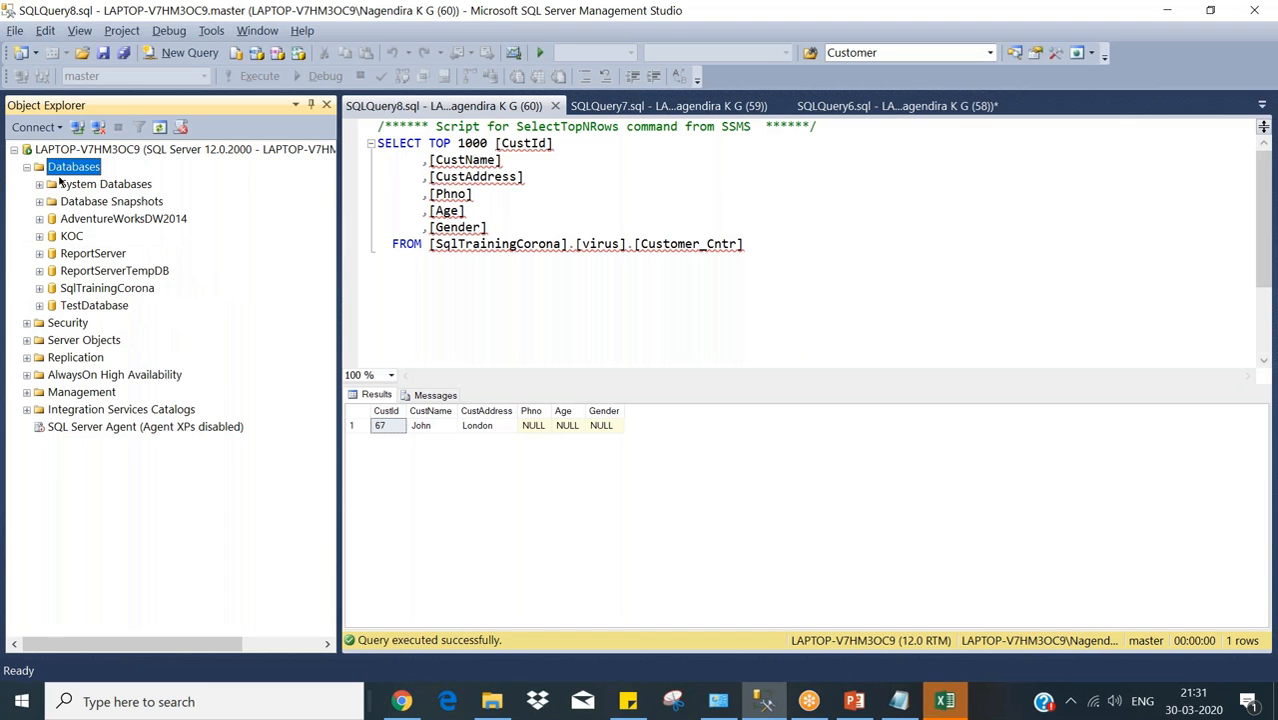
Expand the tables of AdventureWorksDW2014 and look through its dbo tables, including DimAccount, DimCurrency and DimCustomer.
{"action": "left_click", "coordinate": [39, 219]}
{"action": "left_click", "coordinate": [54, 253]}
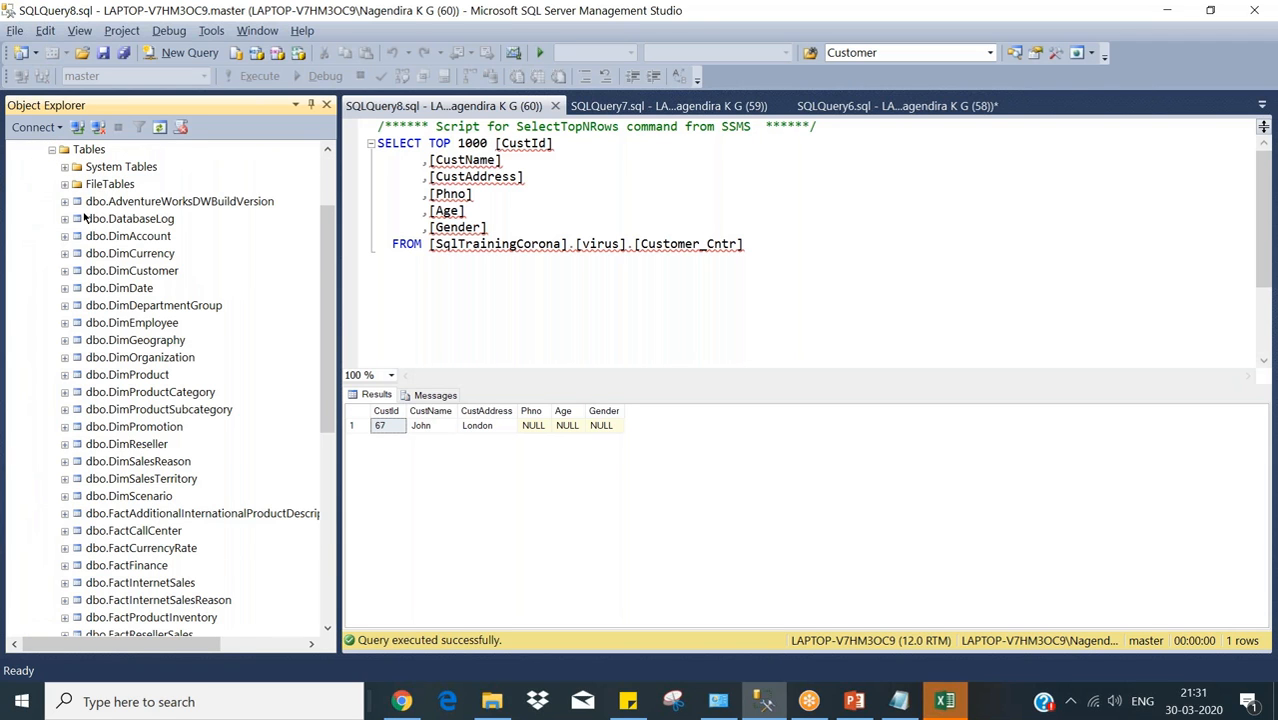
{"action": "left_click", "coordinate": [128, 238]}
{"action": "left_click", "coordinate": [132, 256]}
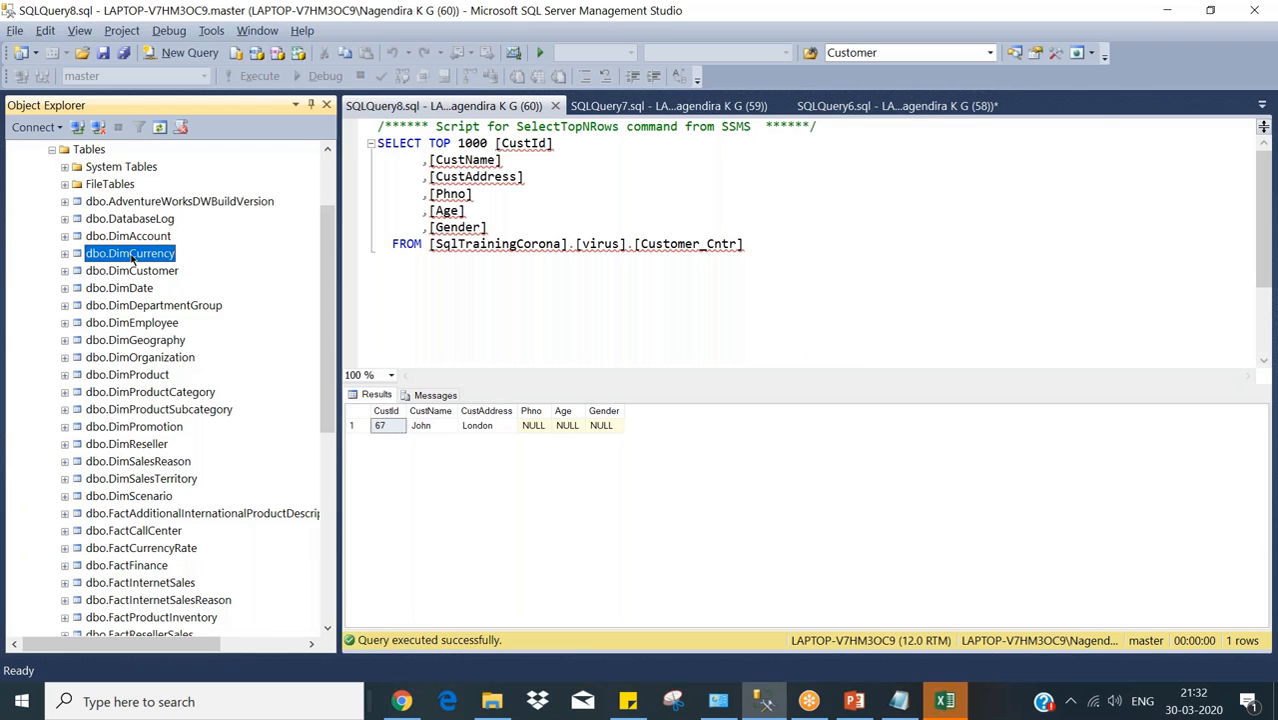
{"action": "left_click", "coordinate": [137, 268]}
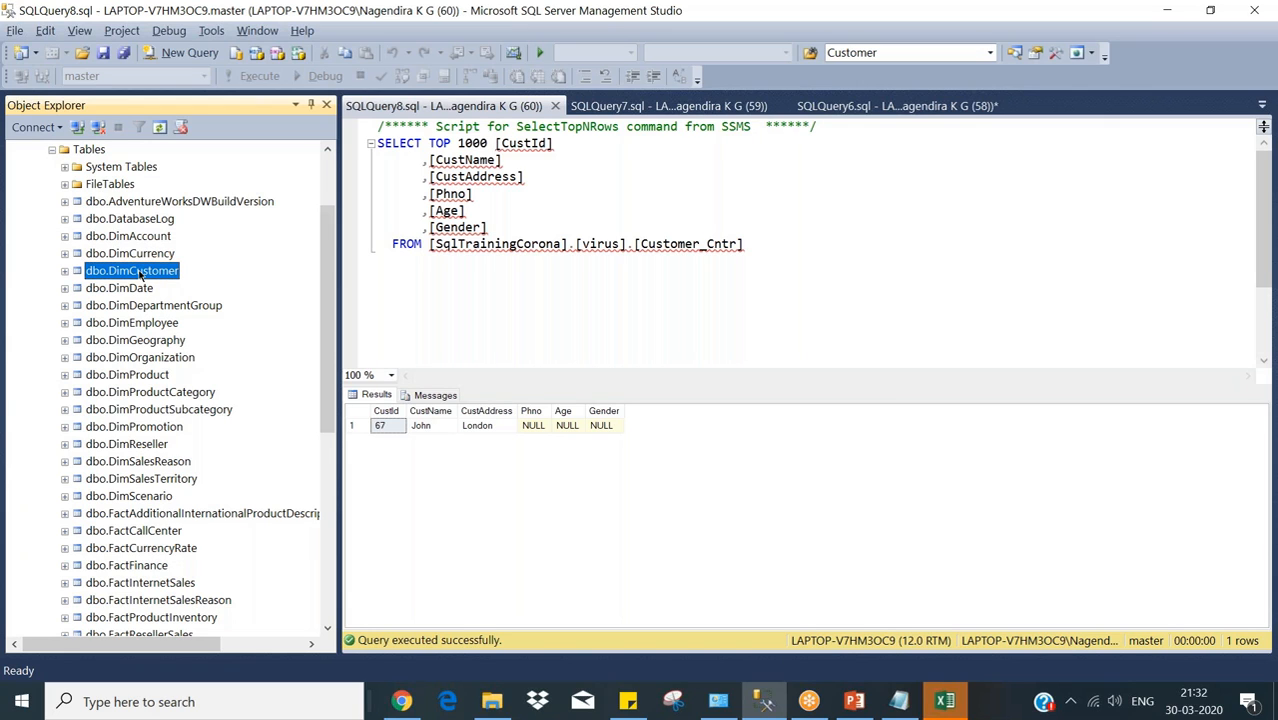
Collapse AdventureWorksDW2014 and the Databases folder, leaving only the server's main folders listed in Object Explorer.
{"action": "left_click", "coordinate": [52, 150]}
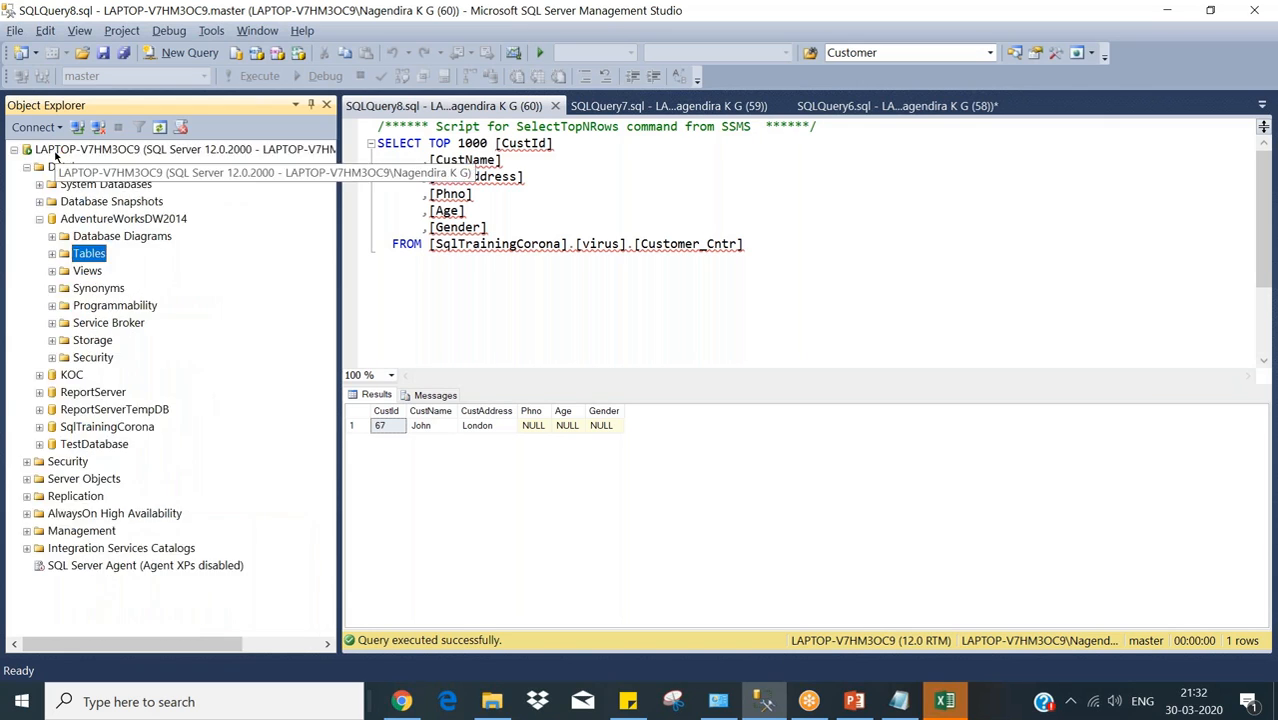
{"action": "left_click", "coordinate": [40, 219]}
{"action": "left_click", "coordinate": [27, 167]}
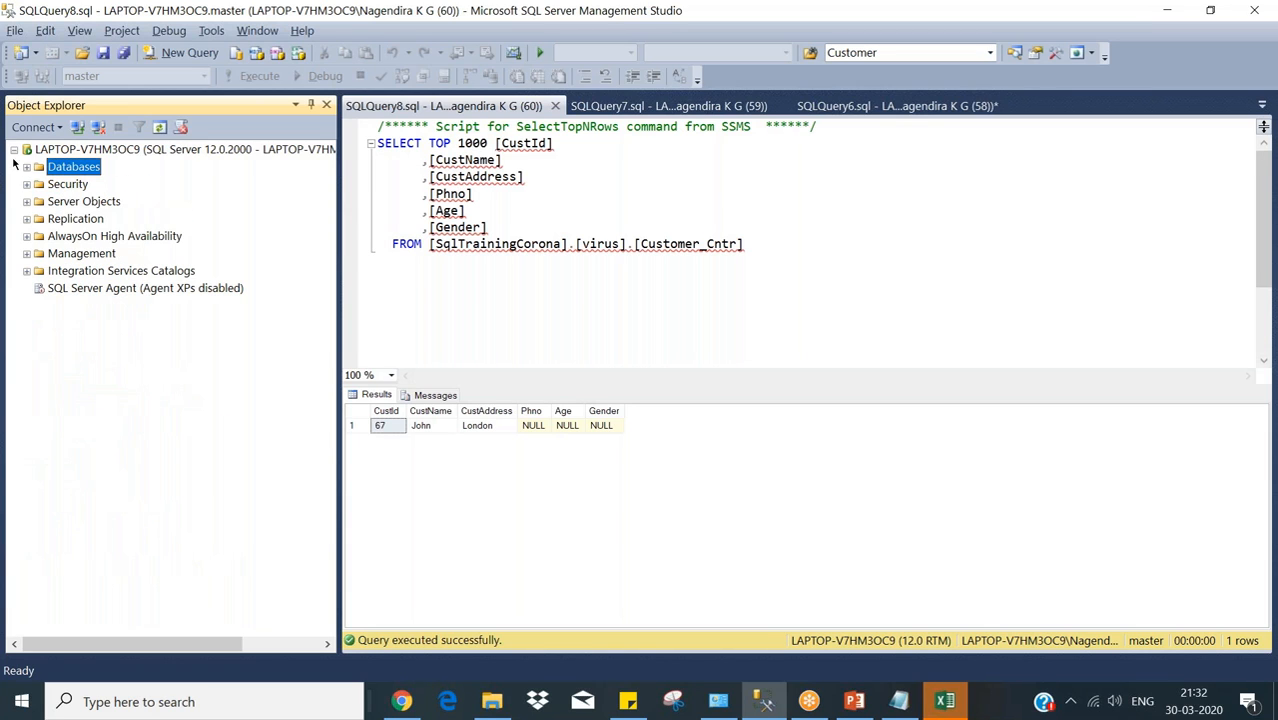
{"action": "left_click", "coordinate": [14, 149]}
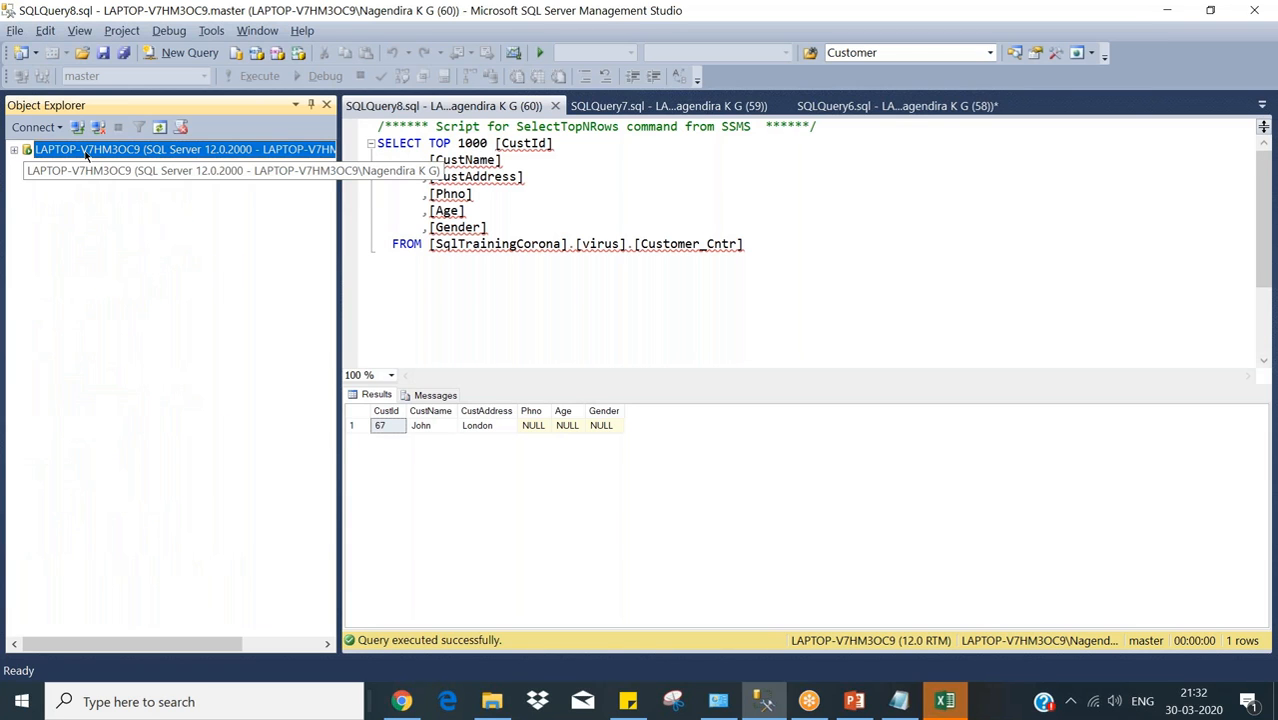
{"action": "left_click", "coordinate": [14, 150]}
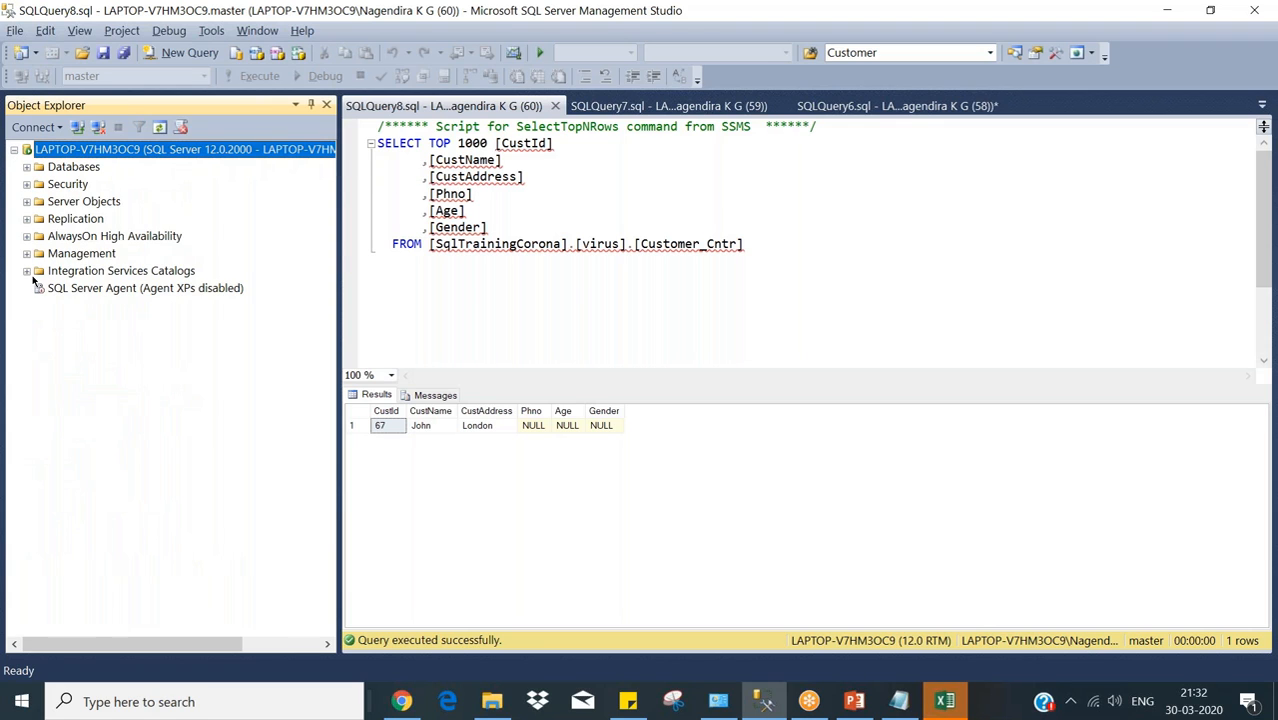
Start a new server login named Account_Teamlead under the Security Logins and set it to SQL Server authentication.
{"action": "left_click", "coordinate": [27, 184]}
{"action": "left_click", "coordinate": [57, 206]}
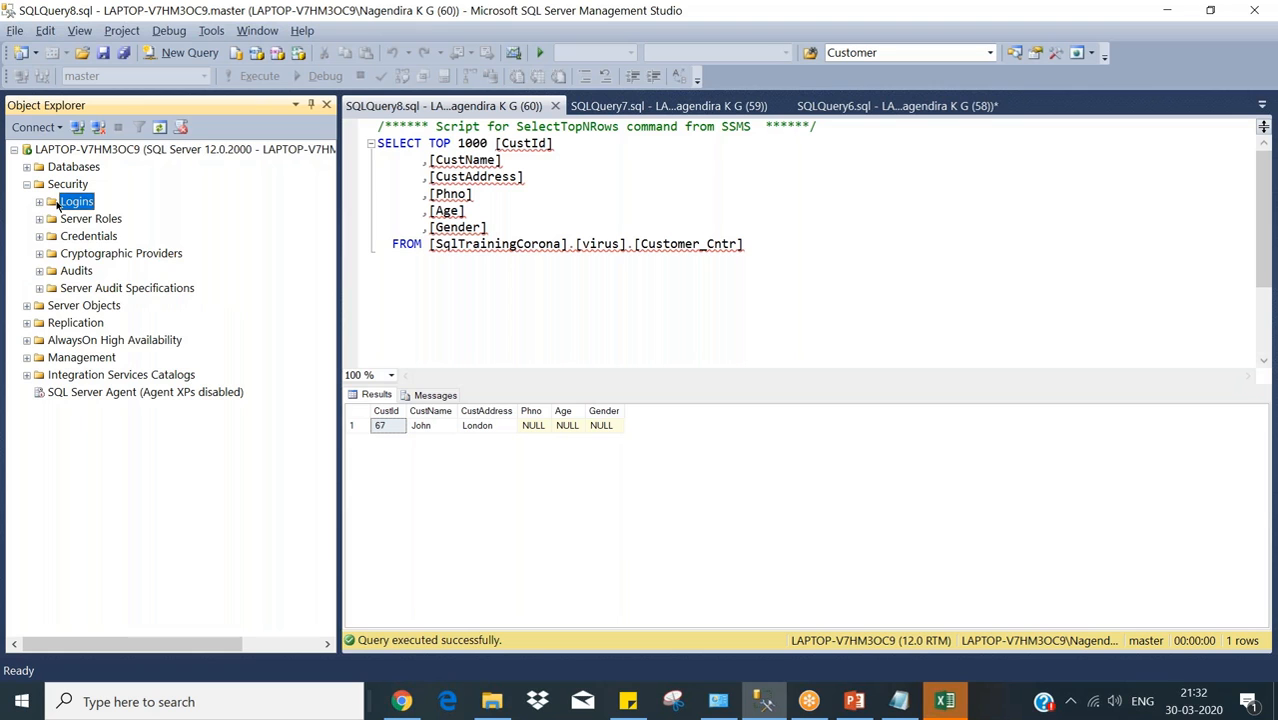
{"action": "left_click", "coordinate": [41, 203]}
{"action": "right_click", "coordinate": [73, 203]}
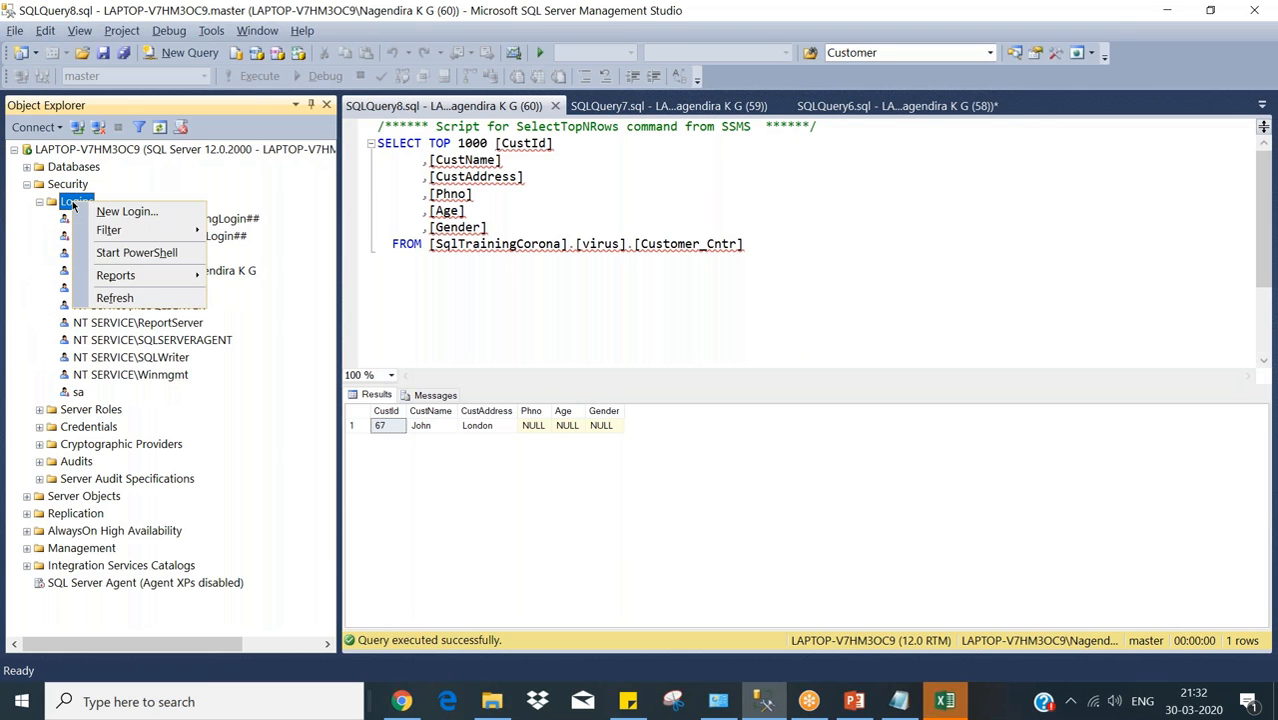
{"action": "left_click", "coordinate": [97, 211]}
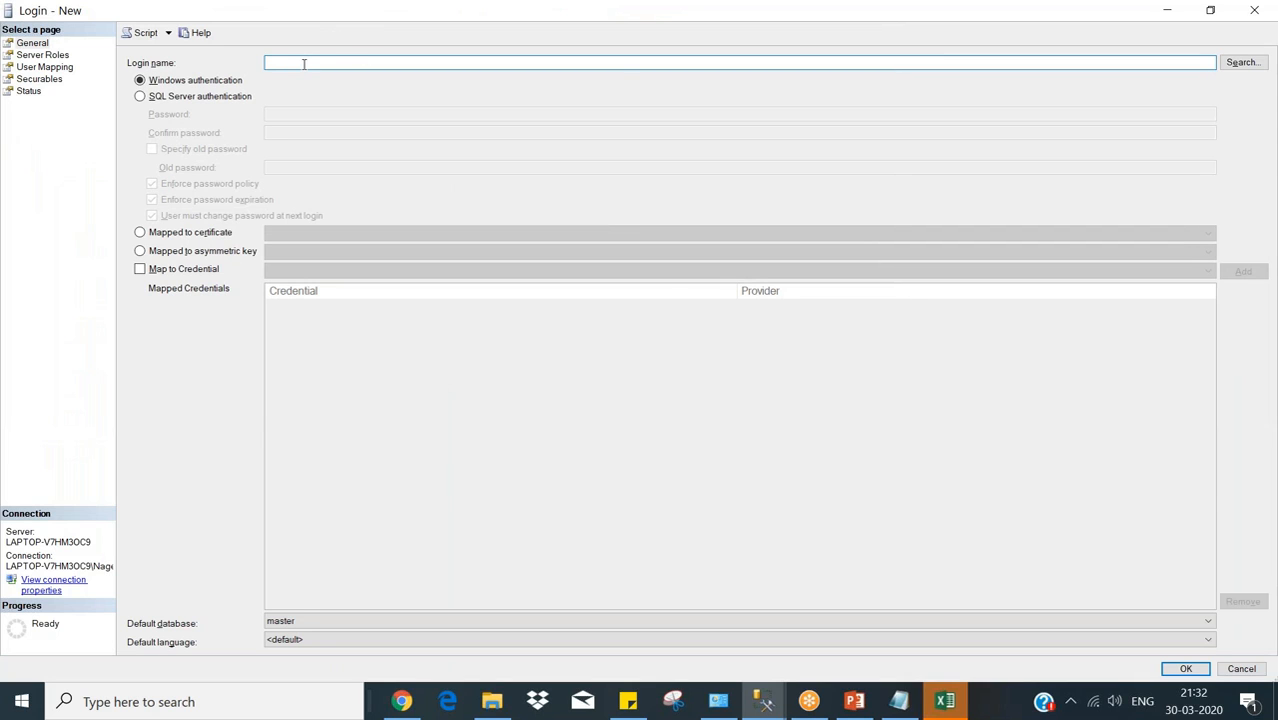
{"action": "type", "text": "Accoun"}
{"action": "key", "text": "BackSpace"}
{"action": "type", "text": "Teamlead"}
{"action": "left_click", "coordinate": [210, 98]}
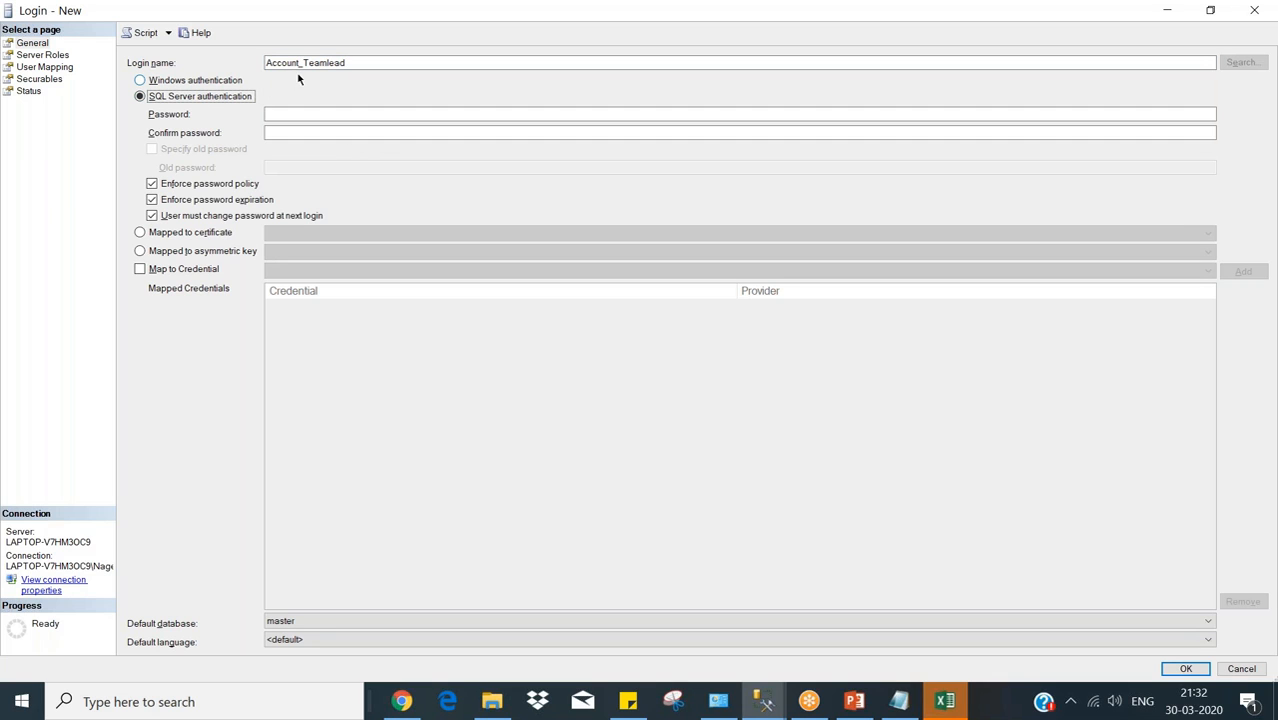
Enter and confirm the login's password, and create the login with password expiration enforcement turned off.
{"action": "left_click", "coordinate": [289, 113]}
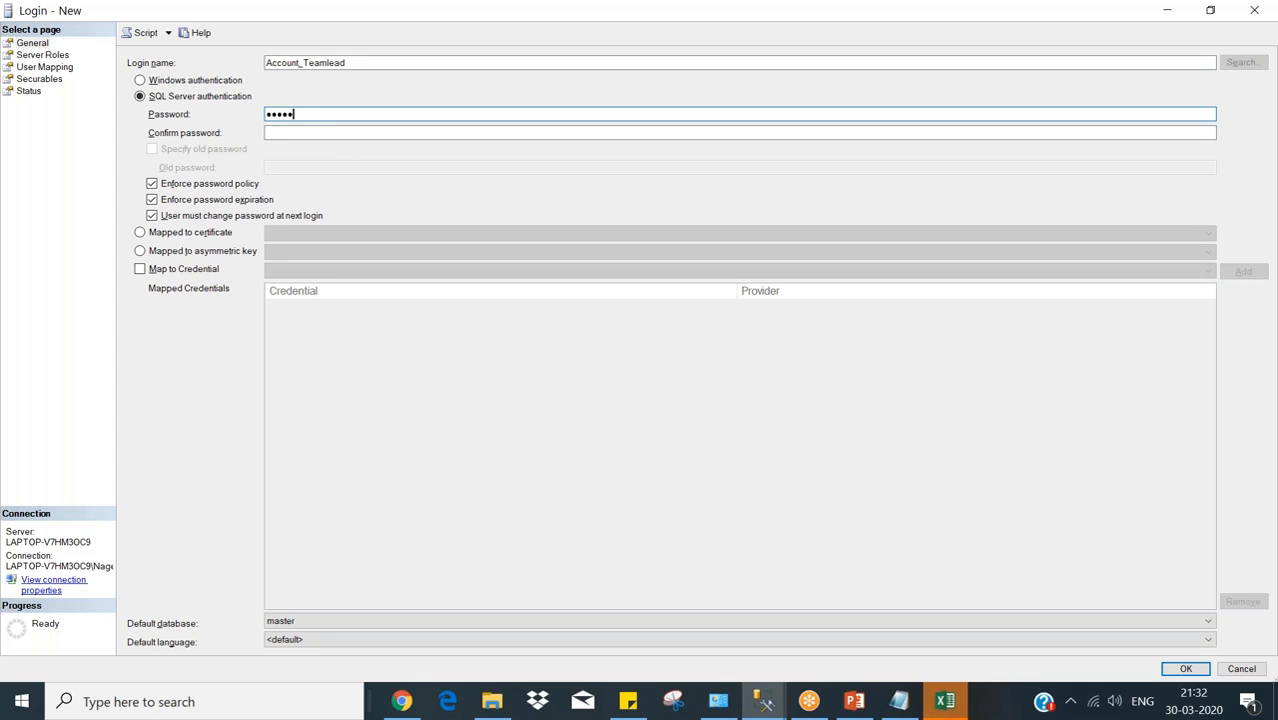
{"action": "key", "text": "Tab"}
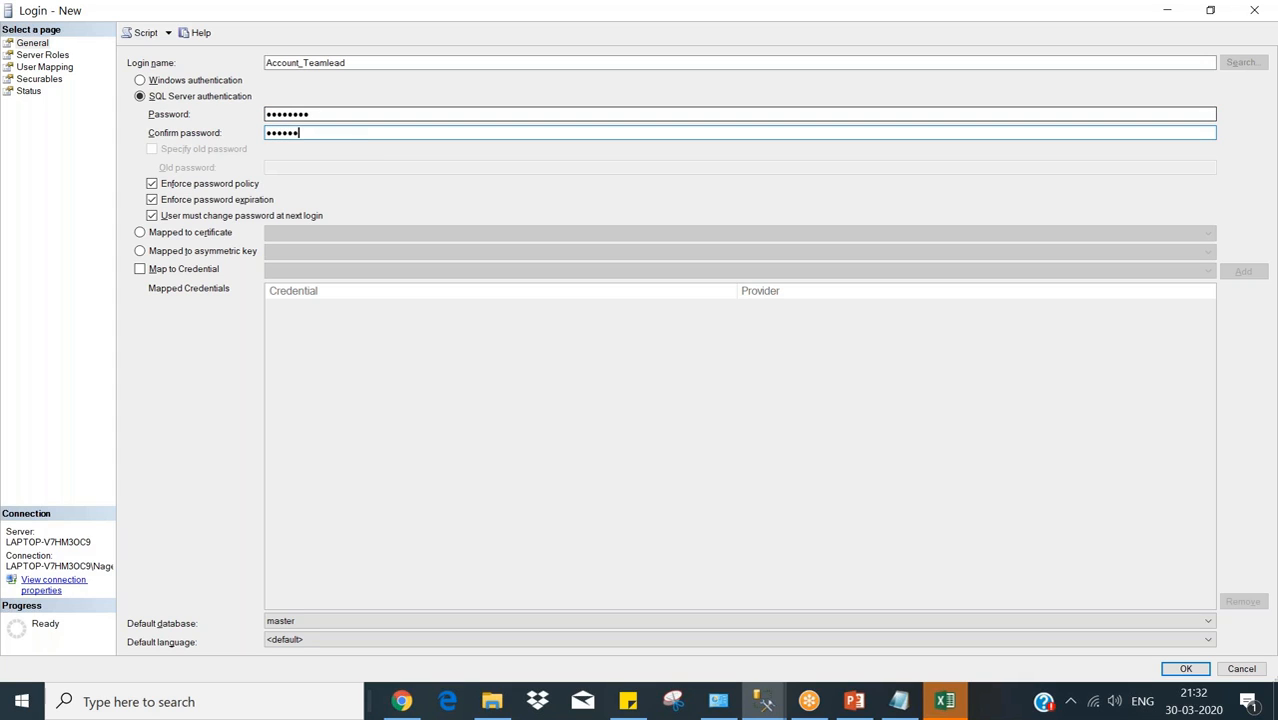
{"action": "left_click", "coordinate": [151, 200]}
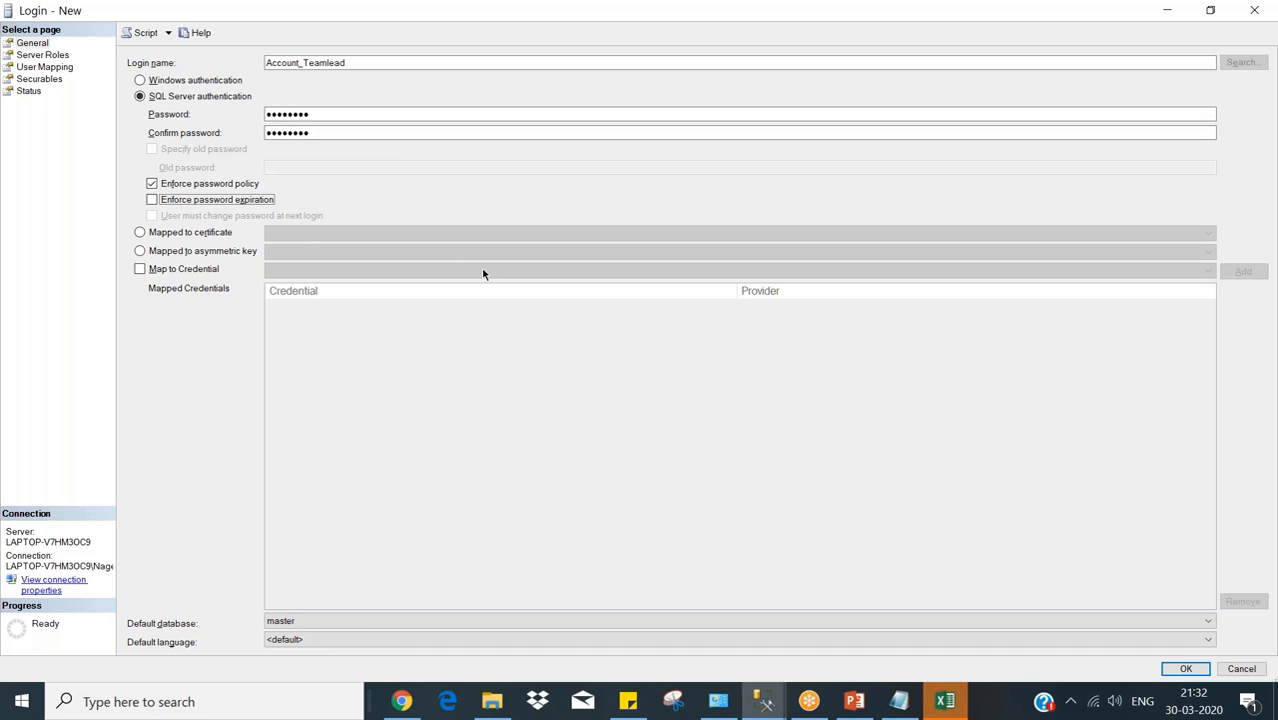
{"action": "left_click", "coordinate": [1183, 669]}
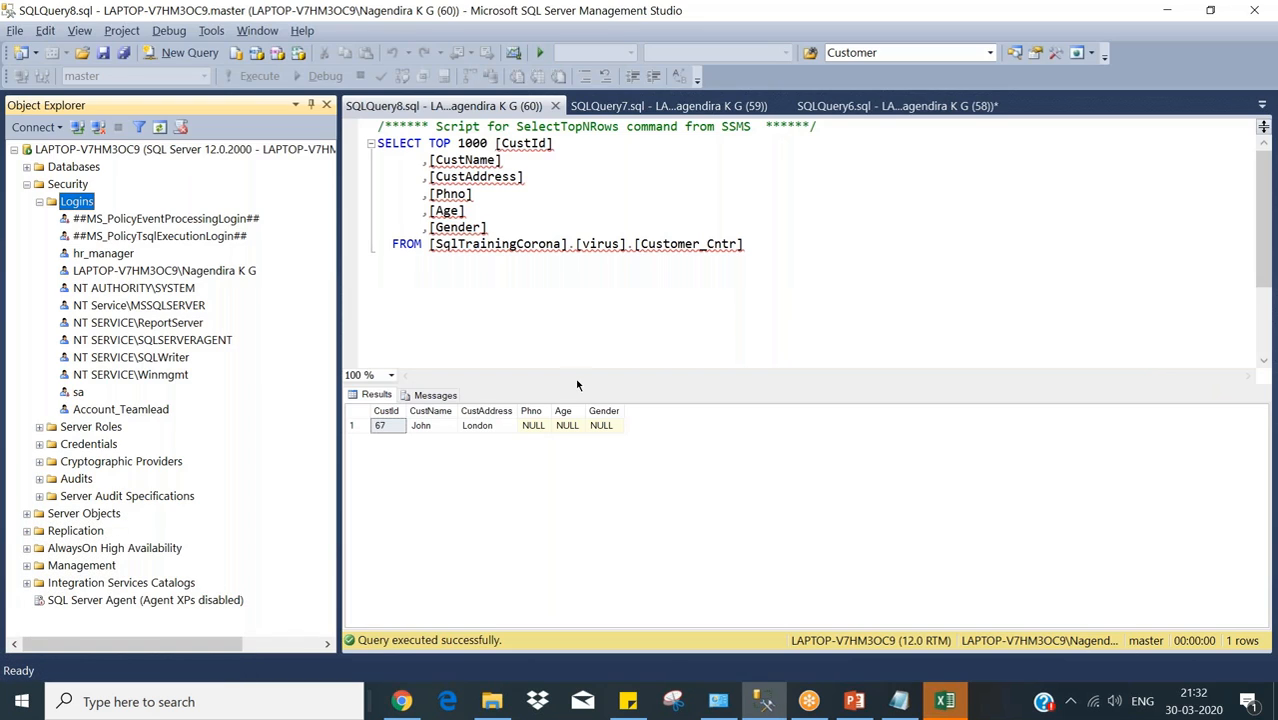
Collapse the server's Security folder and expand the Users under the Security folder of the AdventureWorksDW2014 database.
{"action": "left_click", "coordinate": [96, 410]}
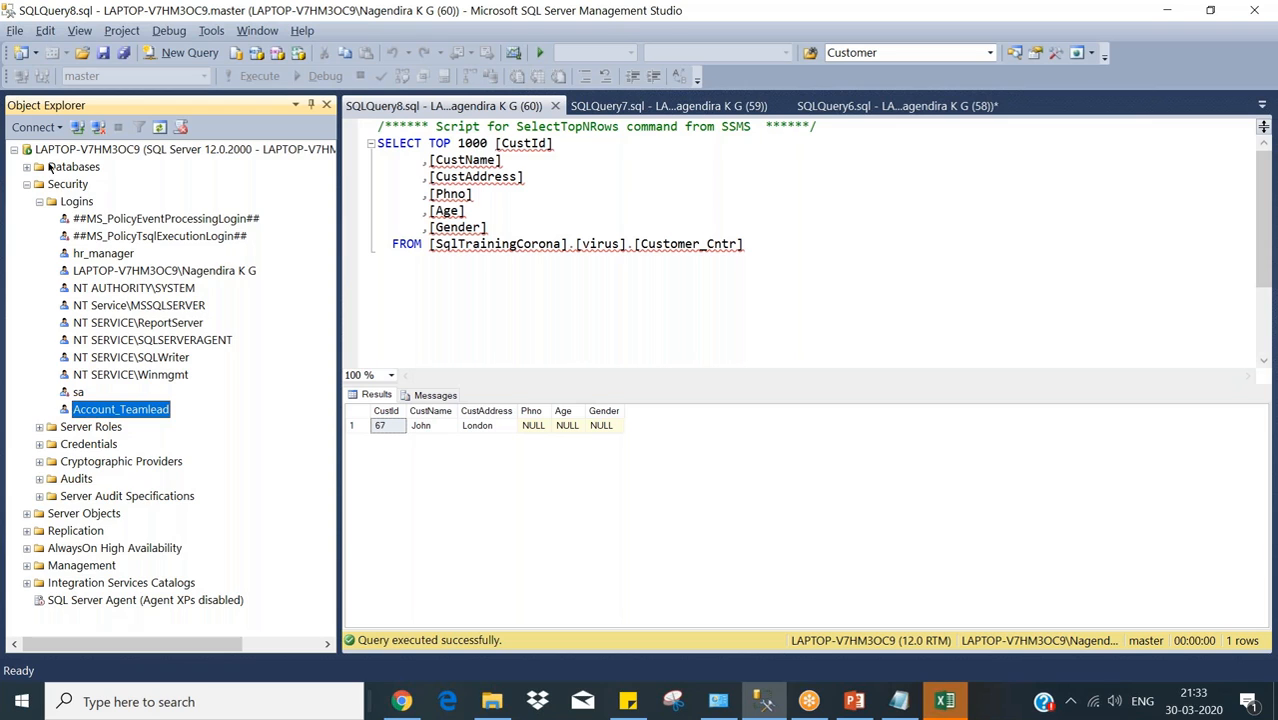
{"action": "left_click", "coordinate": [27, 185]}
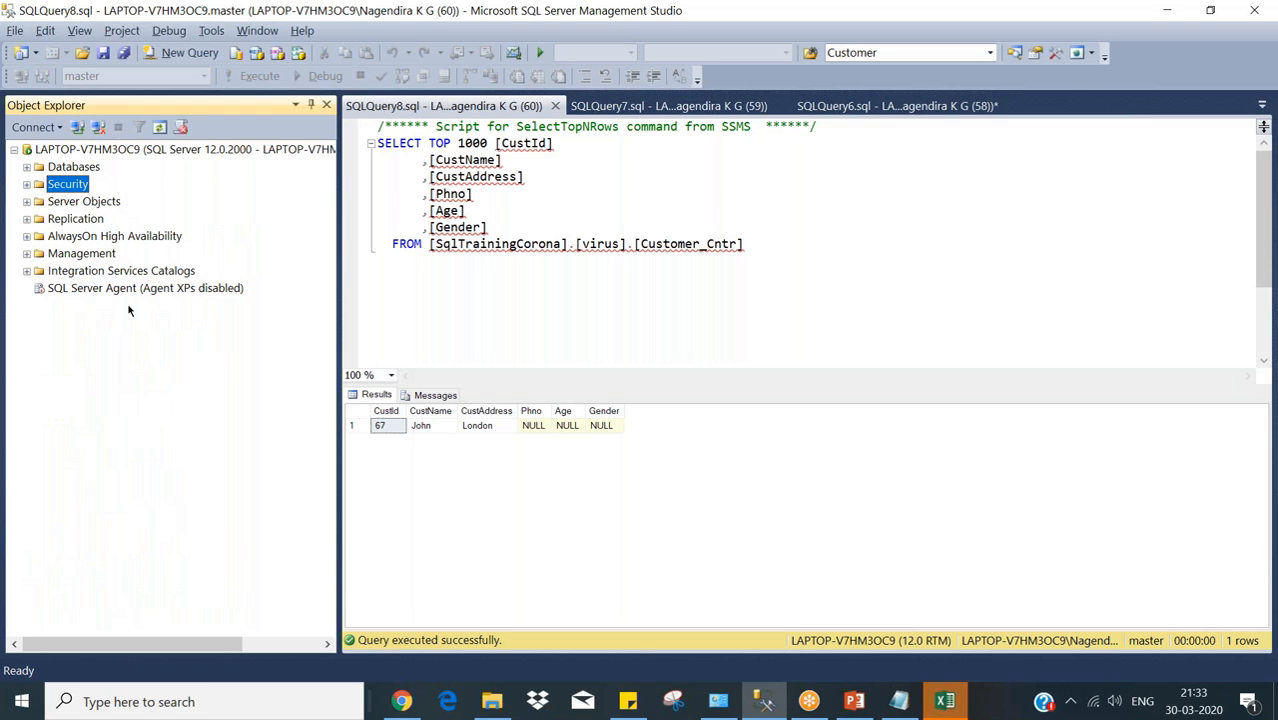
{"action": "left_click", "coordinate": [27, 167]}
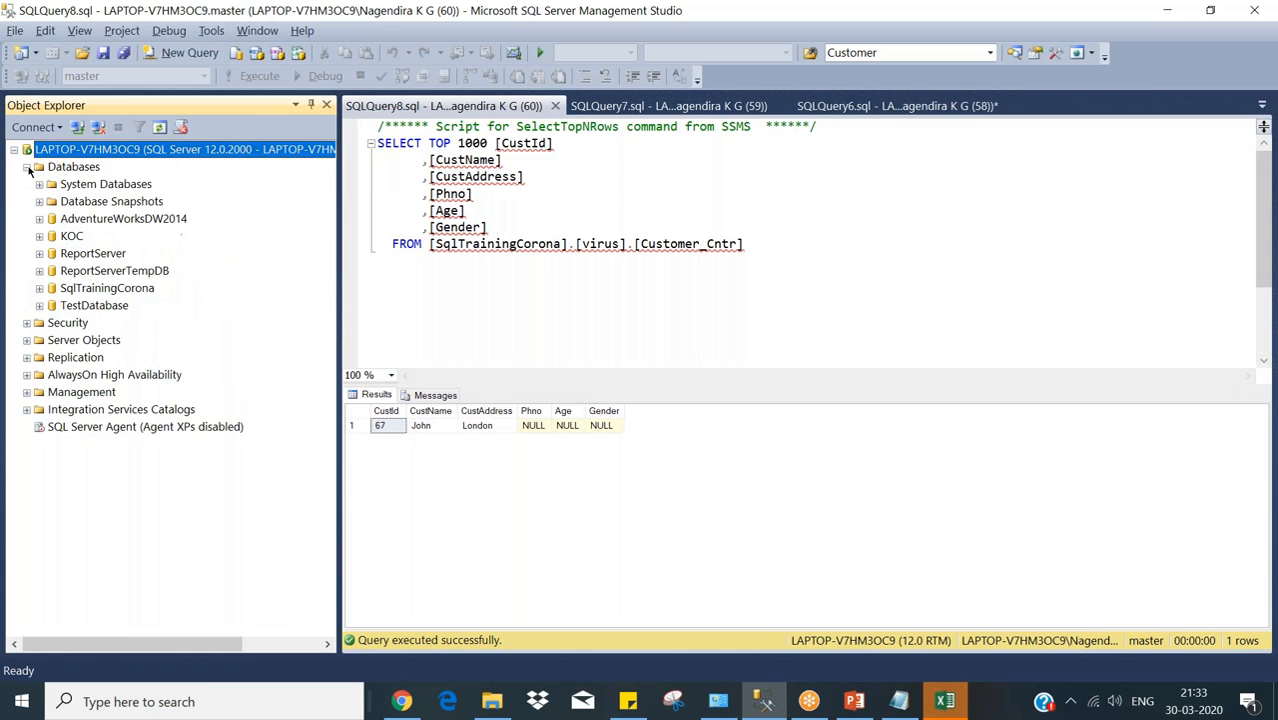
{"action": "left_click", "coordinate": [39, 219]}
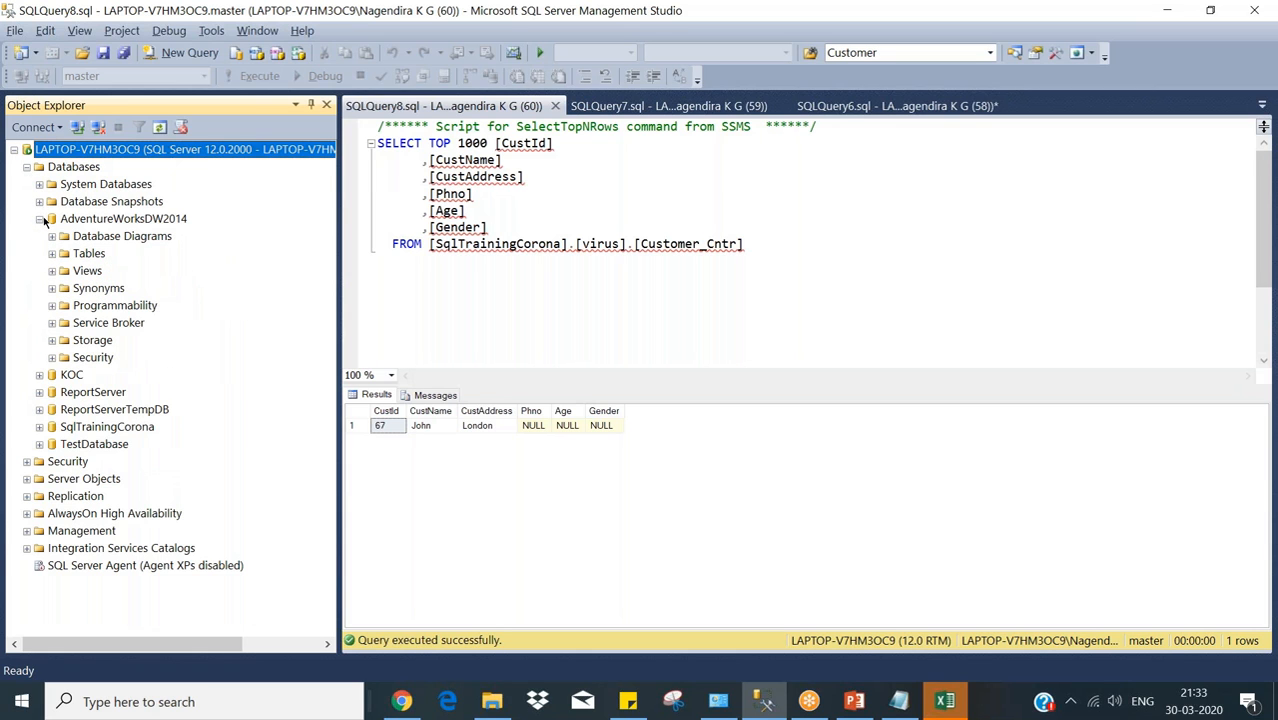
{"action": "left_click", "coordinate": [53, 358]}
{"action": "left_click", "coordinate": [65, 375]}
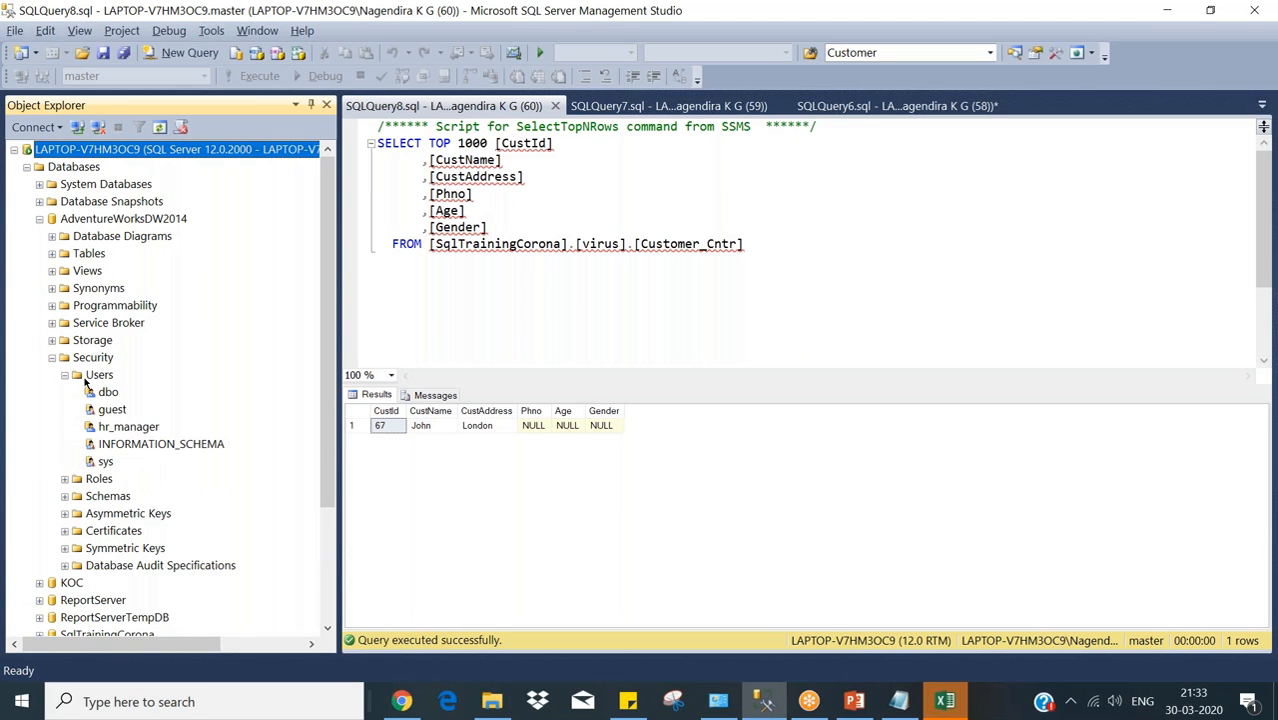
Start a new AdventureWorksDW2014 database user named accountuser and map it to the Account_Teamlead login.
{"action": "right_click", "coordinate": [90, 378]}
{"action": "left_click", "coordinate": [140, 388]}
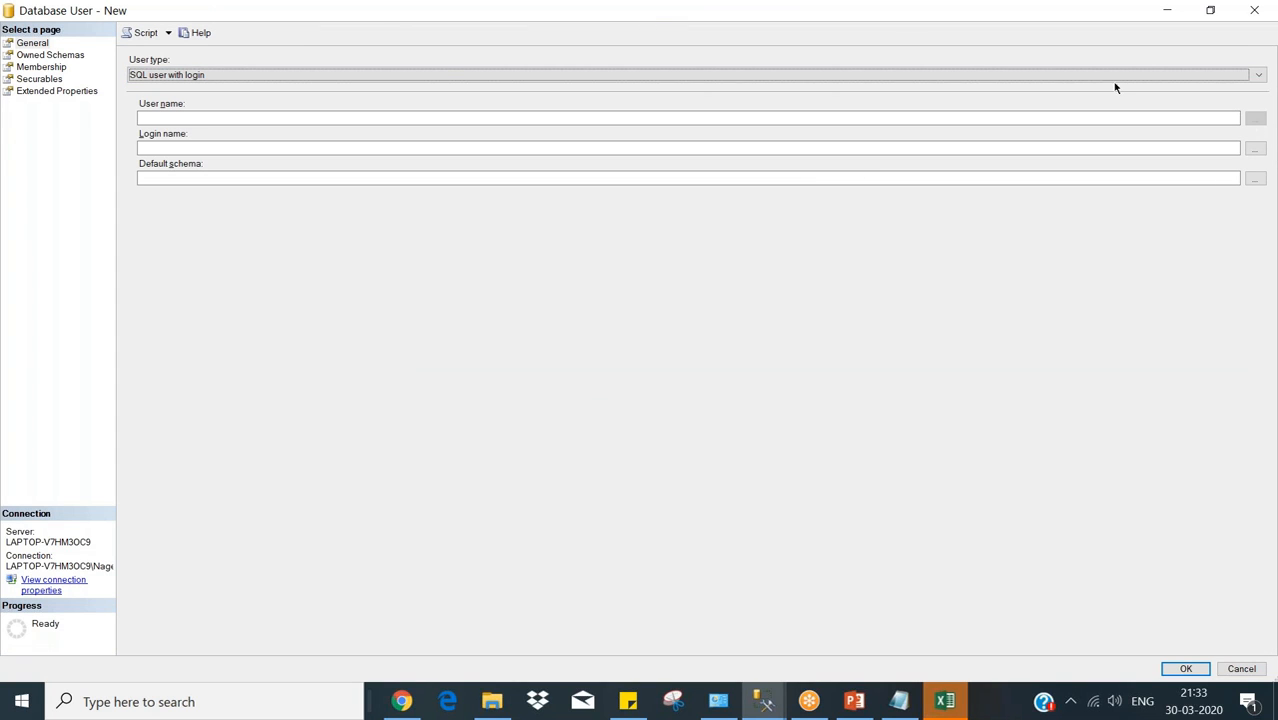
{"action": "left_click", "coordinate": [690, 116]}
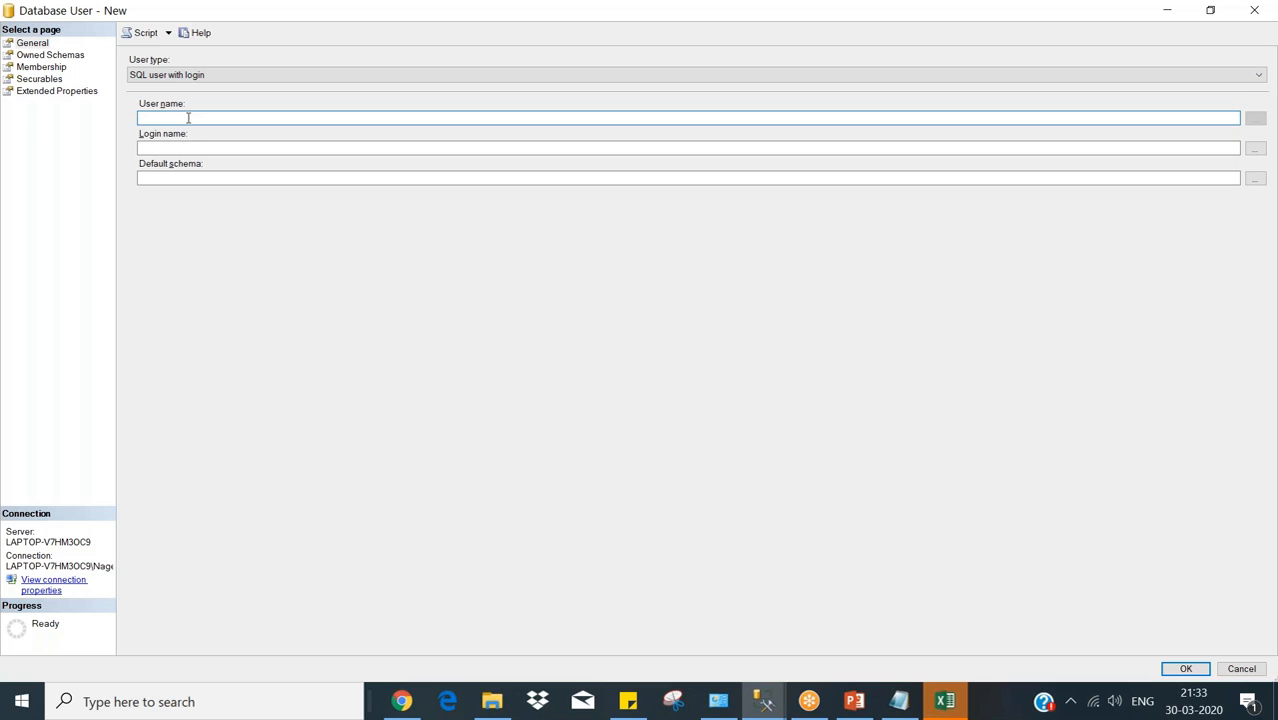
{"action": "type", "text": "accountuser"}
{"action": "left_click", "coordinate": [1255, 148]}
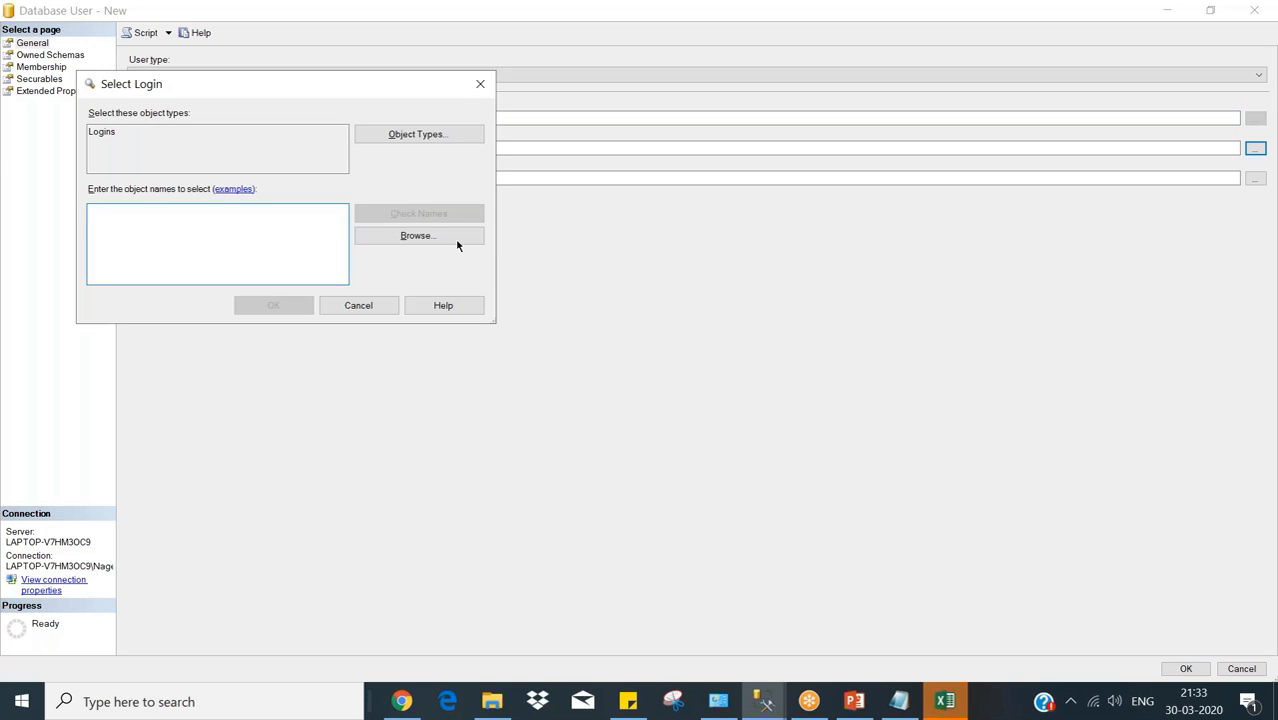
{"action": "left_click", "coordinate": [386, 236]}
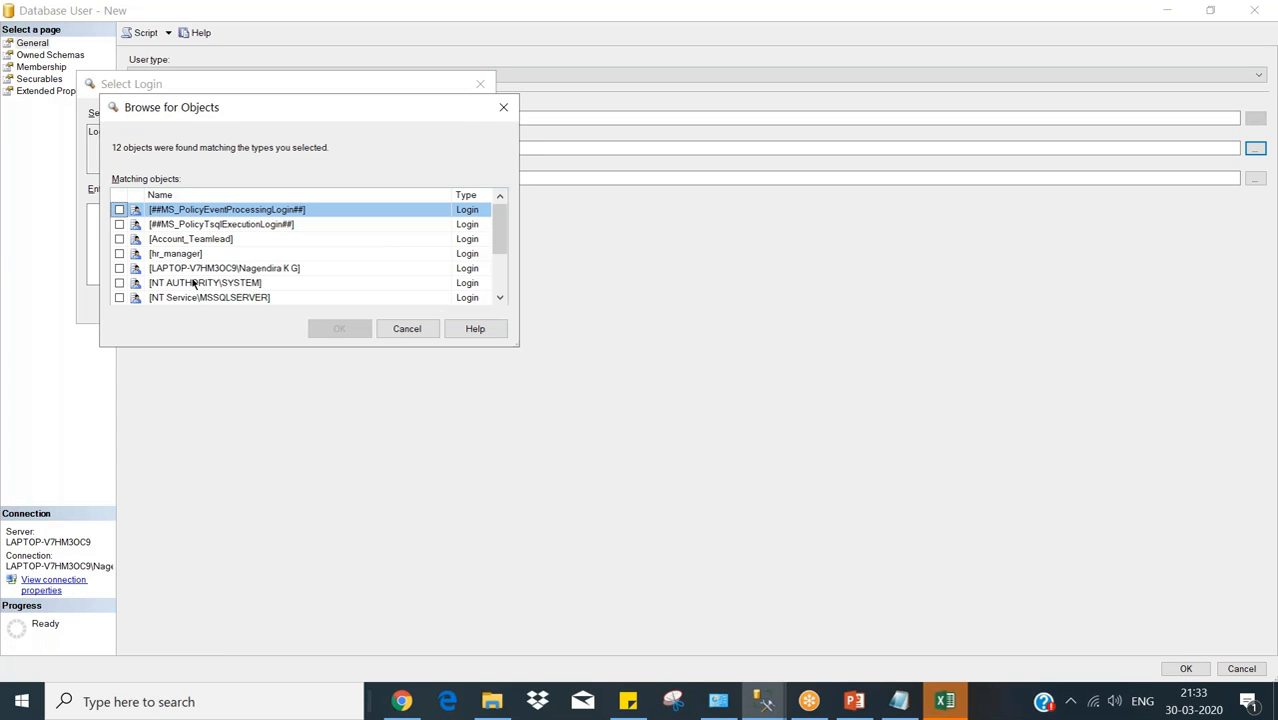
{"action": "scroll", "coordinate": [499, 248], "scroll_direction": "down", "scroll_amount": 2}
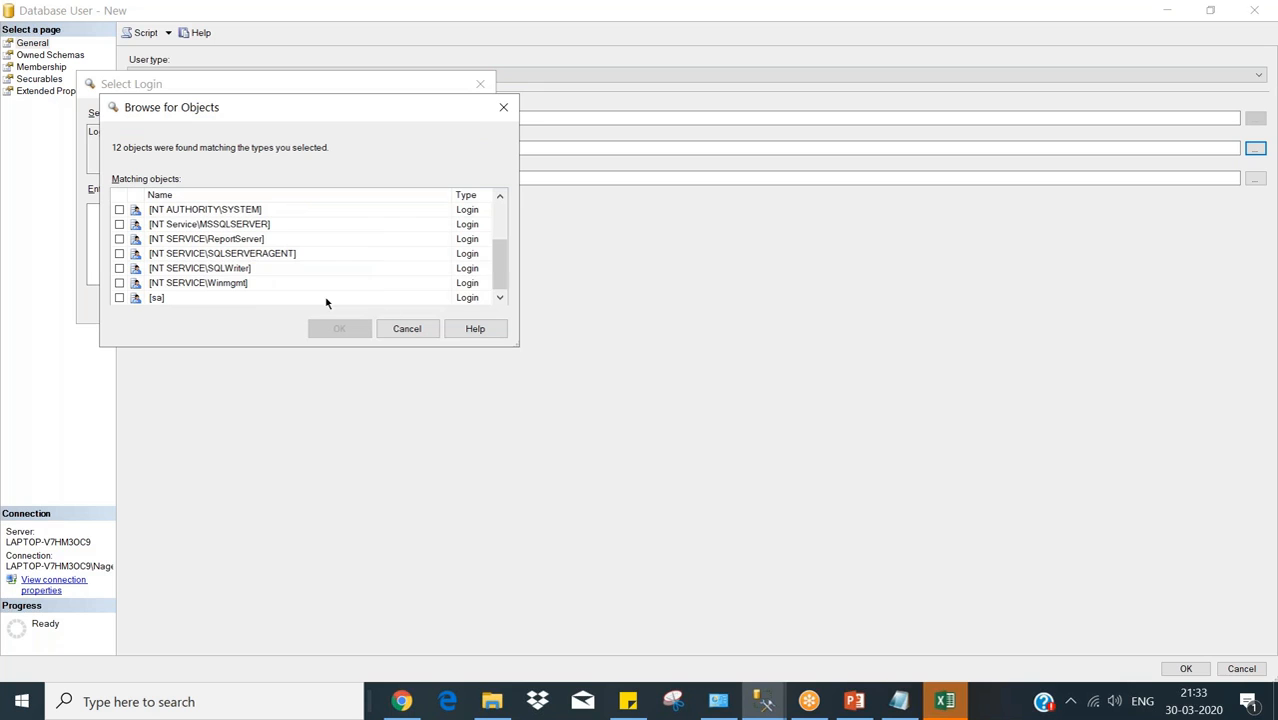
{"action": "left_click_drag", "start_coordinate": [497, 274], "coordinate": [496, 232]}
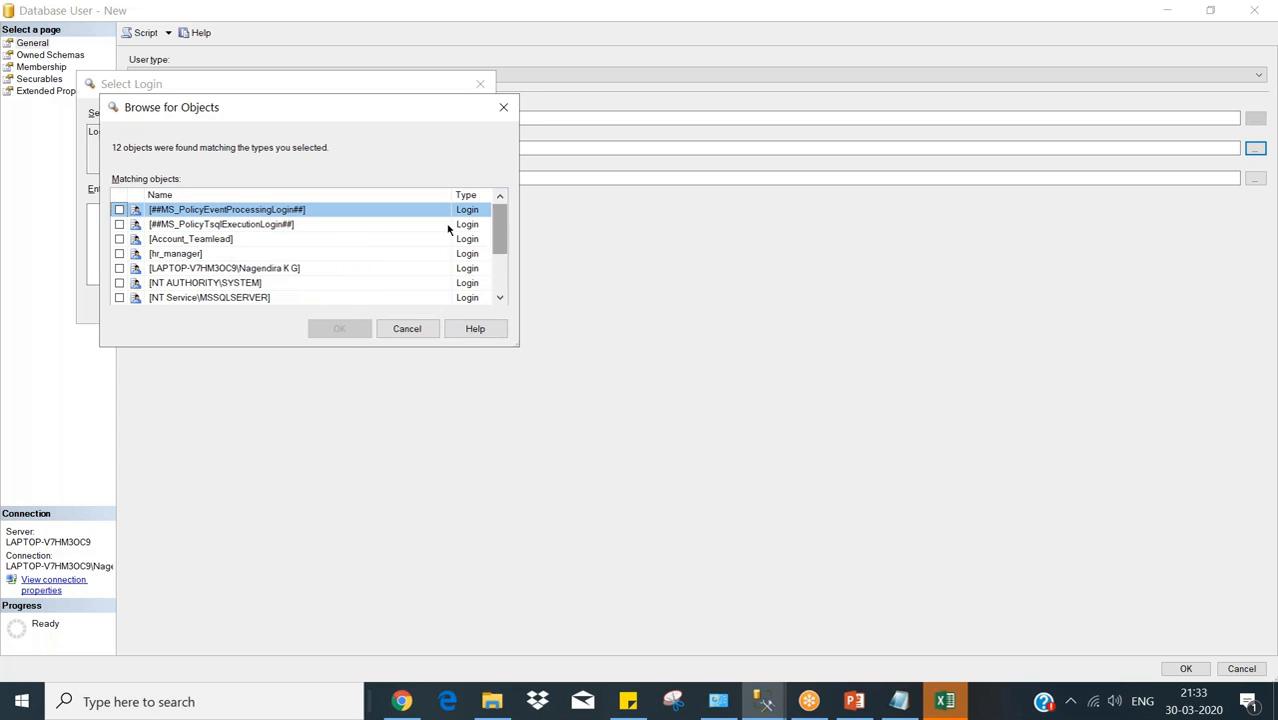
{"action": "left_click", "coordinate": [119, 239]}
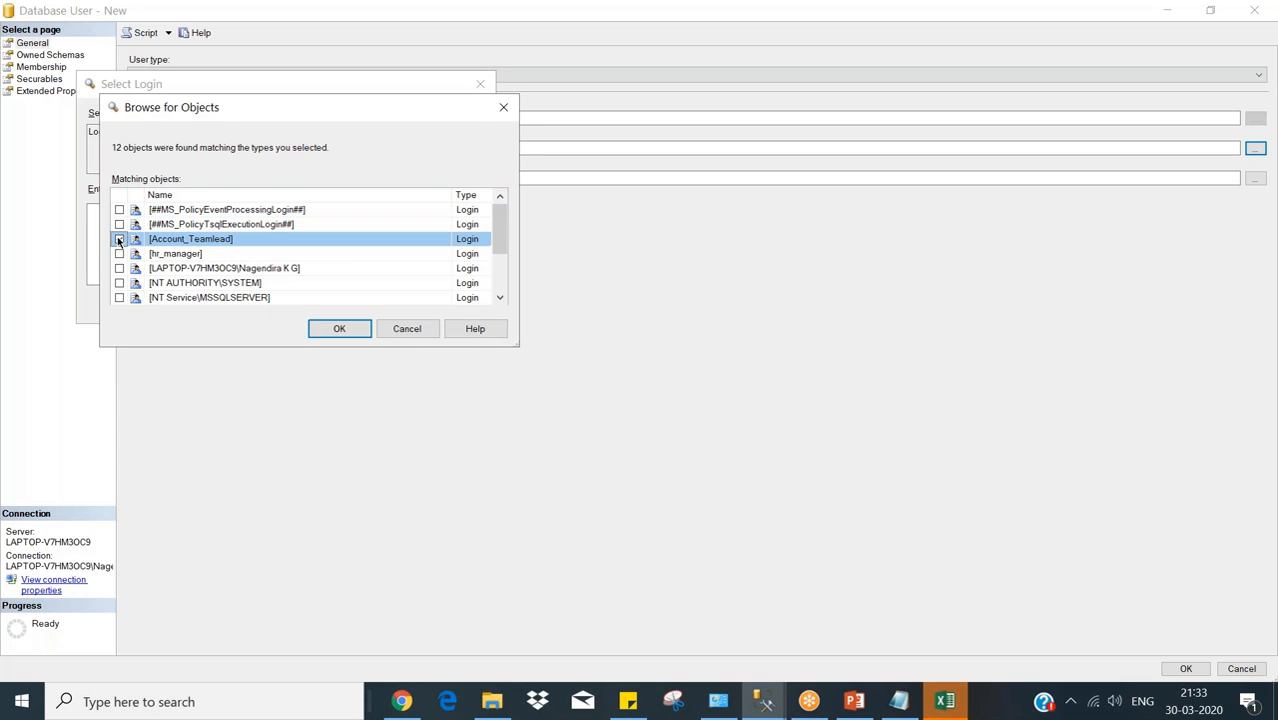
{"action": "left_click", "coordinate": [339, 328]}
{"action": "left_click", "coordinate": [271, 307]}
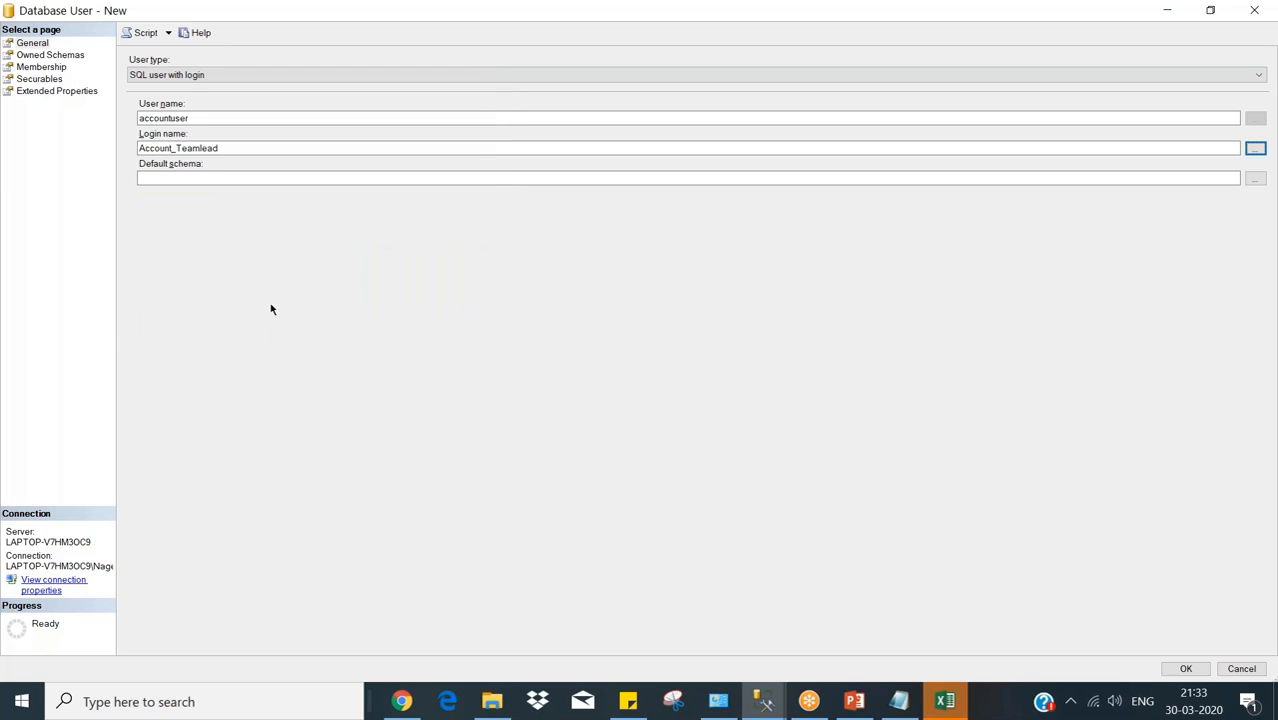
{"action": "left_click", "coordinate": [1255, 178]}
{"action": "left_click", "coordinate": [486, 286]}
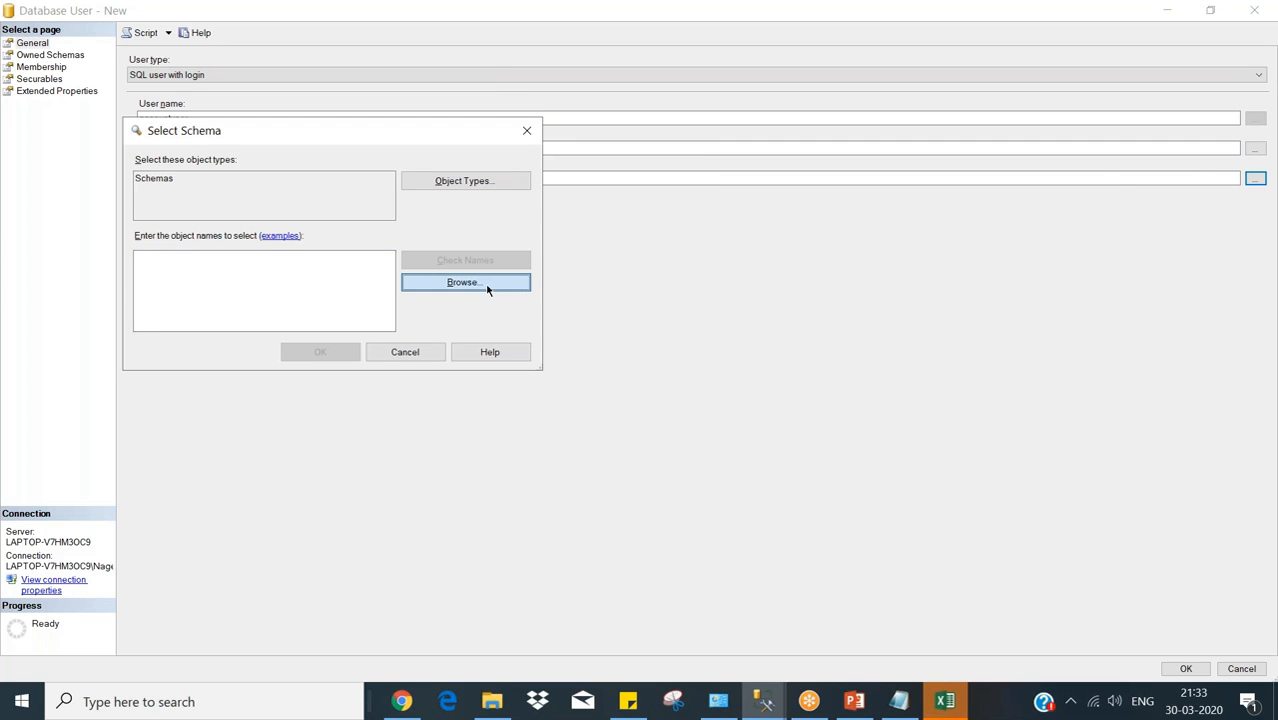
{"action": "left_click_drag", "start_coordinate": [548, 270], "coordinate": [537, 327]}
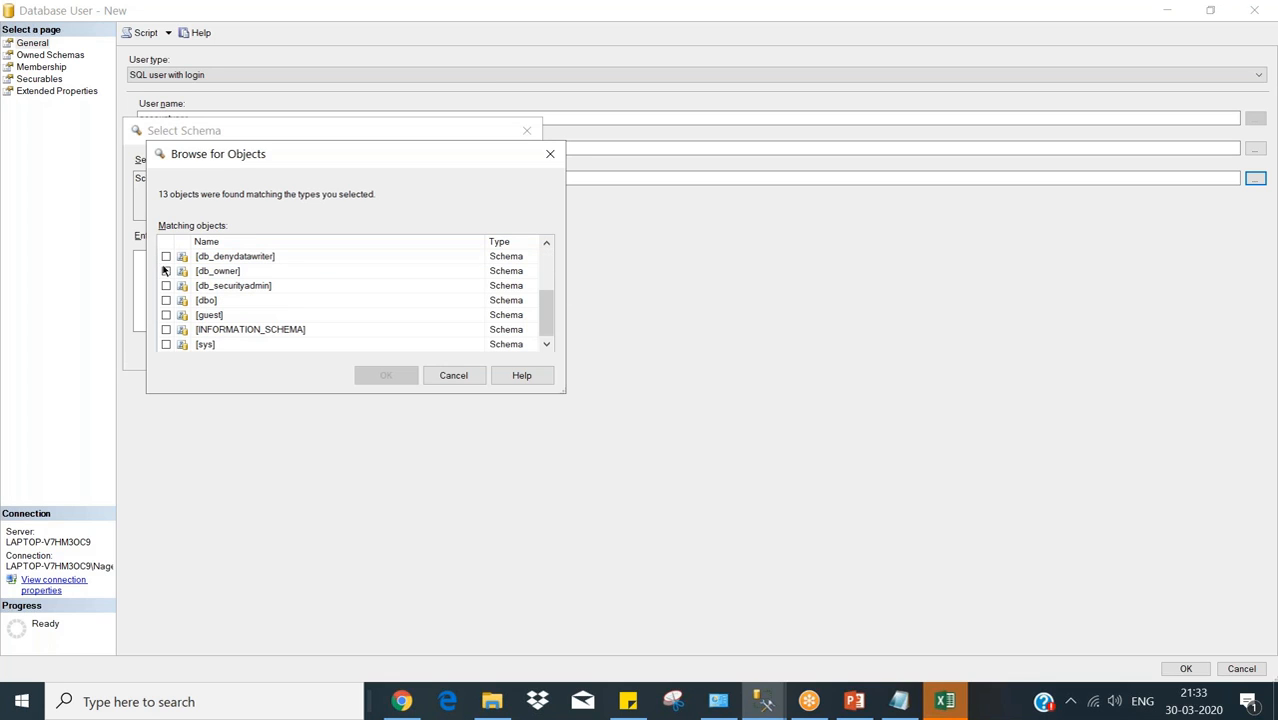
{"action": "left_click", "coordinate": [548, 153]}
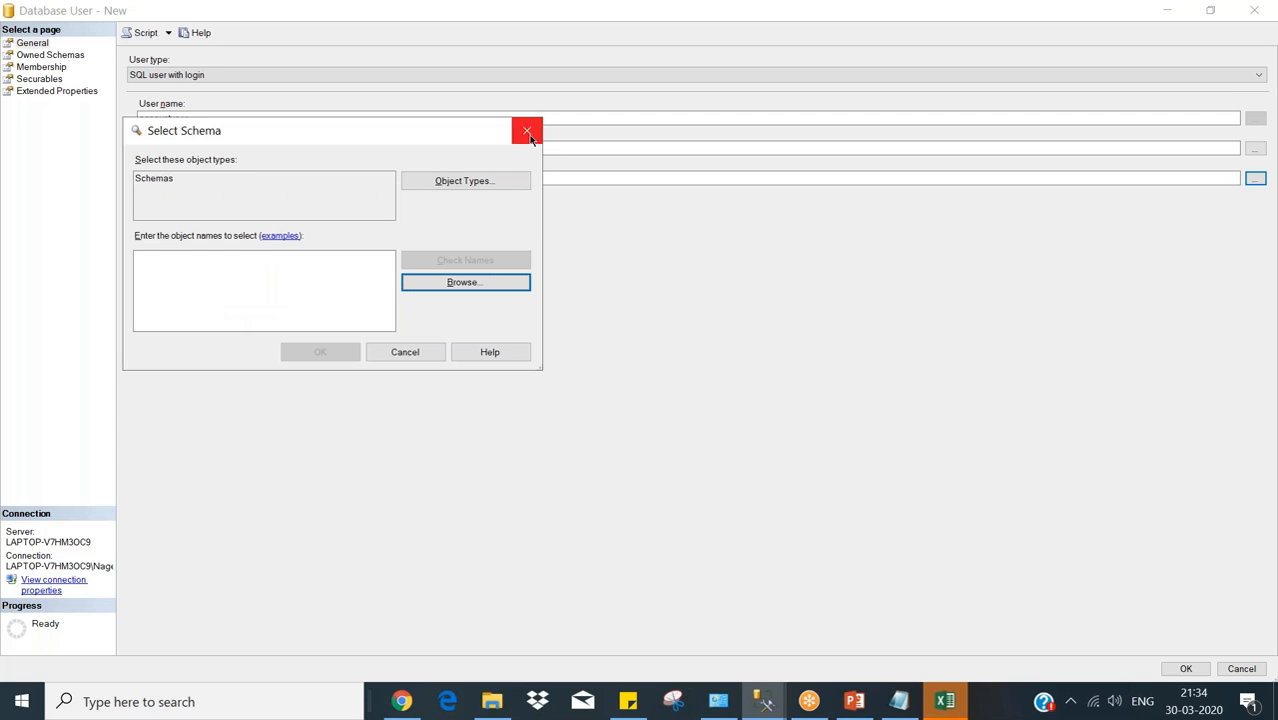
{"action": "left_click", "coordinate": [526, 130]}
Look over the user's owned schemas and role membership, and start adding specific objects of type Tables to its securables.
{"action": "left_click", "coordinate": [50, 55]}
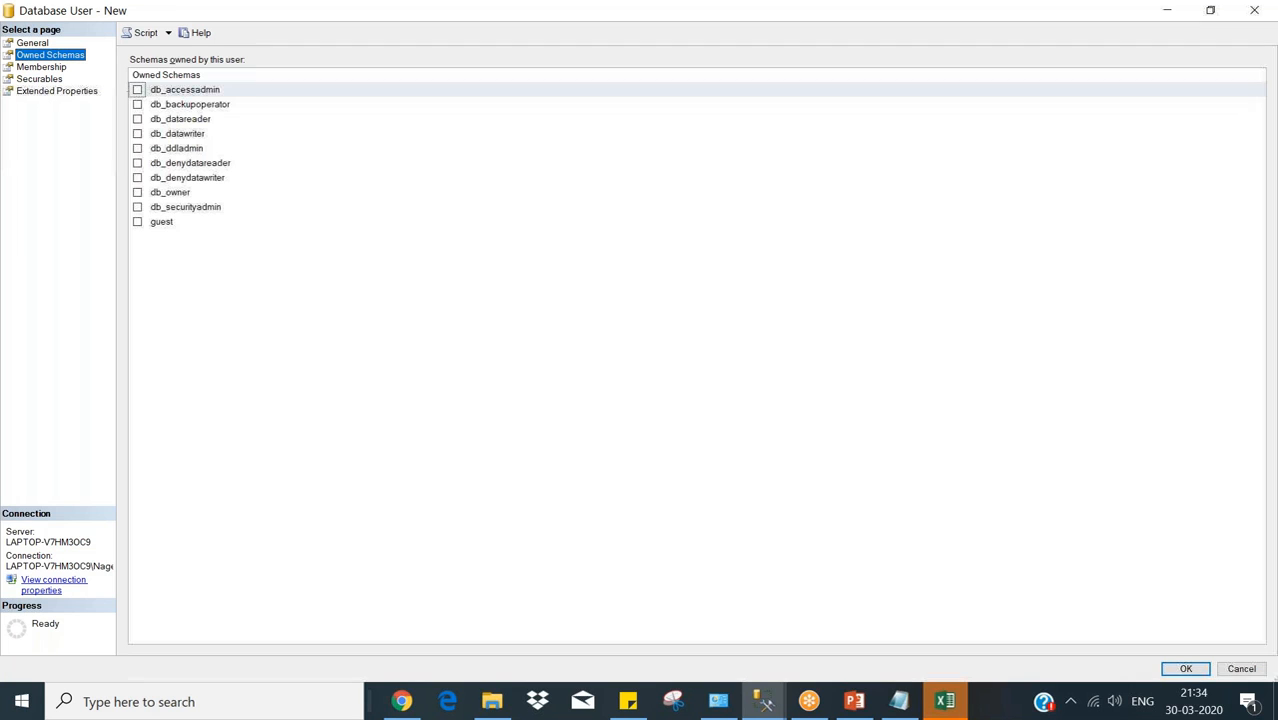
{"action": "left_click", "coordinate": [30, 67]}
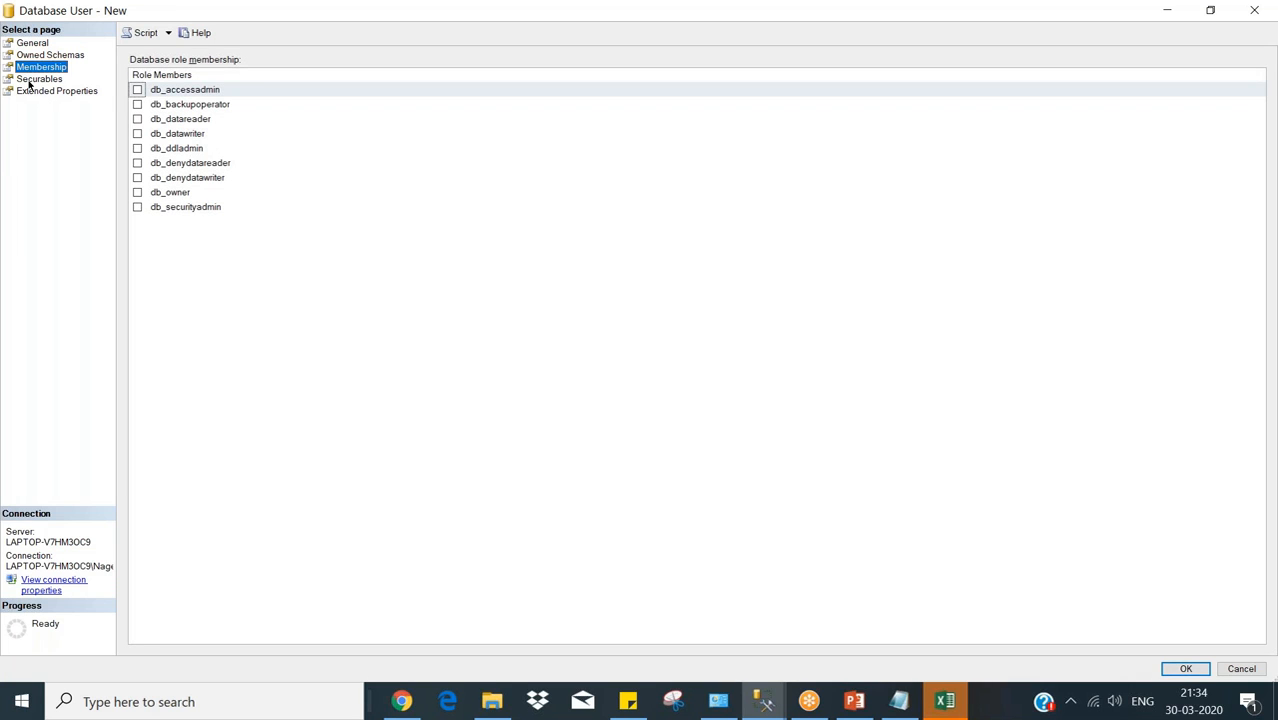
{"action": "left_click", "coordinate": [38, 79]}
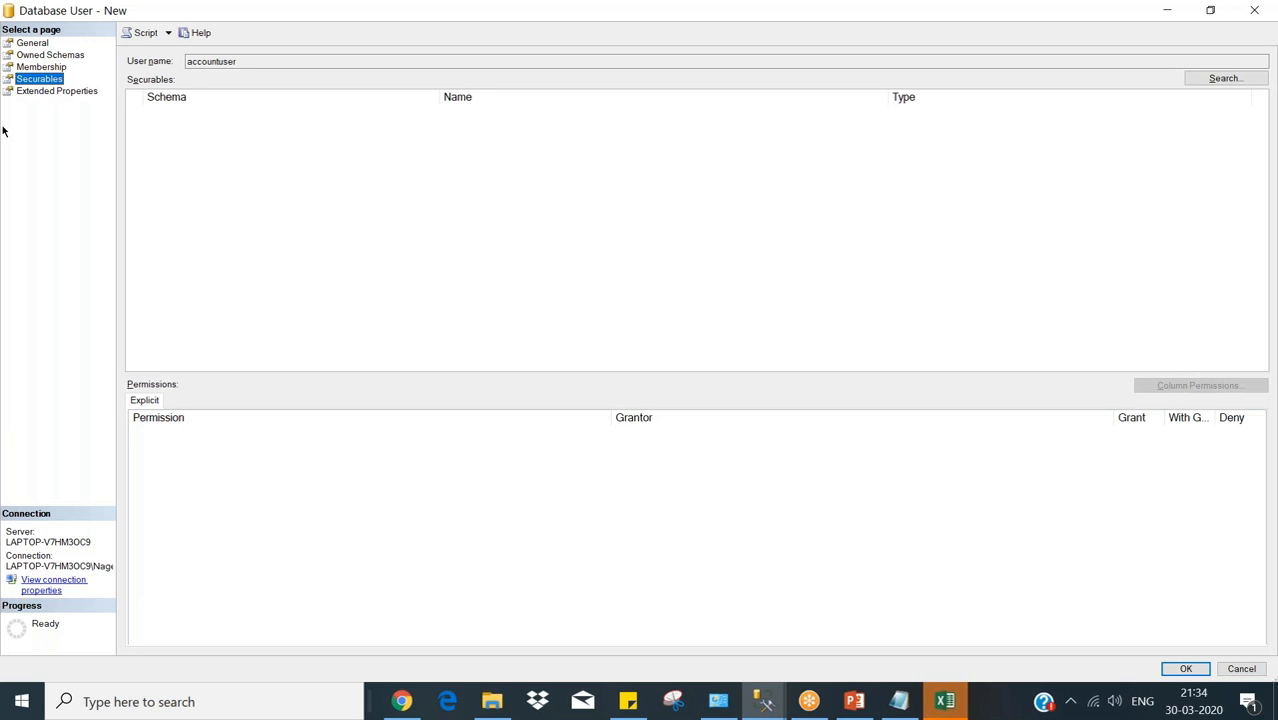
{"action": "left_click", "coordinate": [1226, 80]}
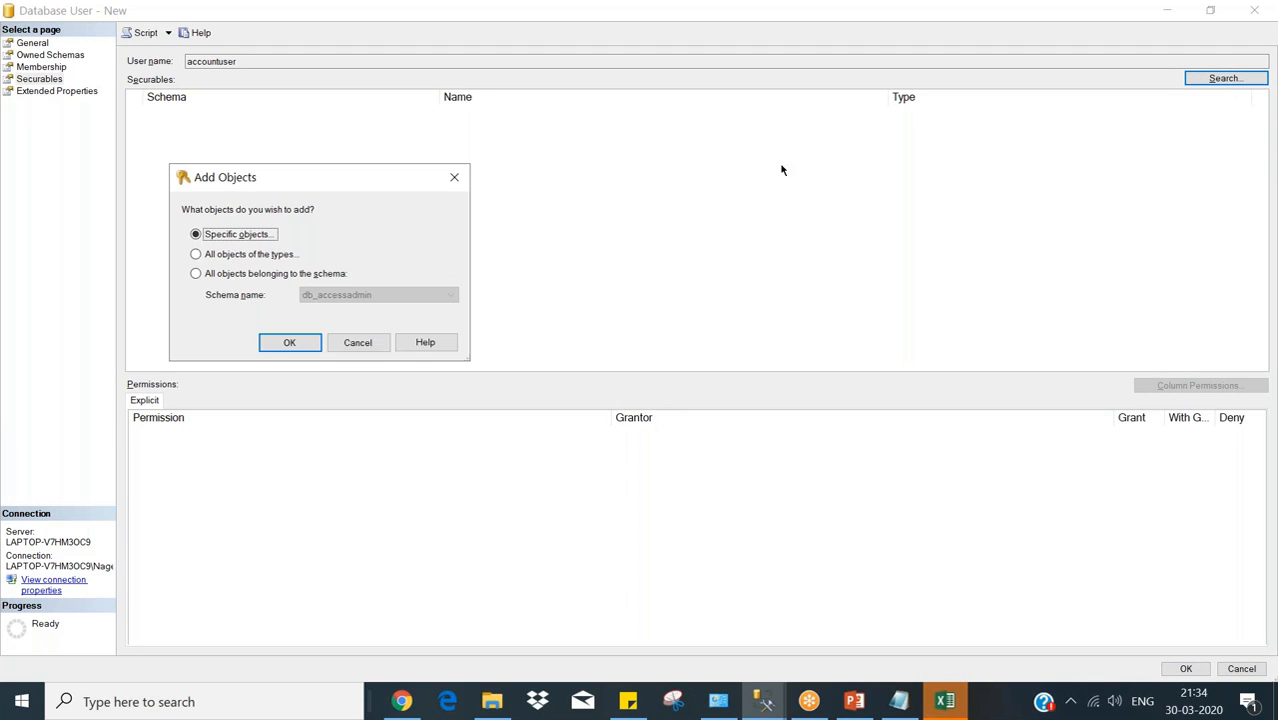
{"action": "left_click", "coordinate": [289, 343]}
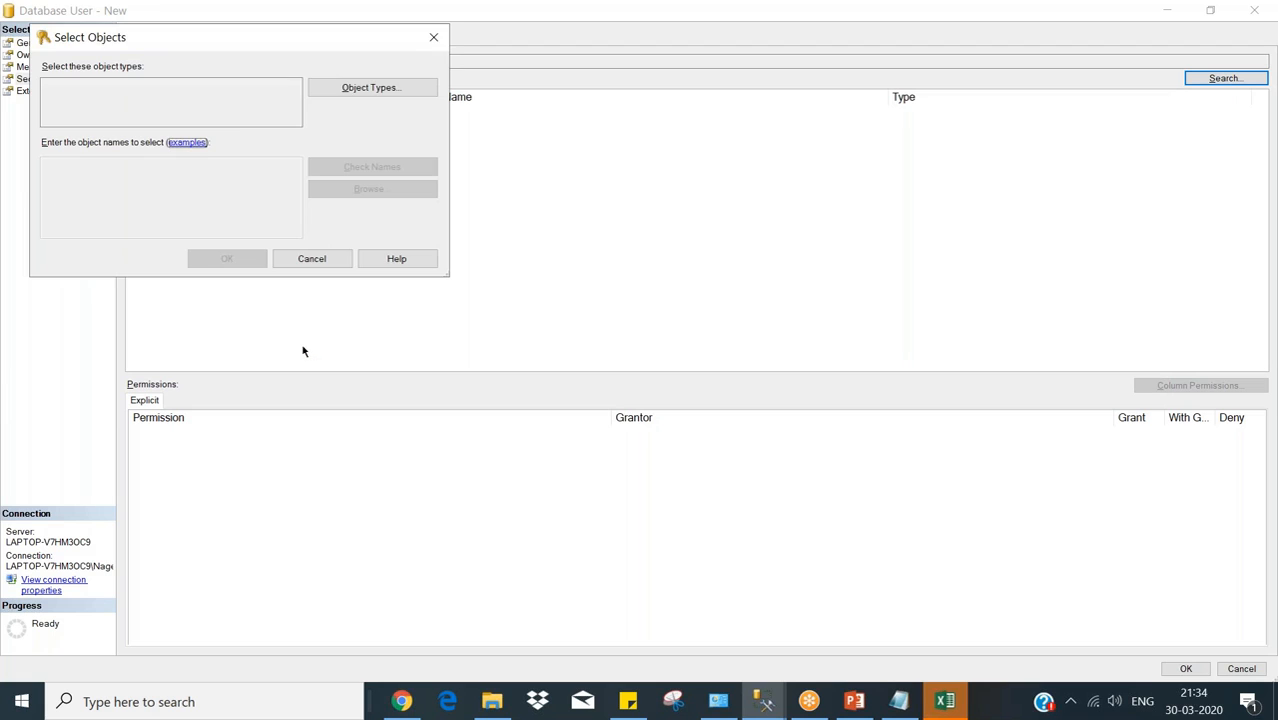
{"action": "left_click", "coordinate": [386, 88]}
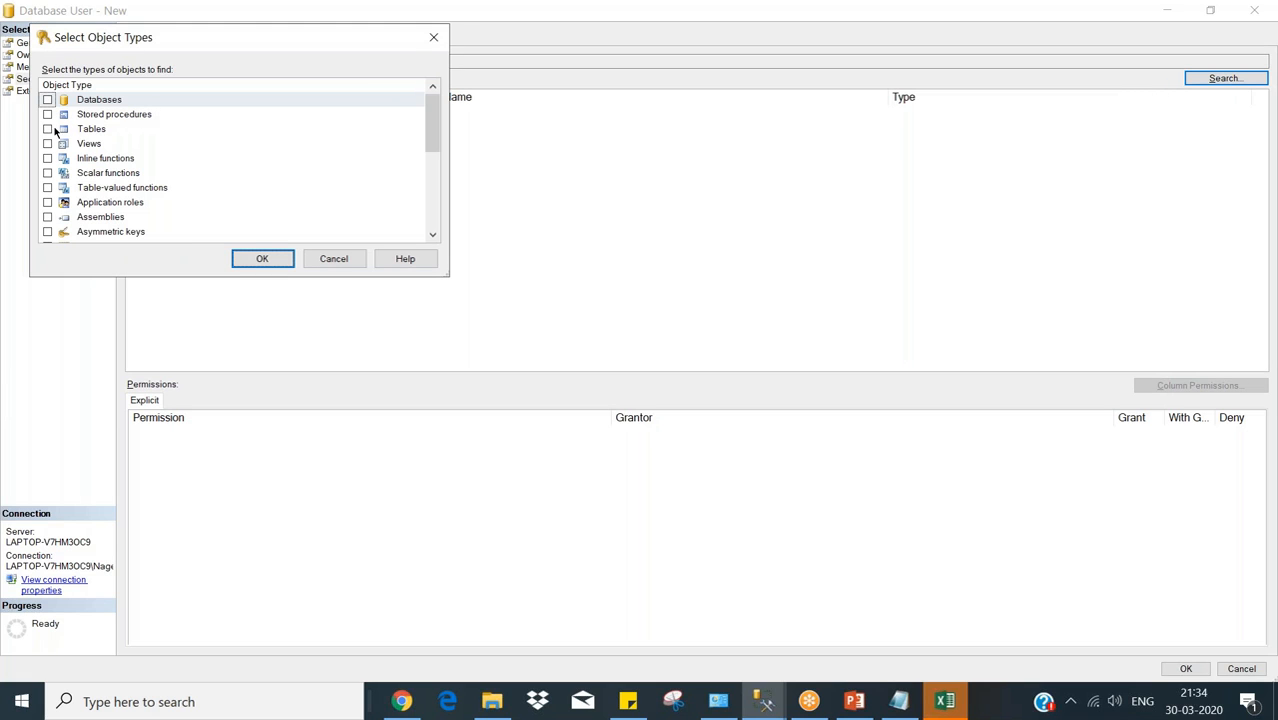
{"action": "left_click", "coordinate": [47, 130]}
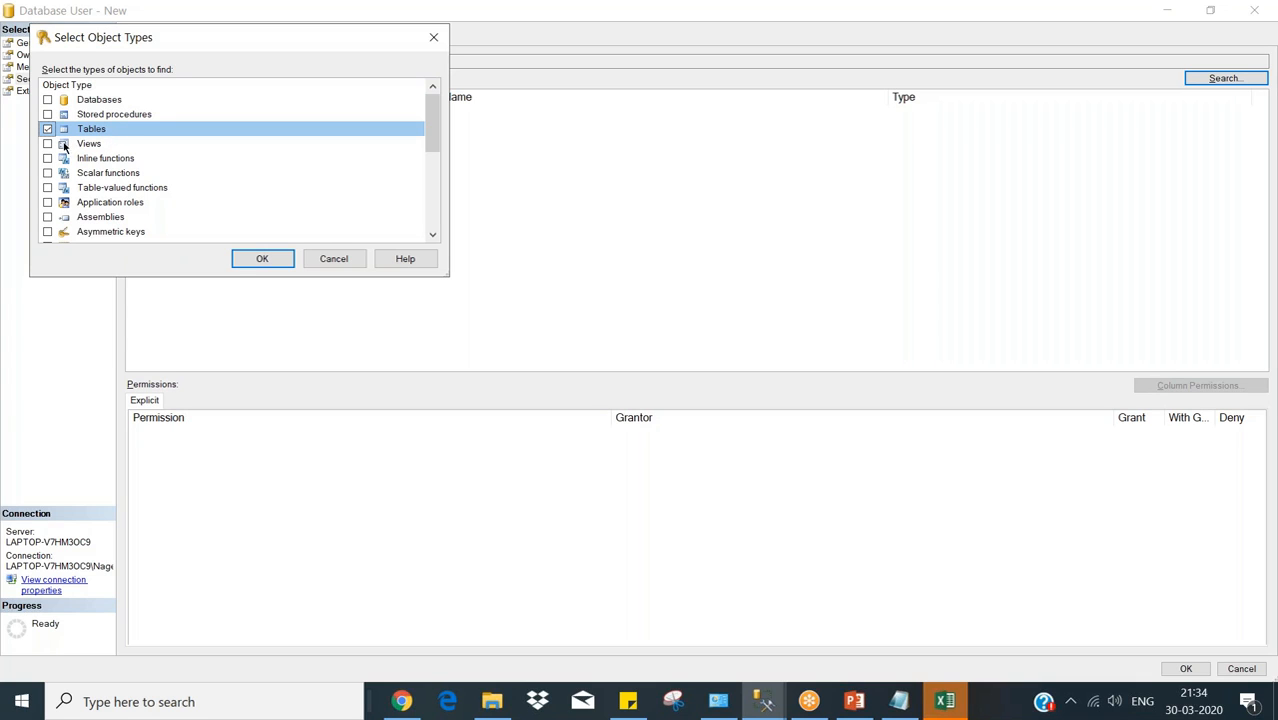
{"action": "left_click", "coordinate": [259, 258]}
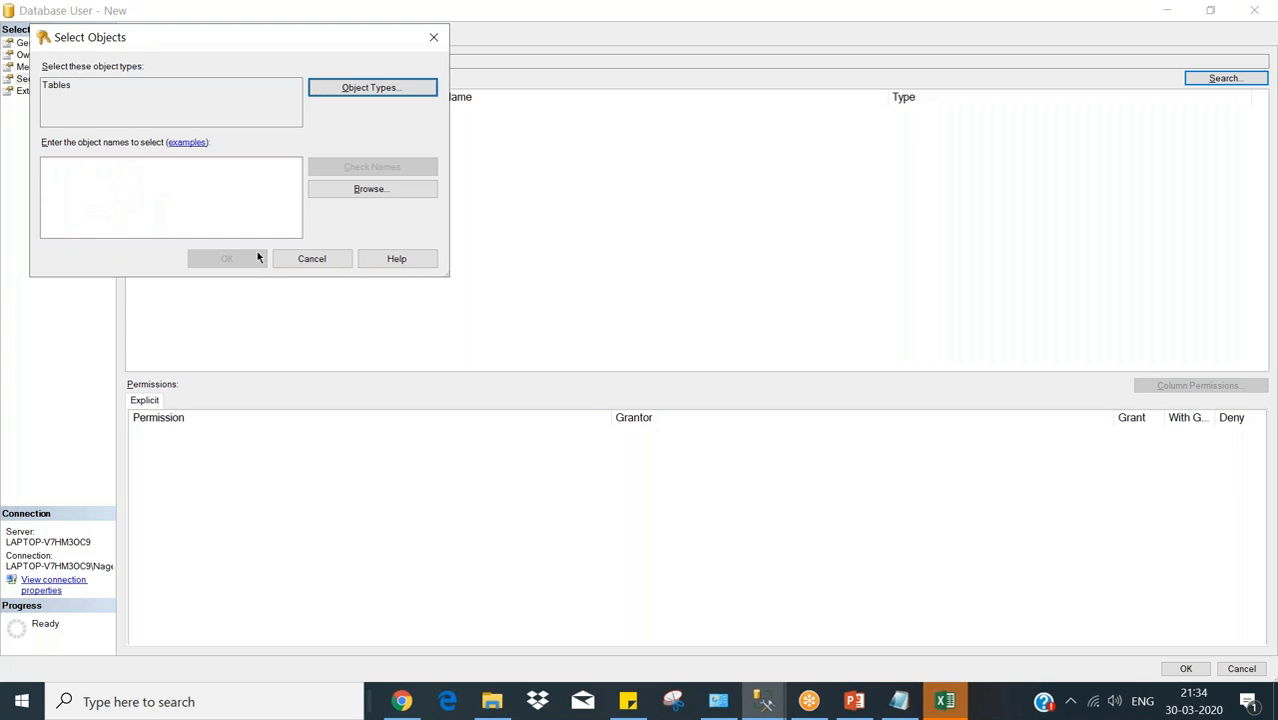
Add the dbo tables DimAccount, DimCurrency and DimCustomer to the user's securables.
{"action": "left_click", "coordinate": [343, 196]}
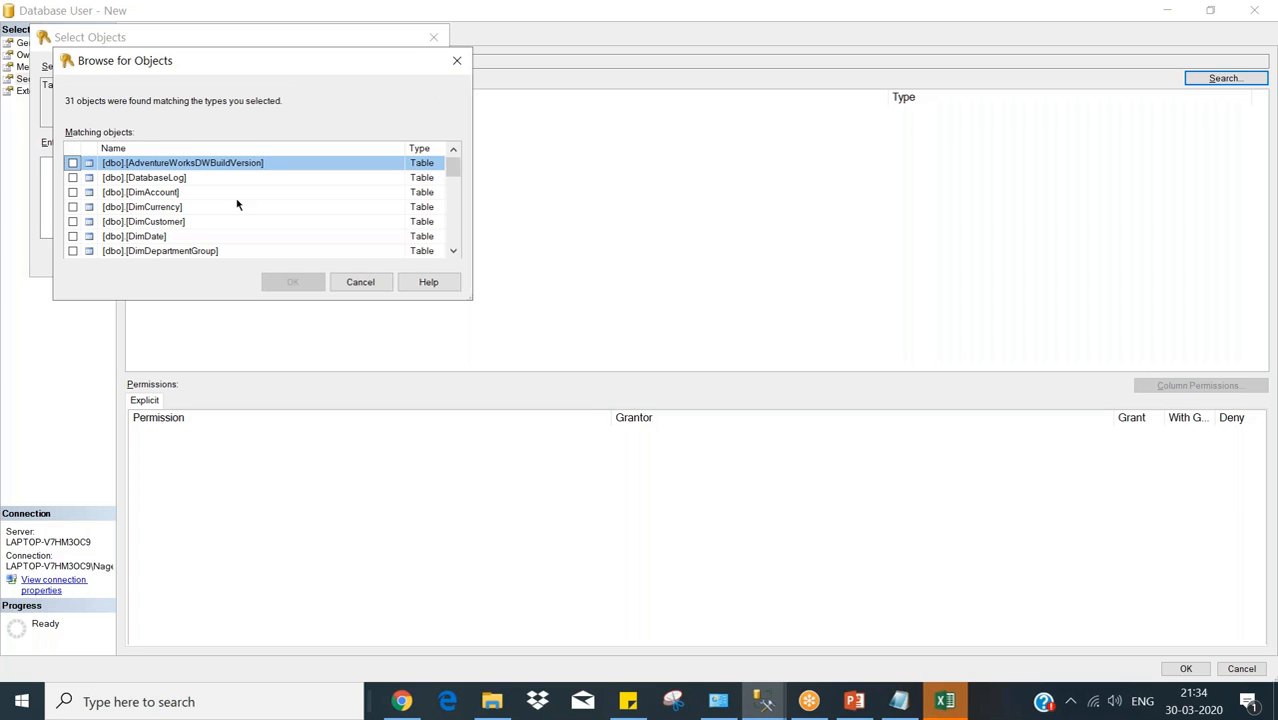
{"action": "left_click", "coordinate": [73, 192]}
{"action": "left_click", "coordinate": [72, 207]}
{"action": "left_click", "coordinate": [72, 221]}
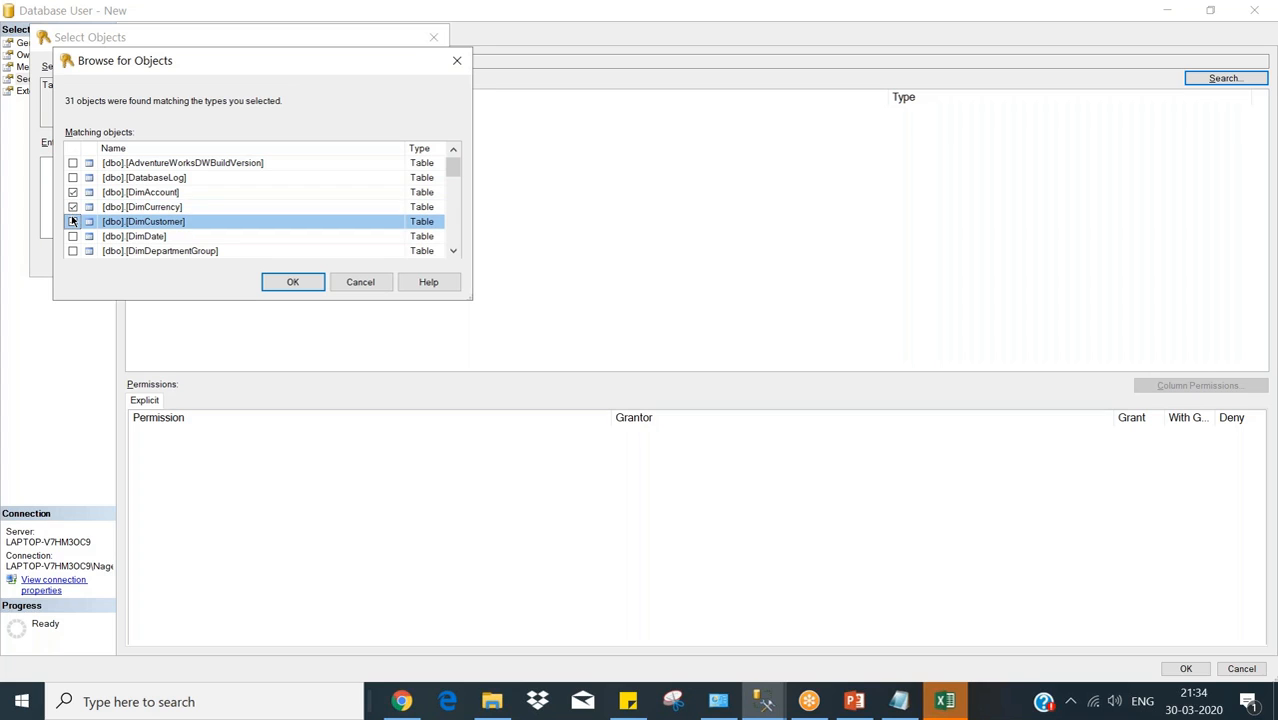
{"action": "left_click", "coordinate": [287, 283]}
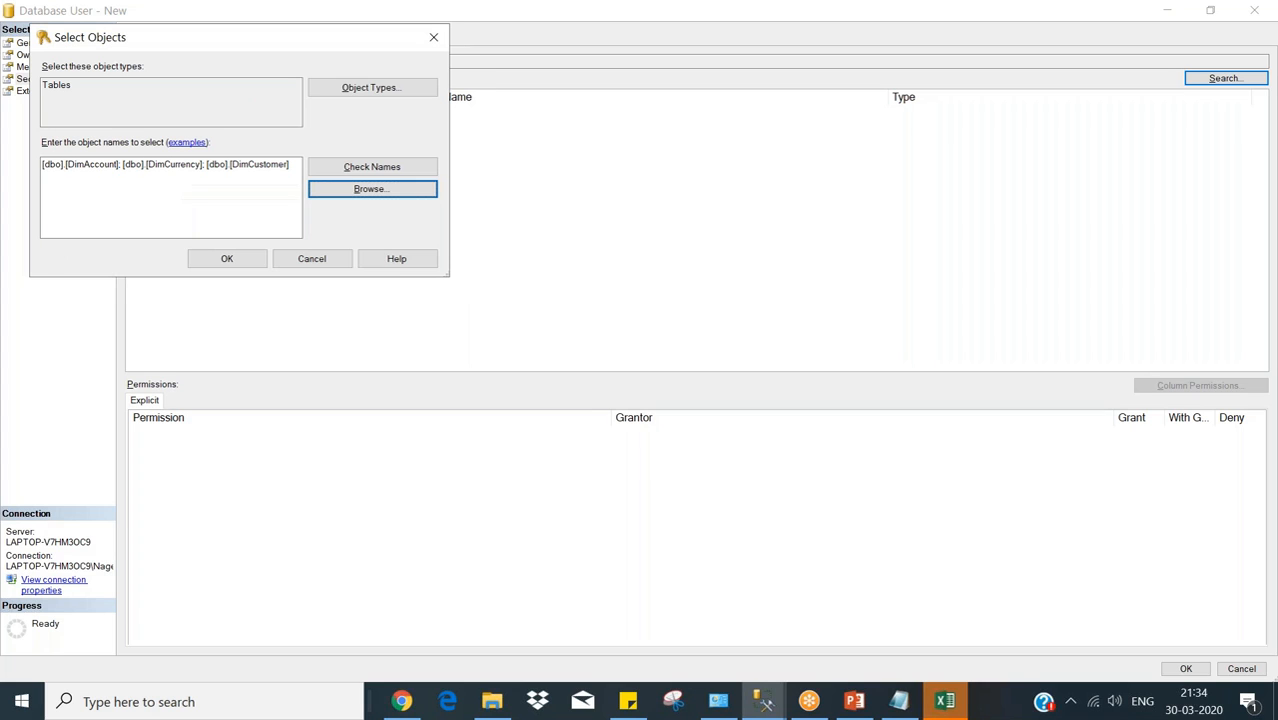
{"action": "left_click", "coordinate": [243, 262]}
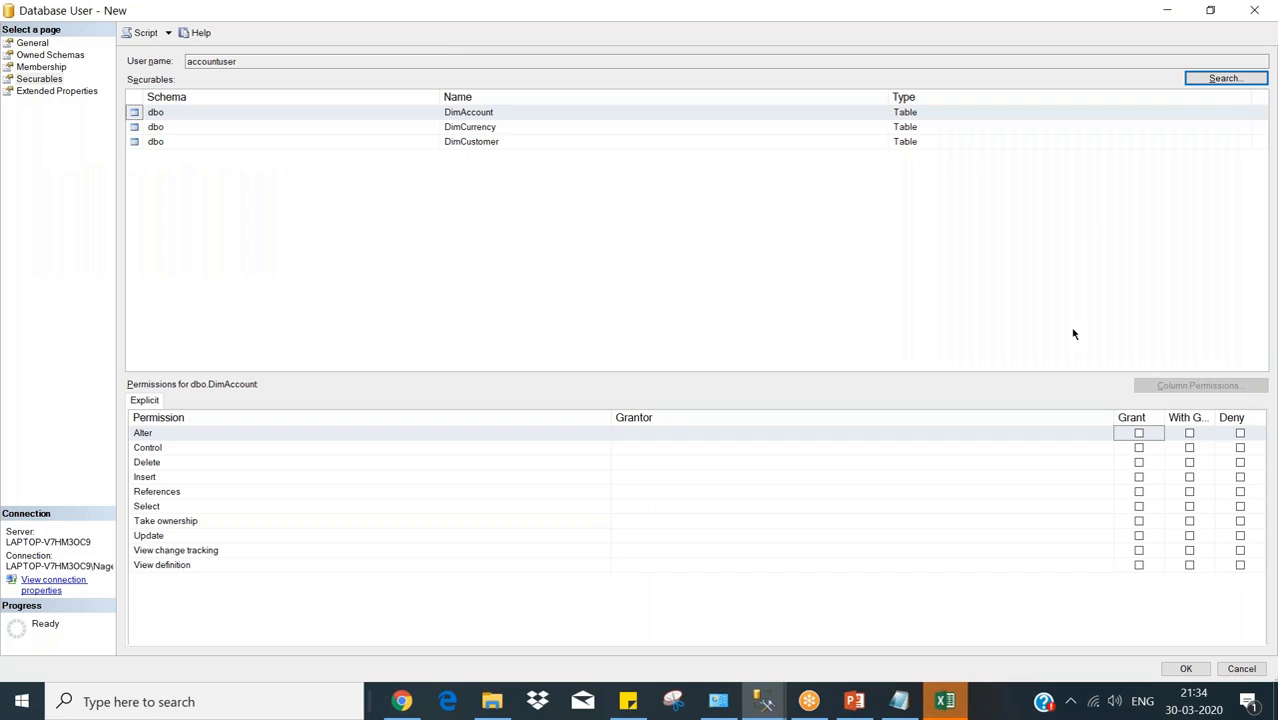
Grant the Select permission on DimAccount, DimCurrency and DimCustomer, create the user and select accountuser in the Users list.
{"action": "left_click", "coordinate": [456, 117]}
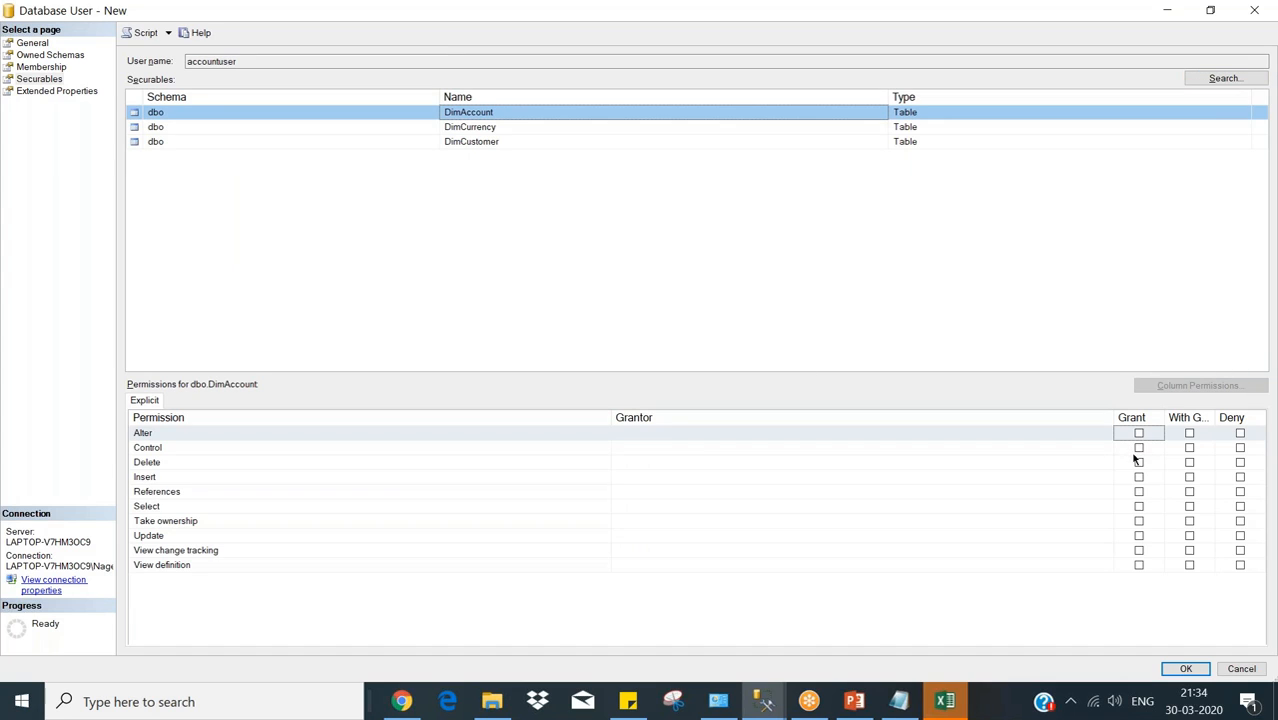
{"action": "left_click", "coordinate": [1140, 508]}
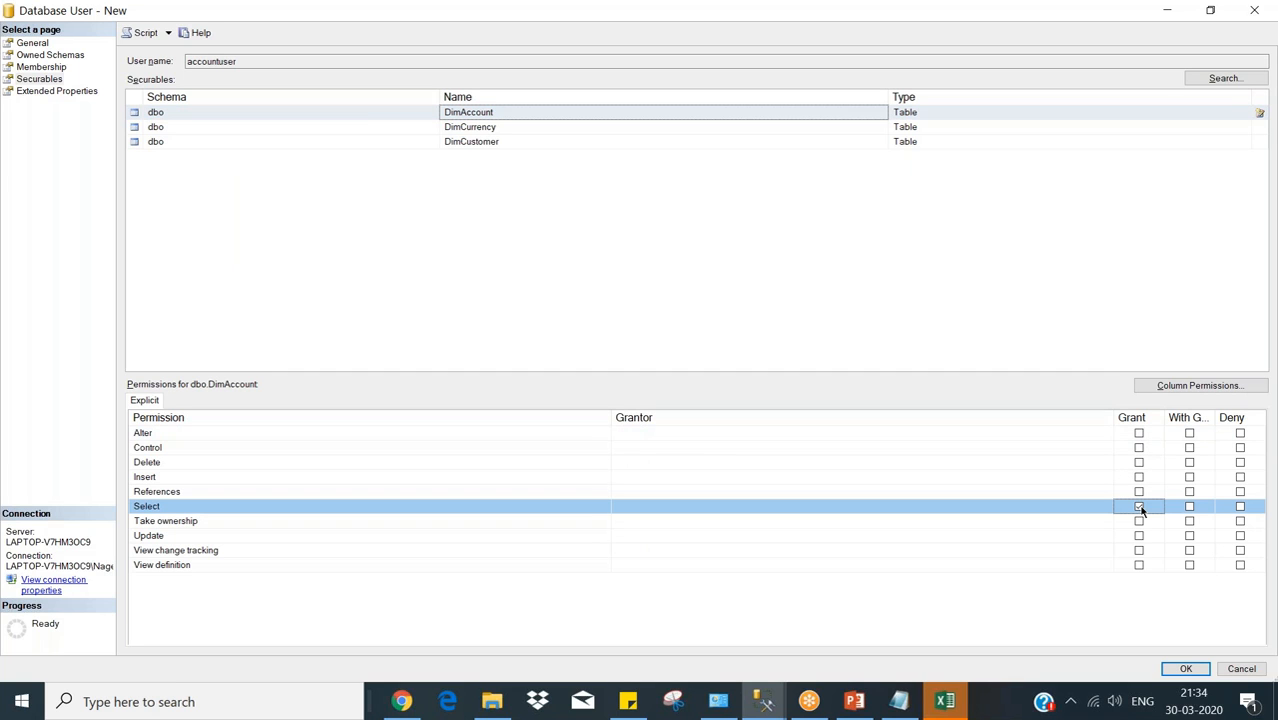
{"action": "left_click", "coordinate": [485, 128]}
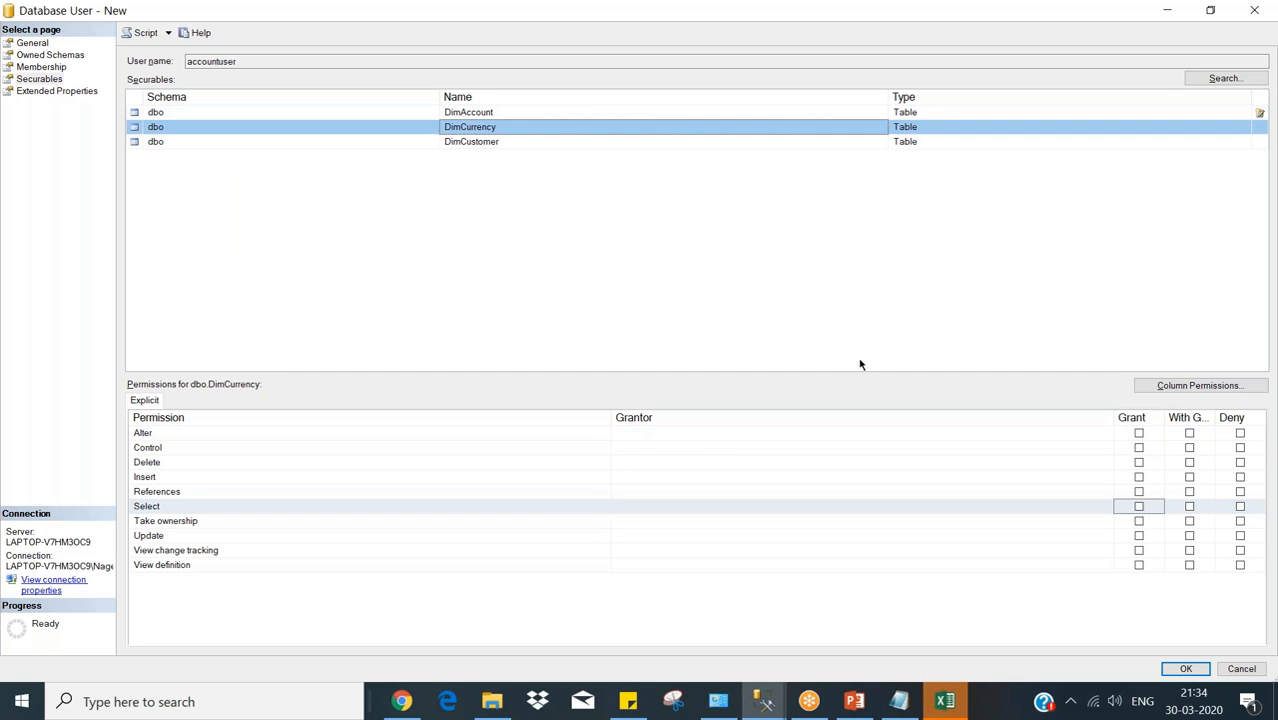
{"action": "left_click", "coordinate": [1139, 507]}
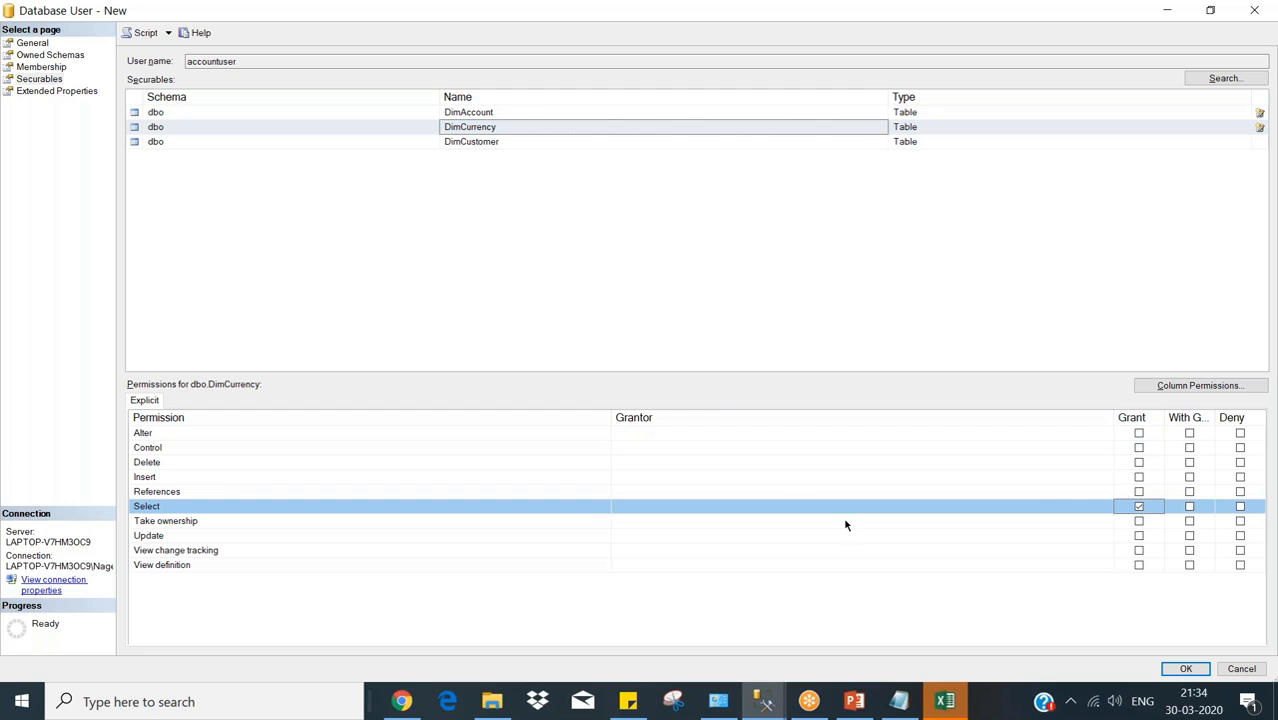
{"action": "left_click", "coordinate": [502, 143]}
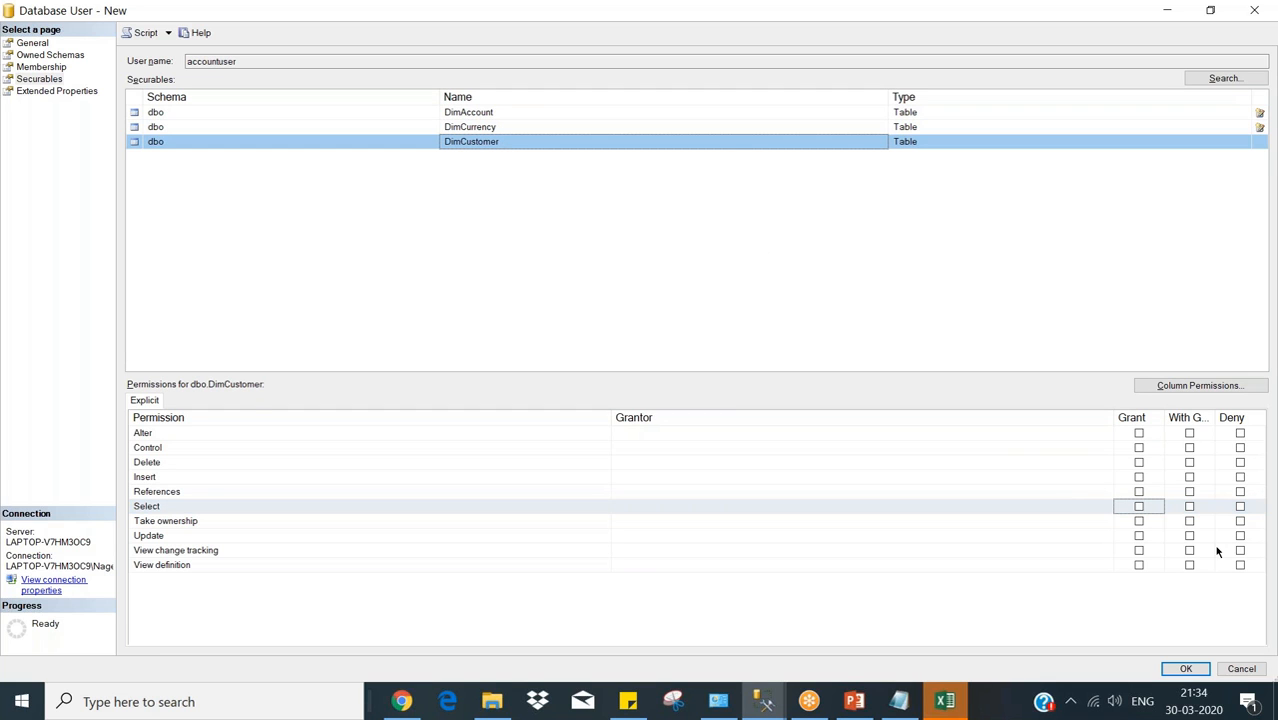
{"action": "left_click", "coordinate": [1139, 507]}
{"action": "left_click", "coordinate": [1185, 669]}
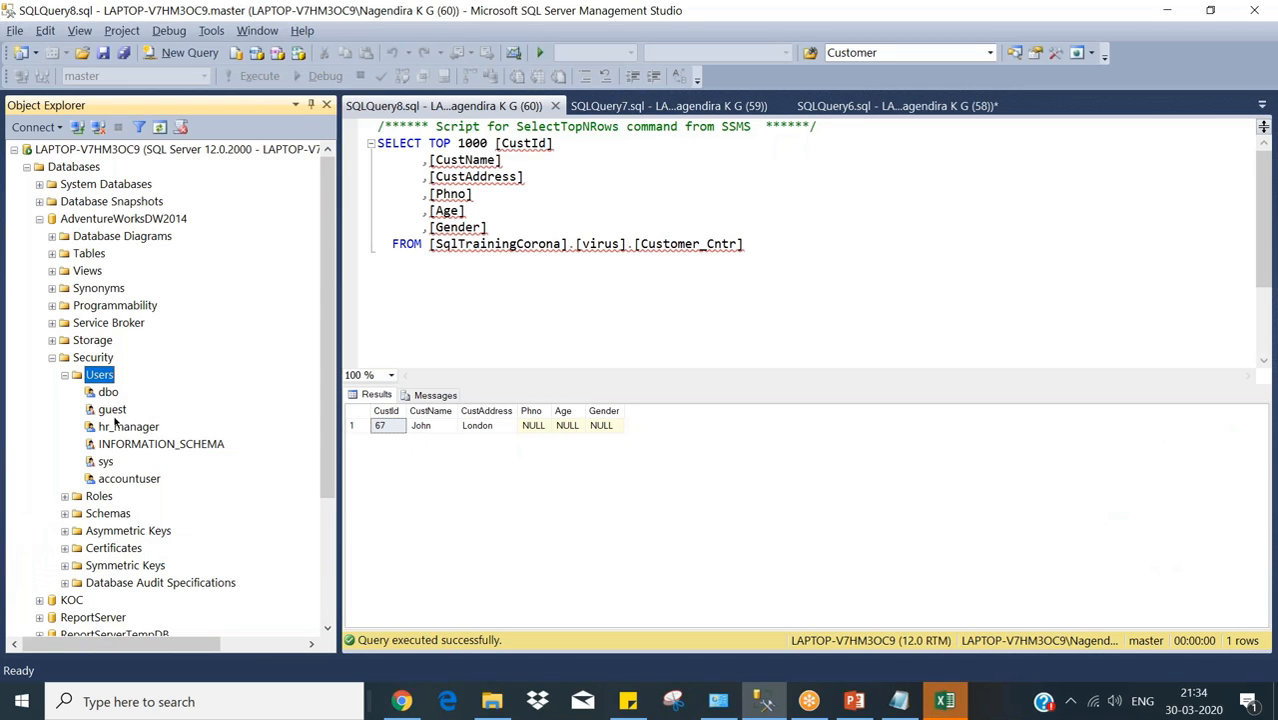
{"action": "left_click", "coordinate": [108, 480]}
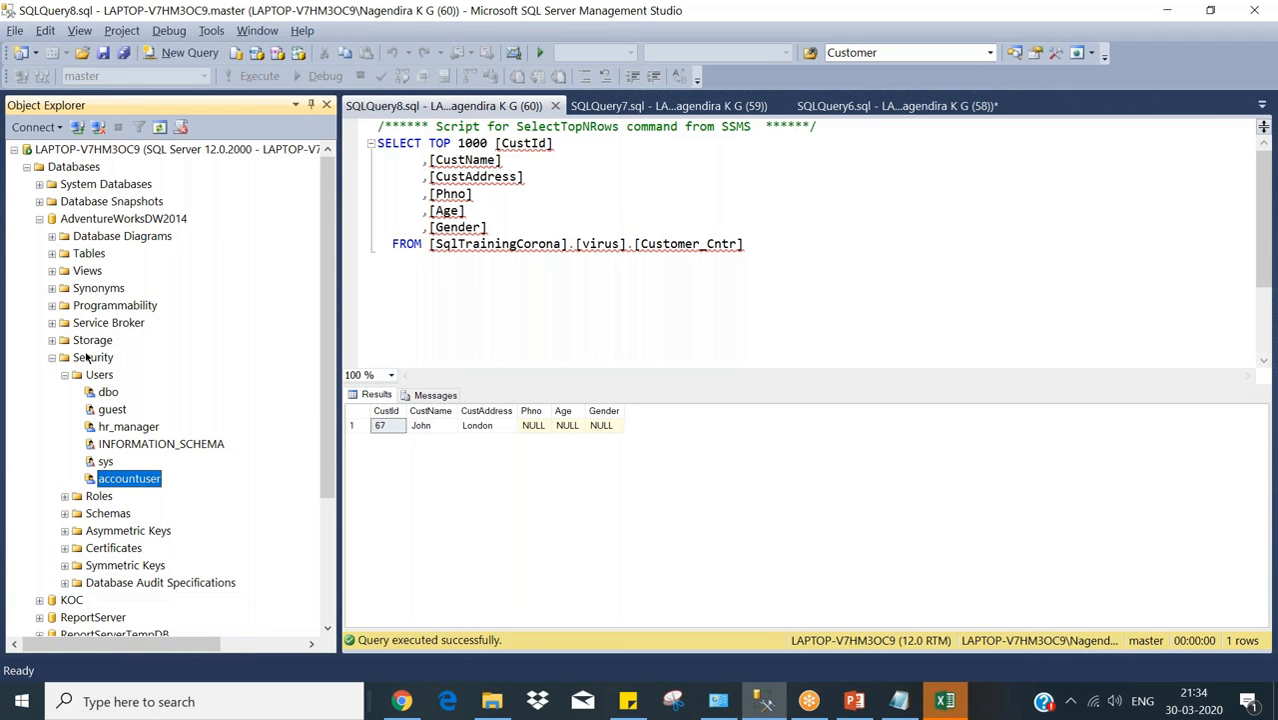
Collapse the Security folder and the whole Windows-authenticated server tree, and widen the Object Explorer to show the full connection name.
{"action": "left_click", "coordinate": [51, 358]}
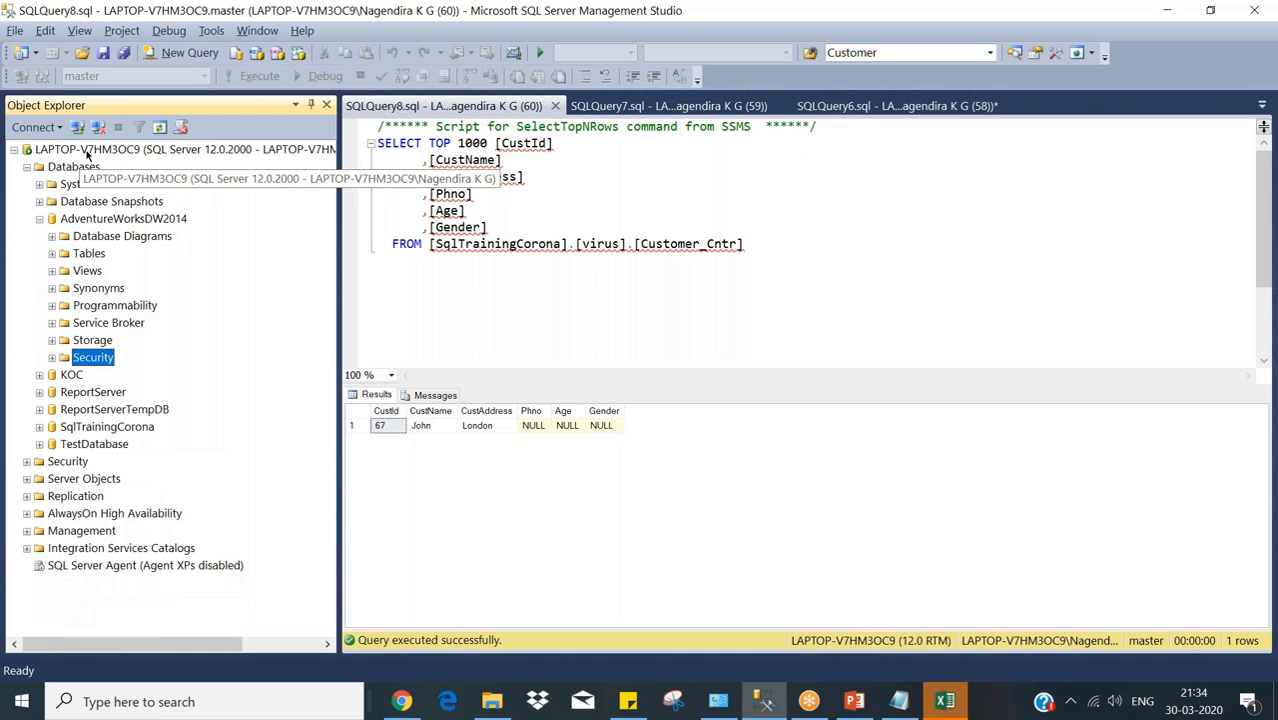
{"action": "left_click", "coordinate": [88, 151]}
{"action": "double_click", "coordinate": [88, 151]}
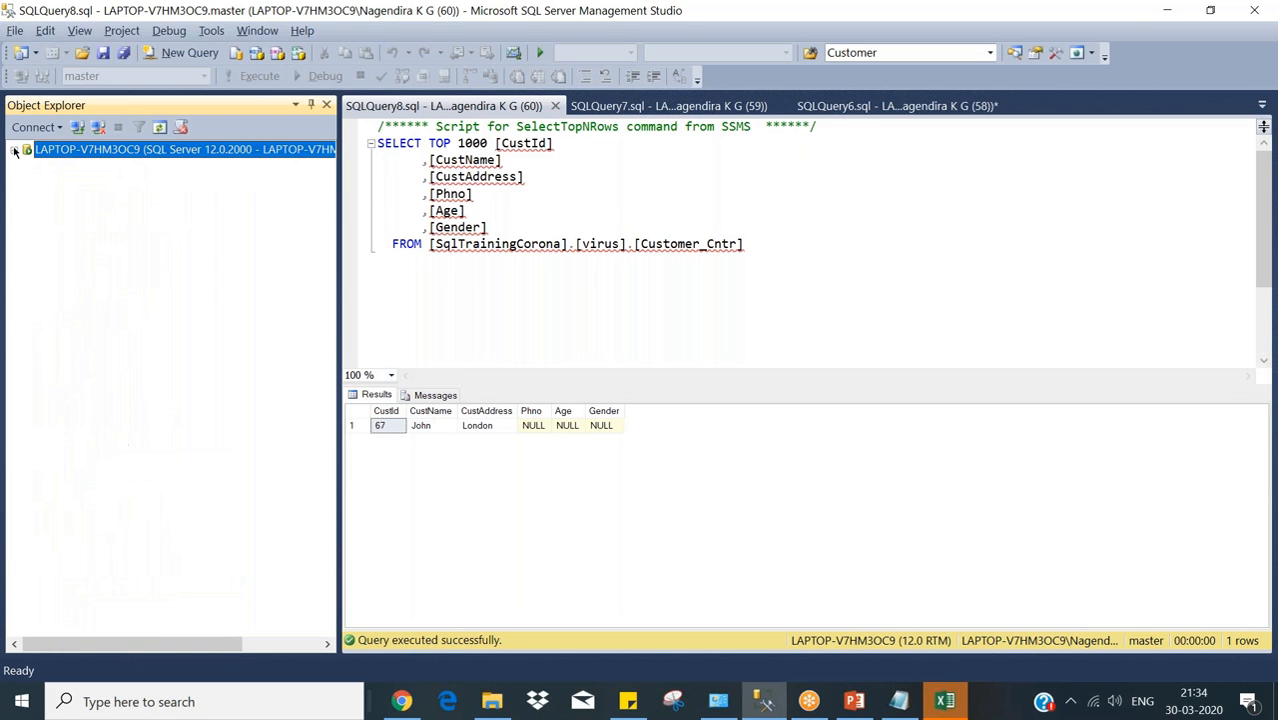
{"action": "left_click_drag", "start_coordinate": [340, 182], "coordinate": [462, 193]}
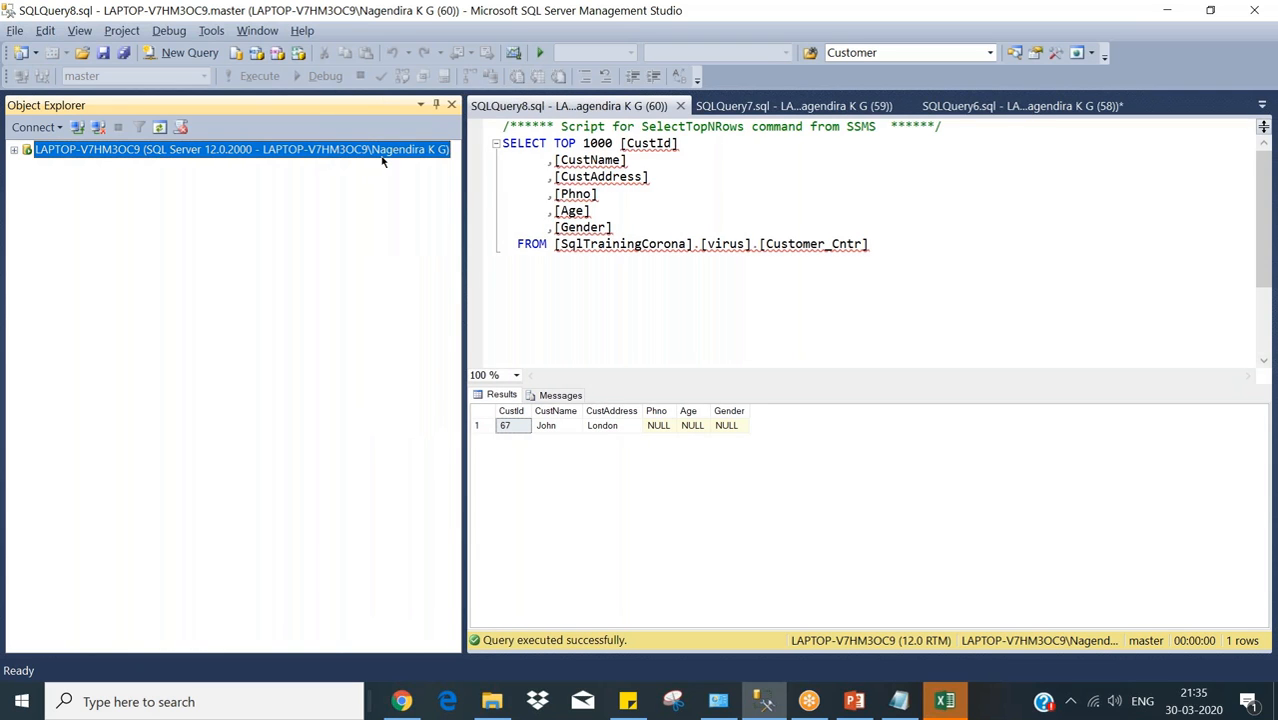
Connect to the LAPTOP-V7HM3OC9 Database Engine with SQL Server Authentication, using the login account_teamlead and the login's password.
{"action": "left_click", "coordinate": [23, 135]}
{"action": "left_click", "coordinate": [40, 148]}
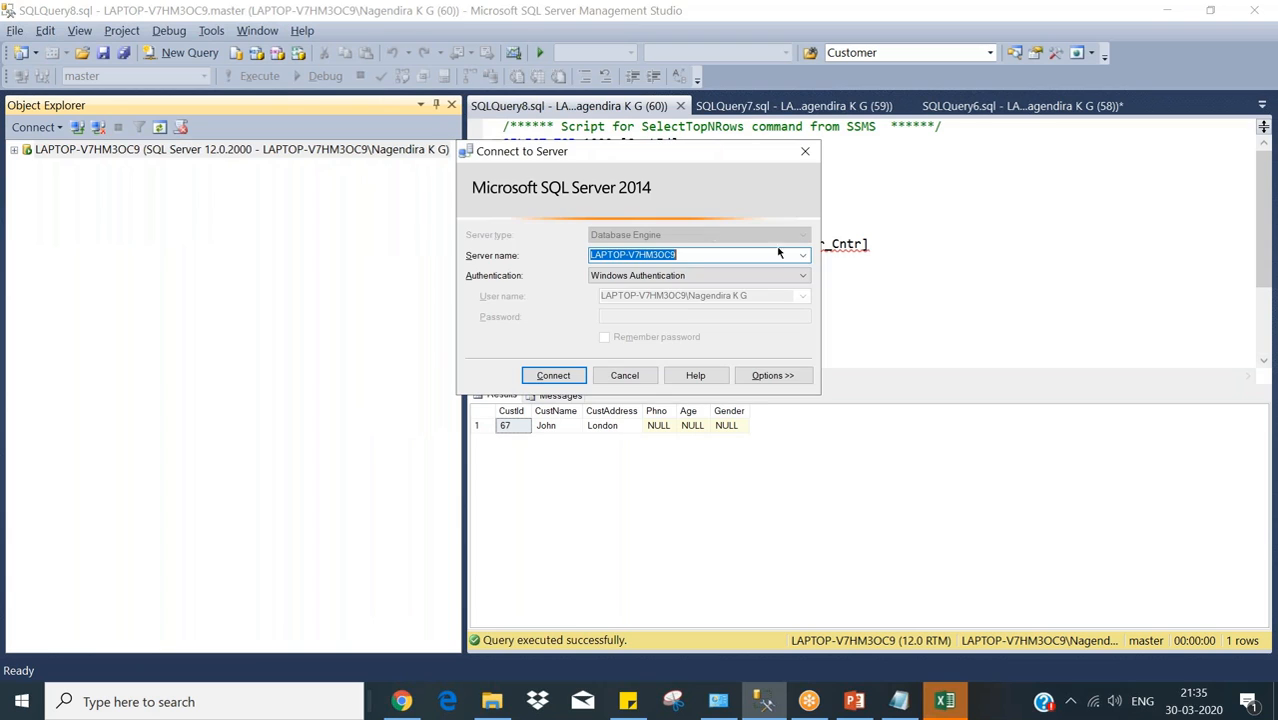
{"action": "left_click", "coordinate": [800, 275]}
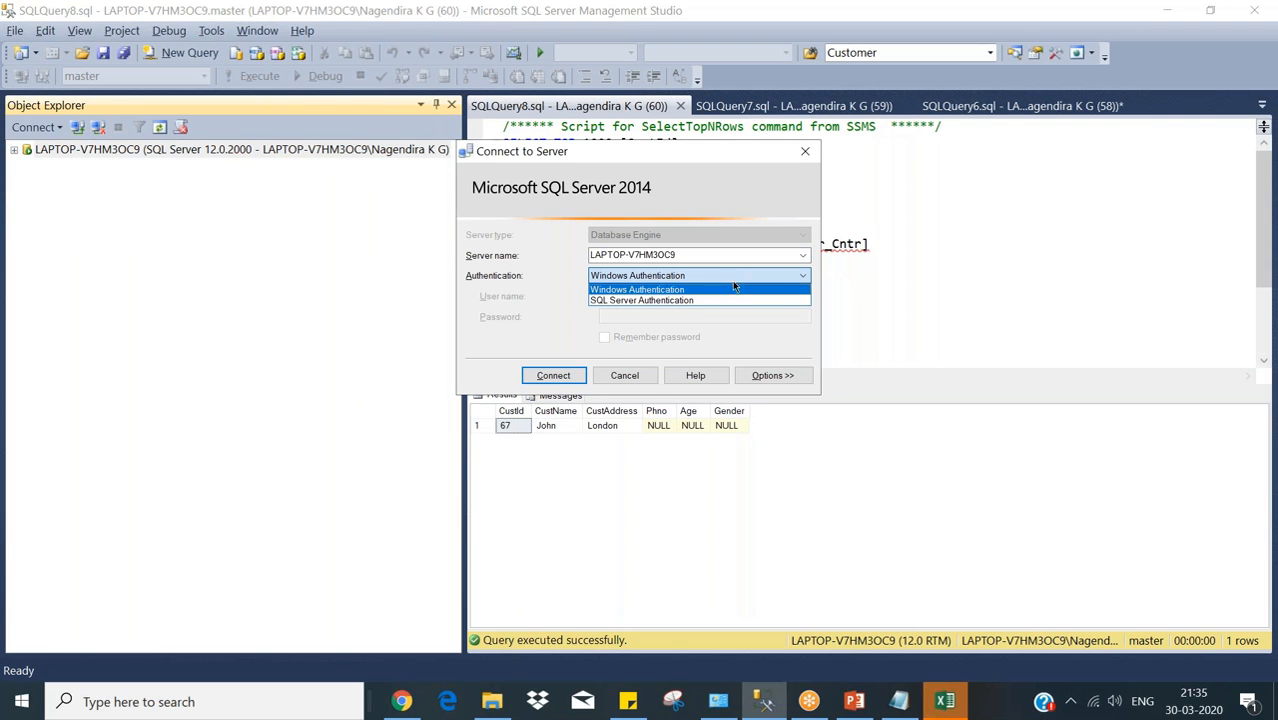
{"action": "left_click", "coordinate": [682, 301]}
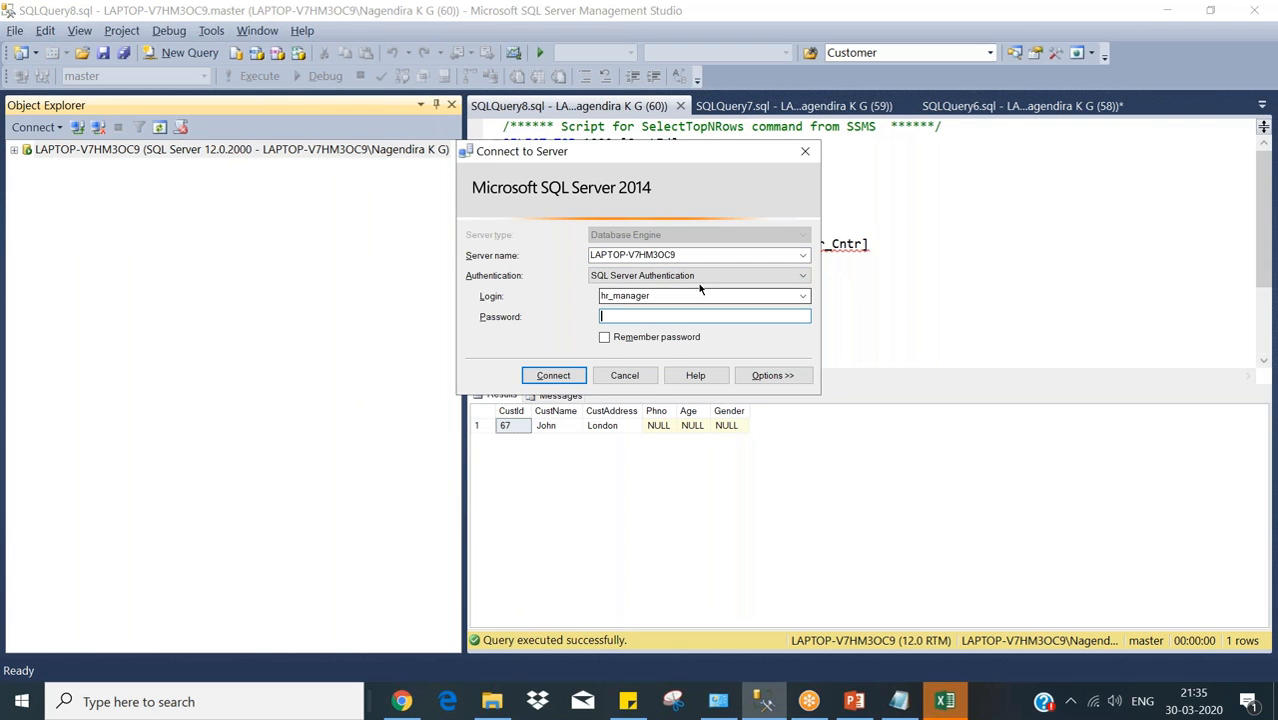
{"action": "left_click", "coordinate": [803, 297]}
{"action": "left_click", "coordinate": [803, 297]}
{"action": "type", "text": "account_teamlead"}
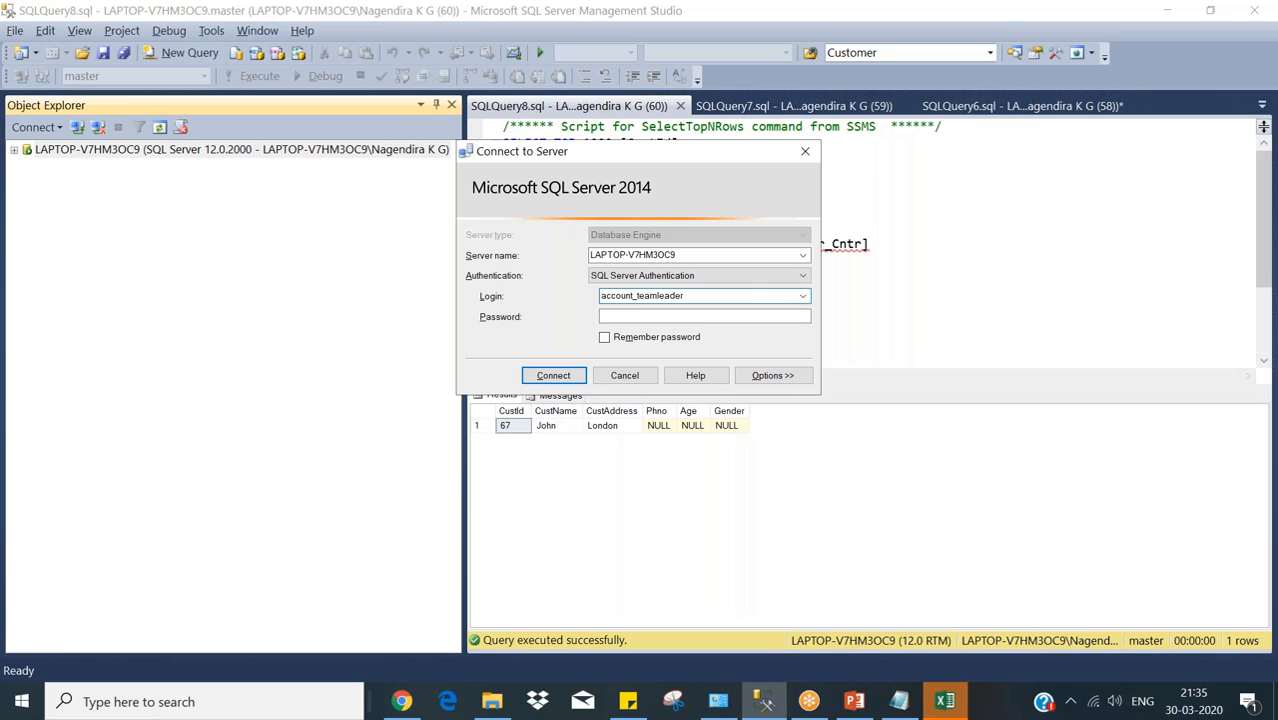
{"action": "left_click", "coordinate": [667, 318]}
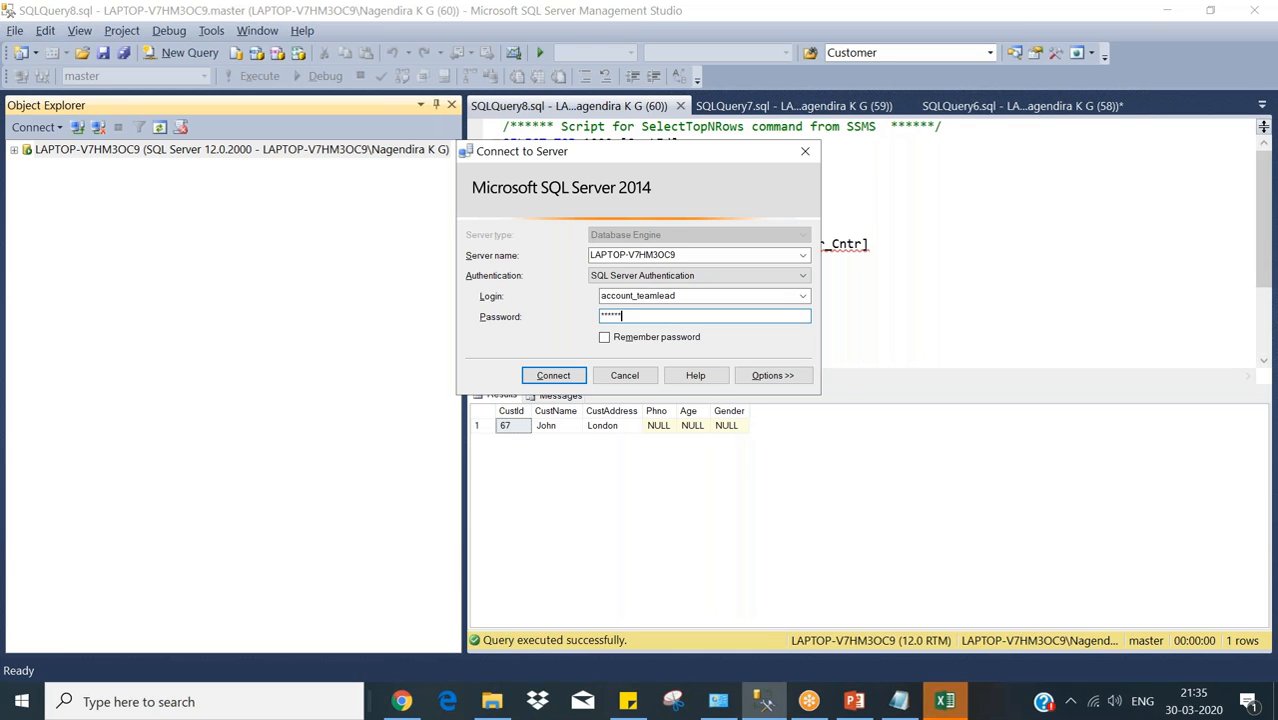
{"action": "left_click", "coordinate": [557, 375]}
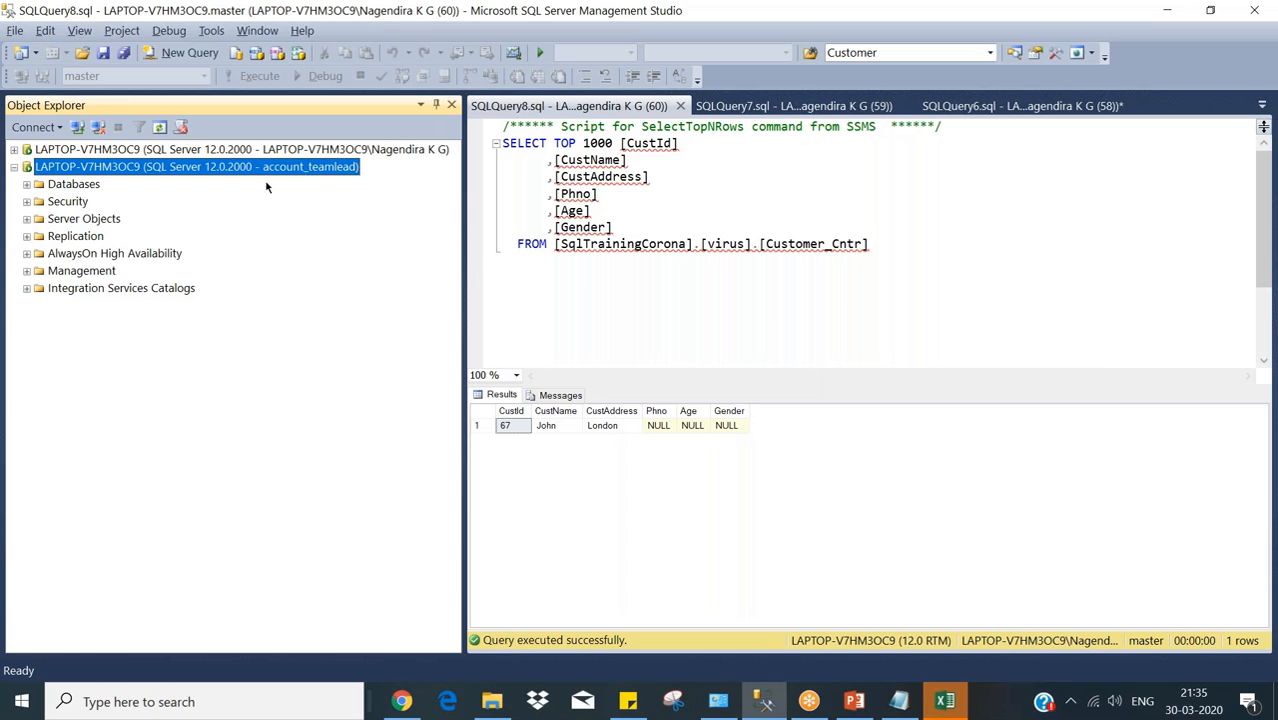
List the databases under the account_teamlead connection and try to open KOC and ReportServer.
{"action": "left_click", "coordinate": [27, 184]}
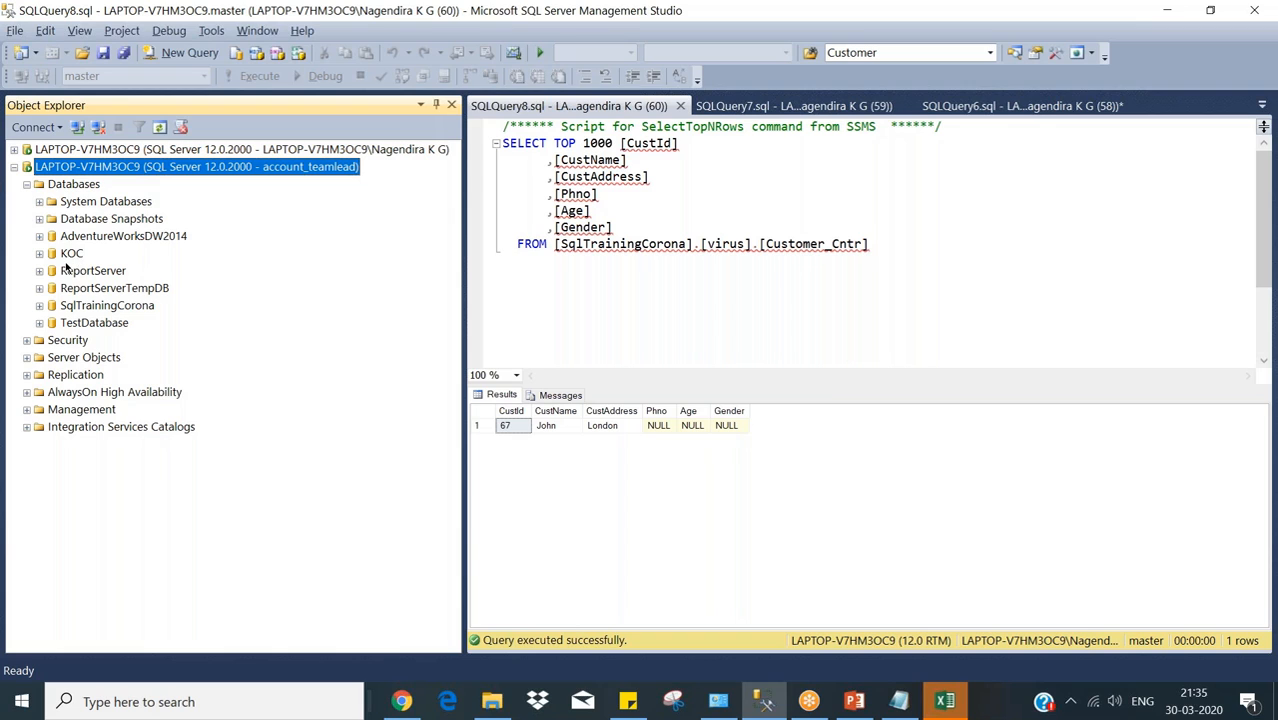
{"action": "left_click", "coordinate": [40, 253]}
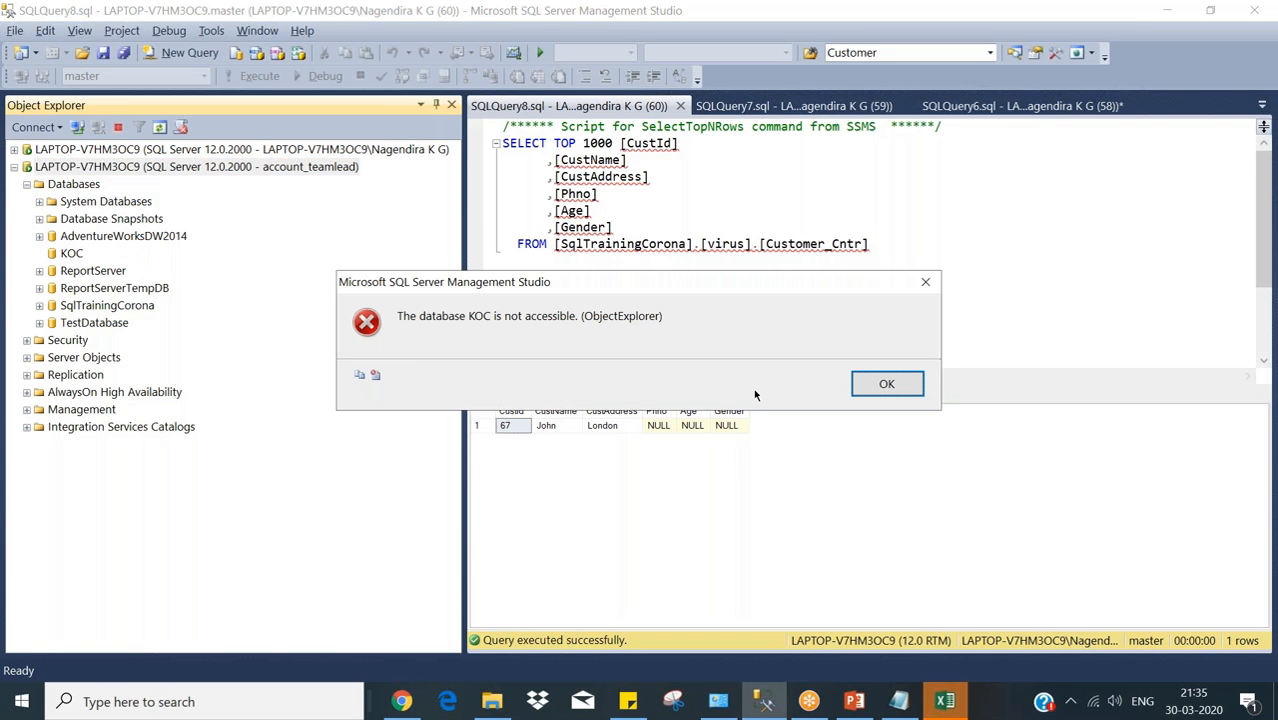
{"action": "left_click", "coordinate": [880, 390]}
{"action": "left_click", "coordinate": [38, 270]}
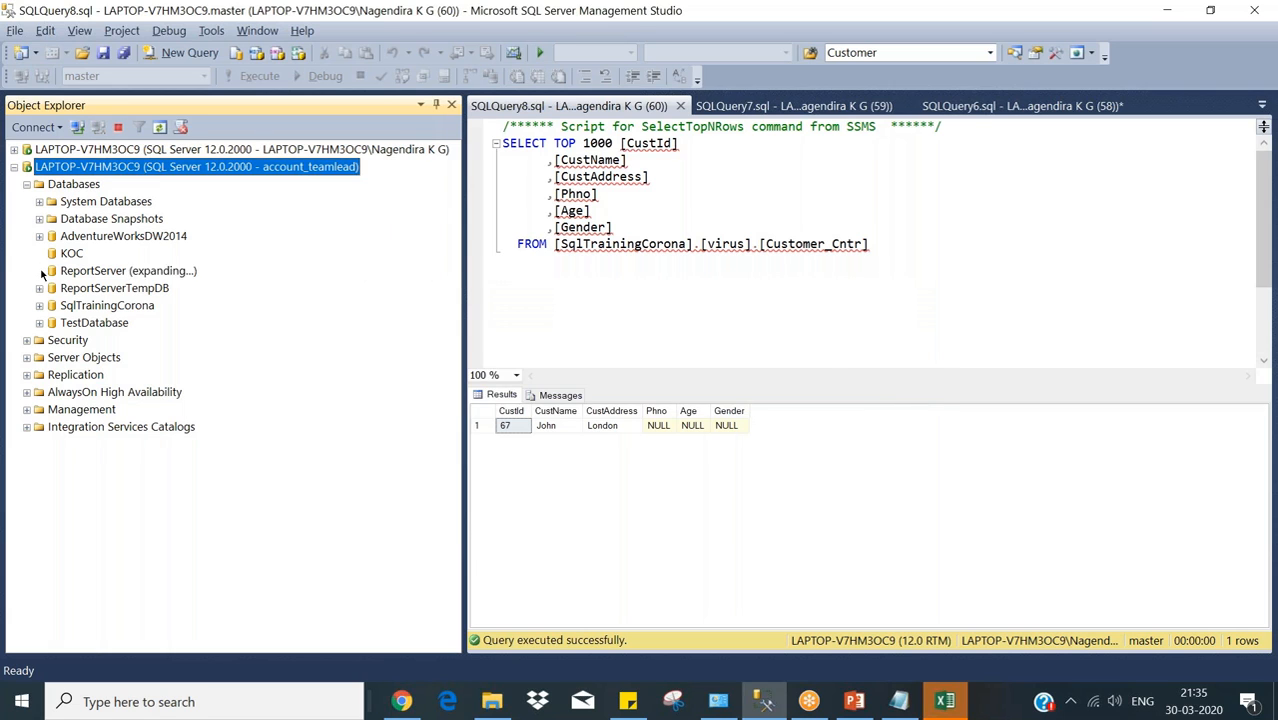
{"action": "left_click", "coordinate": [882, 389]}
Expand AdventureWorksDW2014 and its Tables folder under the account_teamlead connection to check which tables this login can see.
{"action": "left_click", "coordinate": [40, 237]}
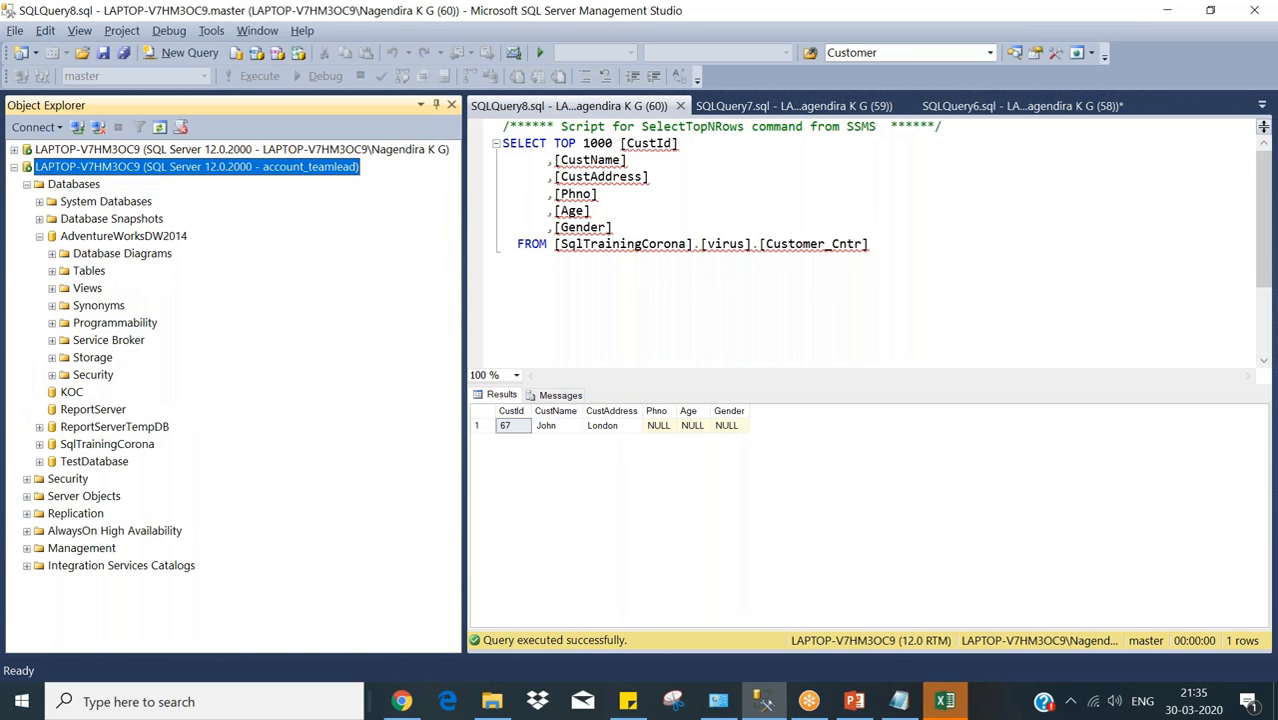
{"action": "left_click", "coordinate": [76, 238]}
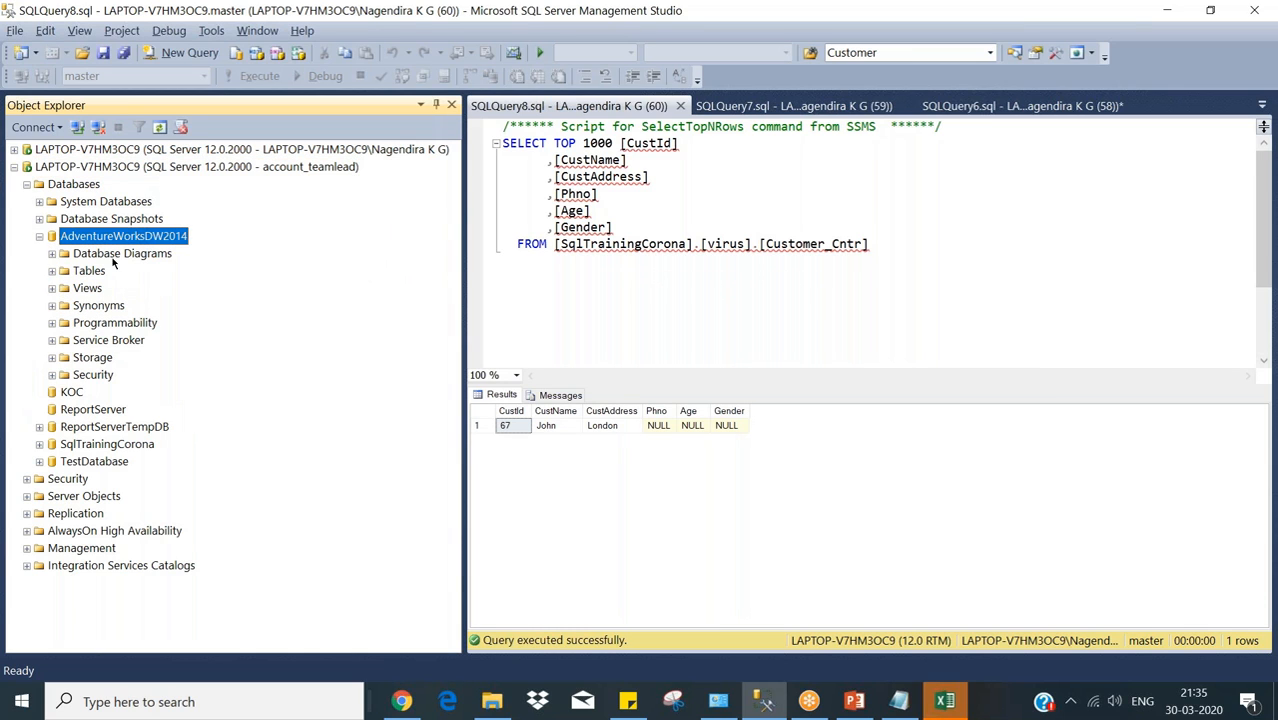
{"action": "left_click", "coordinate": [51, 272]}
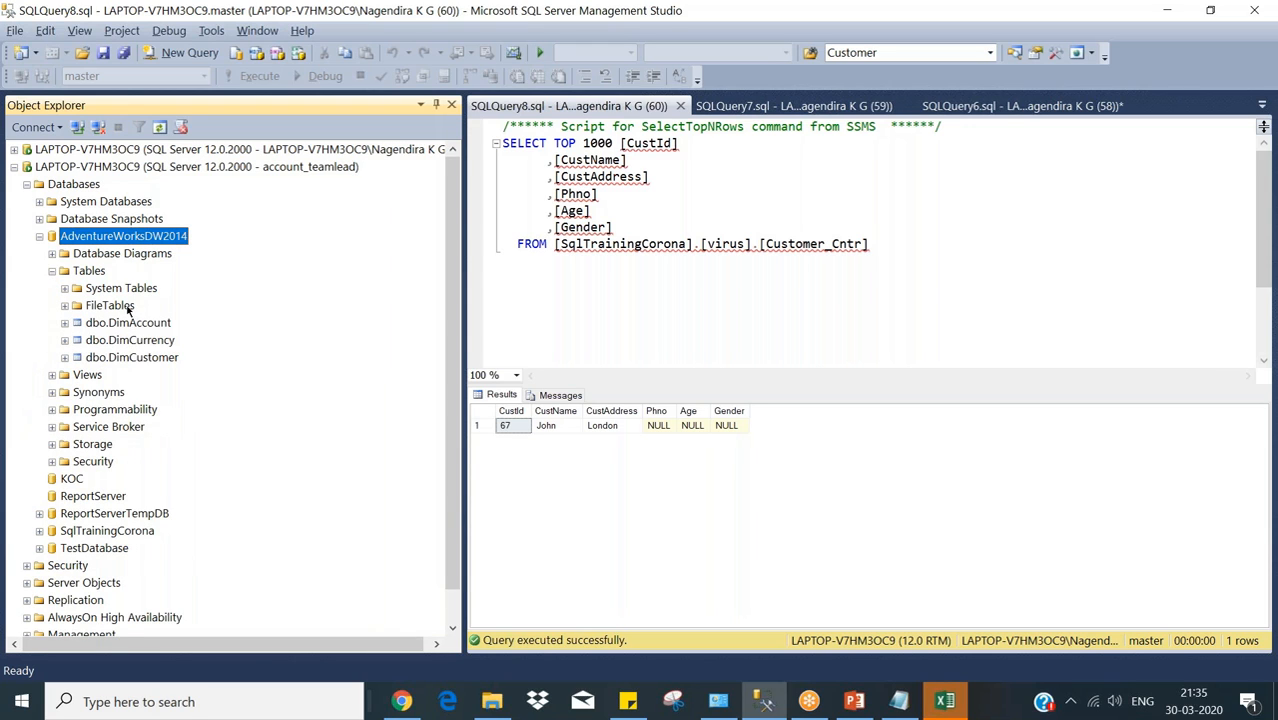
Compare with the full AdventureWorksDW2014 table list under the Windows-authenticated connection, and collapse that connection's tree again.
{"action": "left_click", "coordinate": [15, 168]}
{"action": "left_click", "coordinate": [14, 149]}
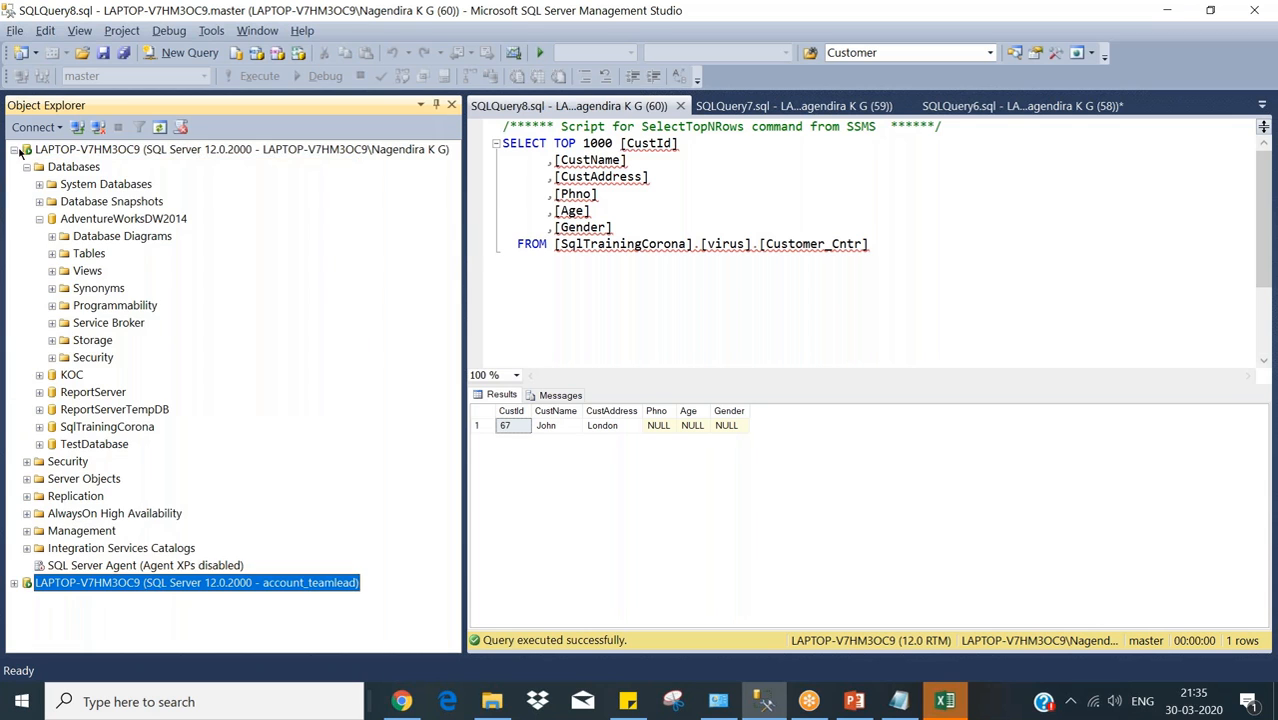
{"action": "left_click", "coordinate": [100, 150]}
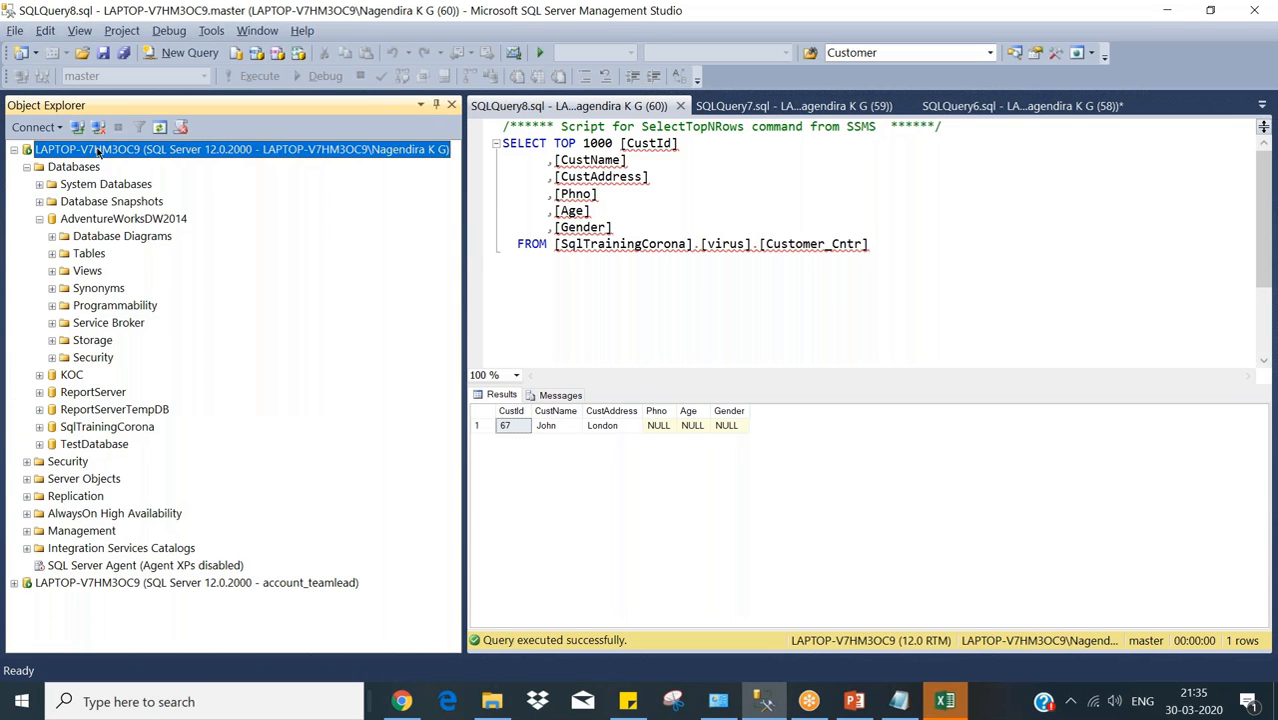
{"action": "left_click", "coordinate": [52, 255]}
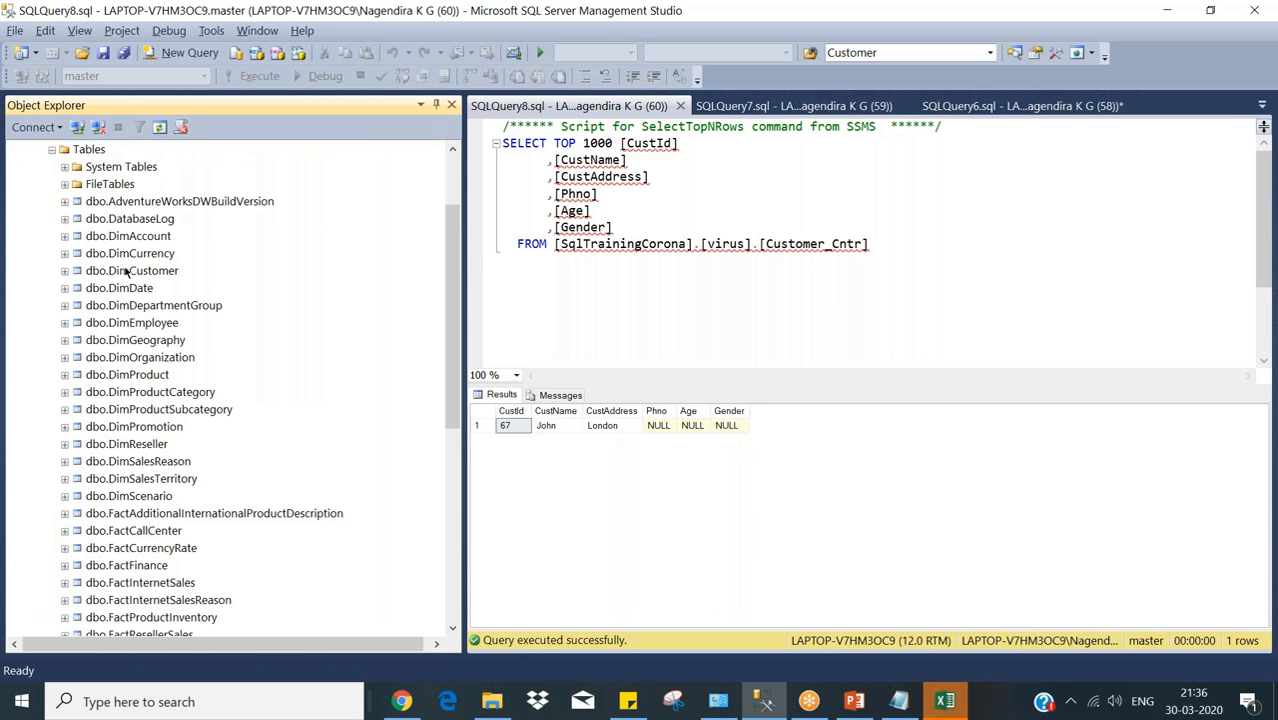
{"action": "left_click", "coordinate": [146, 205]}
{"action": "scroll", "coordinate": [456, 199], "scroll_direction": "up", "scroll_amount": 1}
{"action": "scroll", "coordinate": [456, 199], "scroll_direction": "up", "scroll_amount": 1}
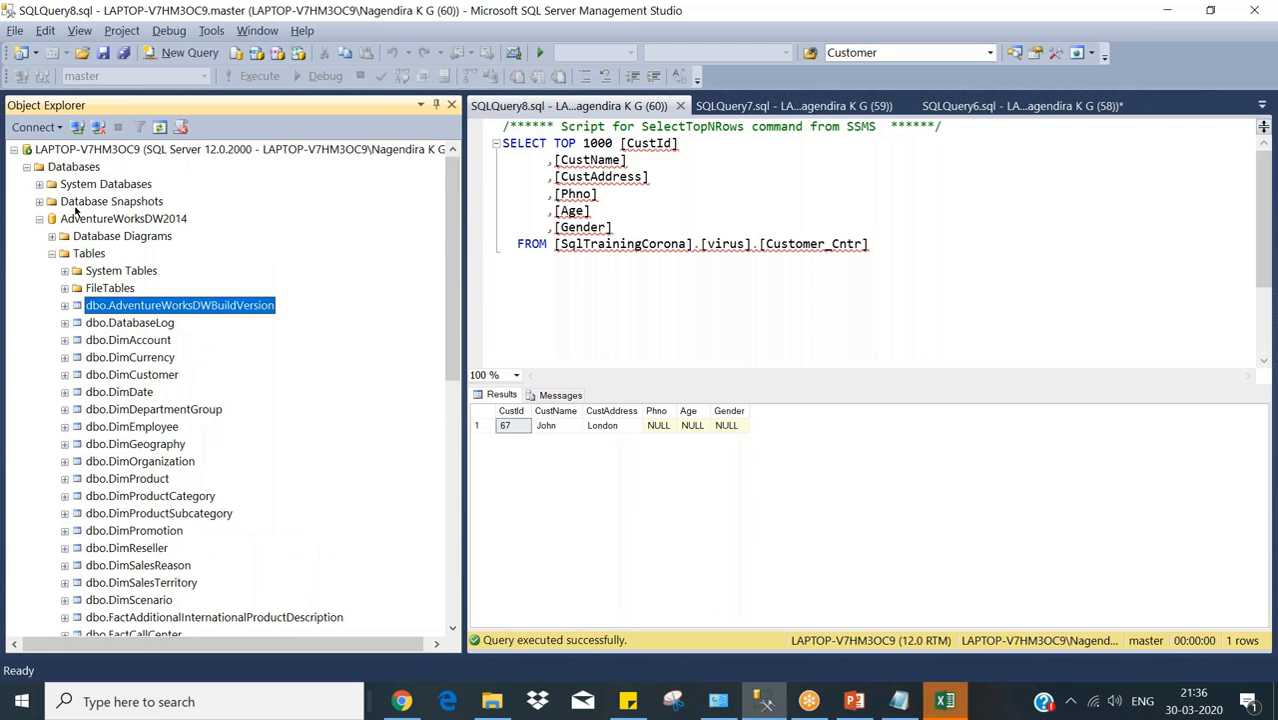
{"action": "left_click", "coordinate": [52, 253]}
{"action": "left_click", "coordinate": [40, 218]}
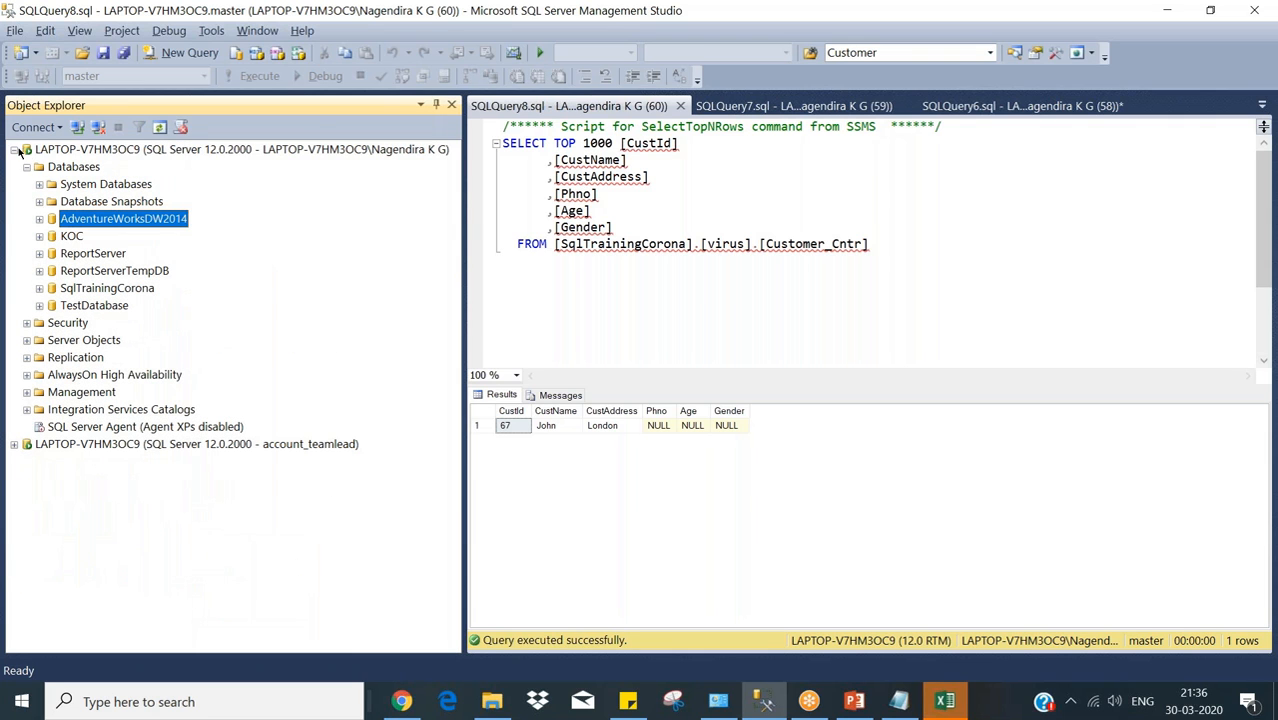
{"action": "left_click", "coordinate": [16, 149]}
Select the top 1000 rows of dbo.DimAccount through the account_teamlead connection.
{"action": "left_click", "coordinate": [308, 168]}
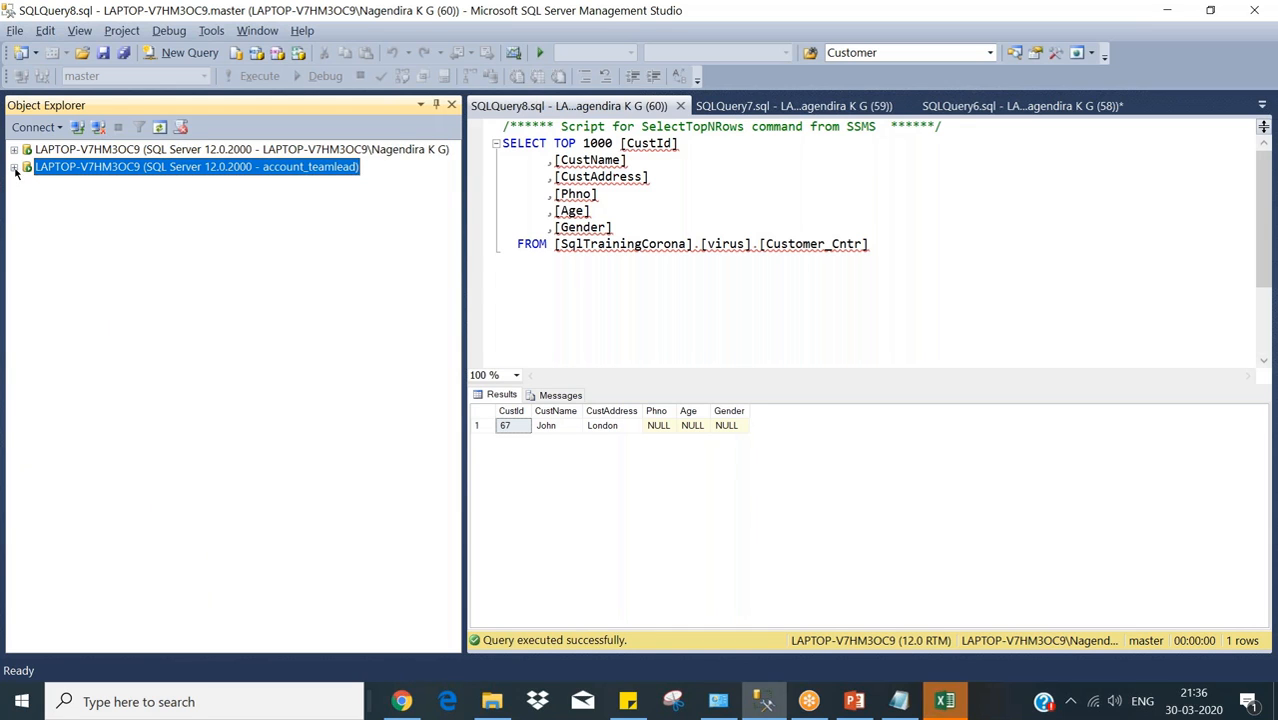
{"action": "left_click", "coordinate": [14, 167]}
{"action": "left_click", "coordinate": [126, 310]}
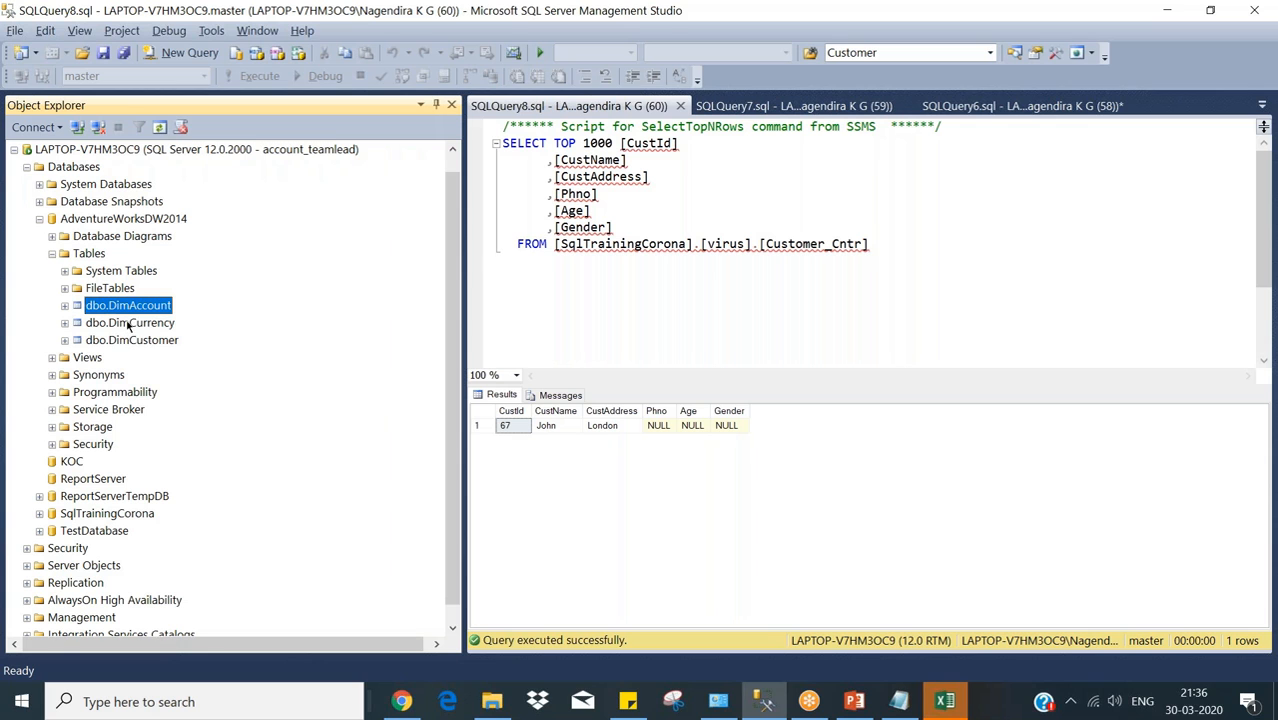
{"action": "right_click", "coordinate": [128, 310]}
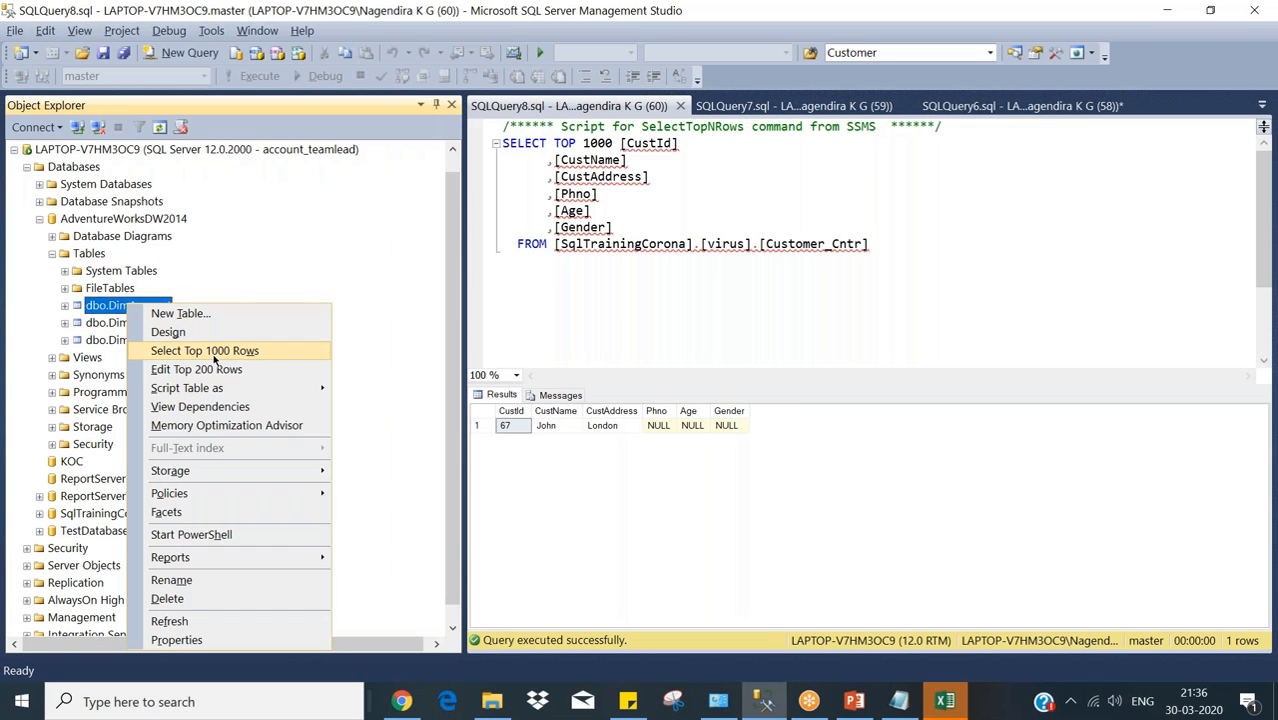
{"action": "left_click", "coordinate": [204, 350]}
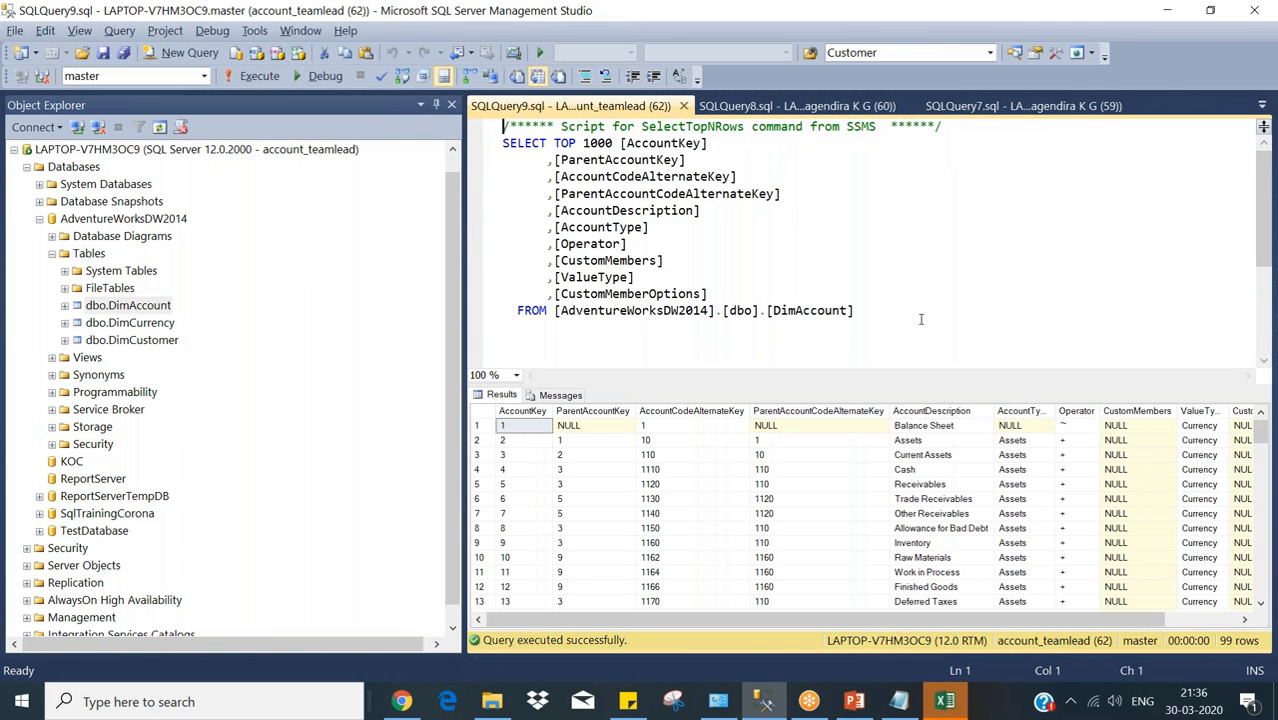
Add the statement "delete from [AdventureWorksDW2014].[dbo].[DimAccount]" below the SELECT query, reusing the table name from its FROM clause.
{"action": "left_click", "coordinate": [853, 316]}
{"action": "key", "text": "Return"}
{"action": "key", "text": "Return"}
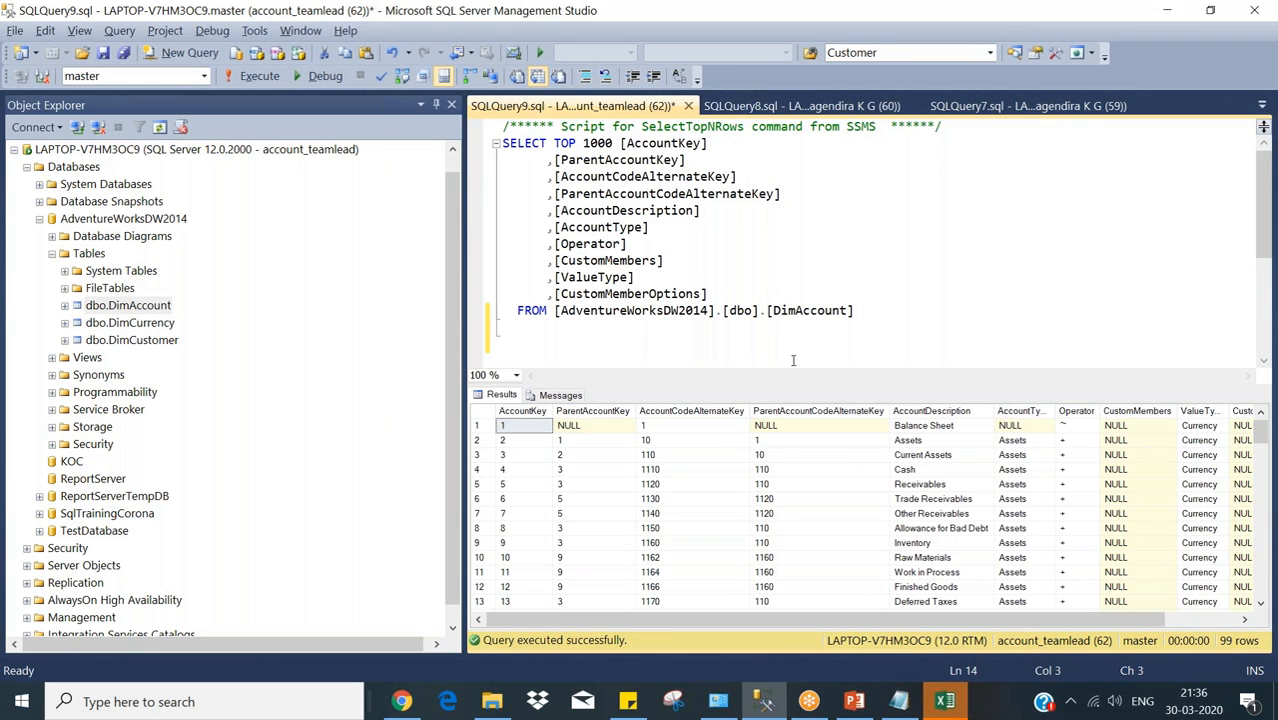
{"action": "type", "text": "delete fromm"}
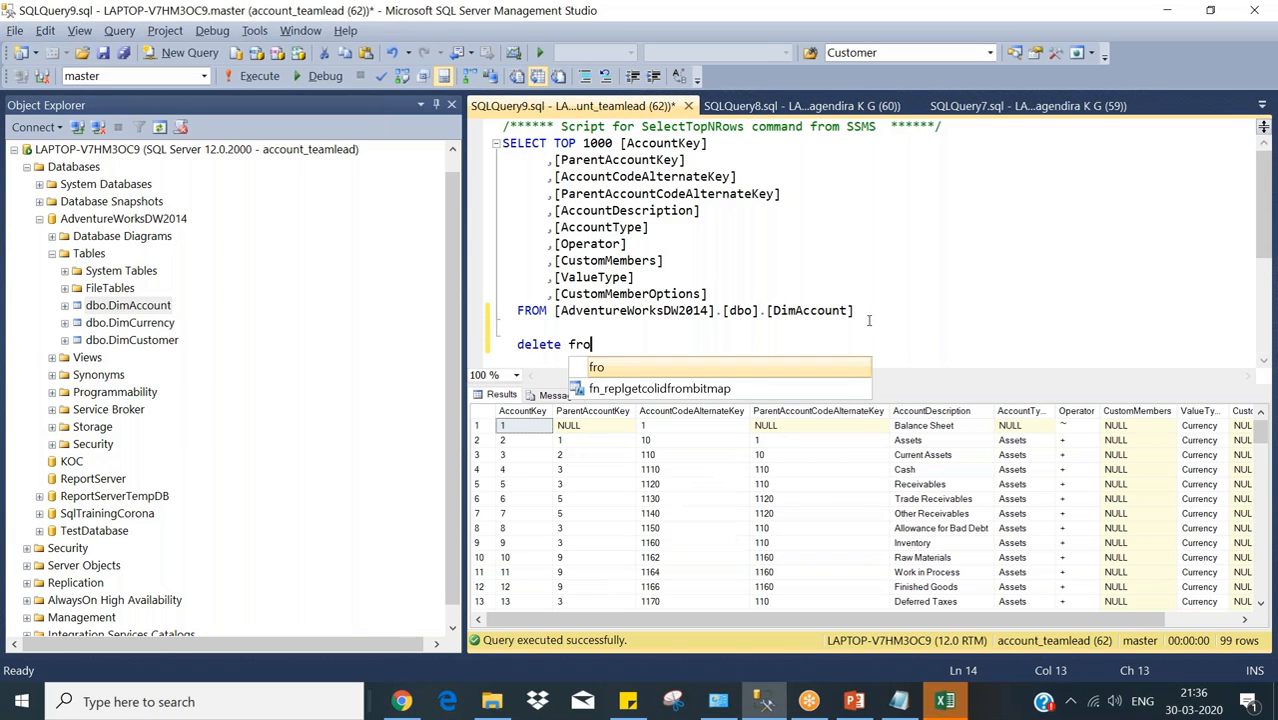
{"action": "key", "text": "BackSpace"}
{"action": "key", "text": "BackSpace"}
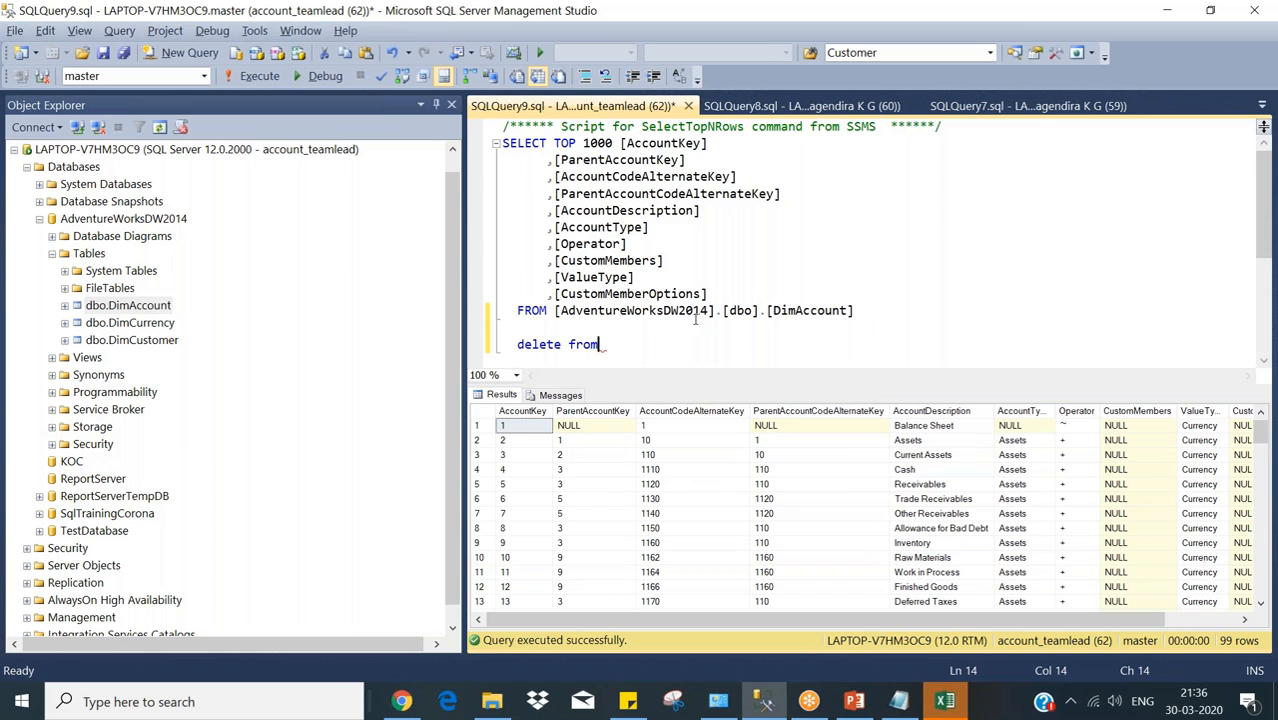
{"action": "left_click_drag", "start_coordinate": [555, 311], "coordinate": [877, 306]}
{"action": "key", "text": "ctrl+c"}
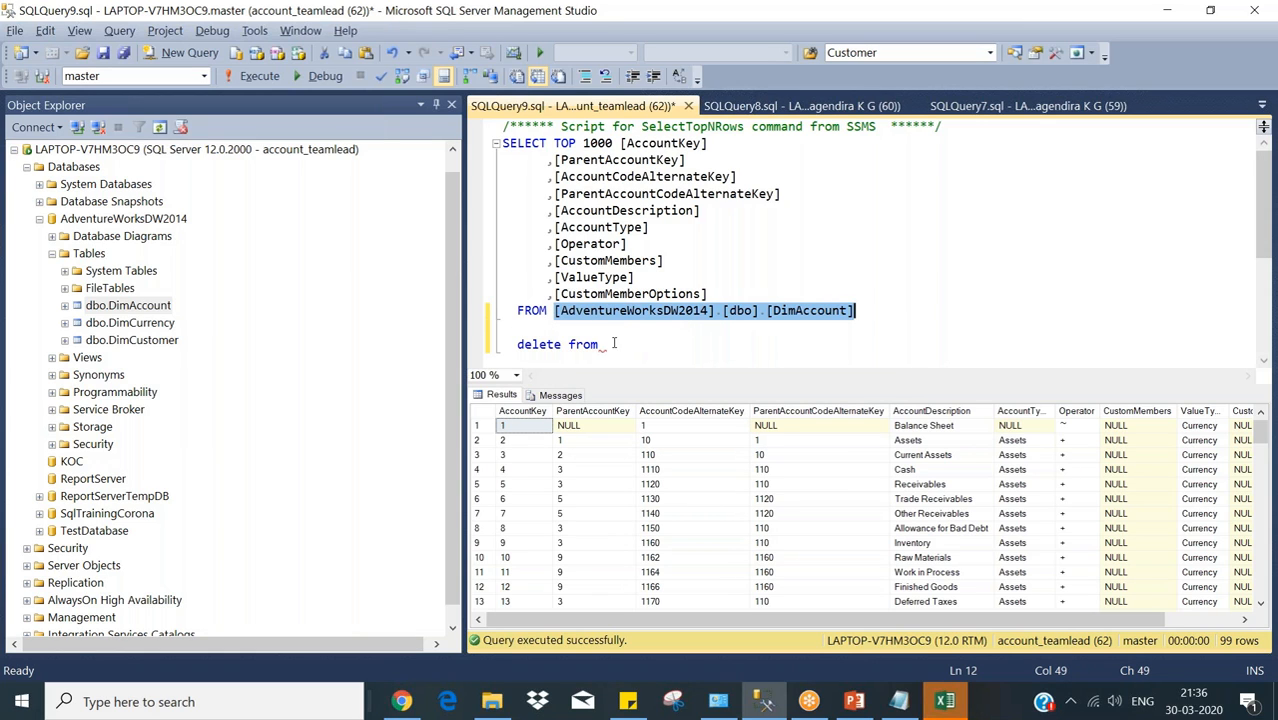
{"action": "left_click", "coordinate": [614, 345]}
{"action": "key", "text": "ctrl+v"}
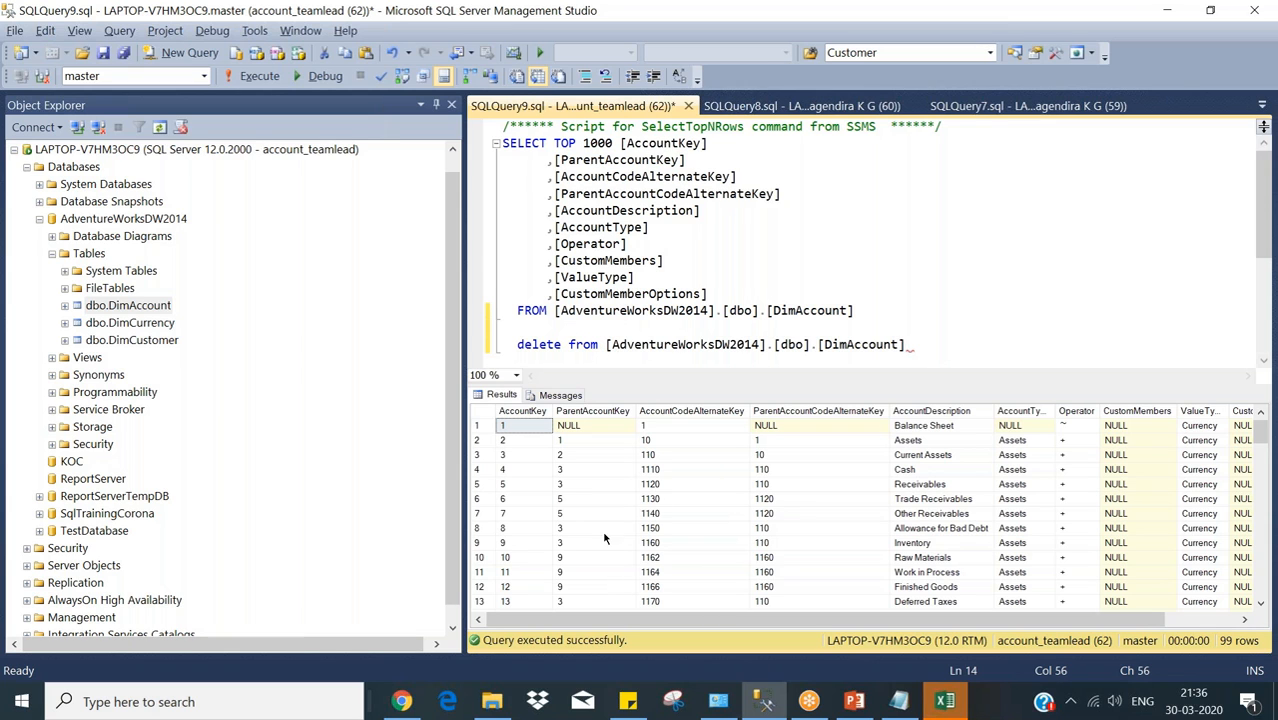
Auto-hide the Object Explorer and execute only the delete statement on DimAccount to test the login's permission.
{"action": "left_click", "coordinate": [436, 104]}
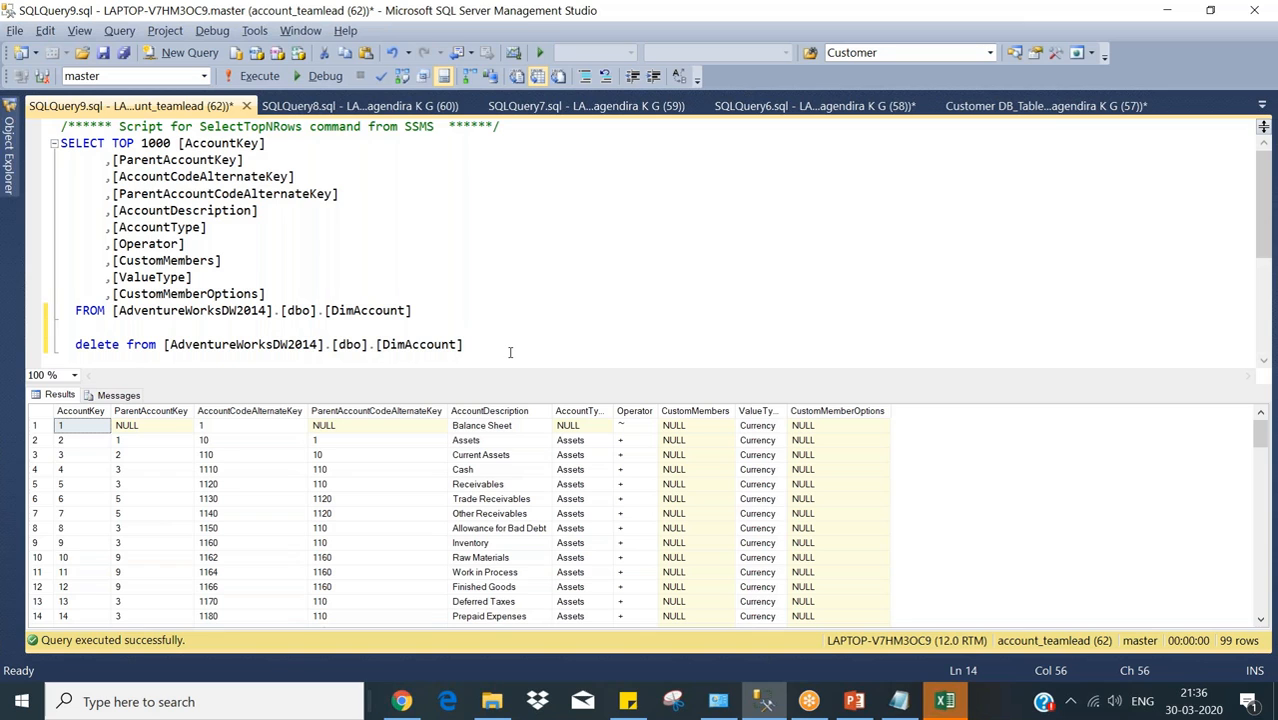
{"action": "left_click_drag", "start_coordinate": [508, 355], "coordinate": [491, 331]}
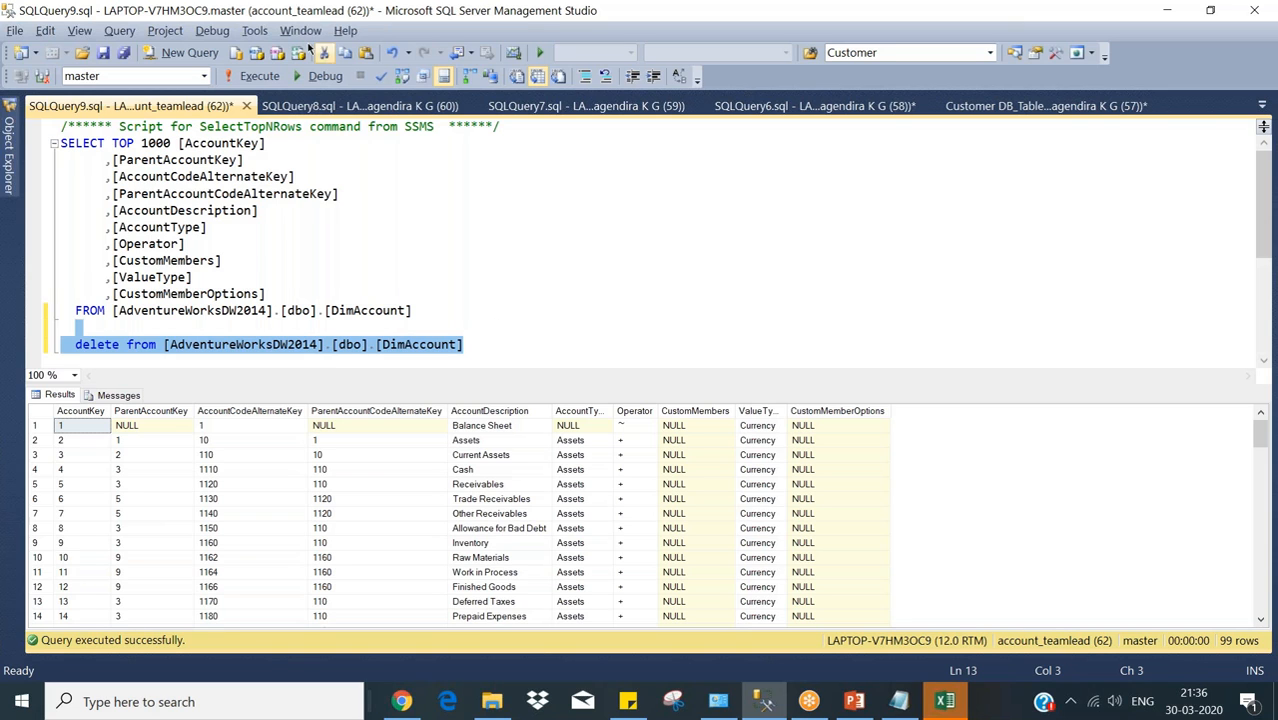
{"action": "left_click", "coordinate": [258, 77]}
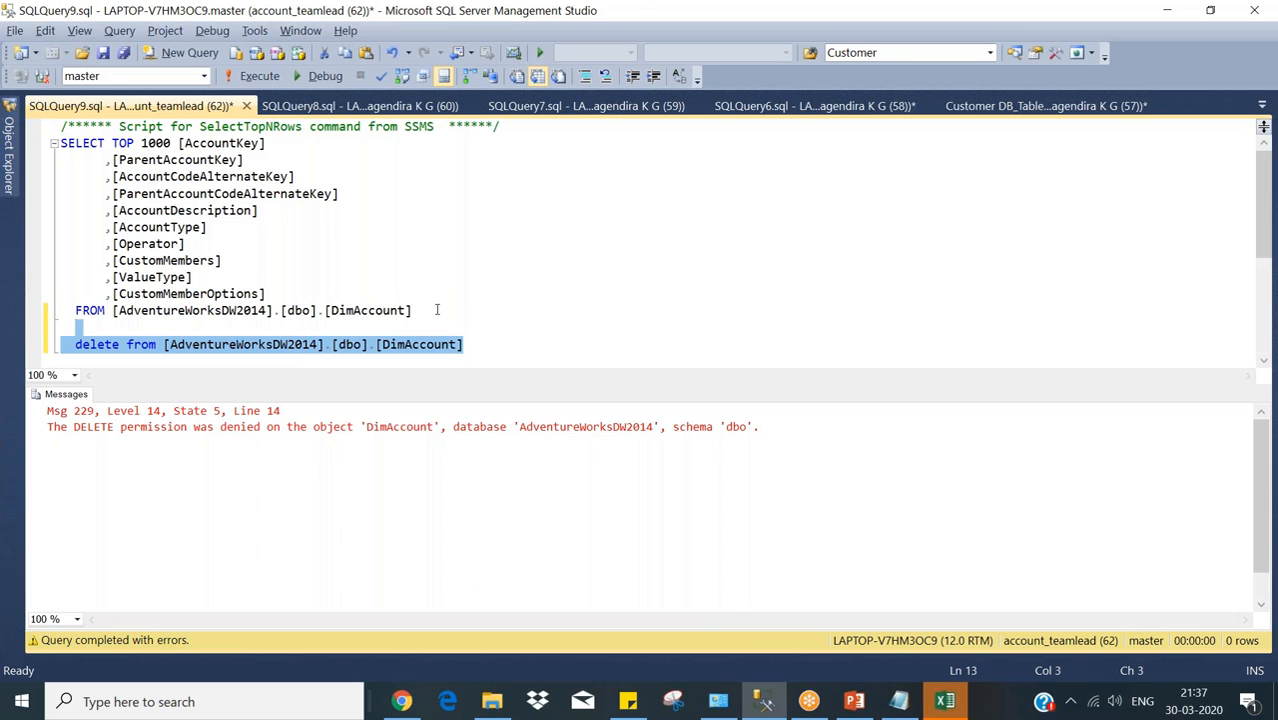
Execute only the SELECT TOP 1000 query on DimAccount, and bring the Object Explorer back into view.
{"action": "key", "text": "ctrl+r"}
{"action": "left_click_drag", "start_coordinate": [428, 311], "coordinate": [60, 126]}
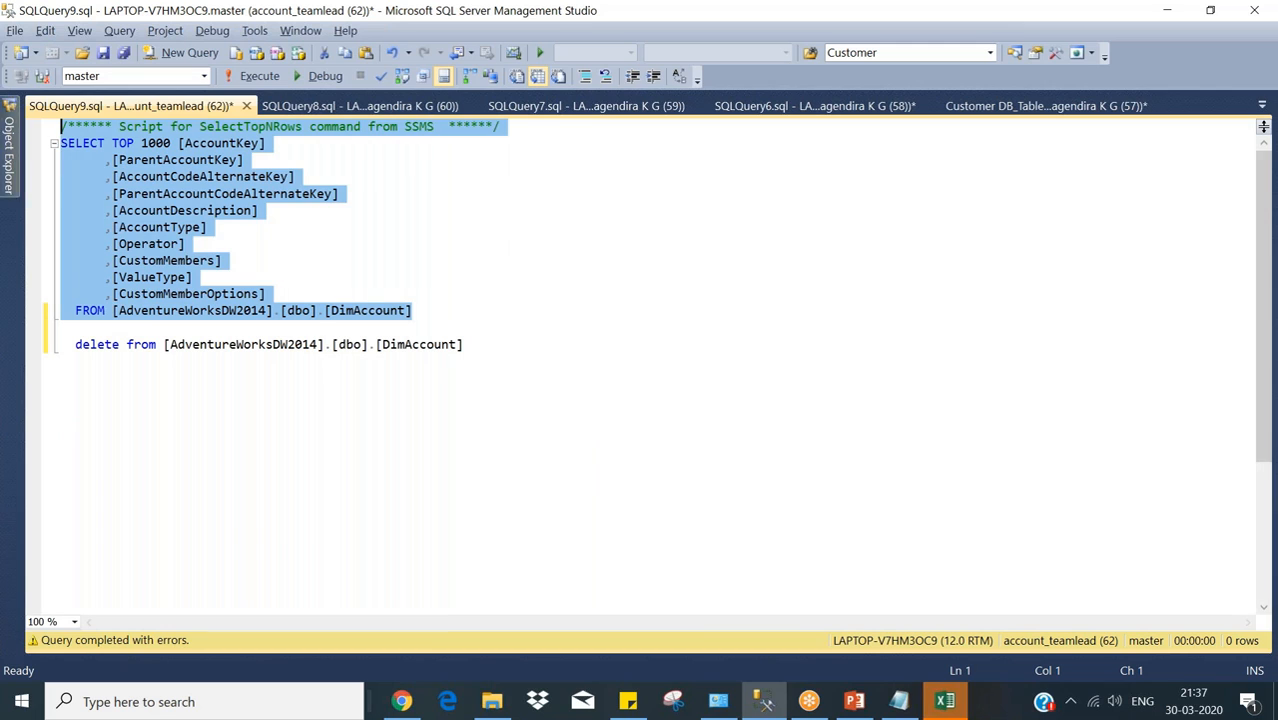
{"action": "left_click", "coordinate": [240, 80]}
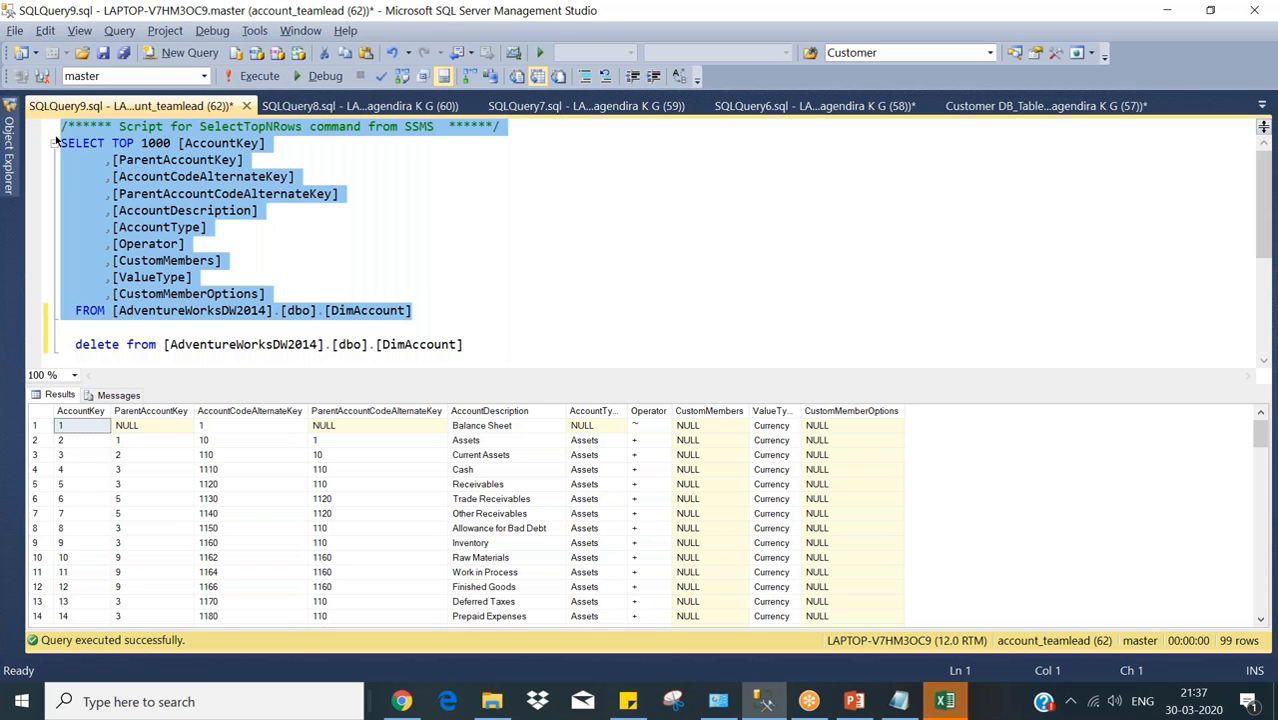
{"action": "left_click", "coordinate": [9, 160]}
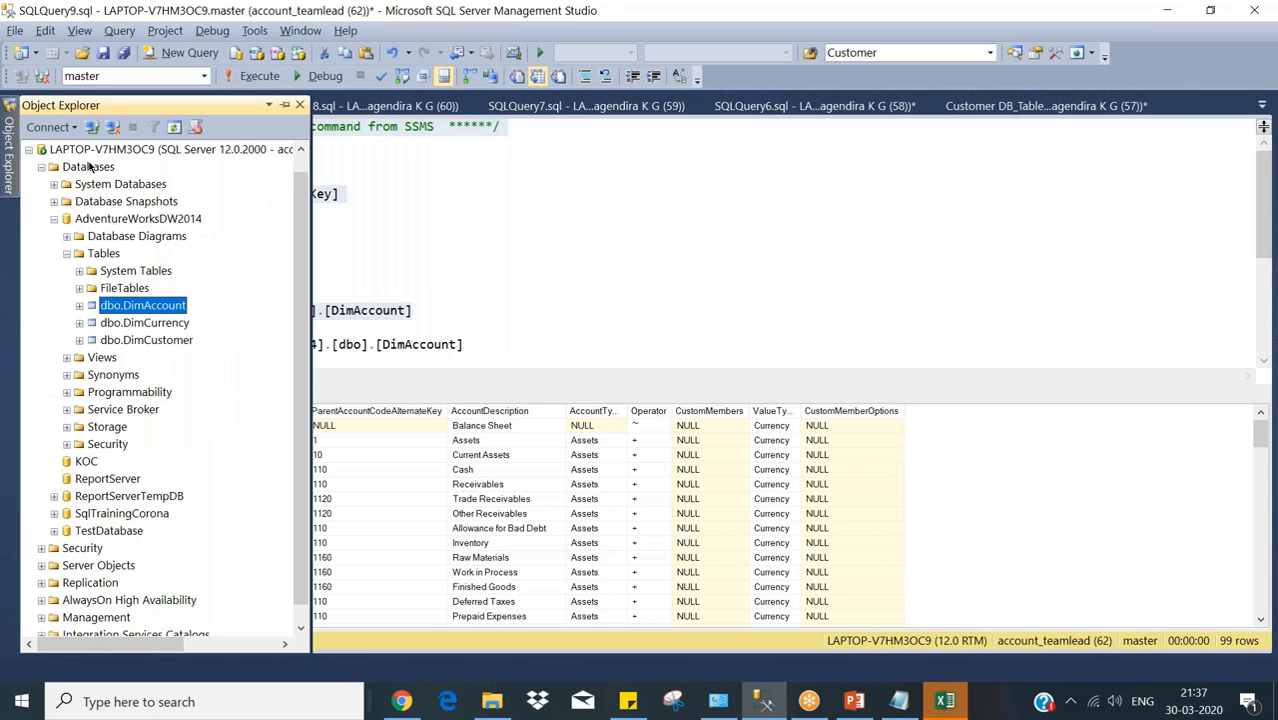
Dock the Object Explorer and open the properties of accountuser from the security users of AdventureWorksDW2014.
{"action": "left_click", "coordinate": [284, 105]}
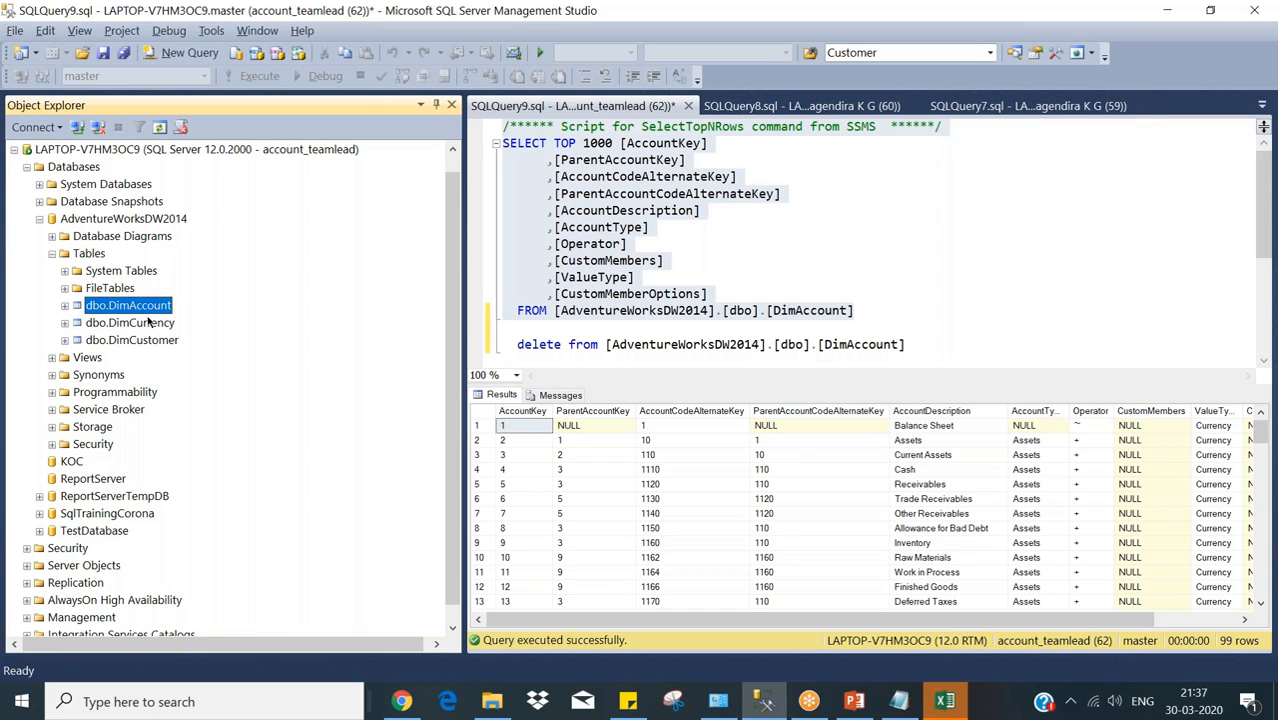
{"action": "left_click", "coordinate": [52, 444]}
{"action": "left_click", "coordinate": [65, 462]}
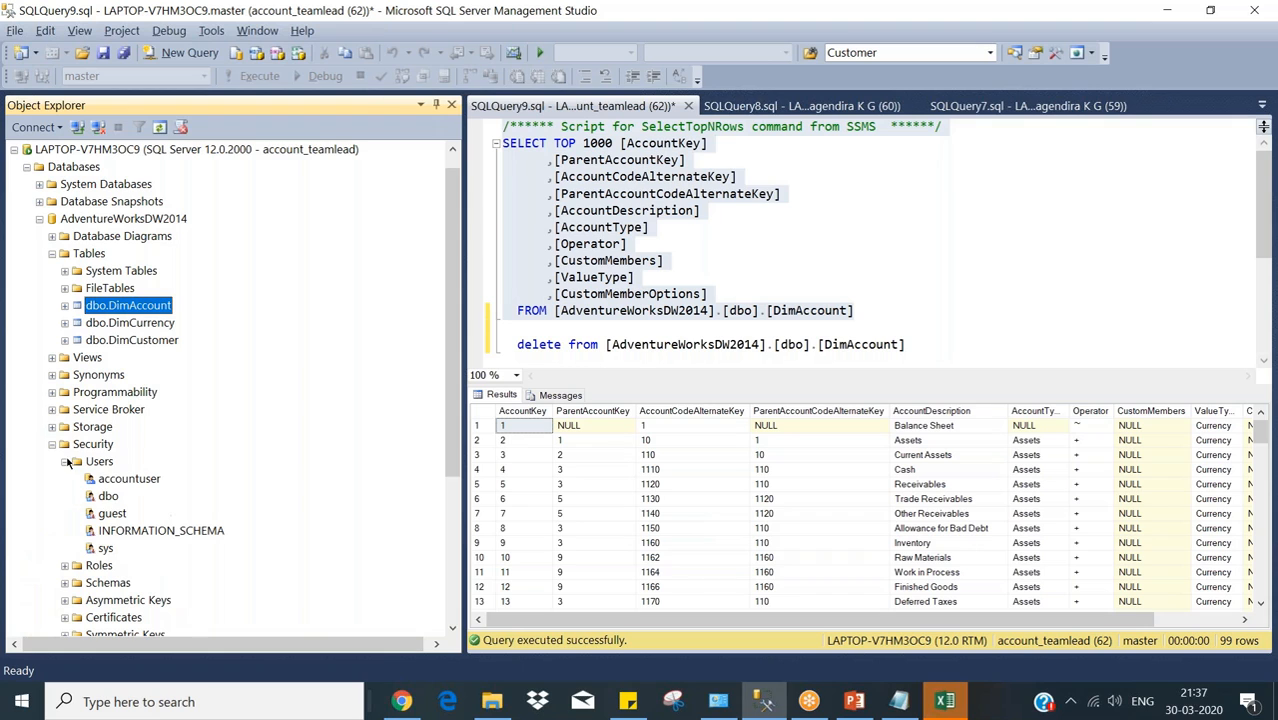
{"action": "left_click", "coordinate": [112, 482]}
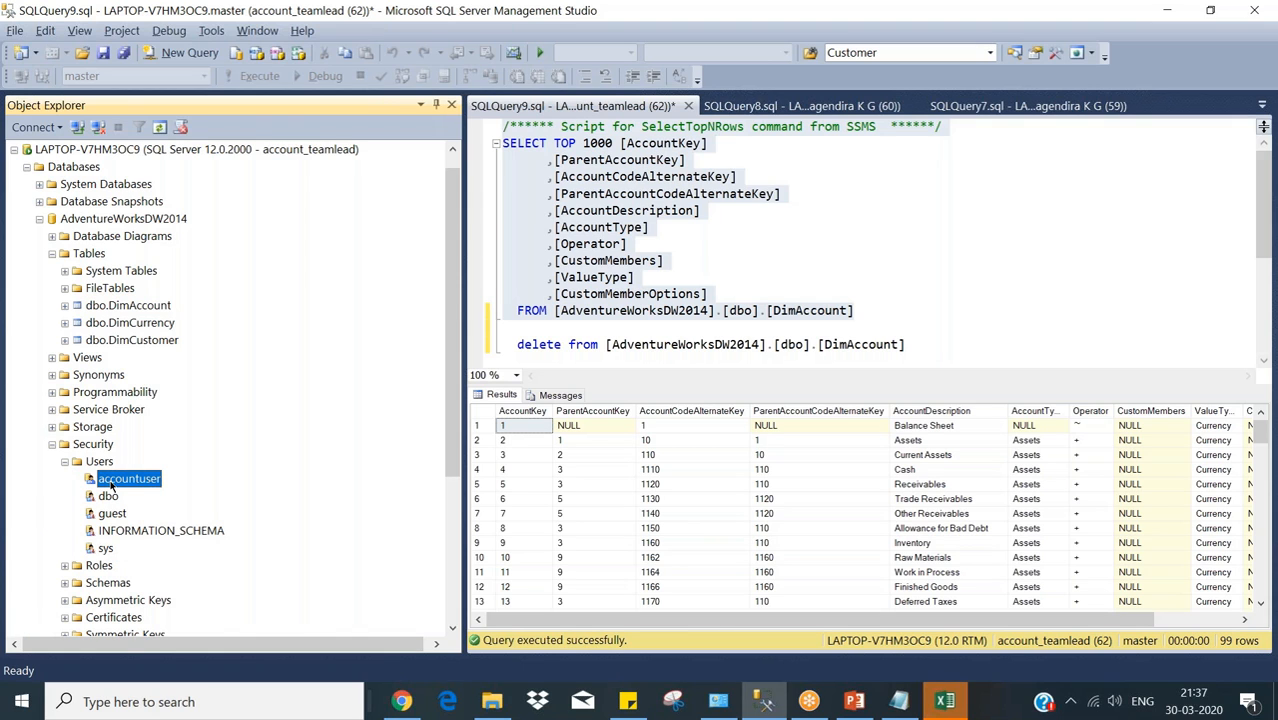
{"action": "double_click", "coordinate": [112, 484]}
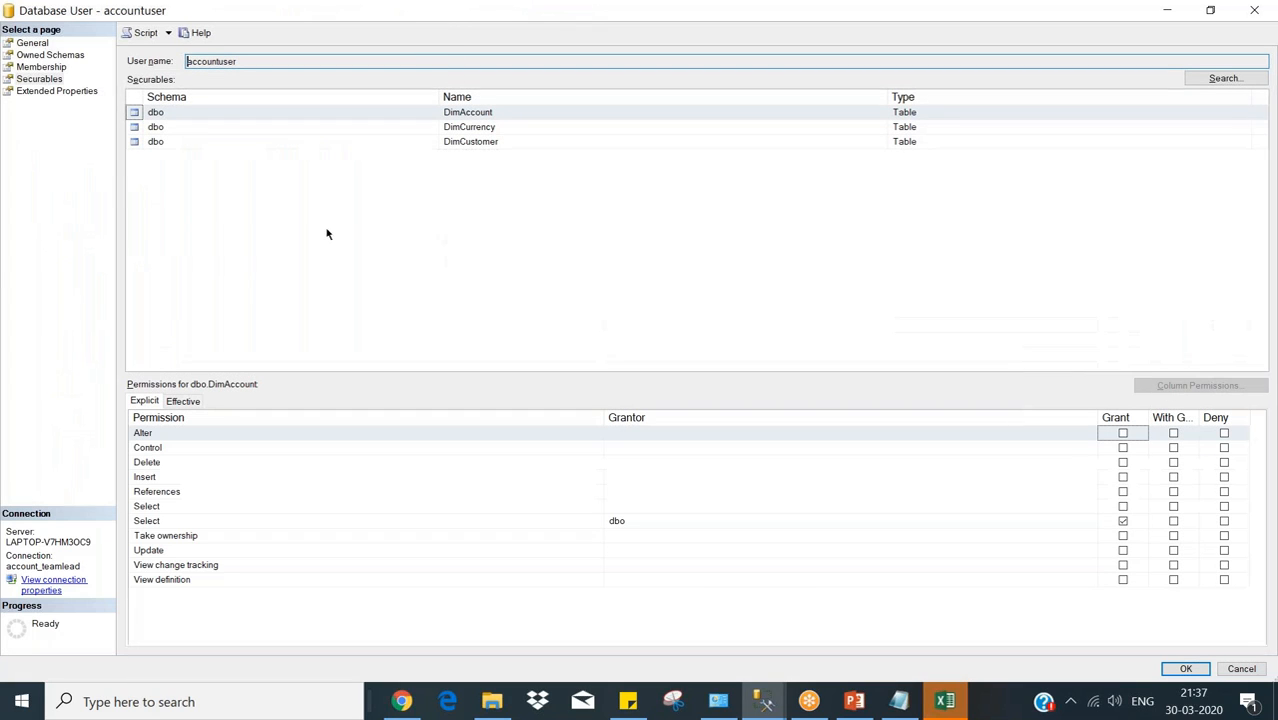
Review the schemas available for accountuser to own, from db_ddladmin through db_securityadmin, and cancel the properties dialog.
{"action": "left_click", "coordinate": [42, 56]}
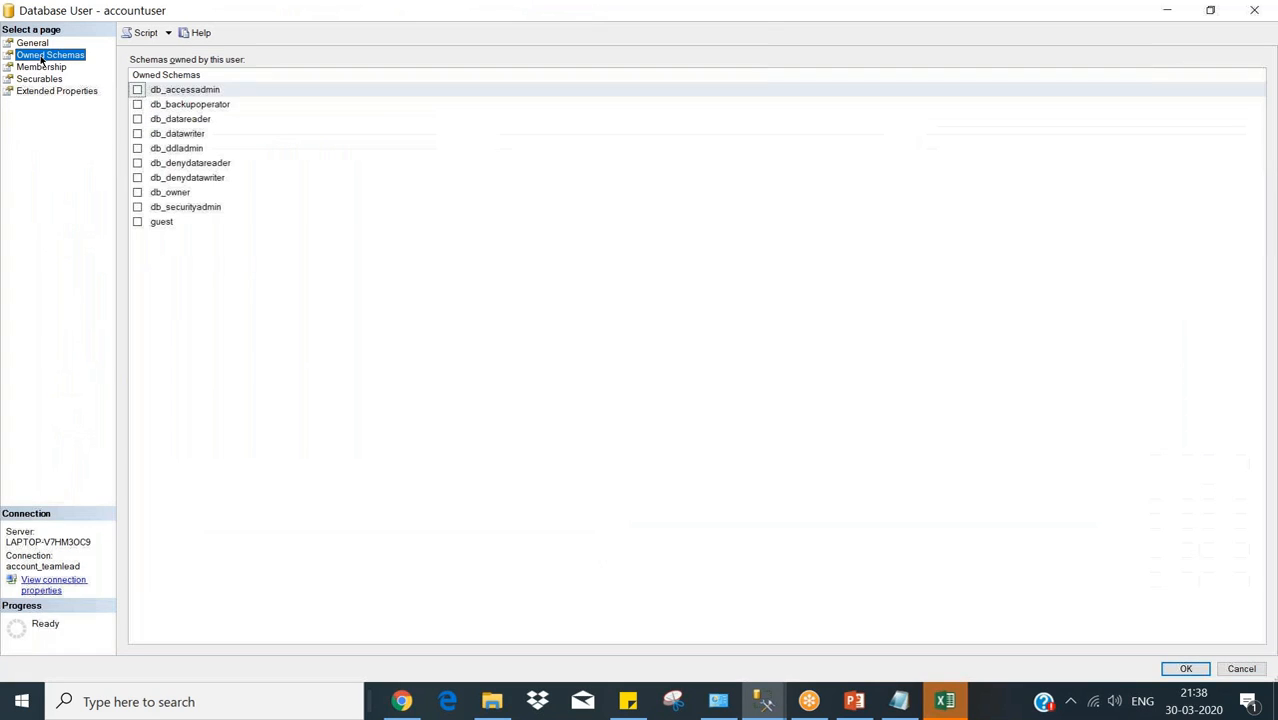
{"action": "left_click", "coordinate": [181, 152]}
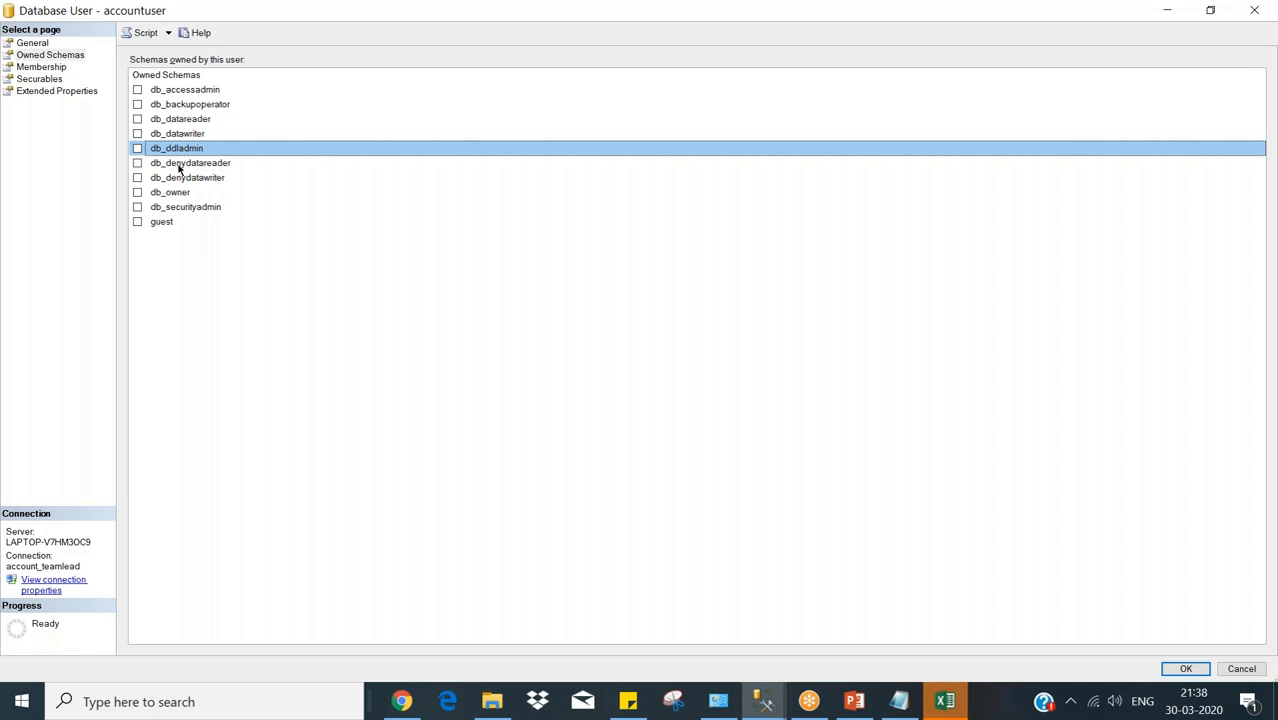
{"action": "left_click", "coordinate": [179, 166]}
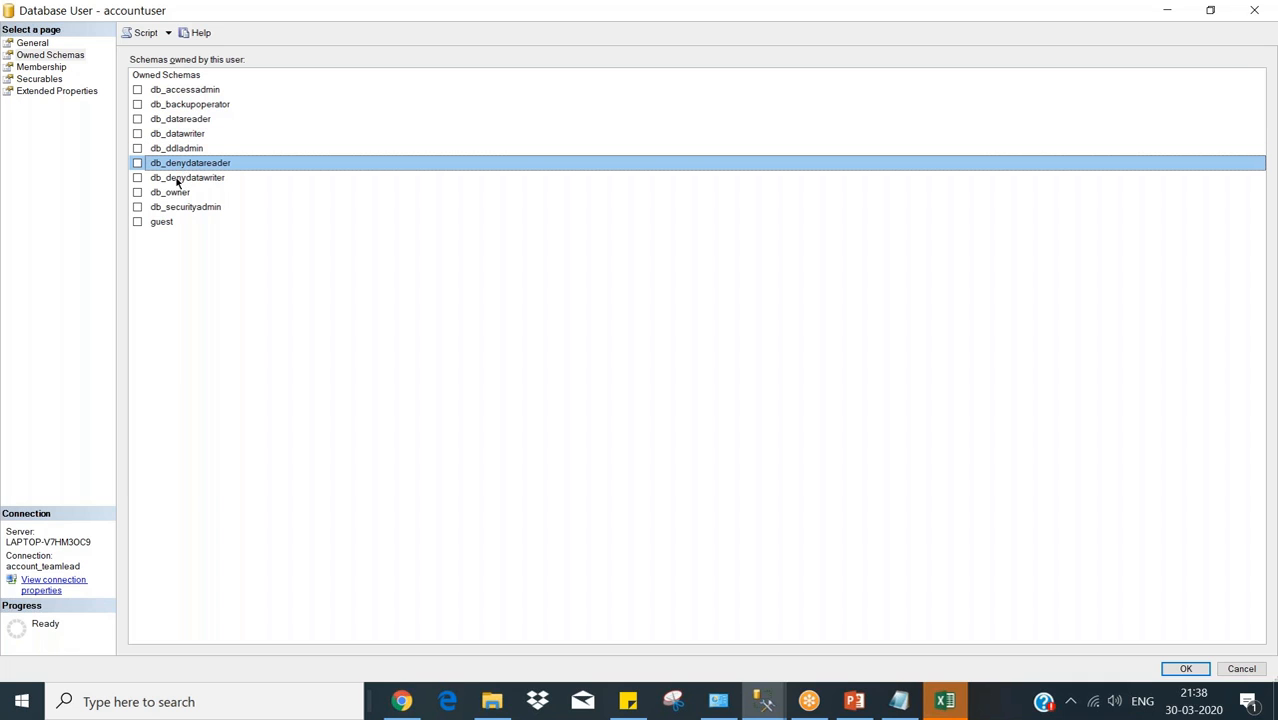
{"action": "left_click", "coordinate": [178, 178]}
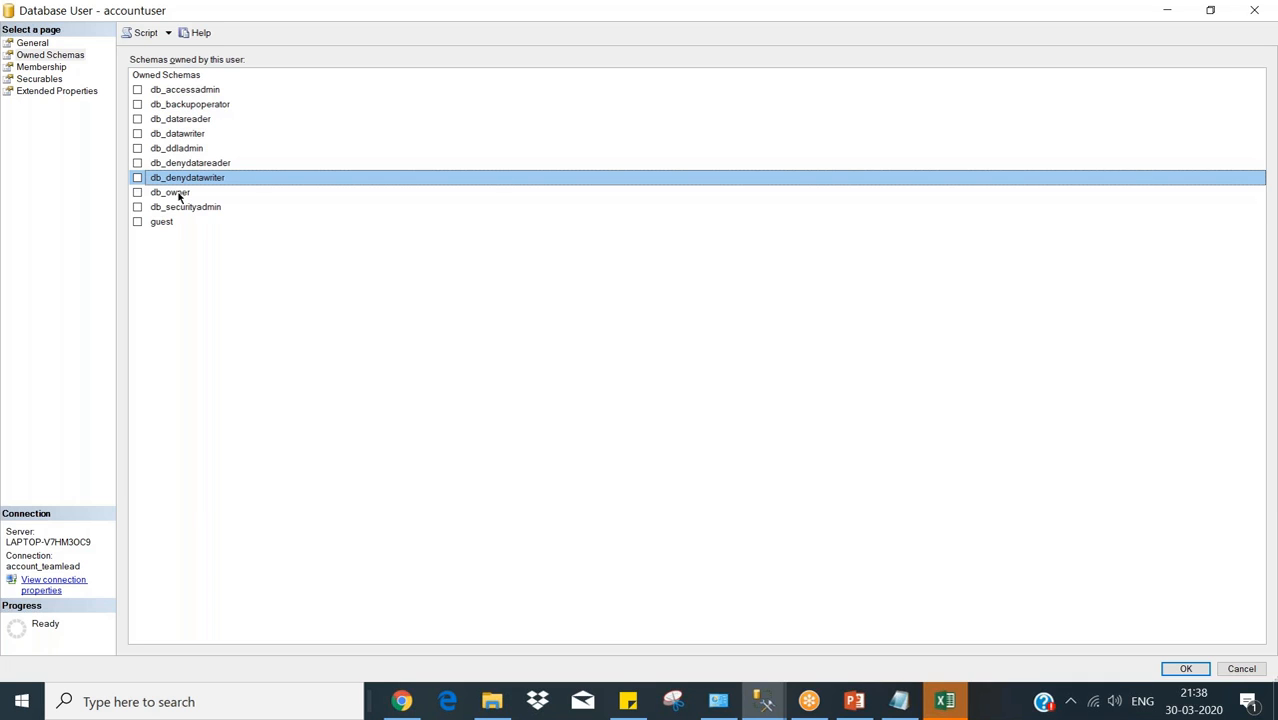
{"action": "left_click", "coordinate": [180, 195]}
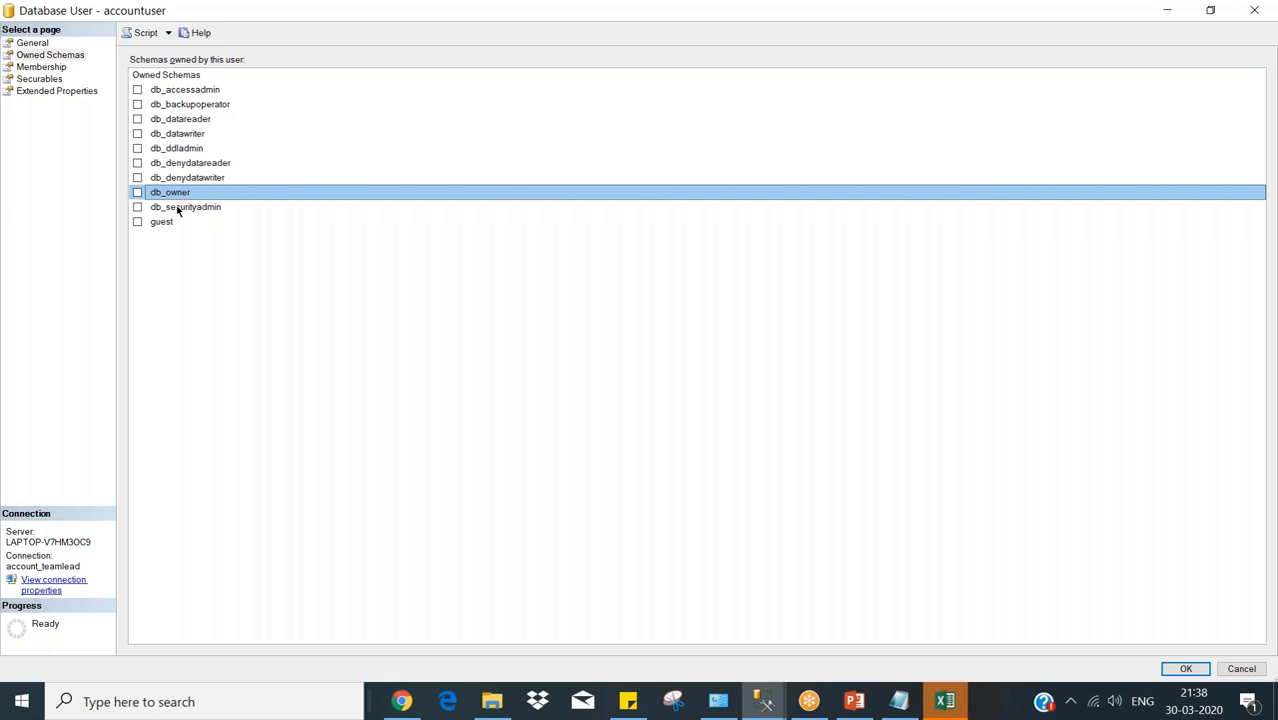
{"action": "left_click", "coordinate": [176, 208]}
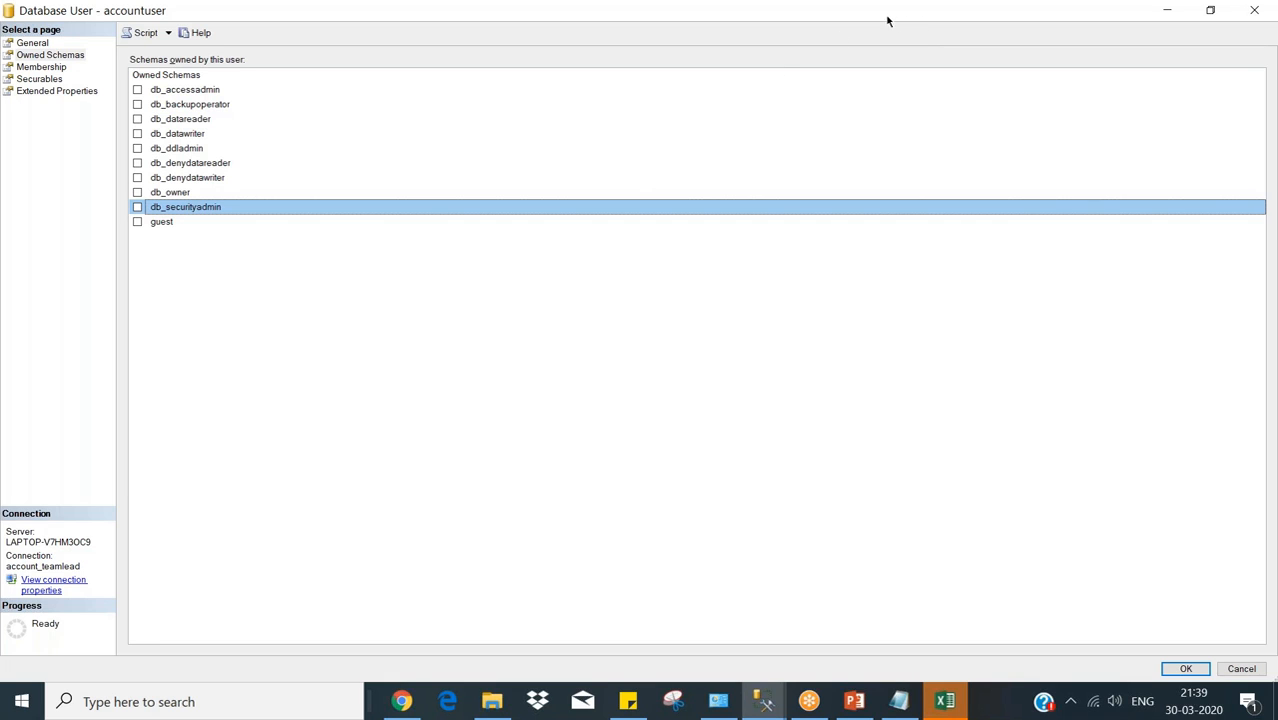
{"action": "left_click", "coordinate": [1244, 668]}
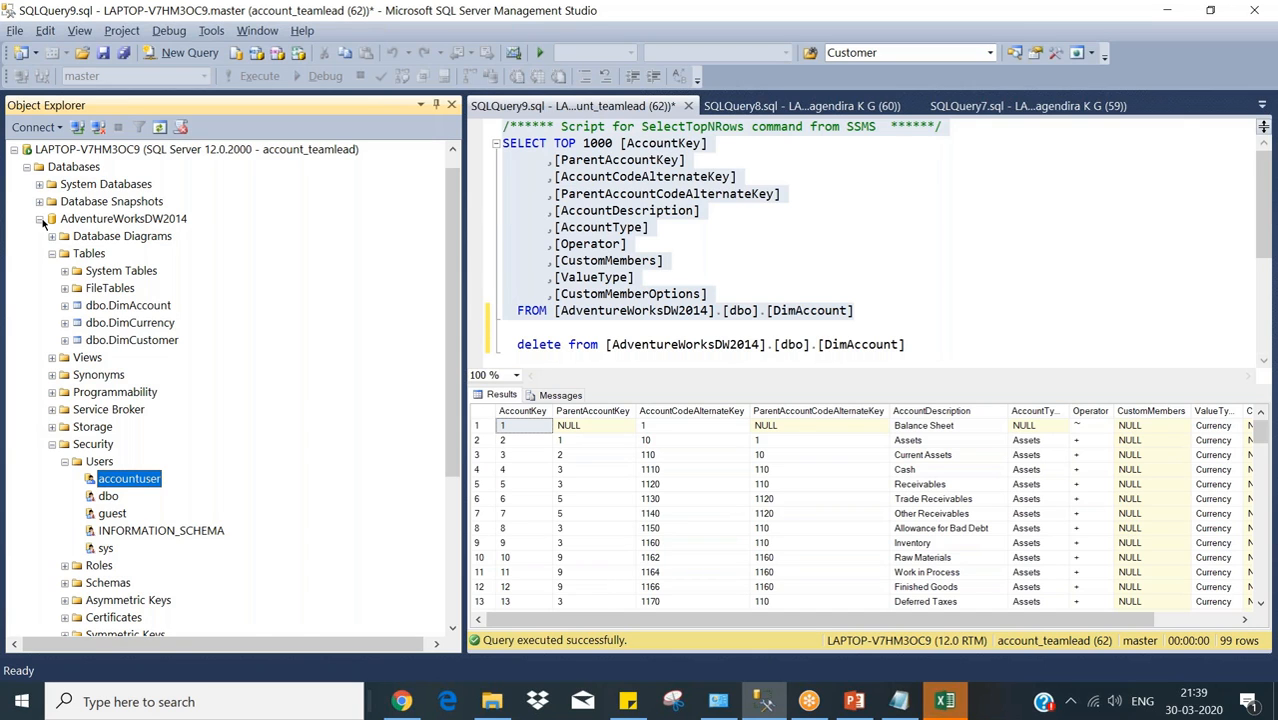
Collapse the Tables and Users folders of AdventureWorksDW2014 and expand its security Roles to show the role types.
{"action": "left_click", "coordinate": [53, 255]}
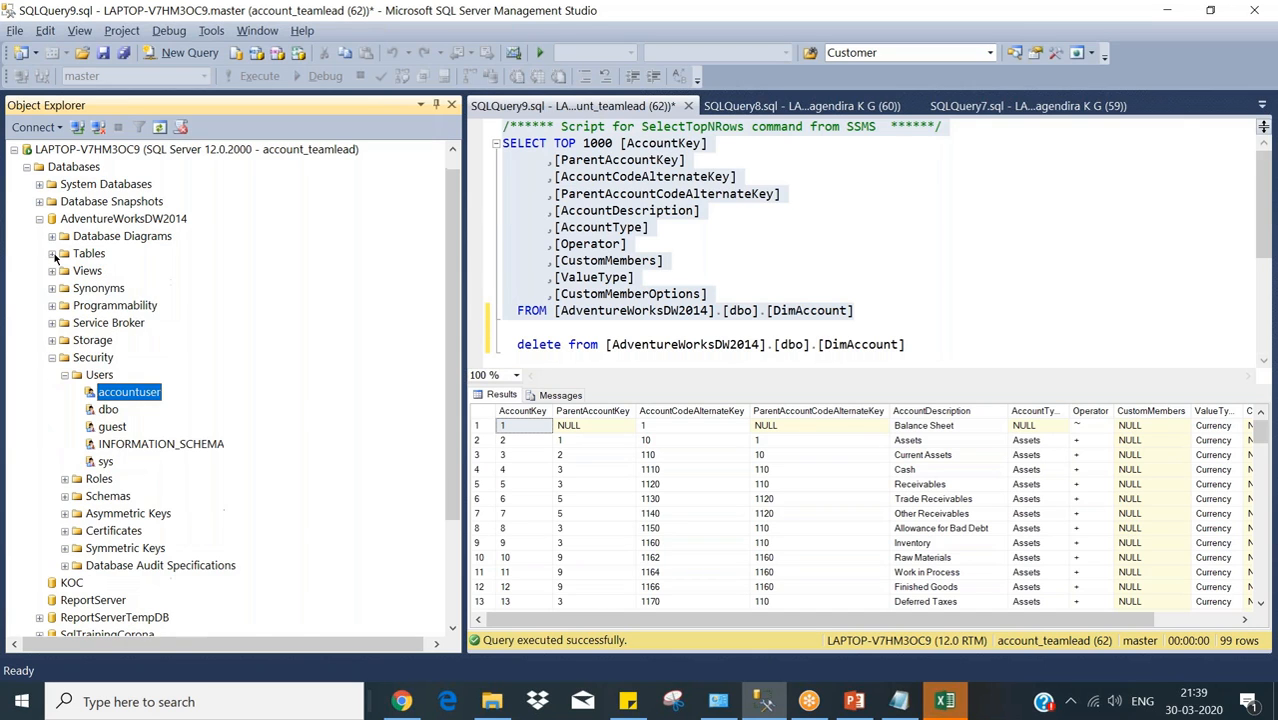
{"action": "left_click", "coordinate": [66, 376]}
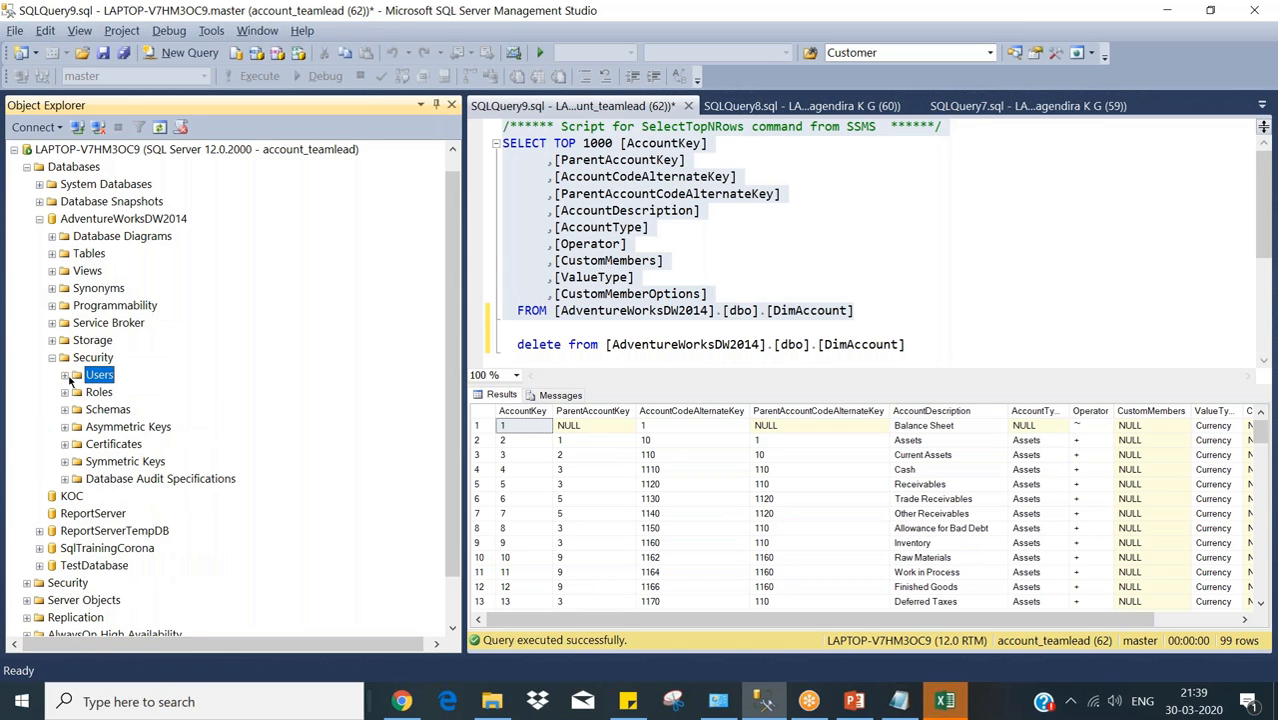
{"action": "left_click", "coordinate": [65, 392]}
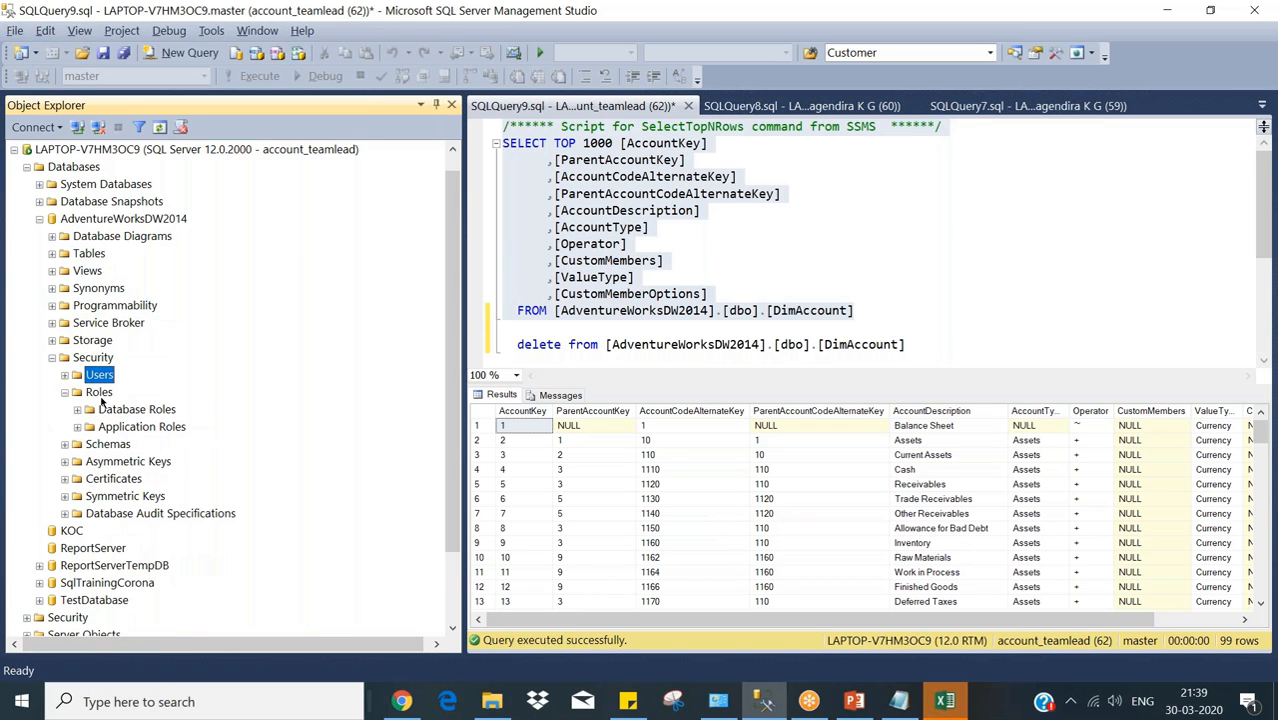
{"action": "left_click", "coordinate": [102, 395]}
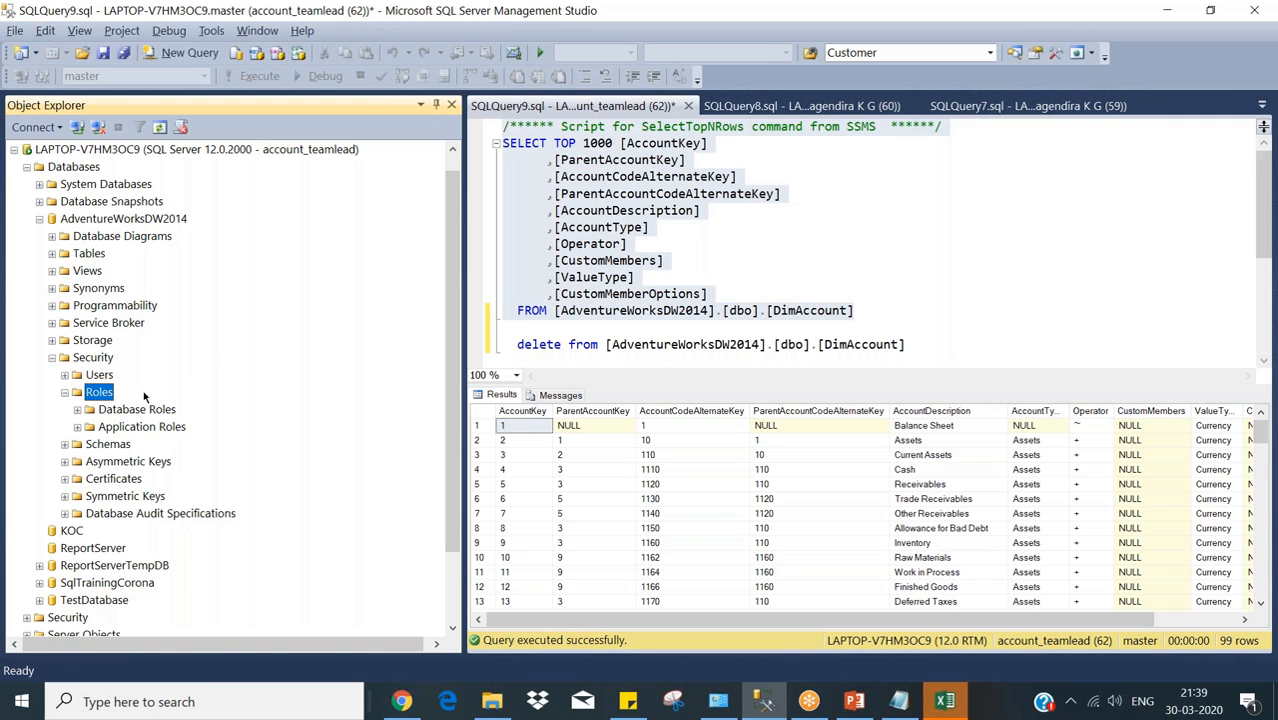
Reopen the properties of accountuser, check its securables, and close the dialog without changes.
{"action": "left_click", "coordinate": [65, 375]}
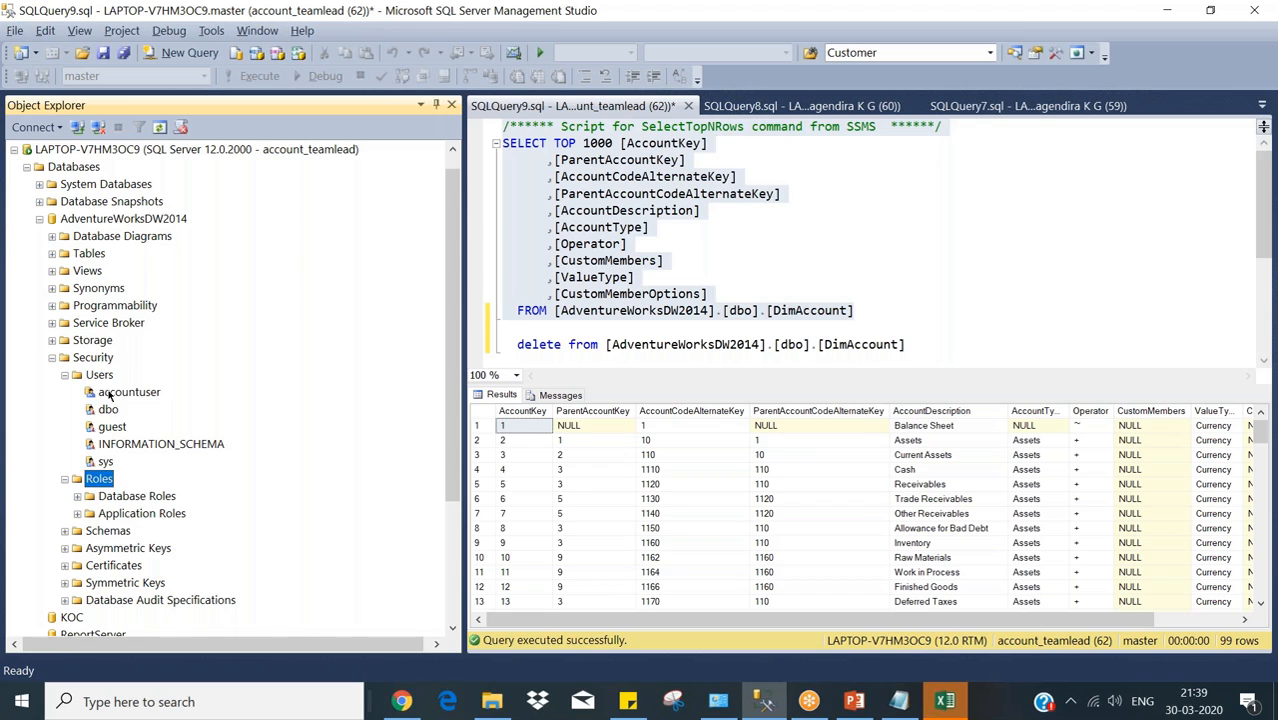
{"action": "double_click", "coordinate": [118, 393]}
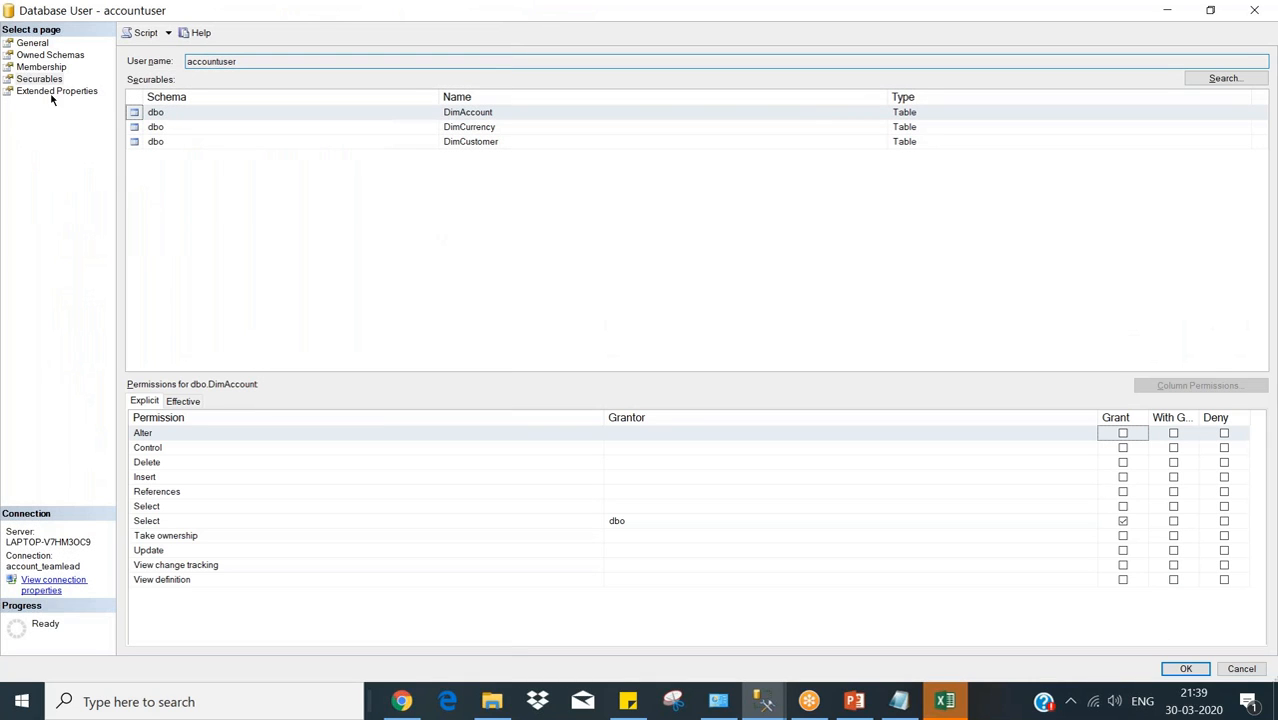
{"action": "left_click", "coordinate": [40, 80]}
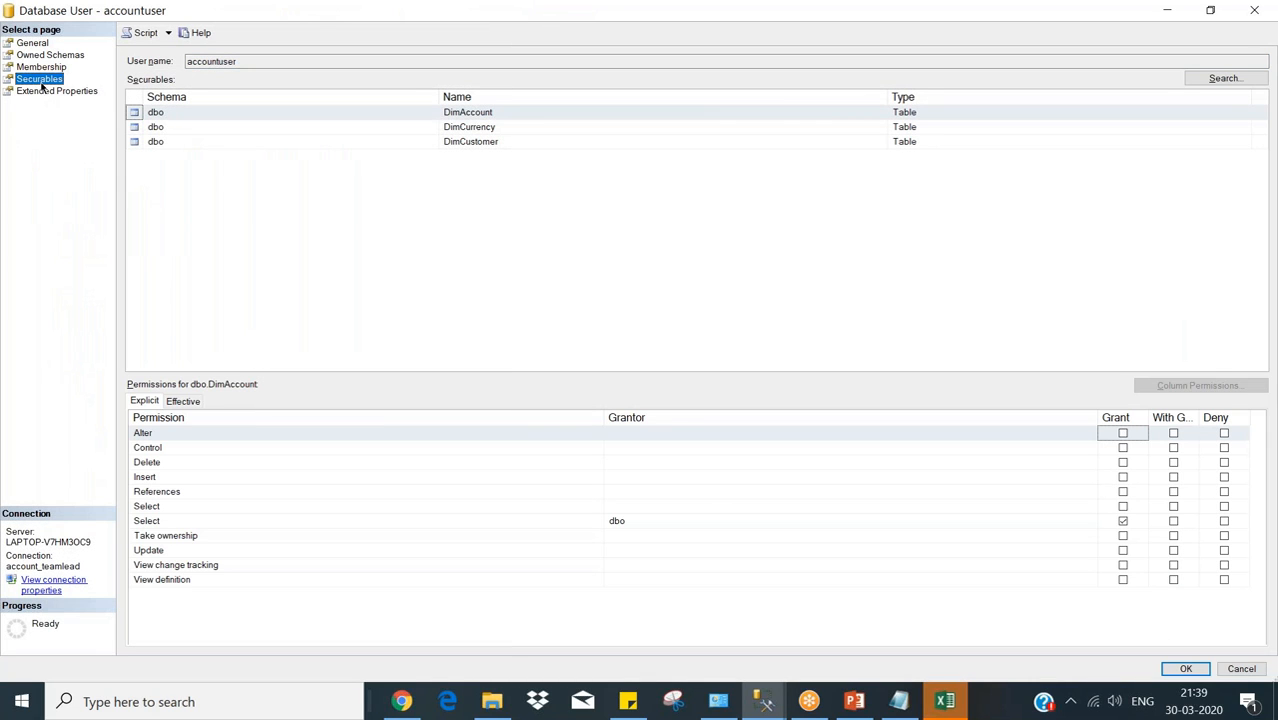
{"action": "double_click", "coordinate": [306, 21]}
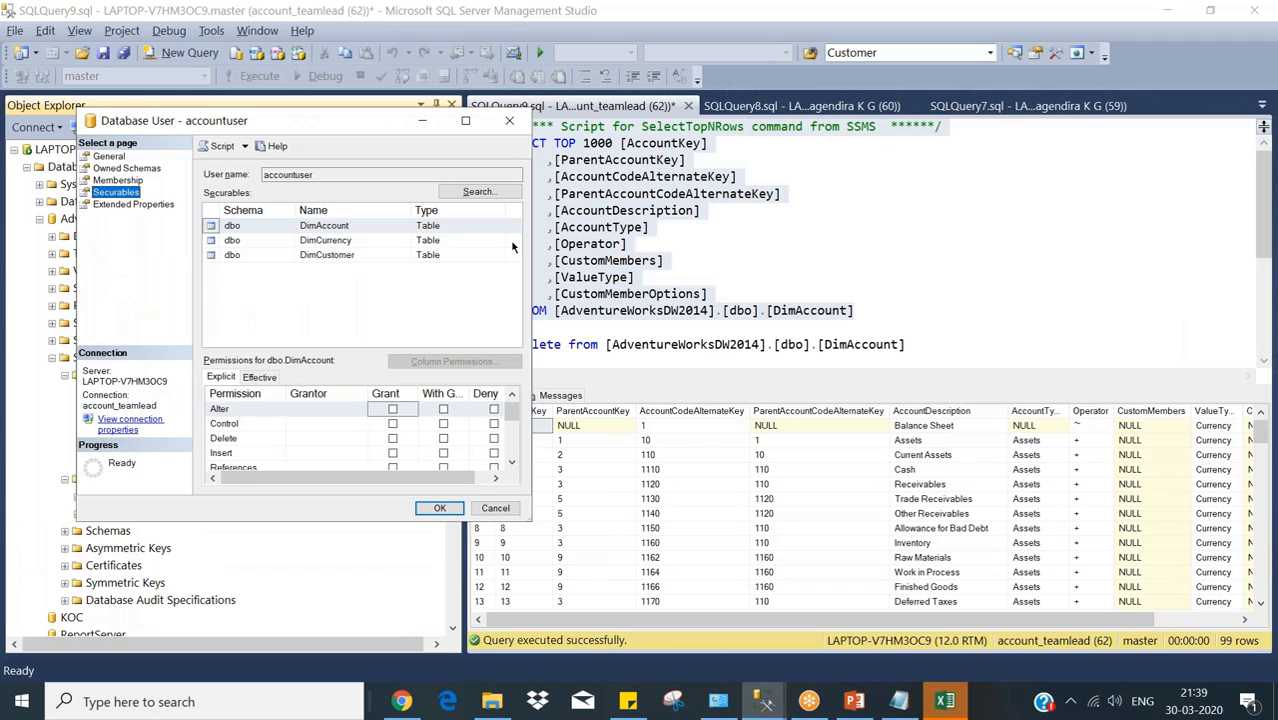
{"action": "left_click", "coordinate": [499, 119]}
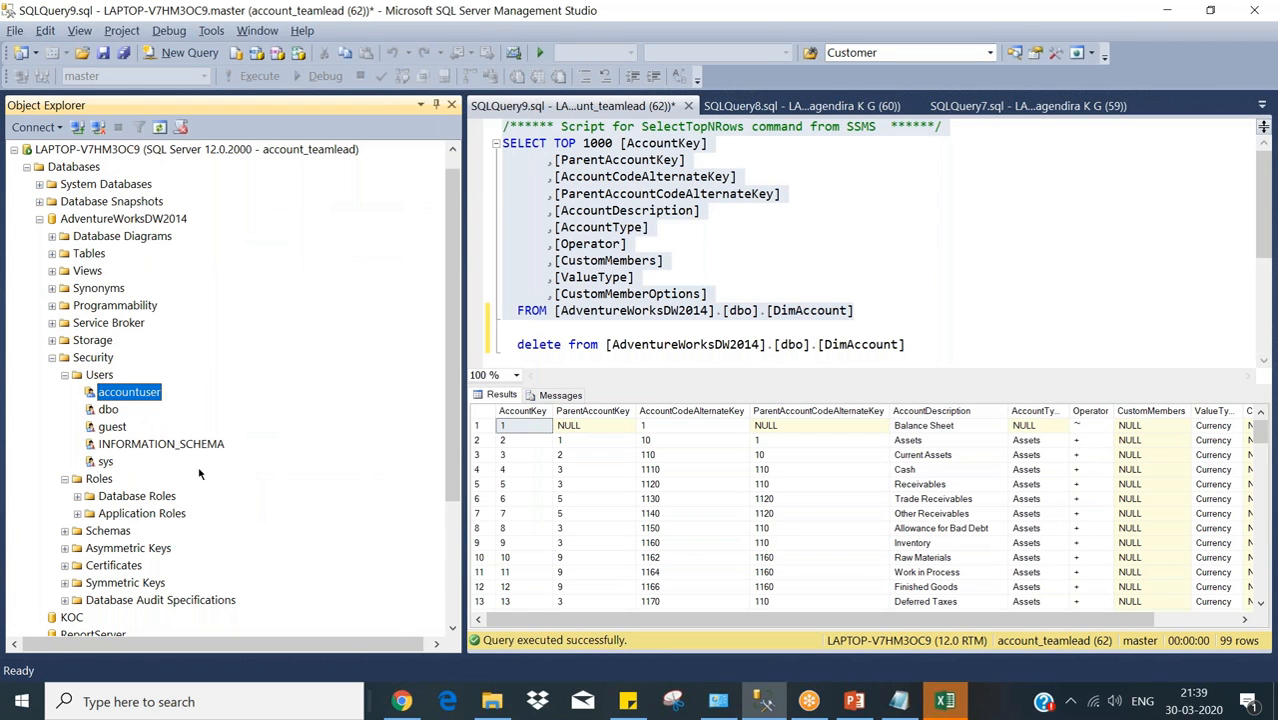
Collapse the Users, Roles and Security folders of AdventureWorksDW2014 in the account_teamlead connection.
{"action": "left_click", "coordinate": [96, 481]}
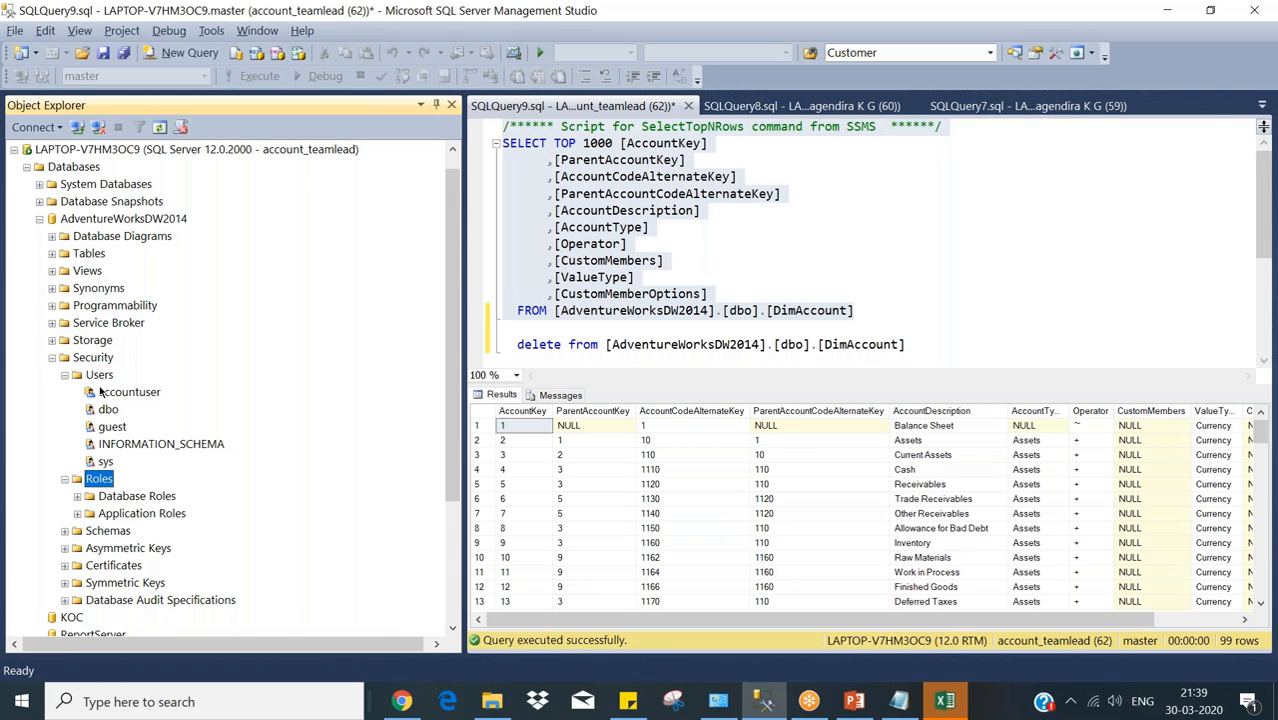
{"action": "left_click", "coordinate": [65, 375]}
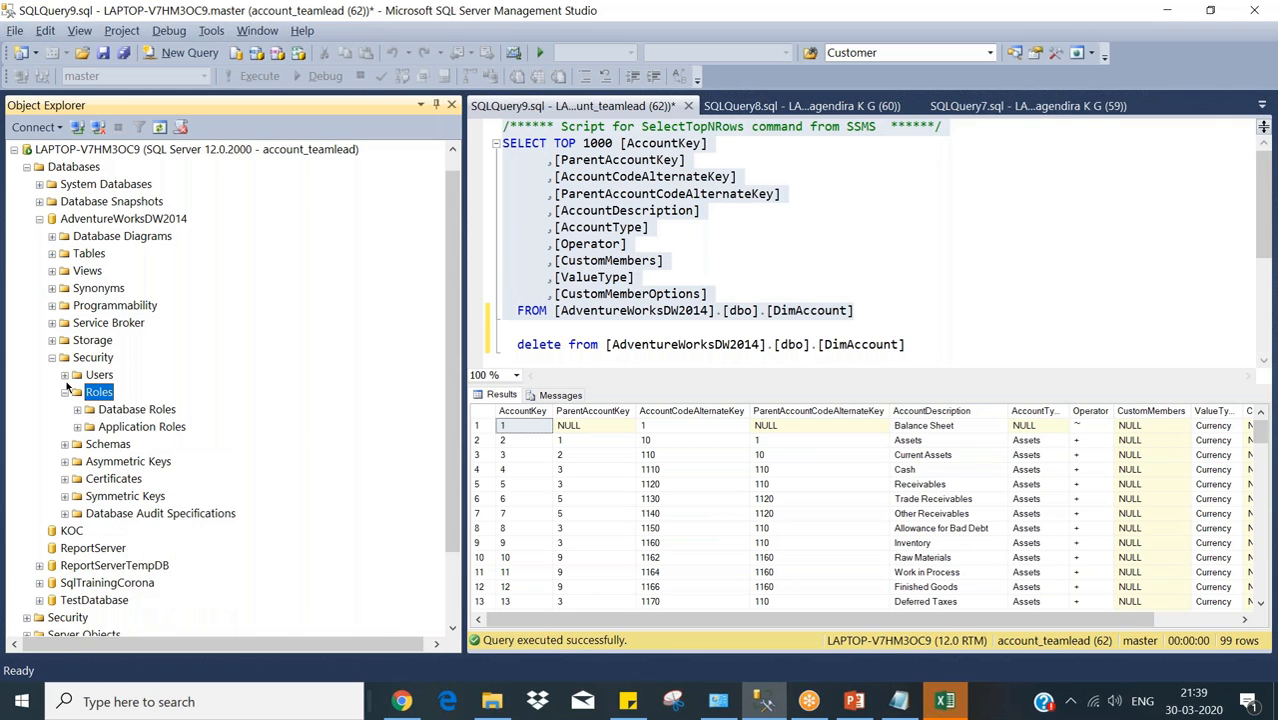
{"action": "left_click", "coordinate": [66, 393]}
{"action": "left_click", "coordinate": [53, 358]}
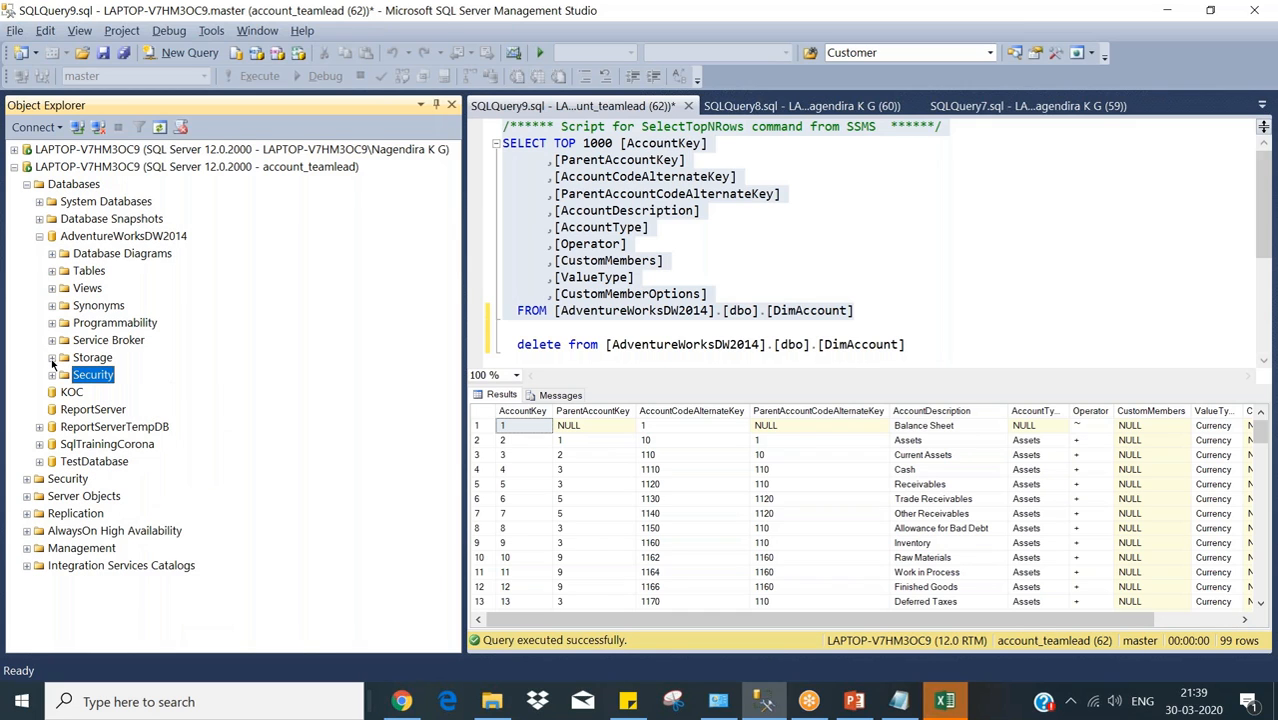
Switch to PowerPoint to check the Module 9 topic list, and return to SQL Server Management Studio.
{"action": "left_click", "coordinate": [853, 702]}
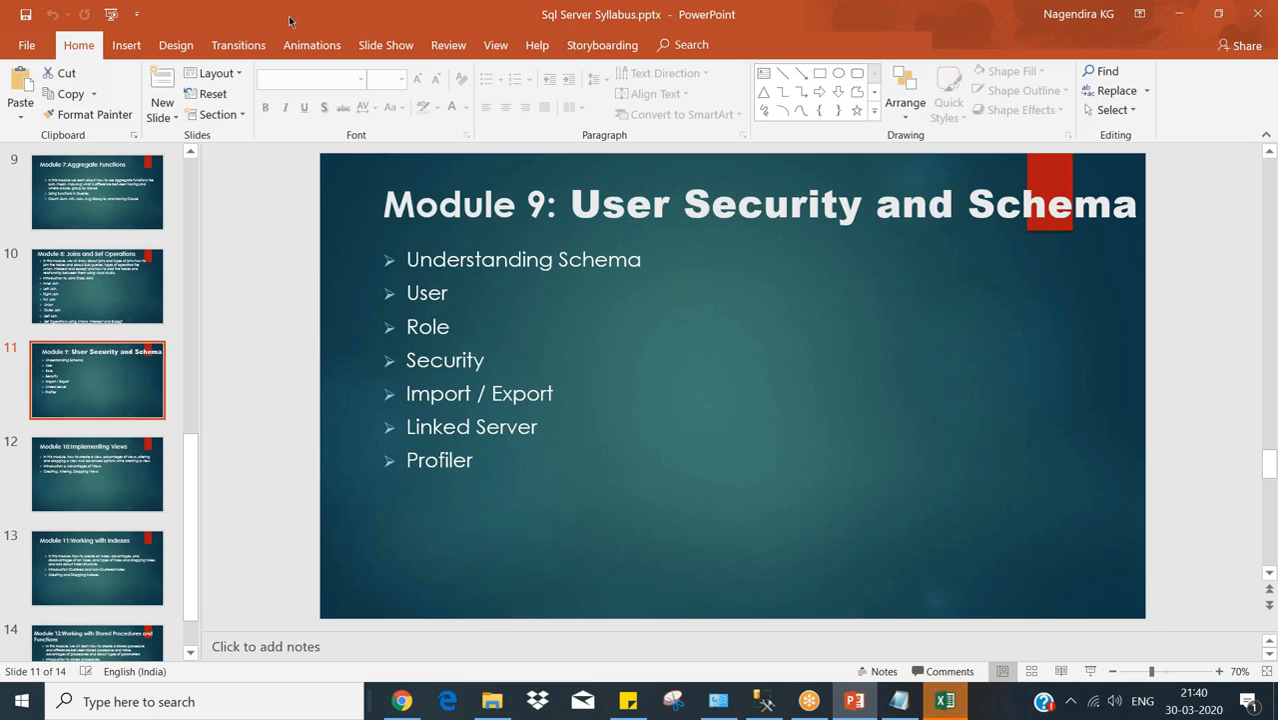
{"action": "double_click", "coordinate": [289, 20]}
{"action": "left_click", "coordinate": [846, 65]}
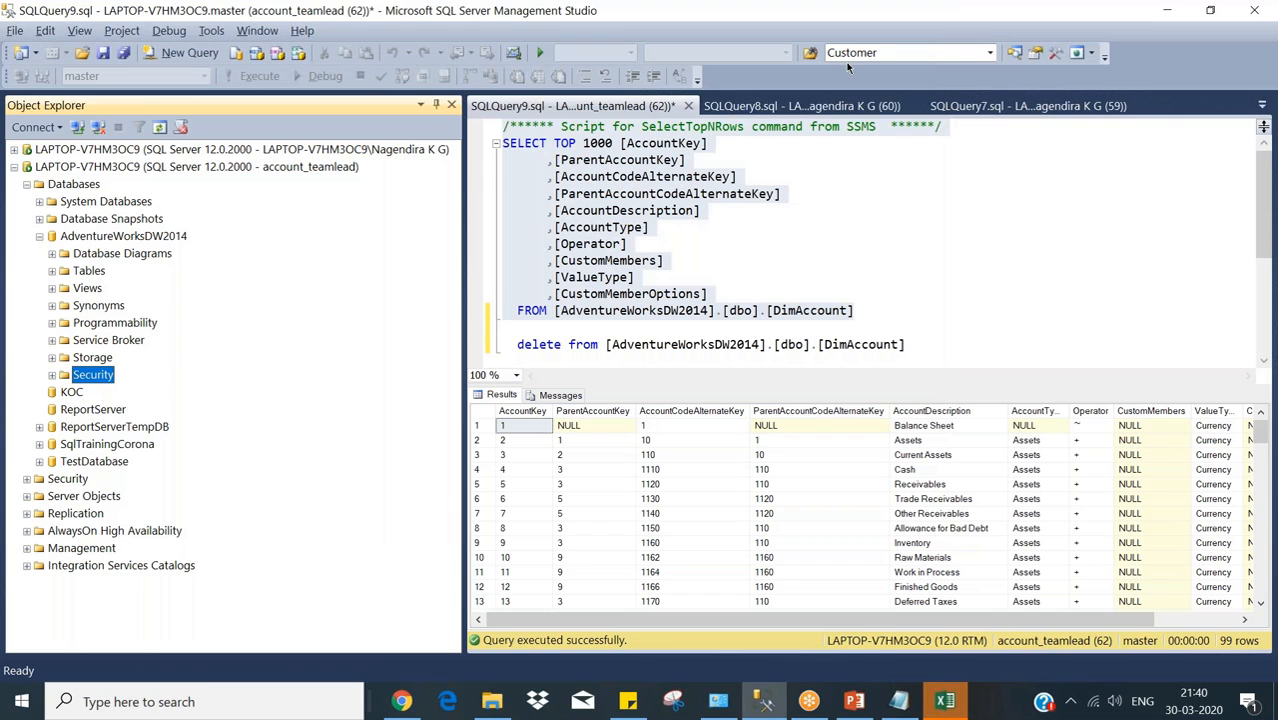
Narrow the Object Explorer, collapse the account_teamlead connection, and expand the SqlTrainingCorona database under the Windows login connection.
{"action": "left_click_drag", "start_coordinate": [466, 340], "coordinate": [383, 340]}
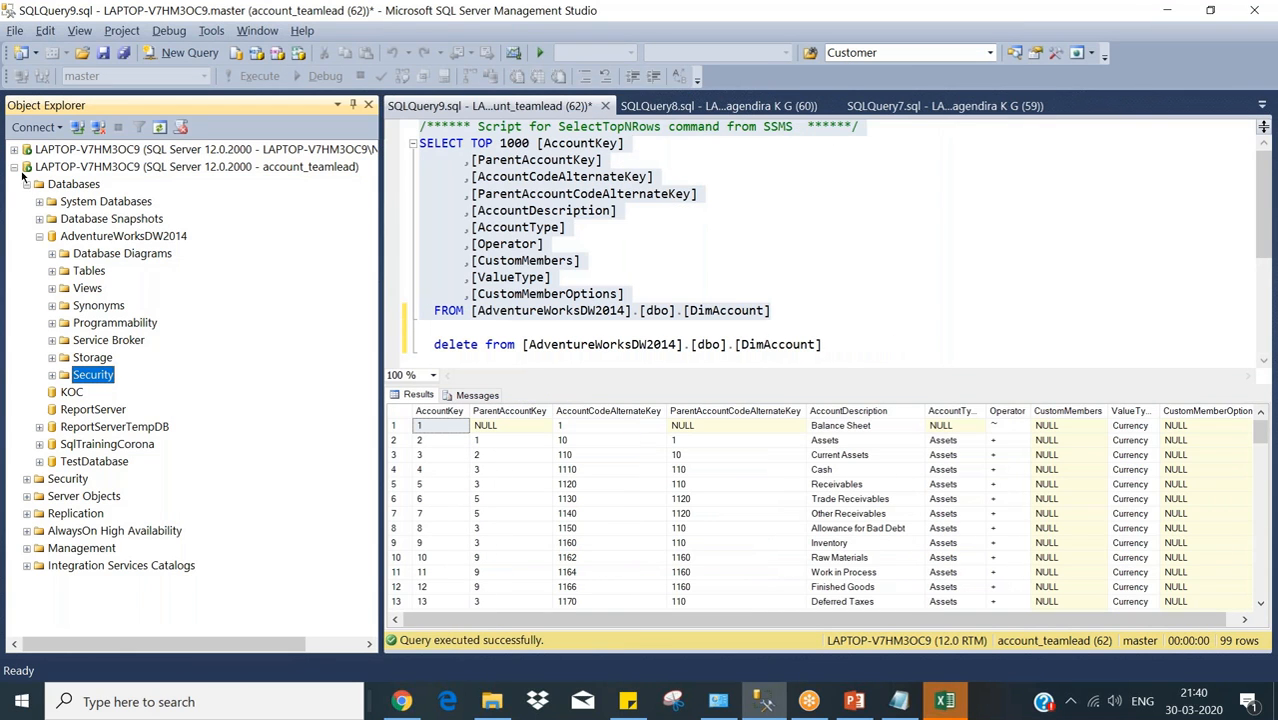
{"action": "left_click", "coordinate": [17, 170]}
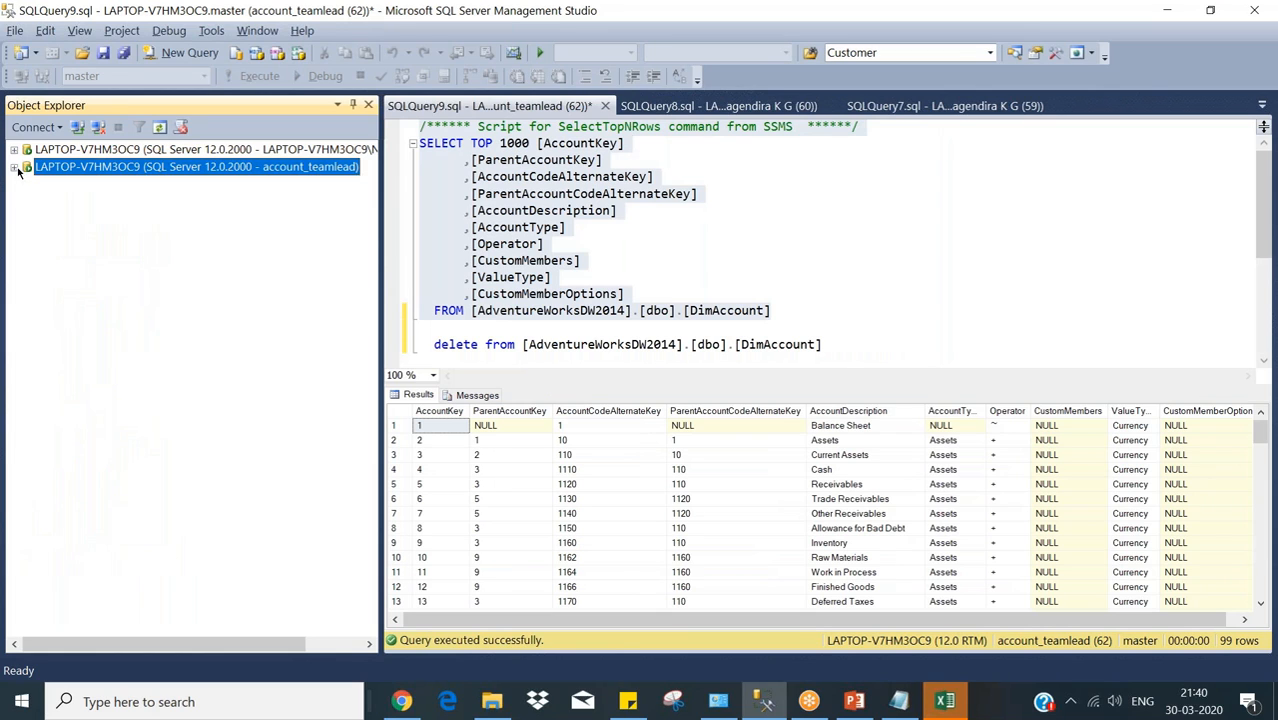
{"action": "left_click", "coordinate": [14, 150]}
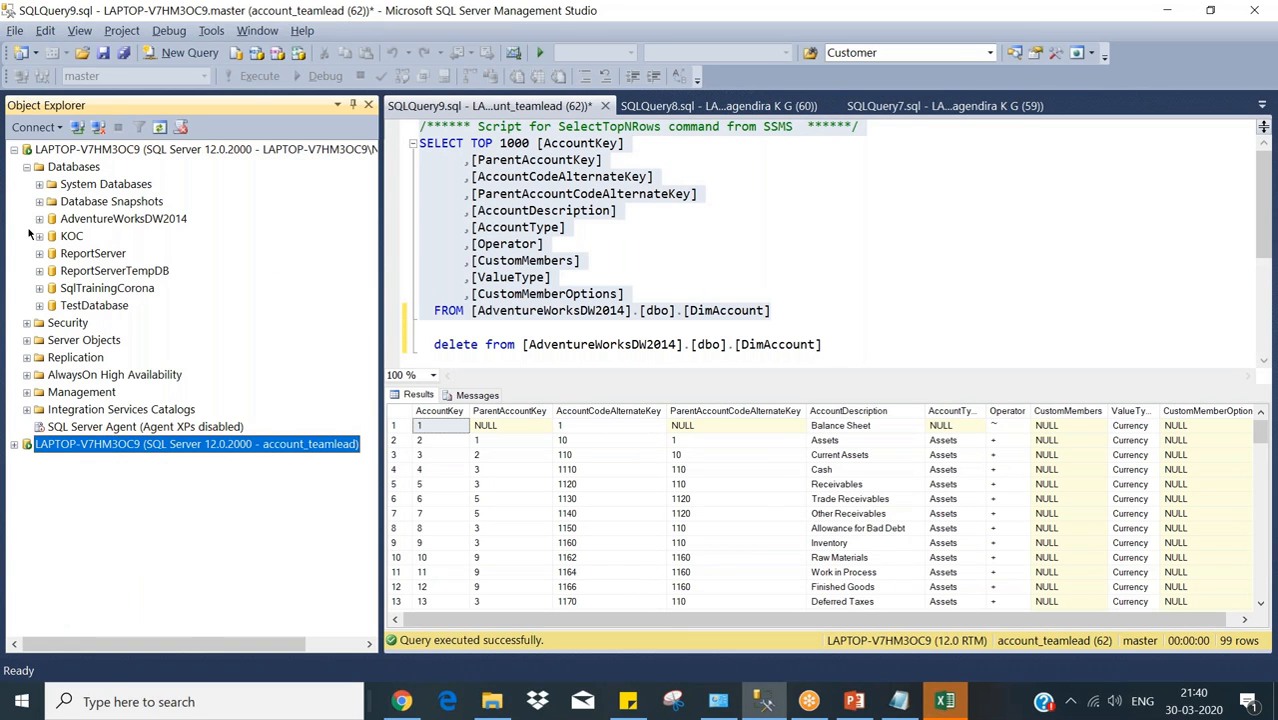
{"action": "left_click", "coordinate": [41, 289]}
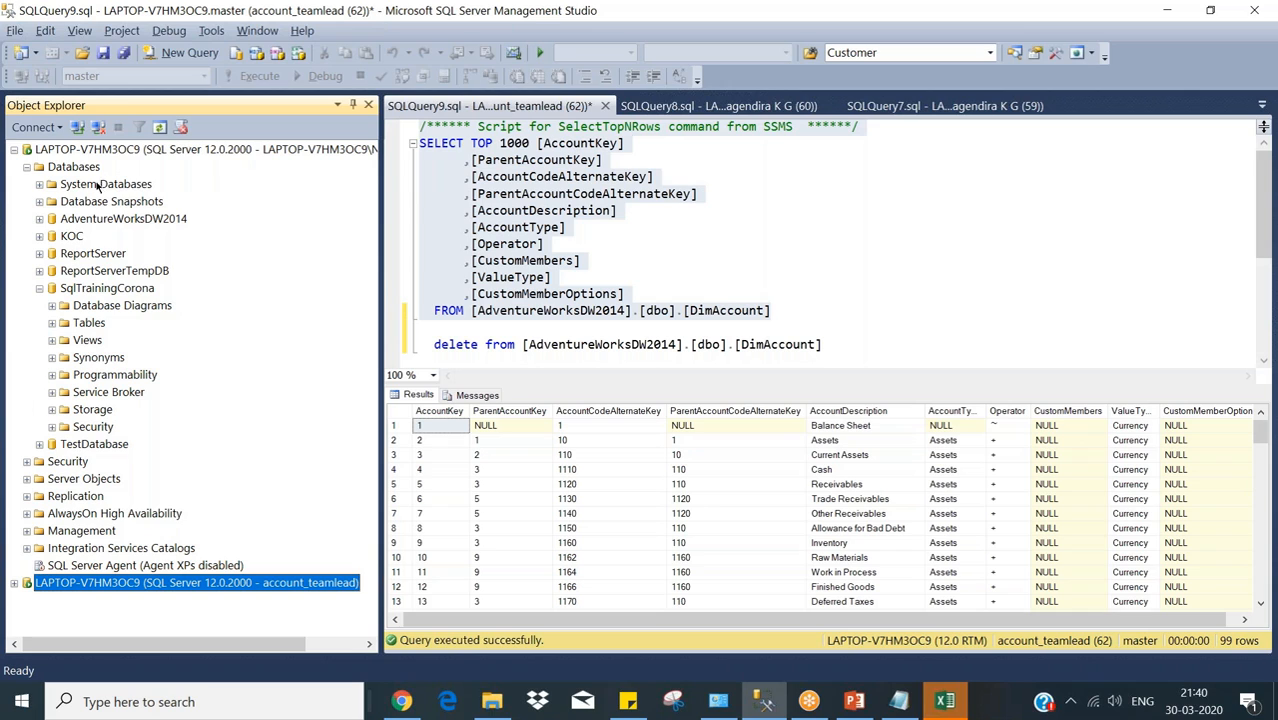
Switch to File Explorer and open purchase.csv from the Data folder inside Sql Server.
{"action": "left_click", "coordinate": [478, 703]}
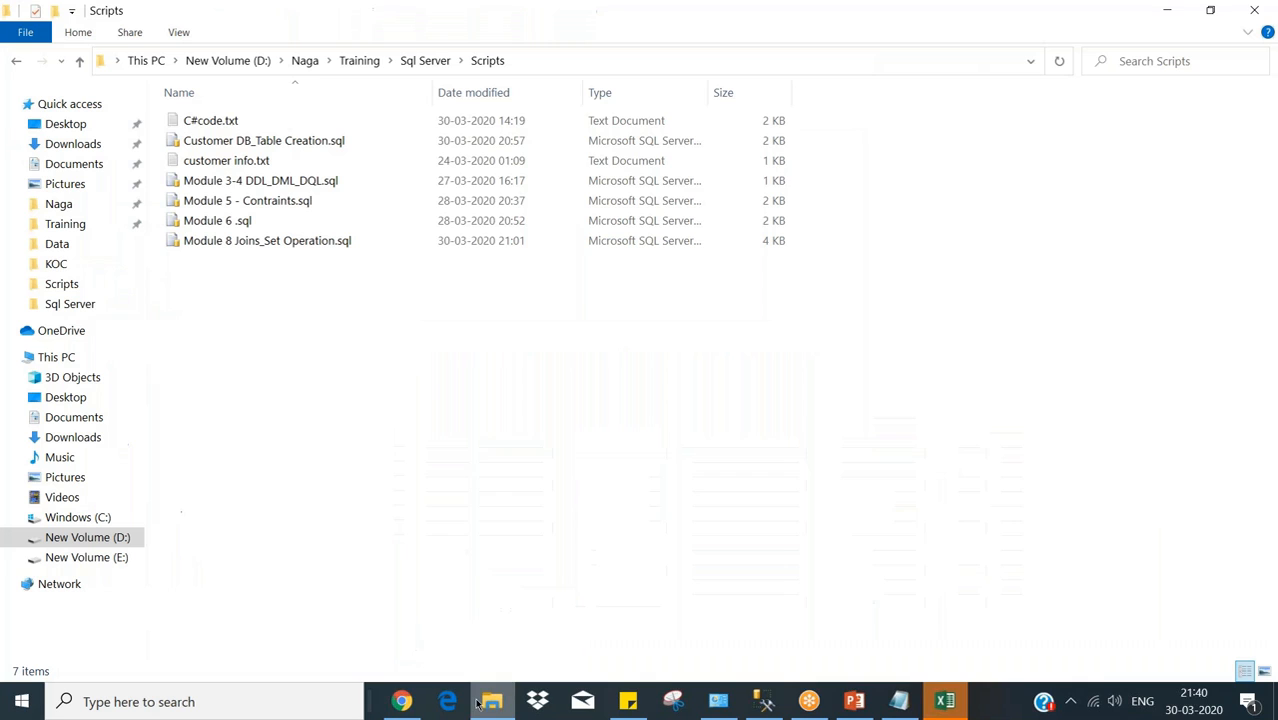
{"action": "left_click", "coordinate": [427, 64]}
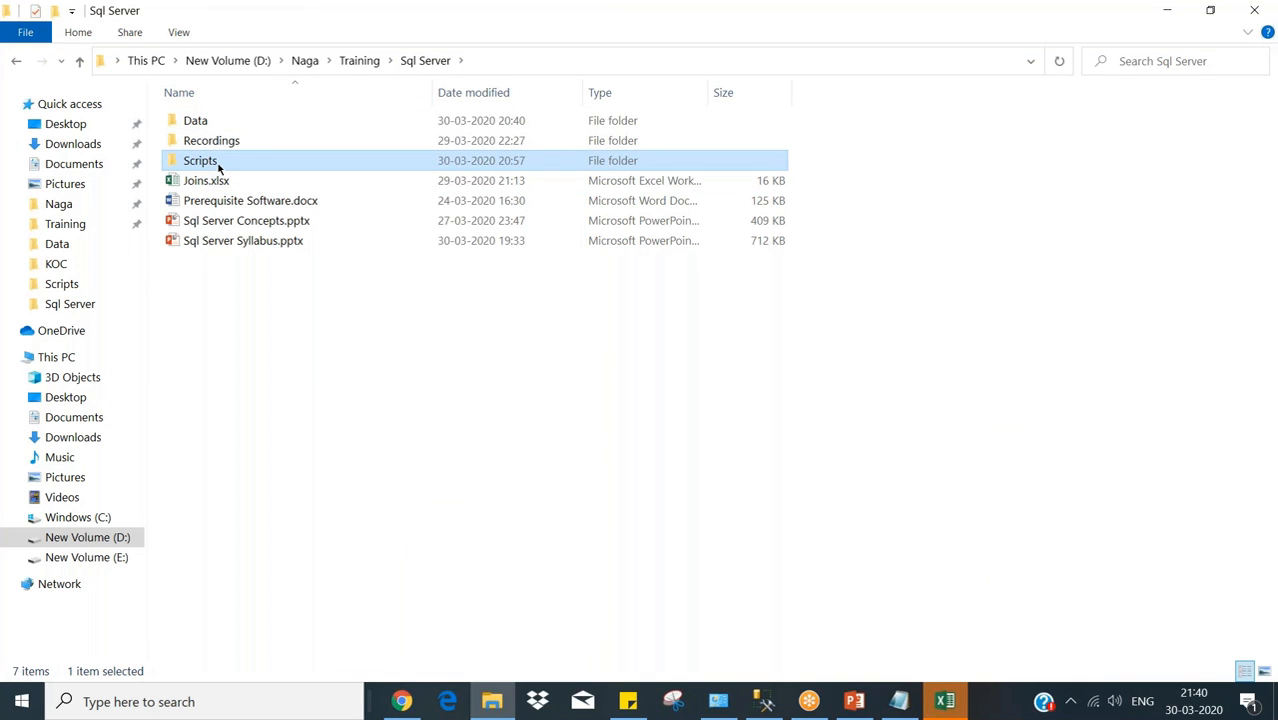
{"action": "double_click", "coordinate": [215, 122]}
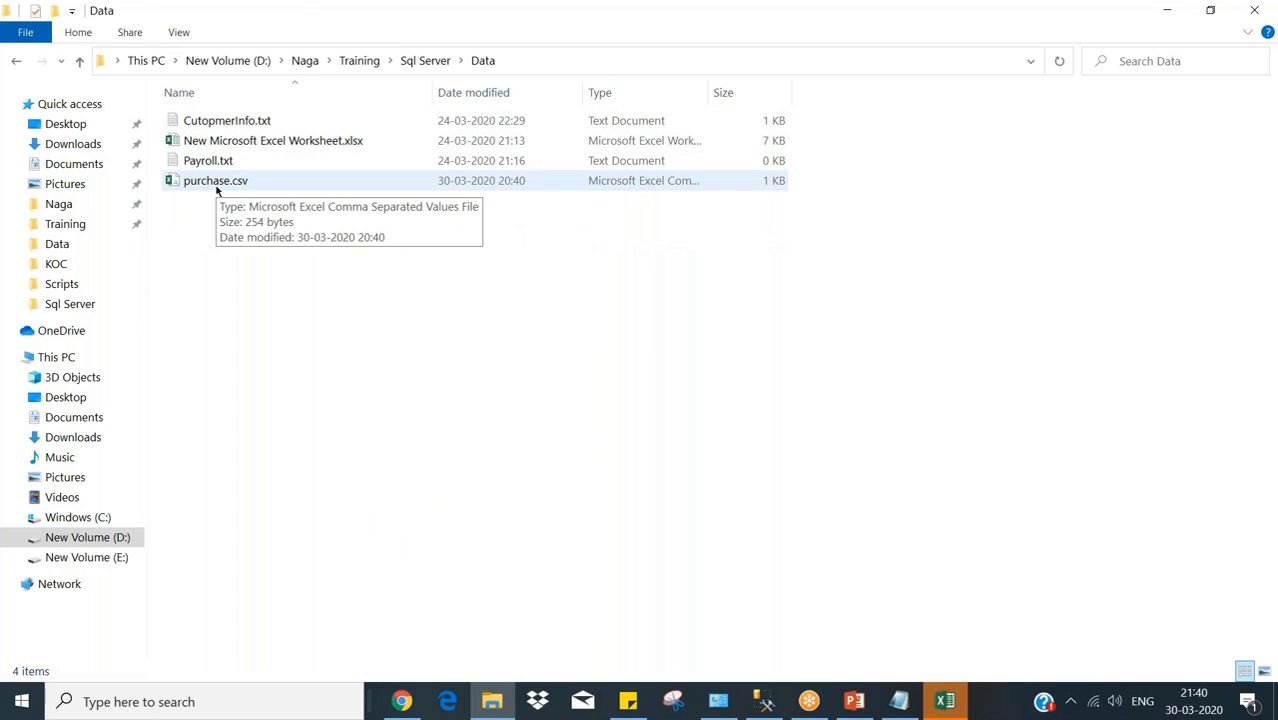
{"action": "left_click", "coordinate": [216, 190]}
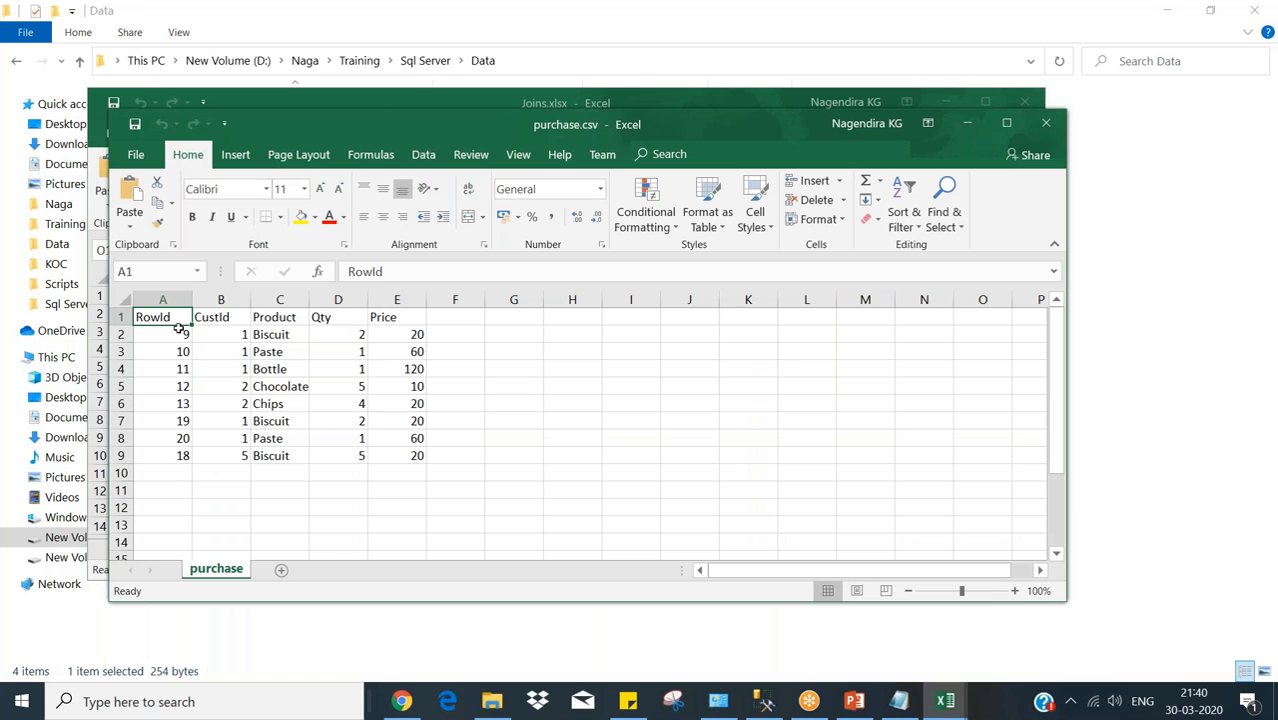
Copy the purchase records in rows 5 to 9, columns A to E, and paste them below starting at A10.
{"action": "left_click_drag", "start_coordinate": [176, 386], "coordinate": [382, 456]}
{"action": "key", "text": "ctrl+c"}
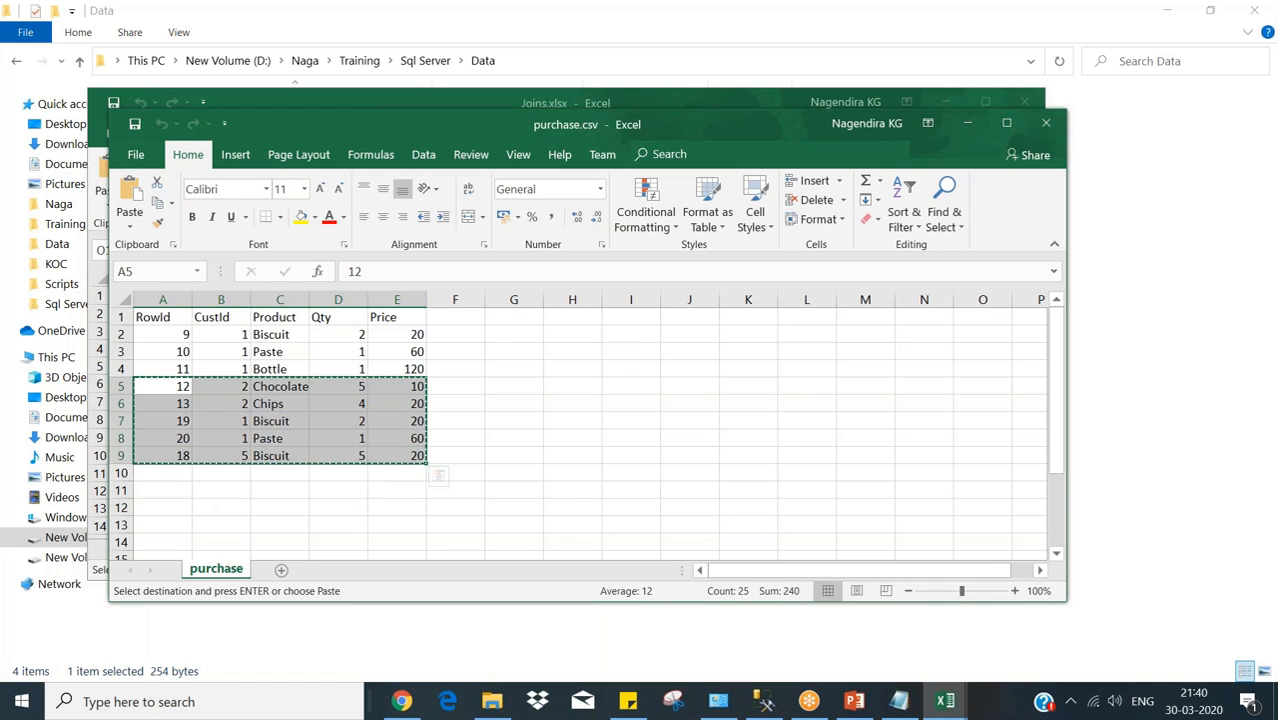
{"action": "left_click", "coordinate": [178, 471]}
{"action": "key", "text": "ctrl+v"}
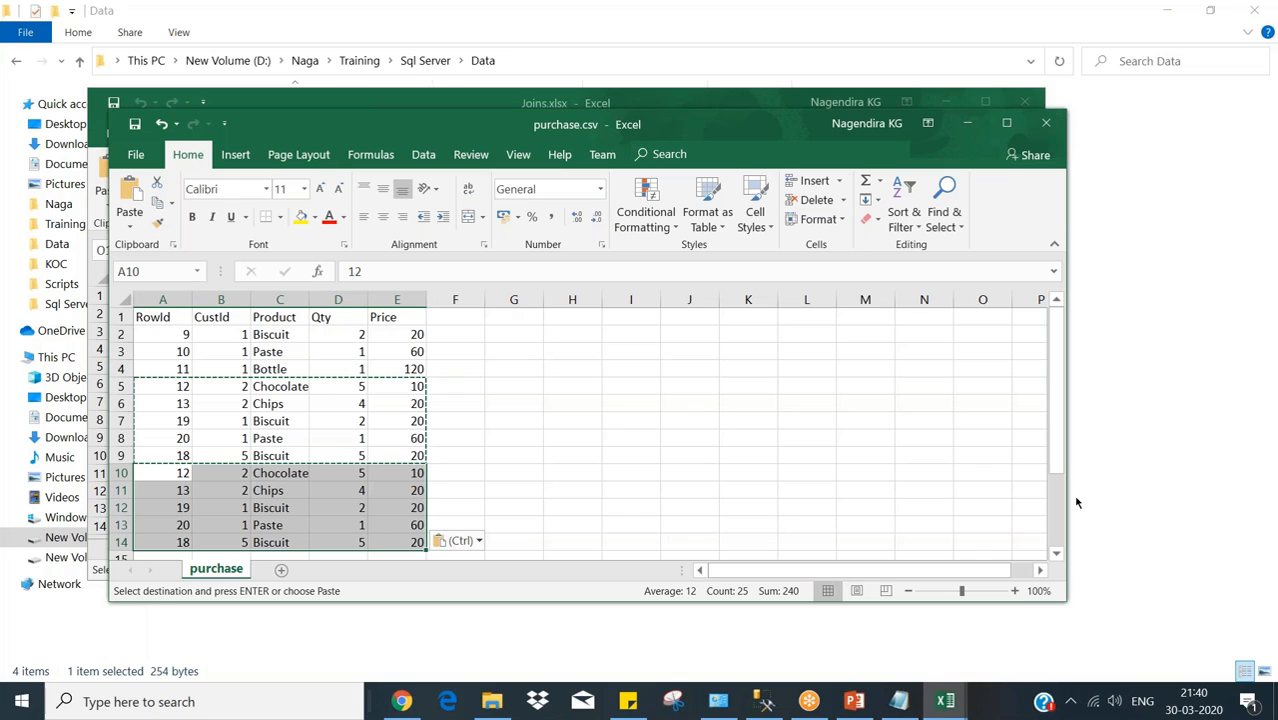
Paste the copied block of purchase rows starting at cell A15 and save purchase.csv.
{"action": "scroll", "coordinate": [1064, 534], "scroll_direction": "down", "scroll_amount": 2}
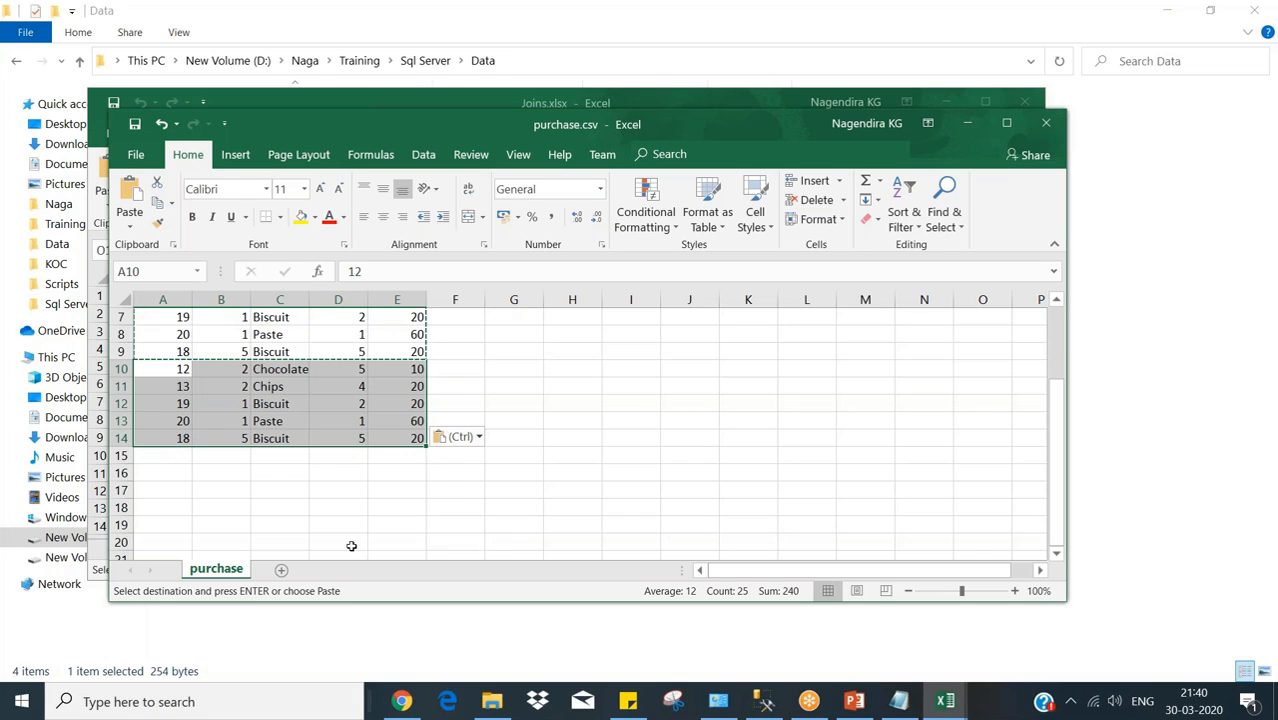
{"action": "left_click", "coordinate": [165, 455]}
{"action": "key", "text": "ctrl+v"}
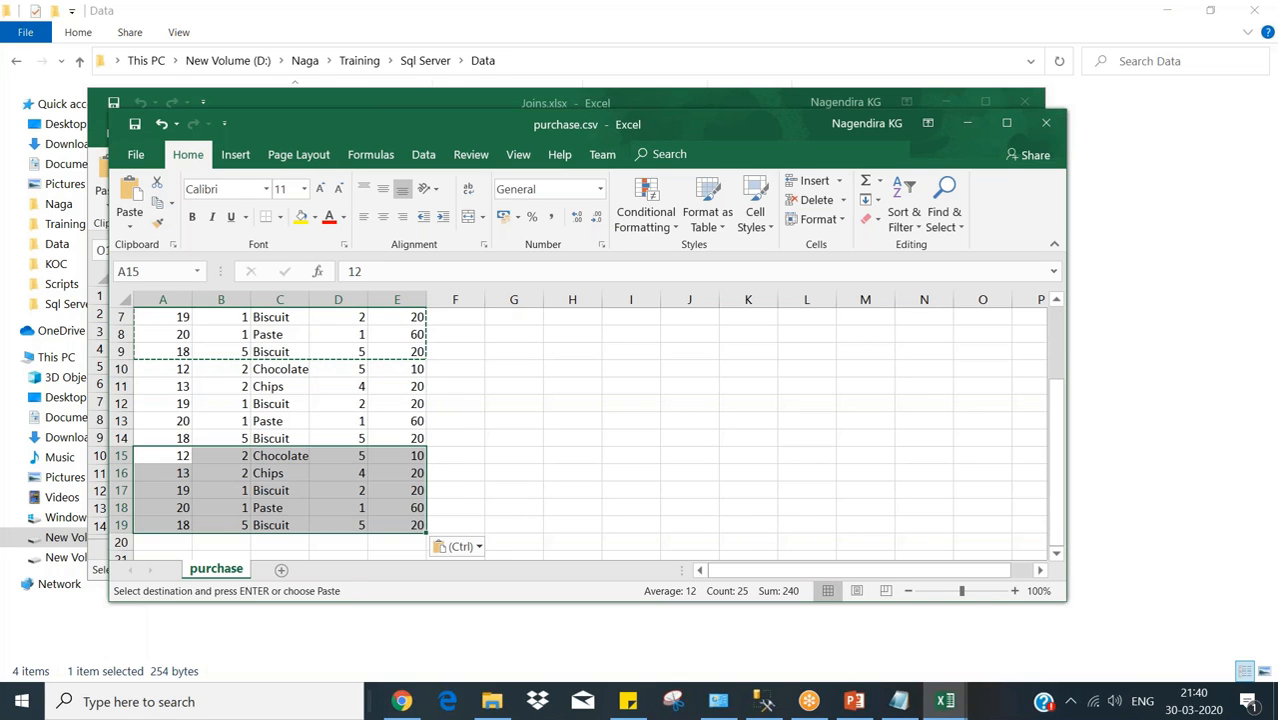
{"action": "key", "text": "ctrl+s"}
{"action": "left_click", "coordinate": [156, 542]}
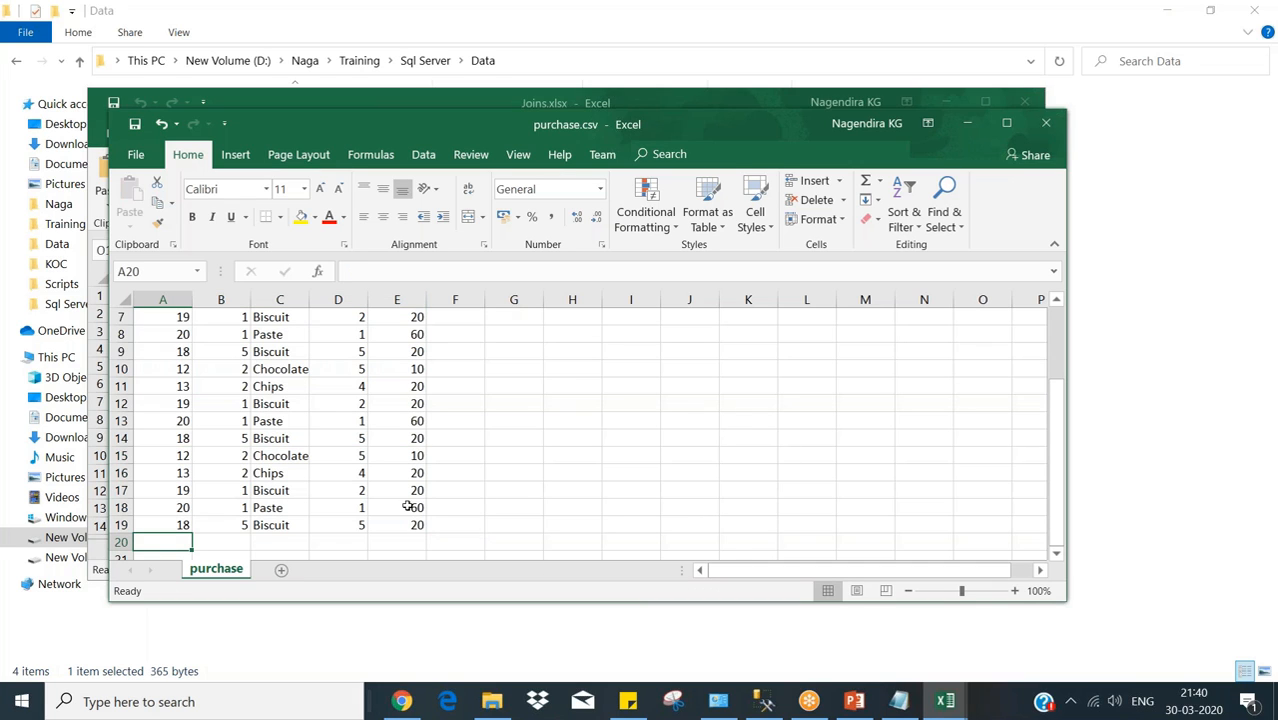
Return to the start of the purchase sheet and close the purchase.csv and Joins.xlsx workbooks.
{"action": "left_click", "coordinate": [349, 475]}
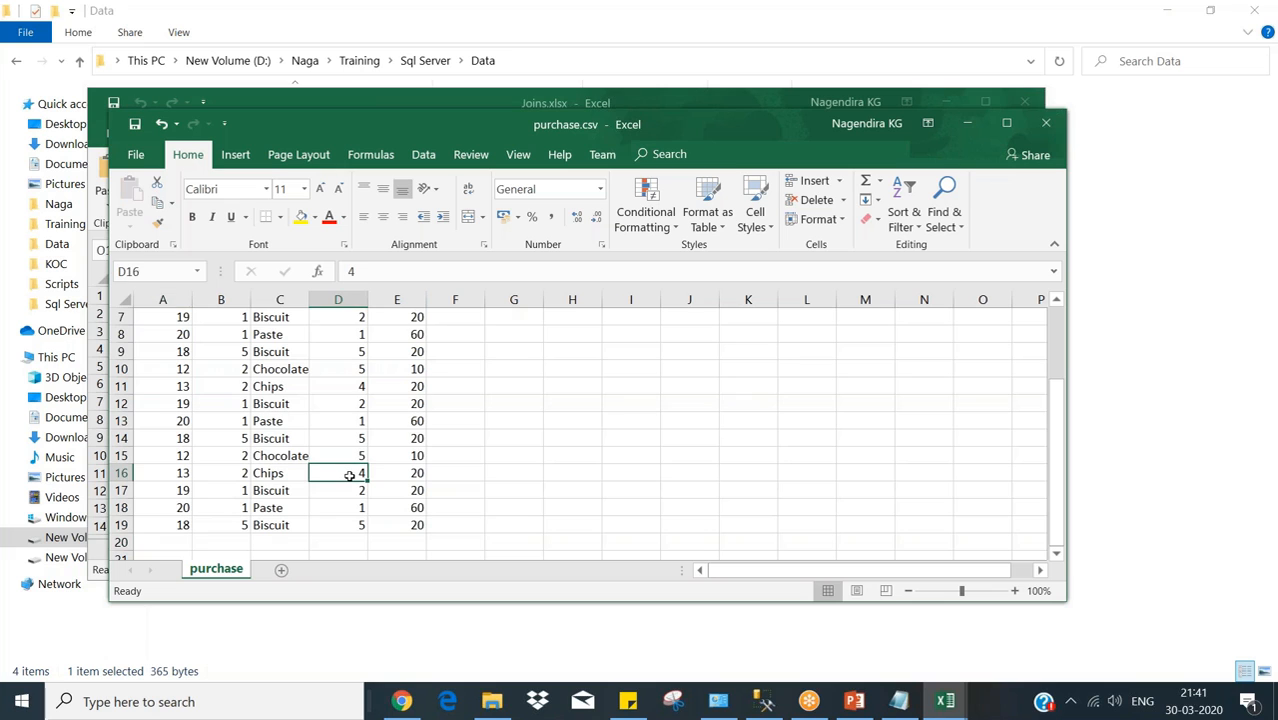
{"action": "key", "text": "ctrl+Home"}
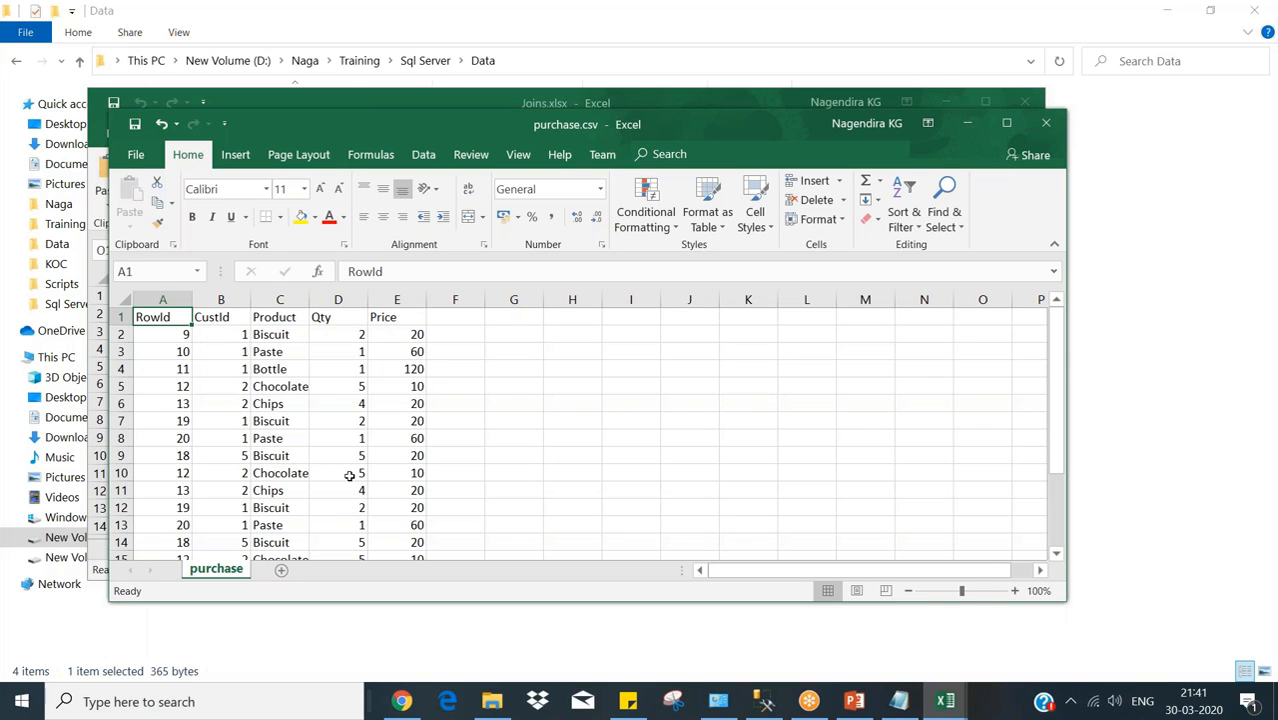
{"action": "left_click", "coordinate": [1046, 122]}
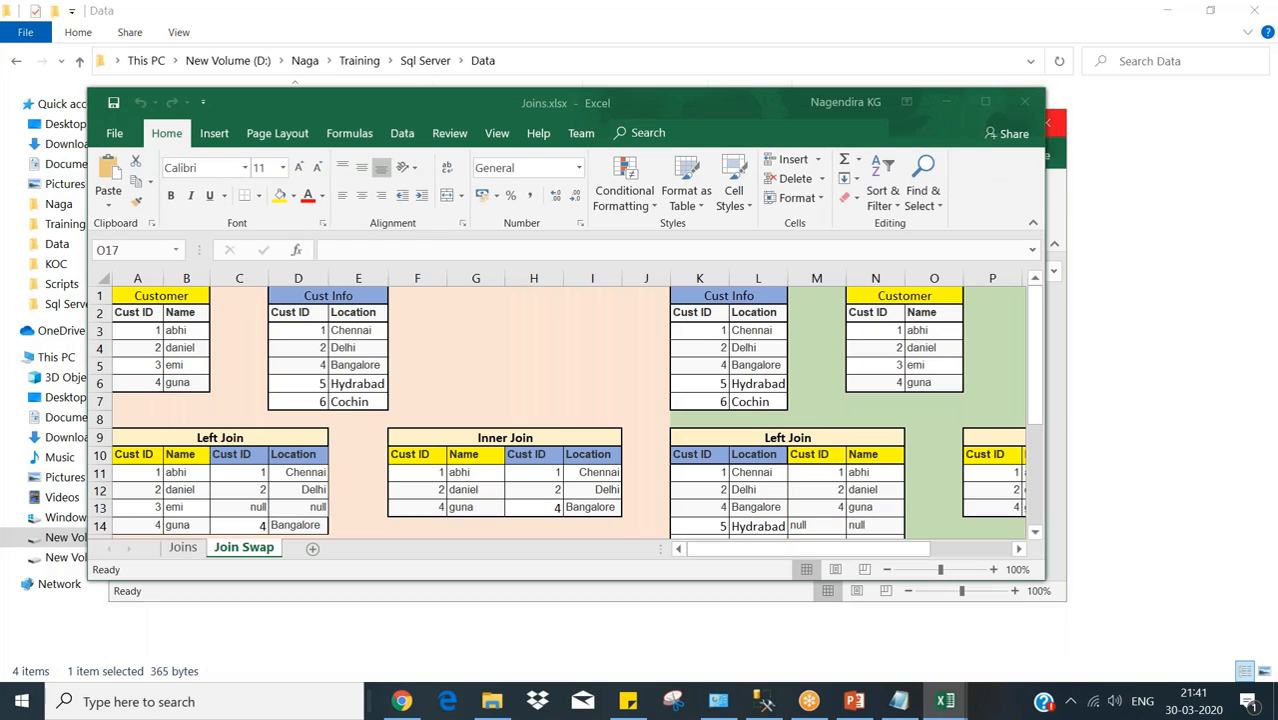
{"action": "left_click", "coordinate": [945, 102]}
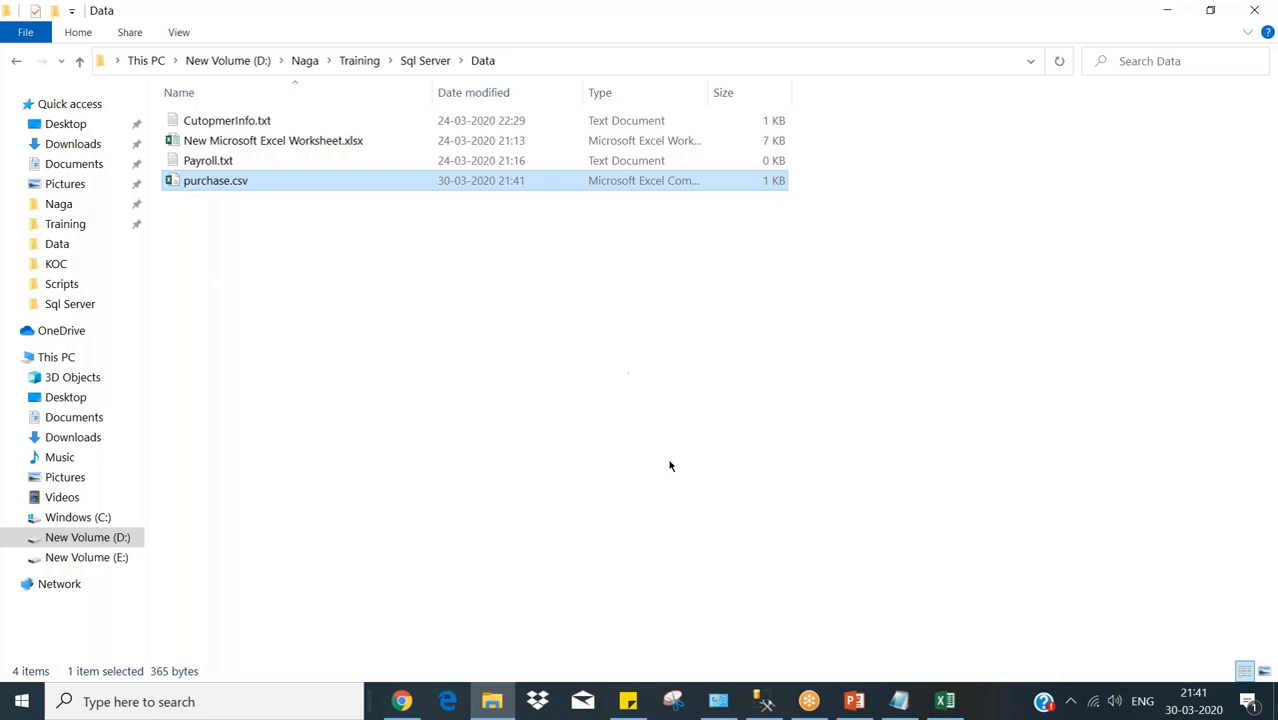
{"action": "left_click", "coordinate": [941, 705]}
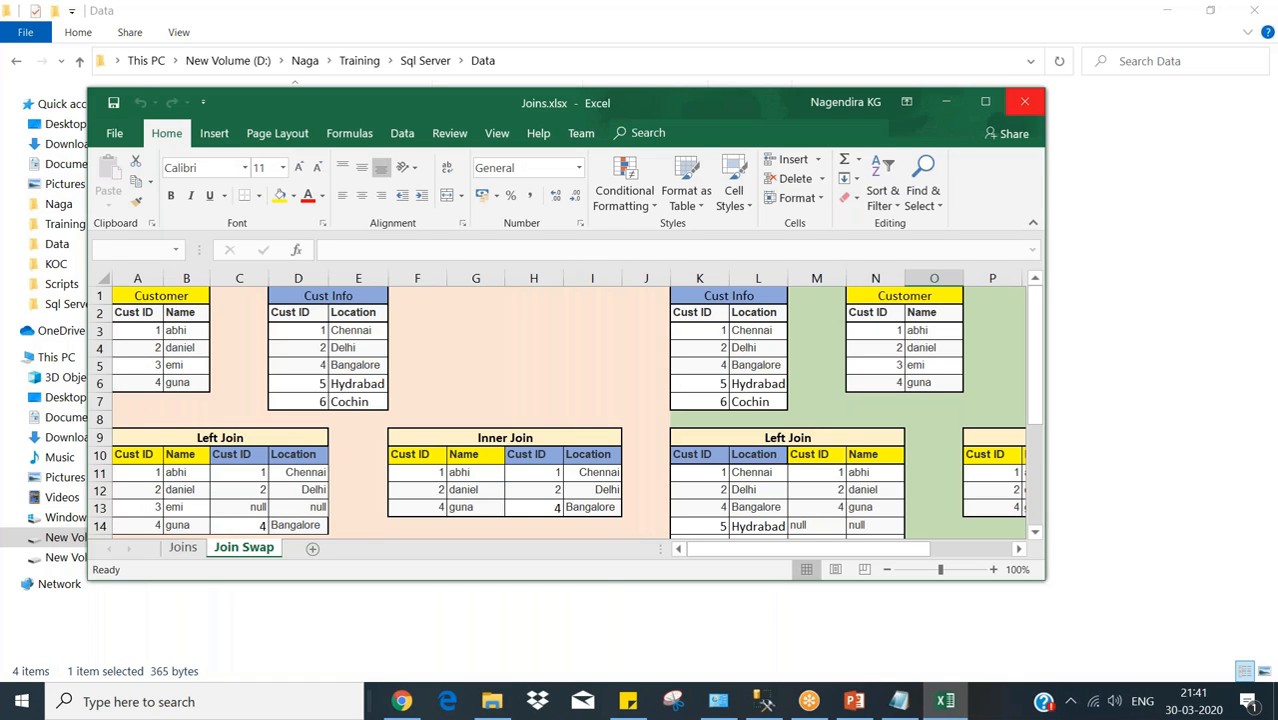
{"action": "left_click", "coordinate": [1028, 104]}
Switch to SQL Server Management Studio and examine the existing tables in the SqlTrainingCorona database.
{"action": "left_click", "coordinate": [762, 703]}
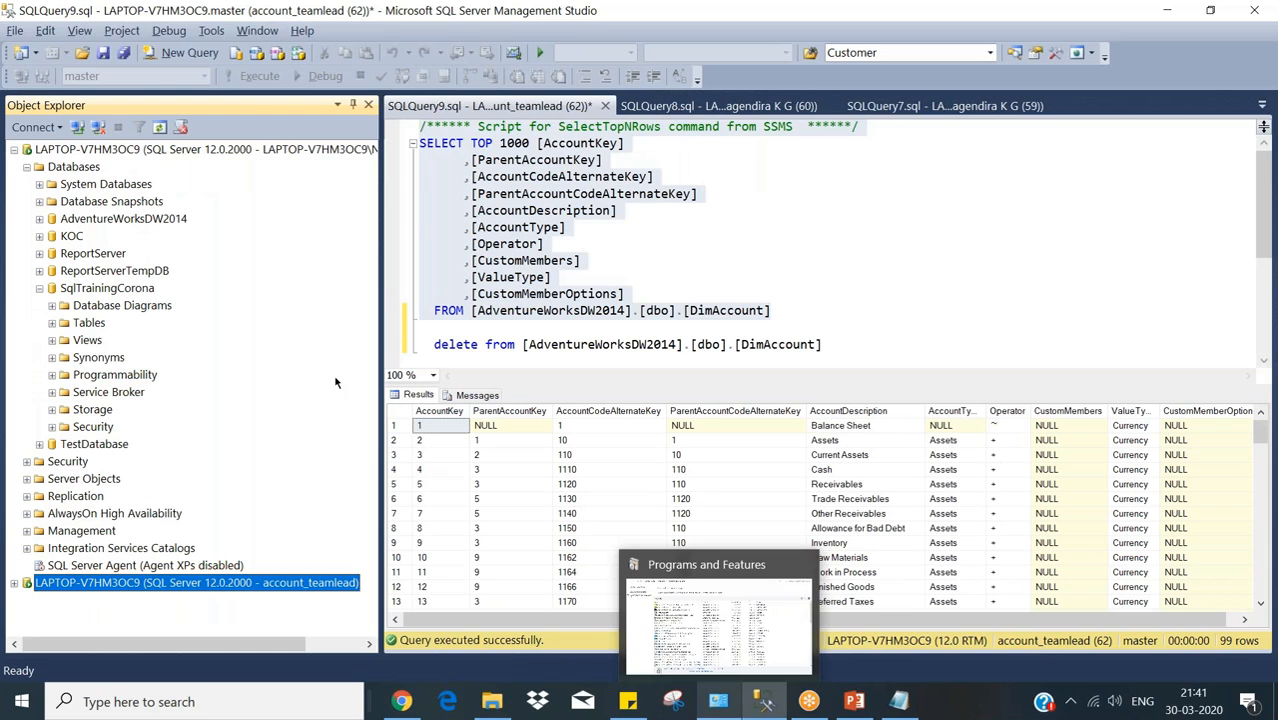
{"action": "left_click", "coordinate": [25, 168]}
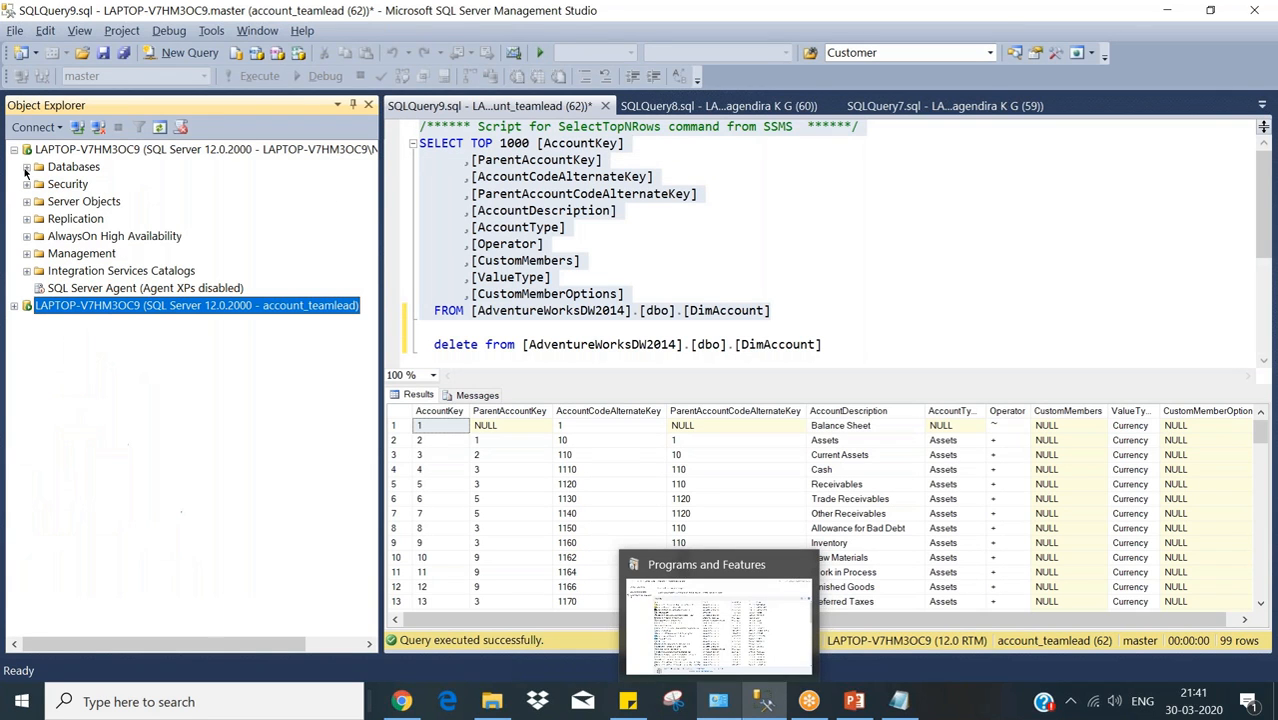
{"action": "left_click", "coordinate": [27, 167]}
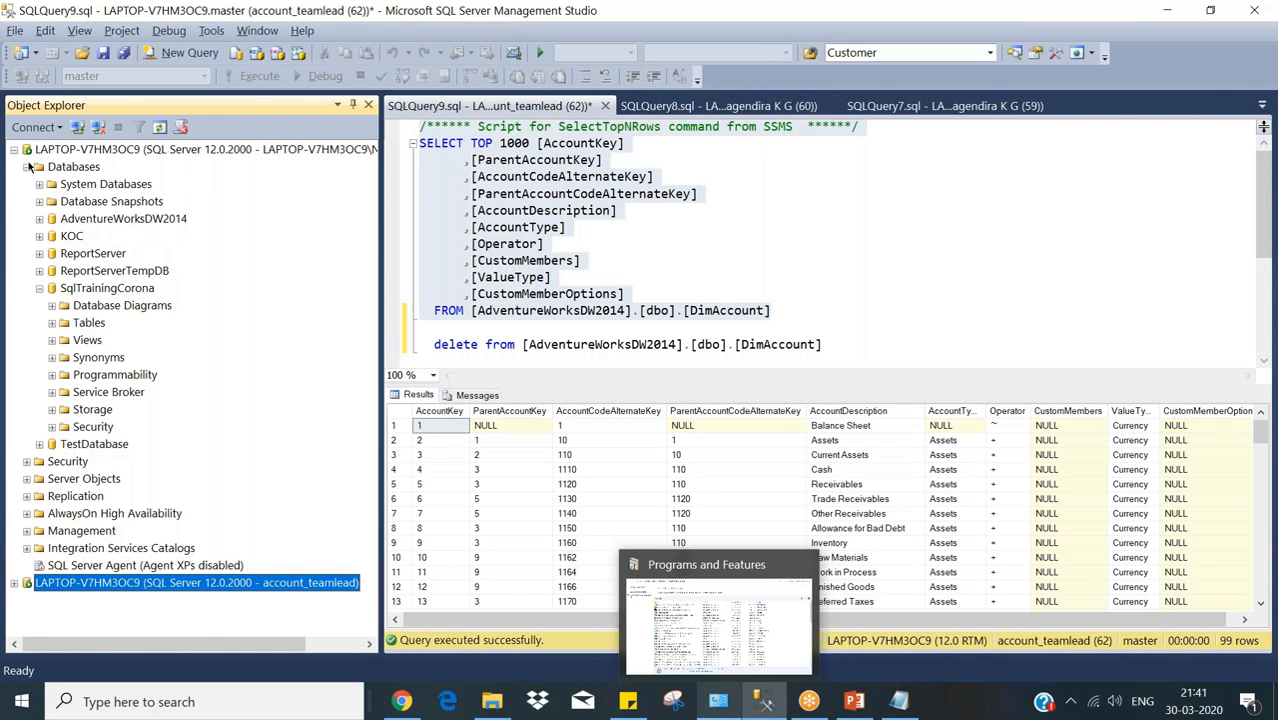
{"action": "left_click", "coordinate": [52, 322]}
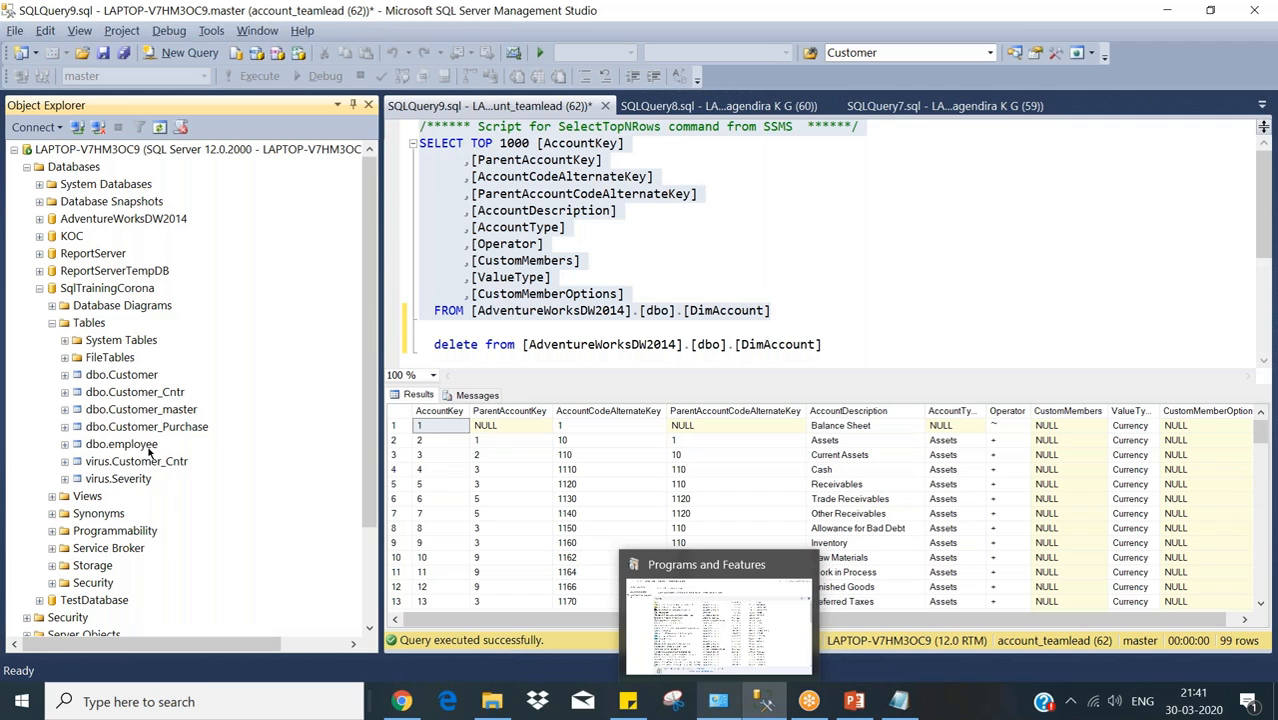
{"action": "left_click", "coordinate": [107, 464]}
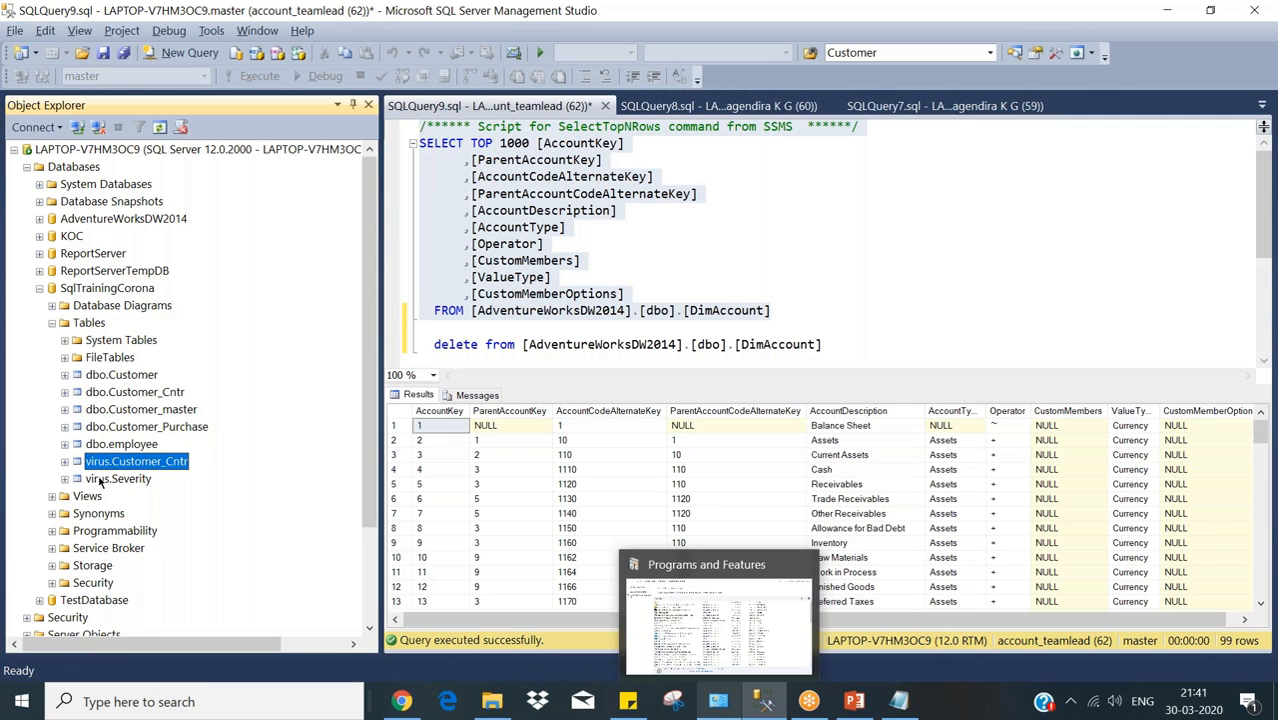
{"action": "left_click", "coordinate": [93, 325]}
{"action": "right_click", "coordinate": [92, 323]}
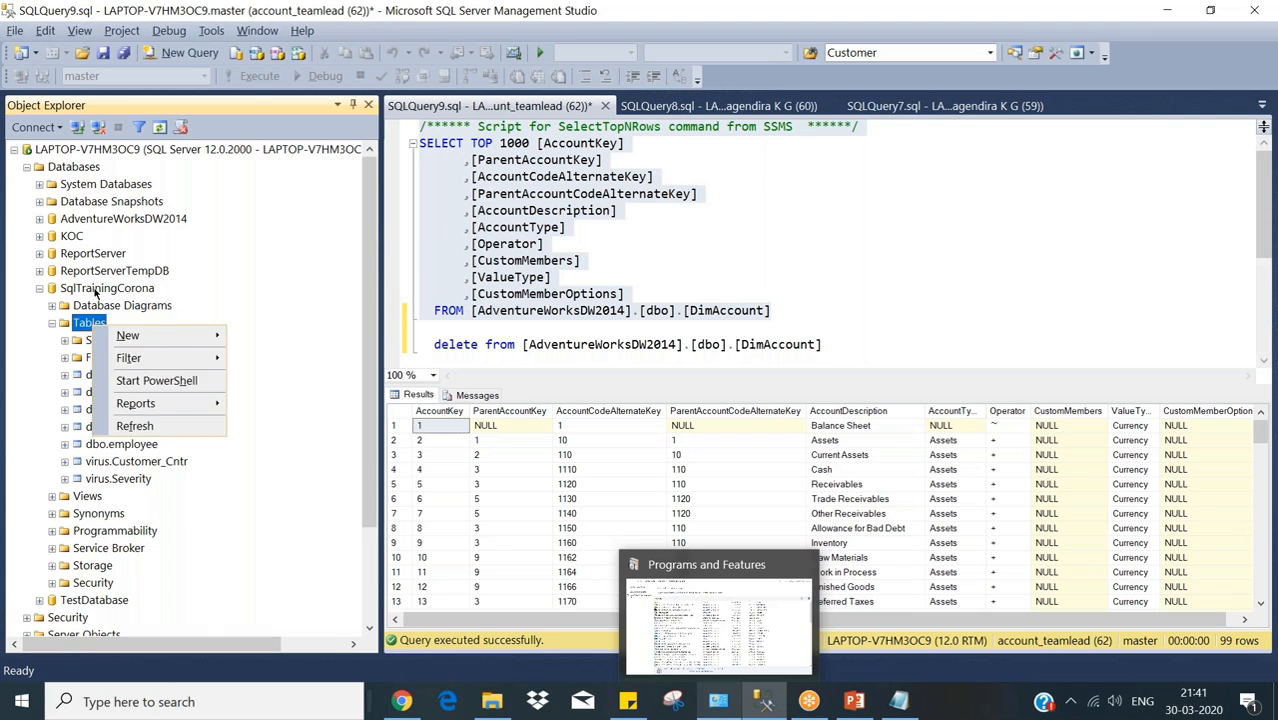
{"action": "left_click", "coordinate": [97, 290]}
{"action": "left_click", "coordinate": [52, 322]}
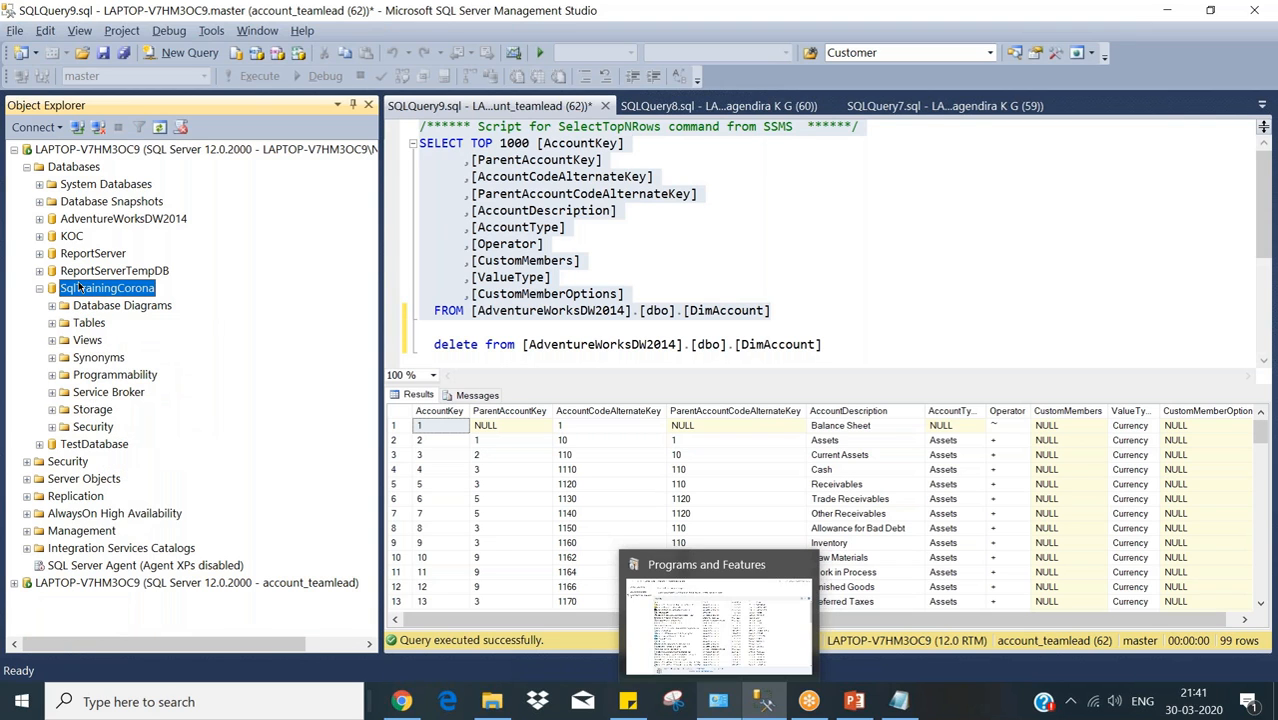
Start the Import Data wizard for the SqlTrainingCorona database and choose Flat File Source as the data source.
{"action": "right_click", "coordinate": [79, 288]}
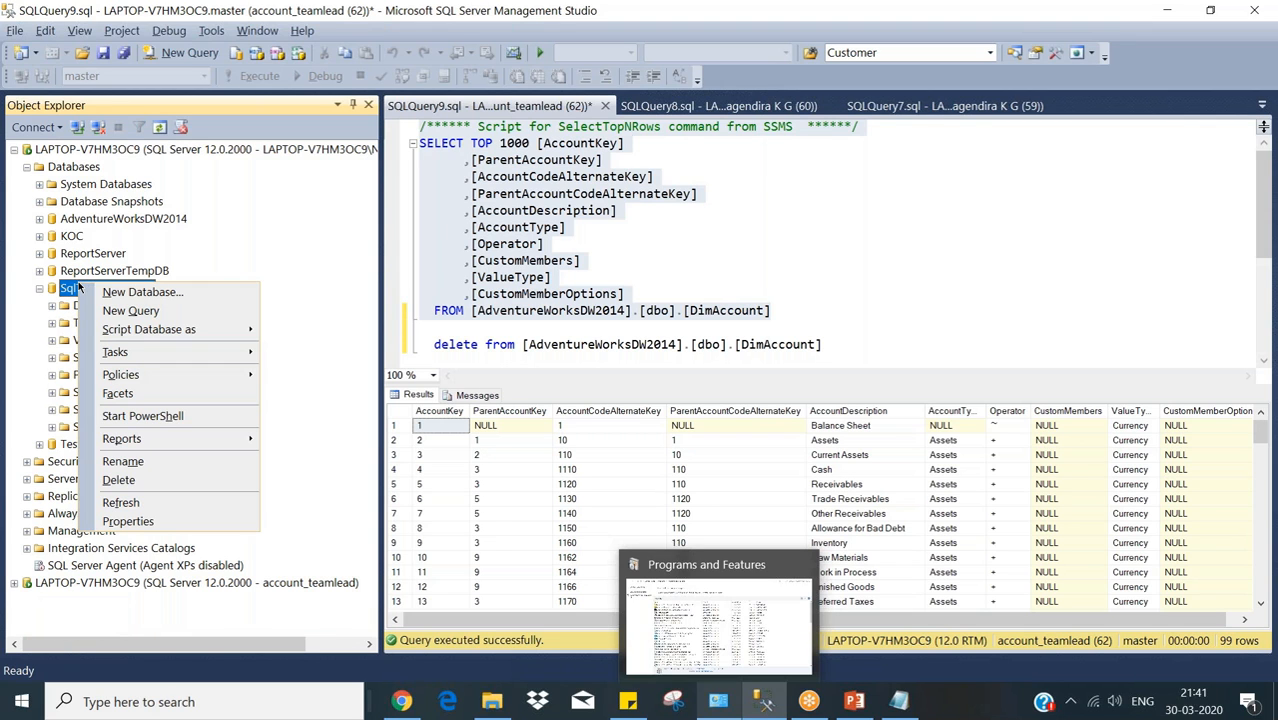
{"action": "mouse_move", "coordinate": [174, 353]}
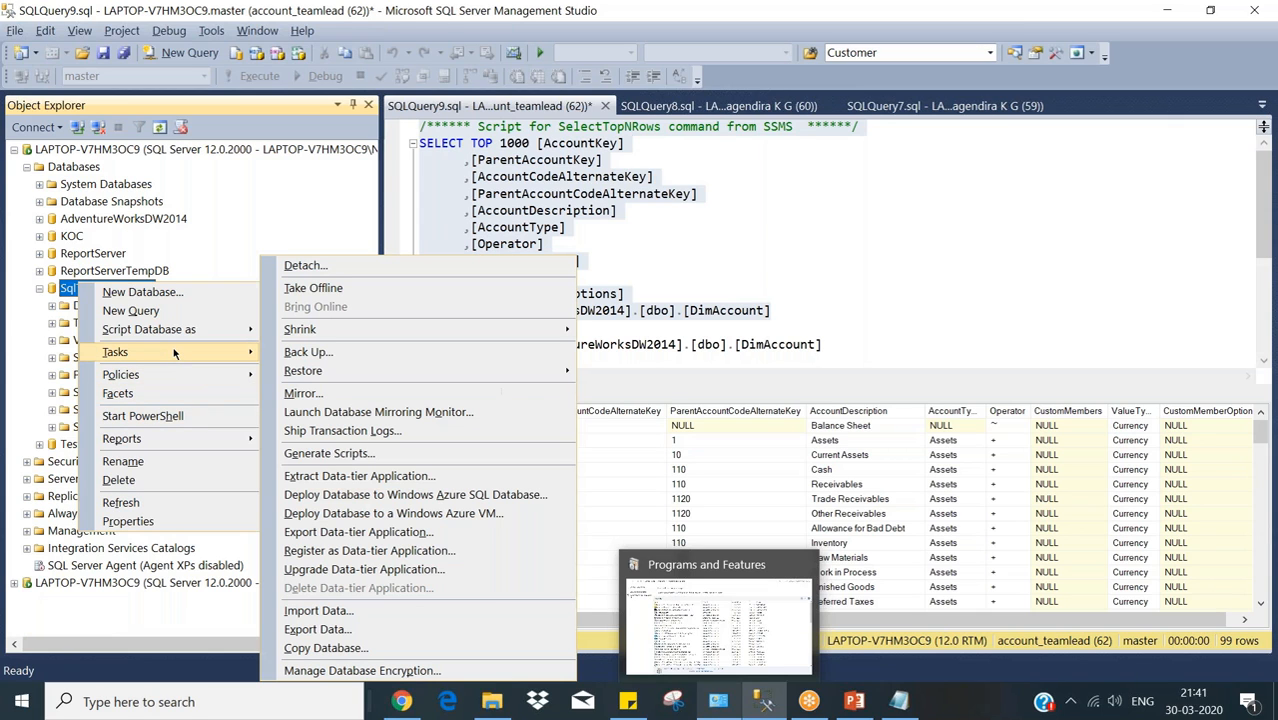
{"action": "left_click", "coordinate": [330, 610]}
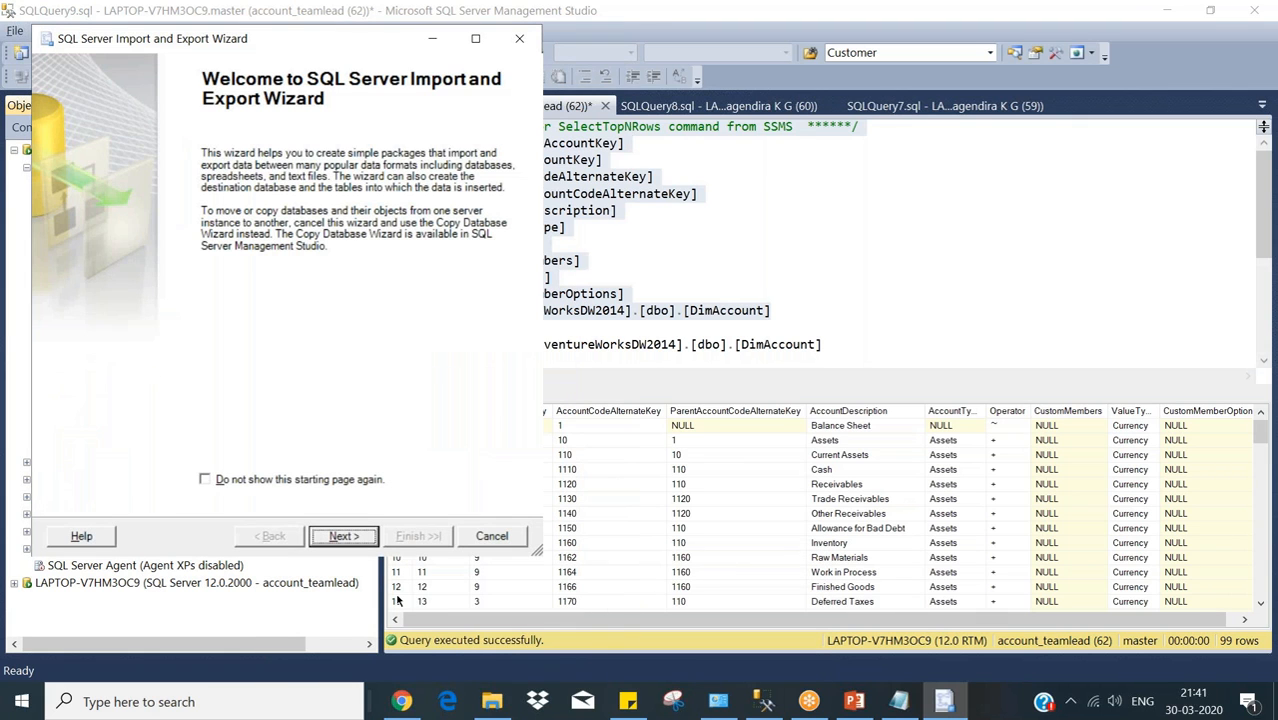
{"action": "left_click", "coordinate": [343, 537]}
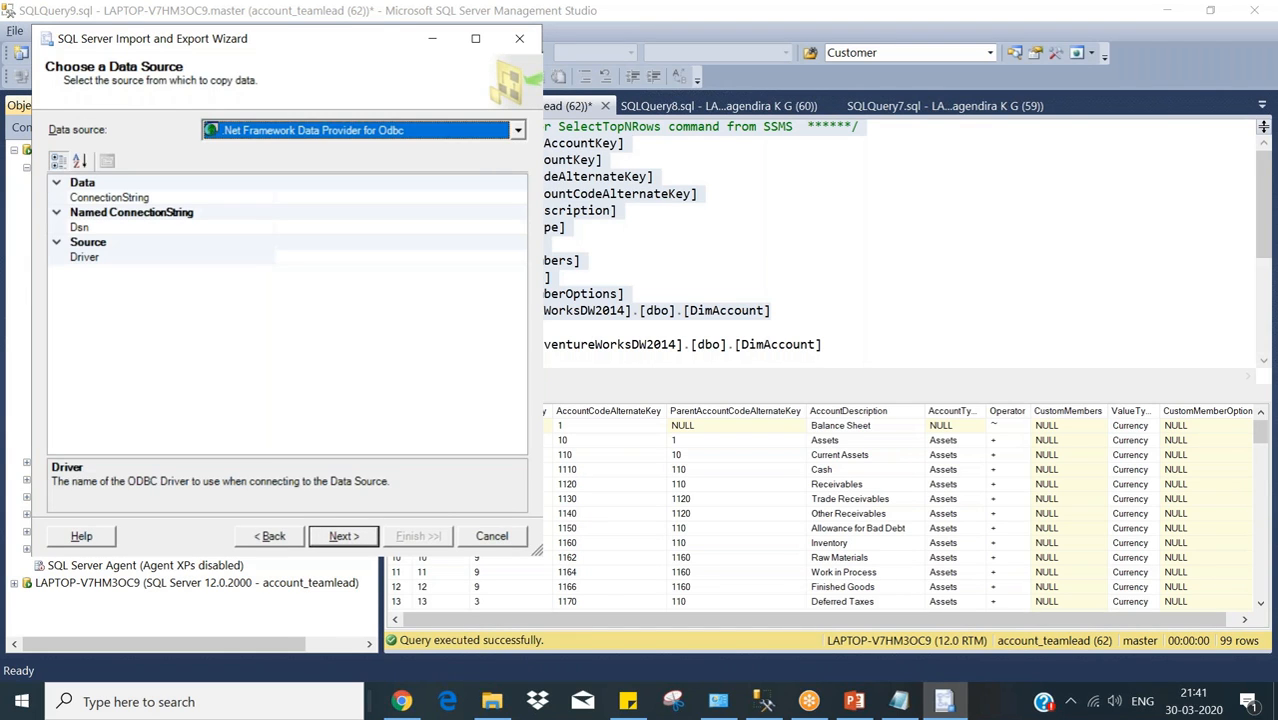
{"action": "left_click", "coordinate": [496, 131]}
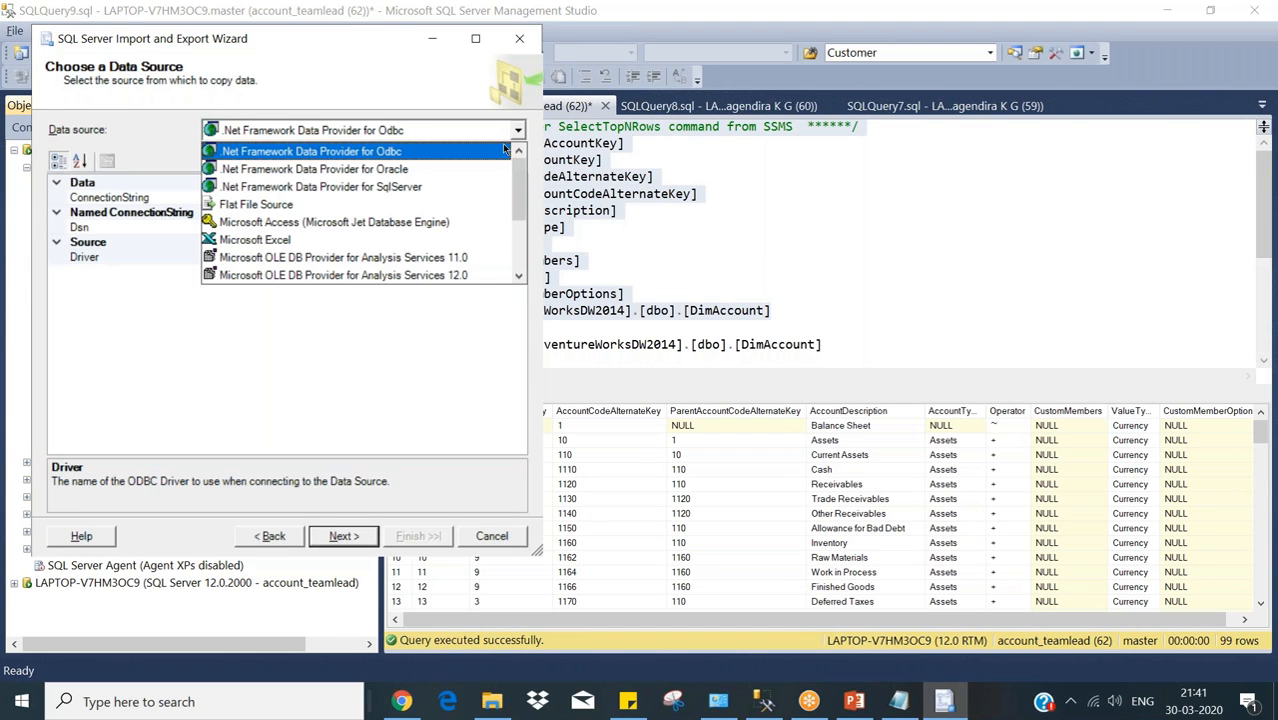
{"action": "left_click", "coordinate": [398, 205]}
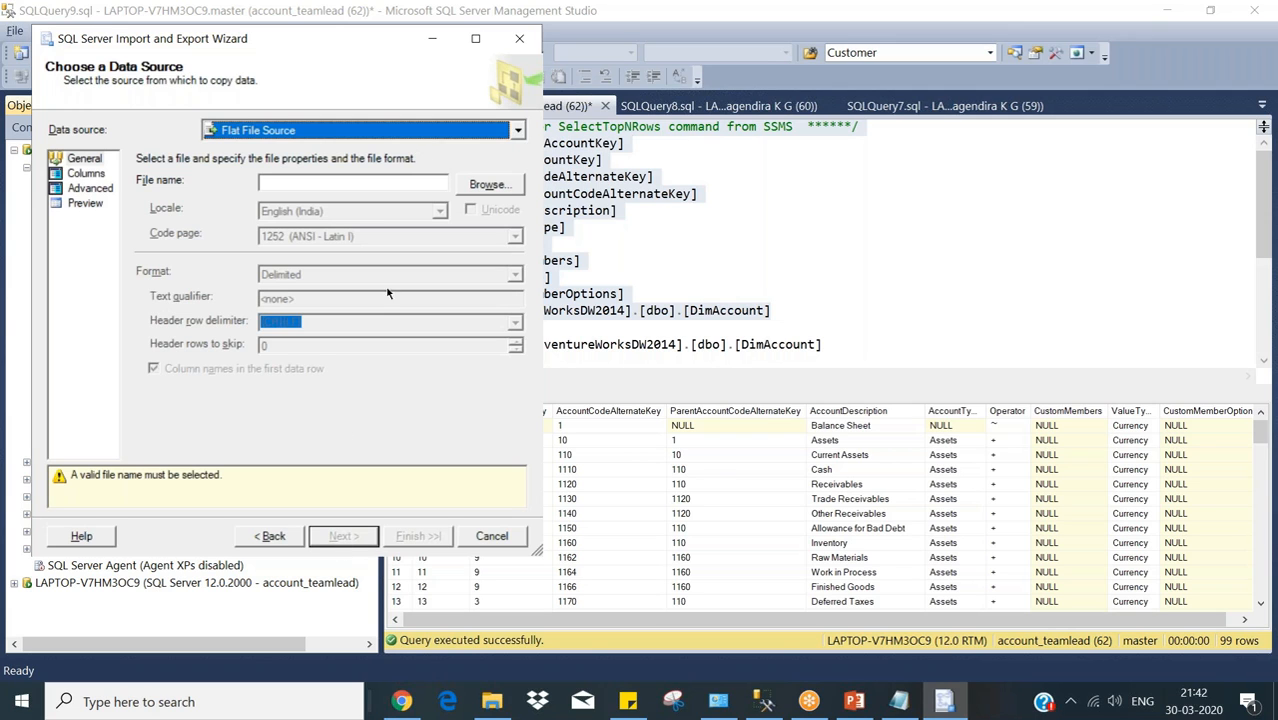
Select purchase.csv from the Data folder inside Sql Server as the source file, listing all file types.
{"action": "left_click", "coordinate": [490, 184]}
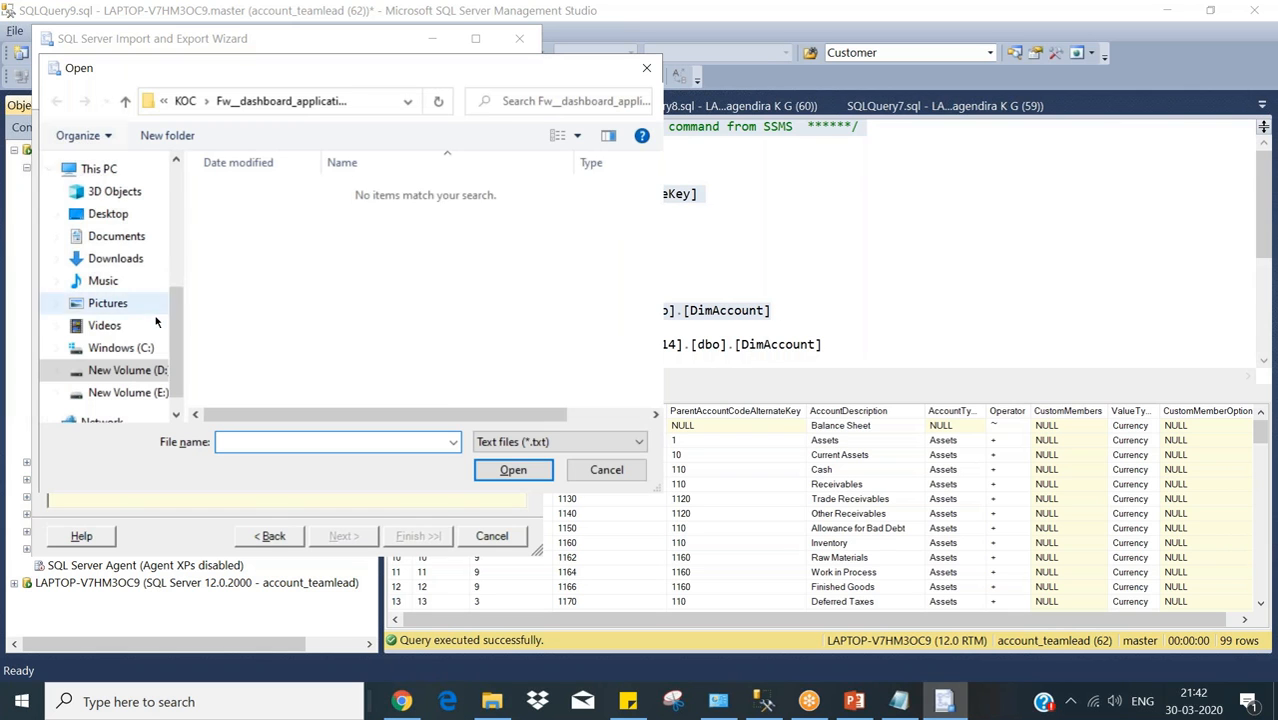
{"action": "scroll", "coordinate": [155, 305], "scroll_direction": "up", "scroll_amount": 5}
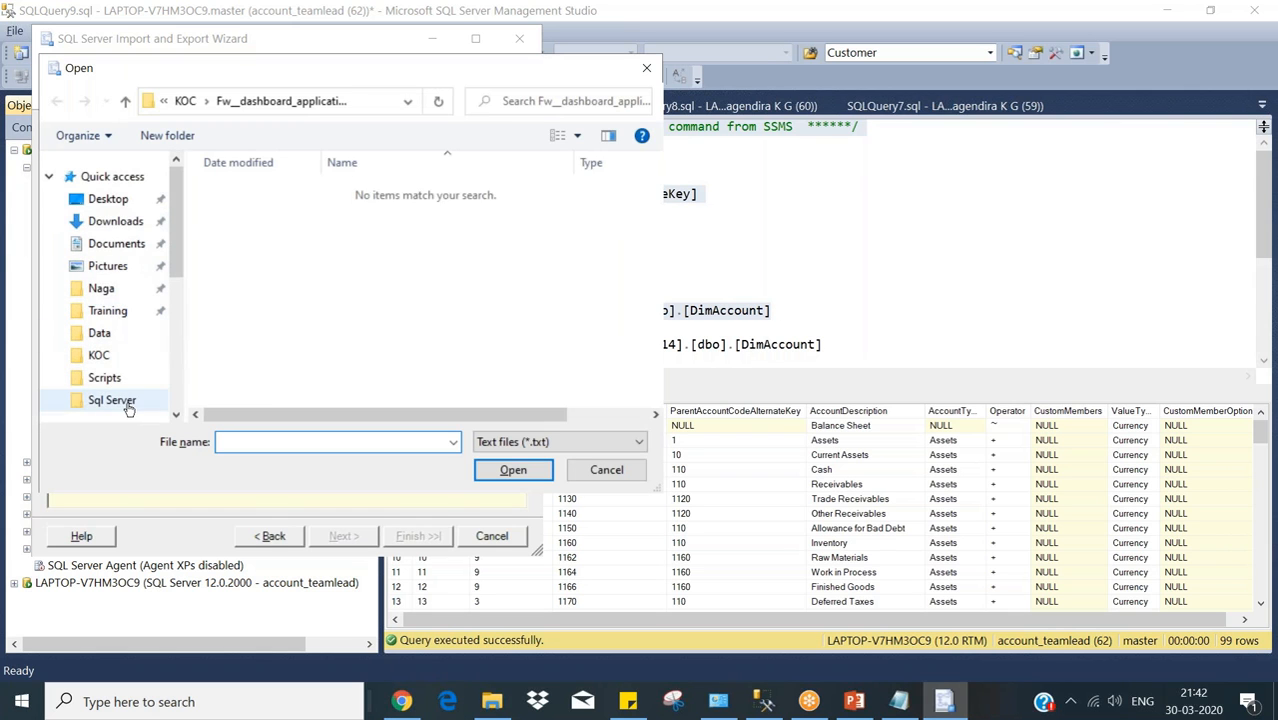
{"action": "left_click", "coordinate": [112, 400]}
{"action": "double_click", "coordinate": [213, 190]}
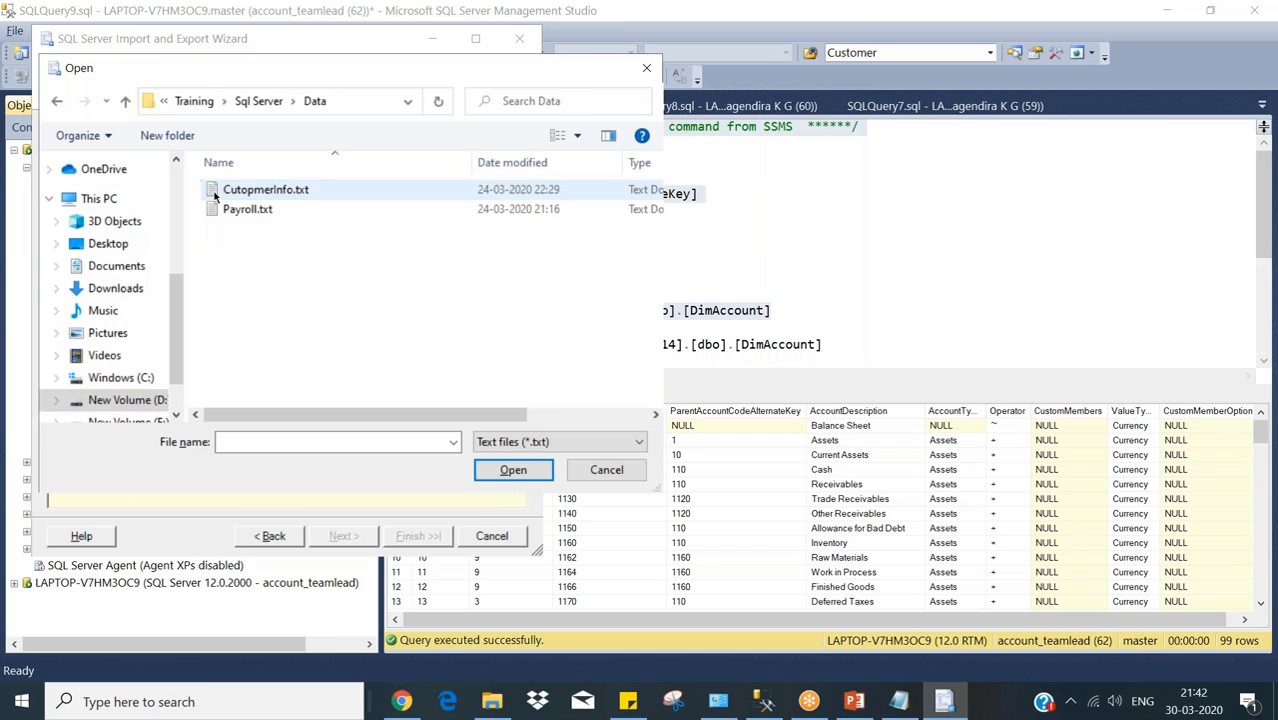
{"action": "left_click", "coordinate": [491, 442]}
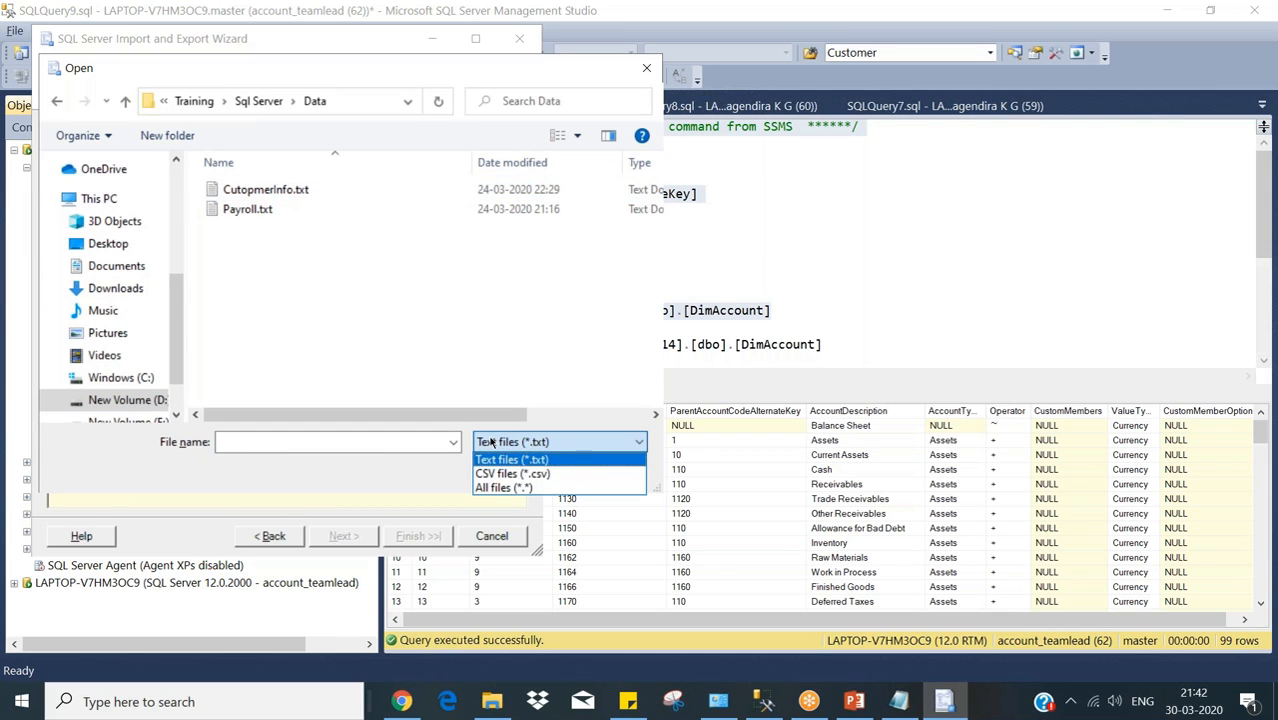
{"action": "left_click", "coordinate": [497, 487]}
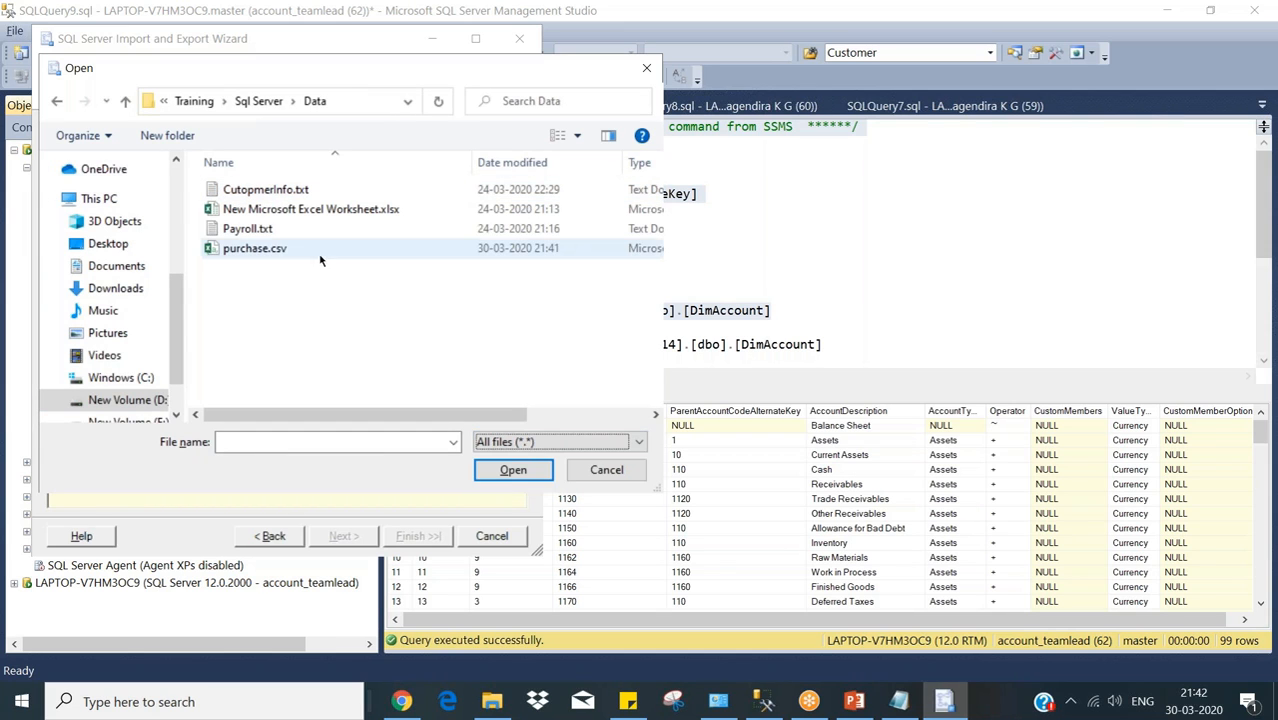
{"action": "left_click", "coordinate": [267, 247]}
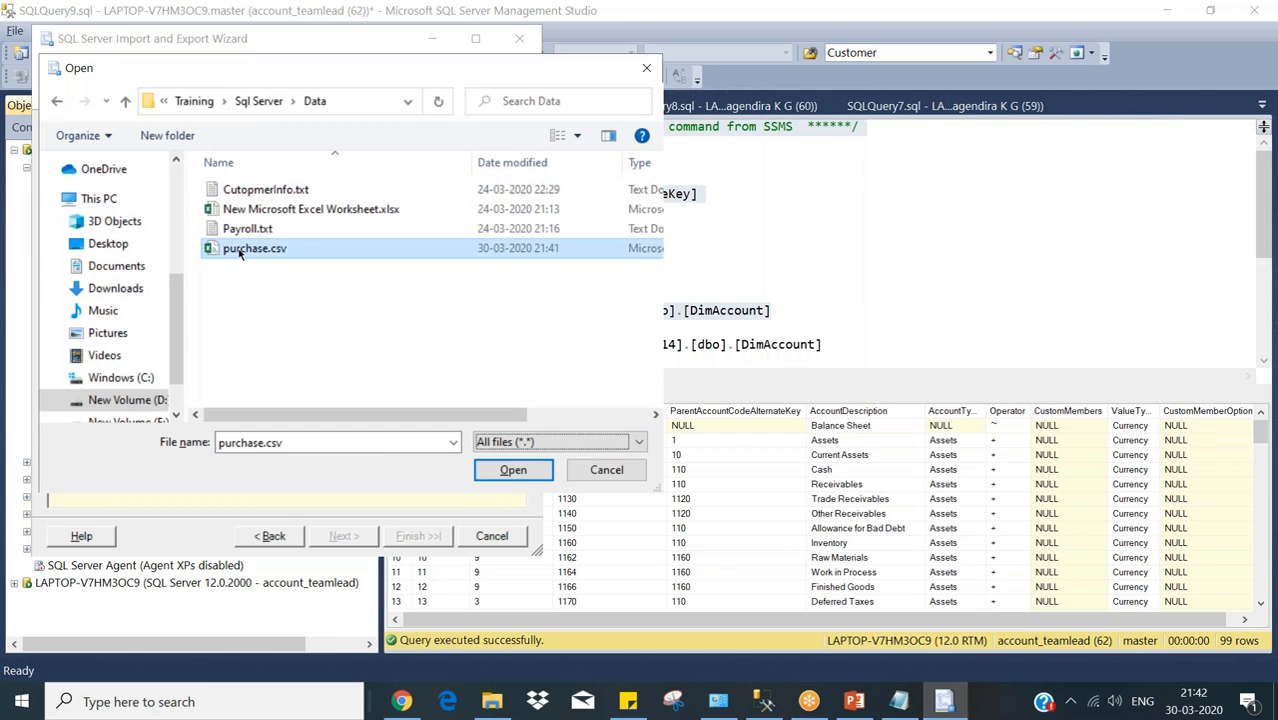
{"action": "left_click", "coordinate": [513, 470]}
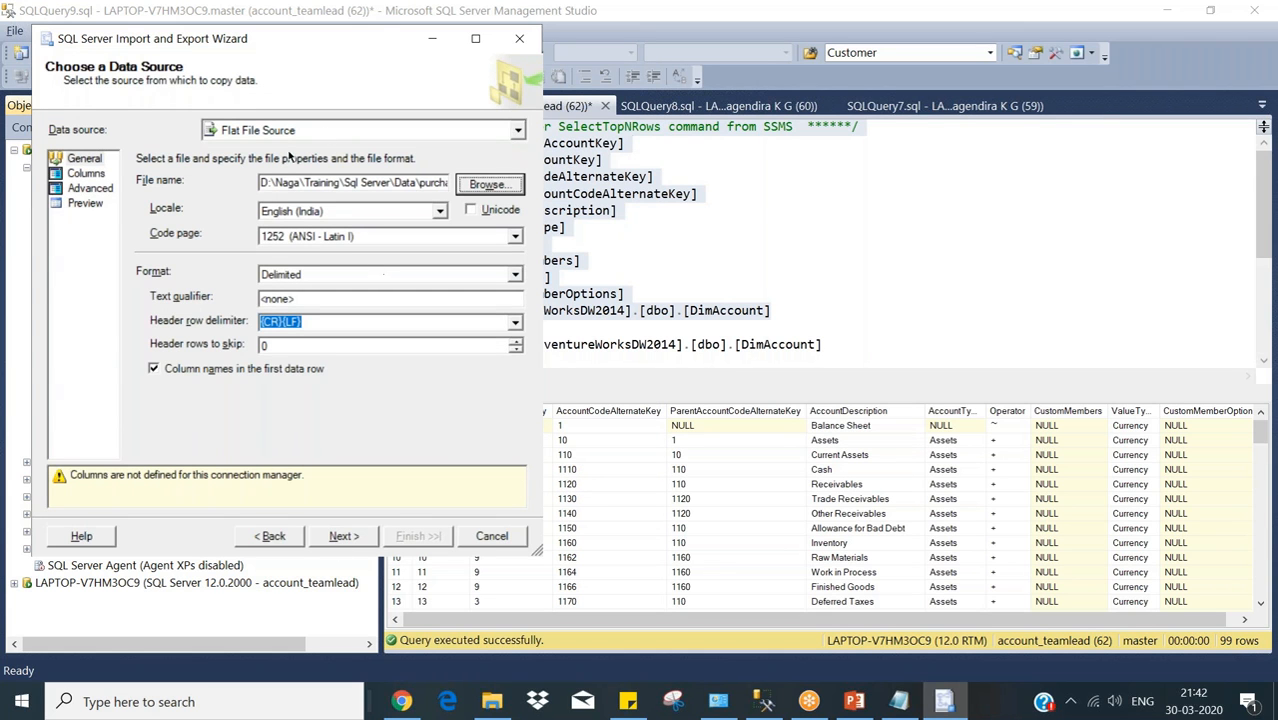
Review the source file's delimiters and row preview, and accept them to reach the destination choice.
{"action": "left_click", "coordinate": [348, 537]}
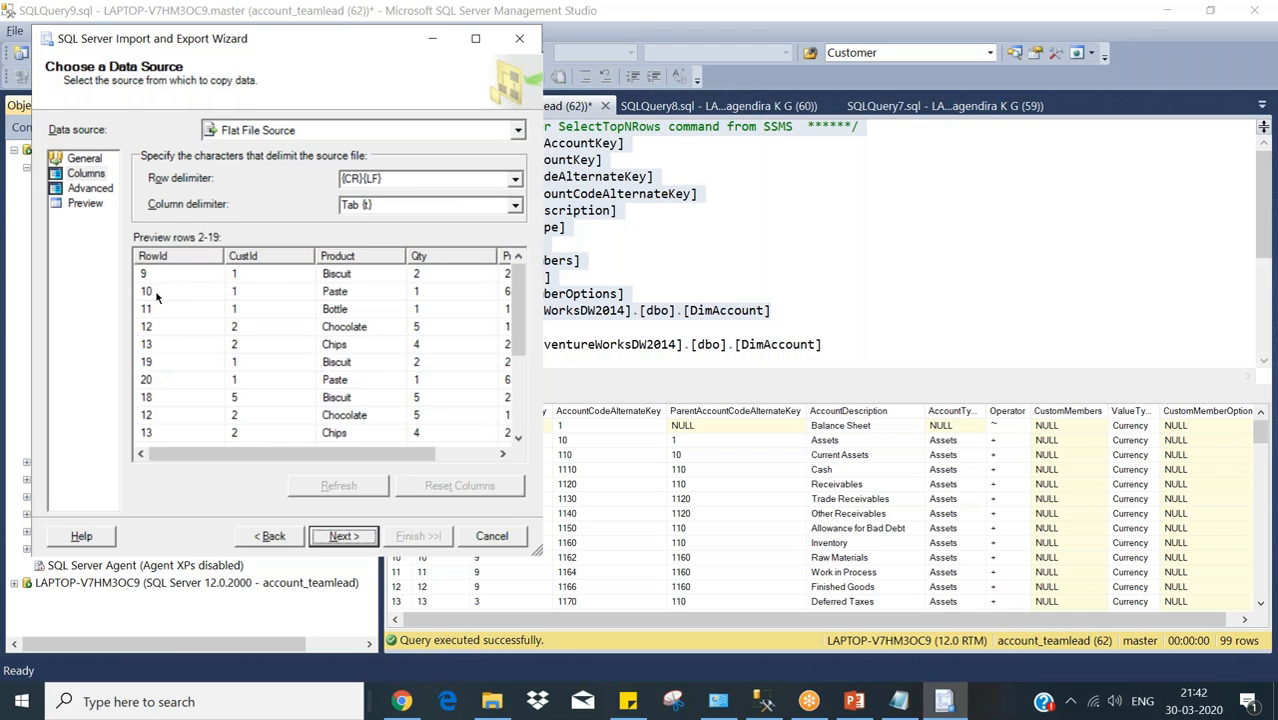
{"action": "left_click_drag", "start_coordinate": [286, 453], "coordinate": [180, 405]}
{"action": "left_click_drag", "start_coordinate": [518, 300], "coordinate": [503, 276]}
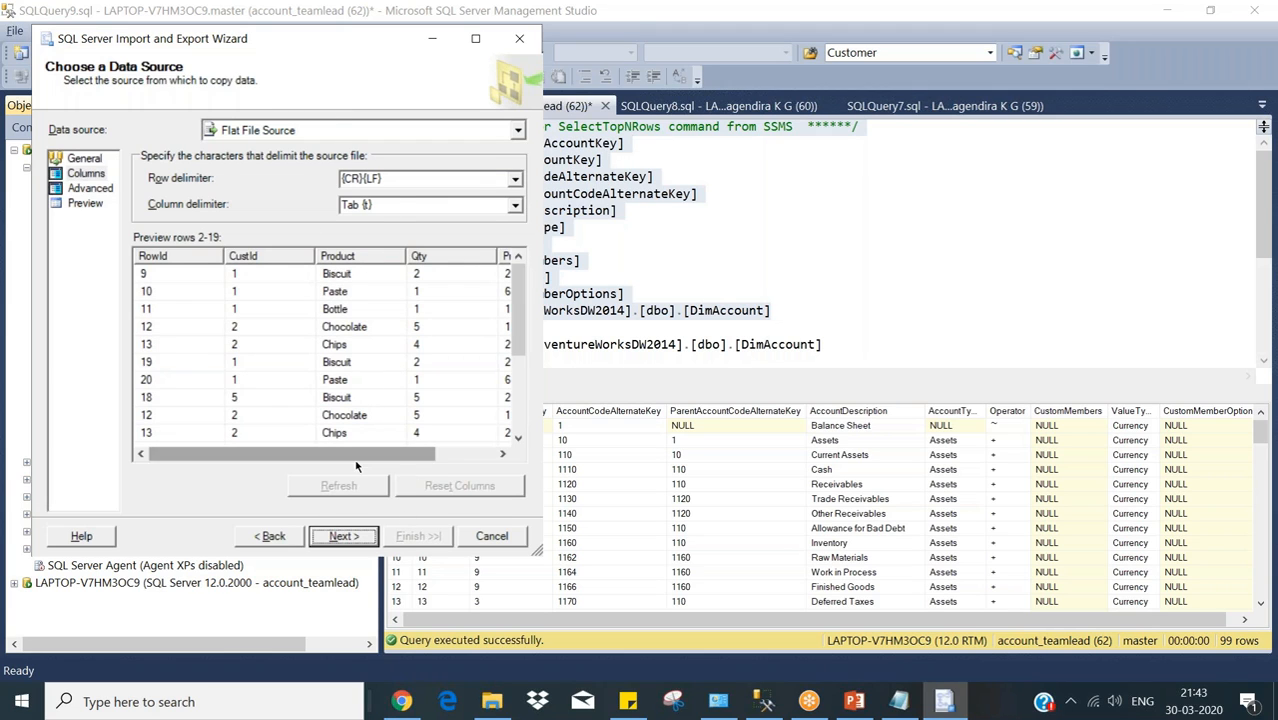
{"action": "left_click_drag", "start_coordinate": [370, 460], "coordinate": [258, 448]}
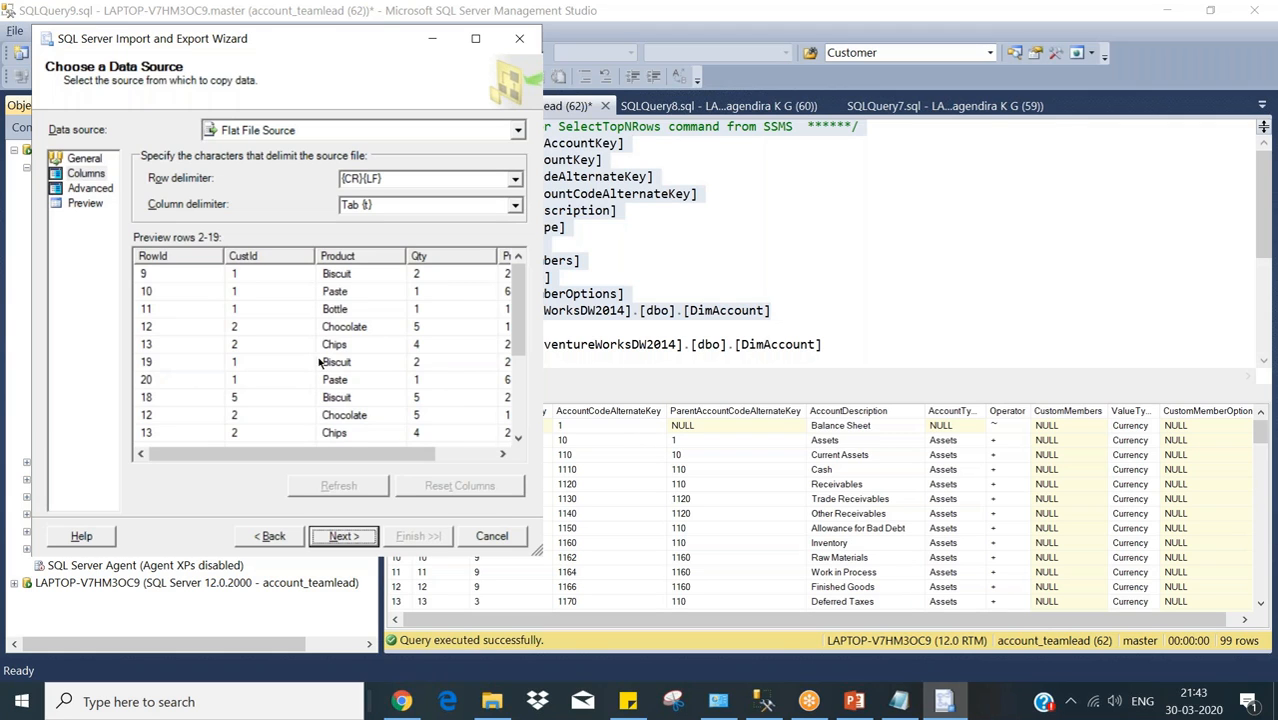
{"action": "left_click_drag", "start_coordinate": [338, 459], "coordinate": [445, 464]}
{"action": "left_click", "coordinate": [343, 537]}
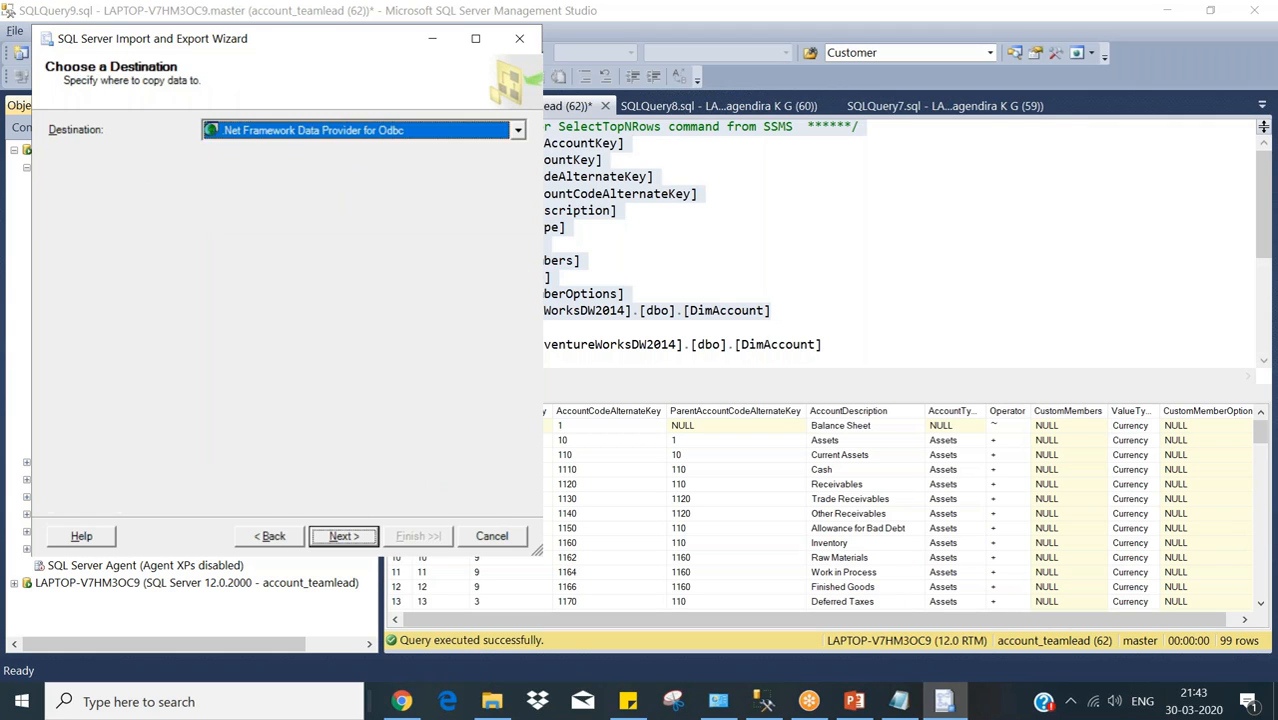
Set the import destination to Microsoft OLE DB Provider for SQL Server.
{"action": "left_click", "coordinate": [366, 138]}
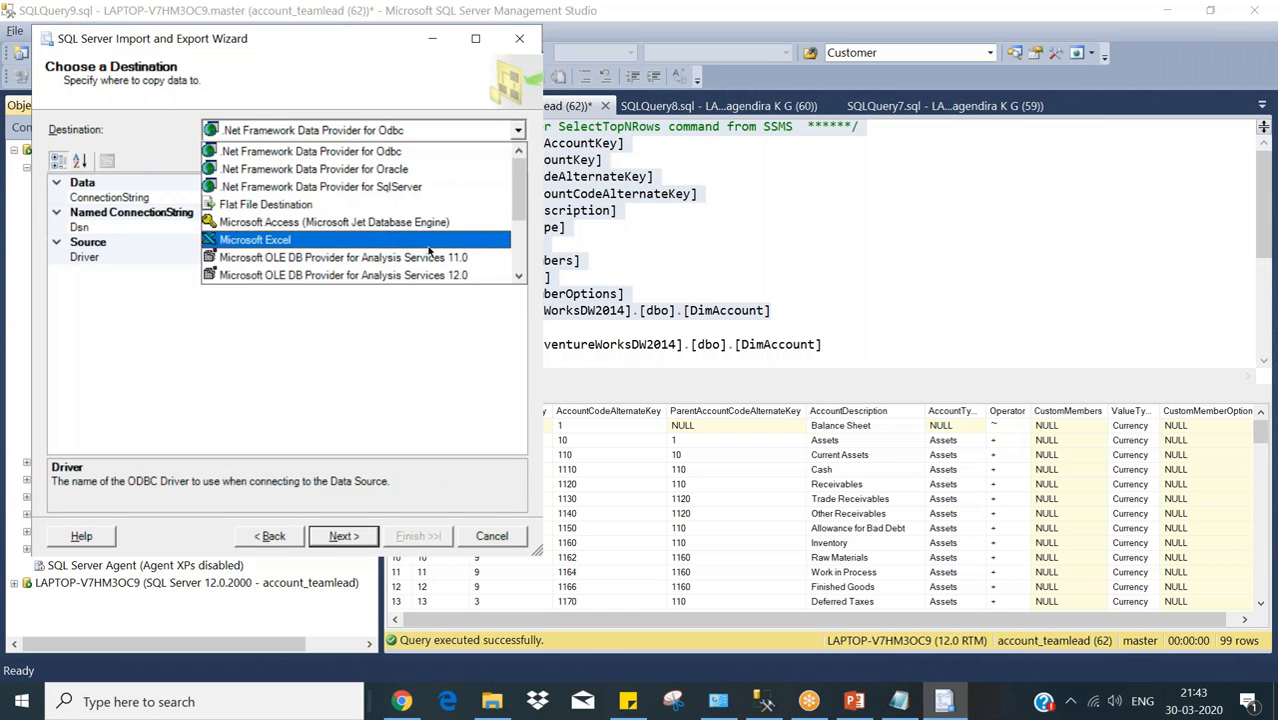
{"action": "left_click_drag", "start_coordinate": [516, 187], "coordinate": [519, 226]}
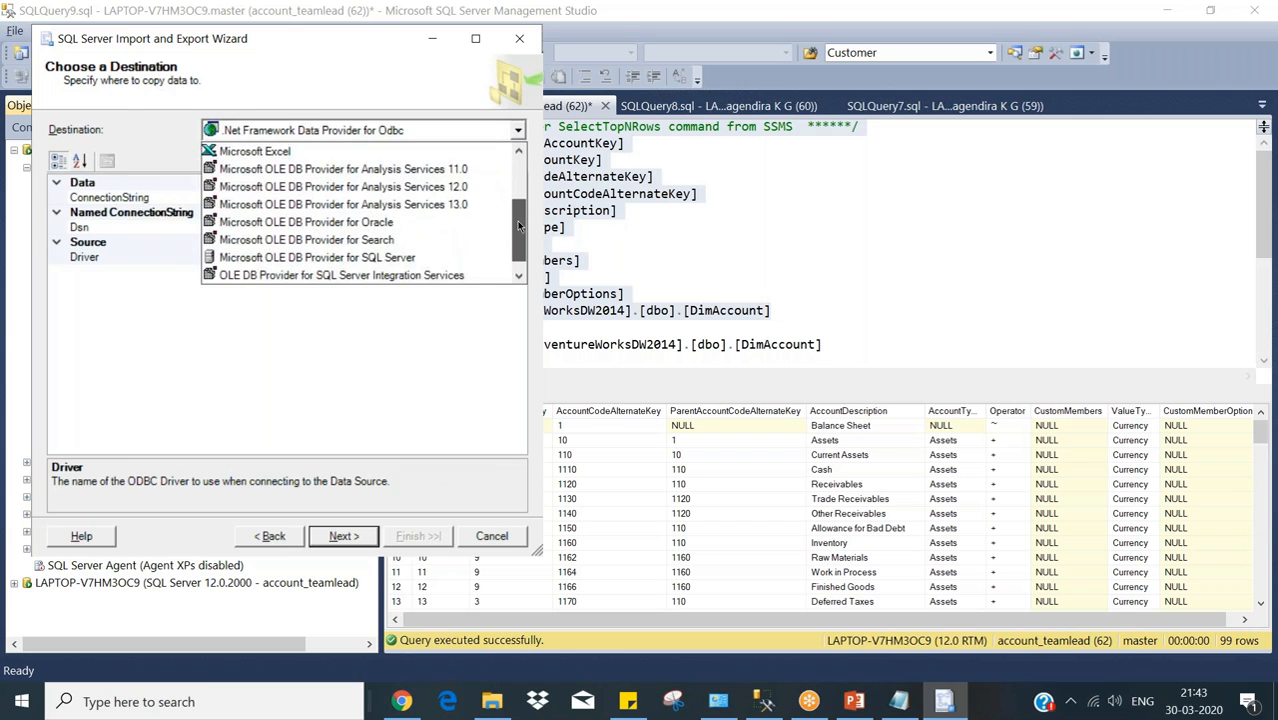
{"action": "left_click", "coordinate": [395, 258]}
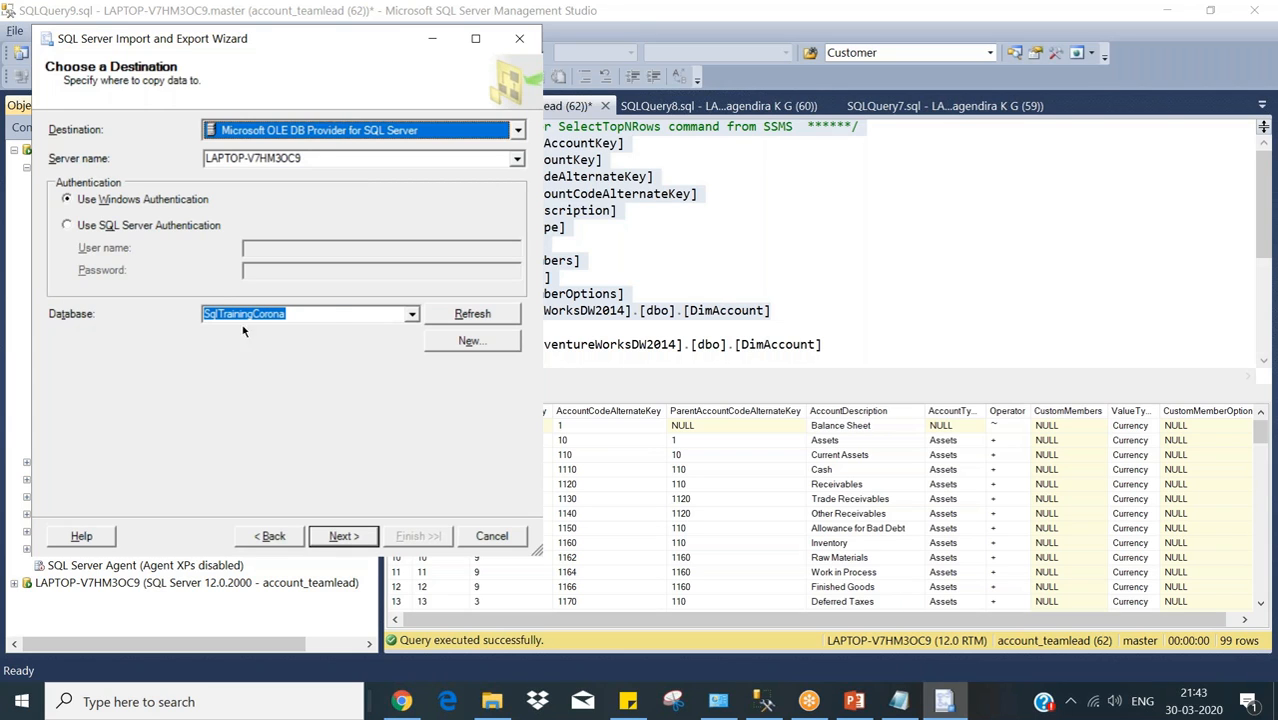
Keep SqlTrainingCorona as the destination database and proceed to the source tables selection.
{"action": "double_click", "coordinate": [215, 312]}
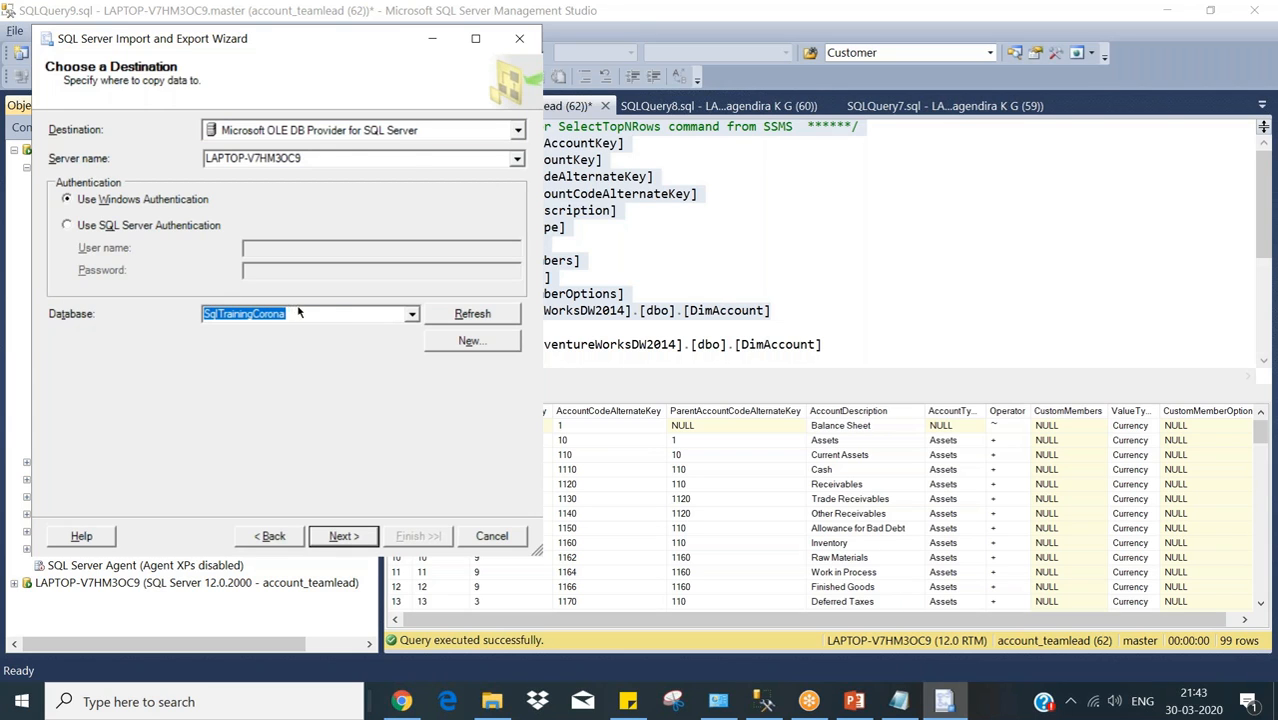
{"action": "left_click", "coordinate": [302, 314]}
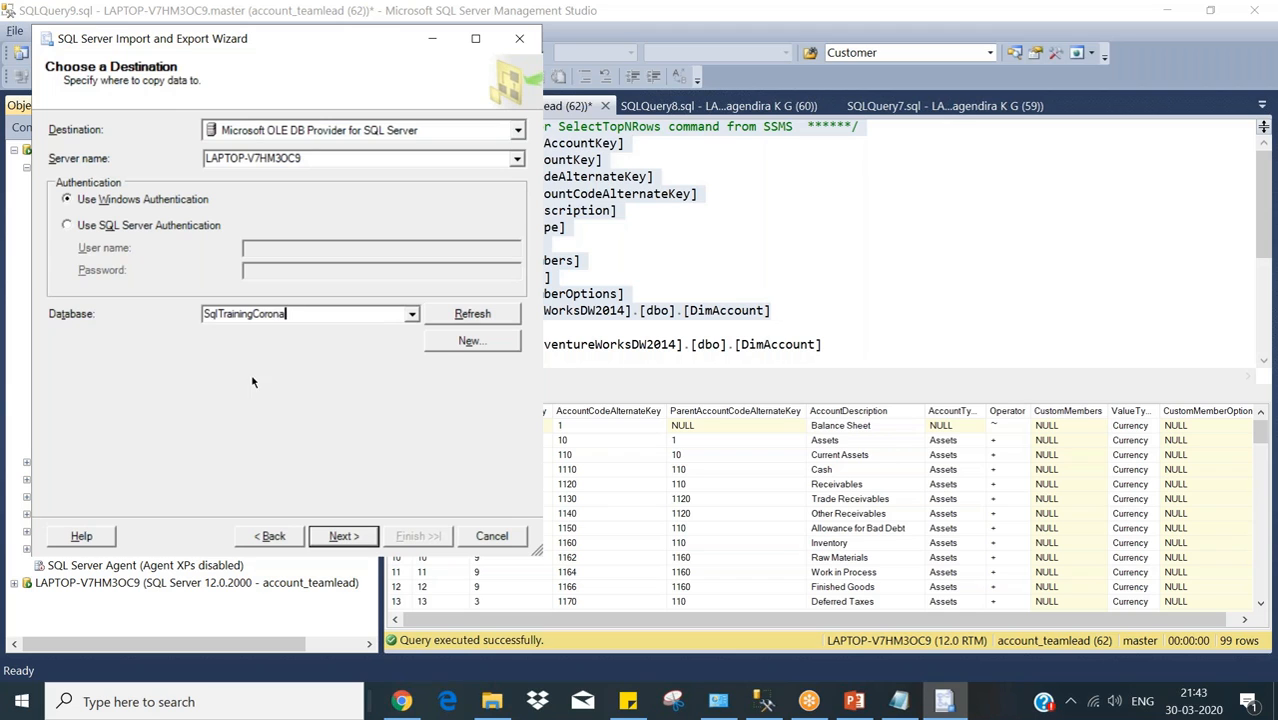
{"action": "left_click", "coordinate": [336, 538]}
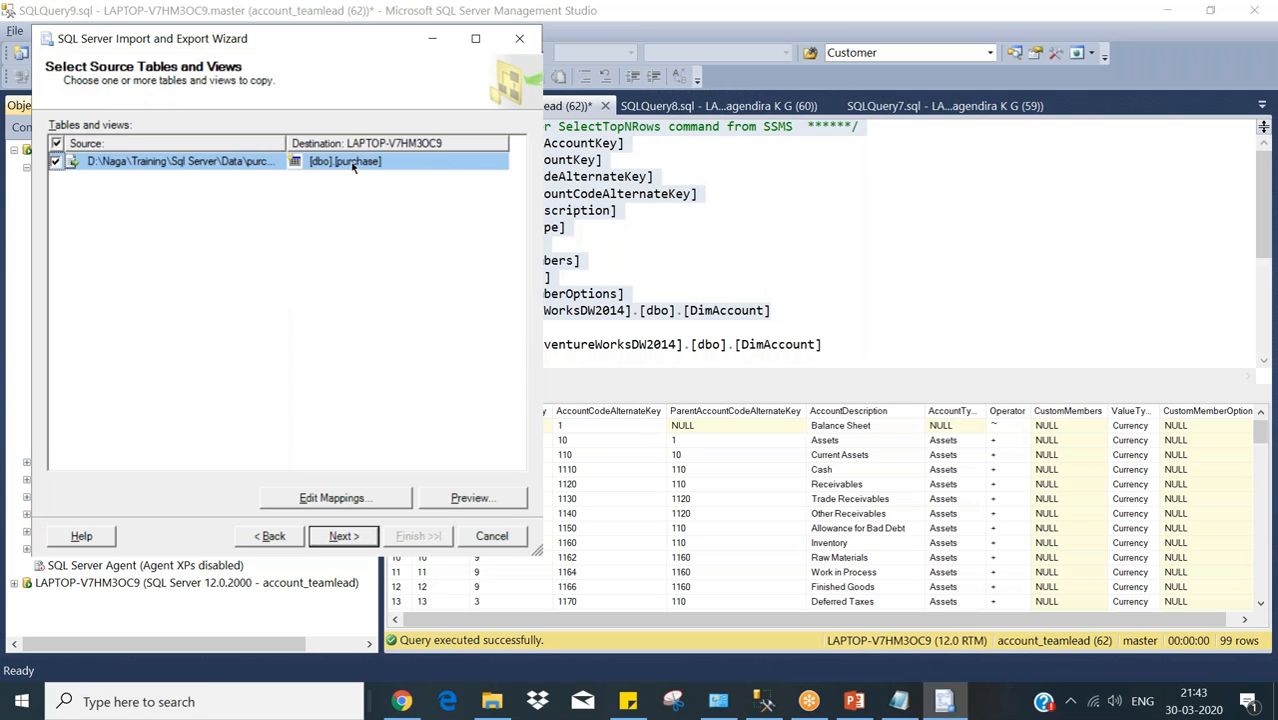
Rename the import's destination table to [virus].[purchase_import].
{"action": "left_click", "coordinate": [332, 167]}
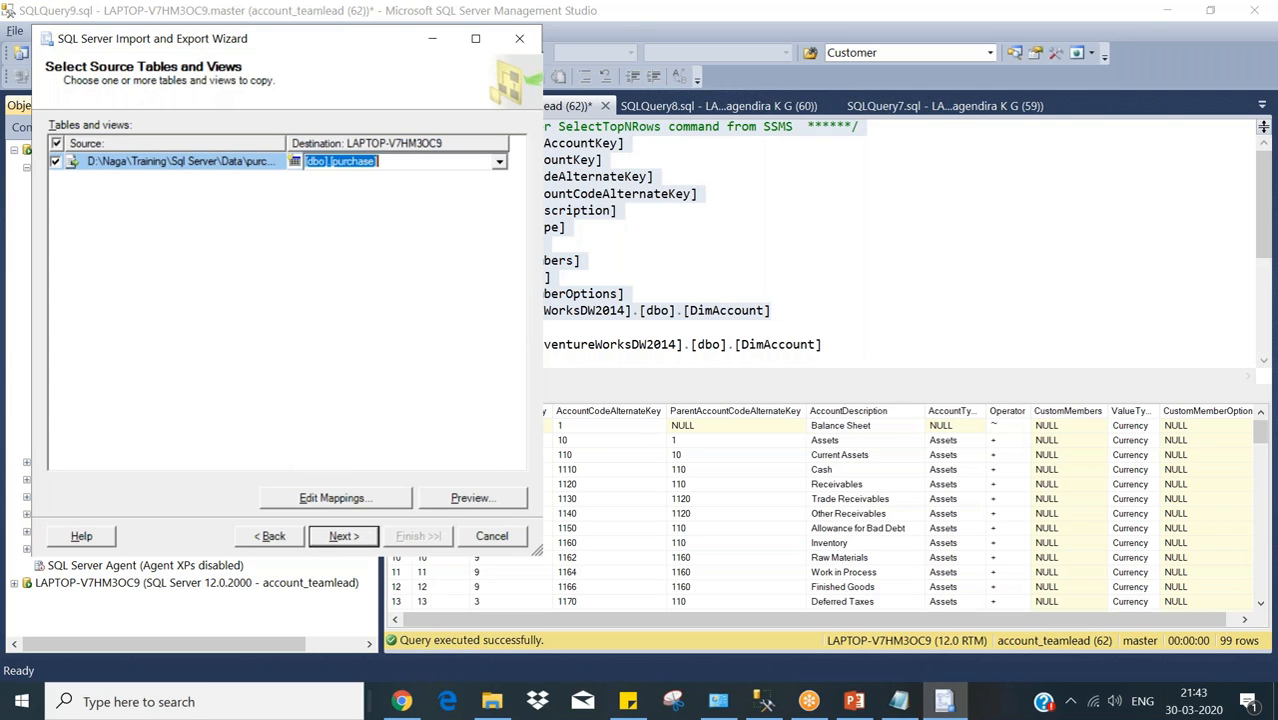
{"action": "left_click", "coordinate": [335, 166]}
{"action": "key", "text": "BackSpace"}
{"action": "key", "text": "BackSpace"}
{"action": "key", "text": "BackSpace"}
{"action": "key", "text": "BackSpace"}
{"action": "key", "text": "BackSpace"}
{"action": "type", "text": "virus"}
{"action": "left_click", "coordinate": [379, 161]}
{"action": "key", "text": "BackSpace"}
{"action": "type", "text": "_import]"}
{"action": "key", "text": "Return"}
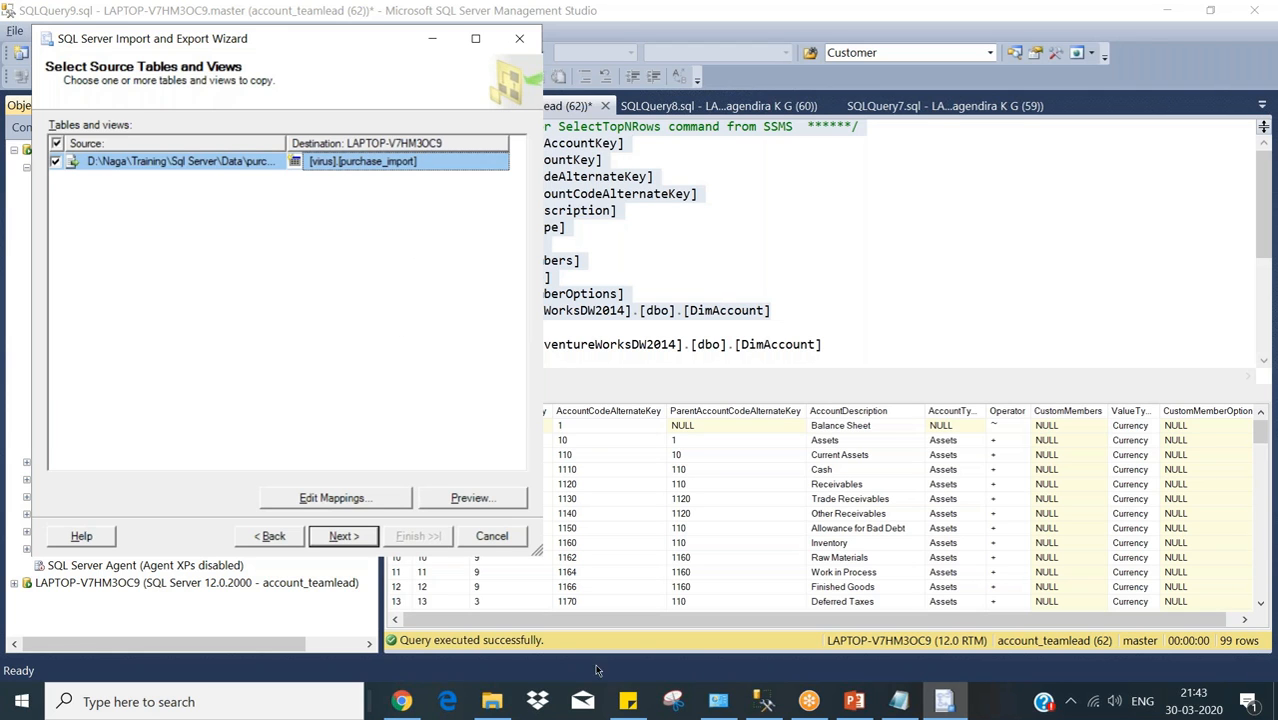
Check the existing tables of the SqlTrainingCorona database, and return to the import wizard.
{"action": "left_click", "coordinate": [764, 701]}
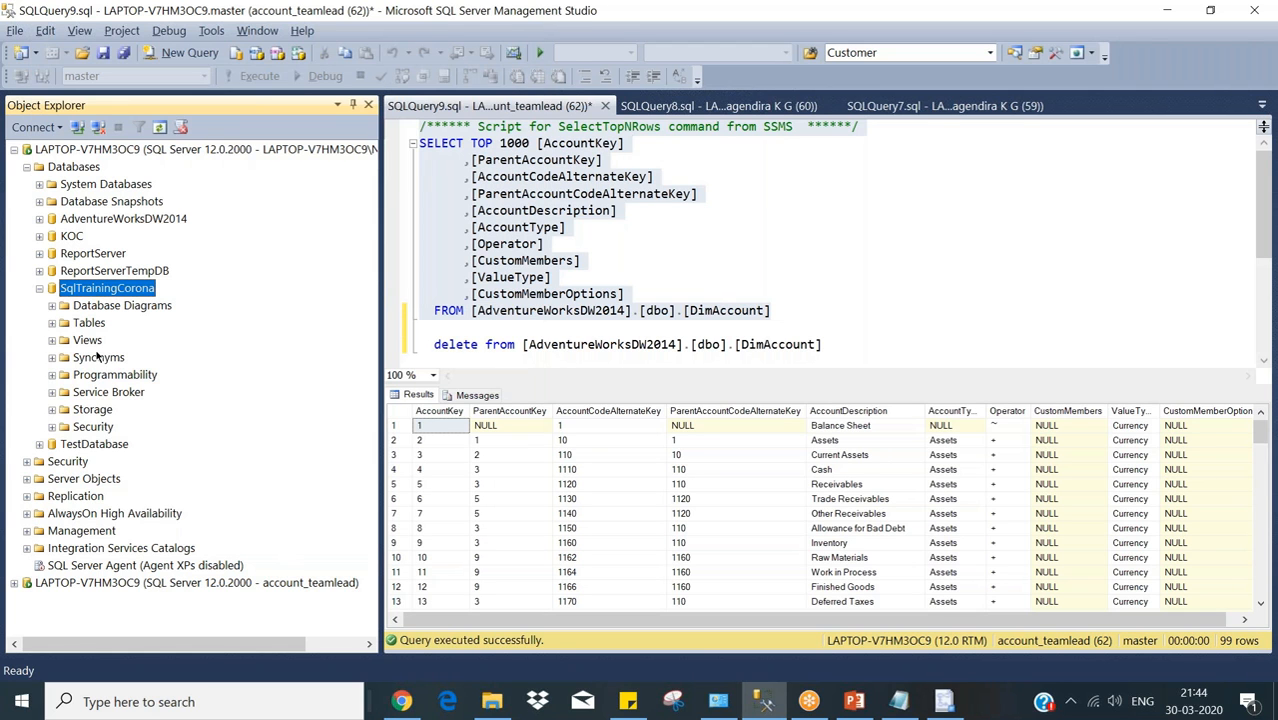
{"action": "left_click", "coordinate": [52, 323]}
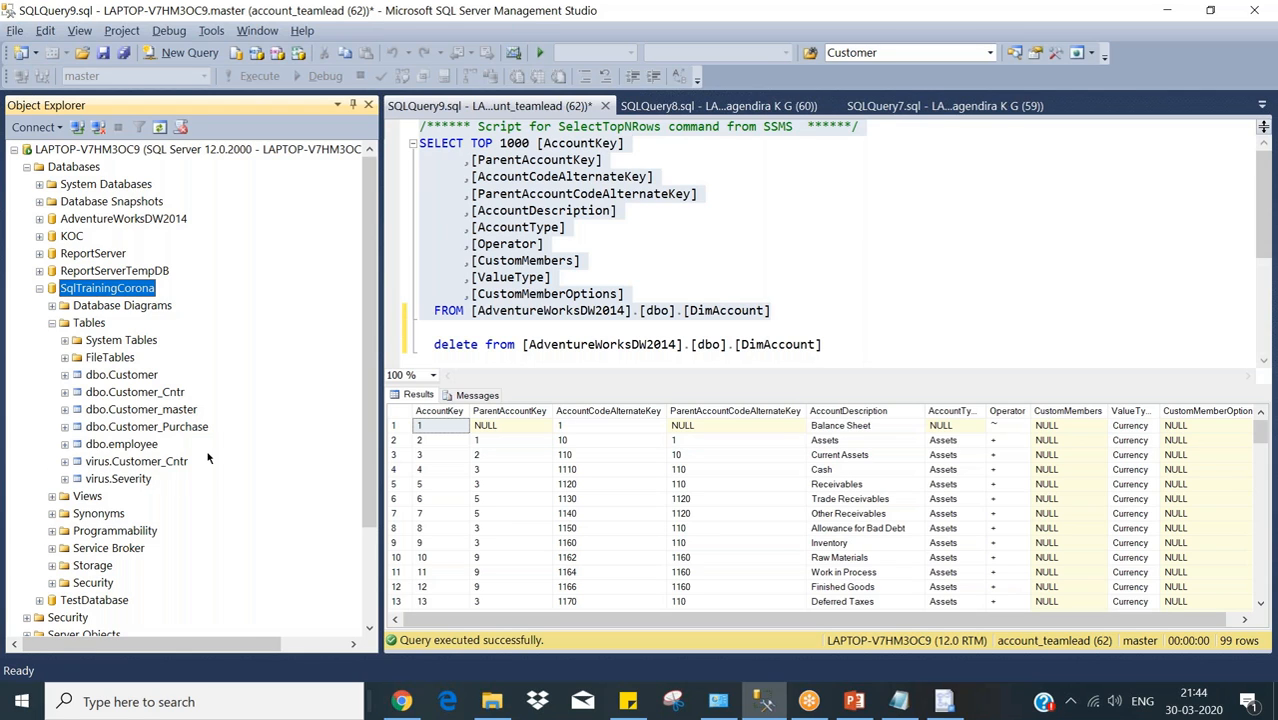
{"action": "key", "text": "alt+Tab"}
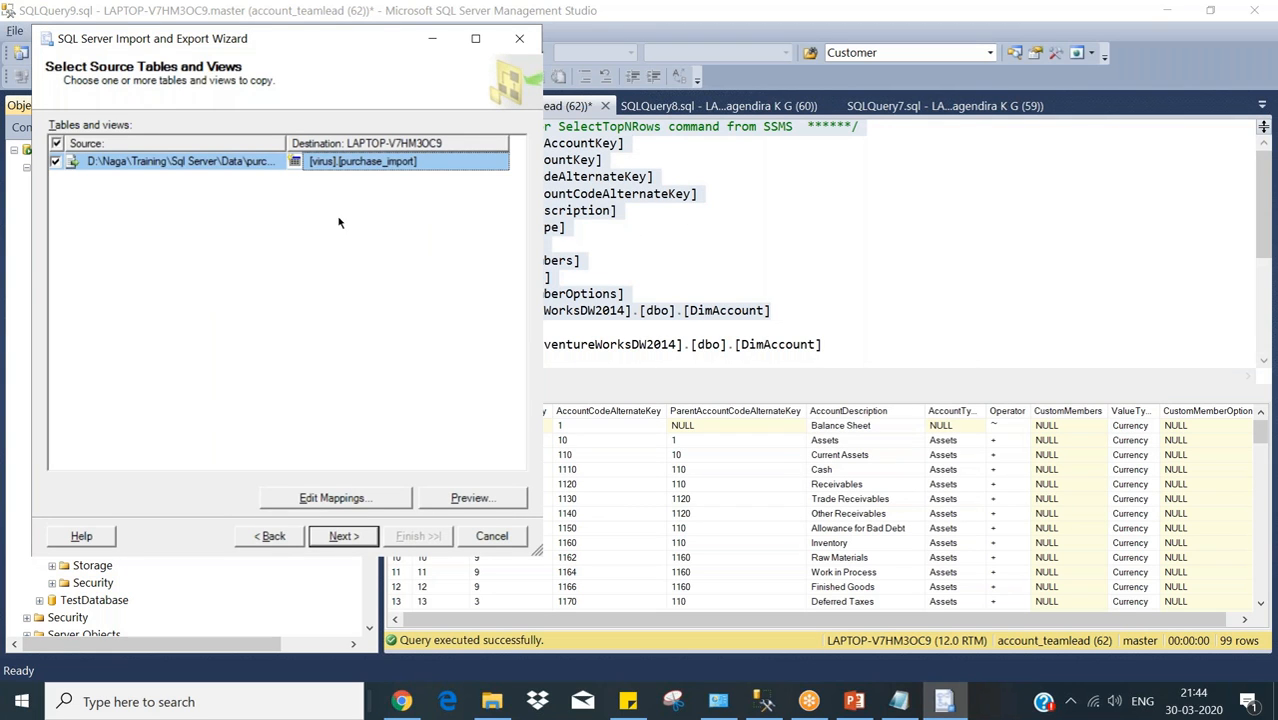
Review the purchase_import column mappings and CREATE TABLE statement, accept the mappings unchanged, and continue the import.
{"action": "left_click", "coordinate": [362, 499]}
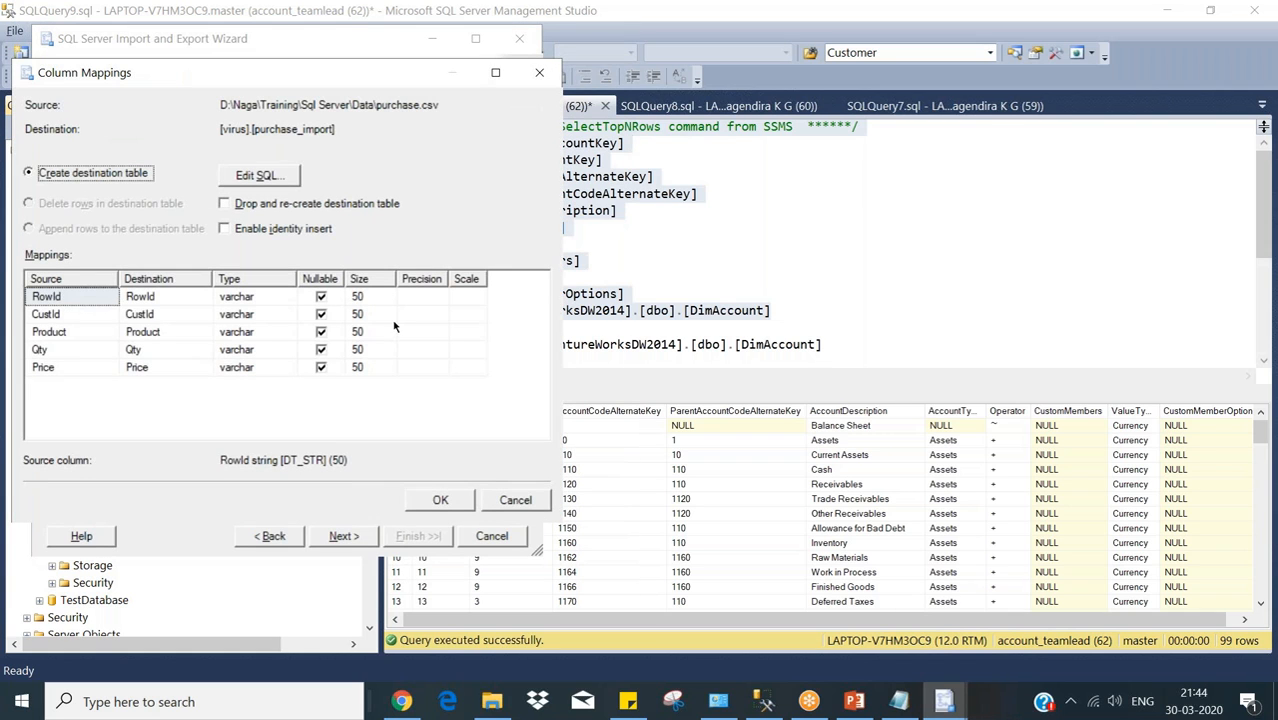
{"action": "left_click", "coordinate": [256, 178]}
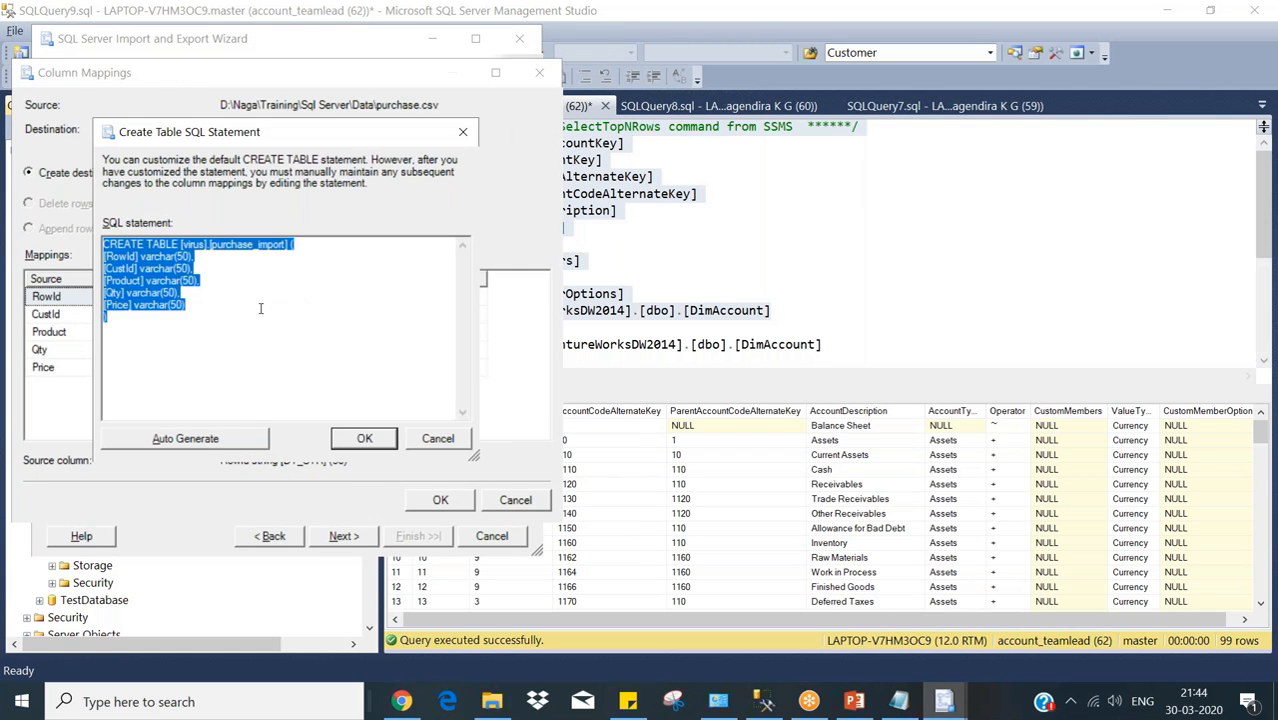
{"action": "left_click", "coordinate": [261, 312]}
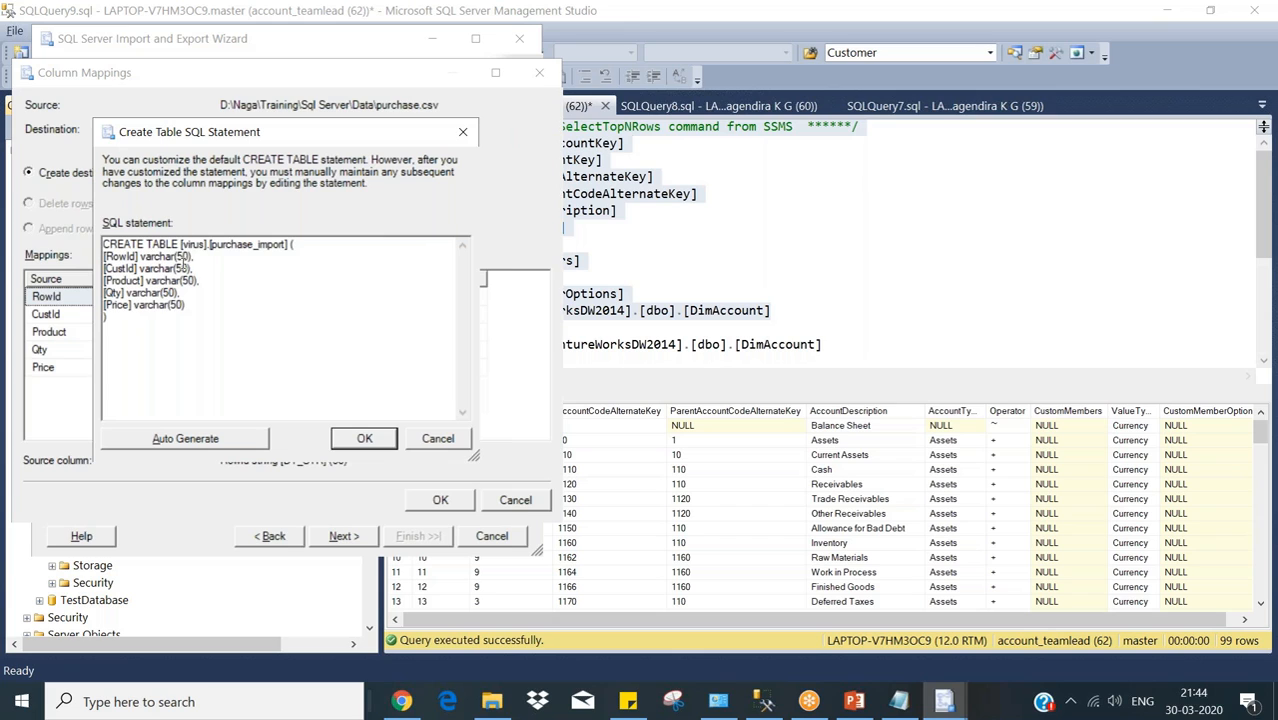
{"action": "left_click", "coordinate": [195, 257]}
{"action": "left_click_drag", "start_coordinate": [163, 257], "coordinate": [154, 320]}
{"action": "left_click", "coordinate": [155, 321]}
{"action": "left_click", "coordinate": [437, 439]}
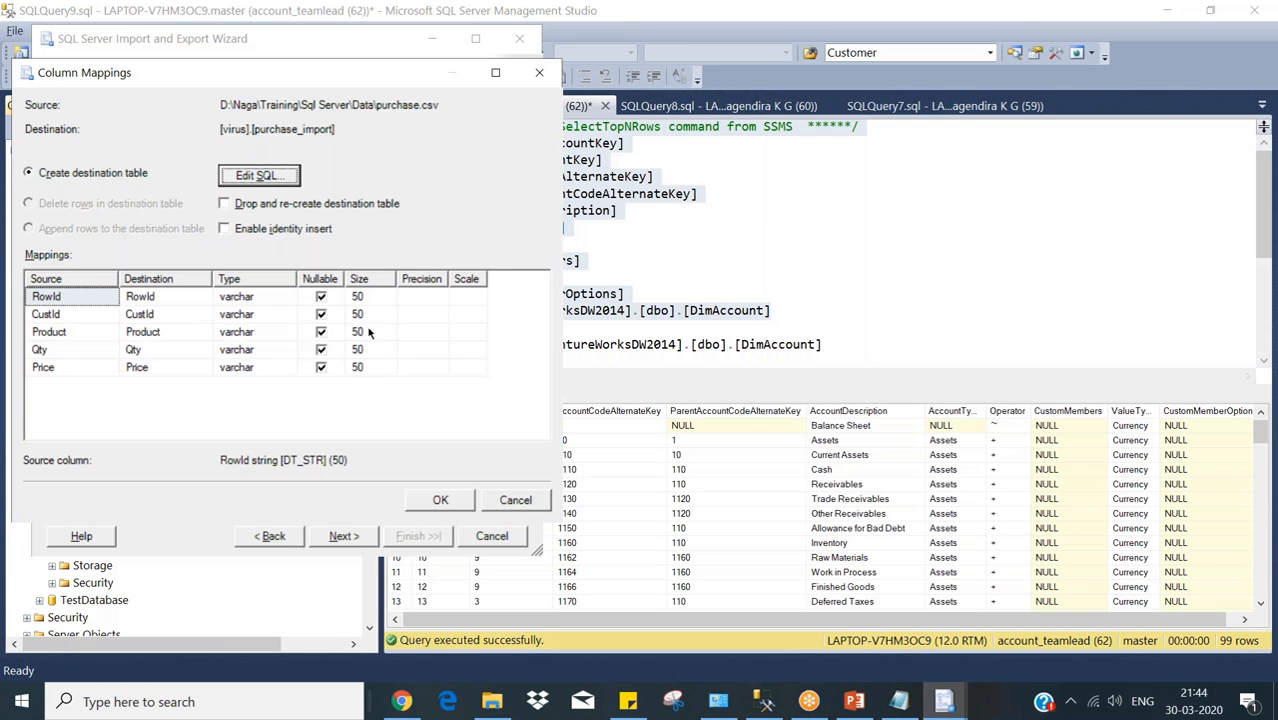
{"action": "left_click", "coordinate": [440, 499]}
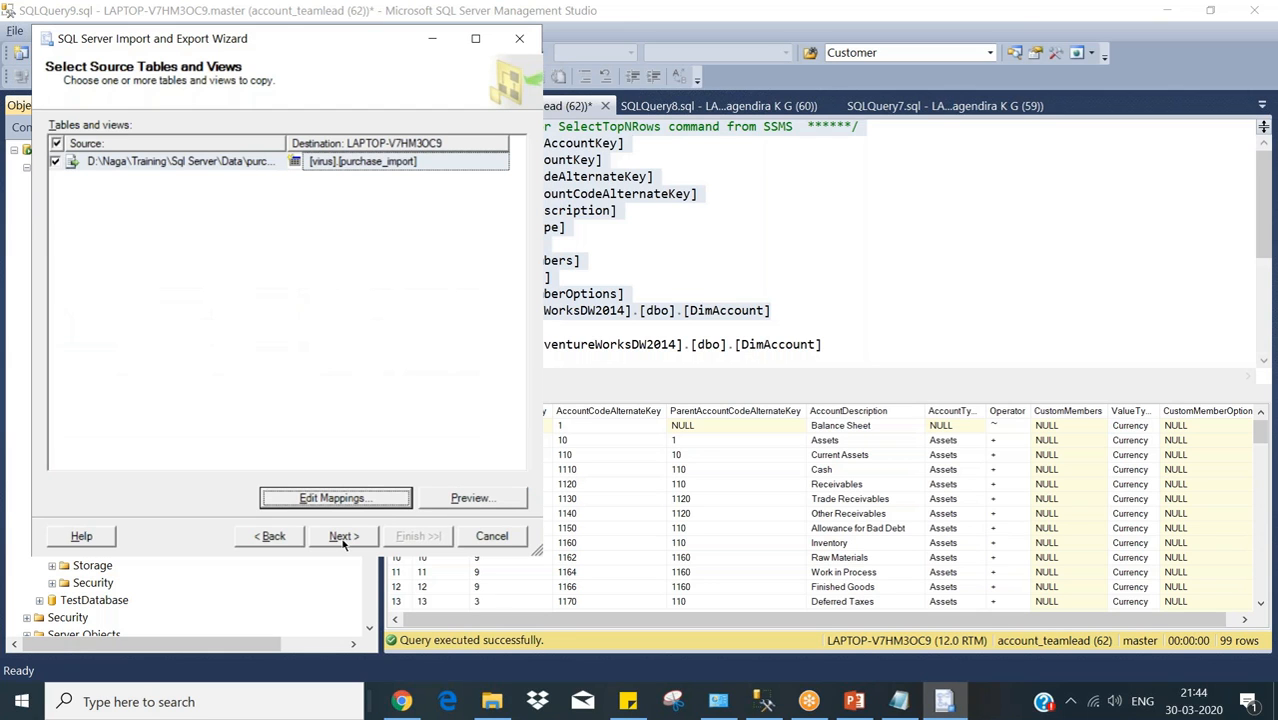
{"action": "left_click", "coordinate": [343, 537]}
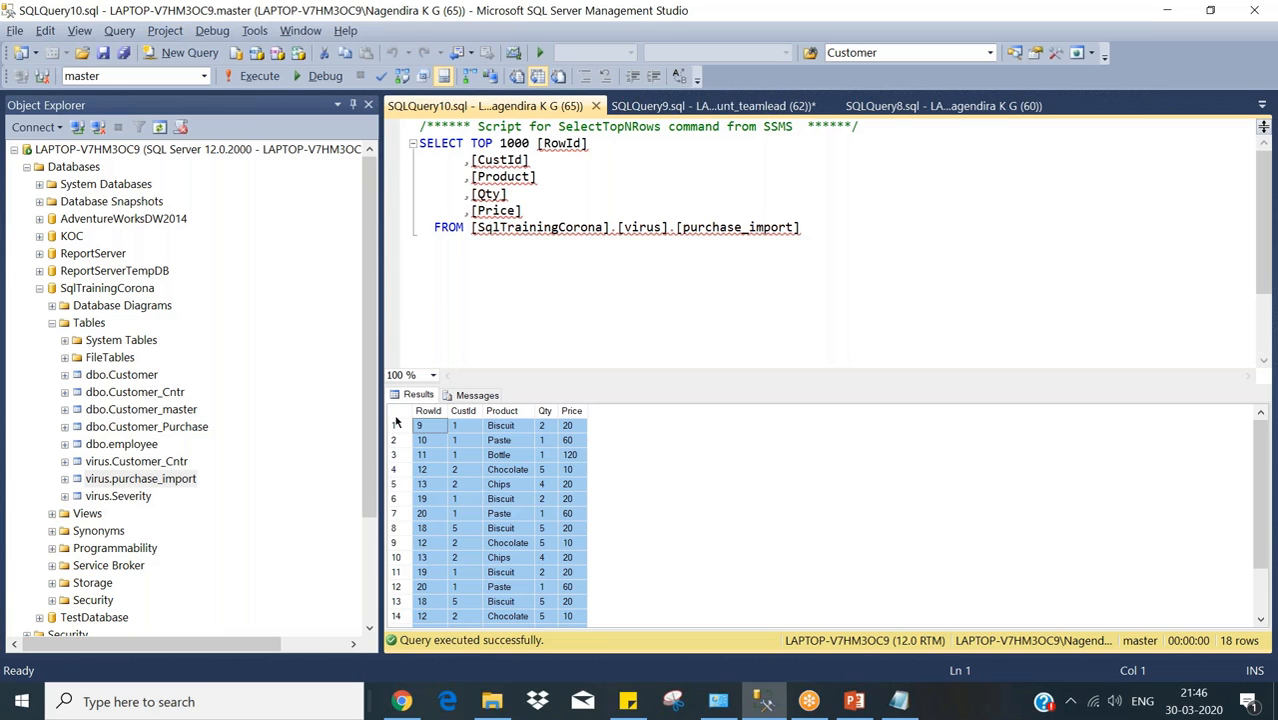
{"action": "left_click", "coordinate": [108, 480]}
{"action": "key", "text": "F2"}
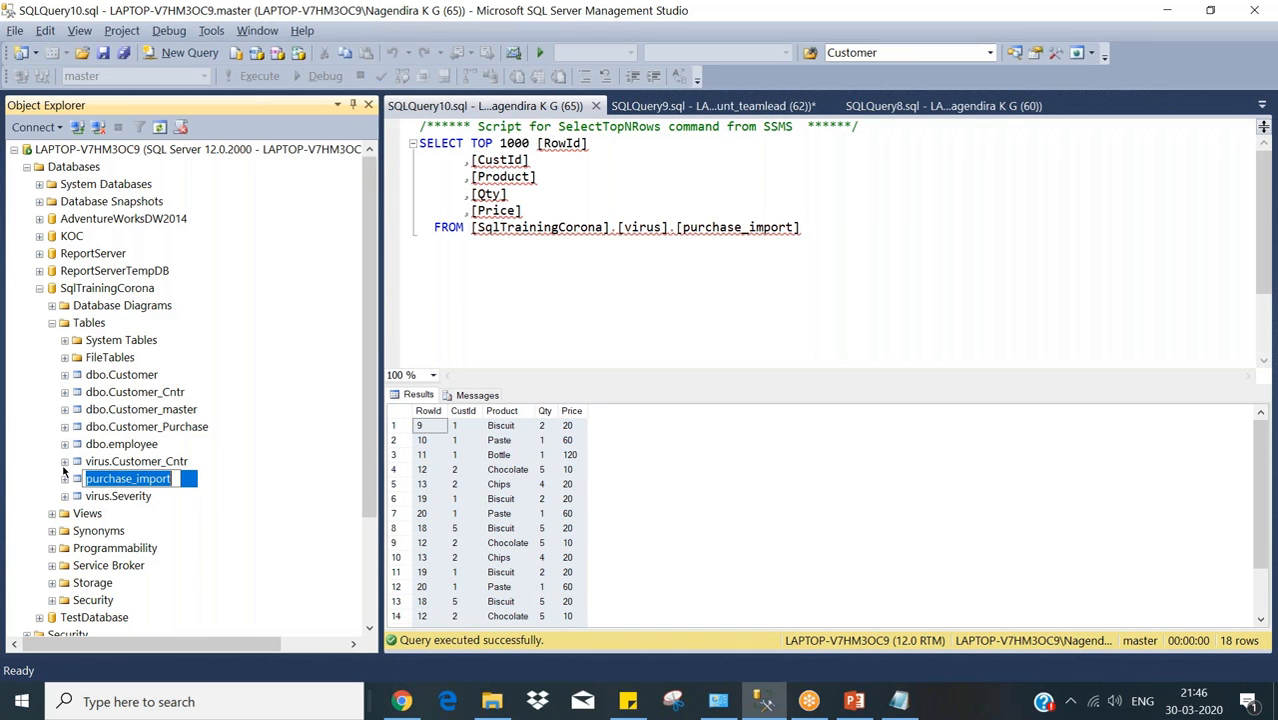
{"action": "left_click", "coordinate": [108, 463]}
{"action": "left_click", "coordinate": [113, 481]}
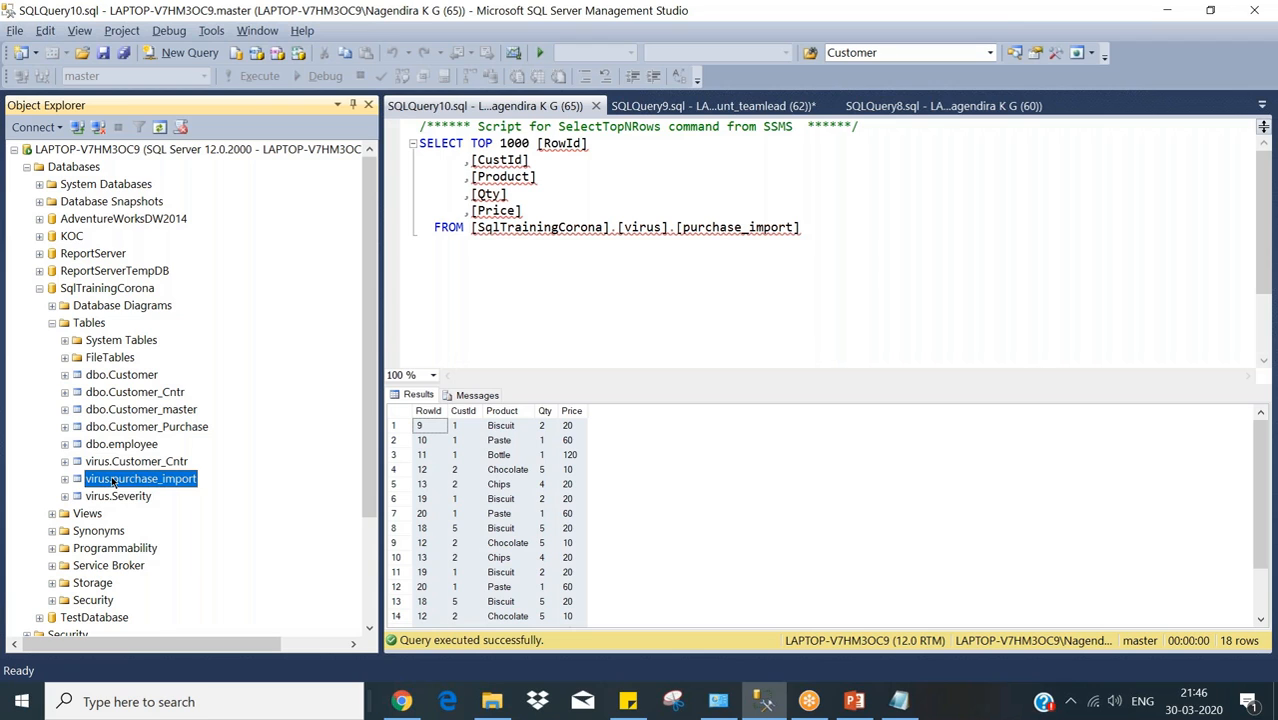
Collapse and re-expand the SqlTrainingCorona tables and locate the virus.purchase_import table.
{"action": "left_click", "coordinate": [53, 324]}
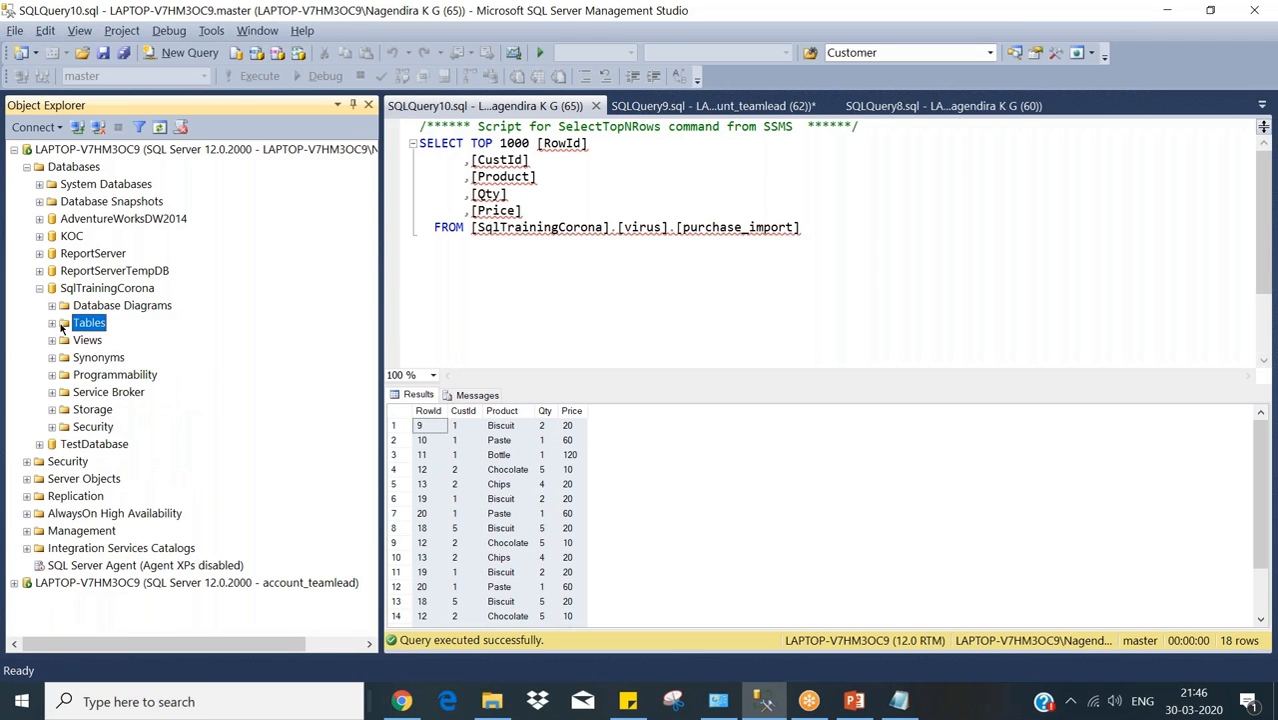
{"action": "left_click", "coordinate": [53, 324]}
{"action": "left_click", "coordinate": [133, 479]}
{"action": "left_click", "coordinate": [53, 323]}
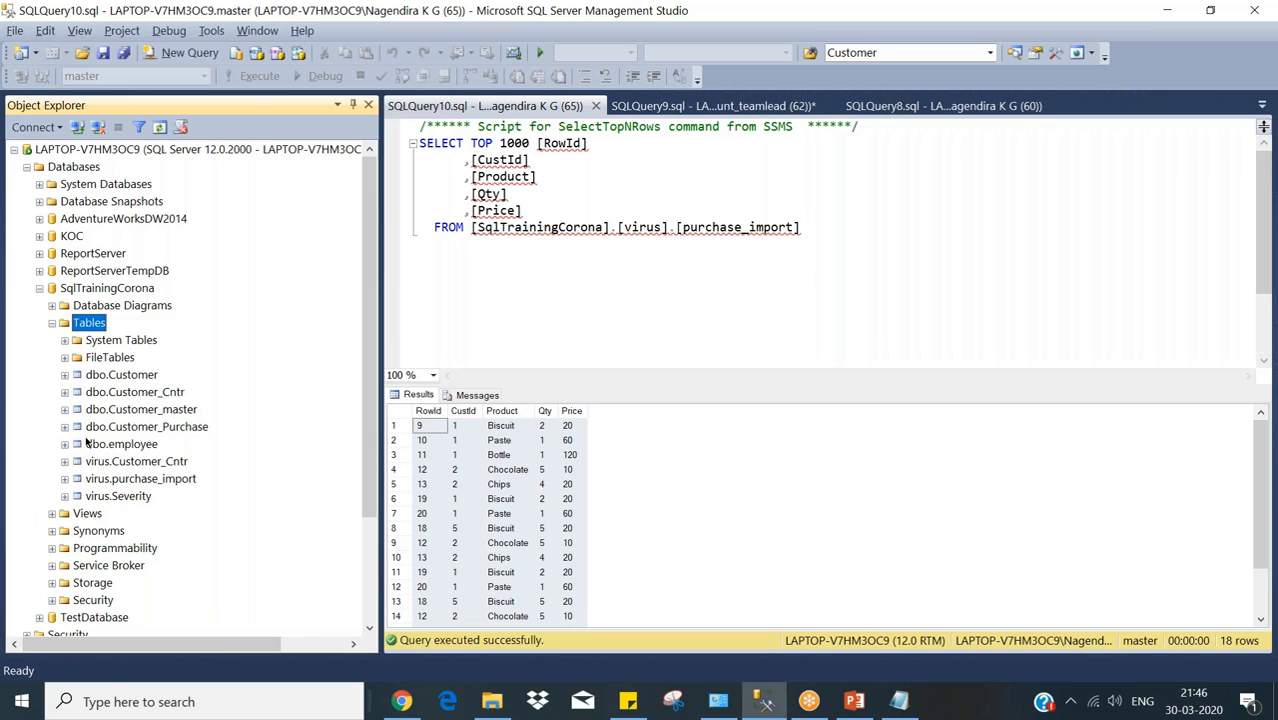
{"action": "left_click", "coordinate": [110, 478]}
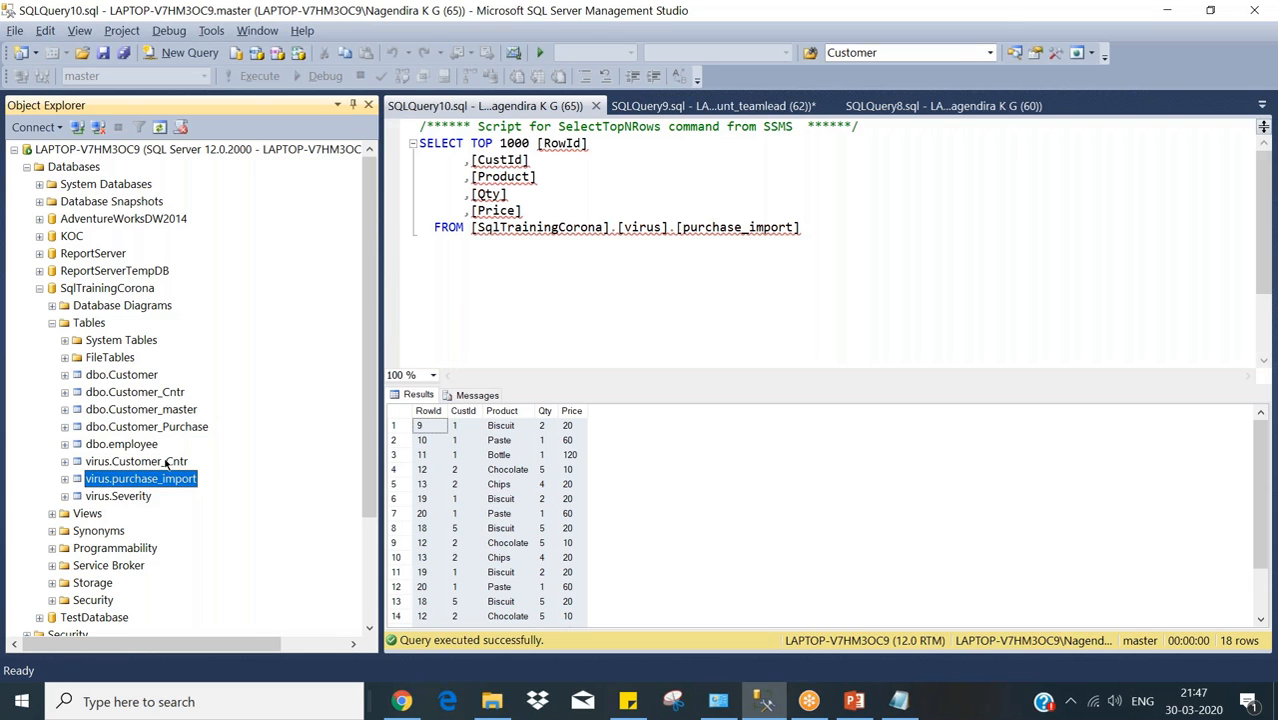
Start the Import Data wizard for the AdventureWorksDW2014 database under the account_teamlead connection and pass its welcome page.
{"action": "left_click", "coordinate": [39, 289]}
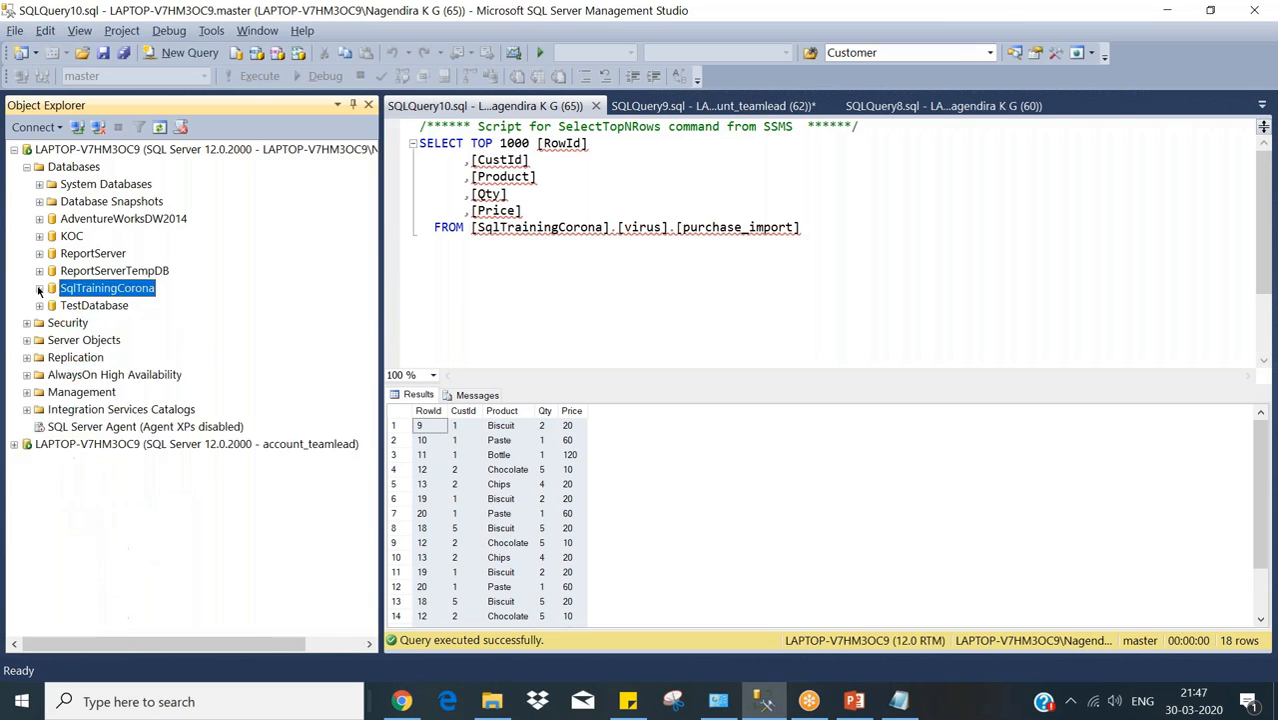
{"action": "left_click", "coordinate": [14, 149]}
{"action": "left_click", "coordinate": [14, 166]}
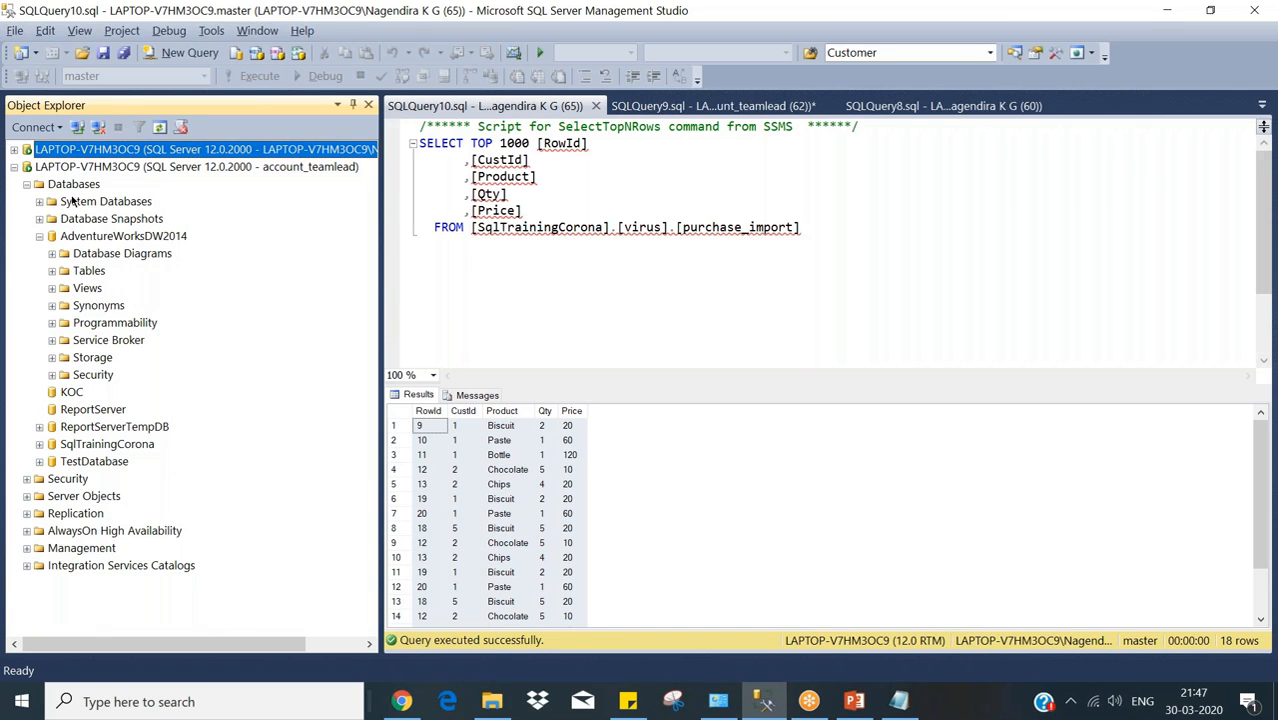
{"action": "left_click", "coordinate": [41, 237]}
{"action": "left_click", "coordinate": [77, 237]}
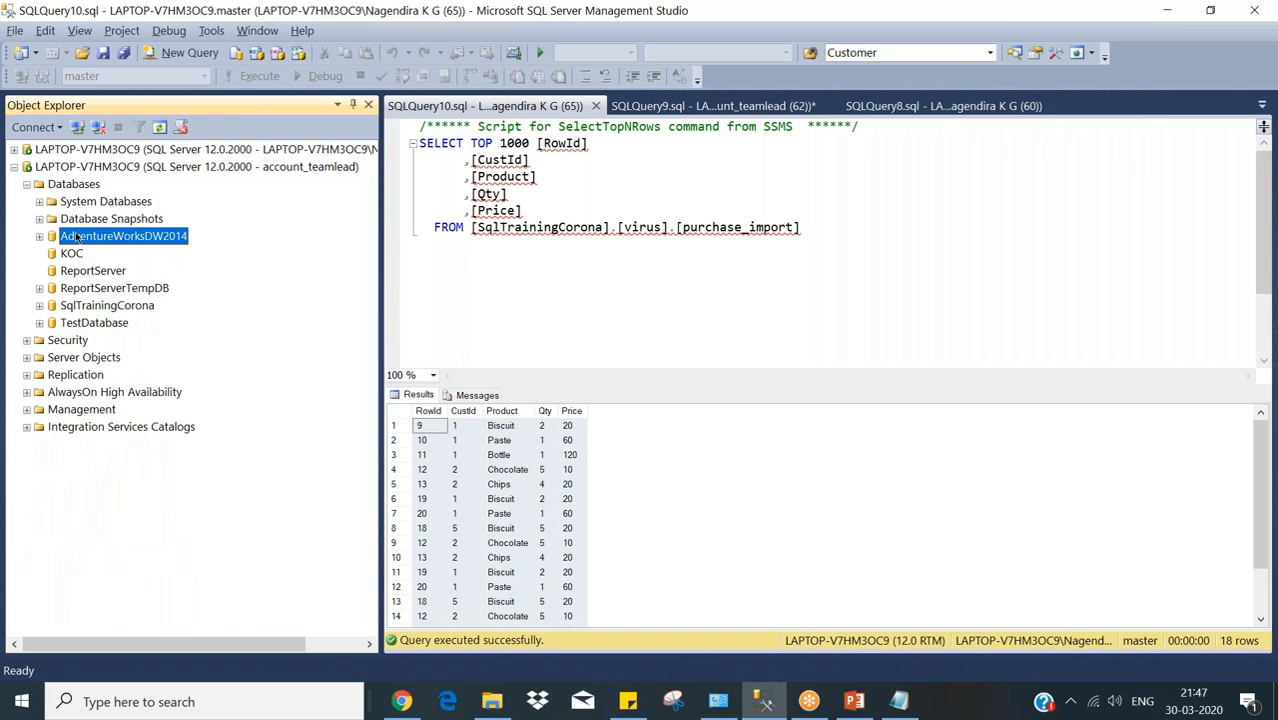
{"action": "right_click", "coordinate": [77, 237]}
{"action": "mouse_move", "coordinate": [230, 302]}
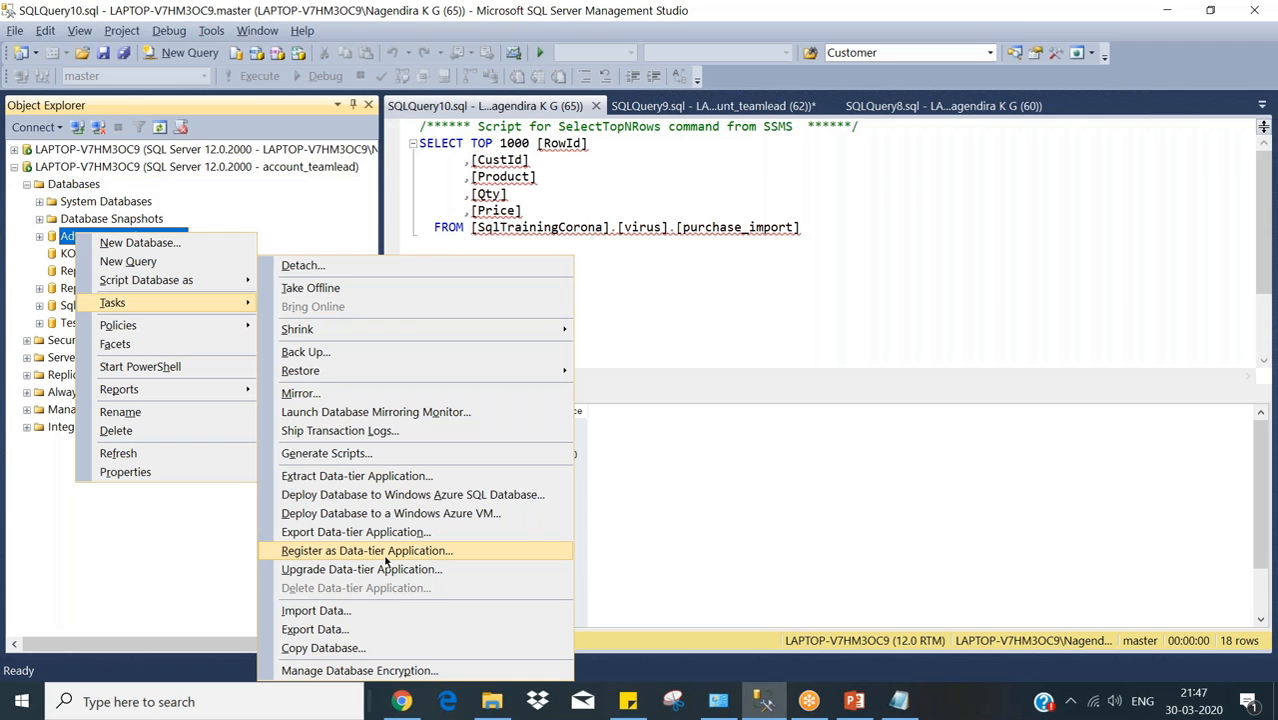
{"action": "left_click", "coordinate": [318, 610]}
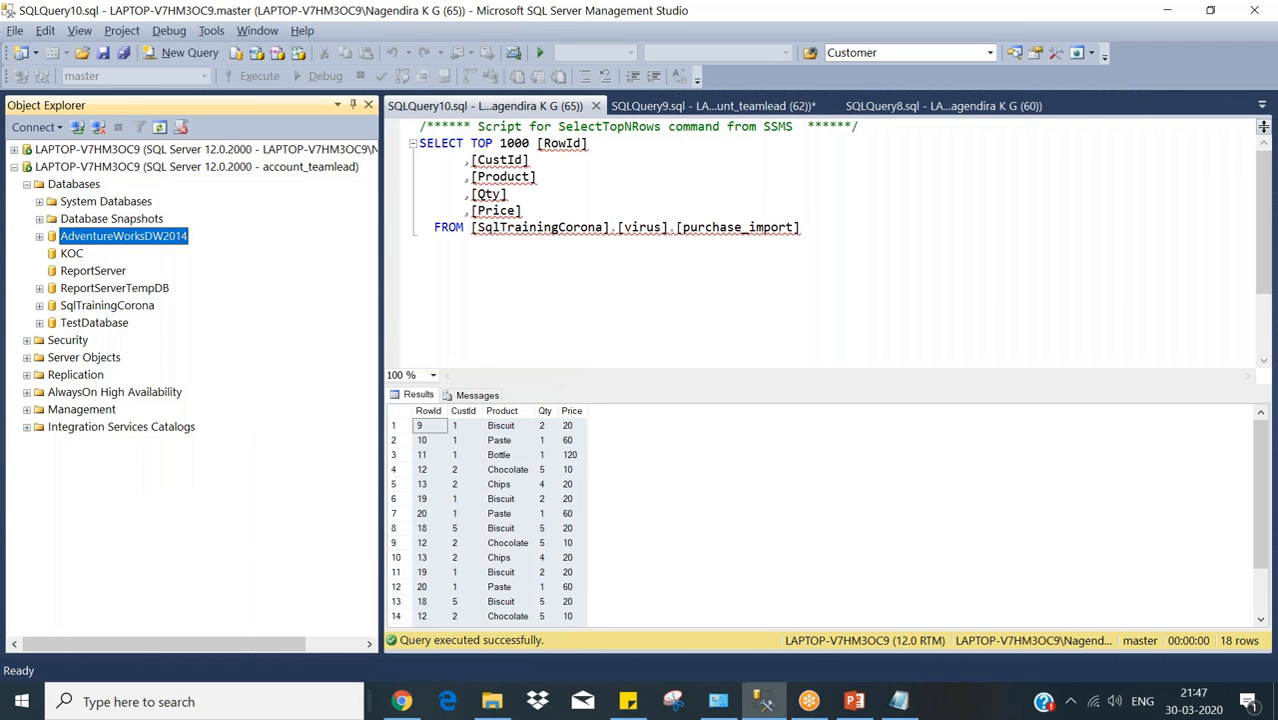
{"action": "left_click", "coordinate": [352, 534]}
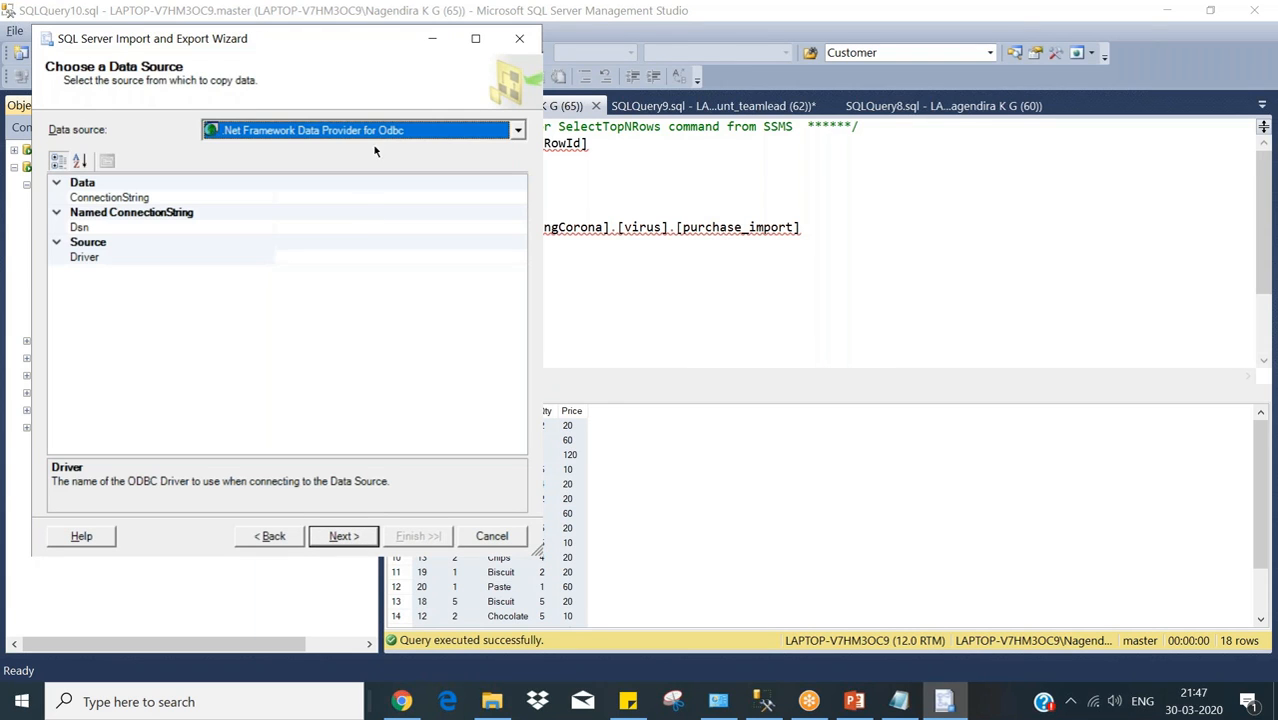
Choose Flat File Source with purchase.csv from the Data folder, listing all file types, and accept its columns.
{"action": "left_click", "coordinate": [445, 126]}
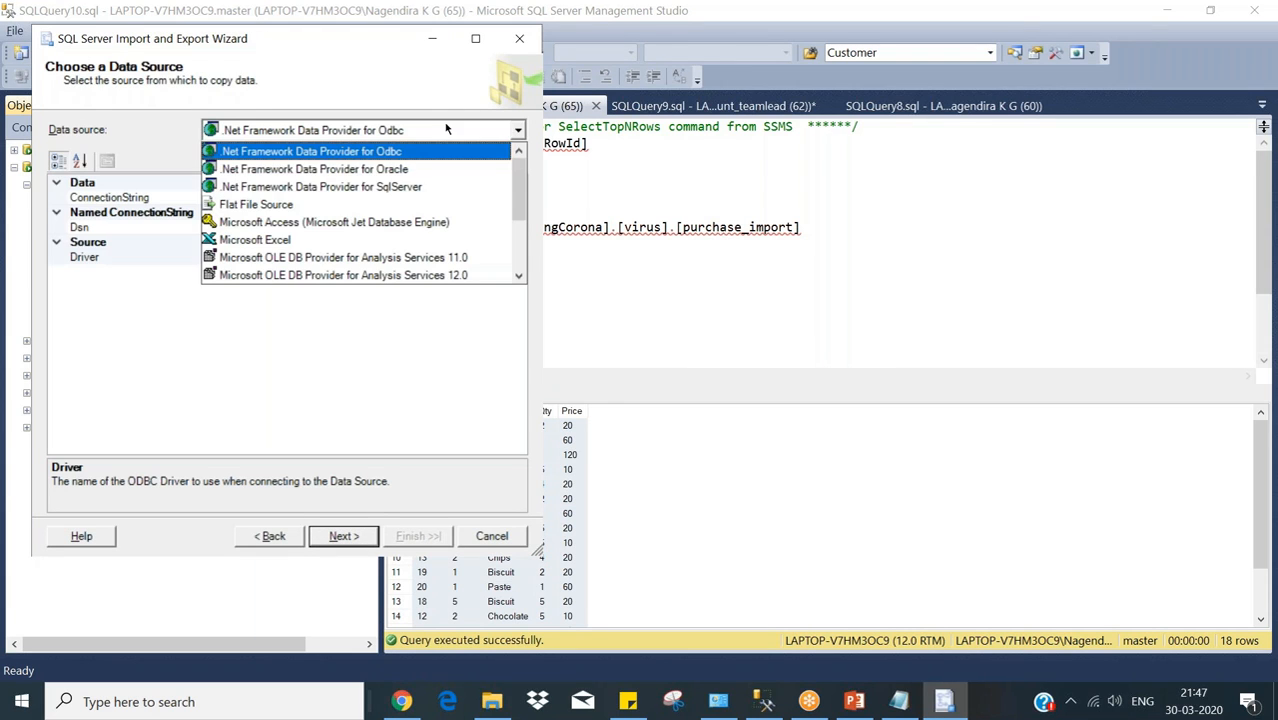
{"action": "left_click", "coordinate": [370, 207]}
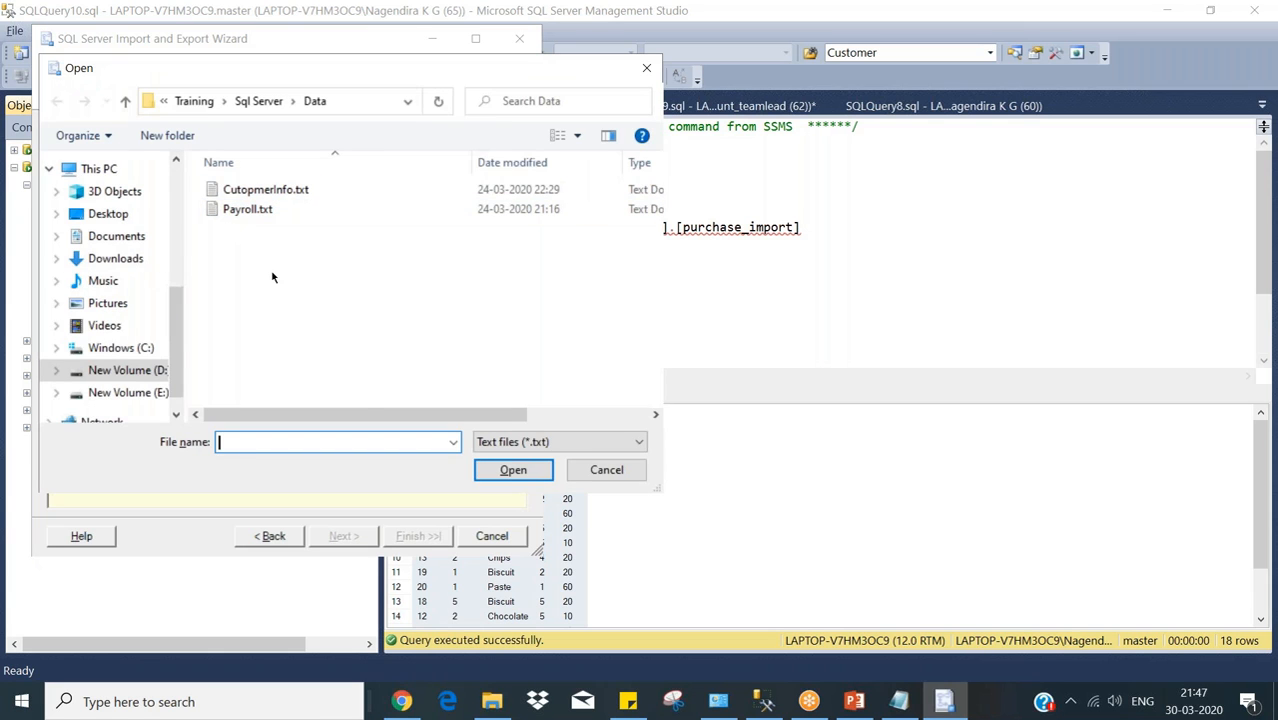
{"action": "left_click", "coordinate": [491, 443]}
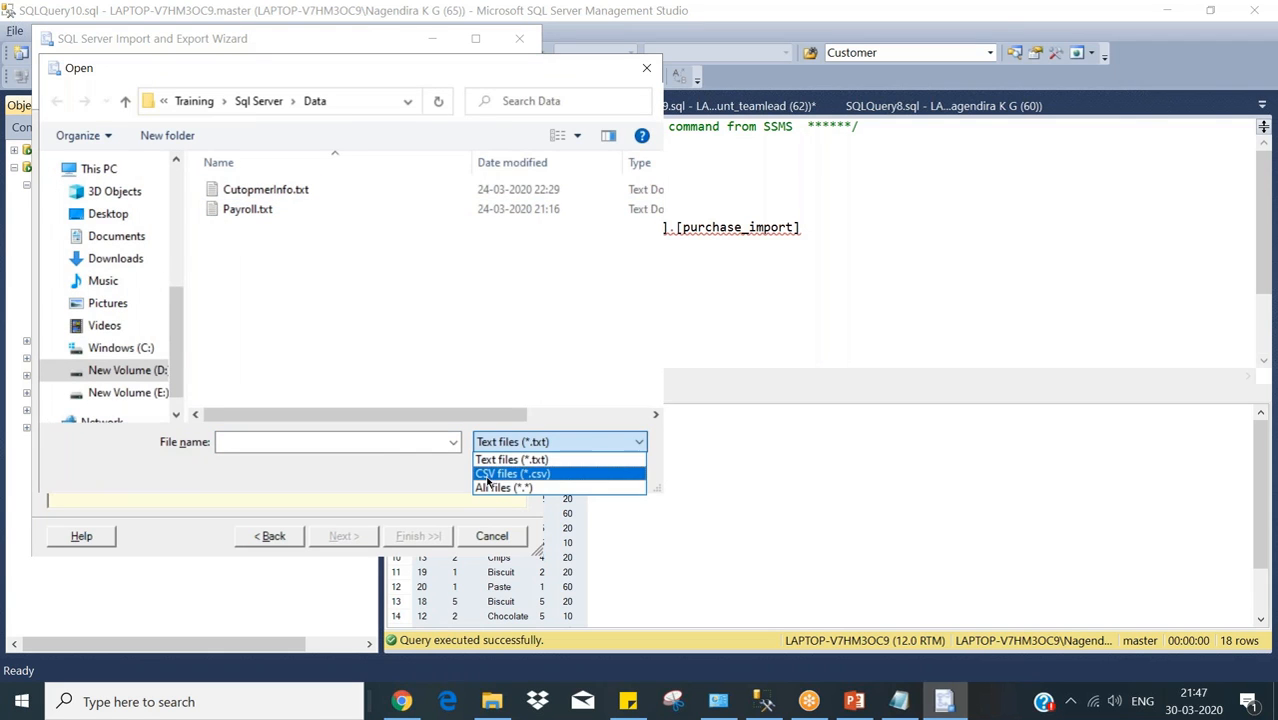
{"action": "left_click", "coordinate": [491, 486]}
{"action": "left_click", "coordinate": [252, 248]}
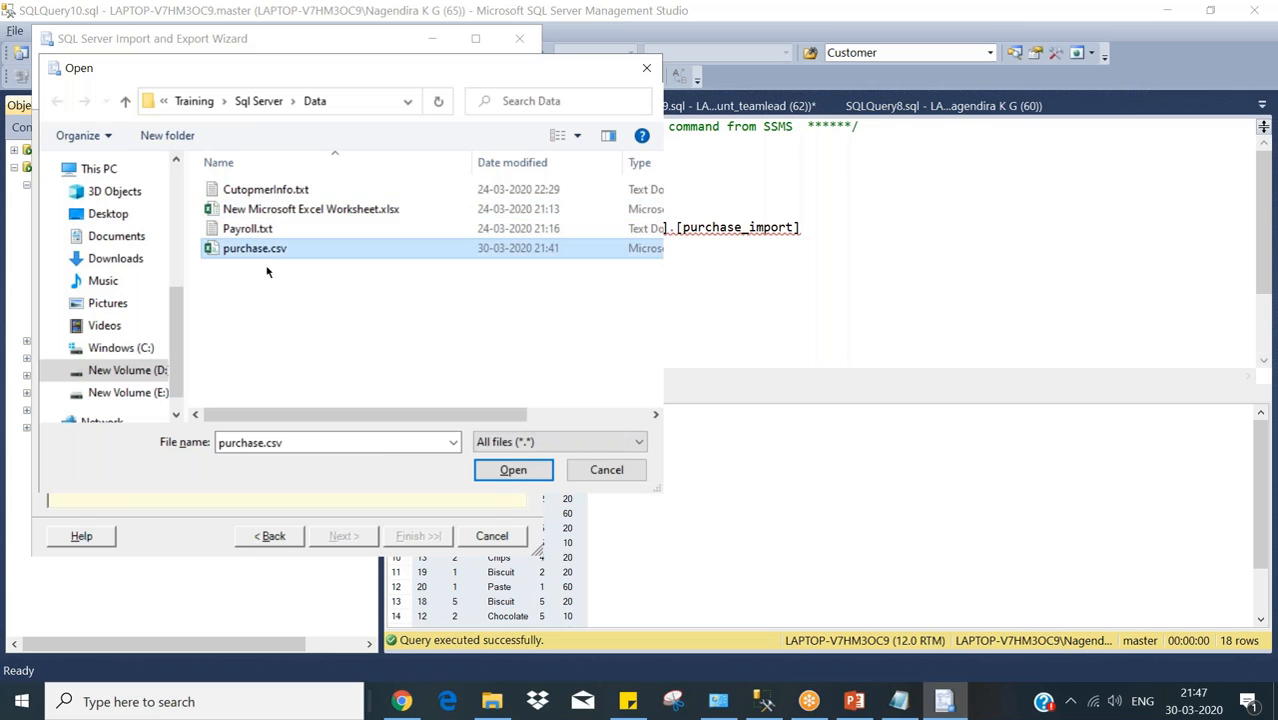
{"action": "left_click", "coordinate": [510, 469]}
{"action": "left_click", "coordinate": [343, 536]}
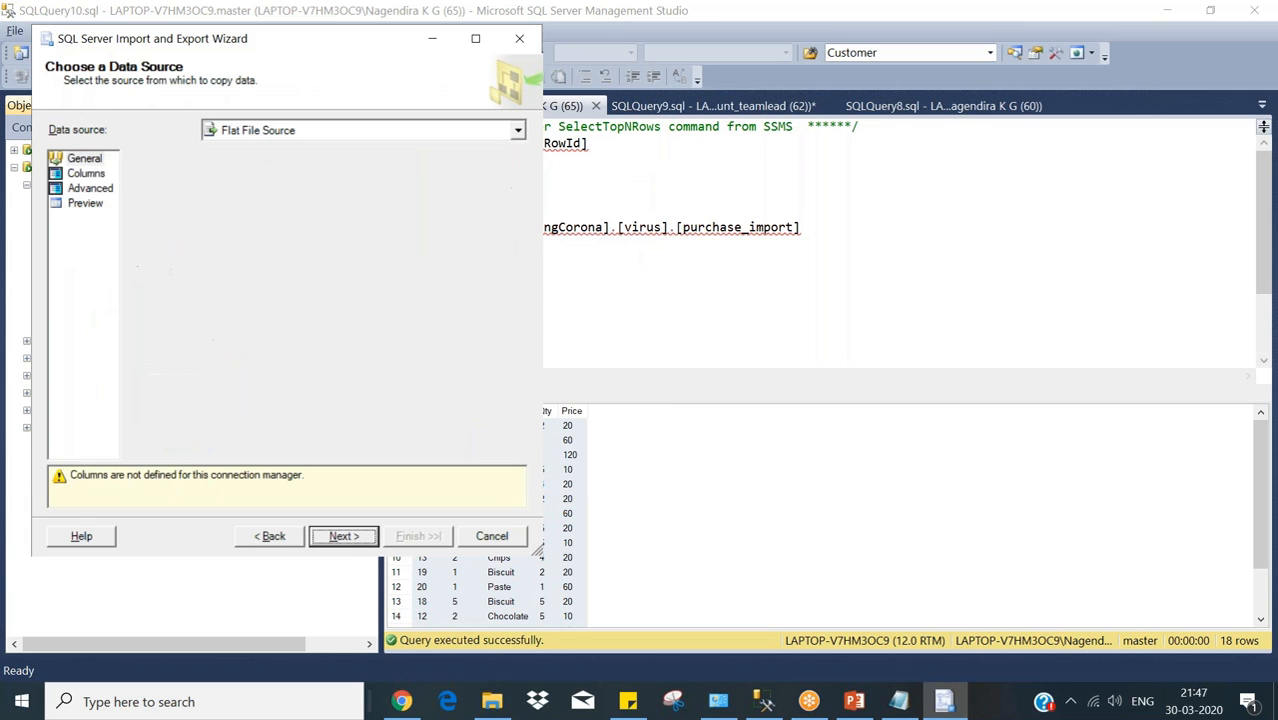
{"action": "left_click", "coordinate": [343, 536]}
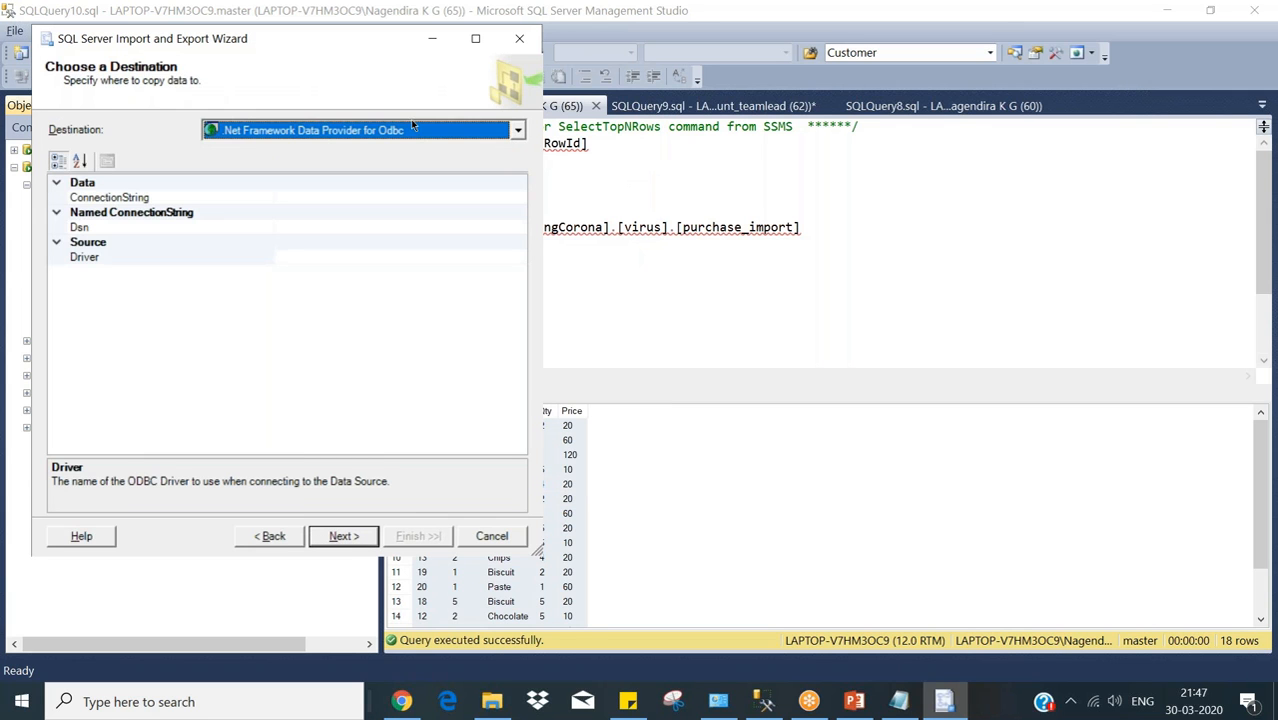
Set the destination to Microsoft OLE DB Provider for SQL Server and accept [dbo].[purchase] as the destination table.
{"action": "left_click", "coordinate": [386, 134]}
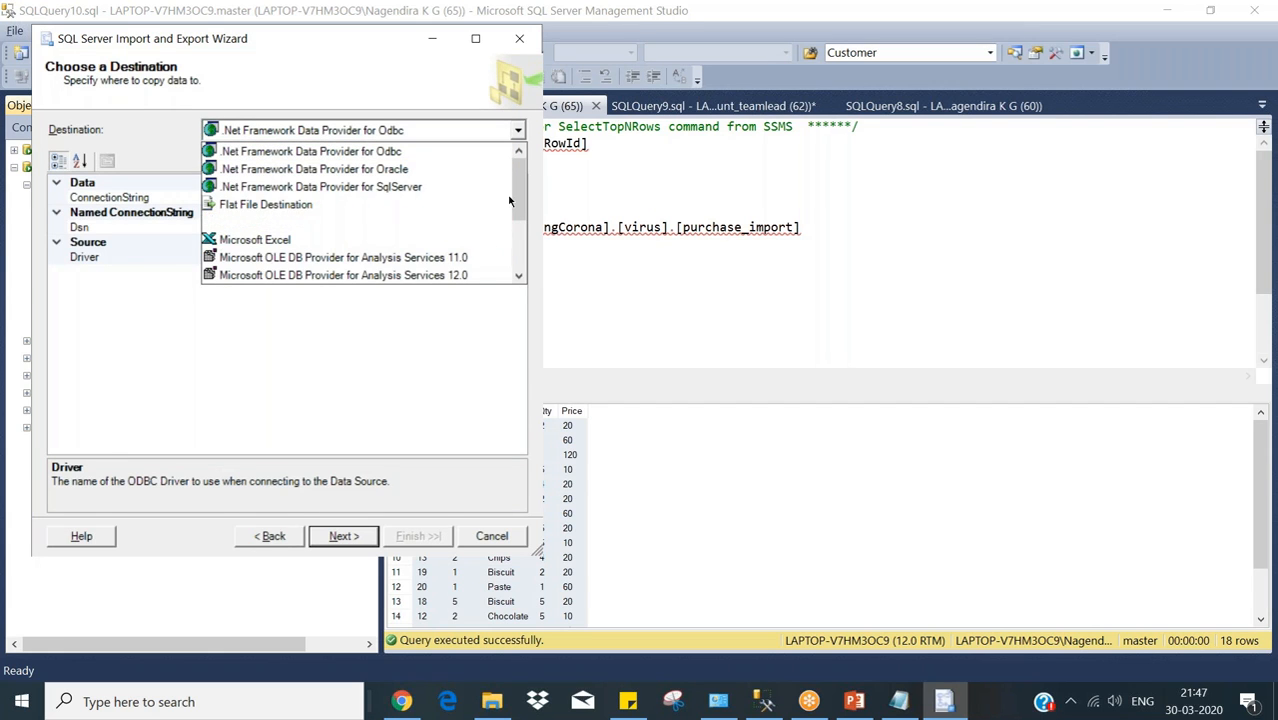
{"action": "scroll", "coordinate": [395, 235], "scroll_direction": "down", "scroll_amount": 2}
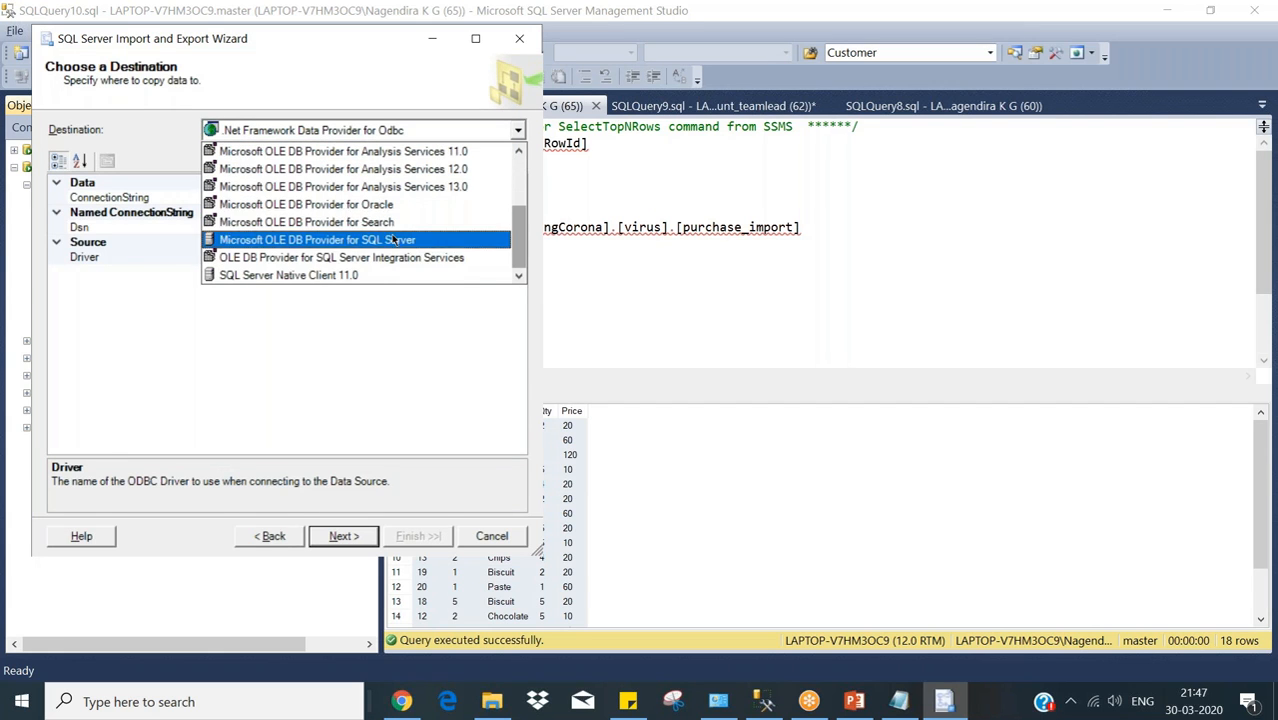
{"action": "left_click", "coordinate": [395, 240]}
{"action": "left_click", "coordinate": [345, 536]}
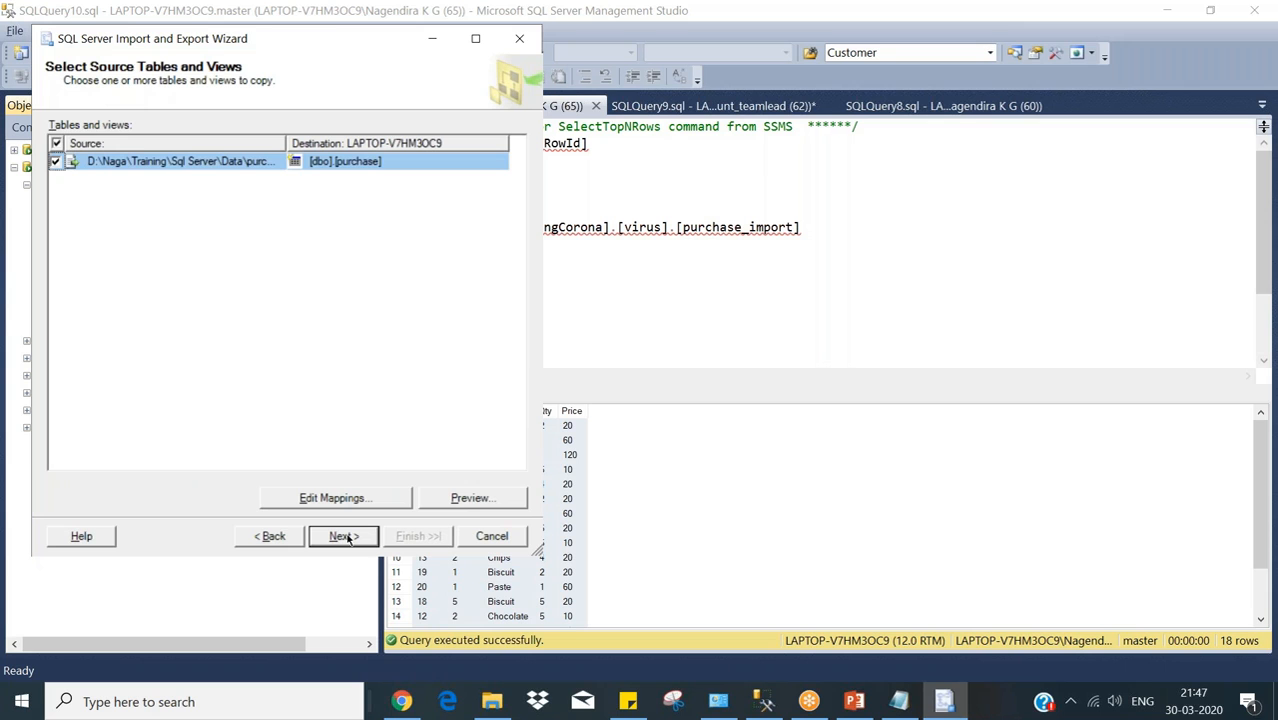
{"action": "left_click", "coordinate": [343, 536]}
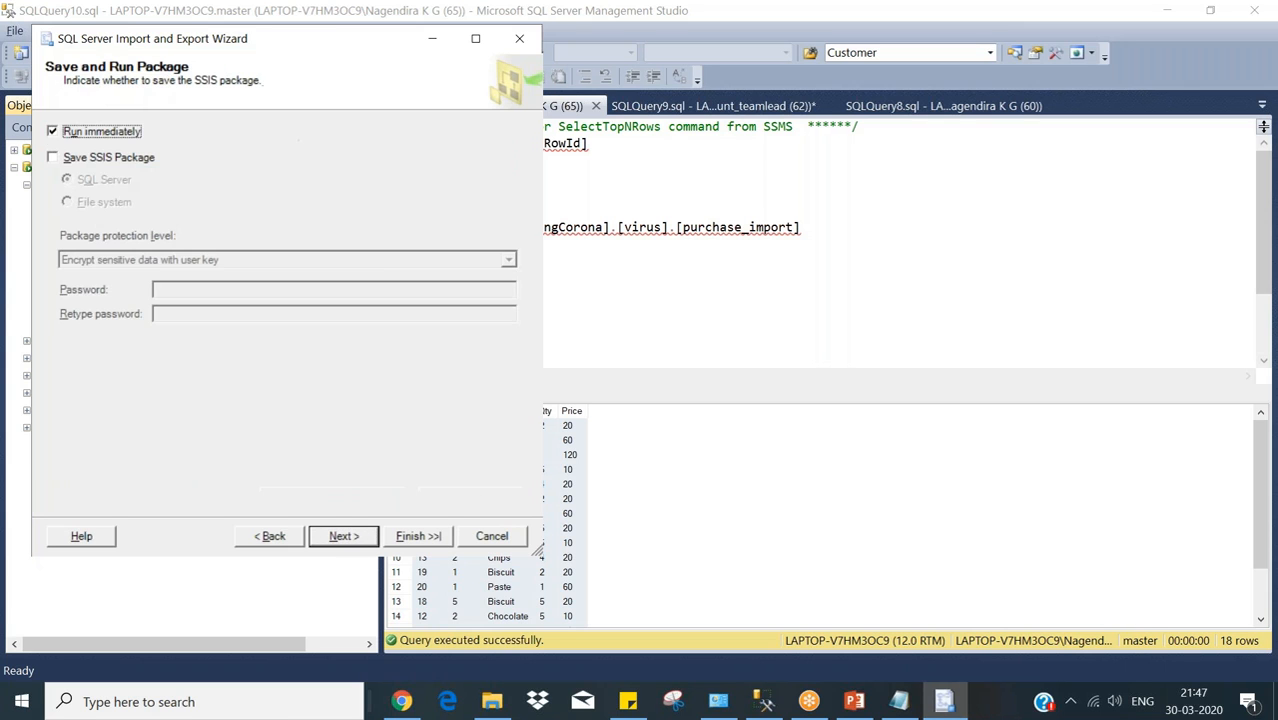
Run the purchase import package immediately without saving an SSIS package, and close the wizard once execution ends.
{"action": "left_click", "coordinate": [364, 540]}
{"action": "left_click", "coordinate": [418, 537]}
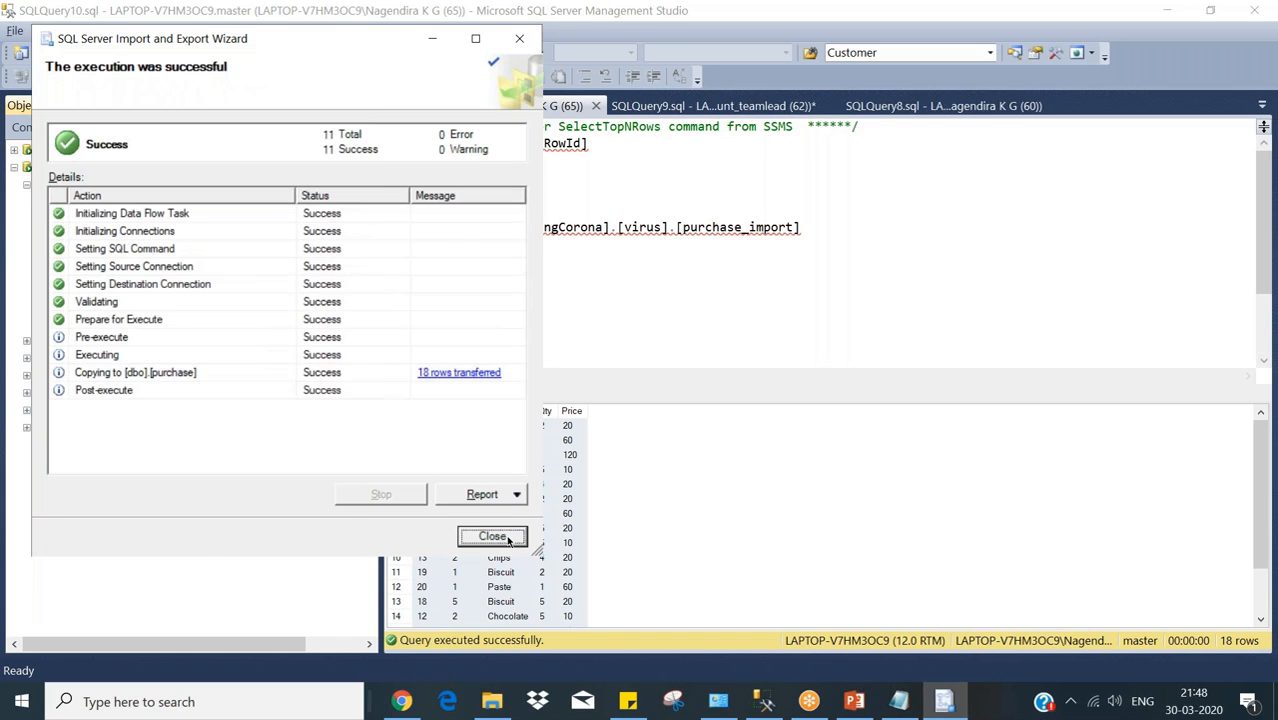
{"action": "left_click", "coordinate": [492, 537]}
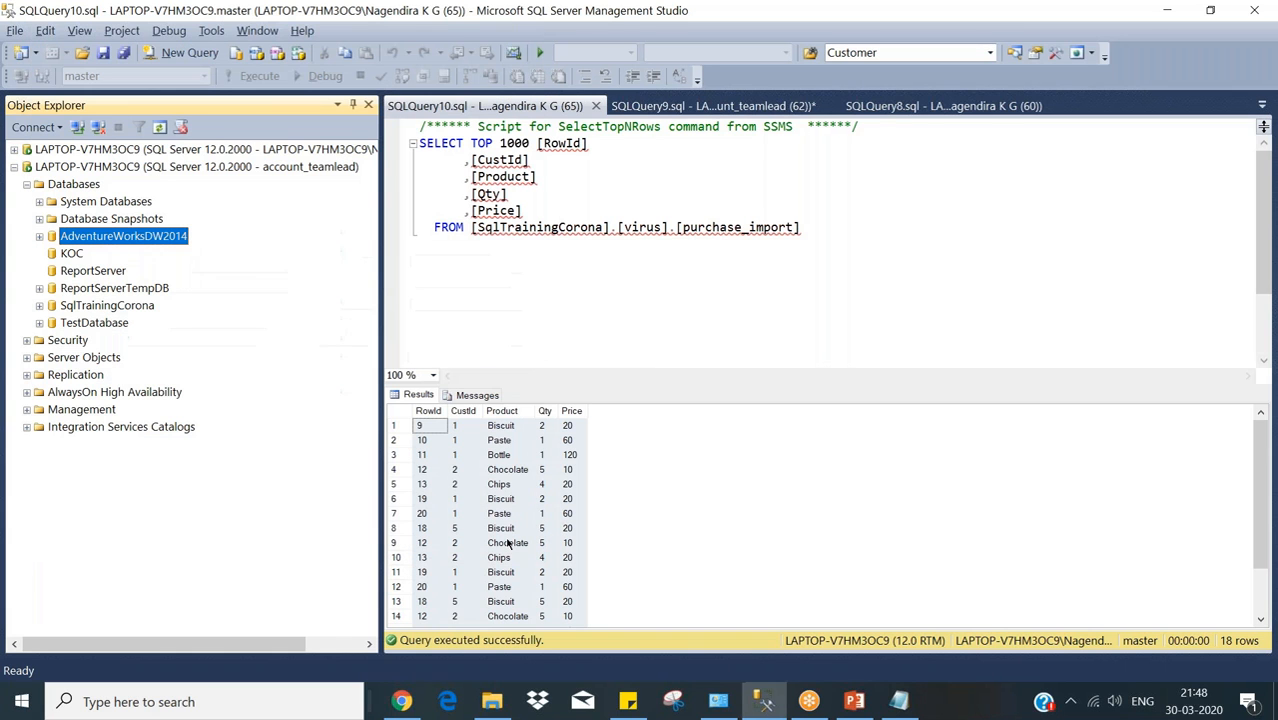
Refresh the account_teamlead connection and its AdventureWorksDW2014 database, and check the Tables folder for the imported purchase table.
{"action": "left_click", "coordinate": [112, 168]}
{"action": "left_click", "coordinate": [160, 127]}
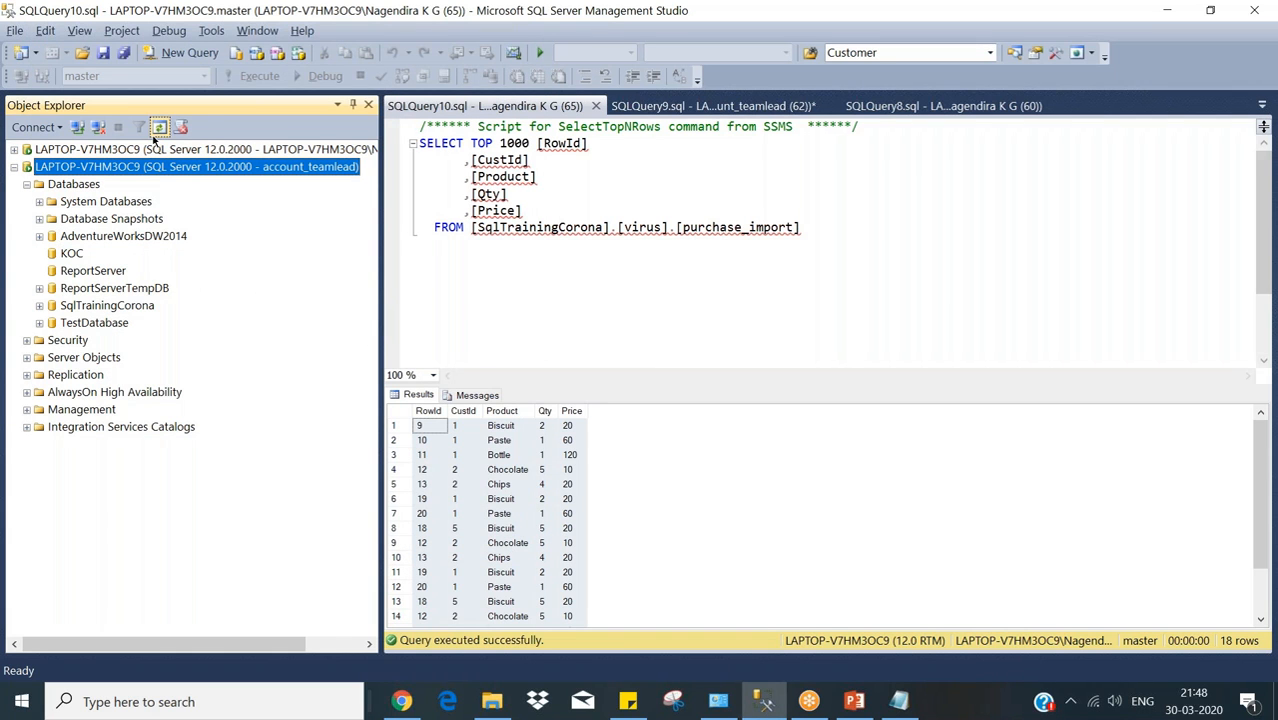
{"action": "left_click", "coordinate": [27, 185]}
{"action": "left_click", "coordinate": [39, 236]}
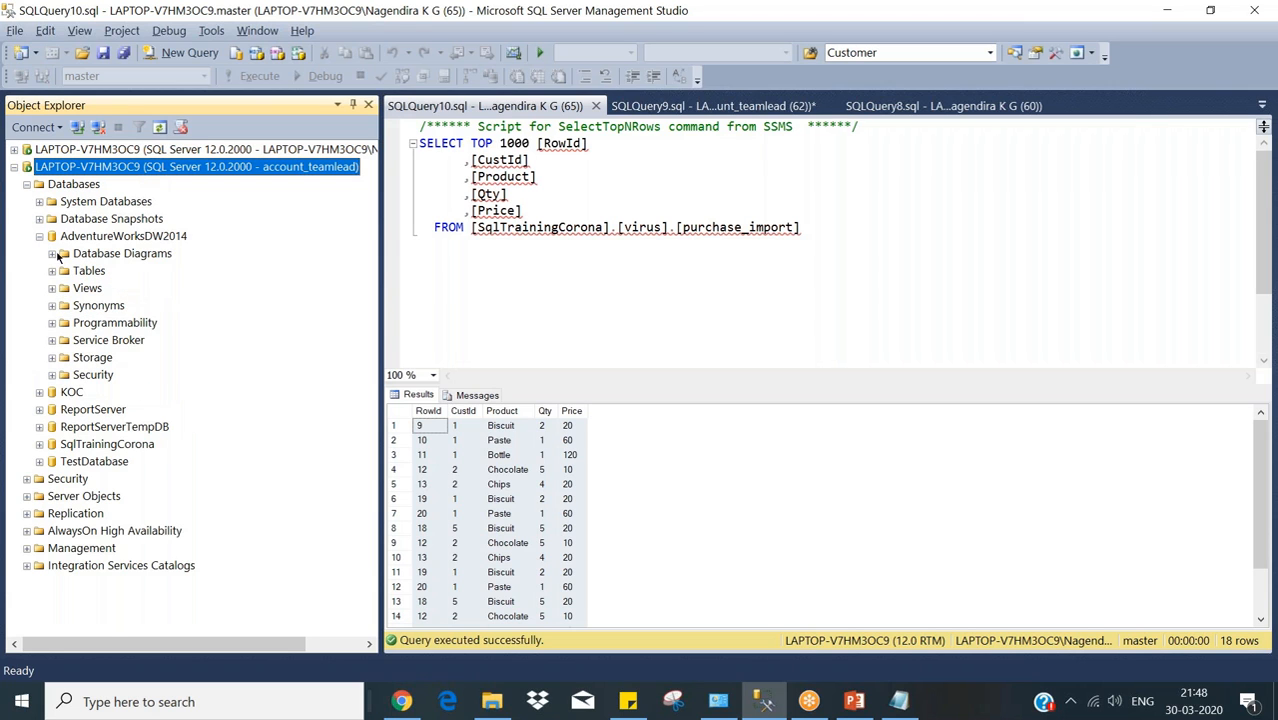
{"action": "left_click", "coordinate": [53, 271]}
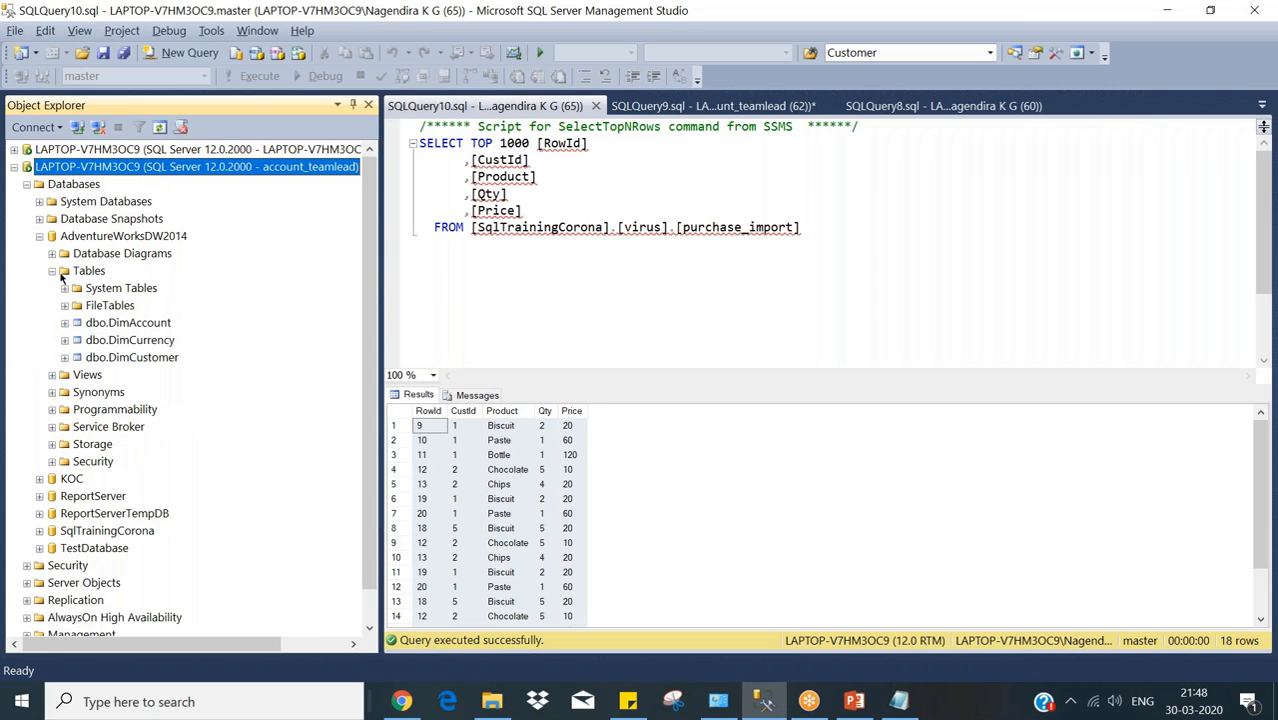
{"action": "left_click", "coordinate": [124, 236]}
{"action": "left_click", "coordinate": [160, 127]}
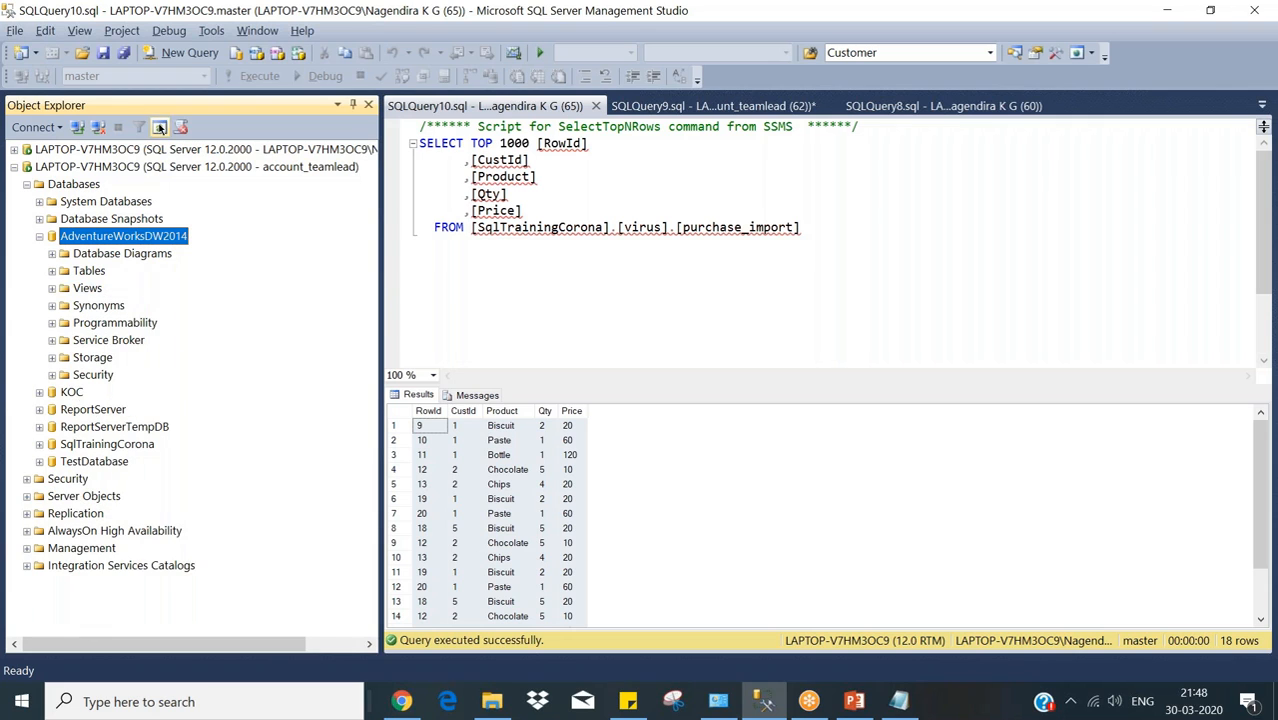
{"action": "left_click", "coordinate": [52, 271]}
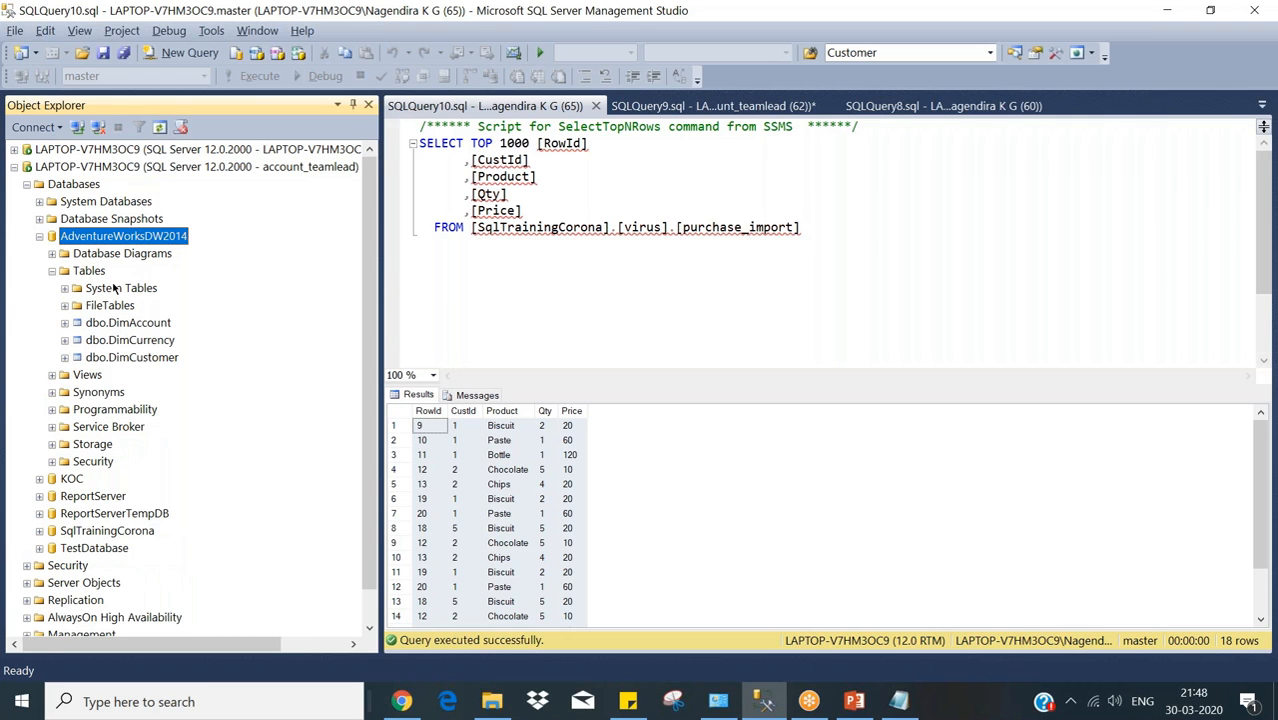
{"action": "left_click", "coordinate": [182, 167]}
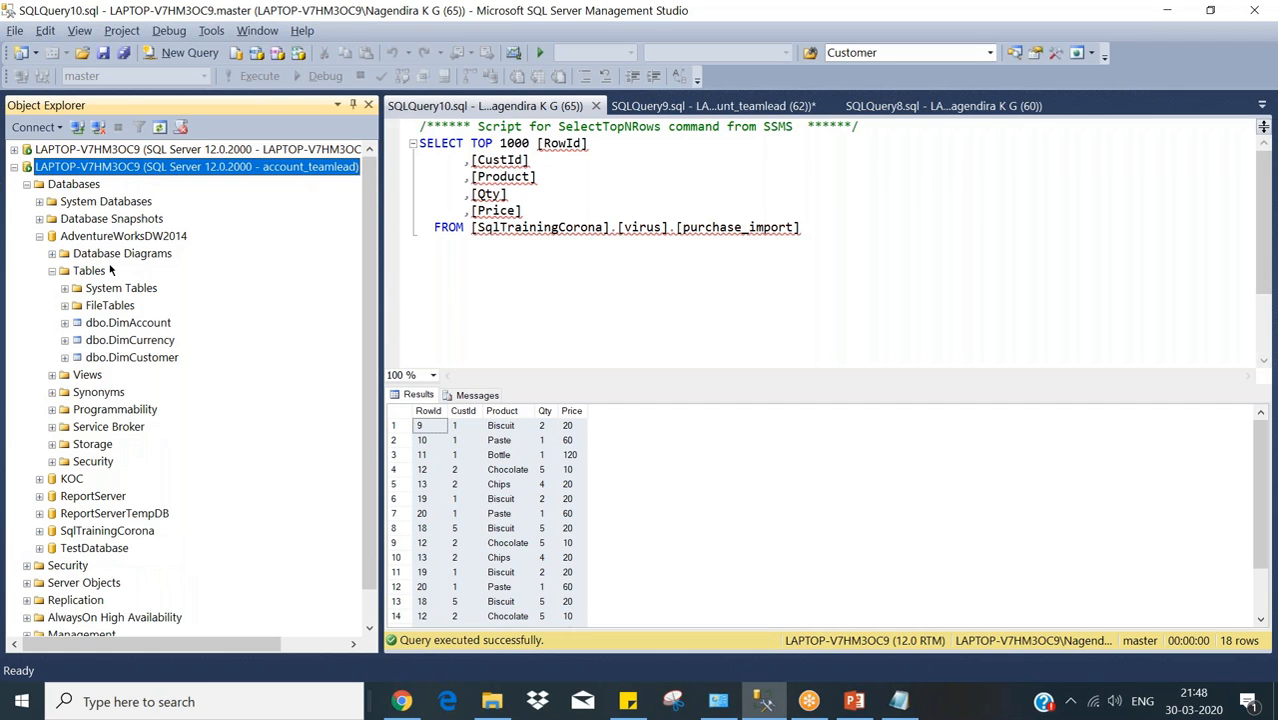
{"action": "left_click", "coordinate": [116, 240]}
{"action": "left_click", "coordinate": [159, 127]}
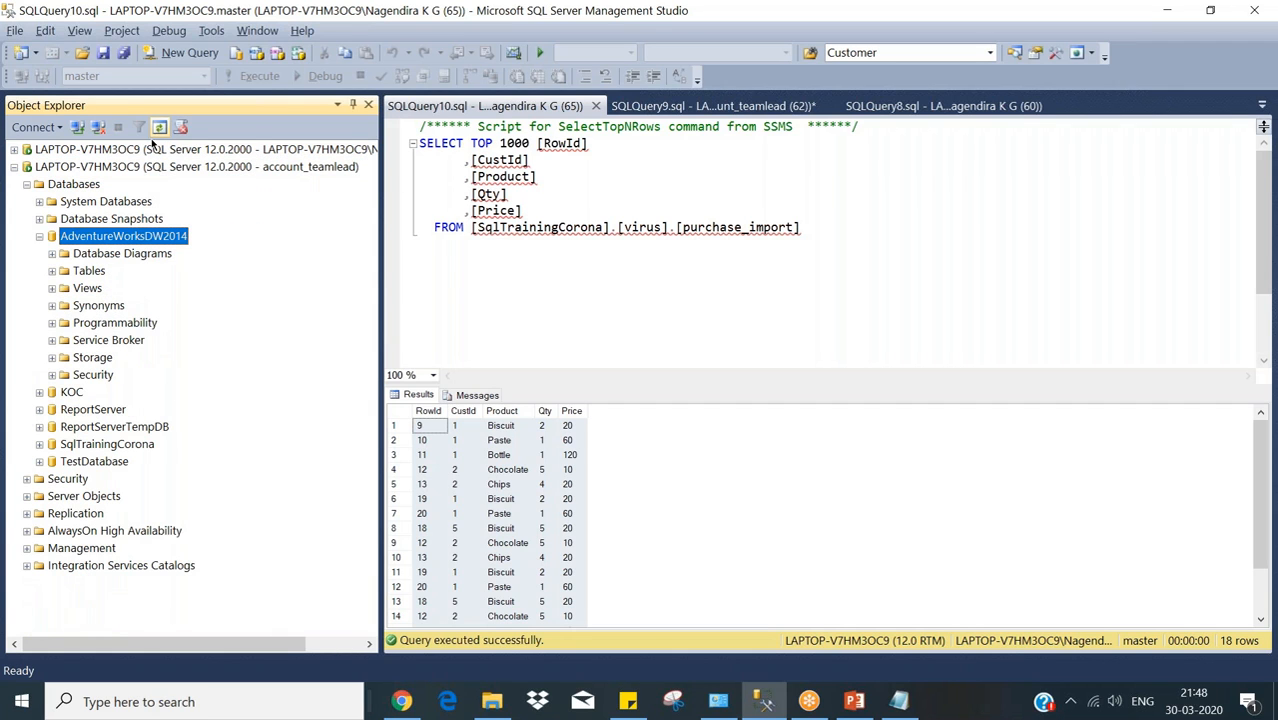
{"action": "left_click", "coordinate": [52, 271]}
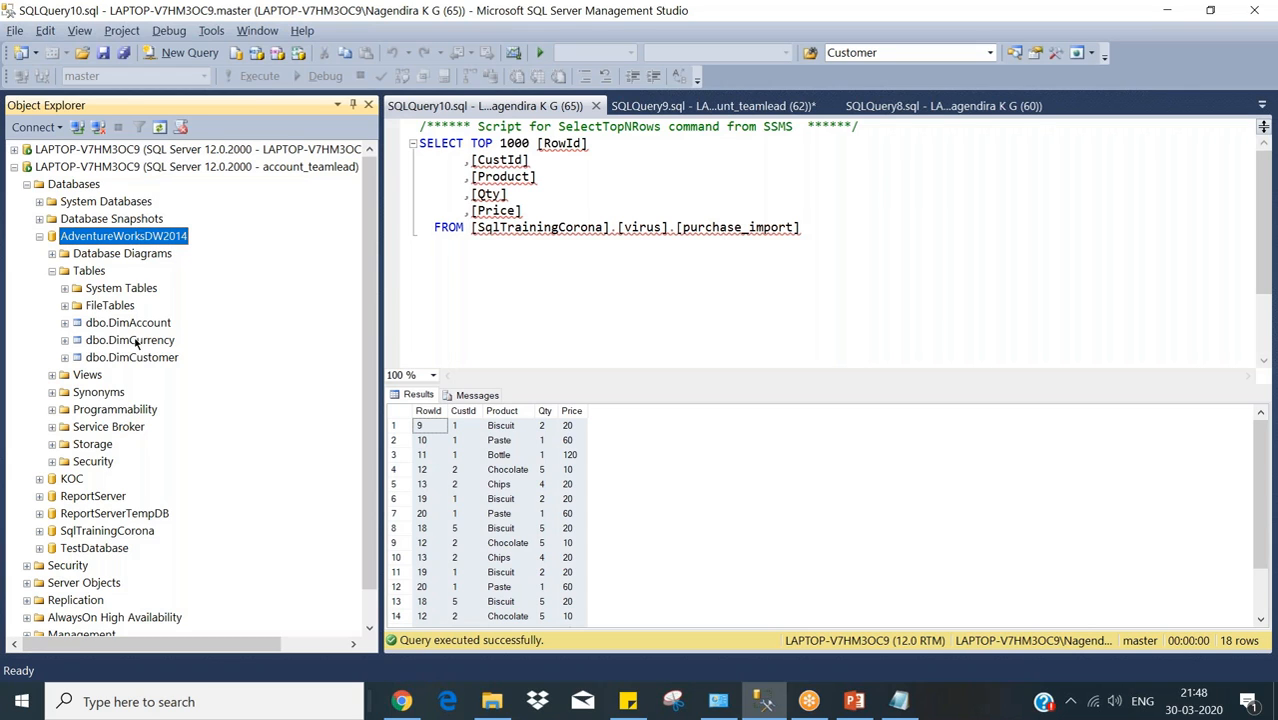
Collapse the account_teamlead connection, refresh the AdventureWorksDW2014 tables under the Windows-login connection, and locate dbo.purchase.
{"action": "double_click", "coordinate": [24, 168]}
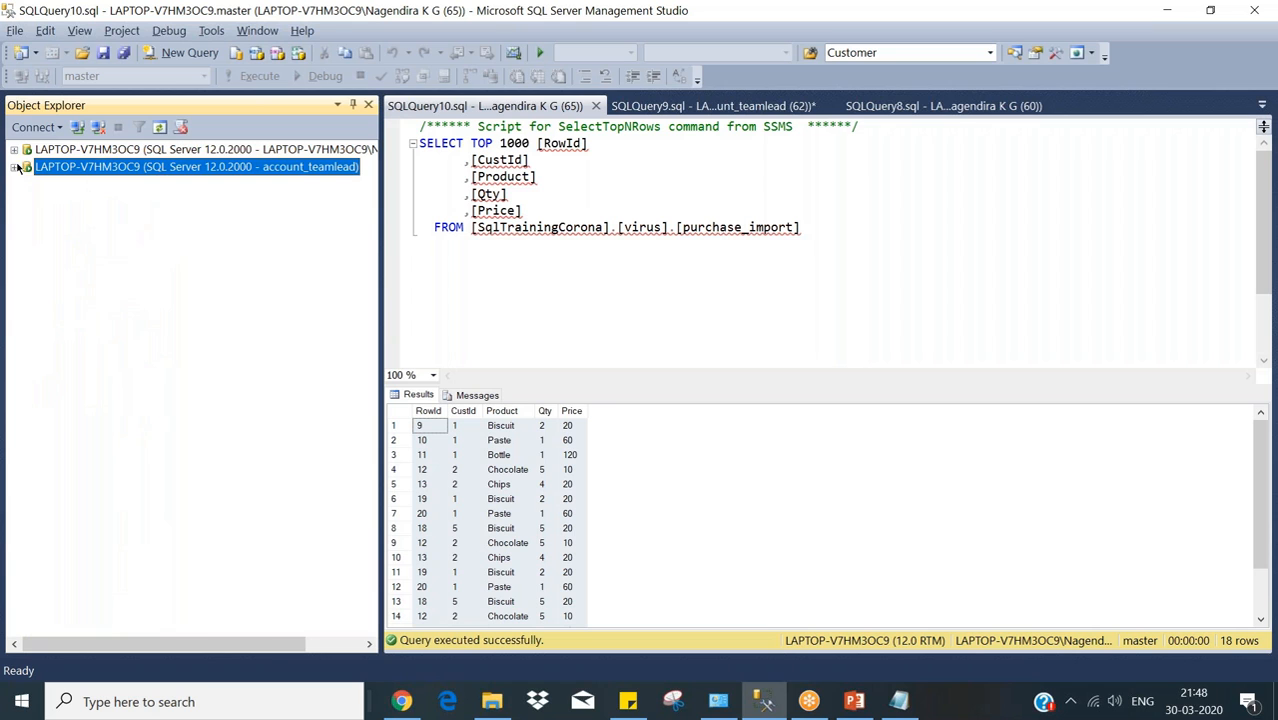
{"action": "left_click", "coordinate": [14, 149]}
{"action": "left_click", "coordinate": [40, 218]}
{"action": "left_click", "coordinate": [52, 254]}
{"action": "left_click", "coordinate": [140, 203]}
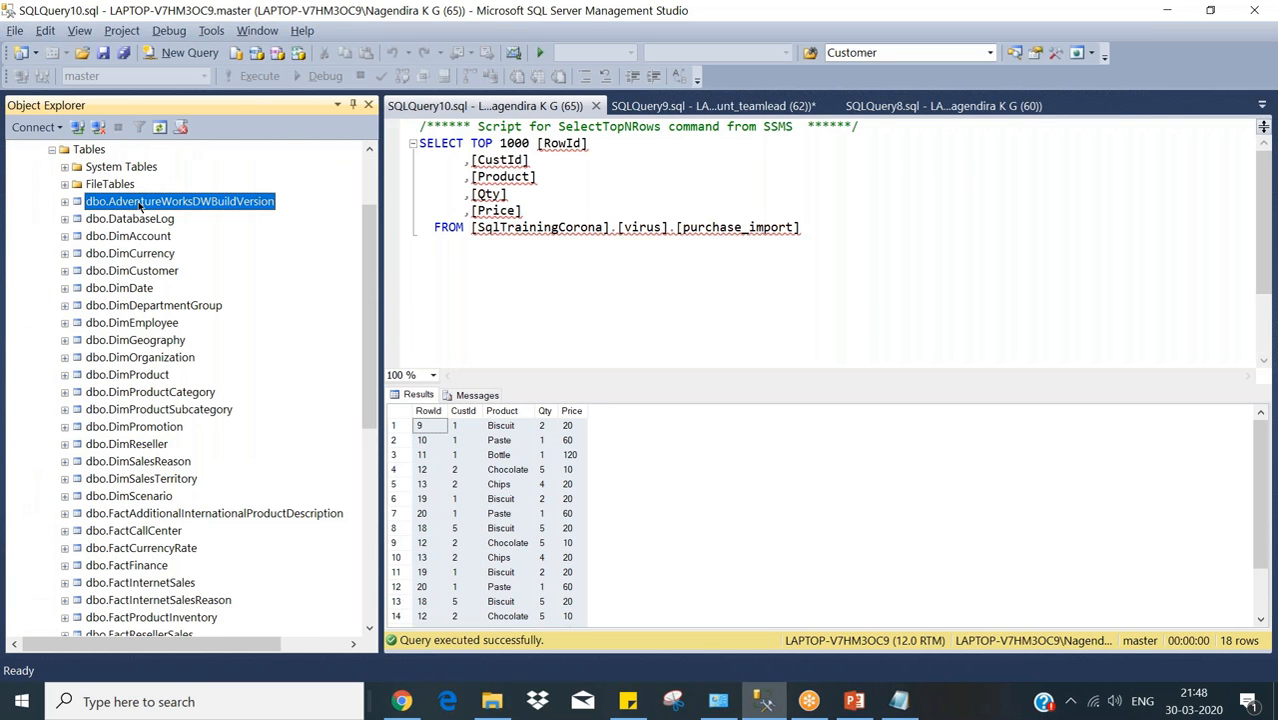
{"action": "left_click_drag", "start_coordinate": [365, 245], "coordinate": [358, 174]}
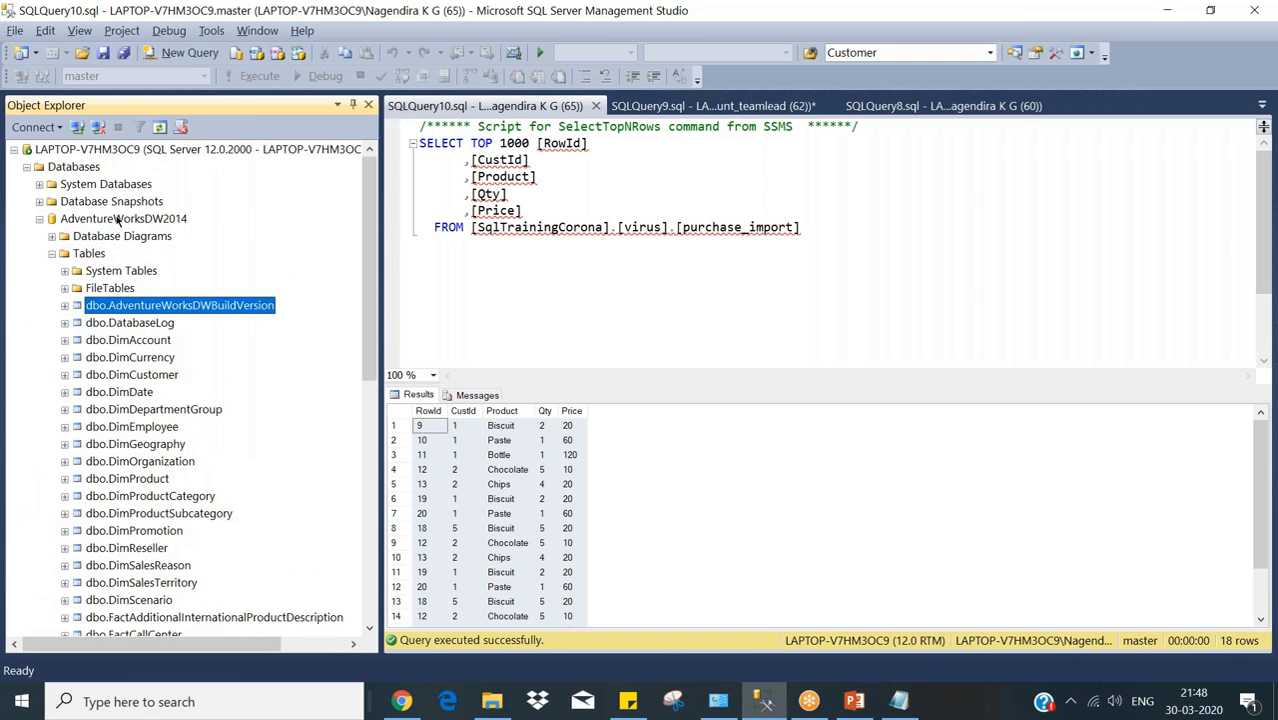
{"action": "left_click", "coordinate": [89, 253]}
{"action": "left_click", "coordinate": [159, 128]}
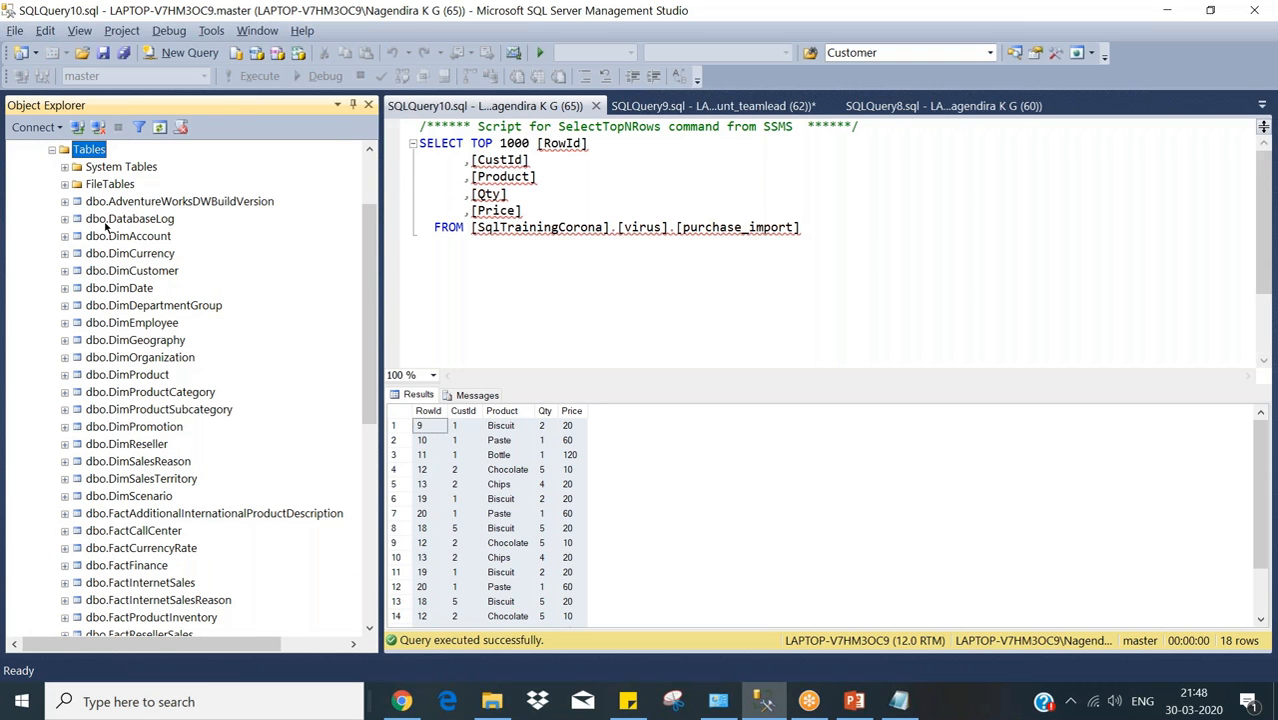
{"action": "left_click_drag", "start_coordinate": [368, 257], "coordinate": [385, 338]}
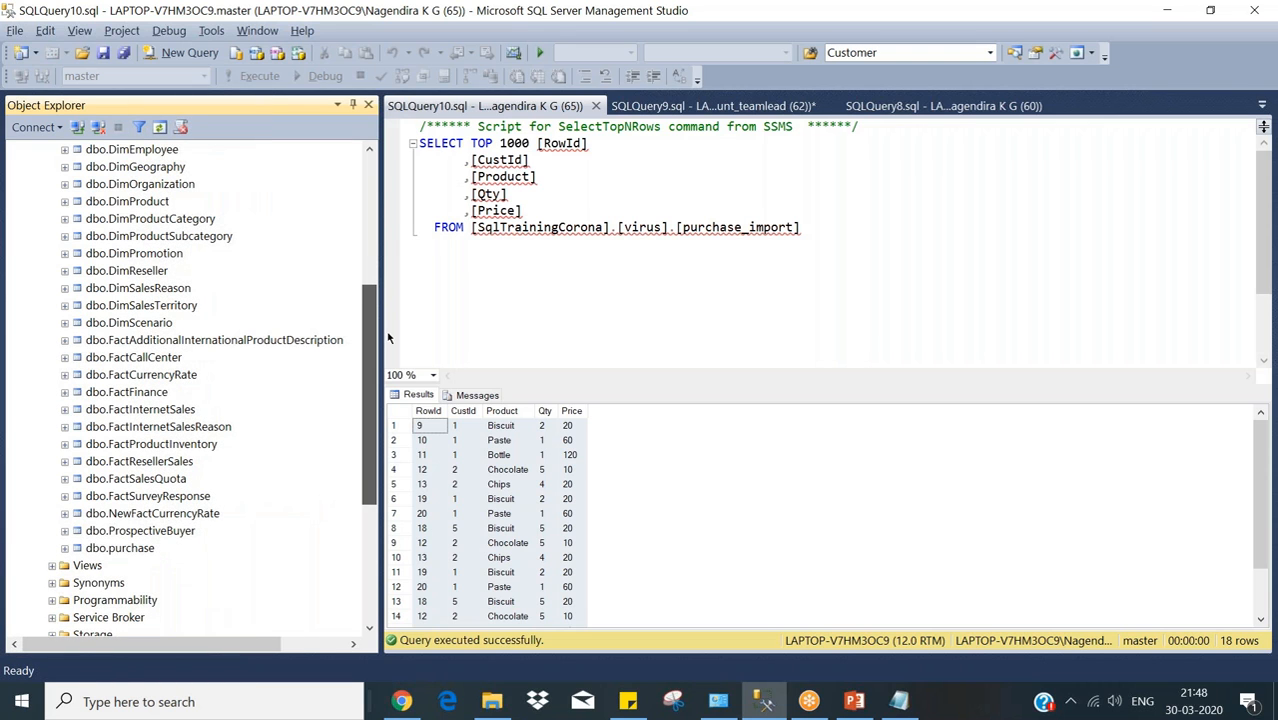
{"action": "left_click", "coordinate": [110, 548]}
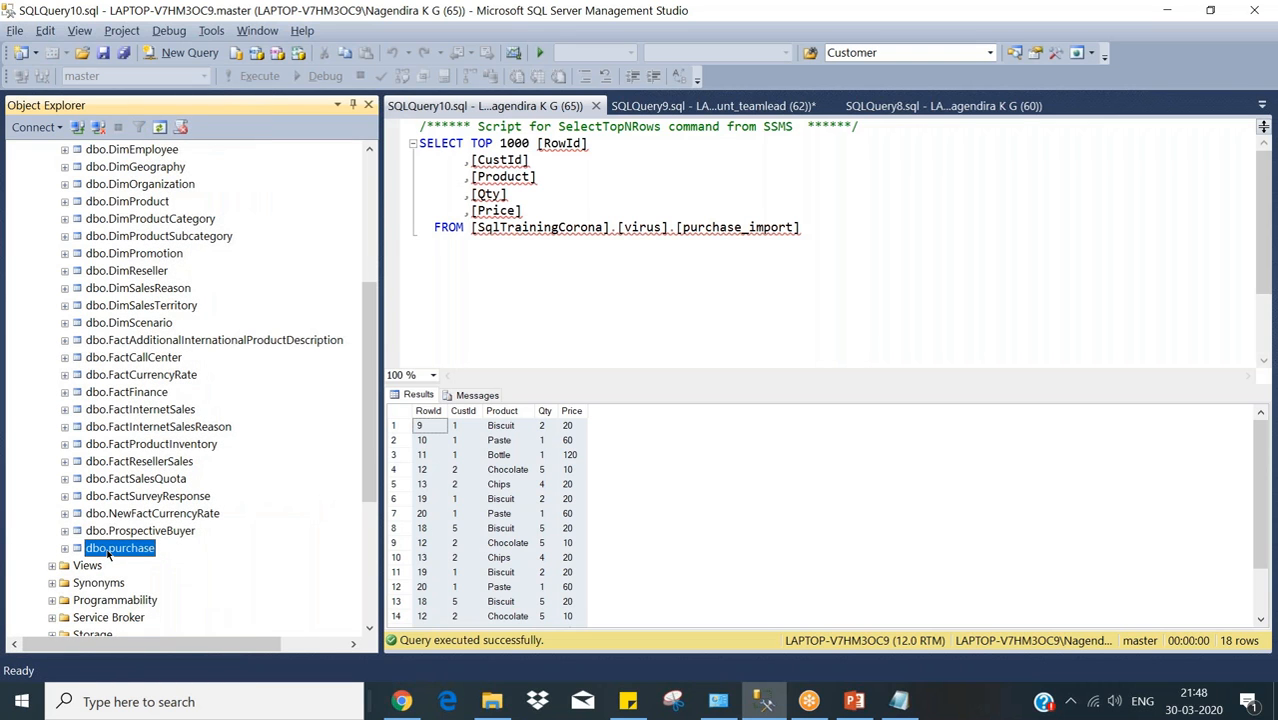
Query the top 1000 rows of dbo.purchase, and close that query together with the virus.purchase_import query.
{"action": "right_click", "coordinate": [107, 548]}
{"action": "left_click", "coordinate": [211, 381]}
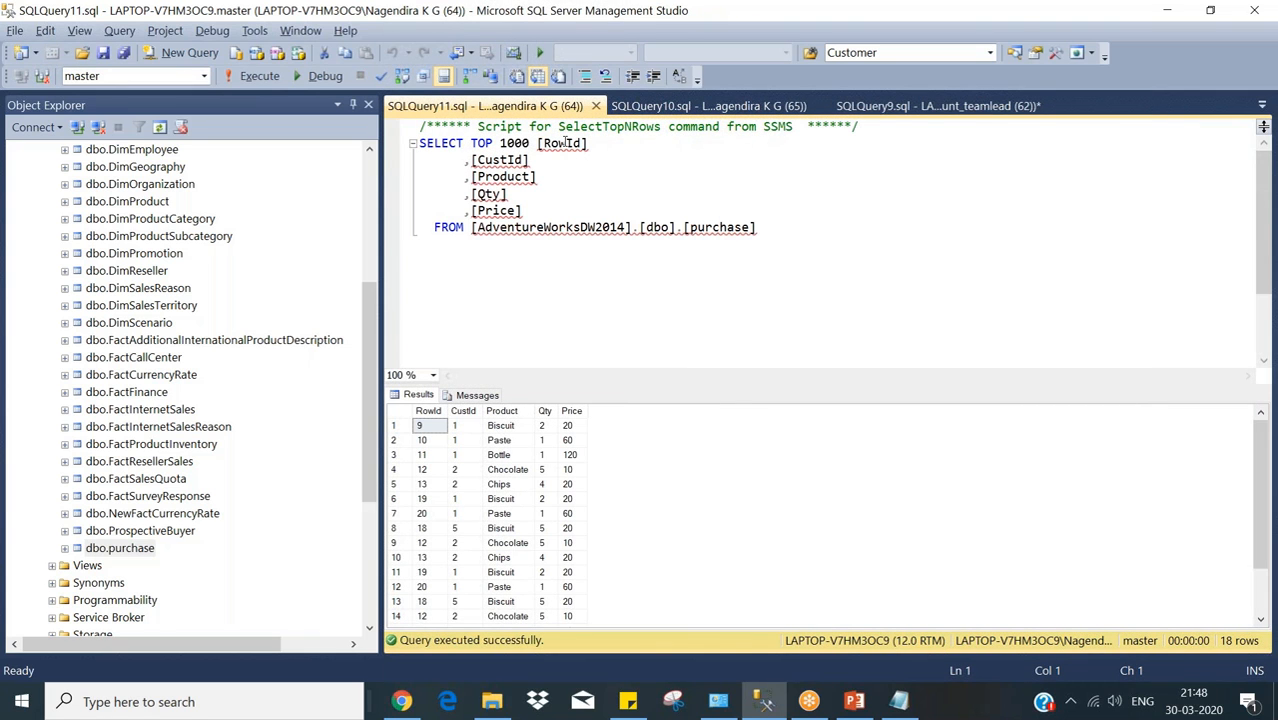
{"action": "left_click", "coordinate": [595, 106]}
{"action": "left_click", "coordinate": [595, 106]}
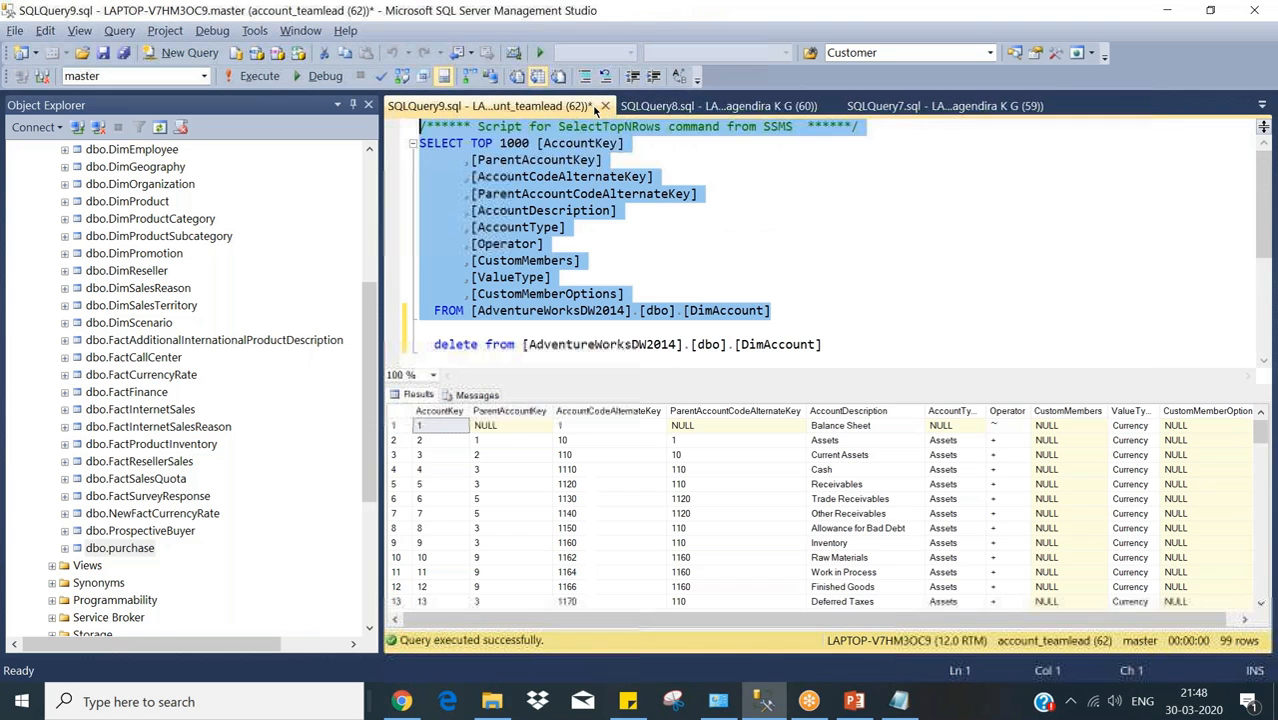
Check the Module 9 topics in the PowerPoint syllabus, and return to SQL Server Management Studio to collapse the Windows-login connection.
{"action": "left_click", "coordinate": [872, 714]}
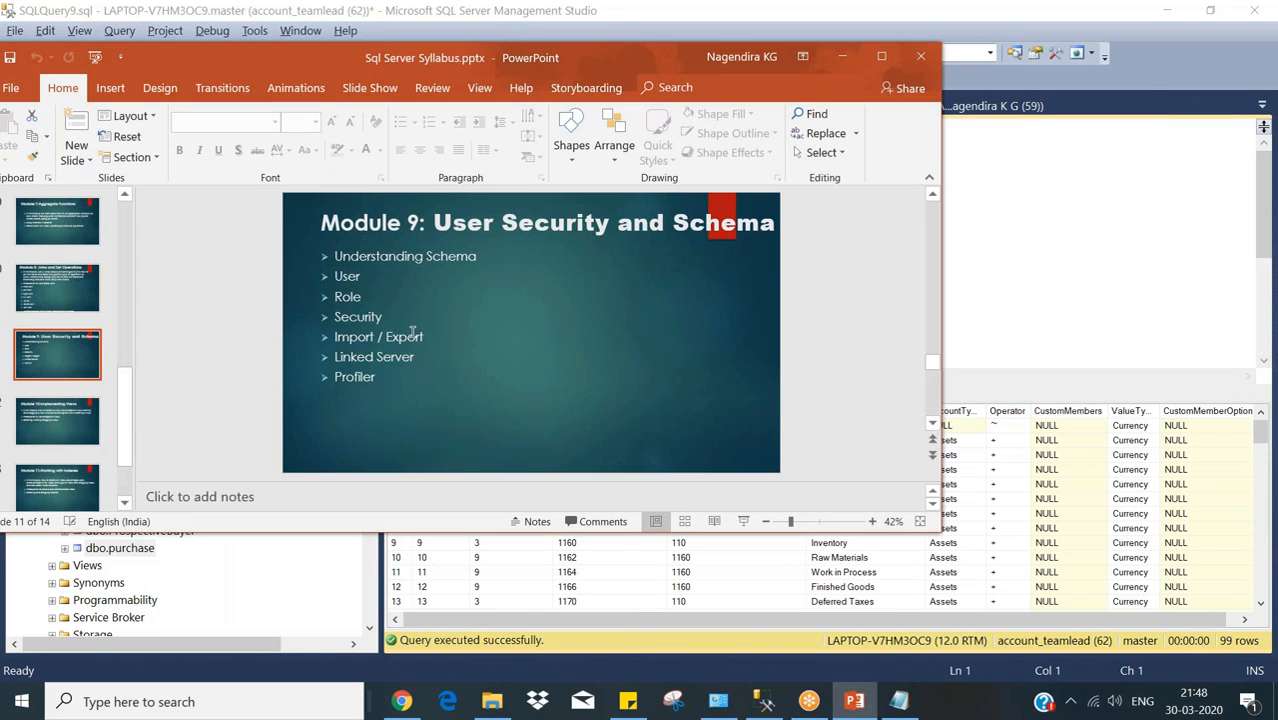
{"action": "left_click", "coordinate": [843, 58]}
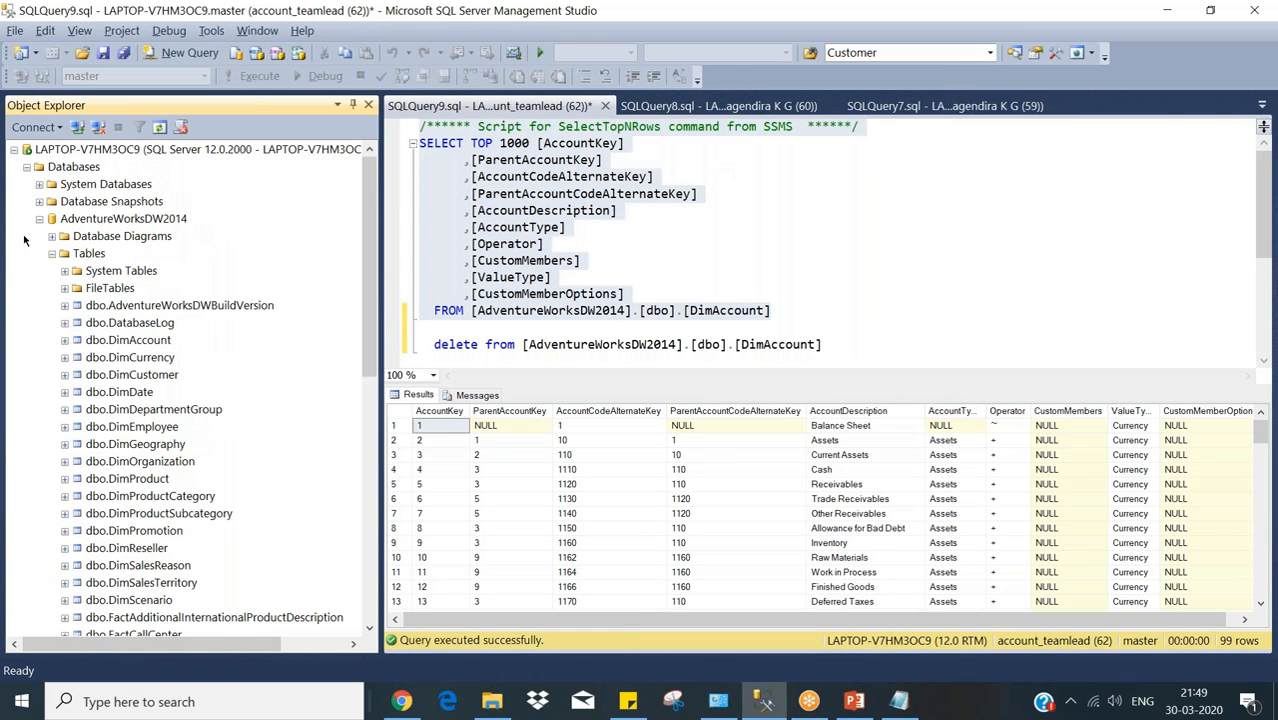
{"action": "left_click", "coordinate": [26, 167]}
{"action": "left_click", "coordinate": [15, 150]}
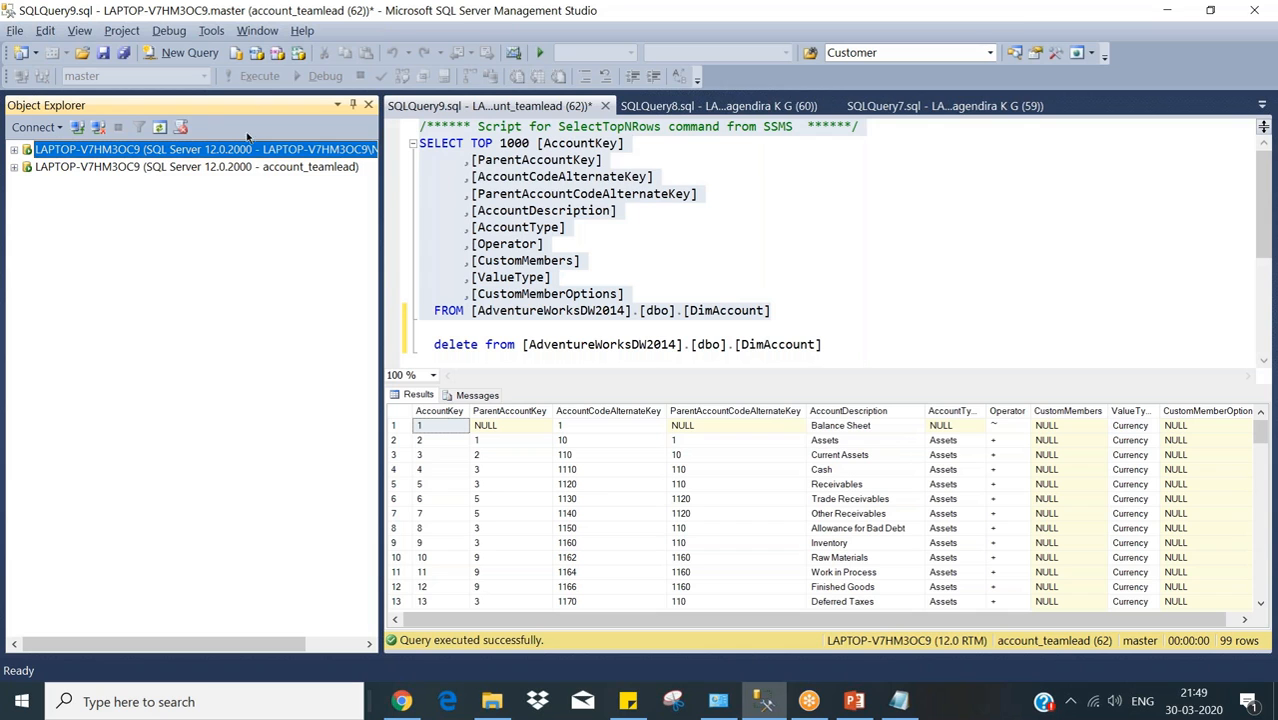
Switch to File Explorer, open purchase.csv from the Data folder in Notepad, and examine its header row and column layout.
{"action": "left_click", "coordinate": [491, 701]}
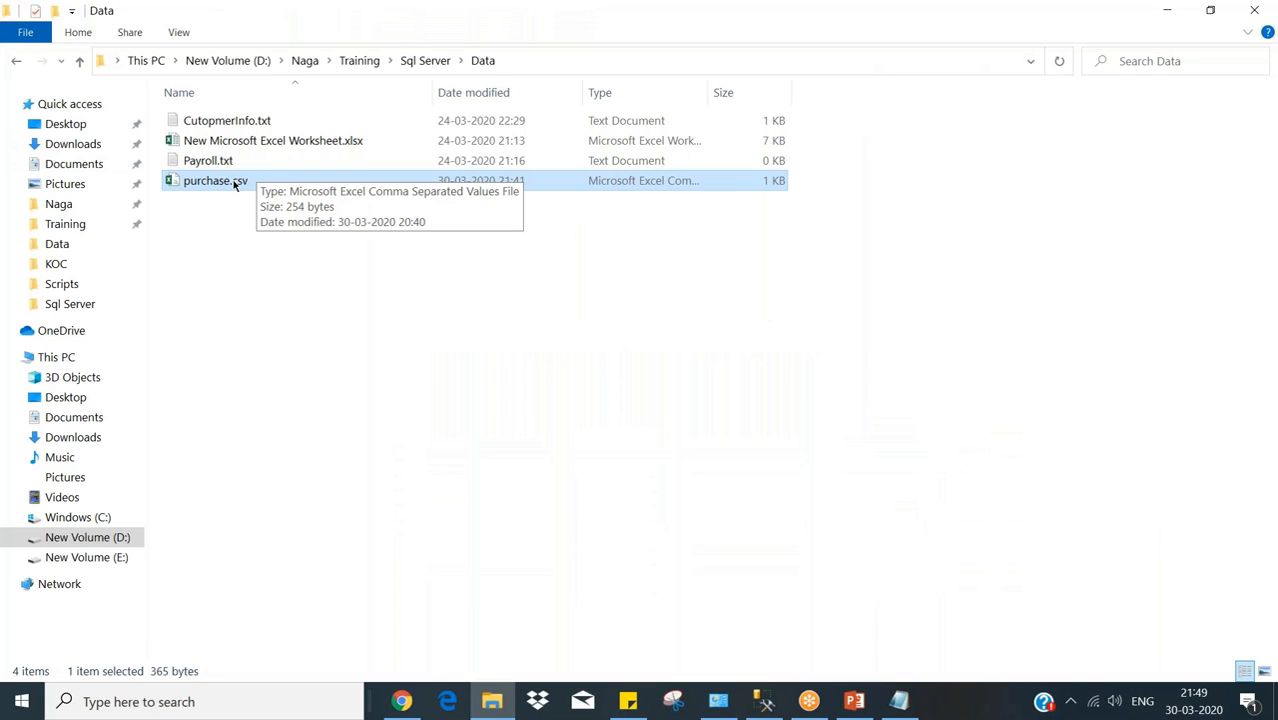
{"action": "right_click", "coordinate": [233, 182]}
{"action": "left_click", "coordinate": [295, 237]}
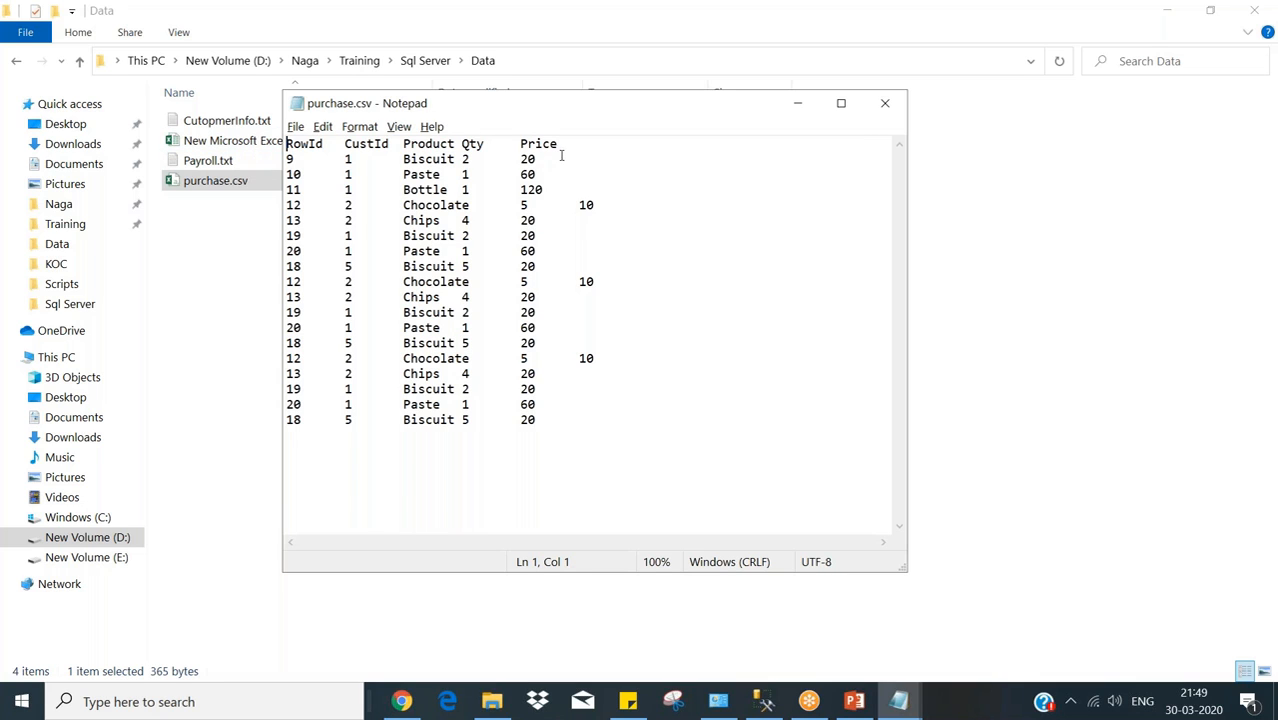
{"action": "left_click_drag", "start_coordinate": [581, 149], "coordinate": [286, 144]}
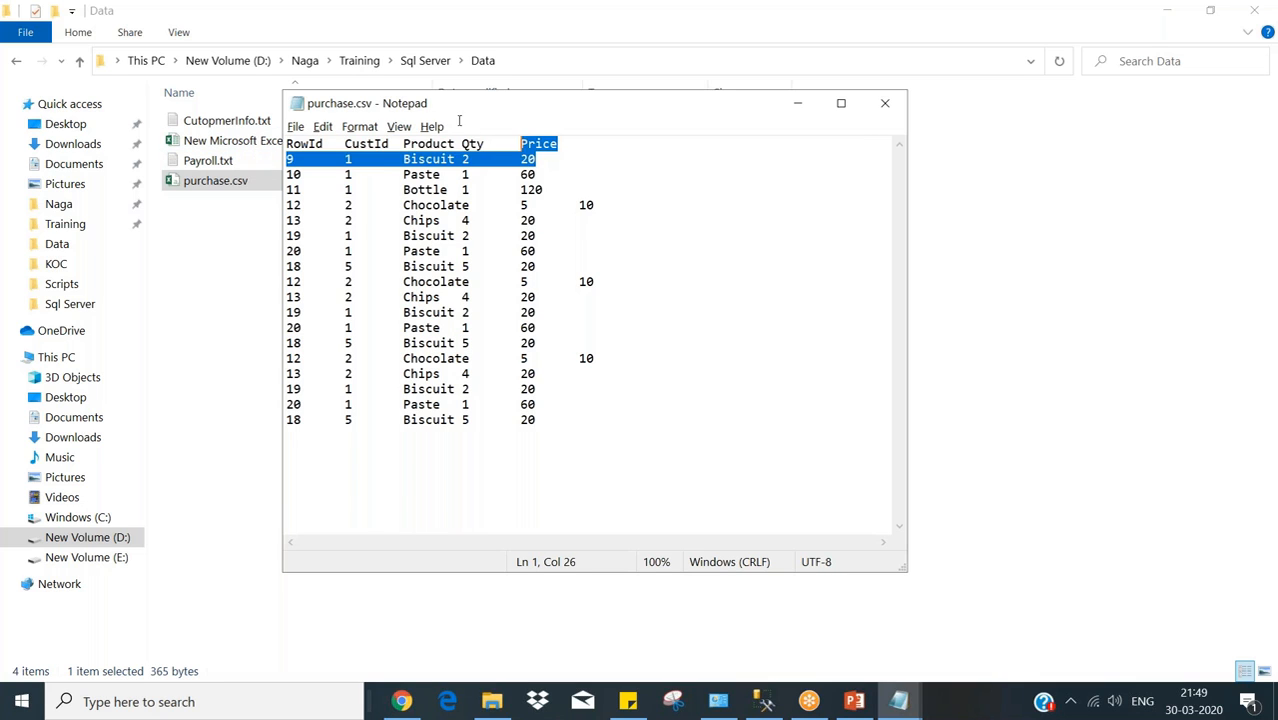
{"action": "left_click", "coordinate": [298, 144]}
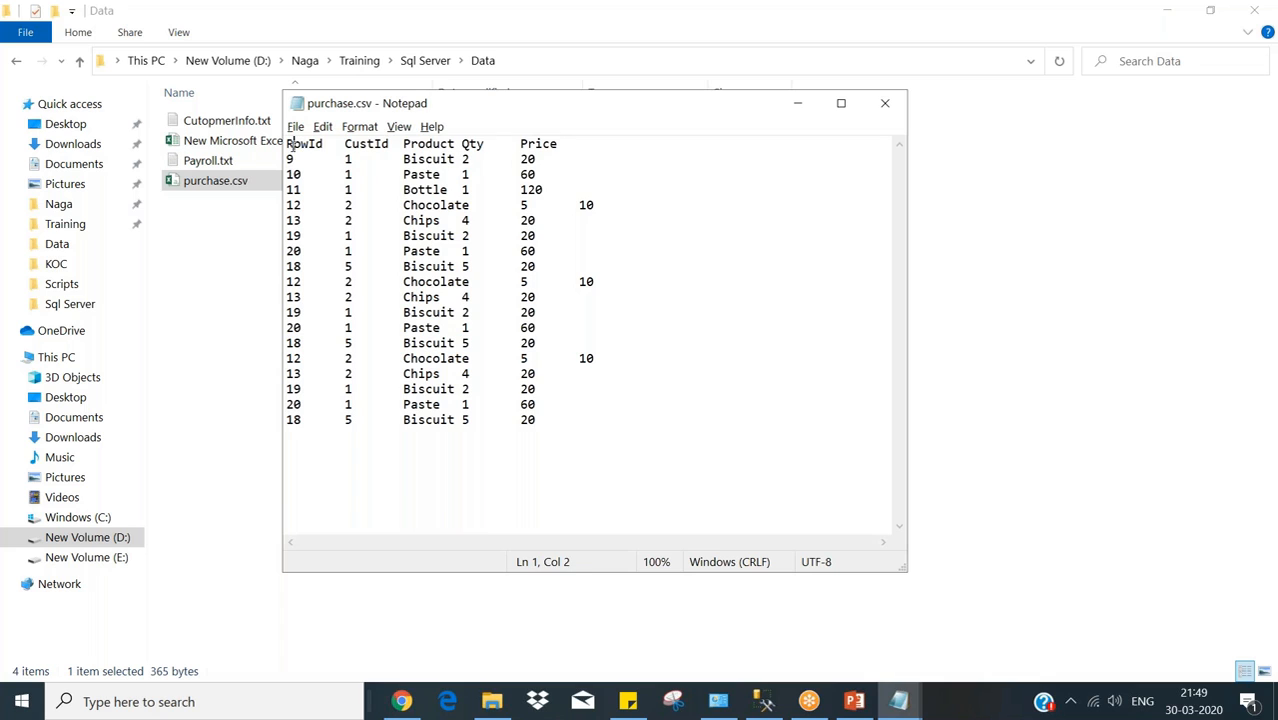
{"action": "left_click_drag", "start_coordinate": [291, 145], "coordinate": [595, 171]}
{"action": "left_click", "coordinate": [597, 169]}
Try comma separators after the first value of the first data row, remove them, and close purchase.csv without saving.
{"action": "left_click", "coordinate": [307, 160]}
{"action": "type", "text": ",,,"}
{"action": "key", "text": "BackSpace"}
{"action": "key", "text": "BackSpace"}
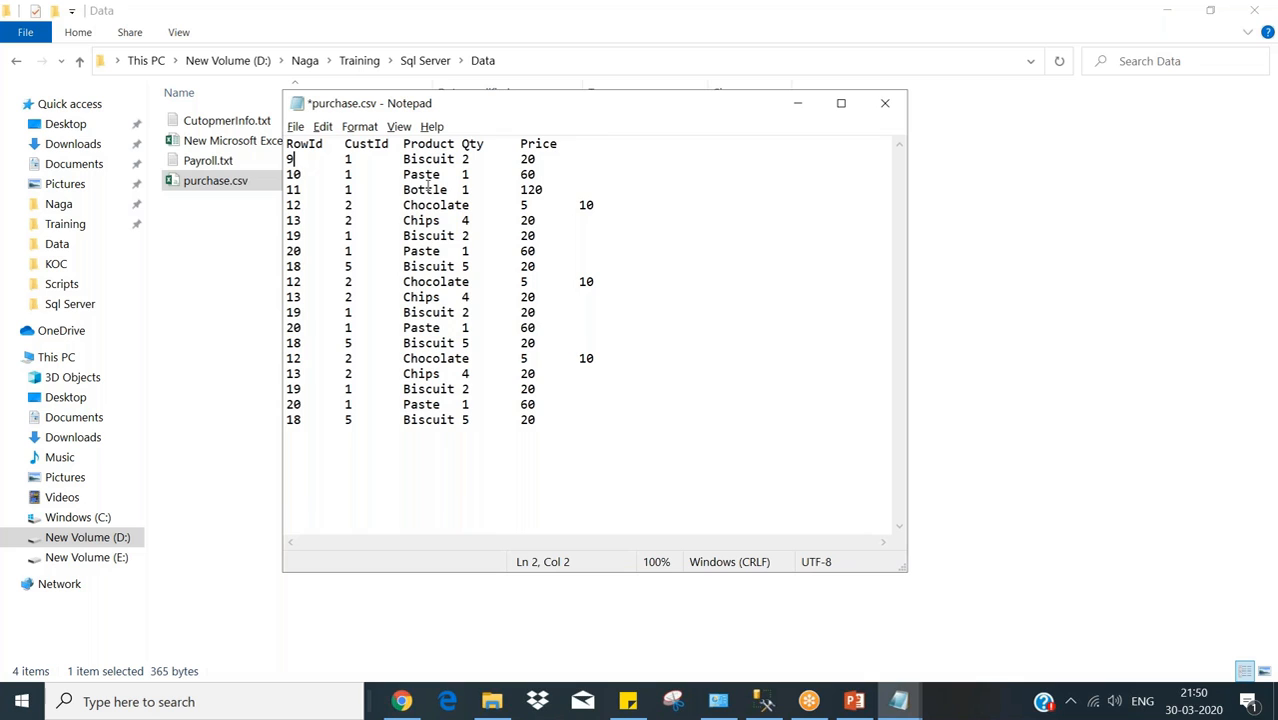
{"action": "left_click", "coordinate": [882, 106]}
{"action": "left_click", "coordinate": [670, 362]}
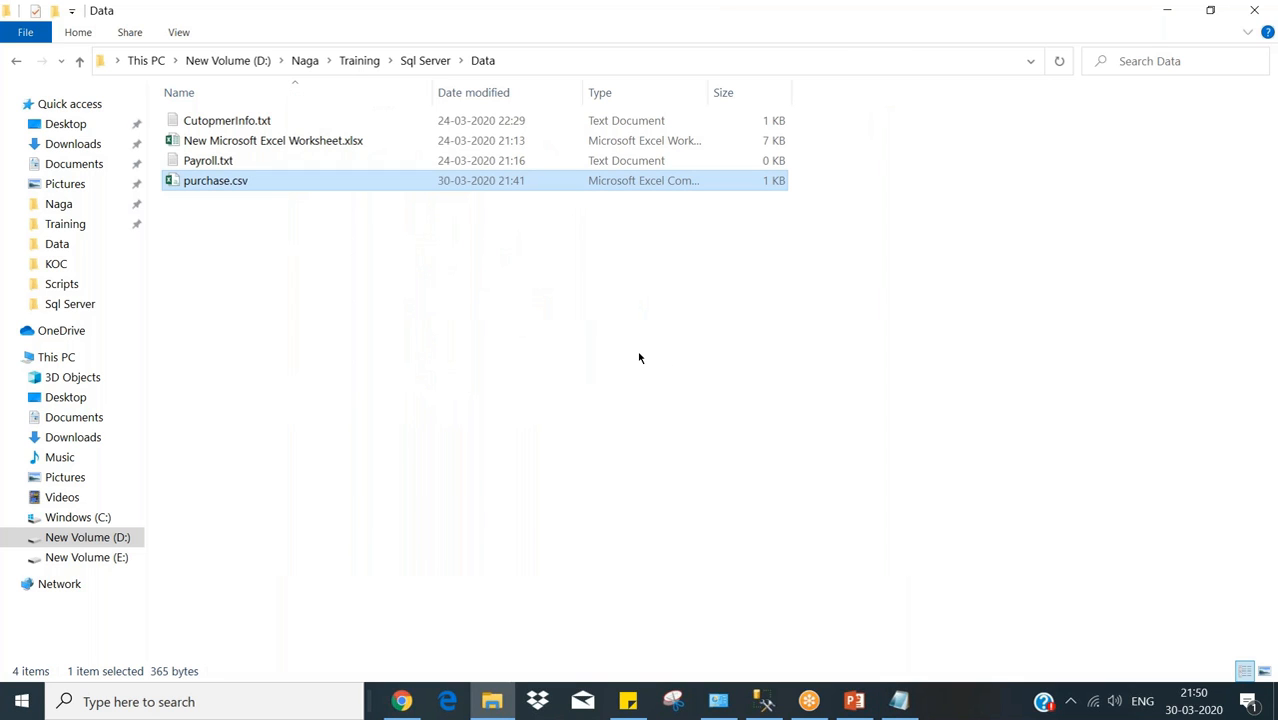
Return to SQL Server Management Studio, collapse AdventureWorksDW2014 under the Windows-login connection, and expand the SqlTrainingCorona tables.
{"action": "key", "text": "alt+Tab"}
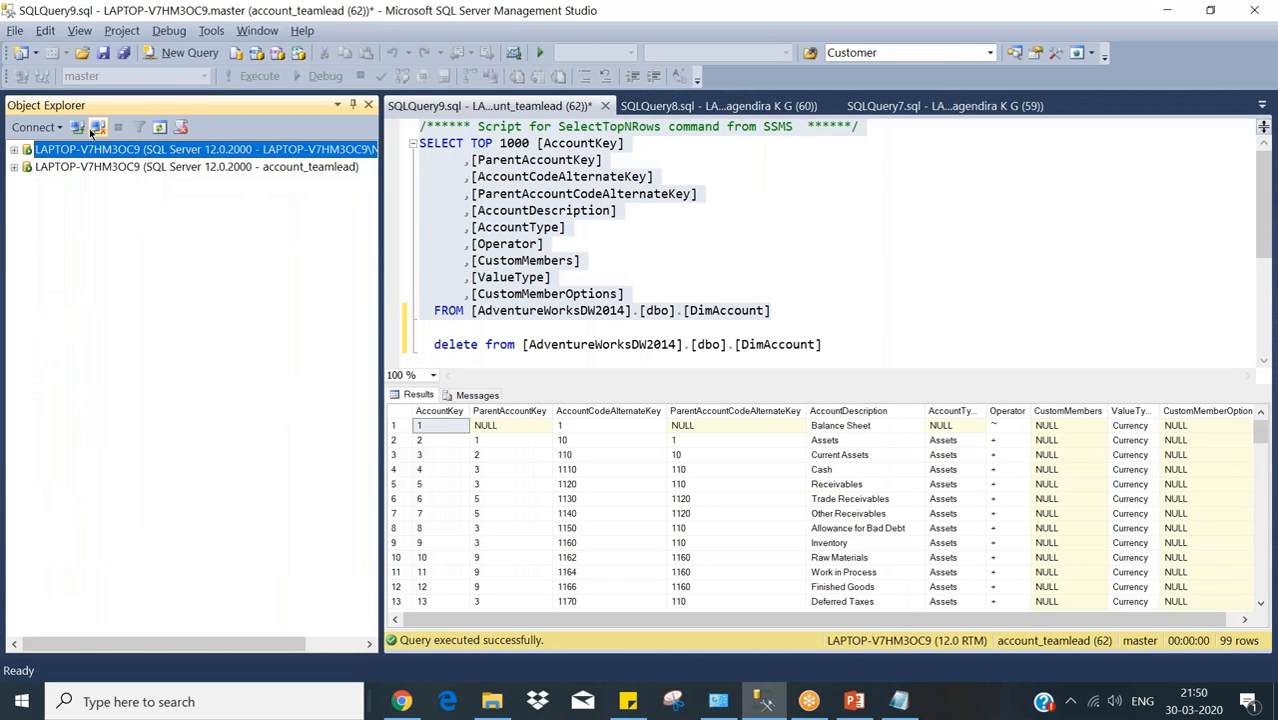
{"action": "key", "text": "alt+Tab"}
{"action": "key", "text": "alt+Tab"}
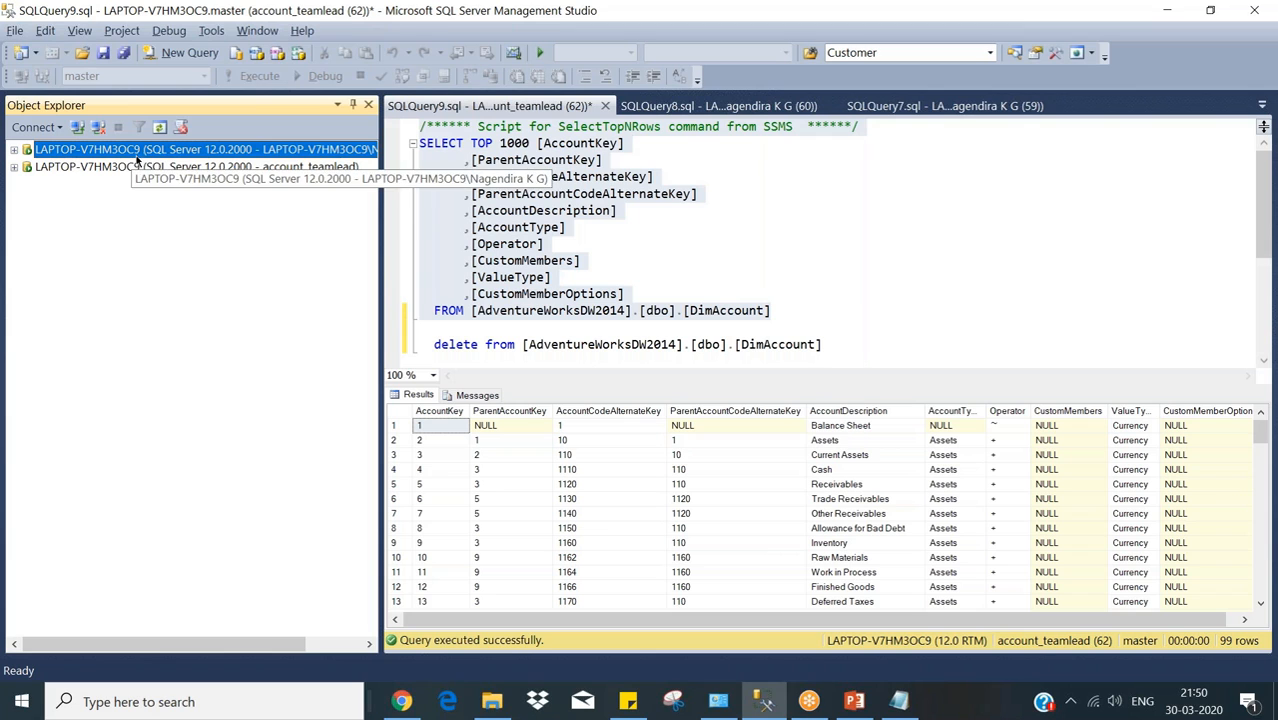
{"action": "left_click", "coordinate": [14, 149]}
{"action": "left_click", "coordinate": [27, 167]}
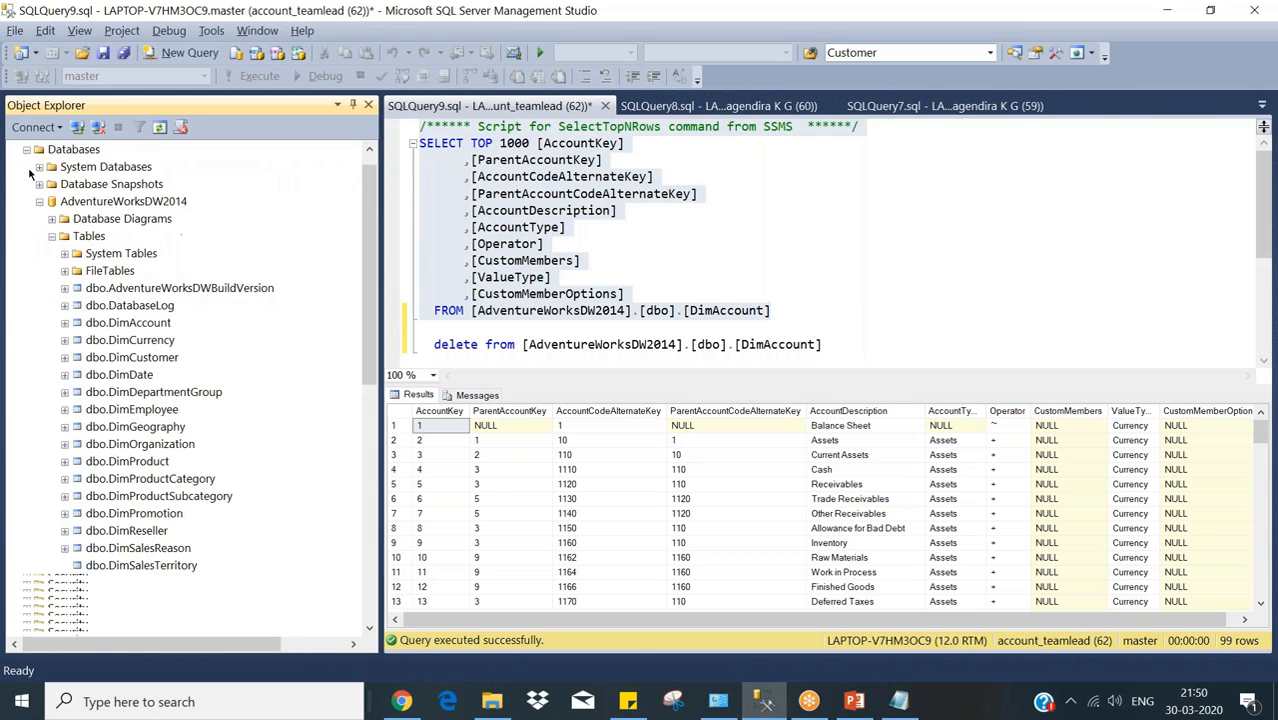
{"action": "left_click", "coordinate": [40, 216]}
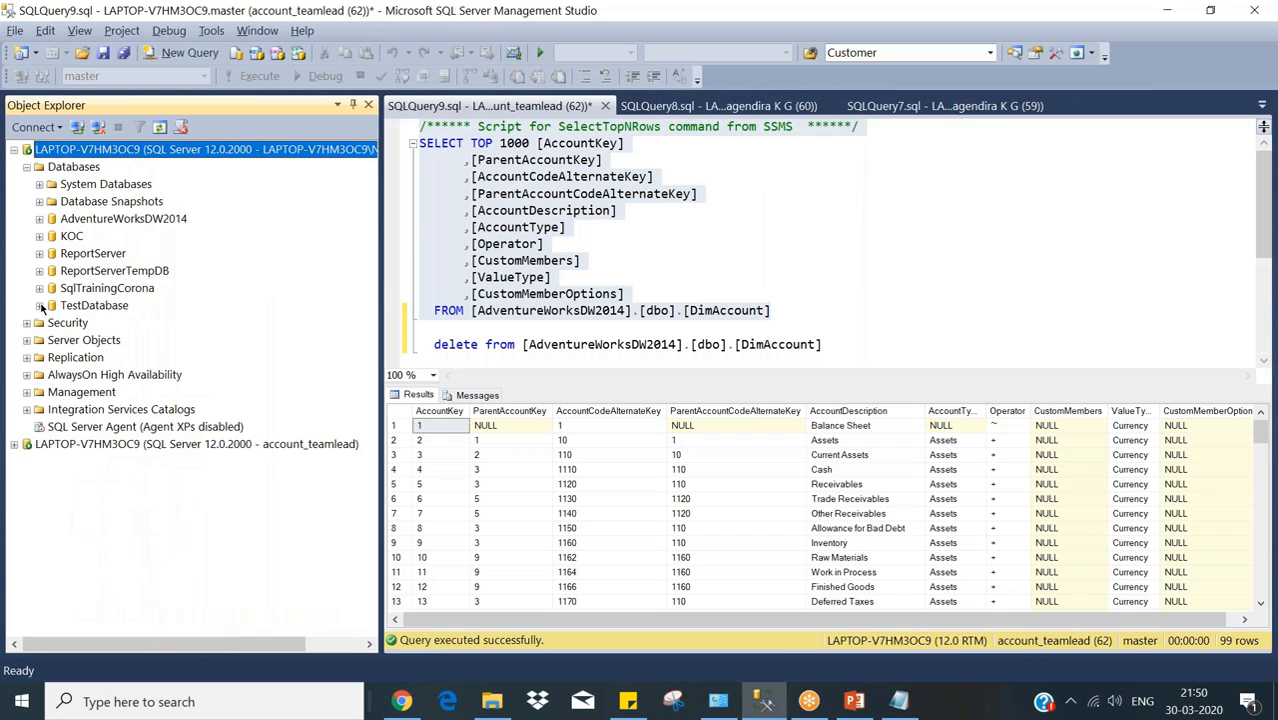
{"action": "left_click", "coordinate": [40, 288]}
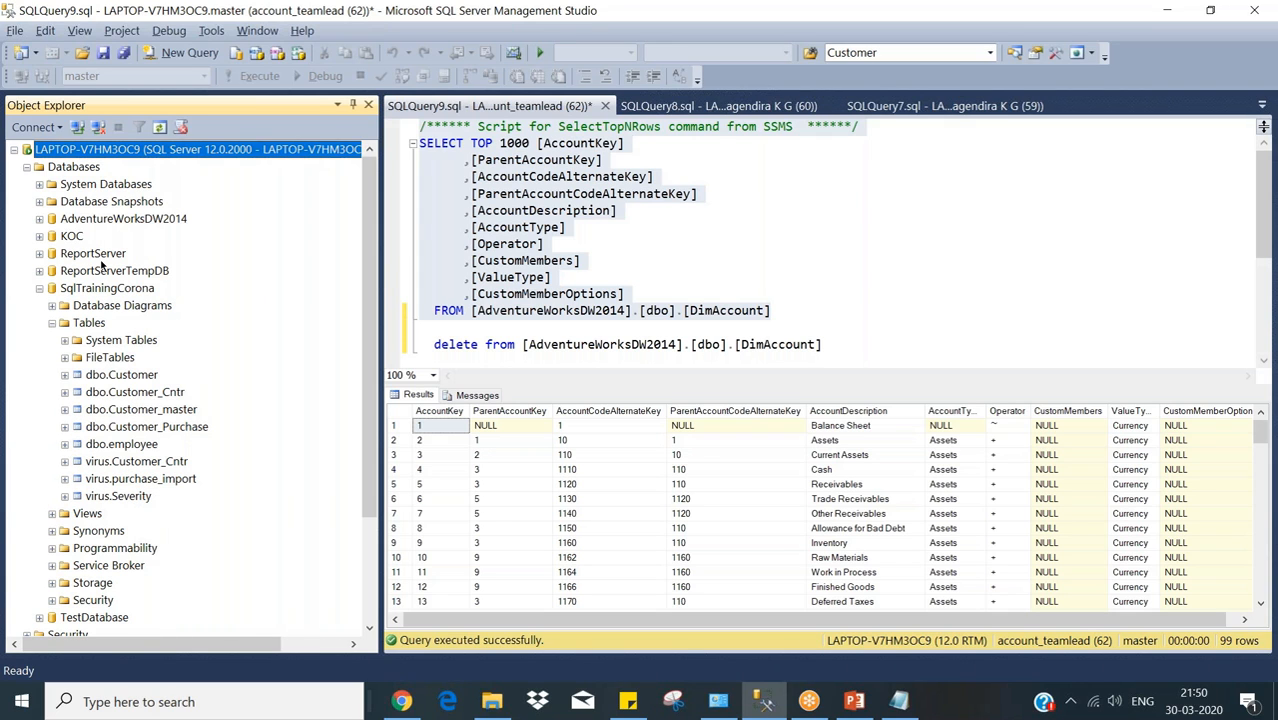
Open a new query window on AdventureWorksDW2014 and write select * from [dbo].[Customer], inserting the table name from the SqlTrainingCorona tables.
{"action": "left_click", "coordinate": [97, 222]}
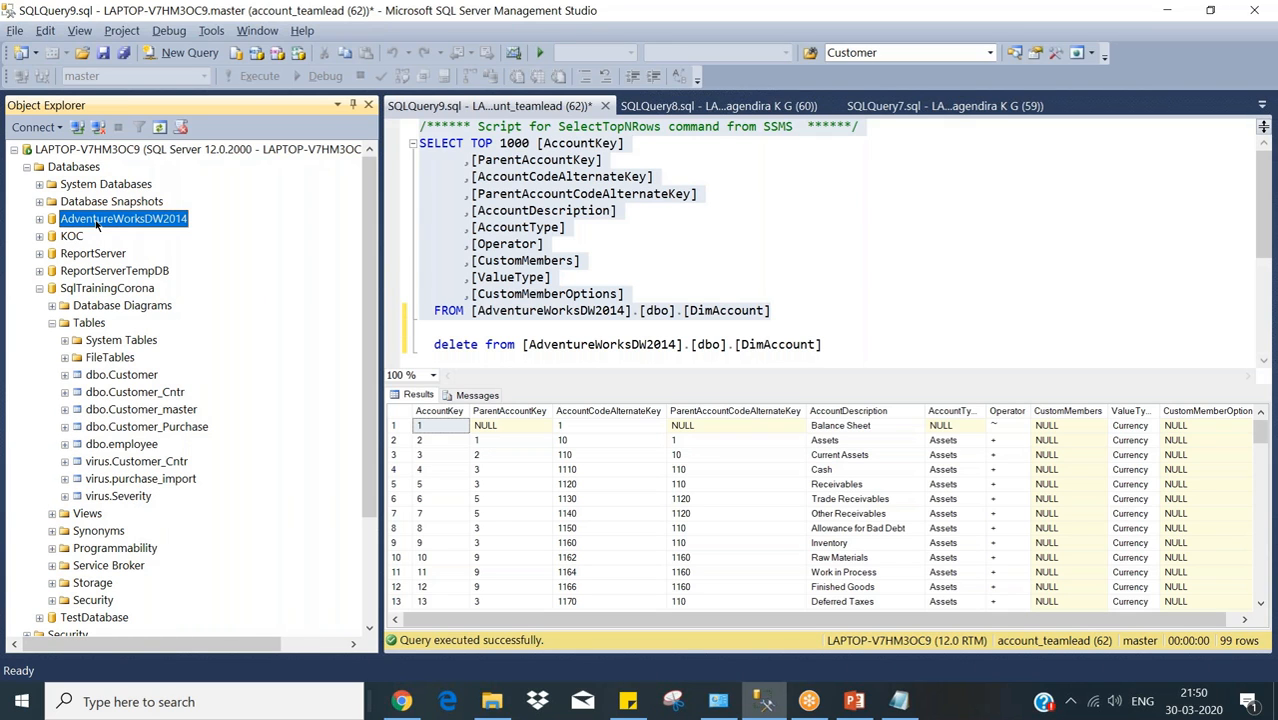
{"action": "key", "text": "ctrl+n"}
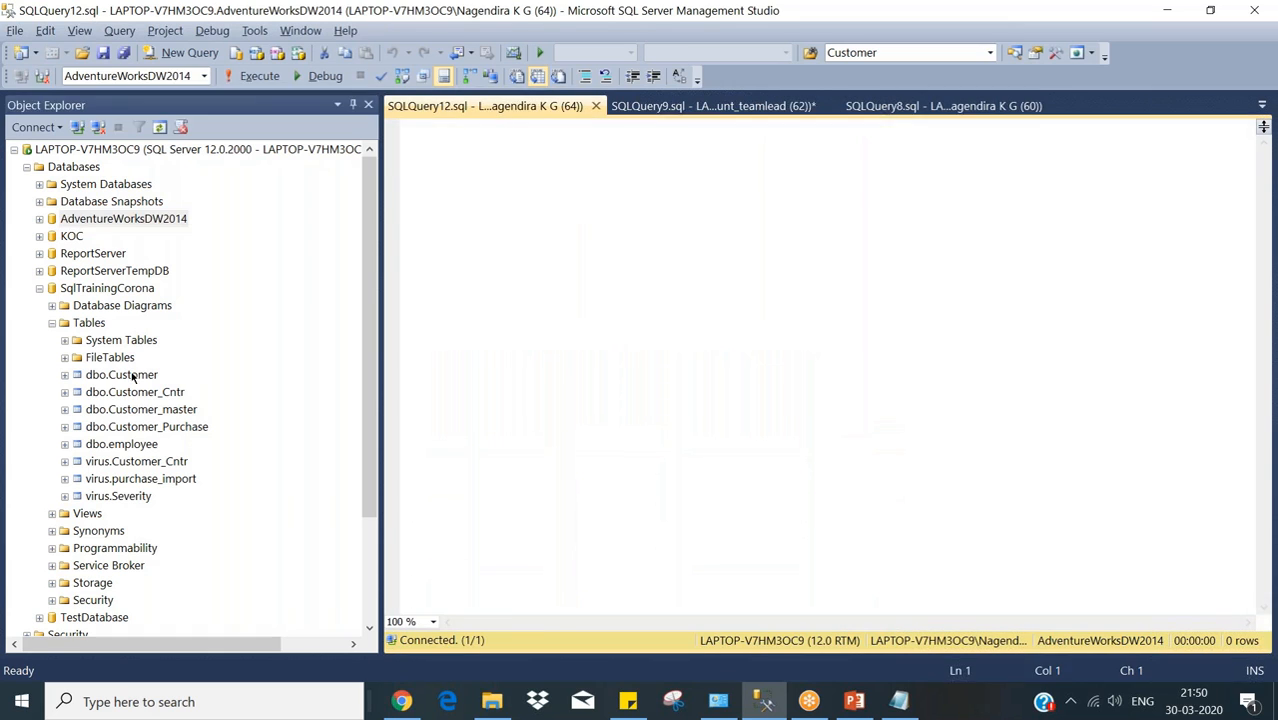
{"action": "left_click_drag", "start_coordinate": [583, 348], "coordinate": [580, 343]}
{"action": "key", "text": "Home"}
{"action": "type", "text": "select"}
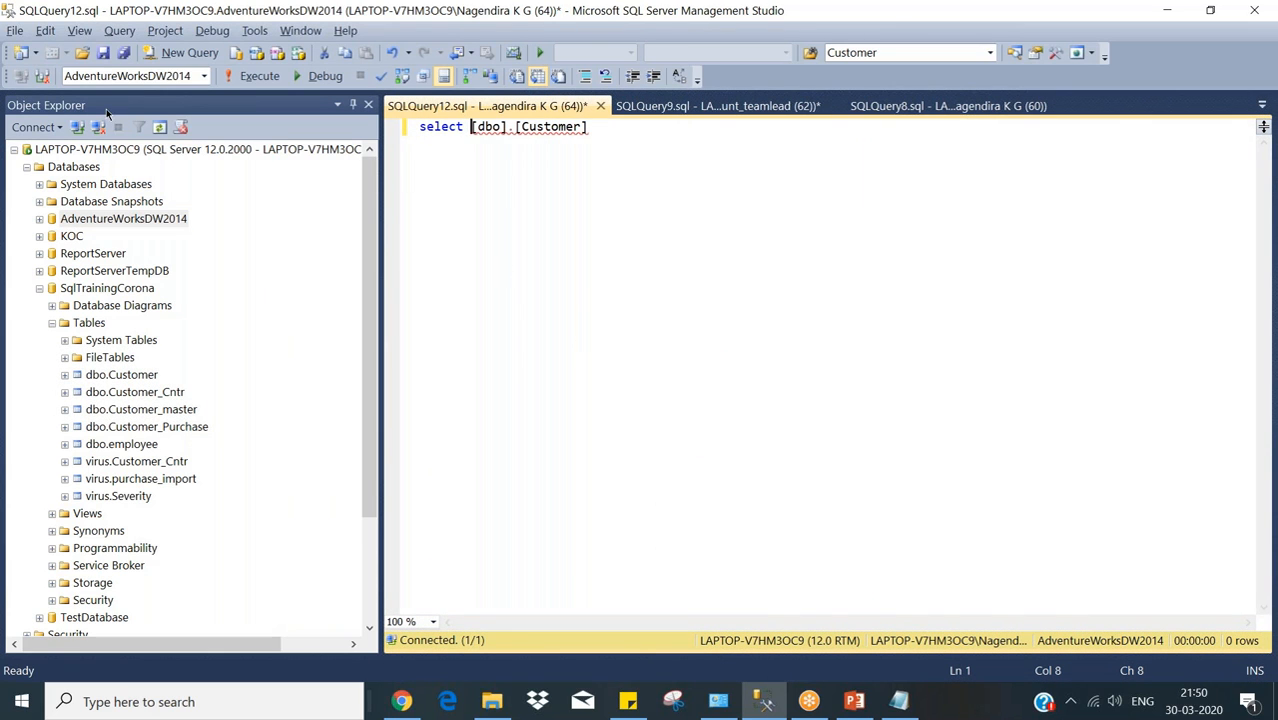
{"action": "type", "text": " * from"}
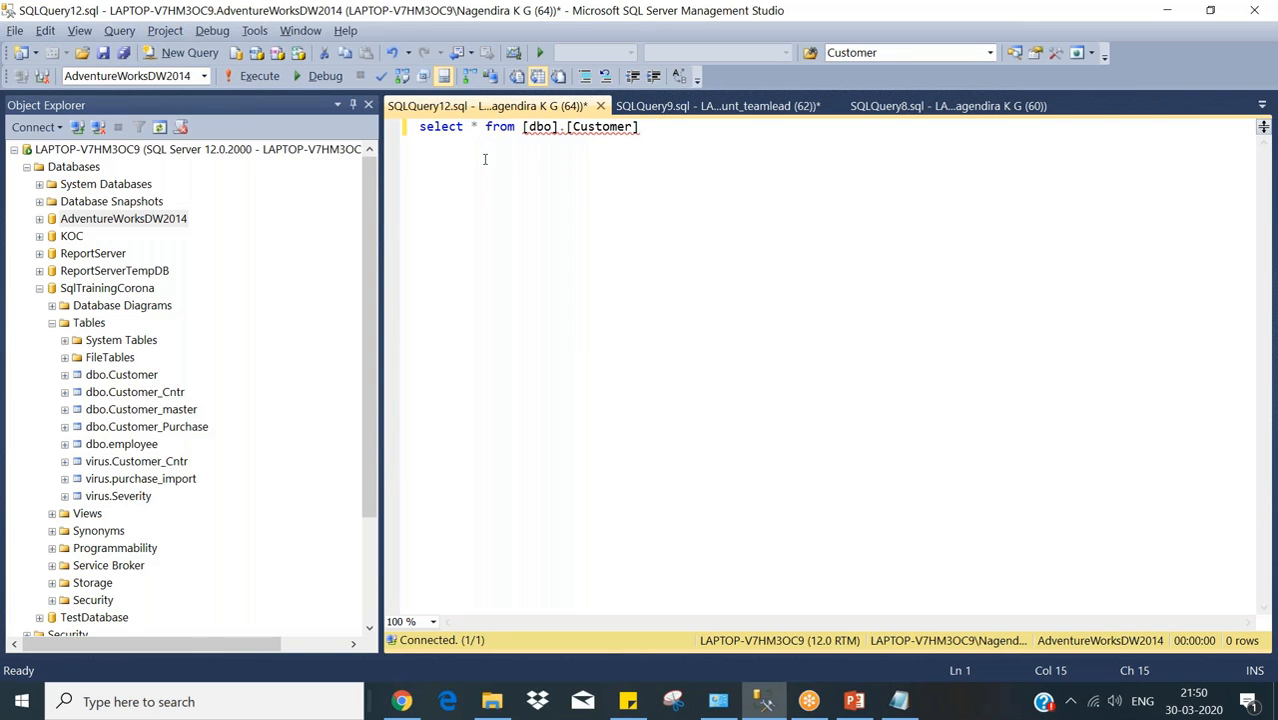
Prefix the table name in the query with the database name SqlTrainingCorona and execute the query.
{"action": "left_click", "coordinate": [110, 289]}
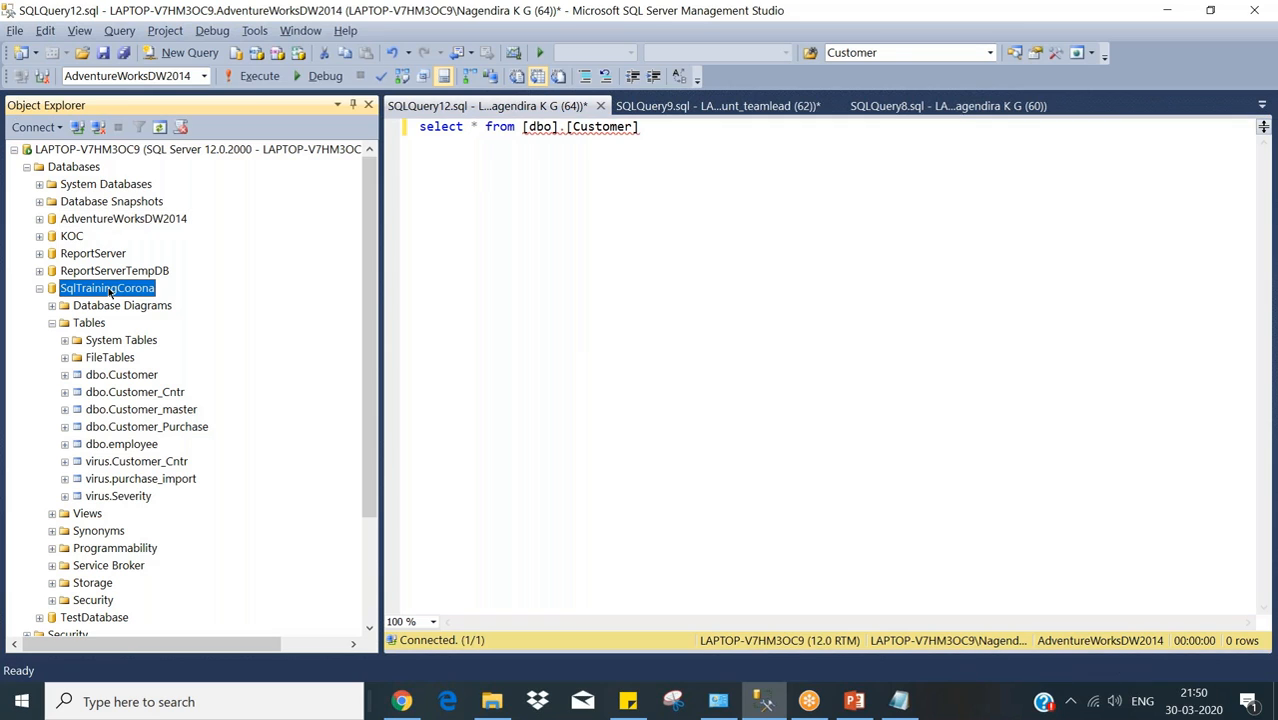
{"action": "left_click", "coordinate": [110, 289]}
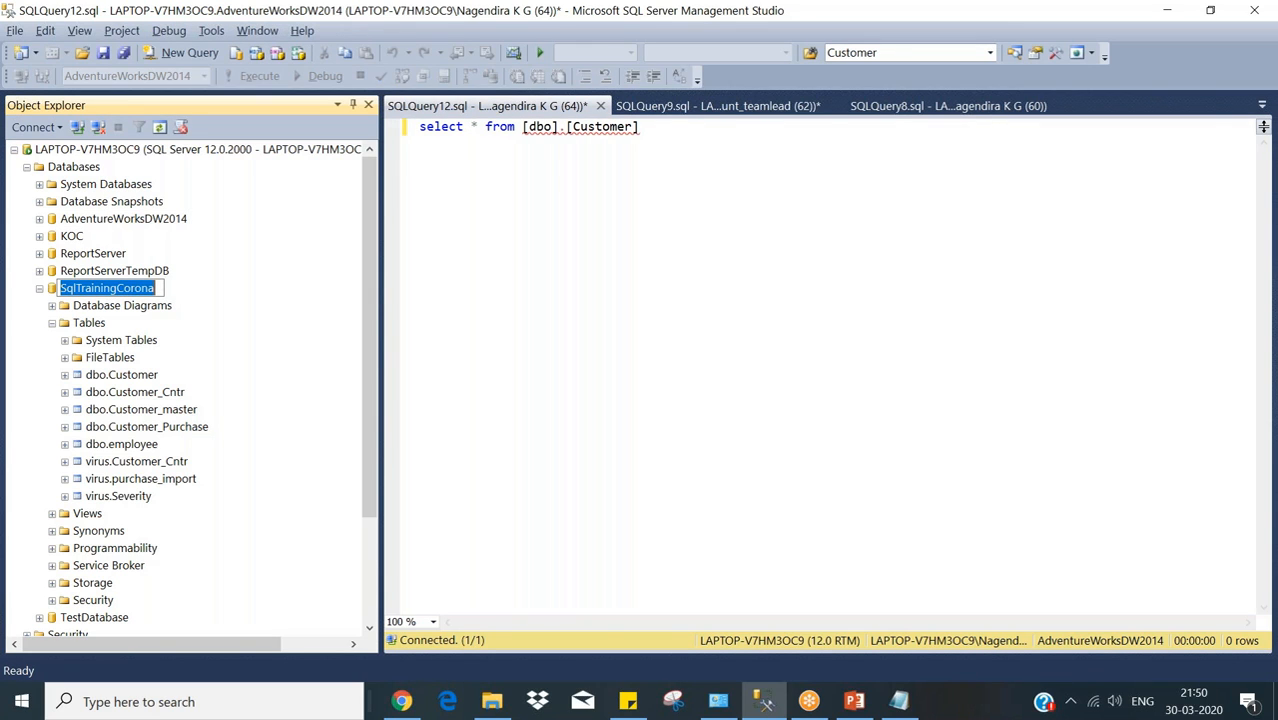
{"action": "left_click", "coordinate": [521, 130]}
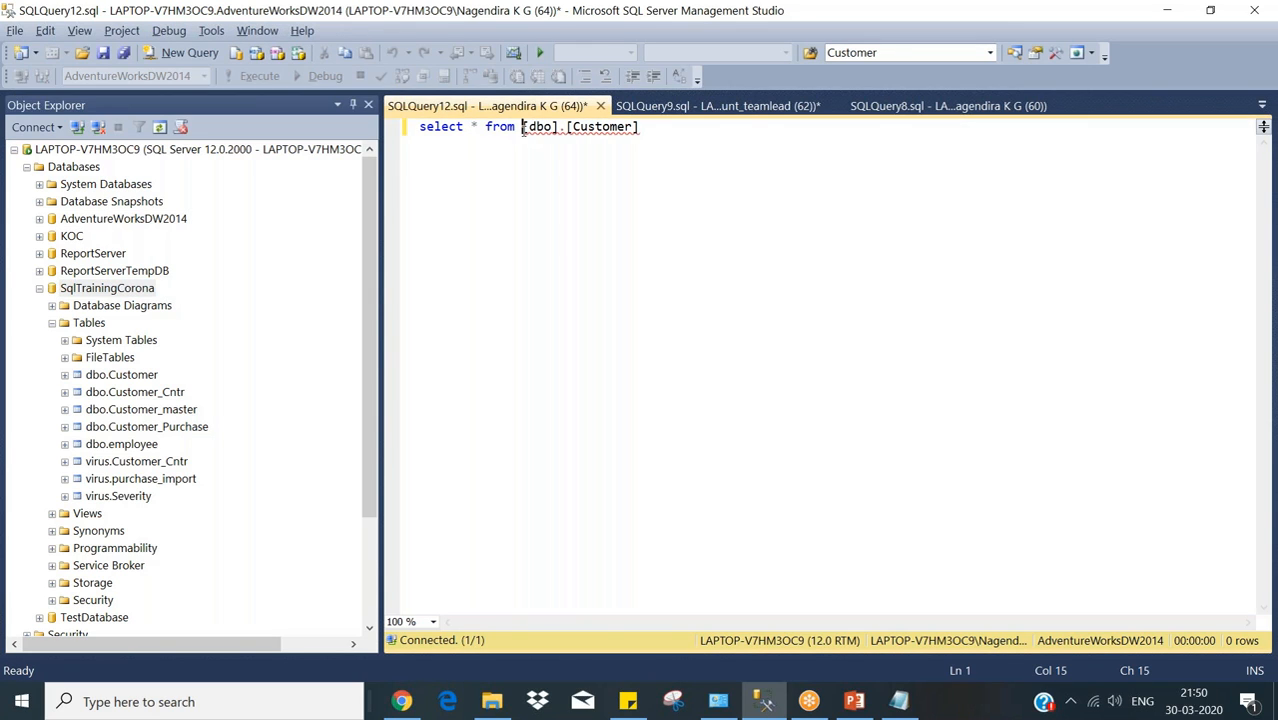
{"action": "type", "text": "SqlTrainingCorona."}
{"action": "left_click", "coordinate": [494, 245]}
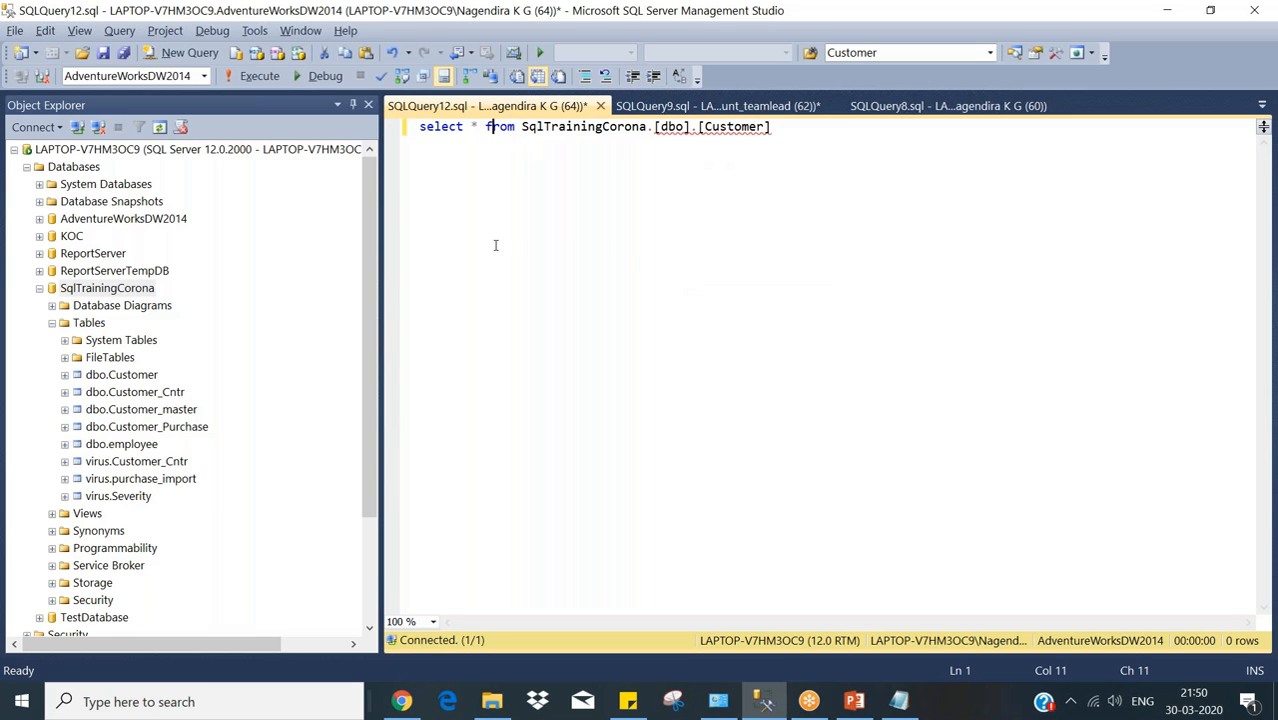
{"action": "left_click", "coordinate": [244, 80]}
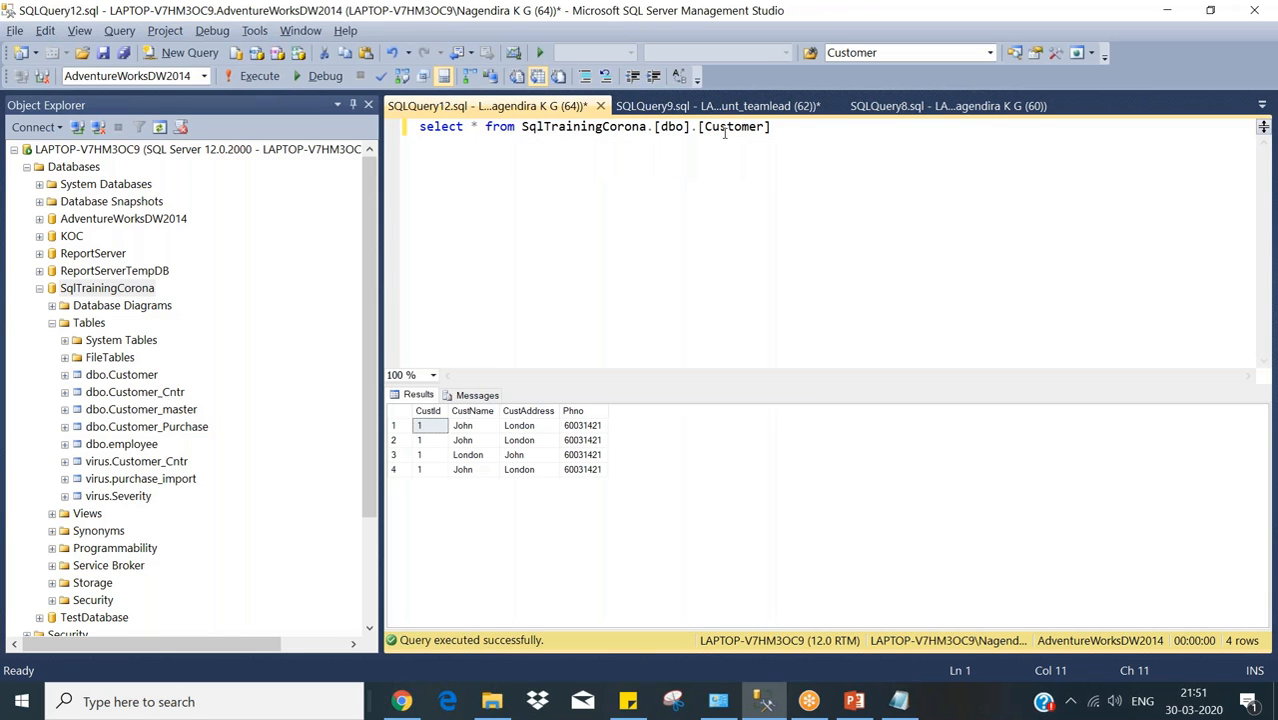
Collapse the SqlTrainingCorona database and the whole Windows-login connection in Object Explorer.
{"action": "left_click", "coordinate": [40, 291]}
{"action": "left_click", "coordinate": [40, 291]}
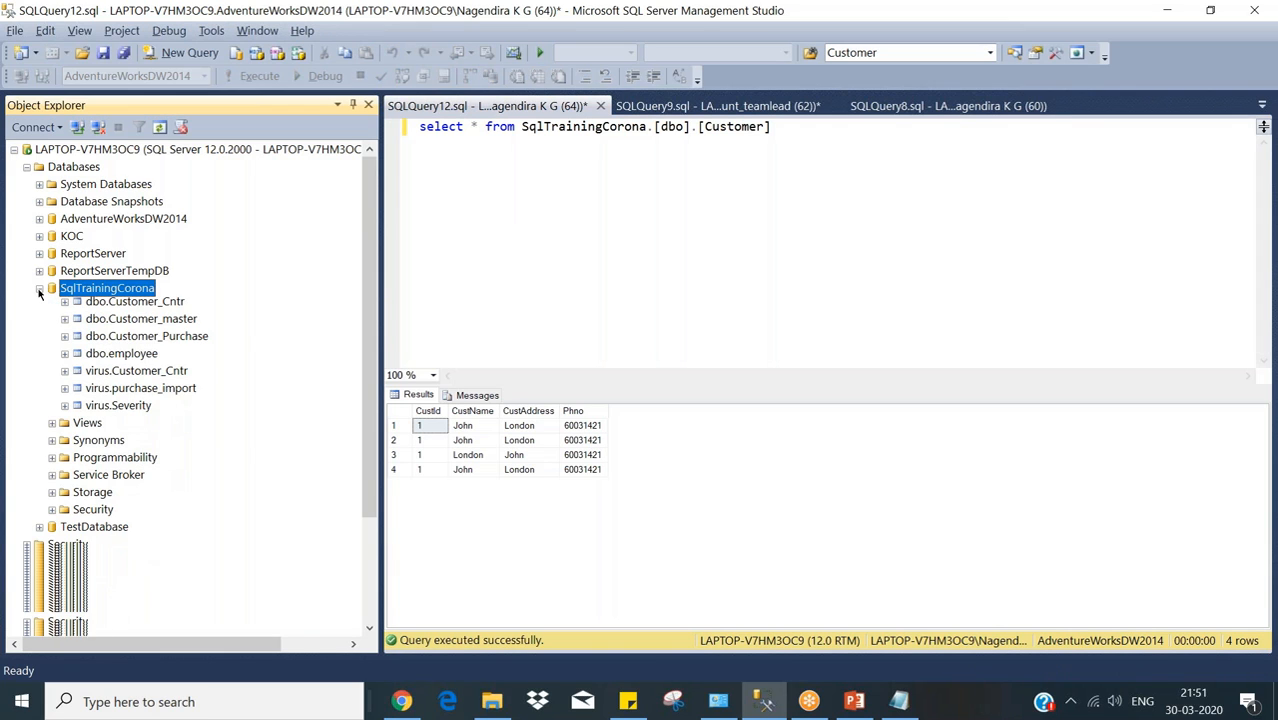
{"action": "left_click", "coordinate": [80, 224]}
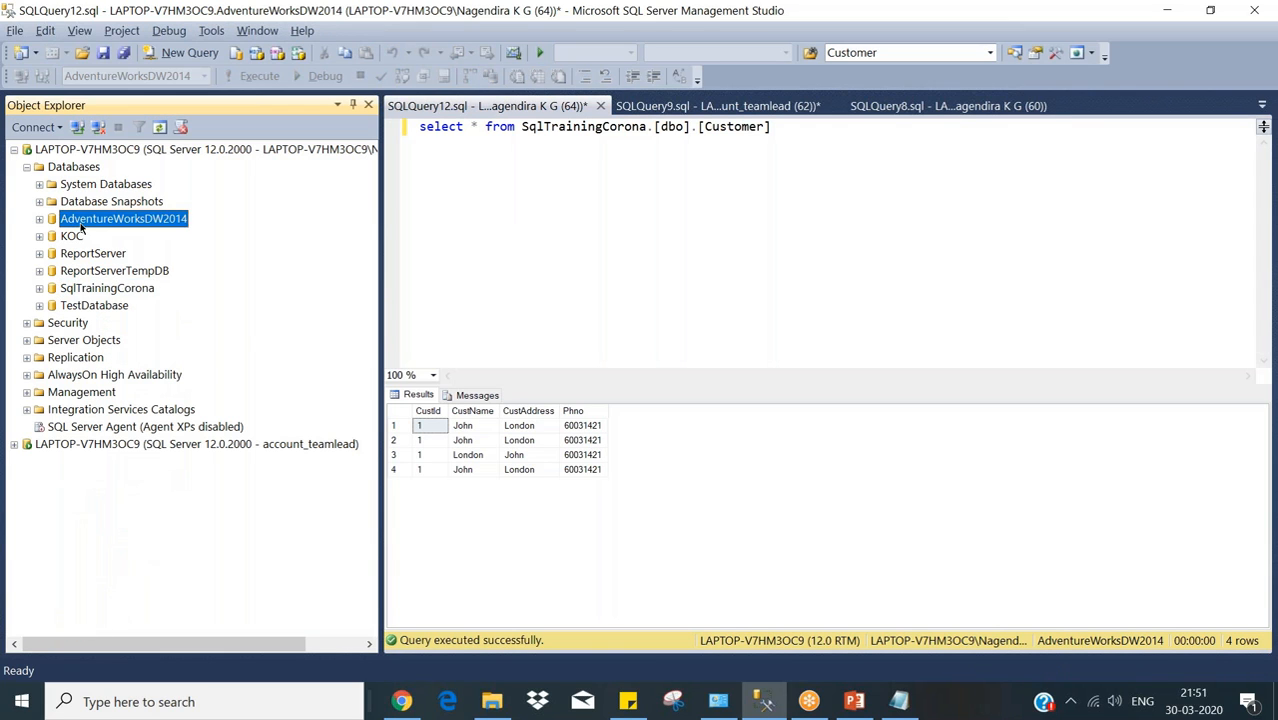
{"action": "double_click", "coordinate": [26, 151]}
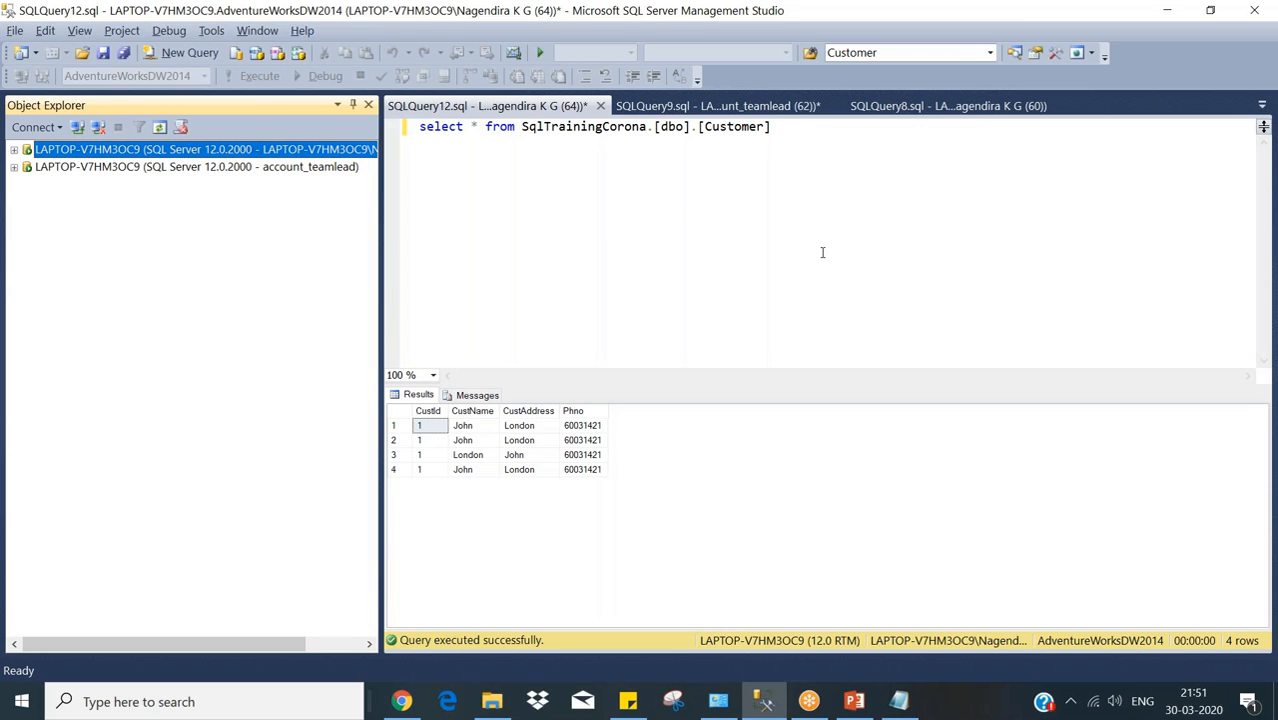
Expand Server Objects under the Windows-login connection, look at the New Linked Server settings, and close them without creating one.
{"action": "left_click", "coordinate": [14, 149]}
{"action": "left_click", "coordinate": [27, 168]}
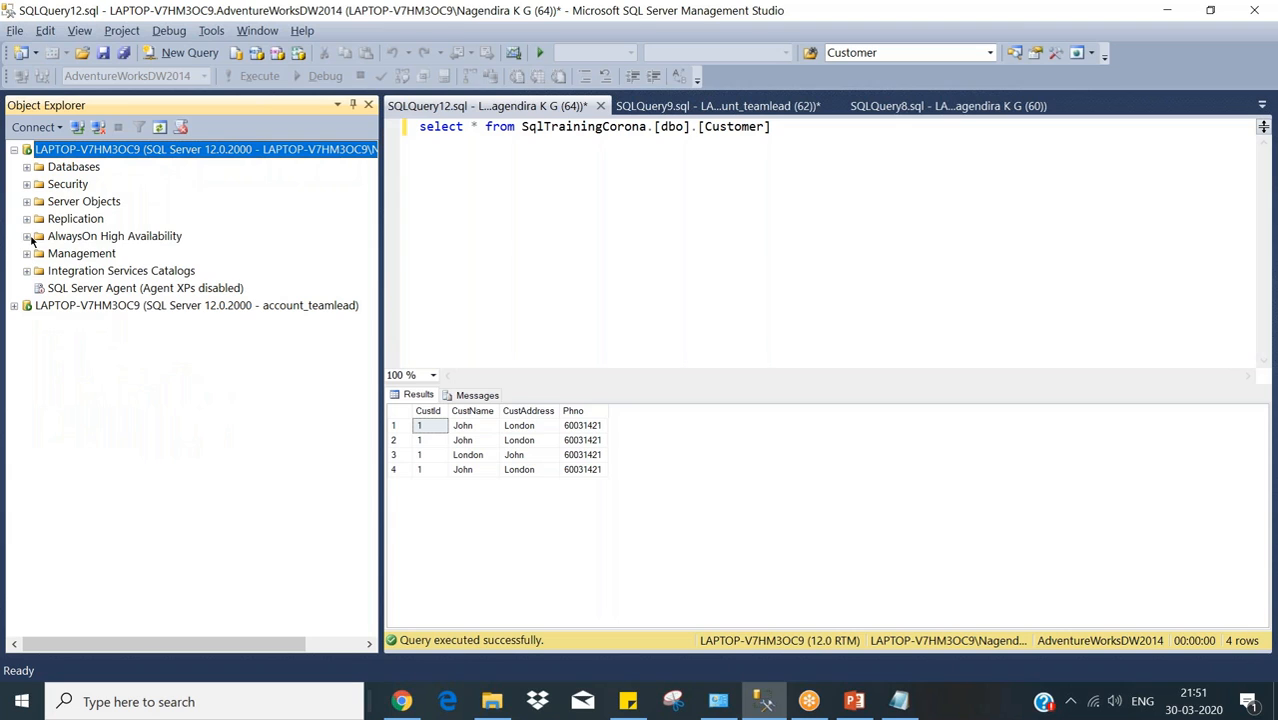
{"action": "left_click", "coordinate": [27, 201]}
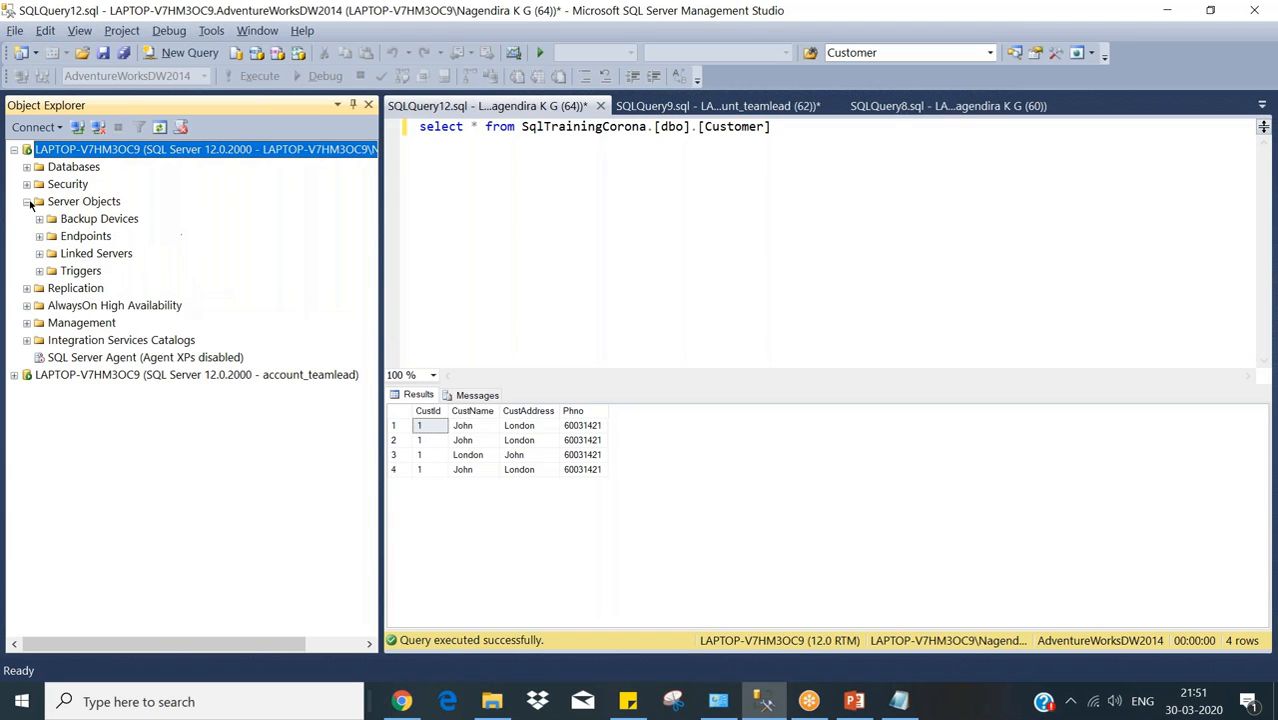
{"action": "right_click", "coordinate": [66, 254]}
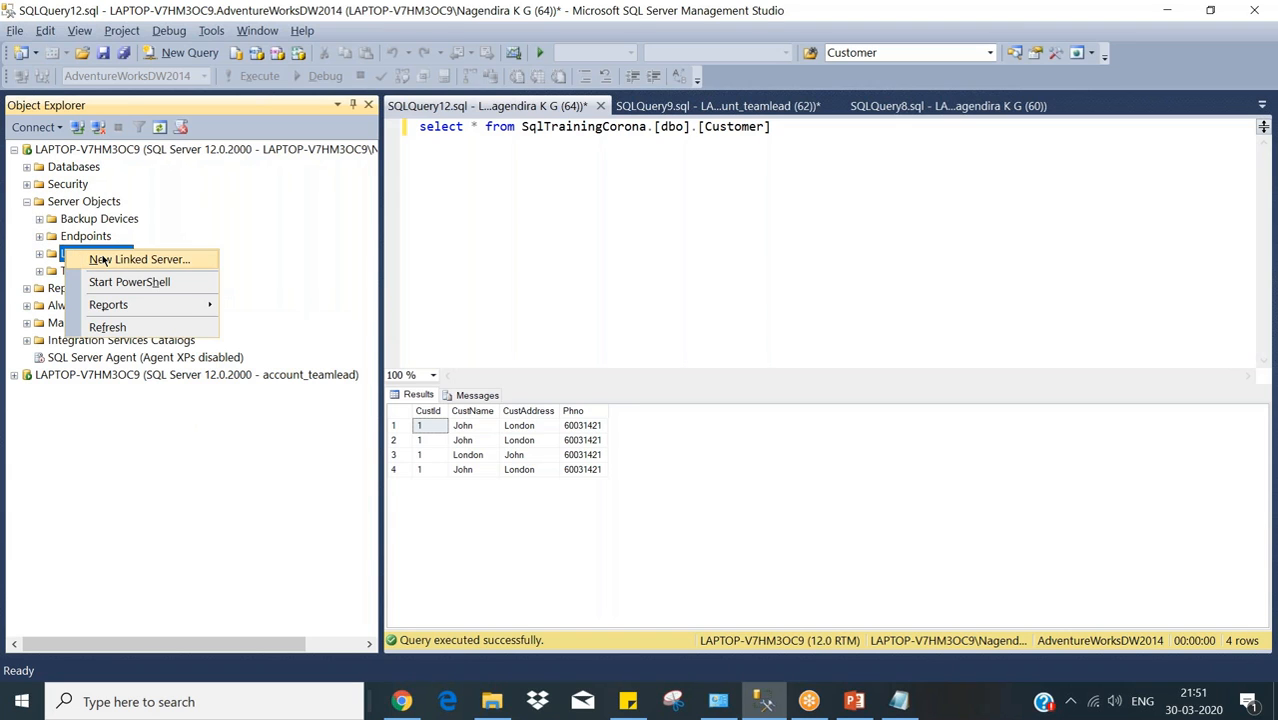
{"action": "left_click", "coordinate": [104, 260]}
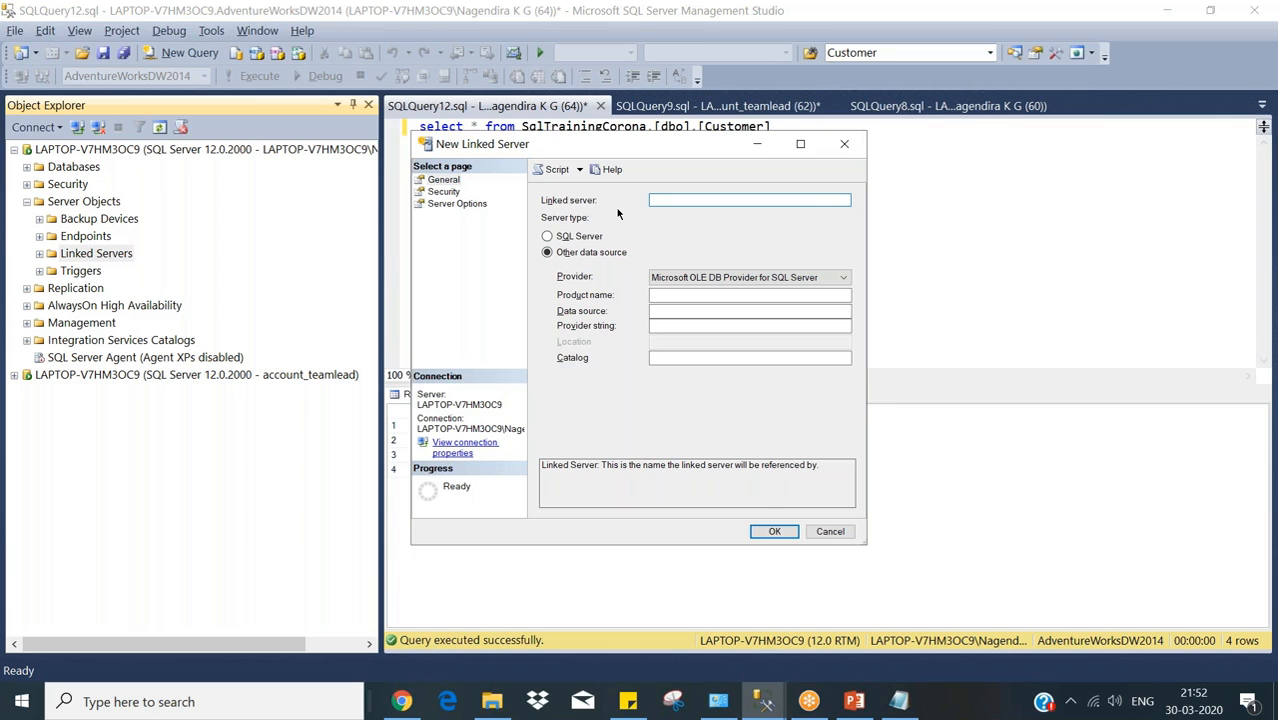
{"action": "left_click", "coordinate": [855, 150]}
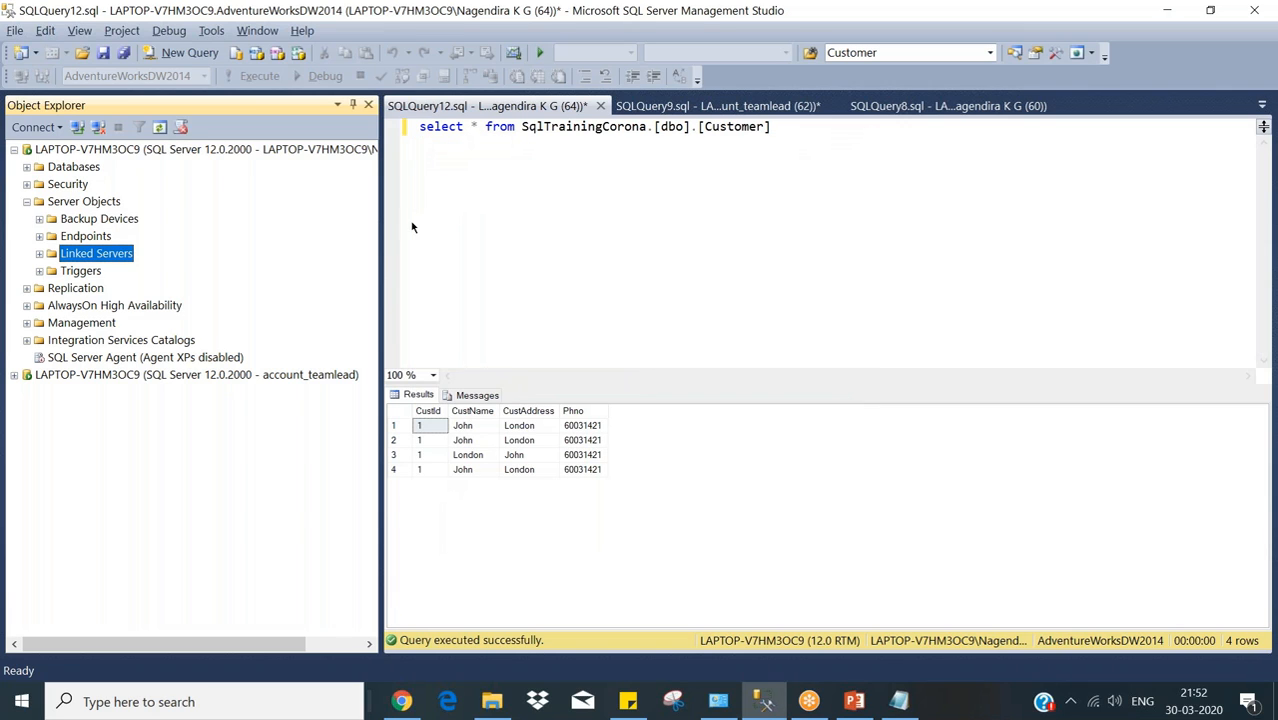
Insert the linked-server prefix [linkedserver]. before SqlTrainingCorona in the query's table reference.
{"action": "left_click", "coordinate": [522, 128]}
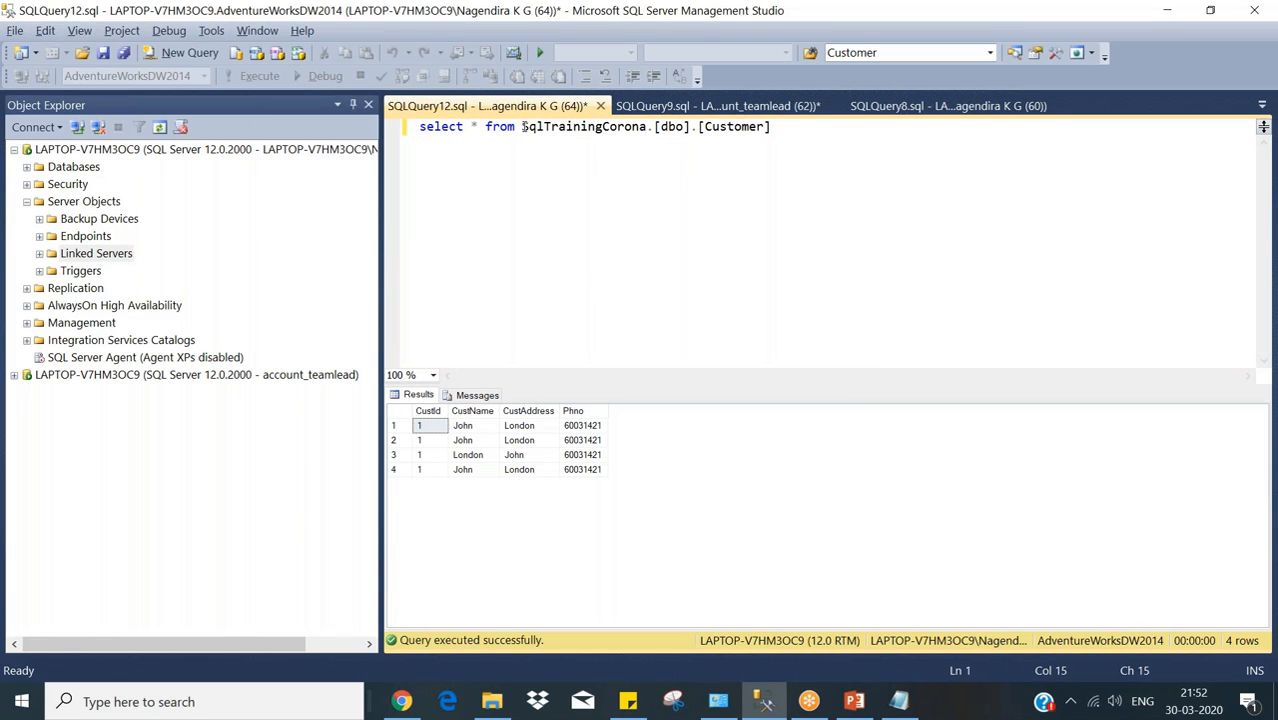
{"action": "double_click", "coordinate": [524, 127]}
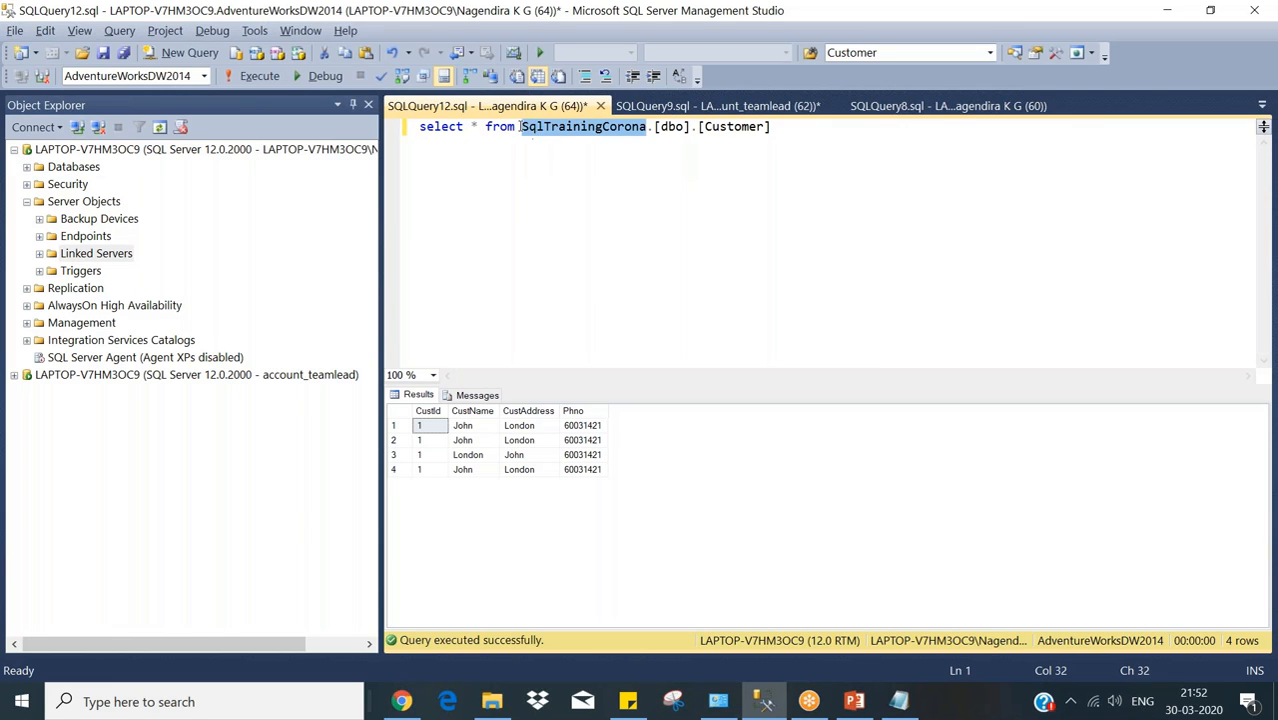
{"action": "left_click", "coordinate": [521, 127]}
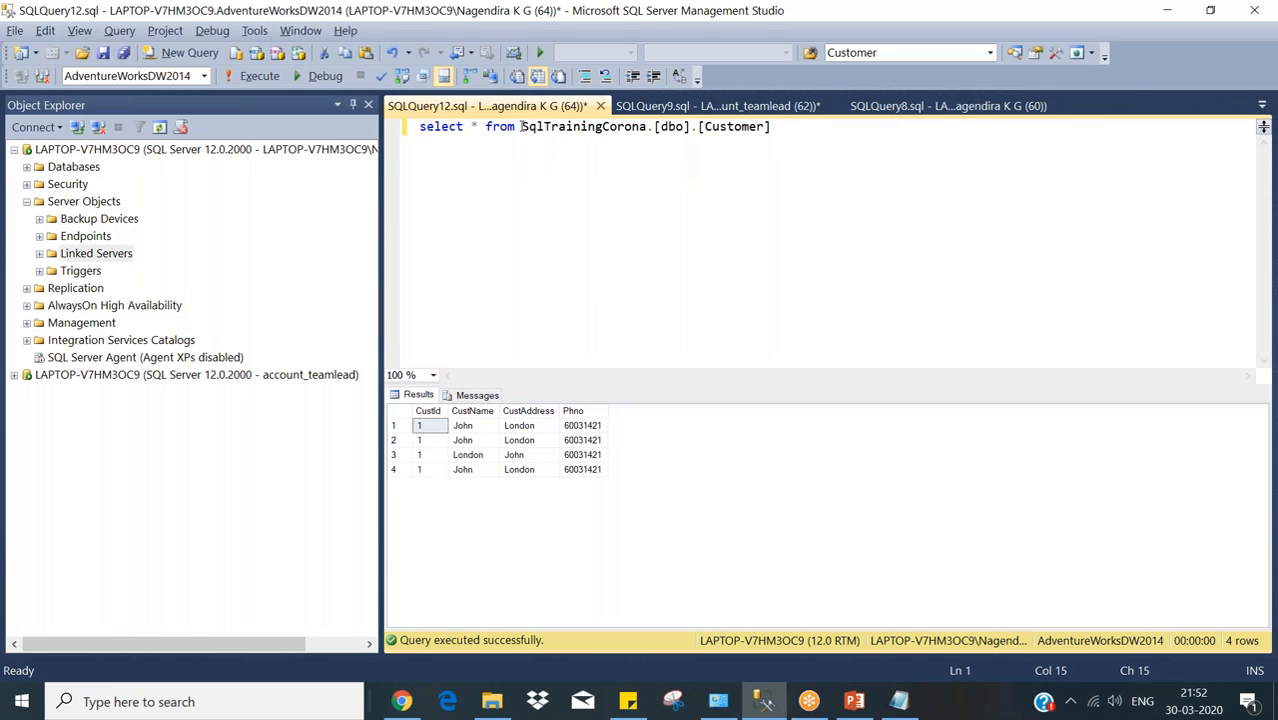
{"action": "type", "text": "["}
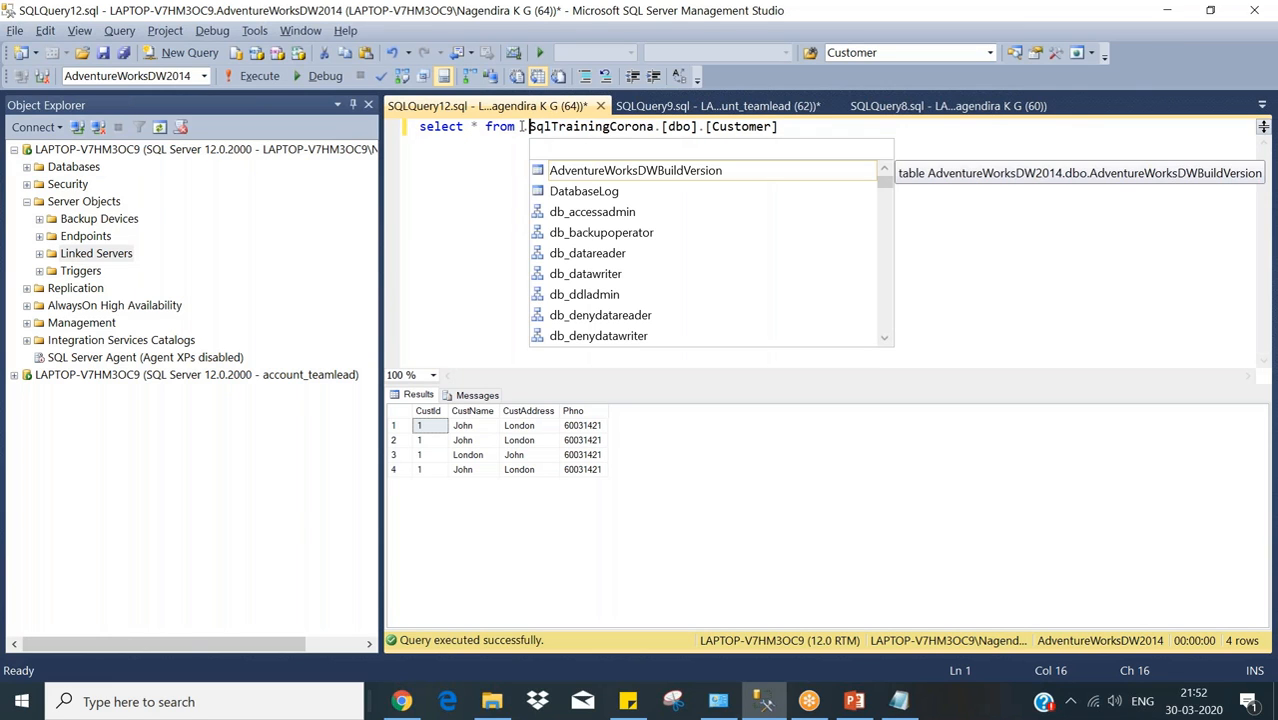
{"action": "key", "text": "BackSpace"}
{"action": "type", "text": "[link"}
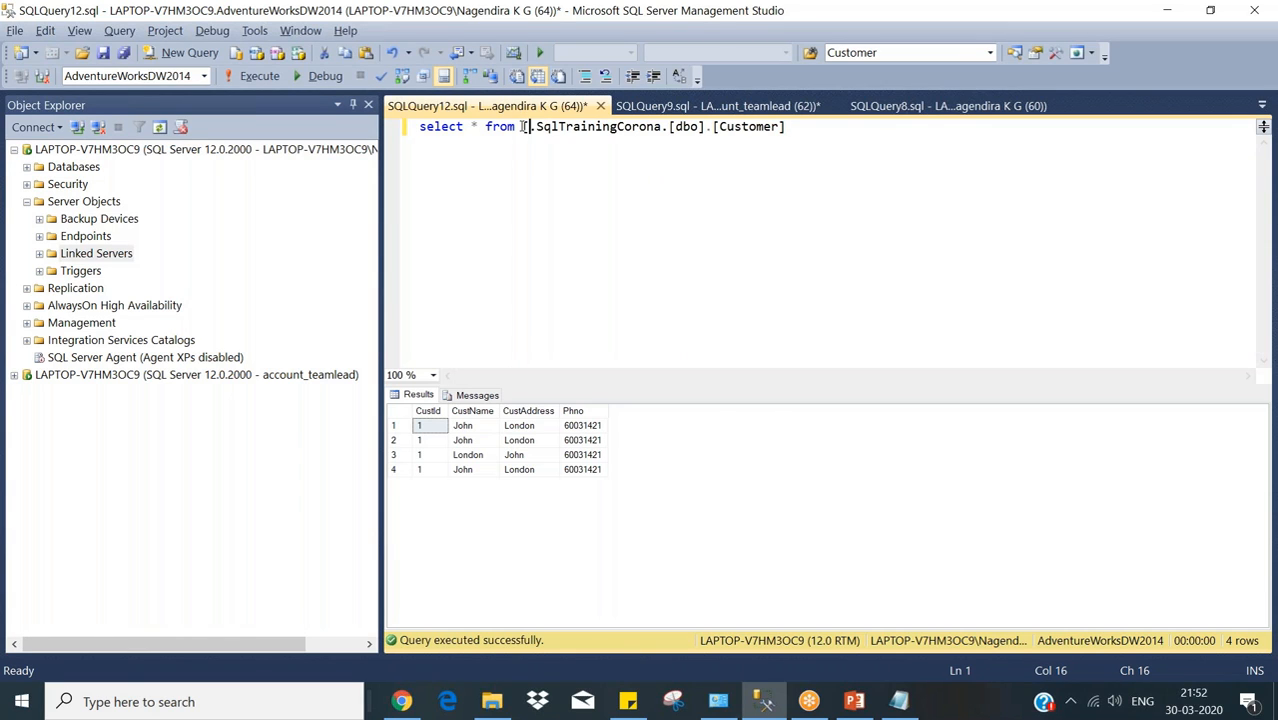
{"action": "type", "text": "edser"}
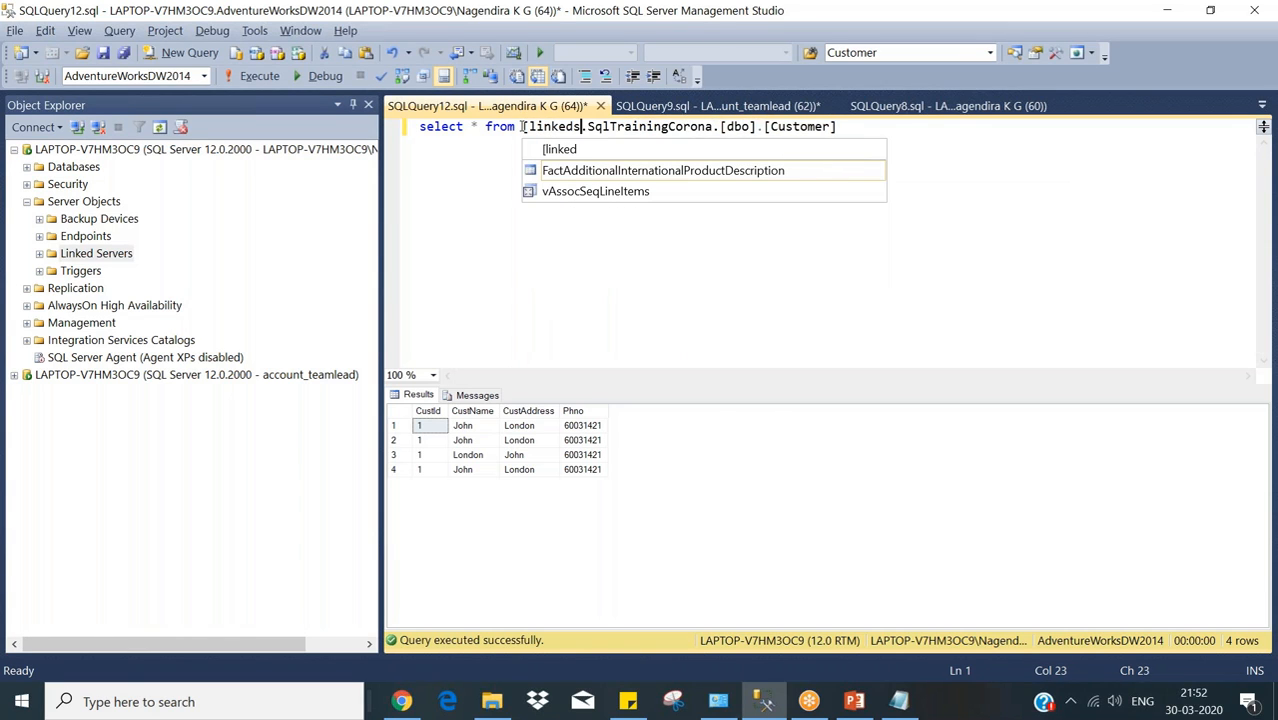
{"action": "type", "text": "ver"}
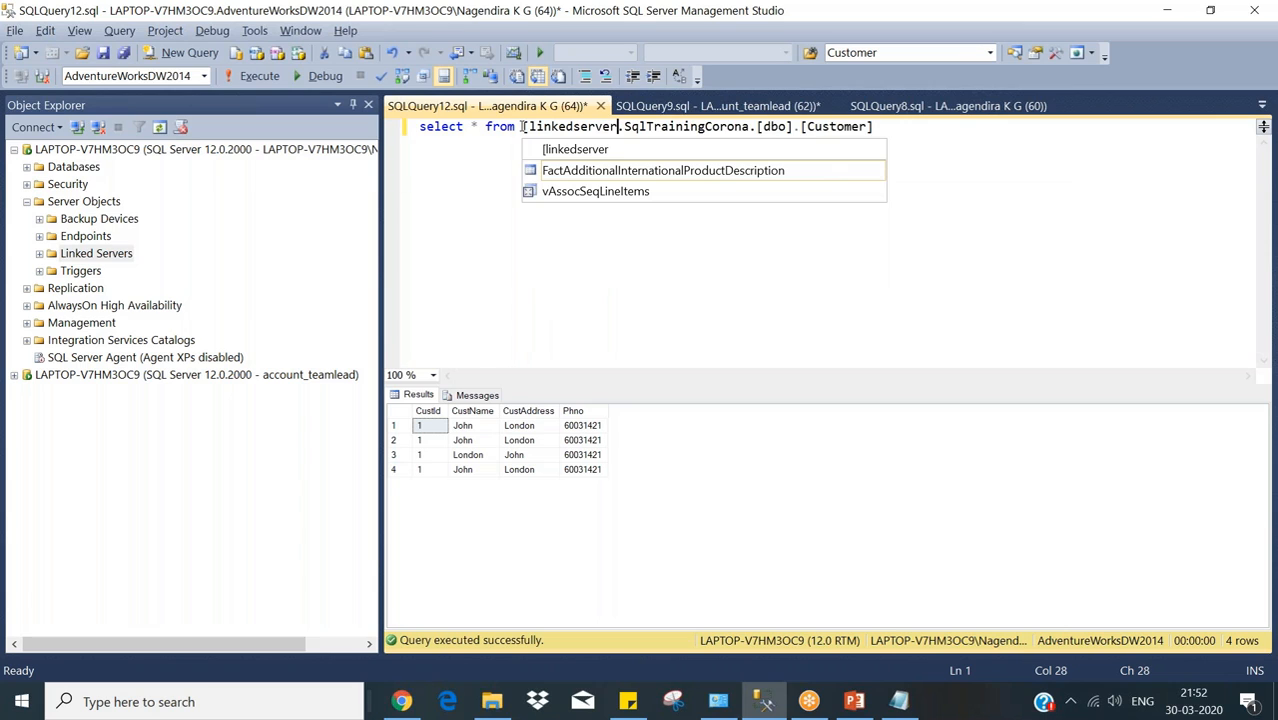
{"action": "left_click", "coordinate": [793, 265]}
{"action": "left_click", "coordinate": [619, 127]}
{"action": "type", "text": "]"}
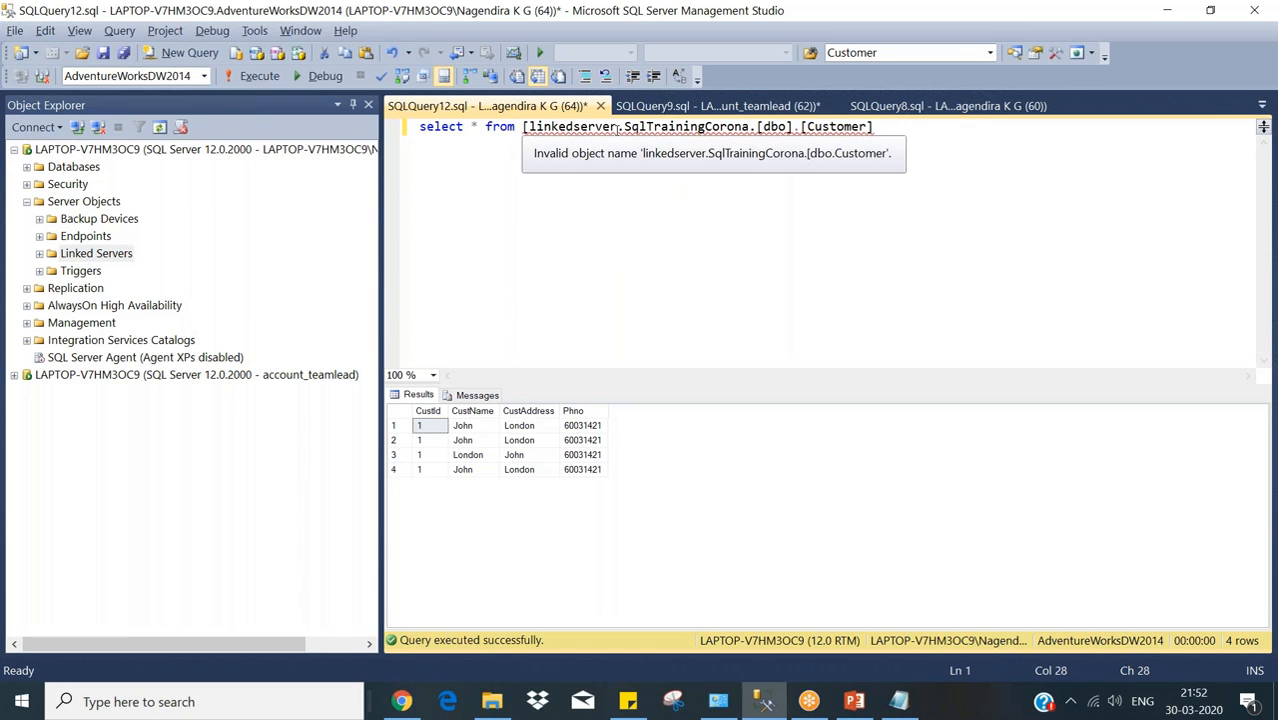
{"action": "left_click", "coordinate": [947, 129]}
{"action": "double_click", "coordinate": [689, 130]}
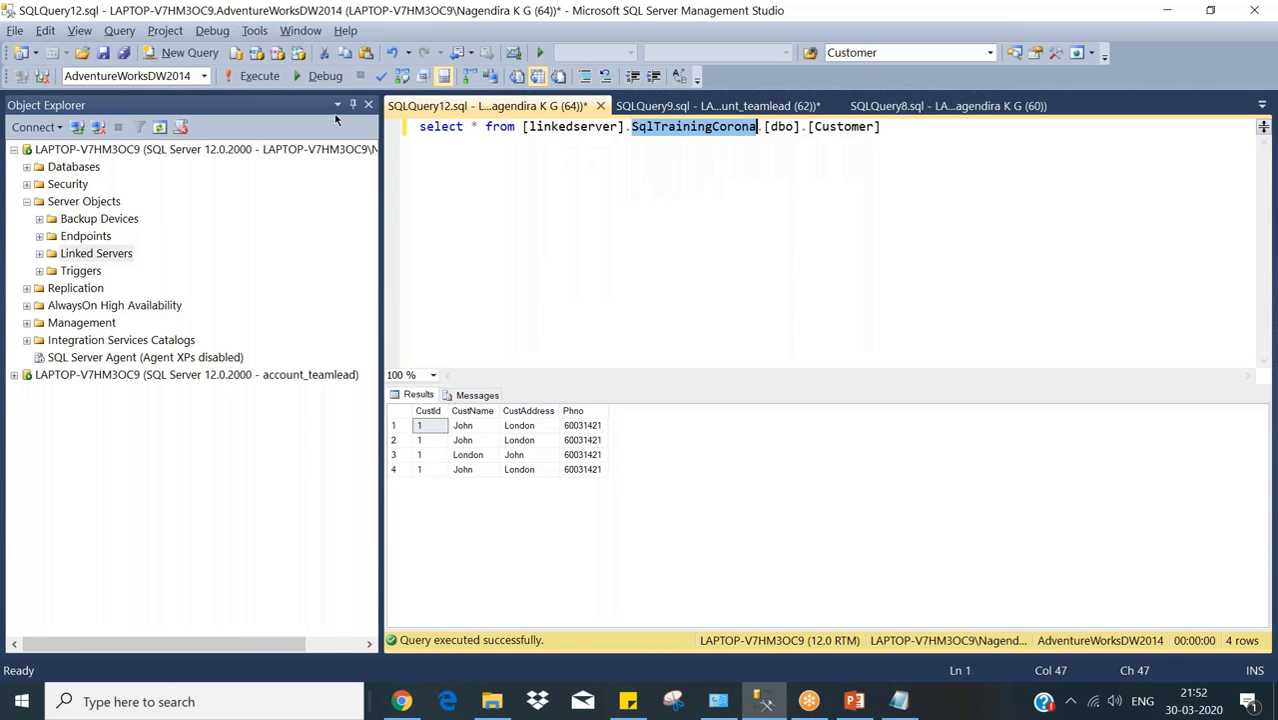
Collapse and re-expand Server Objects under the Windows-login connection, and select Linked Servers.
{"action": "left_click", "coordinate": [28, 201]}
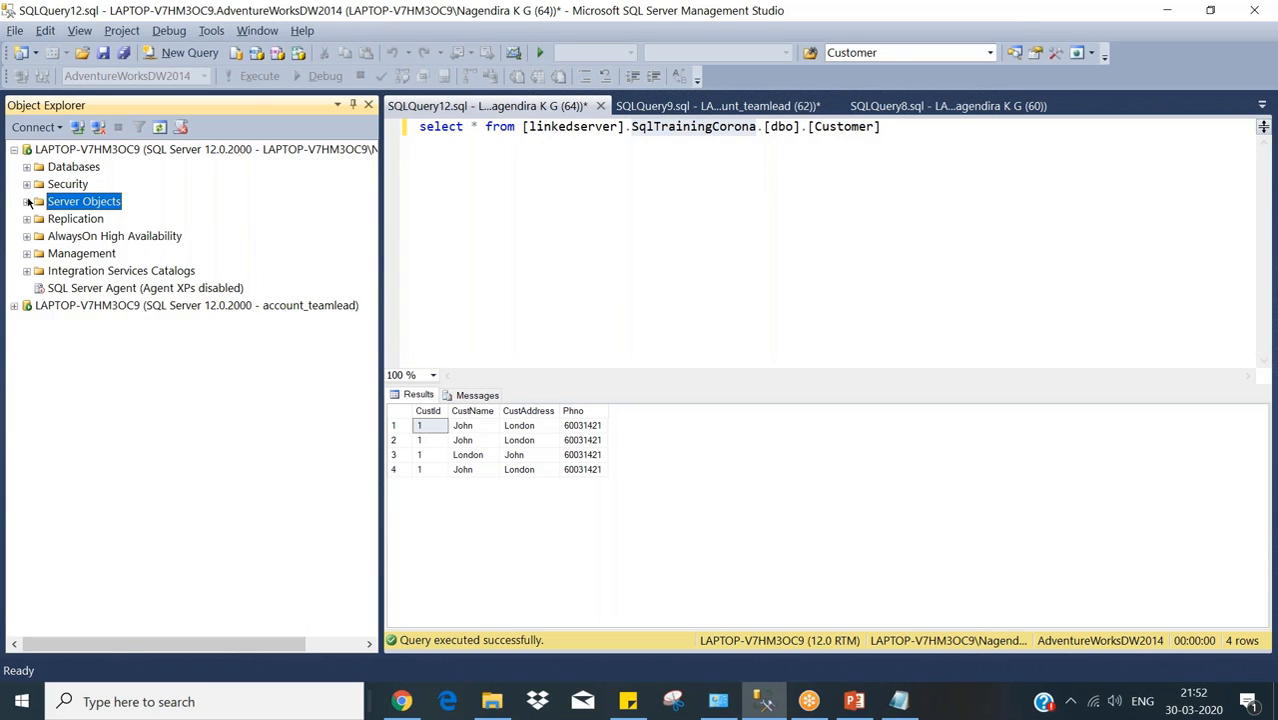
{"action": "left_click", "coordinate": [27, 201]}
{"action": "left_click", "coordinate": [73, 268]}
{"action": "left_click", "coordinate": [72, 257]}
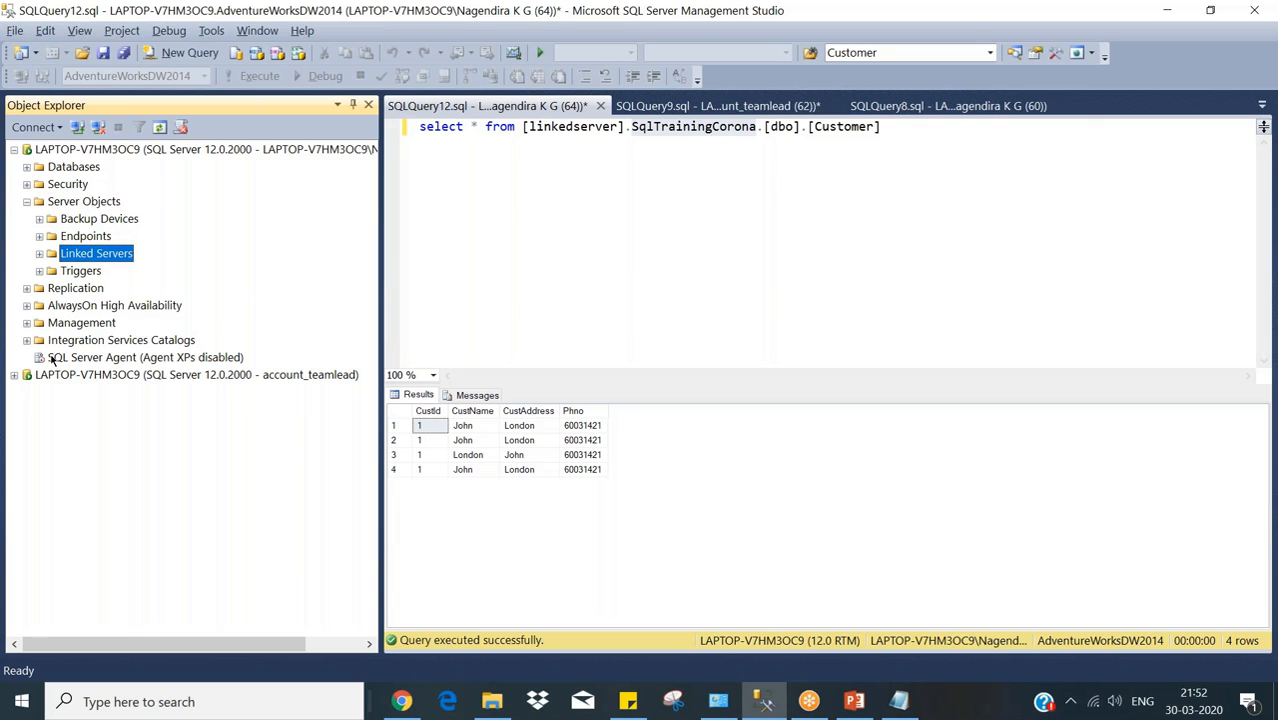
Check the Profiler topic on the Module 9 slide in the PowerPoint syllabus, and return to SQL Server Management Studio.
{"action": "left_click", "coordinate": [864, 708]}
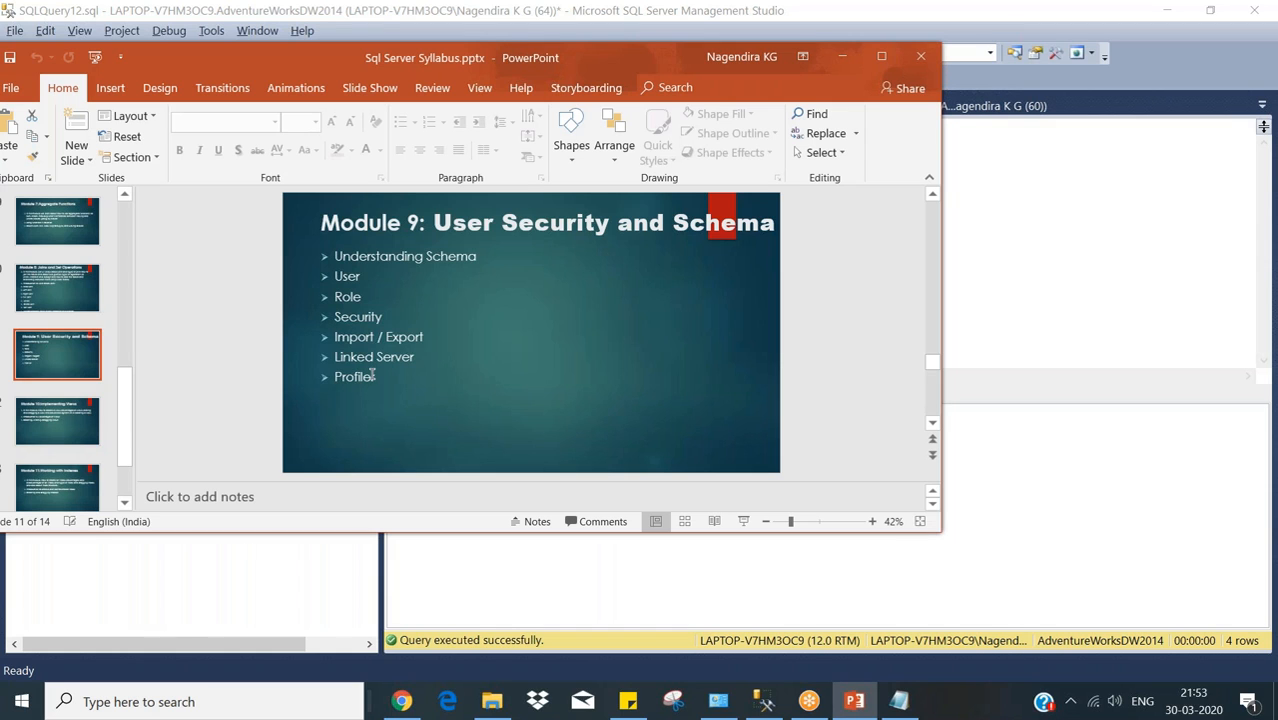
{"action": "left_click", "coordinate": [402, 376]}
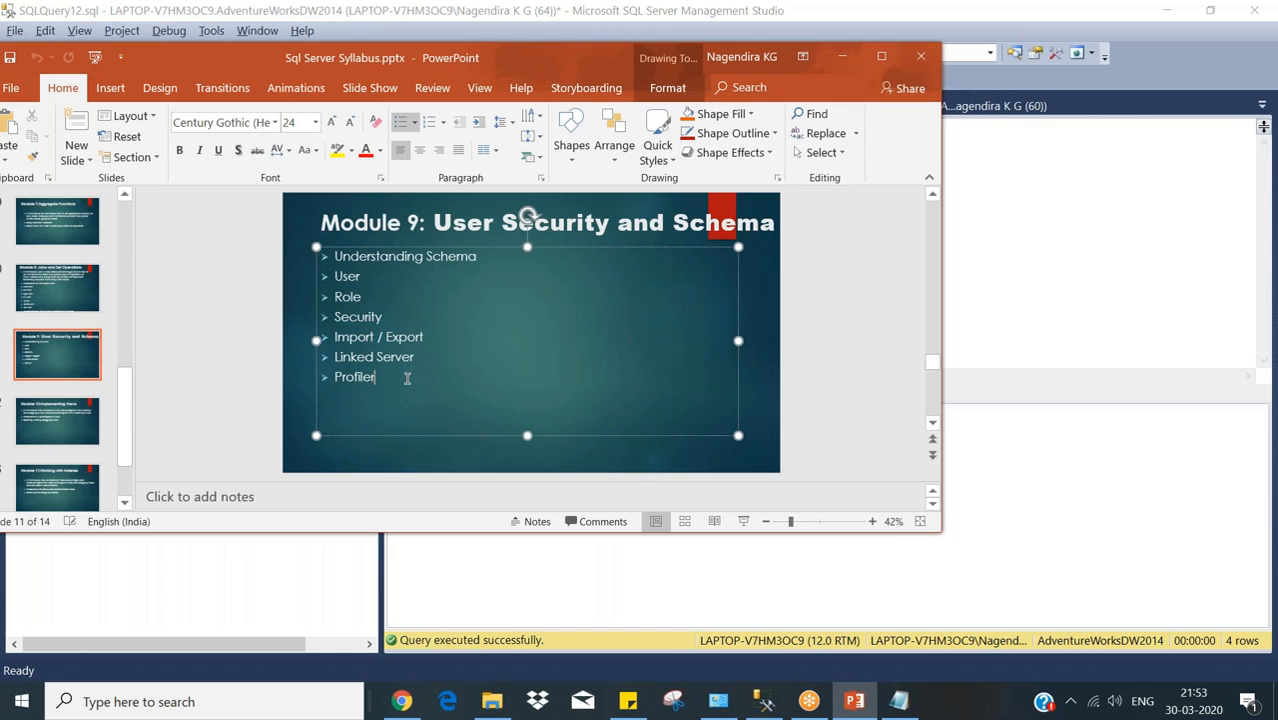
{"action": "key", "text": "alt+Tab"}
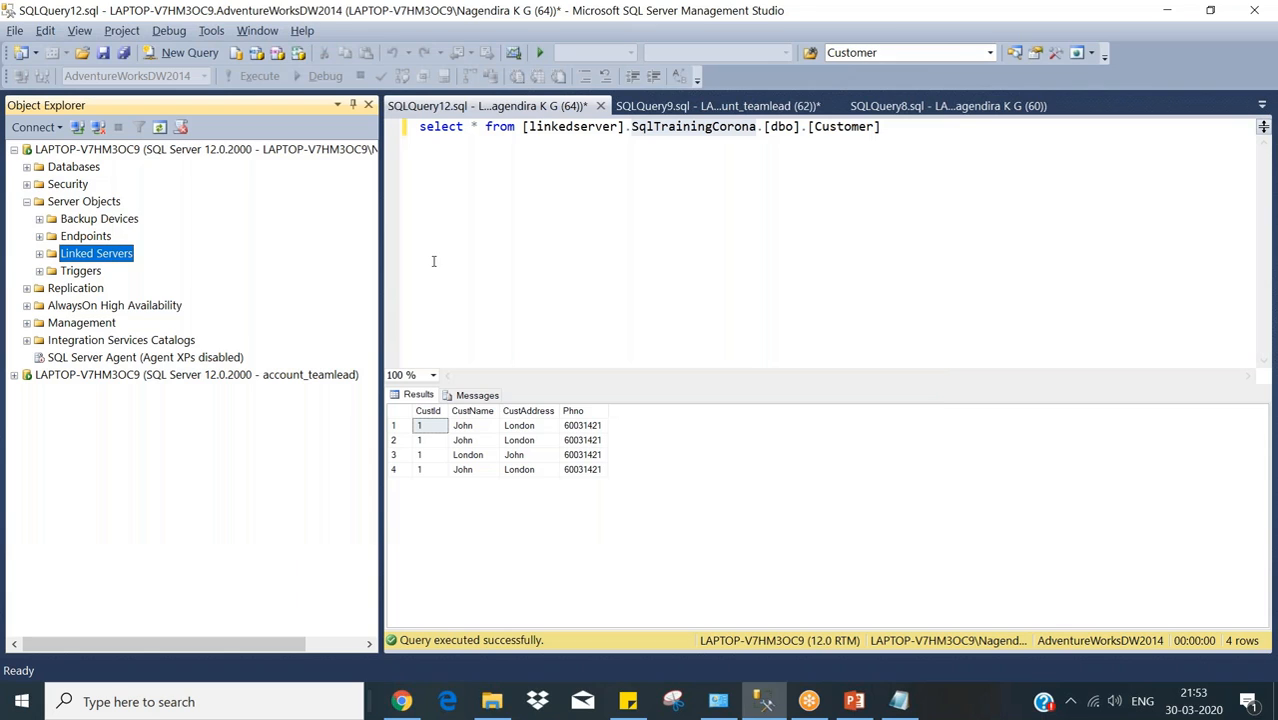
Collapse the Windows-login connection and disconnect the account_teamlead connection from Object Explorer.
{"action": "scroll", "coordinate": [14, 150], "scroll_direction": "down", "scroll_amount": 1}
{"action": "left_click", "coordinate": [14, 150]}
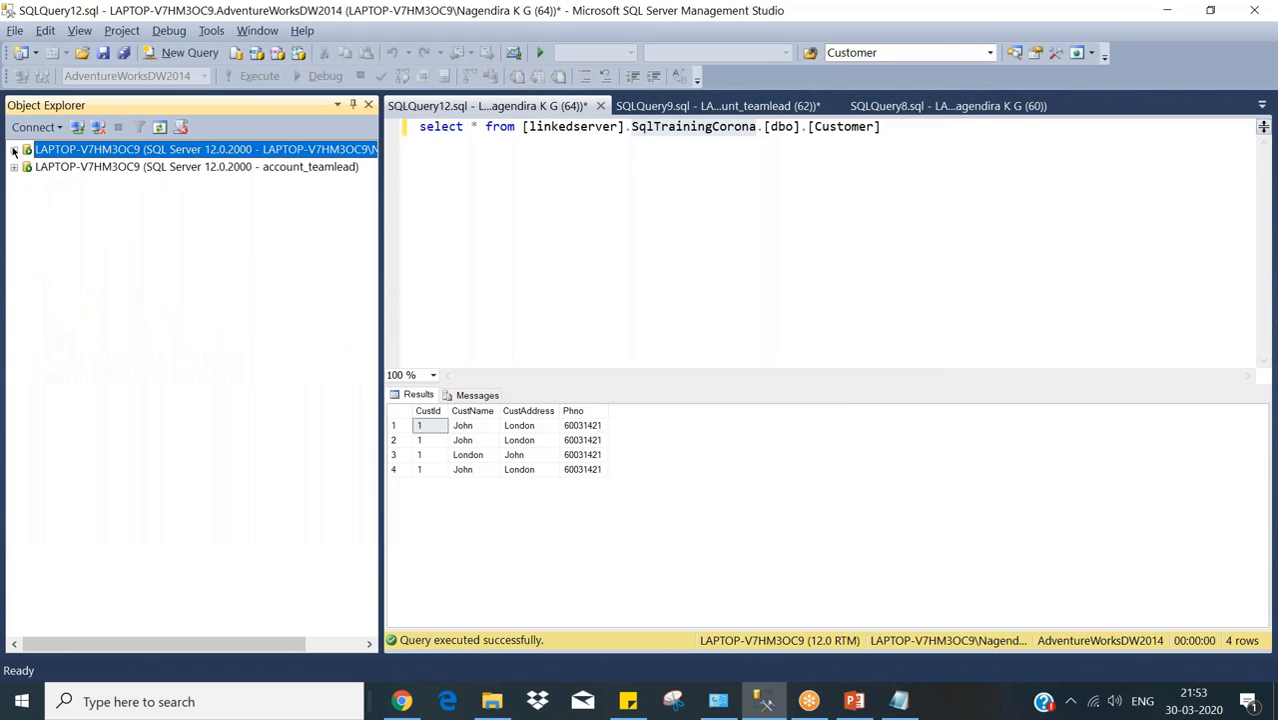
{"action": "left_click", "coordinate": [48, 168]}
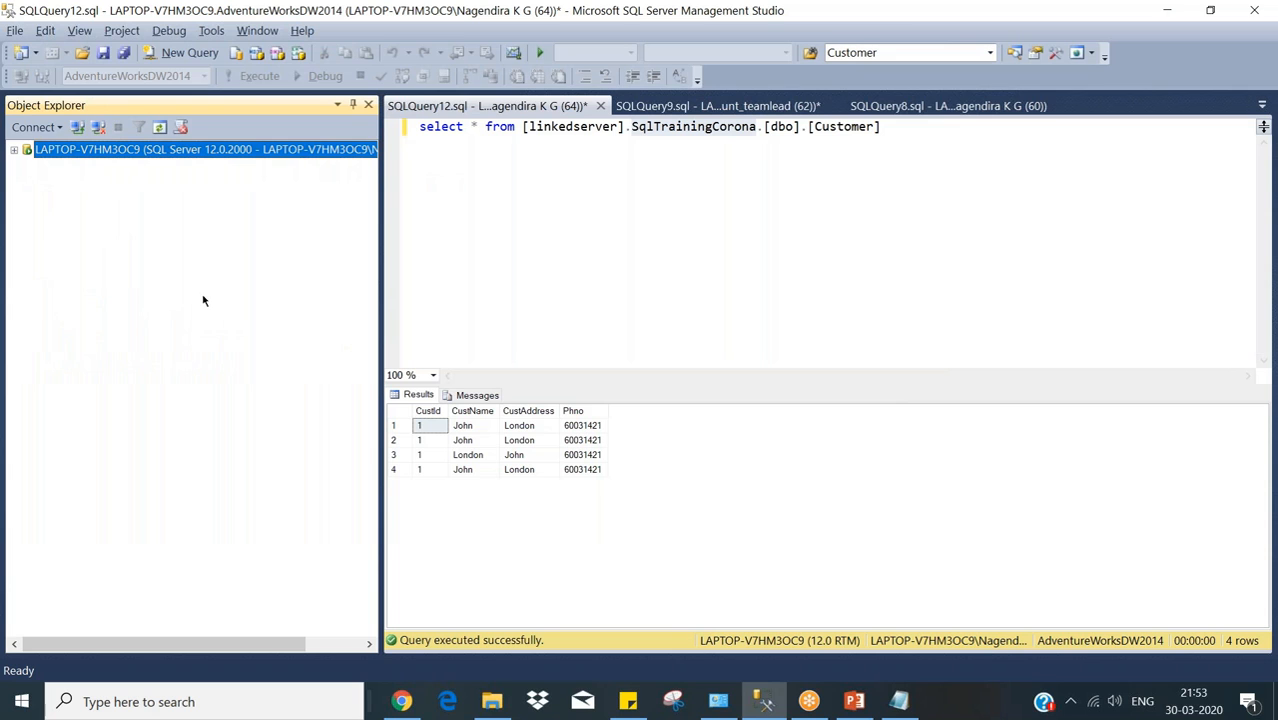
{"action": "left_click", "coordinate": [251, 706]}
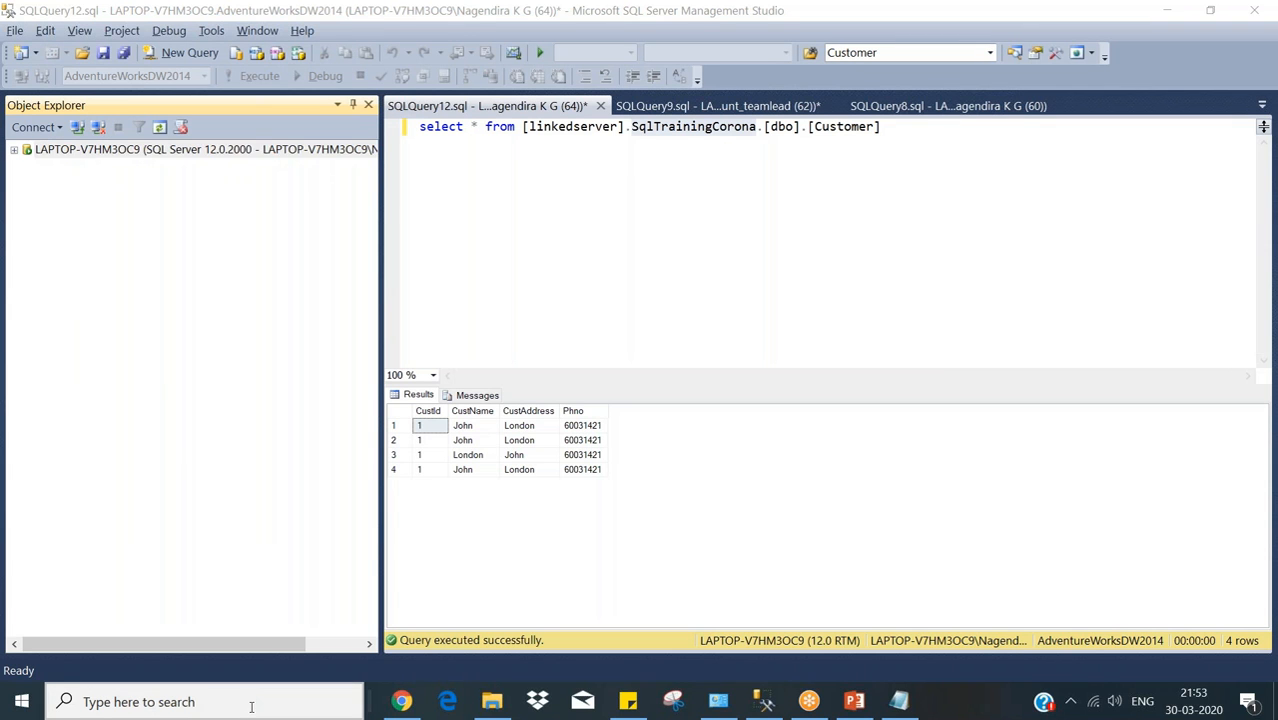
{"action": "type", "text": "prof"}
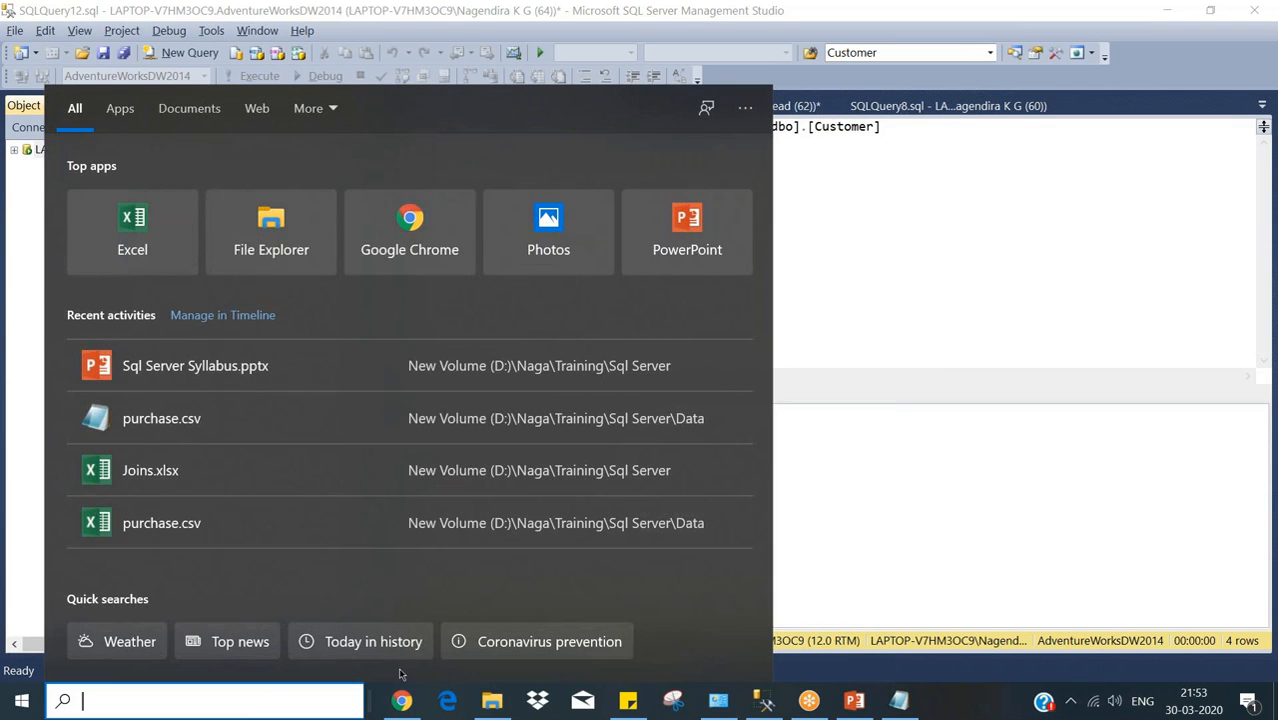
{"action": "type", "text": "ile"}
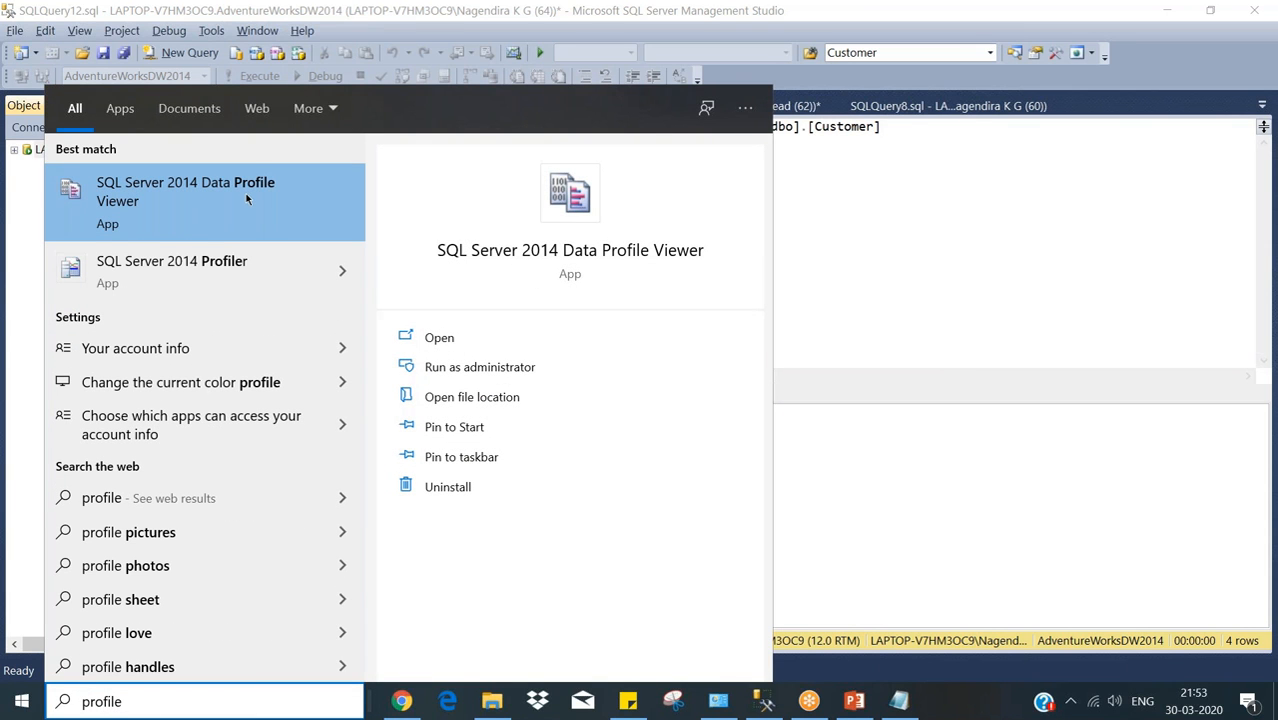
{"action": "left_click", "coordinate": [307, 236]}
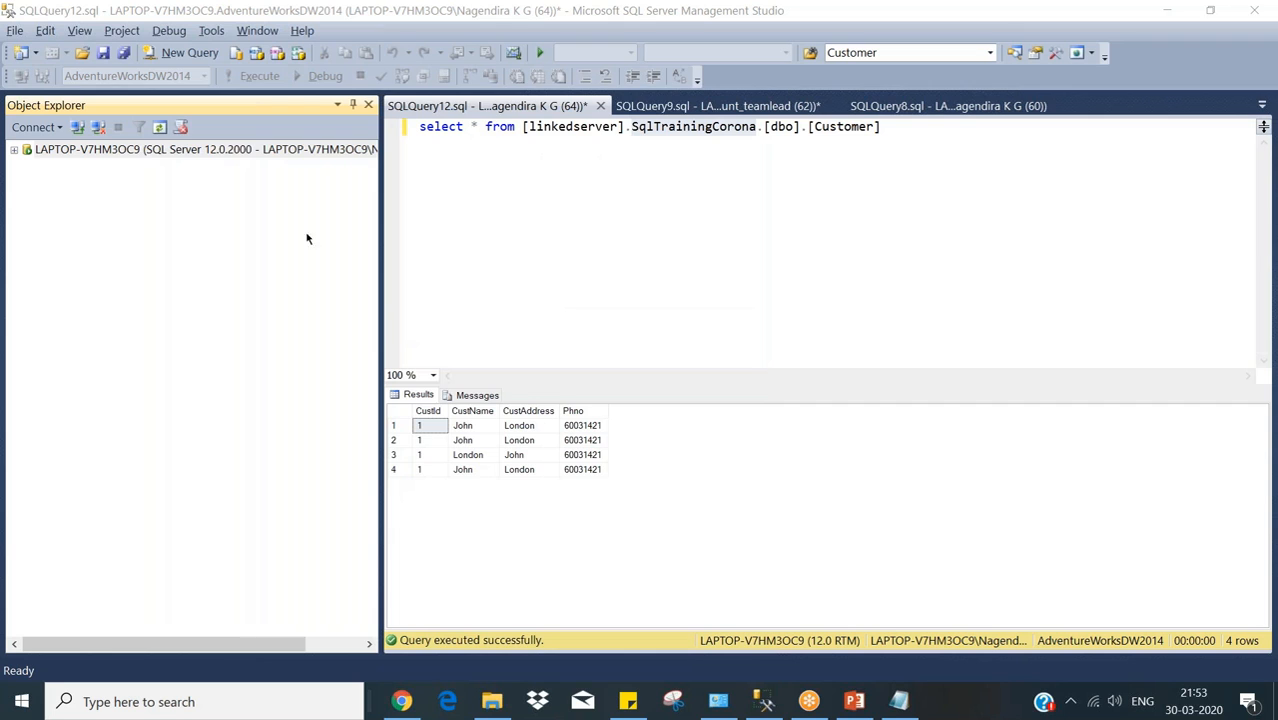
{"action": "left_click", "coordinate": [617, 137]}
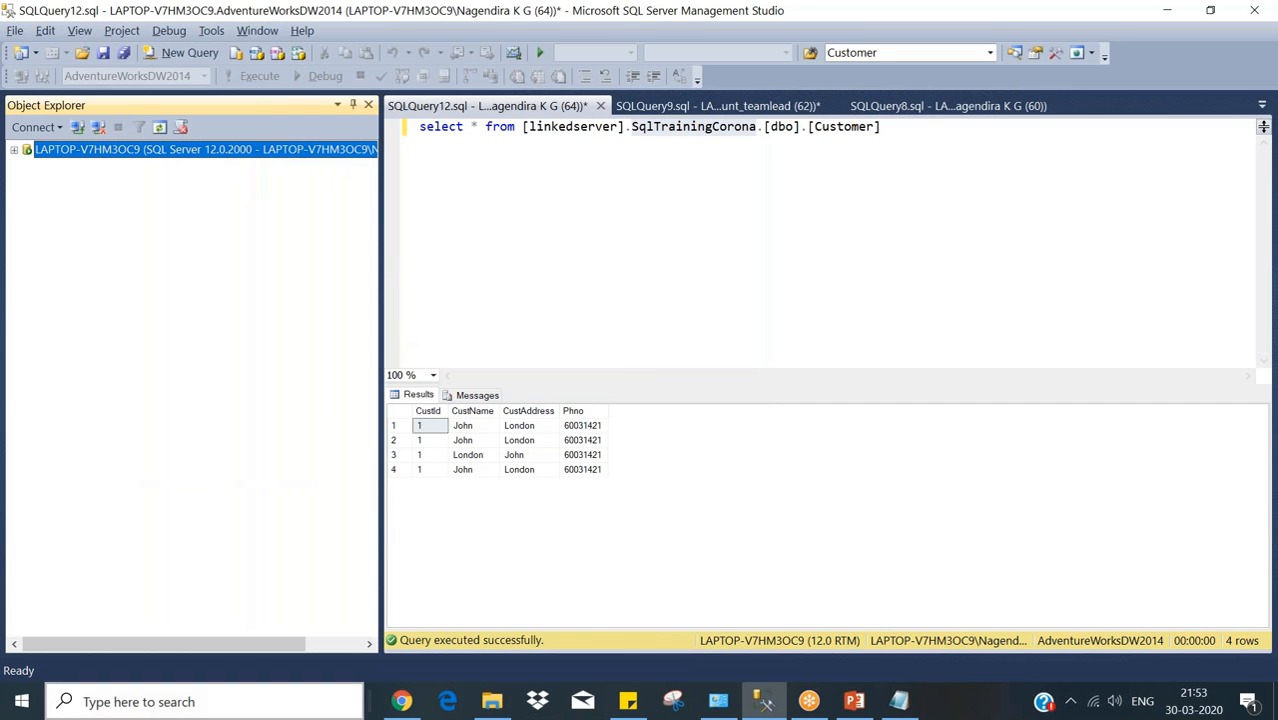
Search Windows for "profiler" and launch SQL Server 2014 Profiler.
{"action": "left_click", "coordinate": [135, 692]}
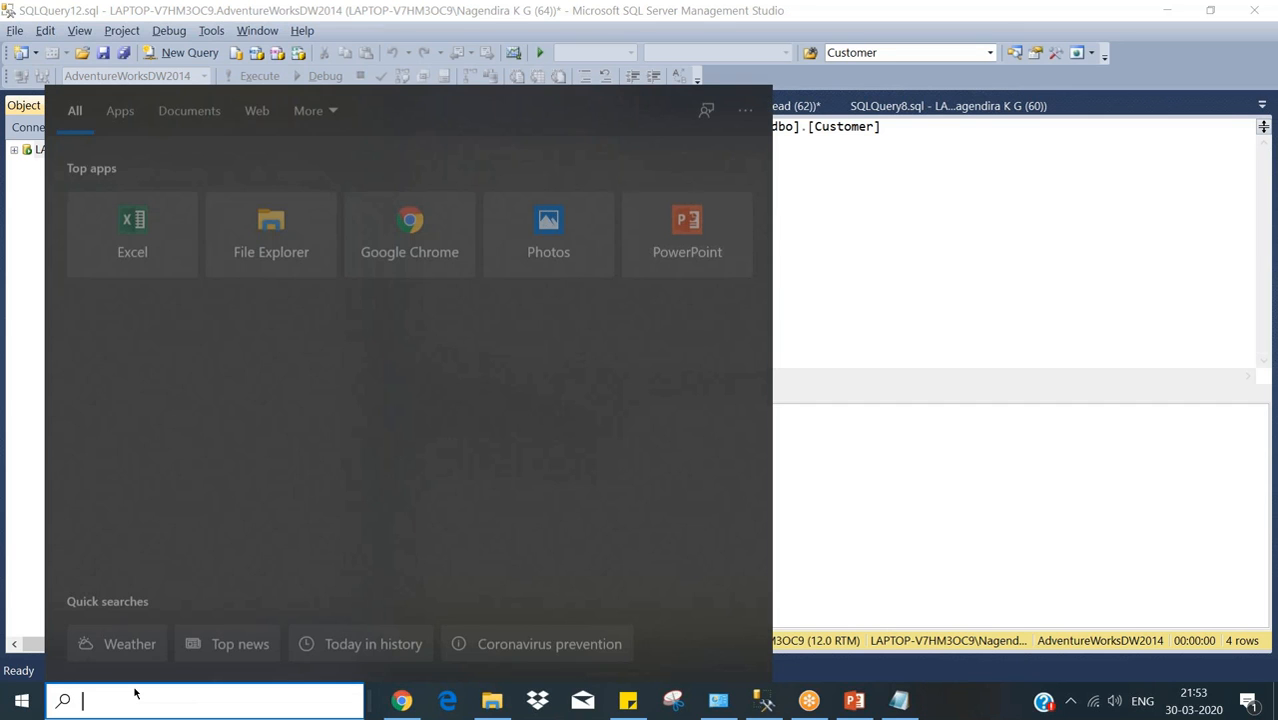
{"action": "type", "text": "profiler"}
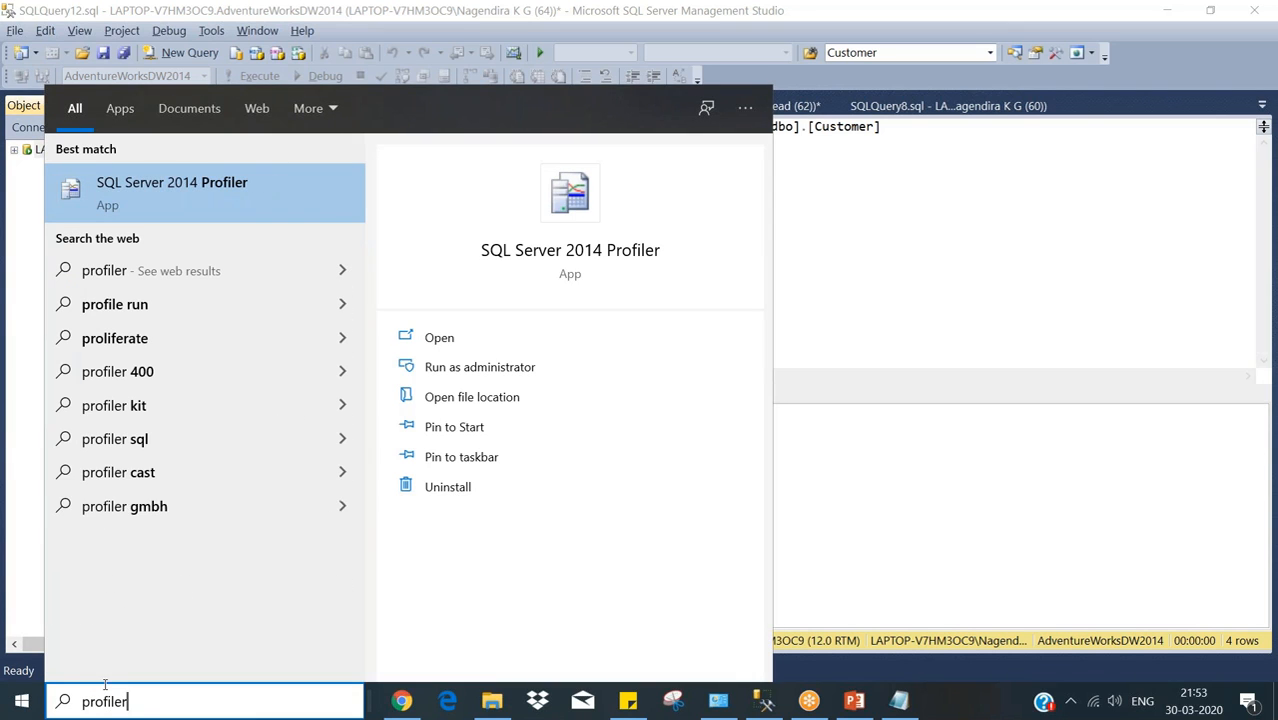
{"action": "left_click", "coordinate": [216, 201]}
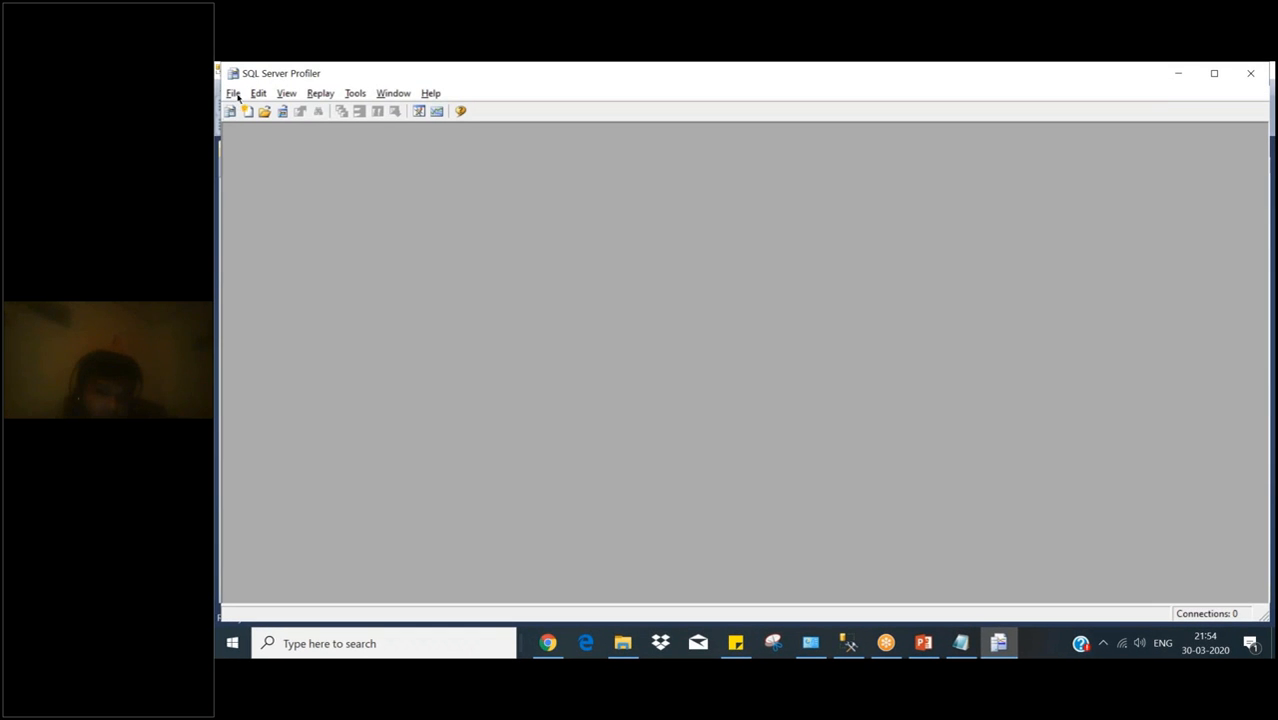
Create a new trace on the LAPTOP-V7HM3OC9 Database Engine with Windows Authentication and name it "track my log".
{"action": "left_click", "coordinate": [234, 93]}
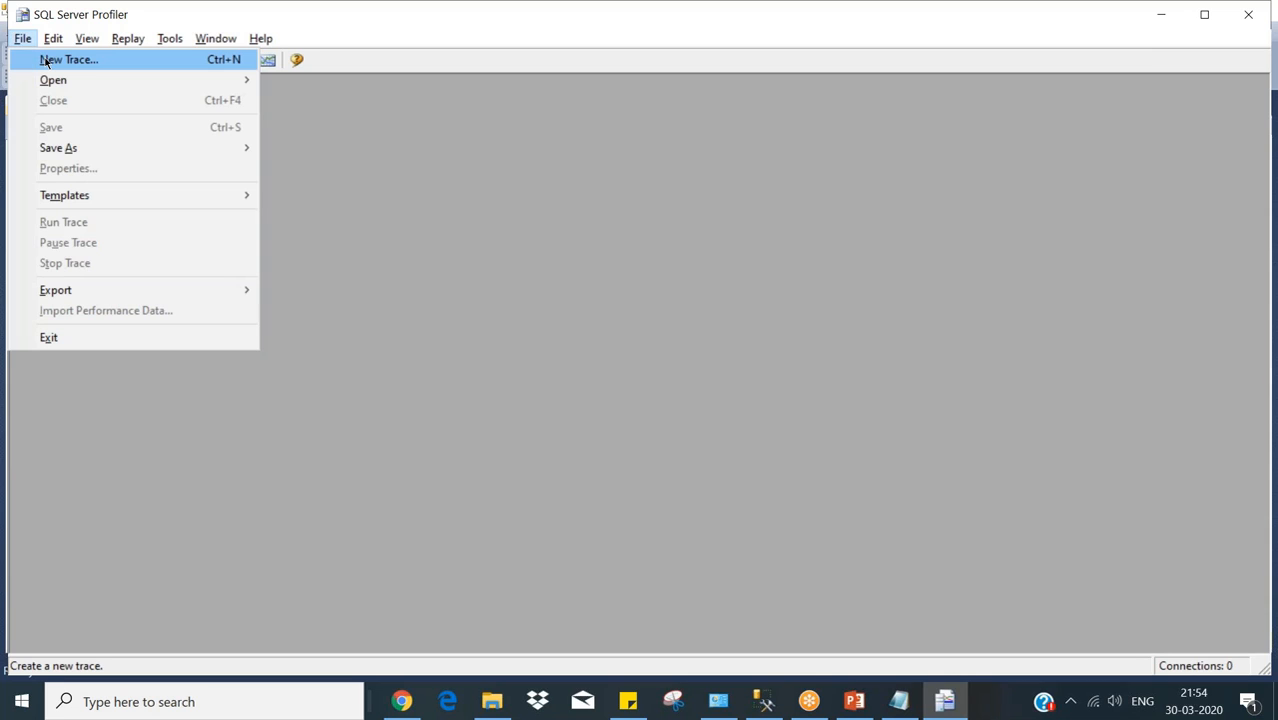
{"action": "left_click", "coordinate": [45, 61]}
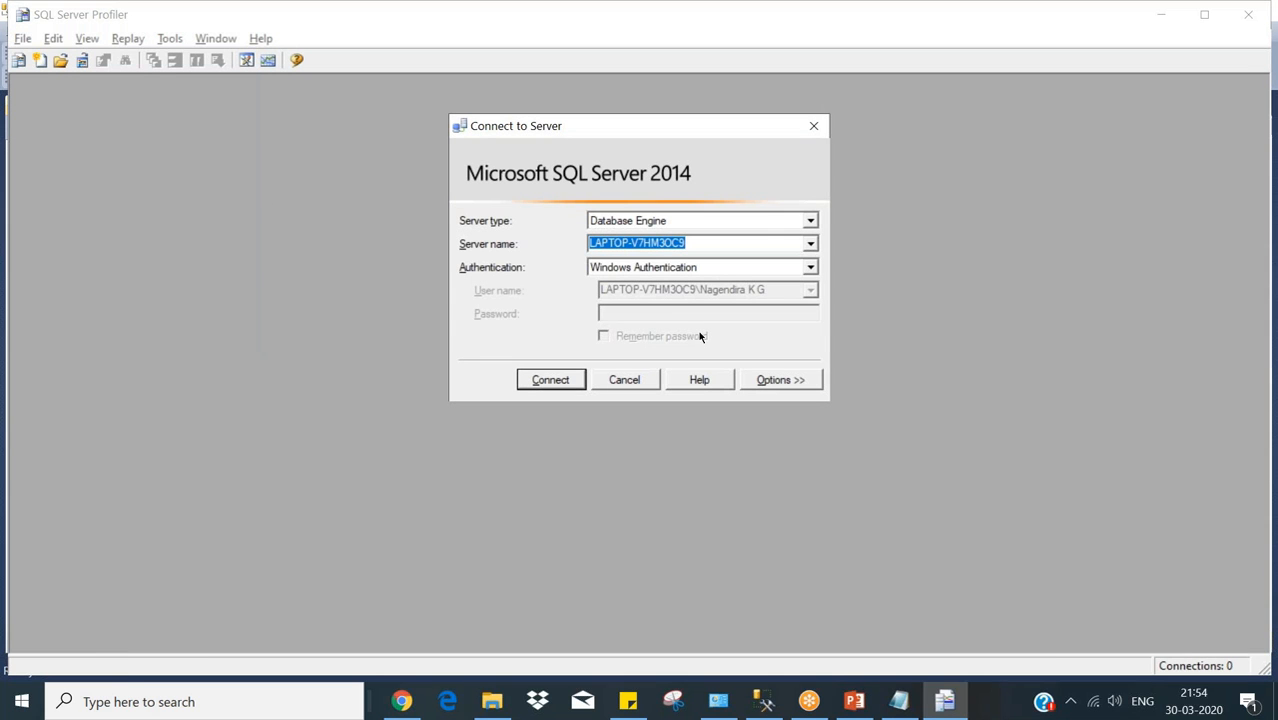
{"action": "left_click", "coordinate": [565, 383]}
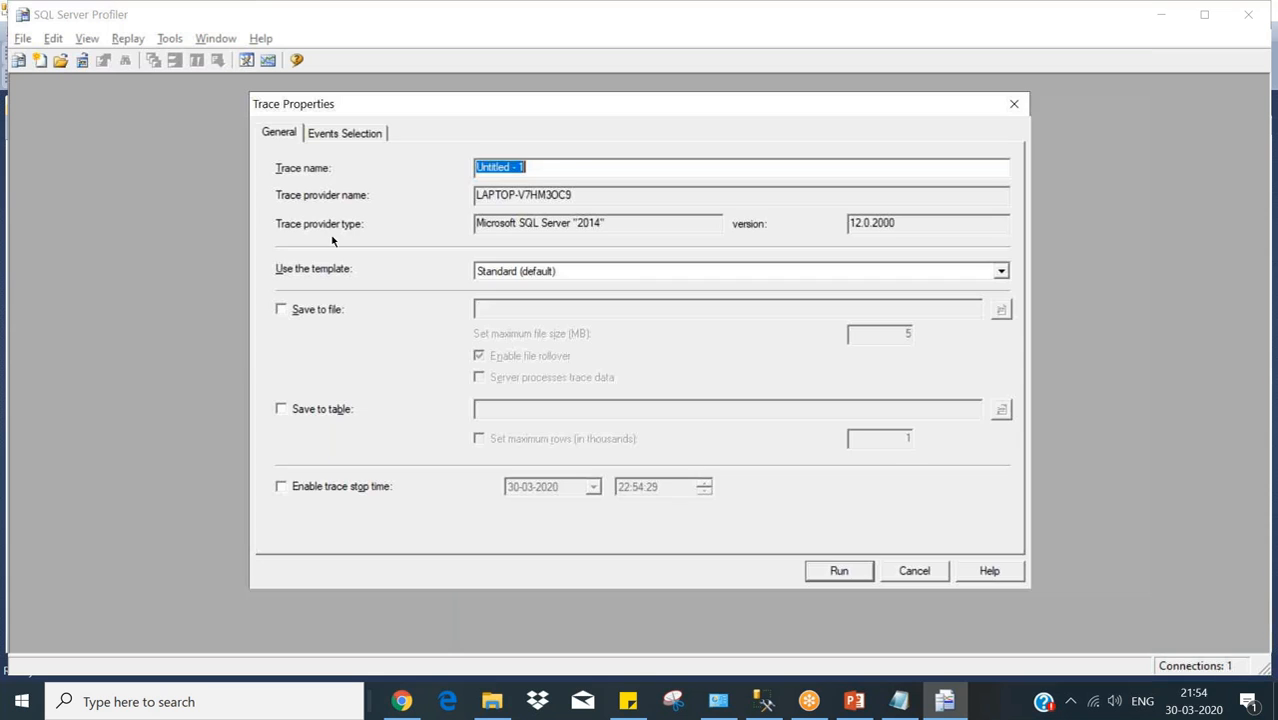
{"action": "type", "text": "track my log"}
Show all events in the trace's event selection and look through the Database event category.
{"action": "left_click", "coordinate": [347, 134]}
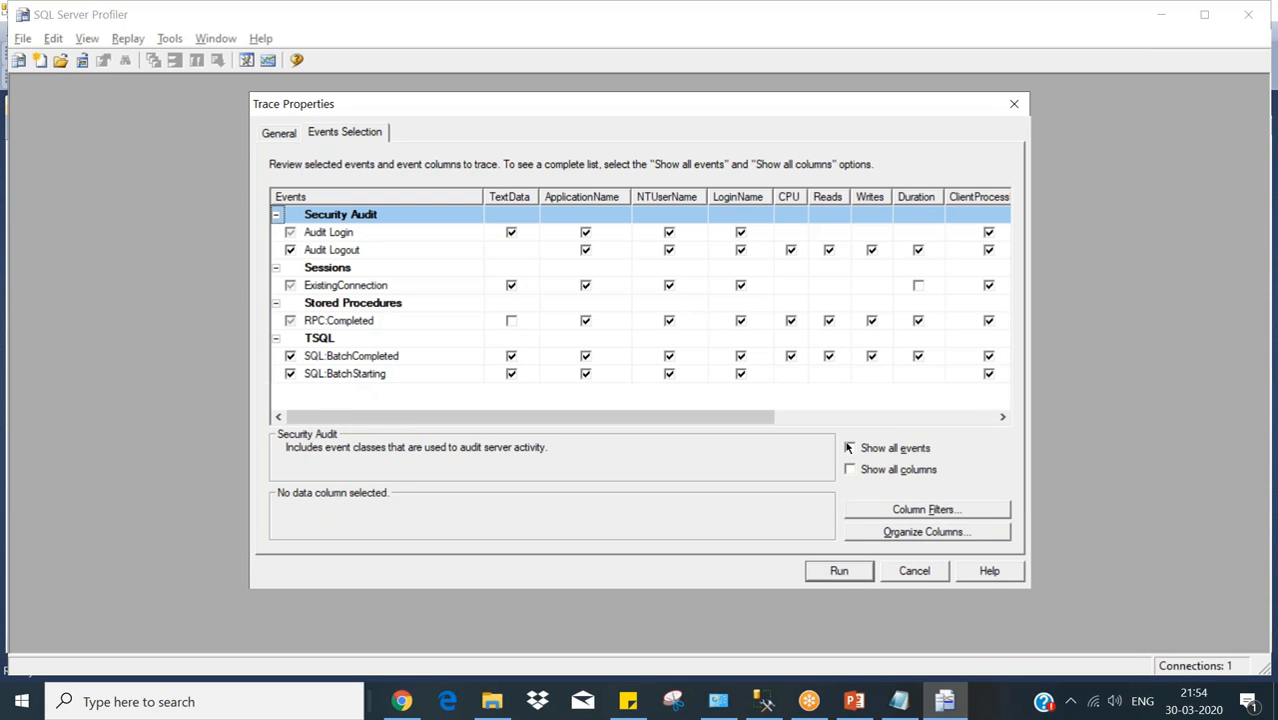
{"action": "left_click", "coordinate": [285, 133]}
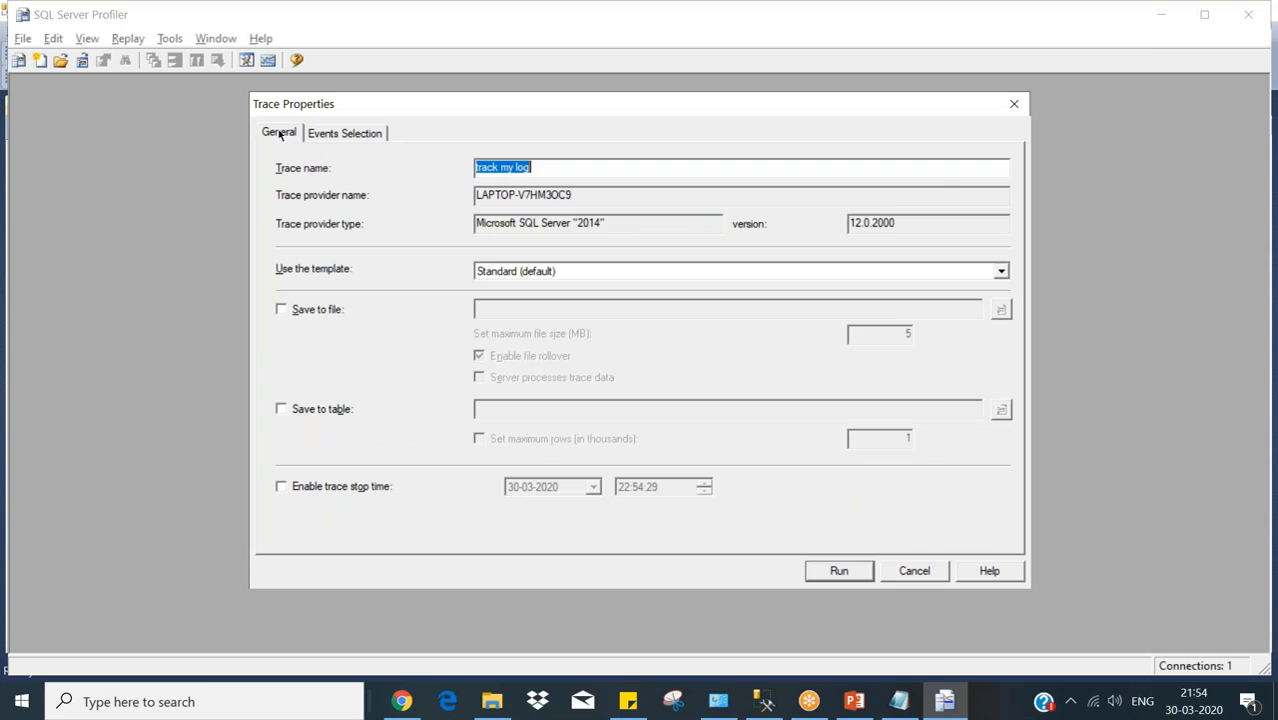
{"action": "left_click", "coordinate": [329, 135]}
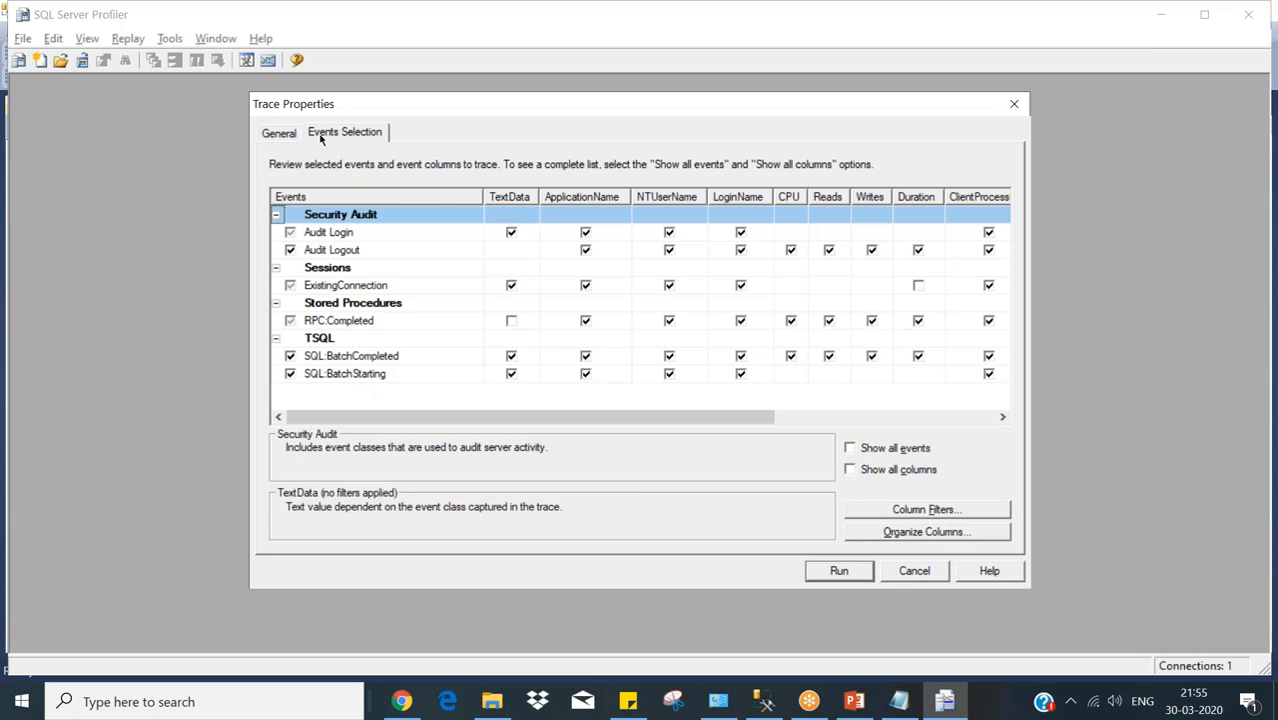
{"action": "left_click", "coordinate": [850, 449]}
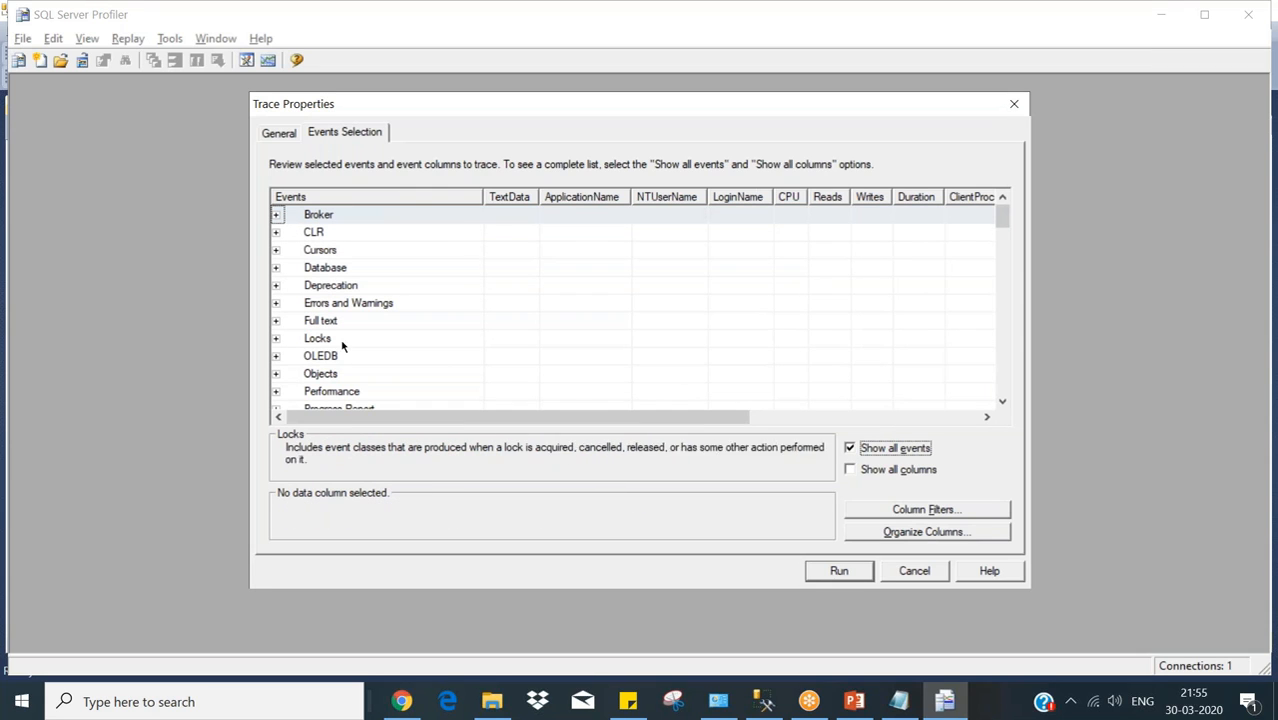
{"action": "left_click", "coordinate": [278, 268]}
{"action": "left_click", "coordinate": [278, 268]}
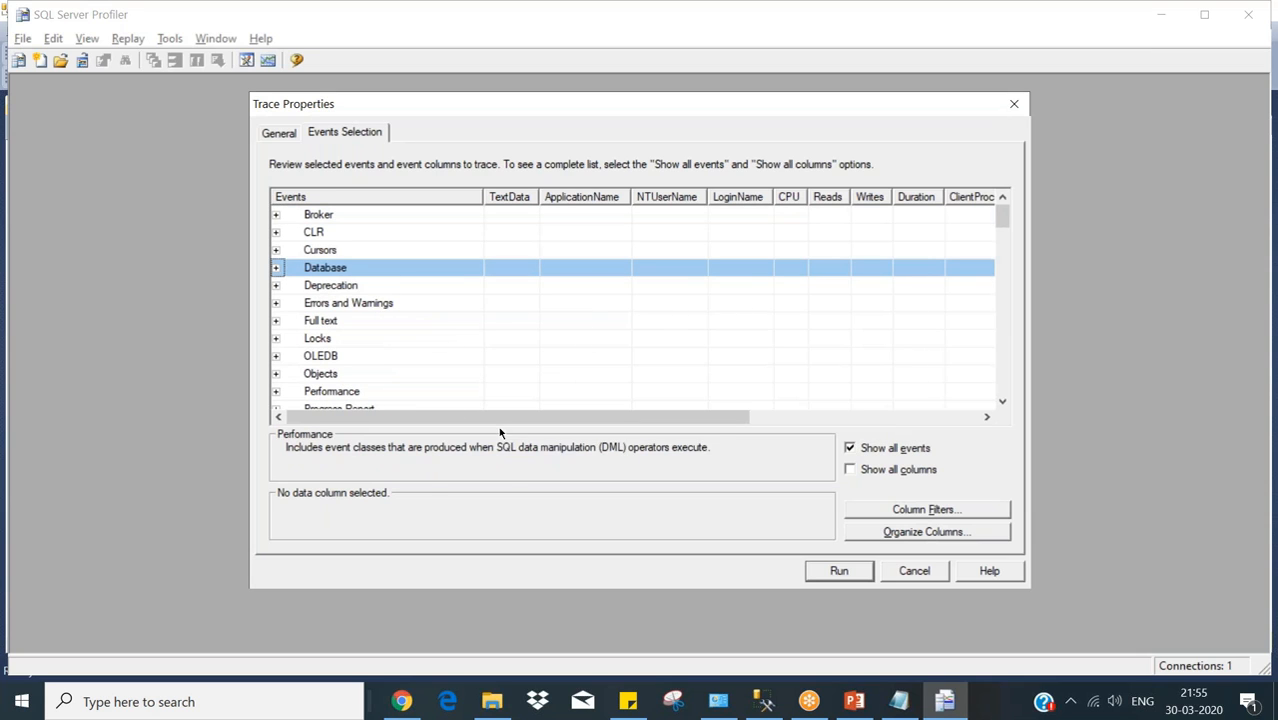
{"action": "mouse_move", "coordinate": [1002, 218]}
{"action": "left_mouse_down"}
{"action": "mouse_move", "coordinate": [1002, 235]}
{"action": "mouse_move", "coordinate": [1002, 212]}
{"action": "left_mouse_up"}
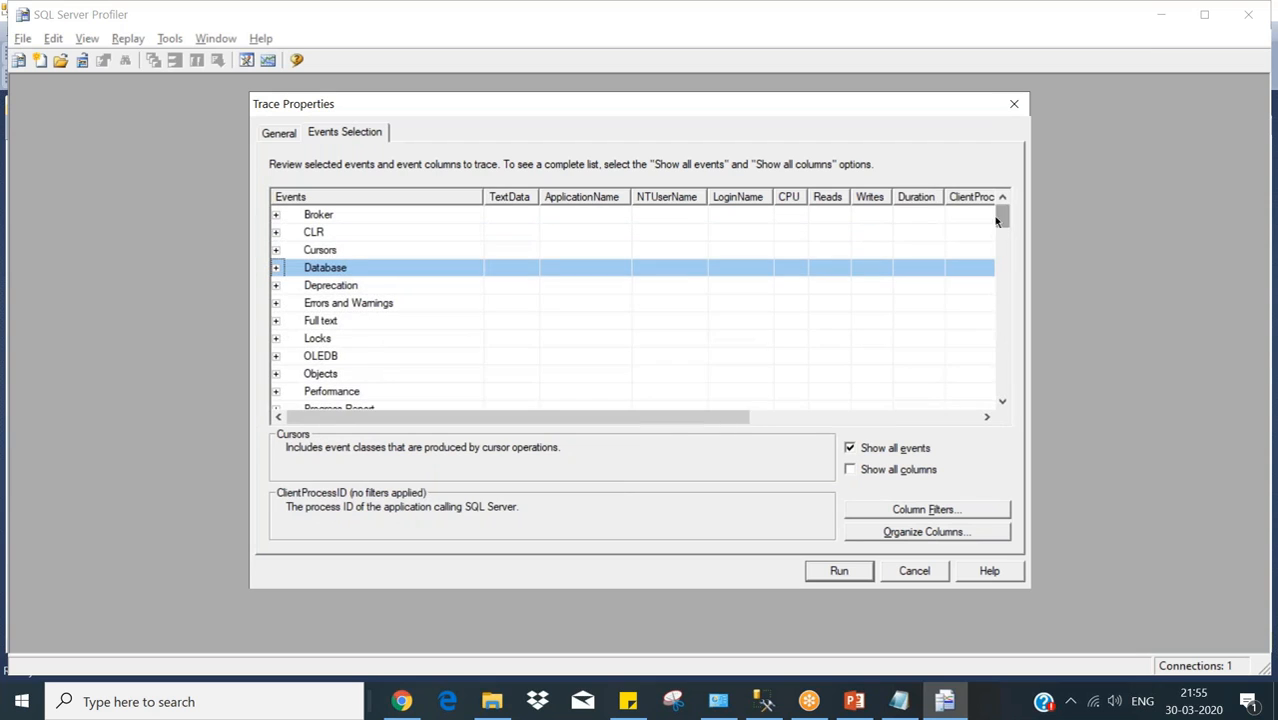
{"action": "left_click", "coordinate": [276, 268]}
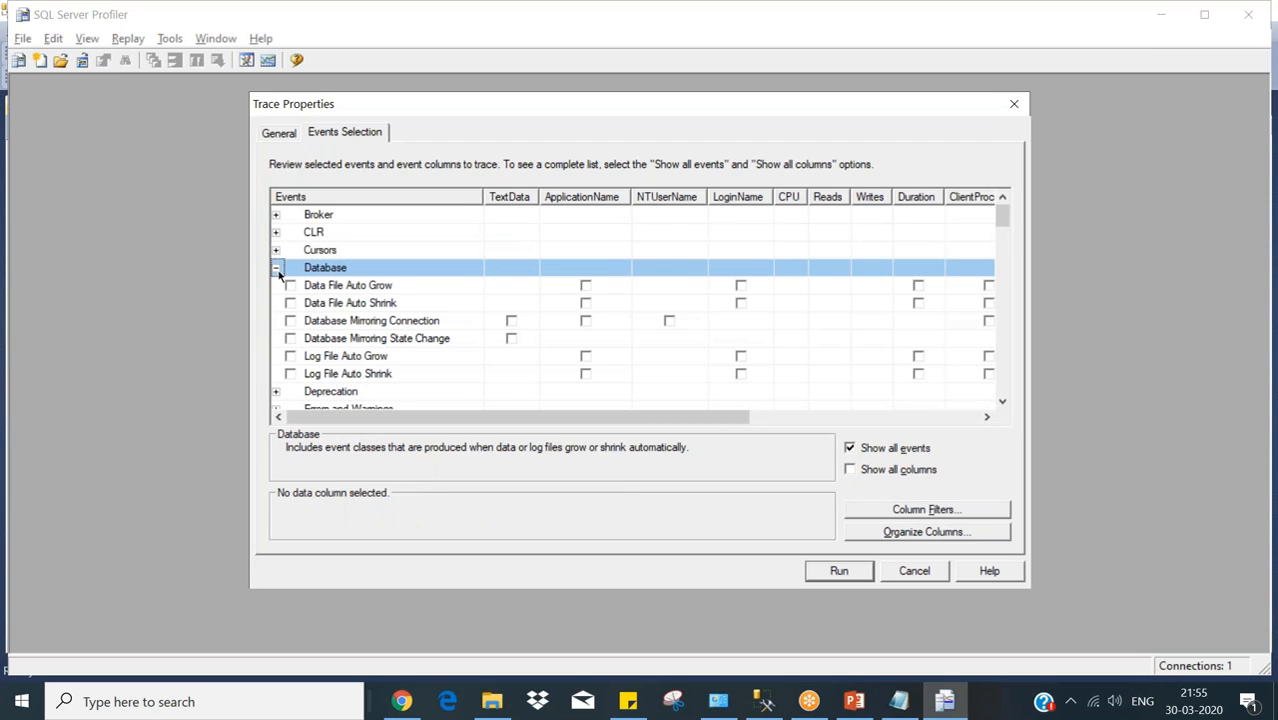
{"action": "left_click", "coordinate": [276, 268]}
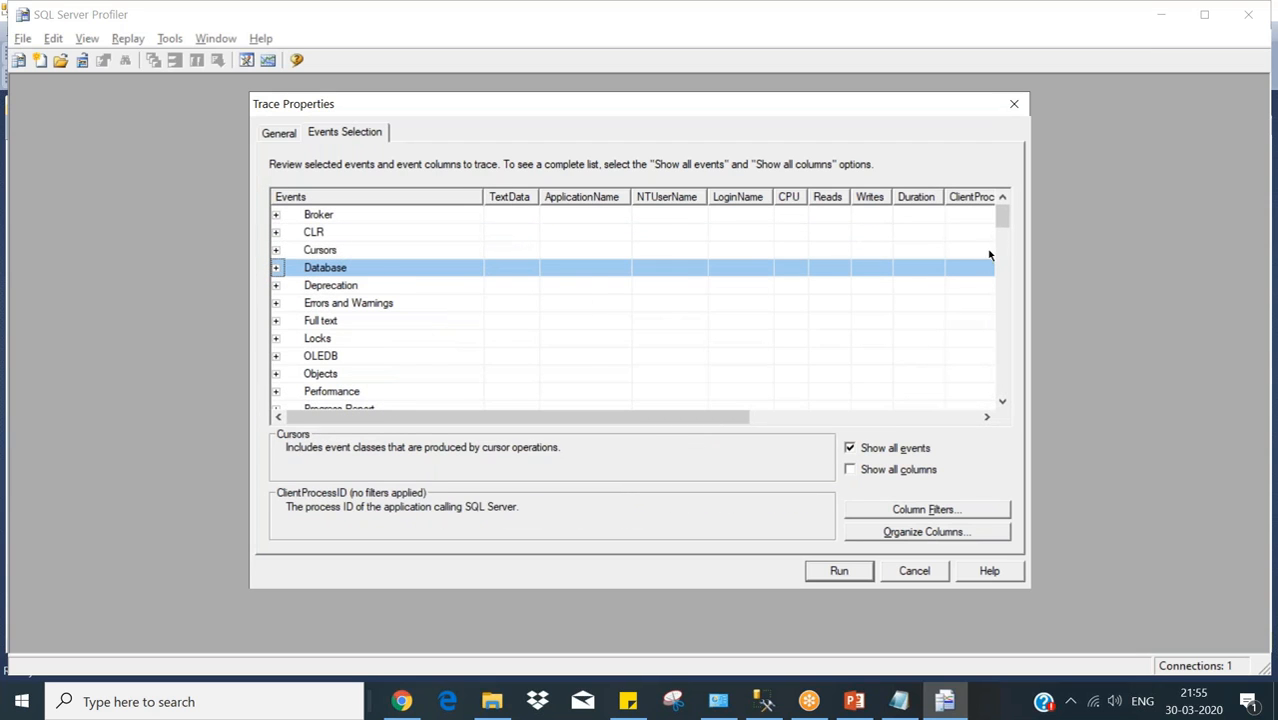
Show all columns in the event selection, run the trace, and view the text of the selected connection event.
{"action": "left_click", "coordinate": [849, 470]}
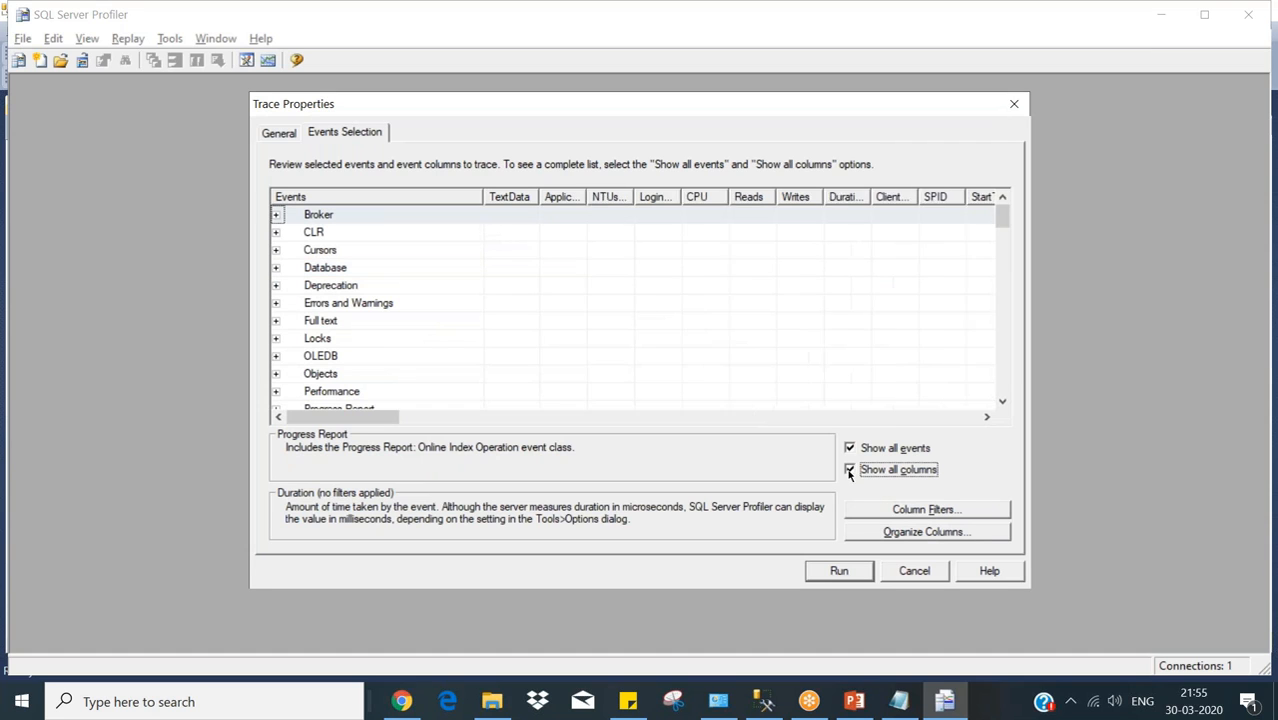
{"action": "left_click", "coordinate": [840, 571]}
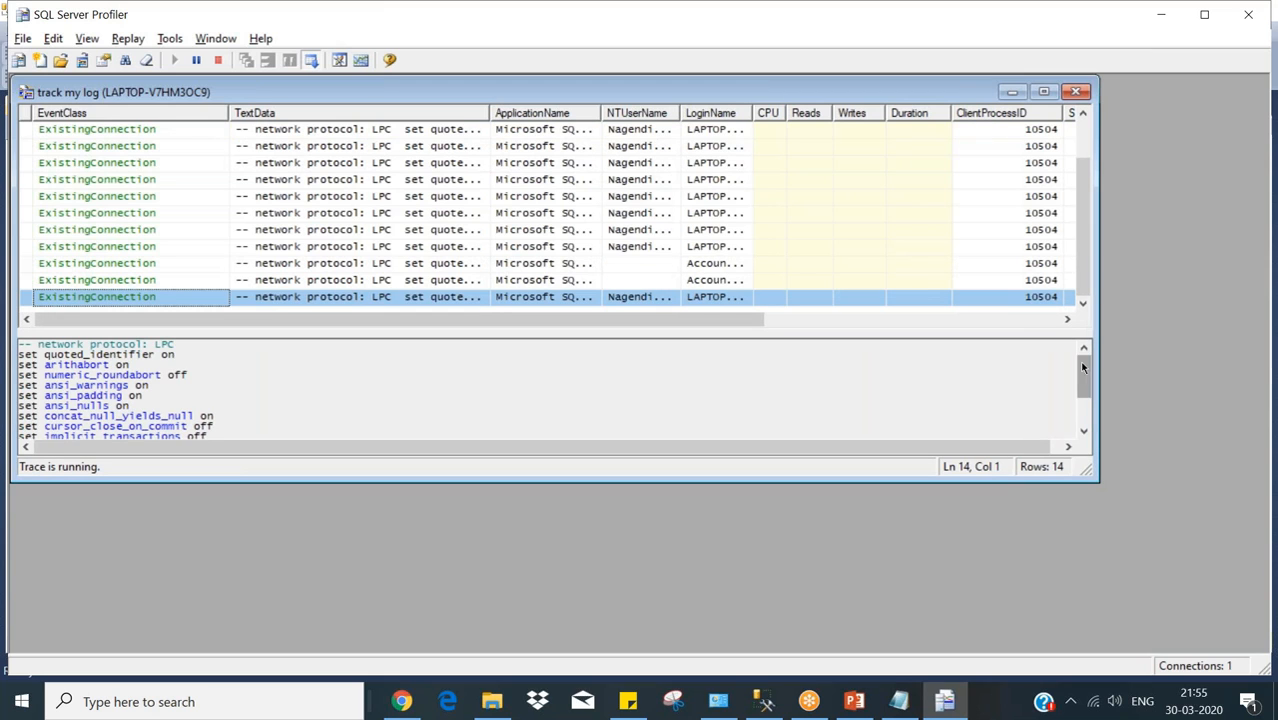
{"action": "left_click_drag", "start_coordinate": [1082, 383], "coordinate": [1081, 405]}
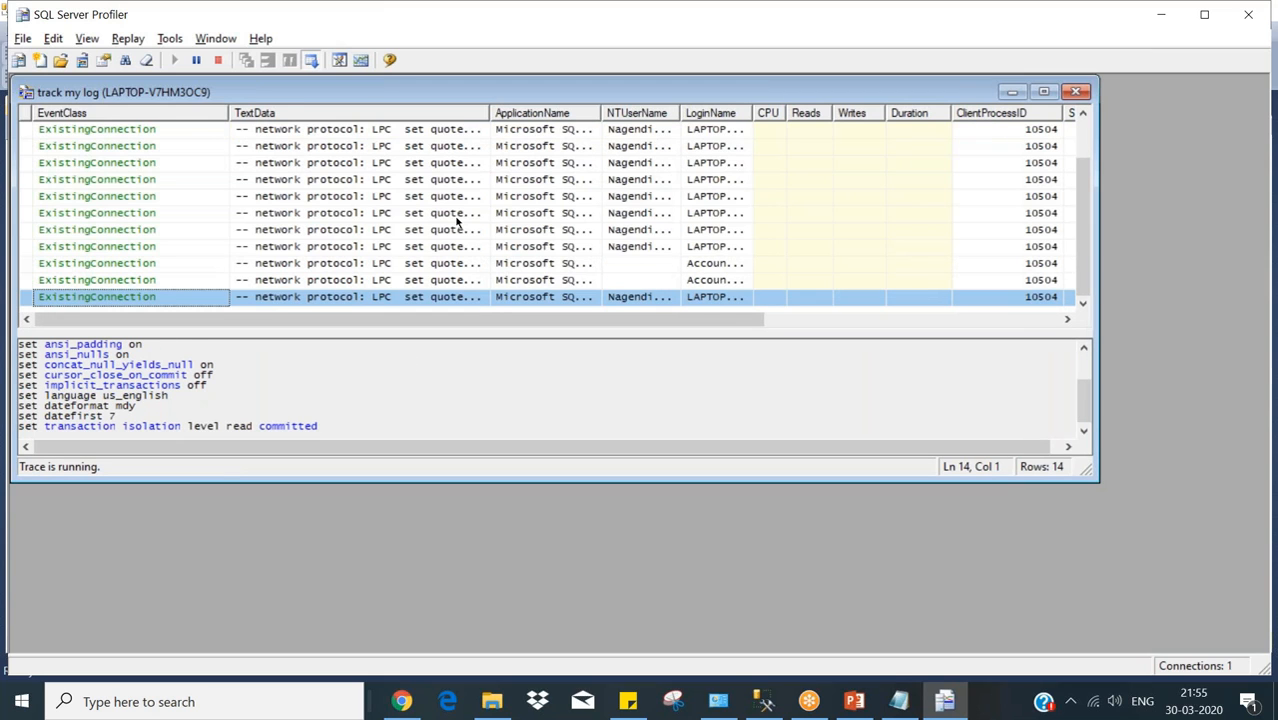
Switch to SQL Server Management Studio, execute the [linkedserver] Customer query, and inspect its batch-completed event in the Profiler trace.
{"action": "key", "text": "alt+Tab"}
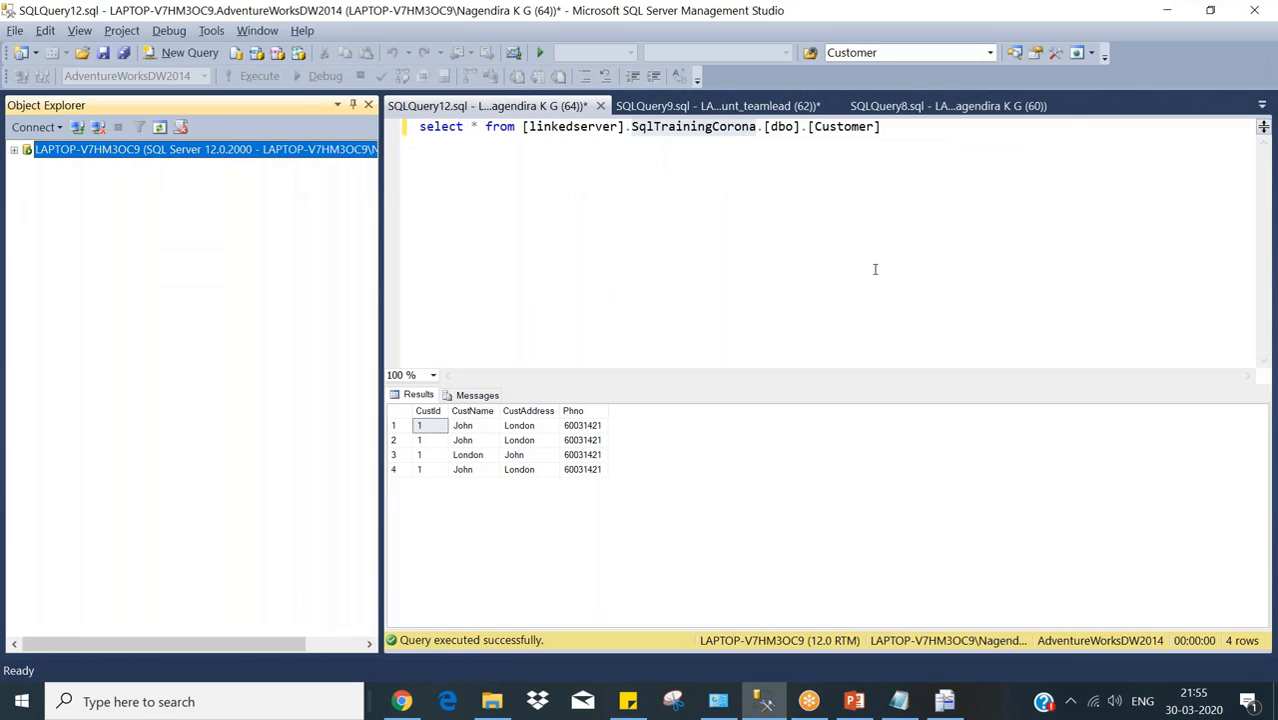
{"action": "left_click", "coordinate": [896, 240]}
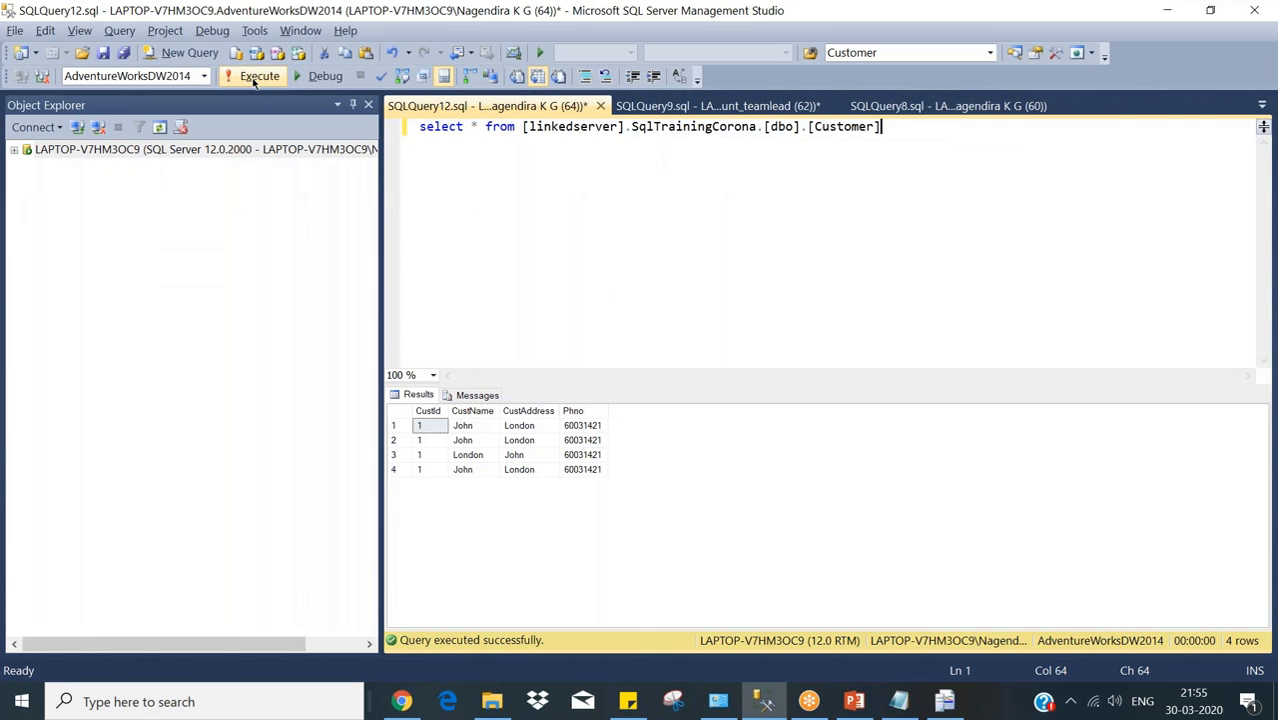
{"action": "left_click", "coordinate": [255, 78]}
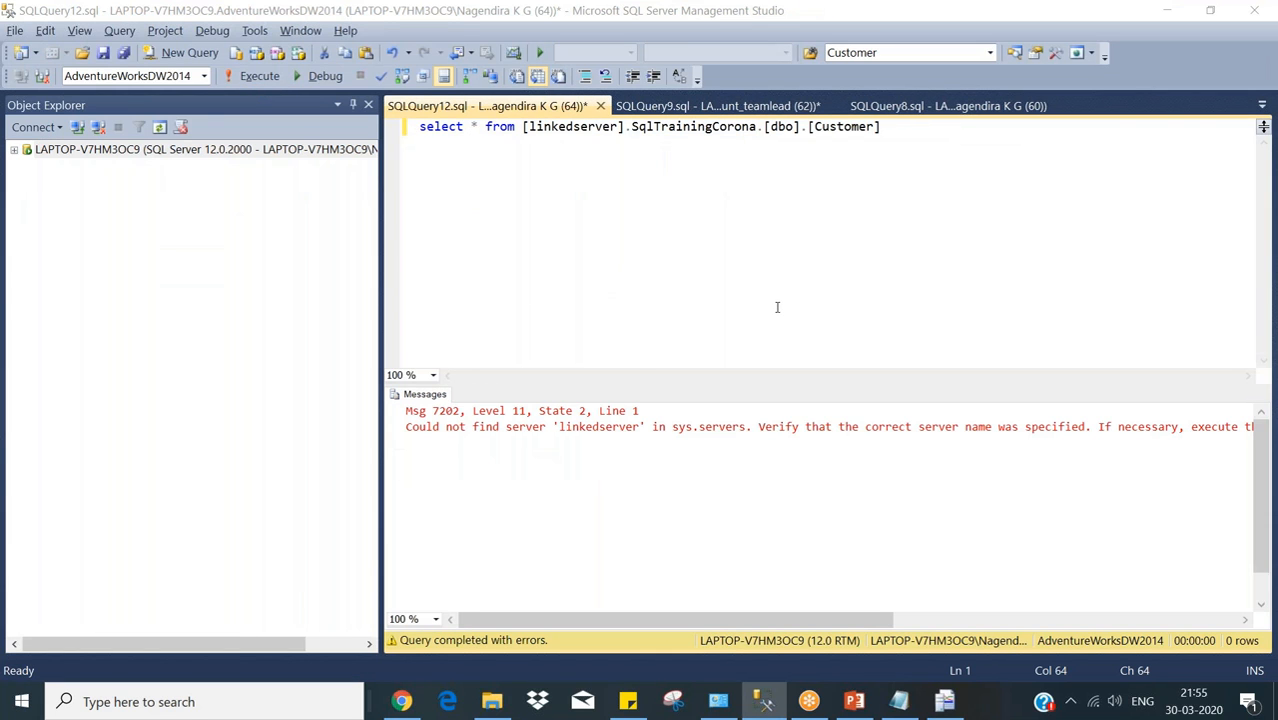
{"action": "key", "text": "alt+Tab"}
{"action": "left_click", "coordinate": [288, 297]}
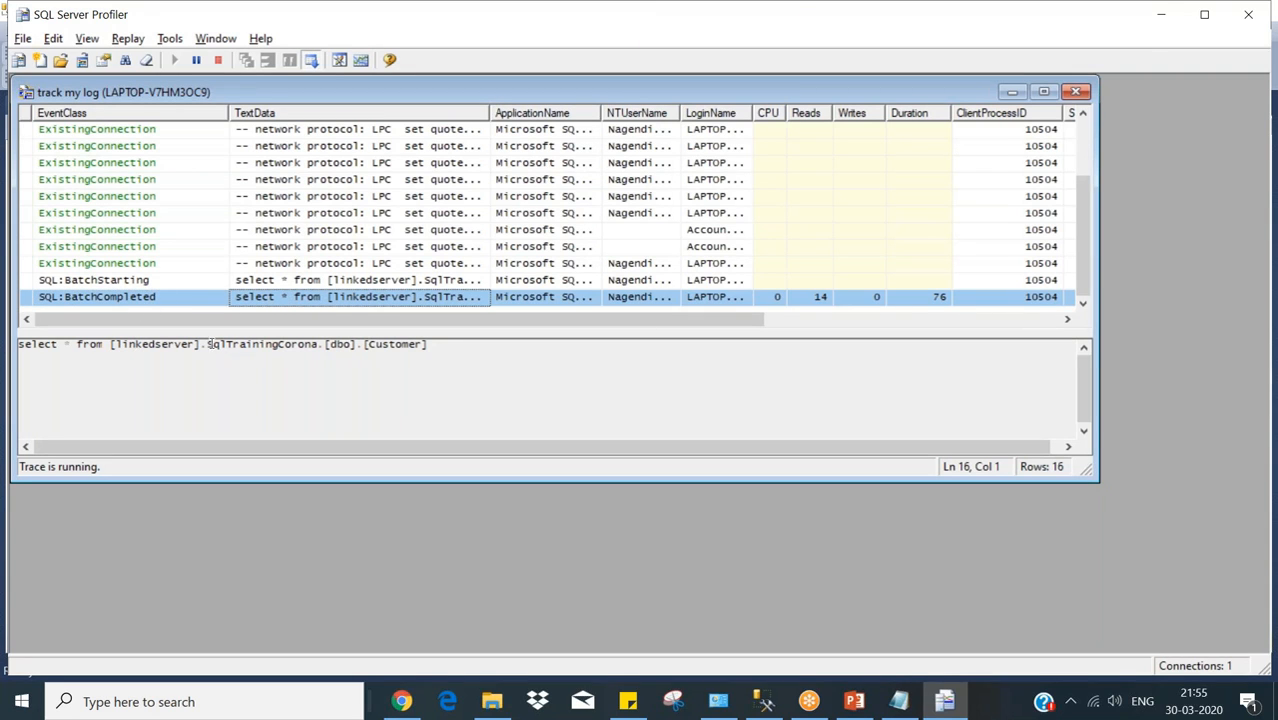
Remove the [linkedserver]. prefix in Management Studio, execute the SqlTrainingCorona.[dbo].[Customer] query, and inspect its batch events in Profiler.
{"action": "key", "text": "alt+Tab"}
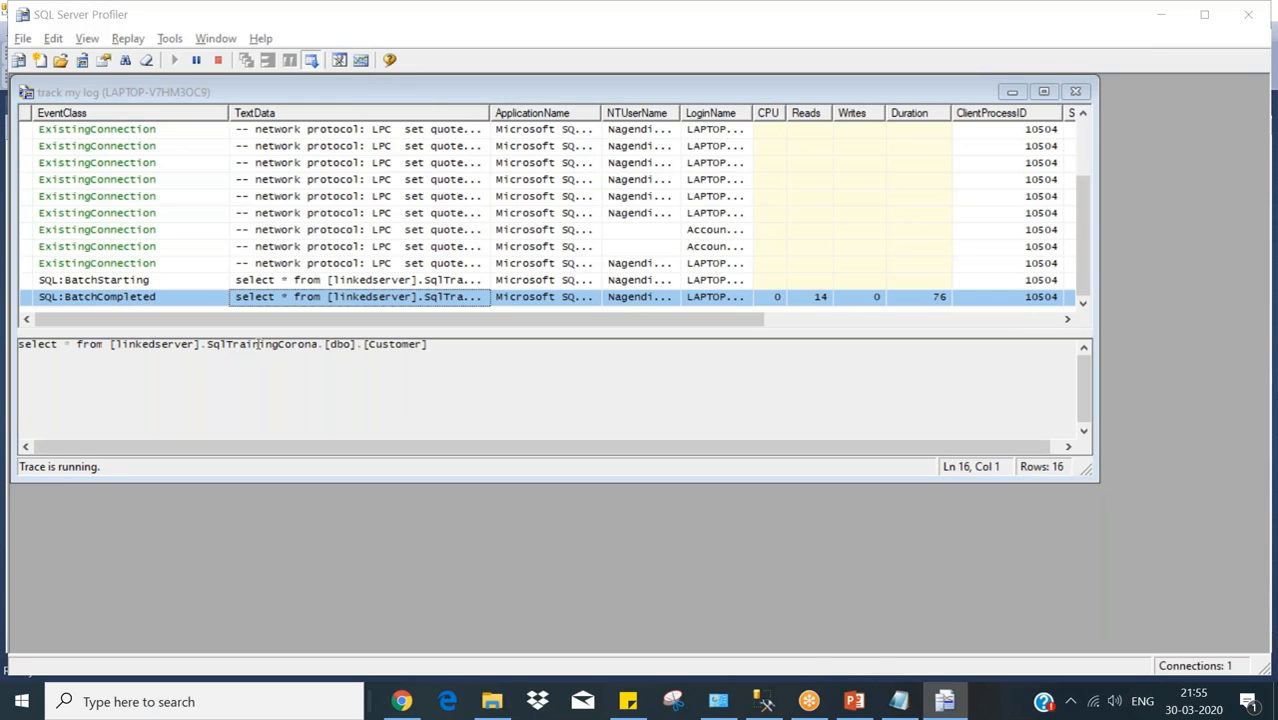
{"action": "key", "text": "Delete"}
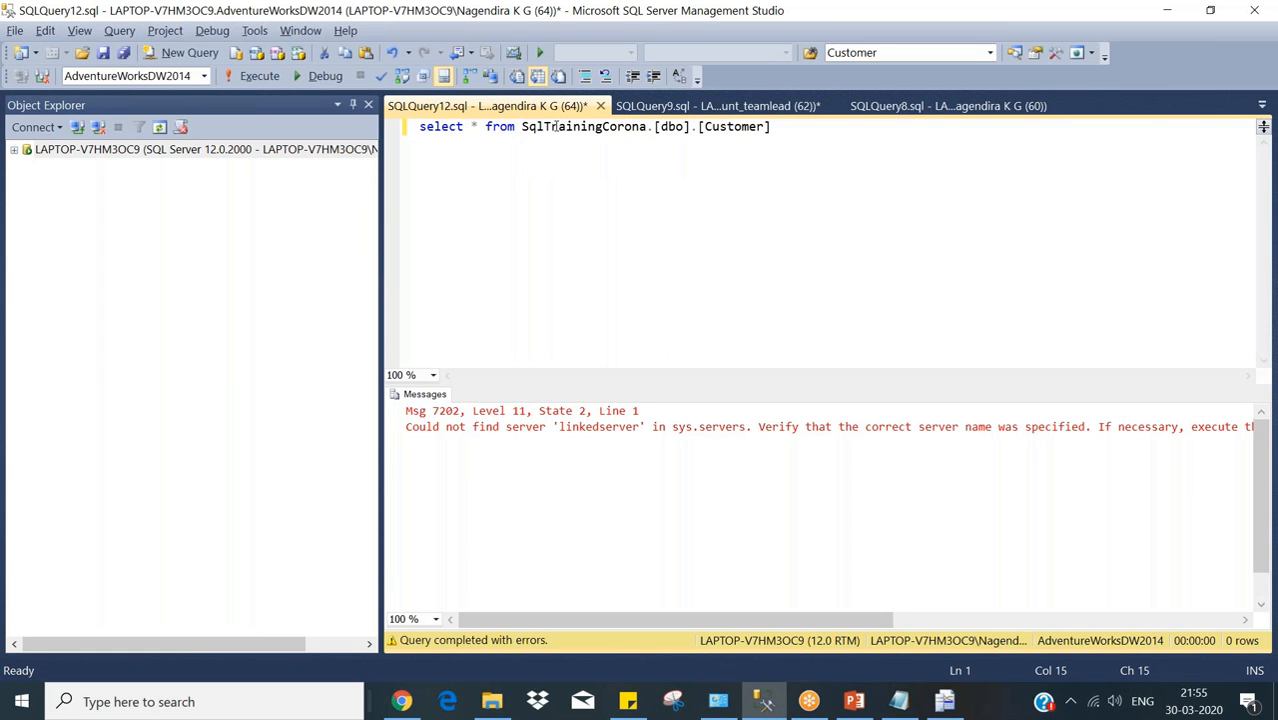
{"action": "left_click", "coordinate": [245, 76]}
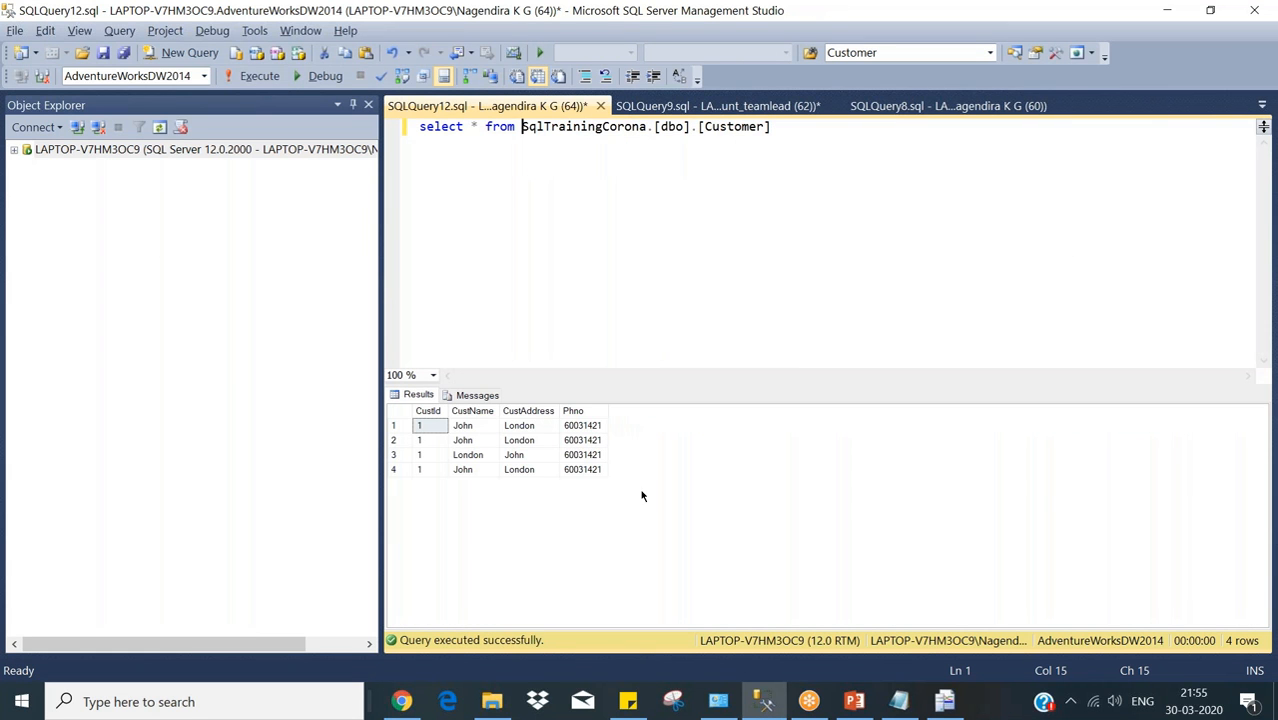
{"action": "key", "text": "alt+Tab"}
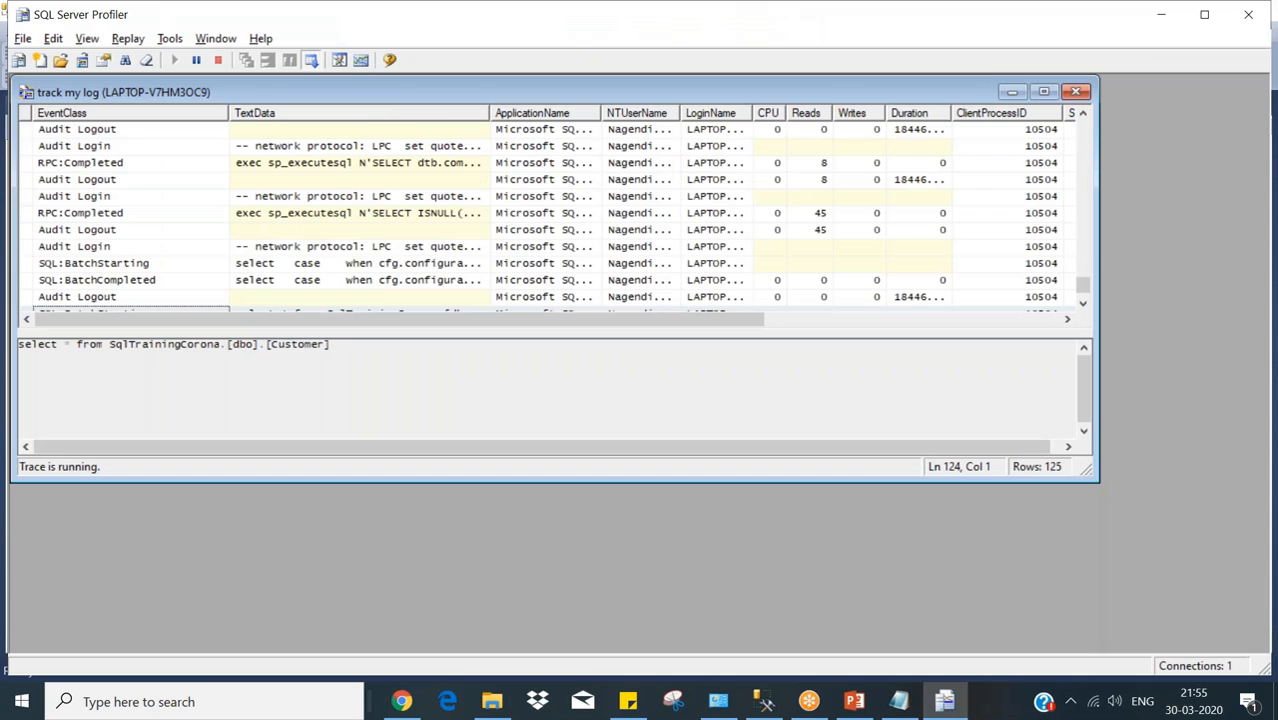
{"action": "left_click", "coordinate": [358, 310]}
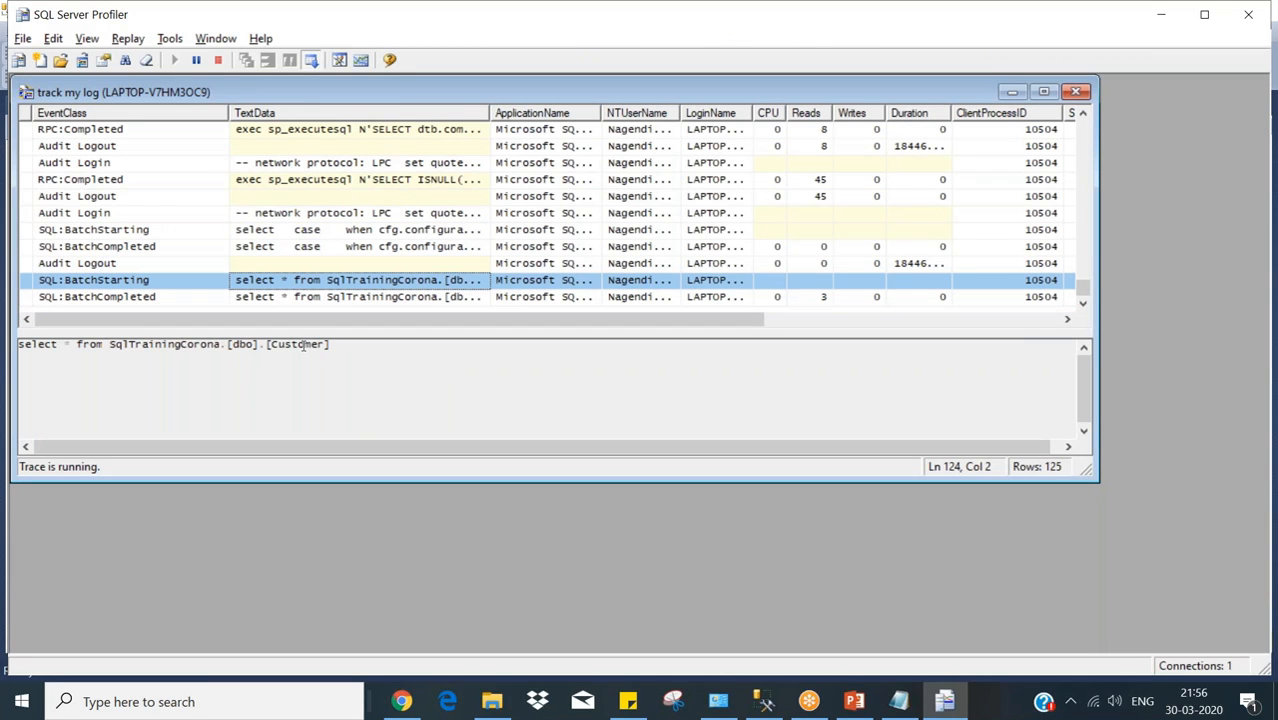
{"action": "left_click", "coordinate": [285, 297]}
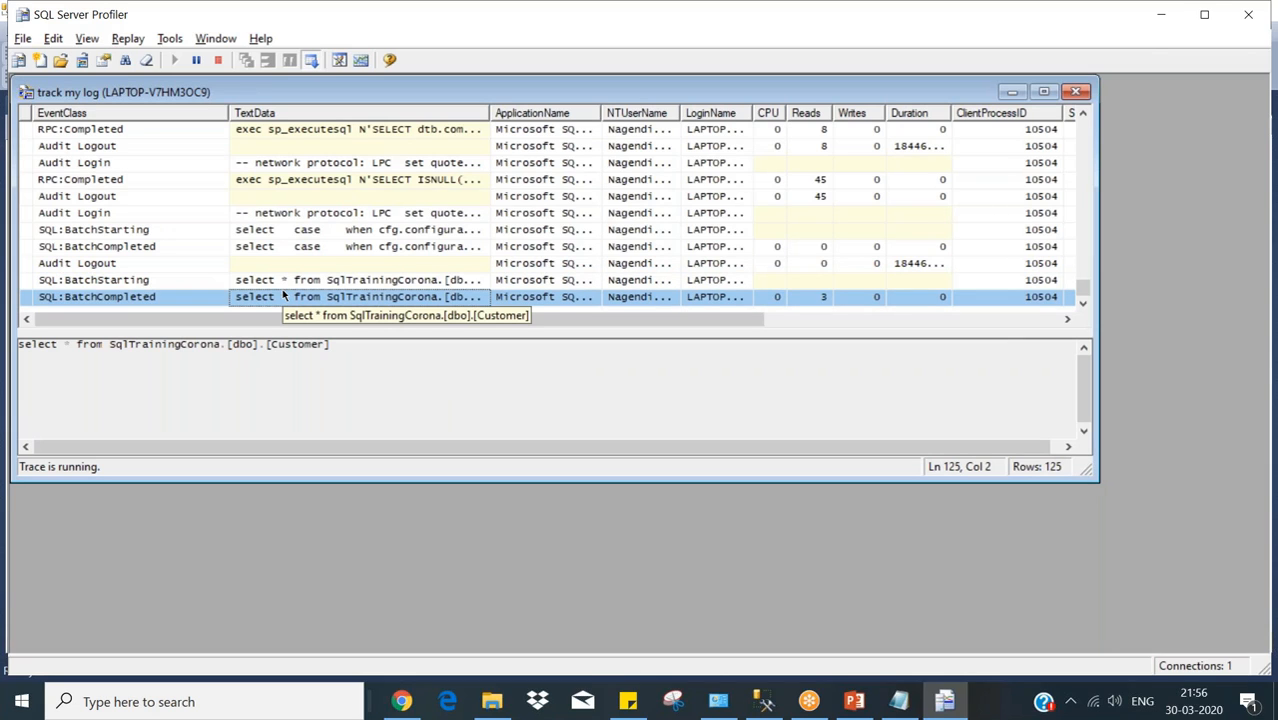
Connect Object Explorer in Management Studio to the Database Engine with Windows Authentication, and return to the Profiler trace.
{"action": "key", "text": "alt+Tab"}
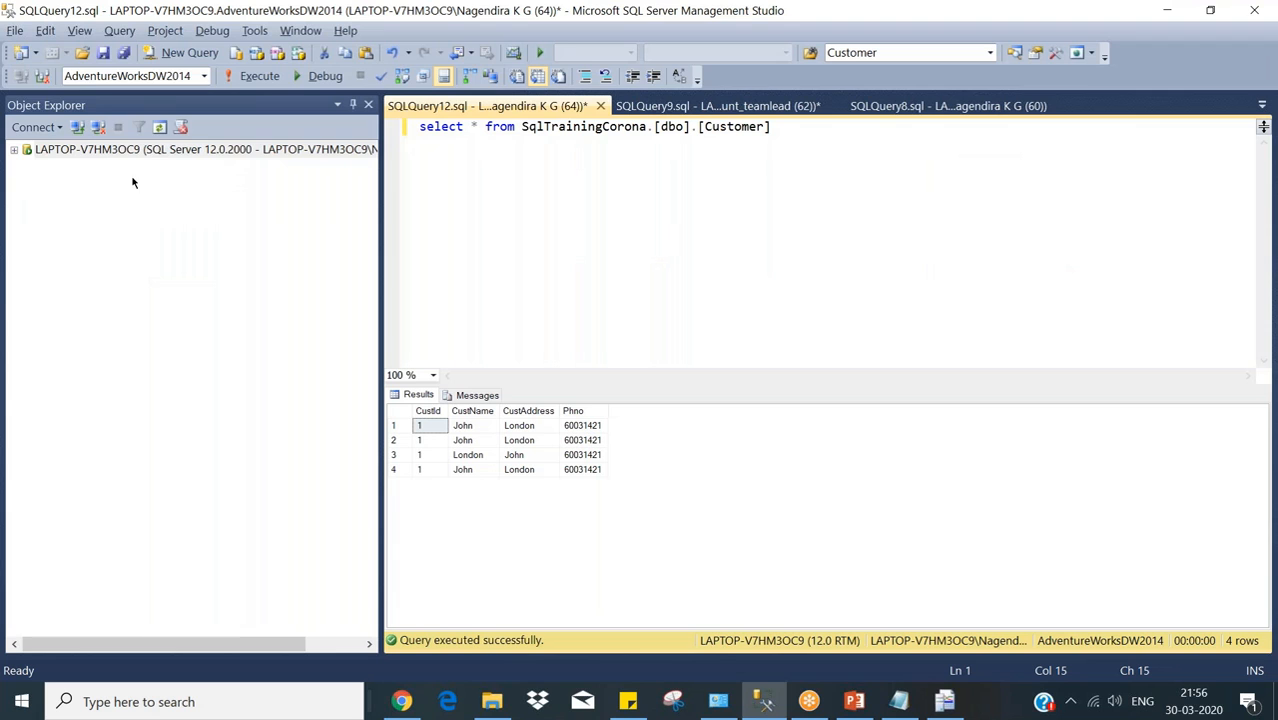
{"action": "left_click", "coordinate": [36, 127]}
{"action": "left_click", "coordinate": [52, 148]}
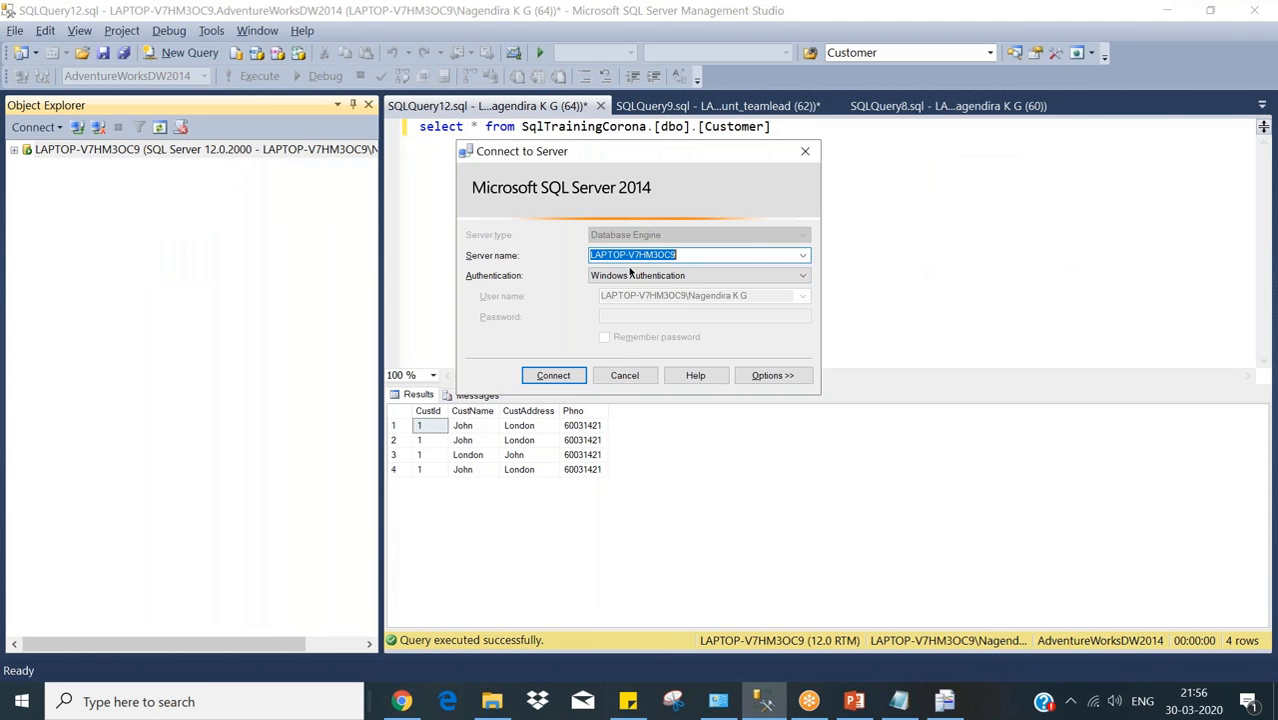
{"action": "left_click", "coordinate": [556, 375]}
{"action": "key", "text": "alt+Tab"}
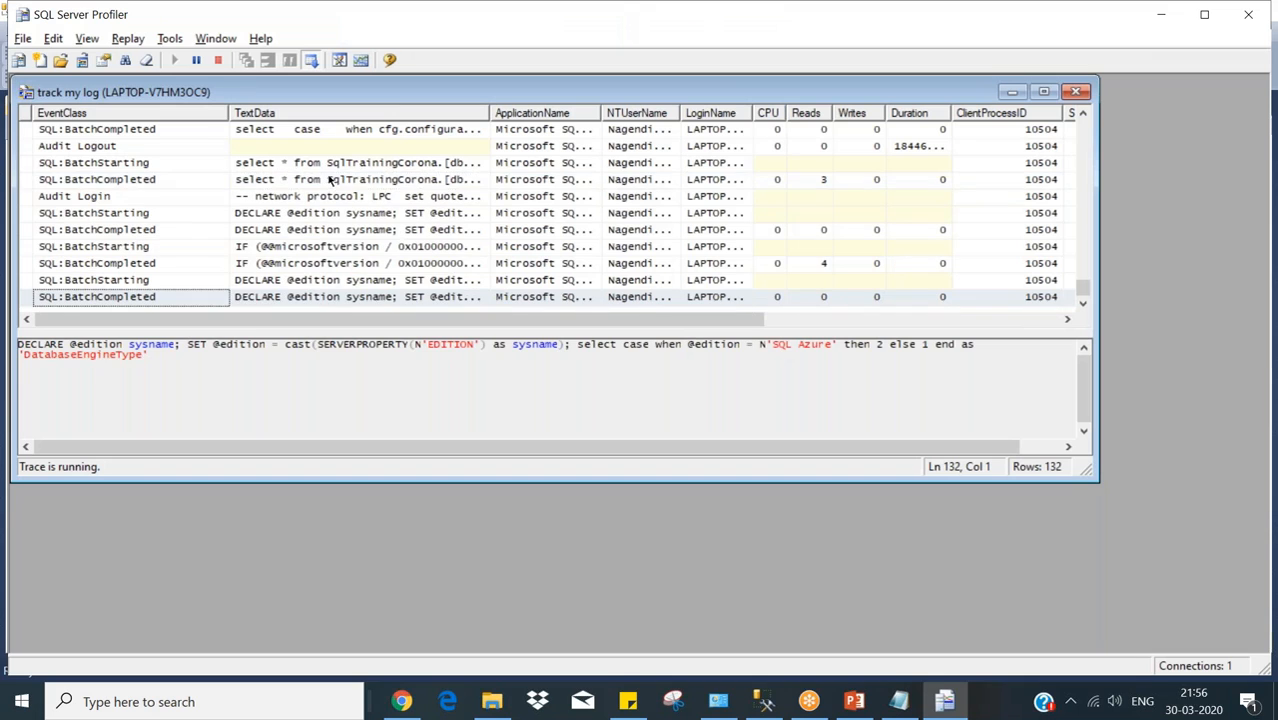
{"action": "left_click", "coordinate": [327, 180]}
{"action": "left_click", "coordinate": [321, 198]}
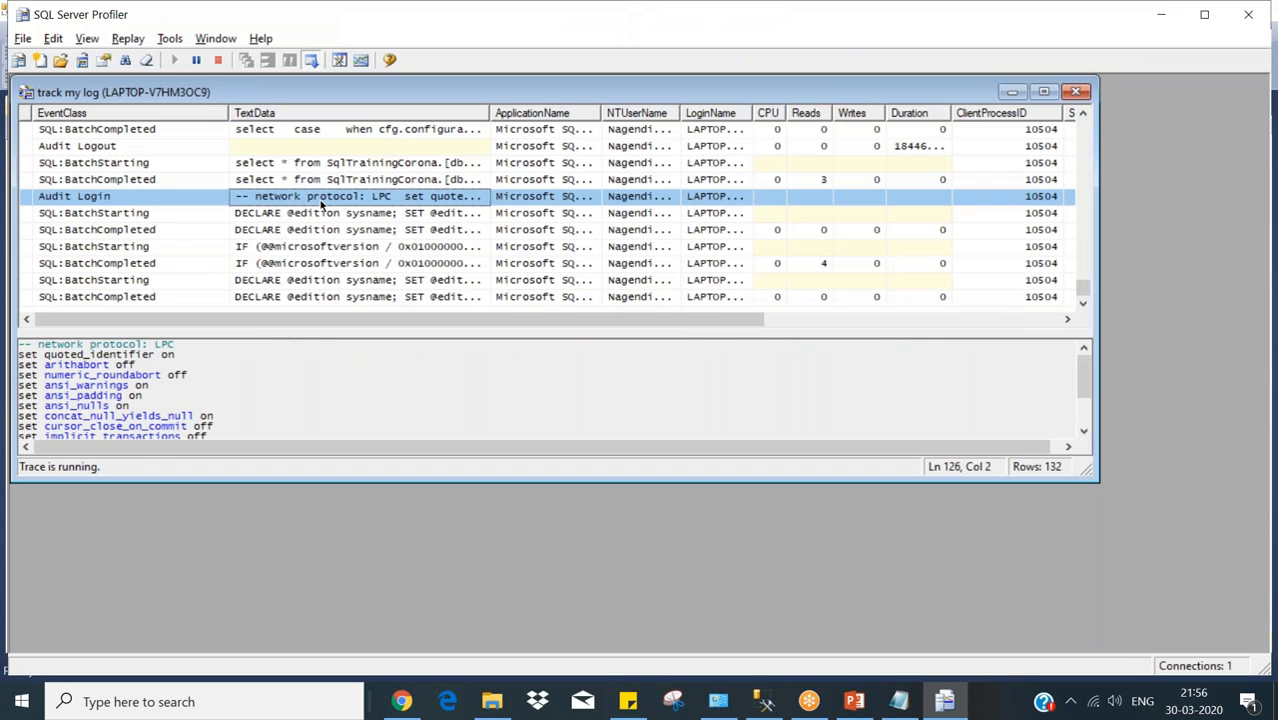
{"action": "left_click", "coordinate": [321, 213]}
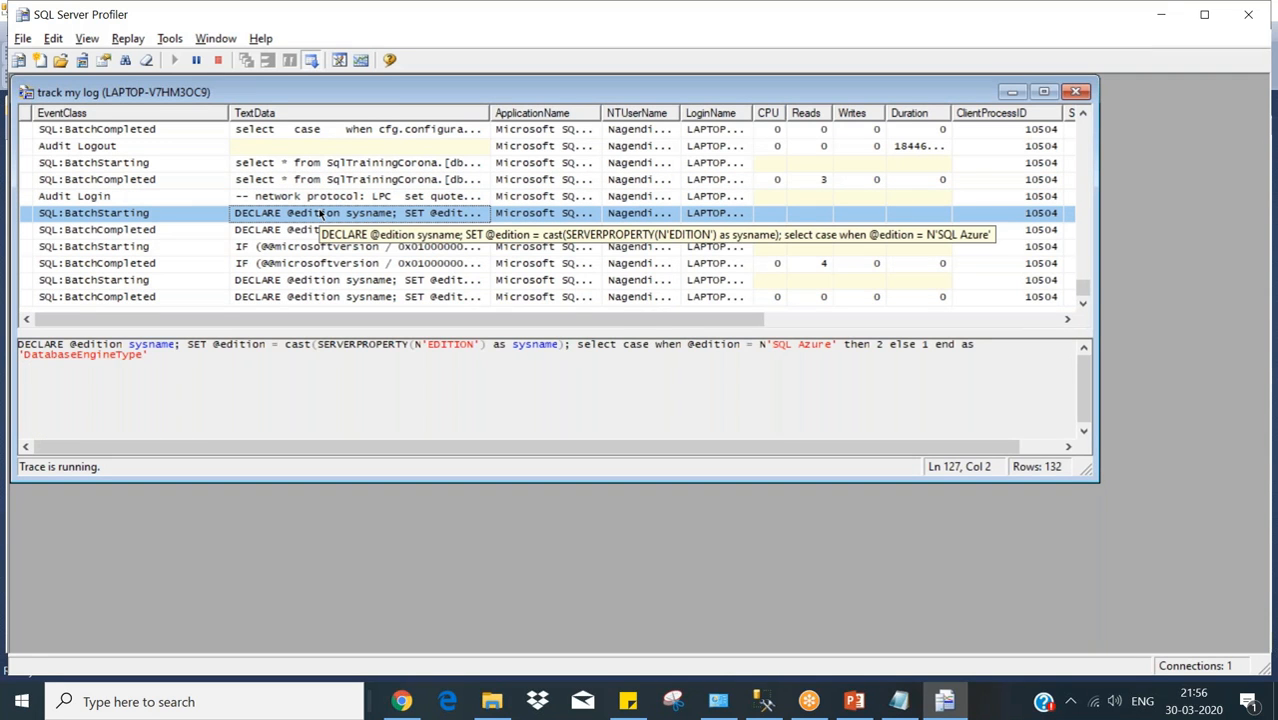
{"action": "key", "text": "Down"}
{"action": "key", "text": "Down"}
{"action": "key", "text": "Down"}
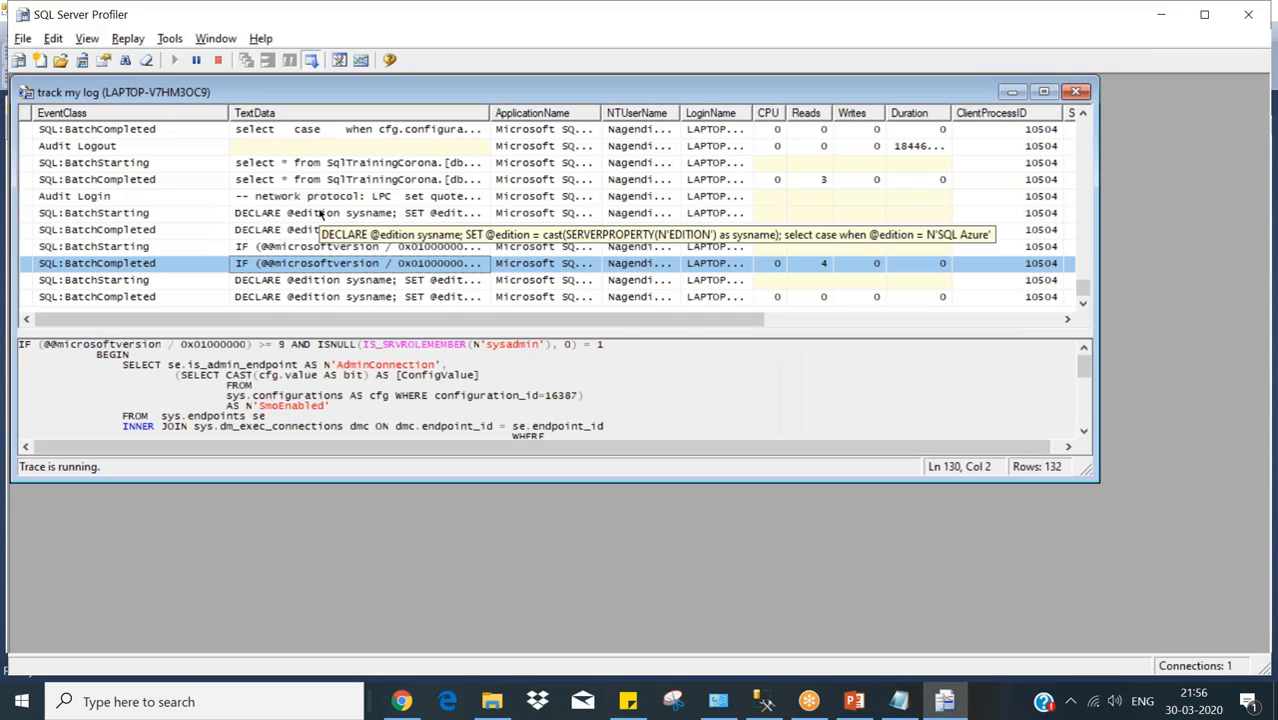
{"action": "key", "text": "Down"}
{"action": "key", "text": "Down"}
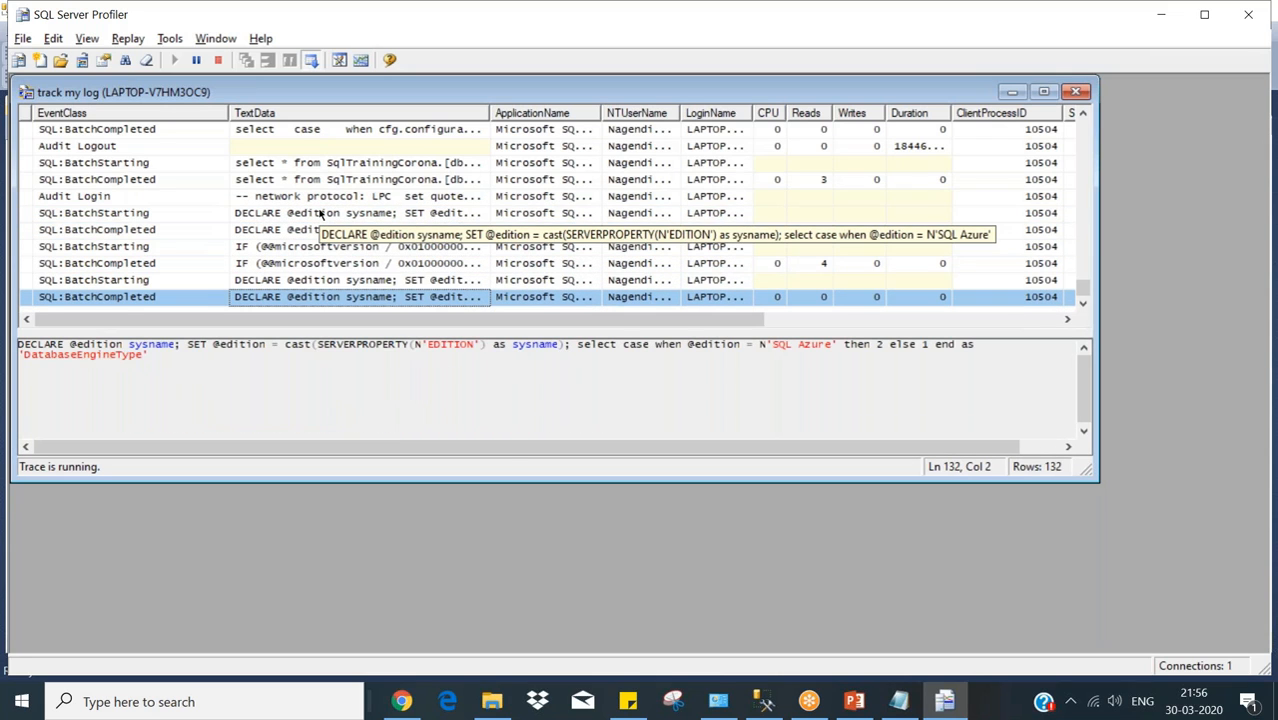
{"action": "key", "text": "Up"}
{"action": "key", "text": "Up"}
{"action": "key", "text": "Up"}
{"action": "key", "text": "Up"}
{"action": "key", "text": "Up"}
{"action": "key", "text": "Up"}
{"action": "key", "text": "Up"}
{"action": "key", "text": "Up"}
{"action": "key", "text": "Down"}
{"action": "key", "text": "Down"}
{"action": "key", "text": "Down"}
{"action": "key", "text": "Down"}
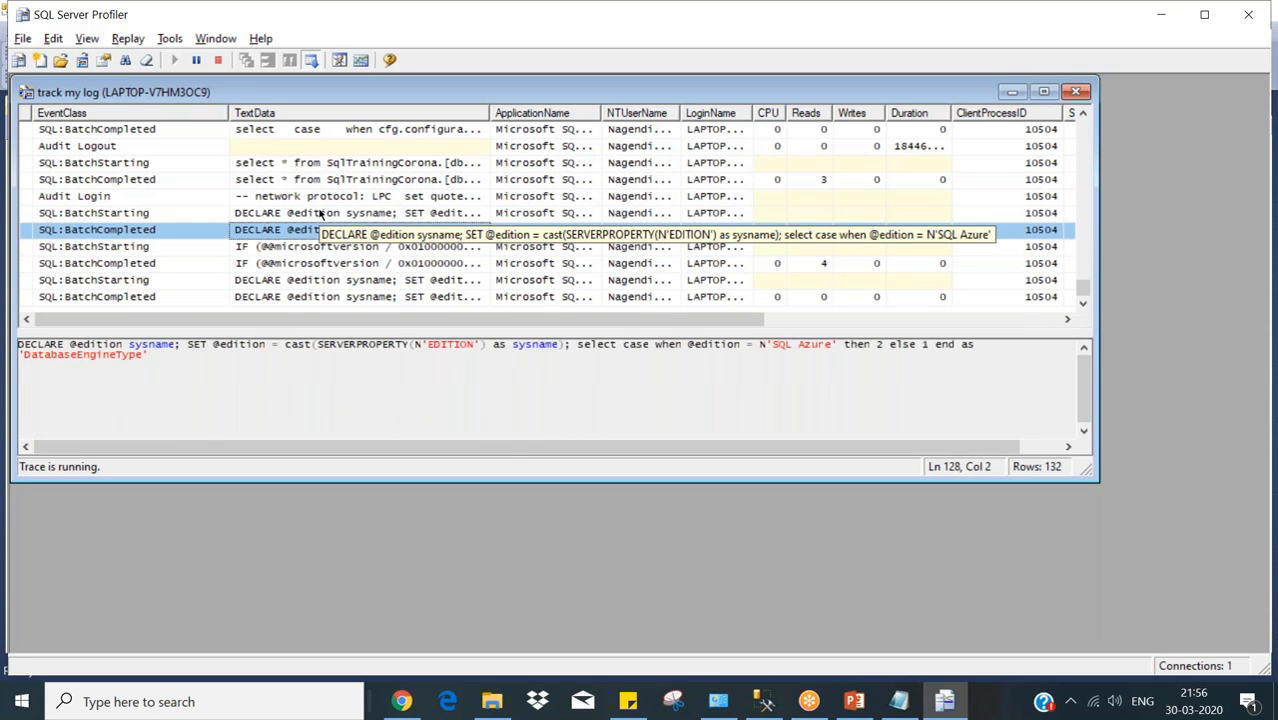
{"action": "key", "text": "Down"}
{"action": "key", "text": "Down"}
{"action": "key", "text": "Down"}
Widen the LoginName column and review the trace's login, duration, ClientProcessID, SPID, StartTime and EndTime columns.
{"action": "key", "text": "alt+Tab"}
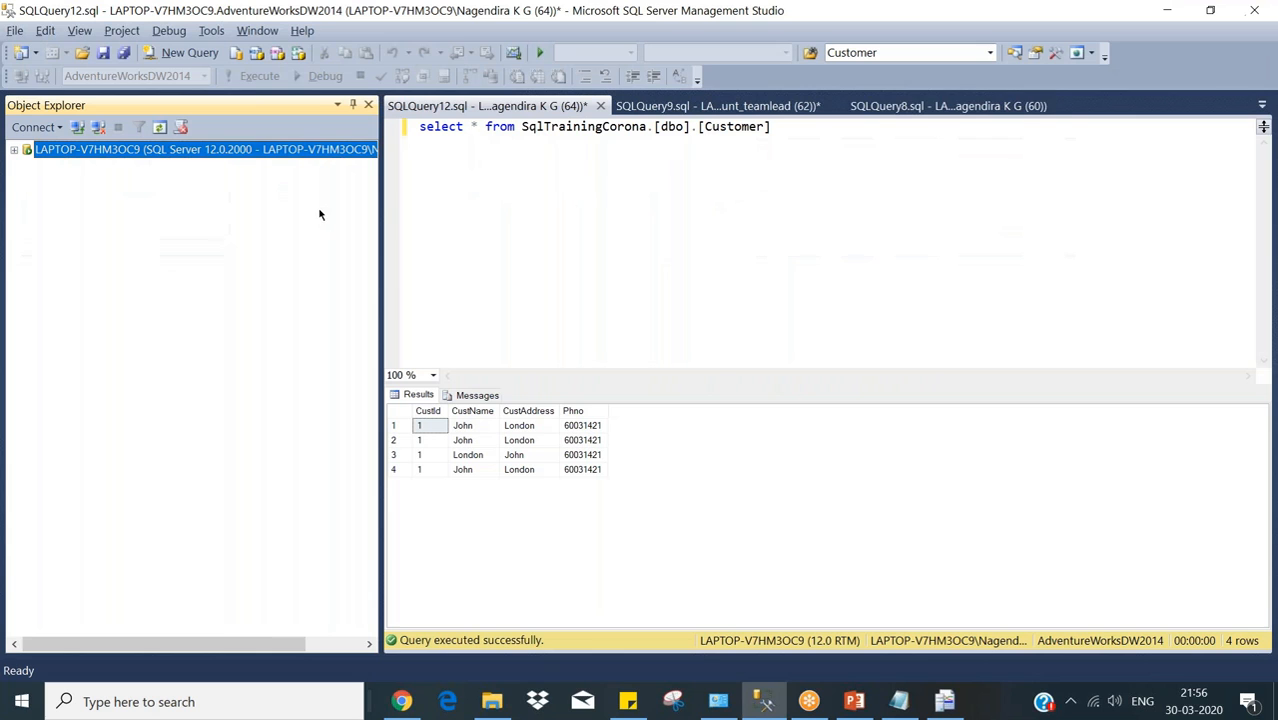
{"action": "key", "text": "alt+Tab"}
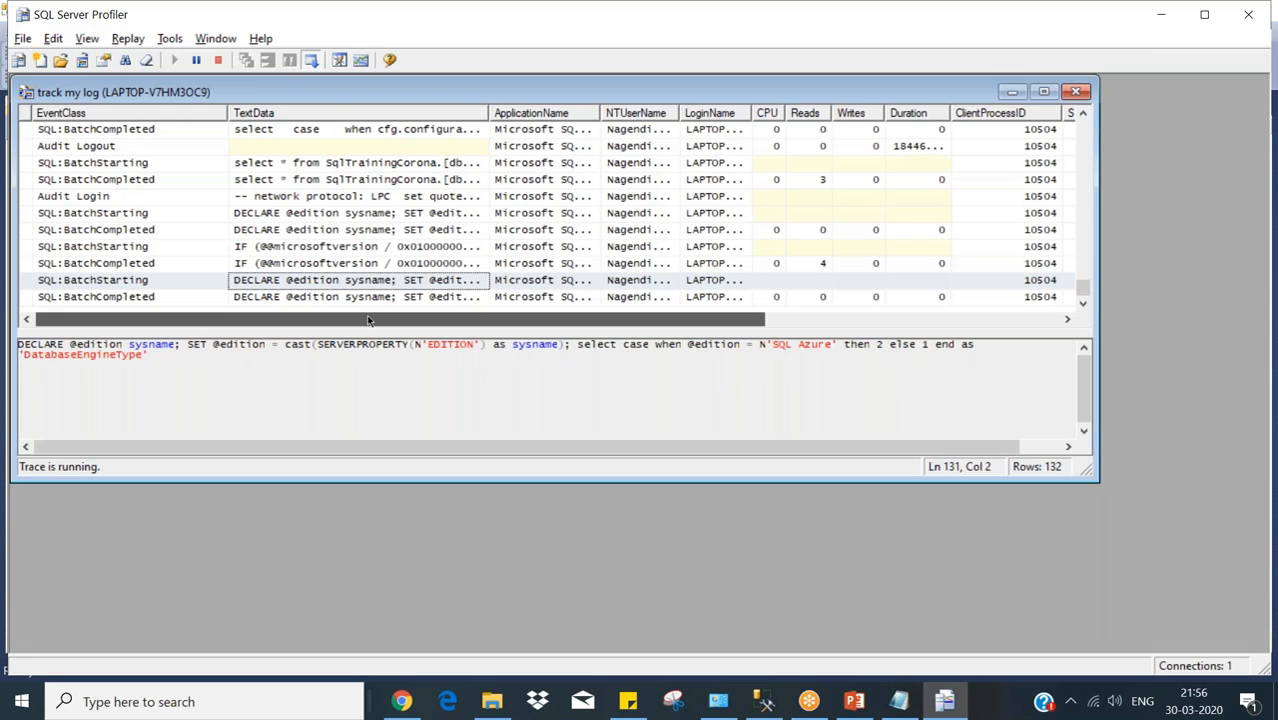
{"action": "left_click_drag", "start_coordinate": [367, 319], "coordinate": [479, 319]}
{"action": "left_click", "coordinate": [487, 280]}
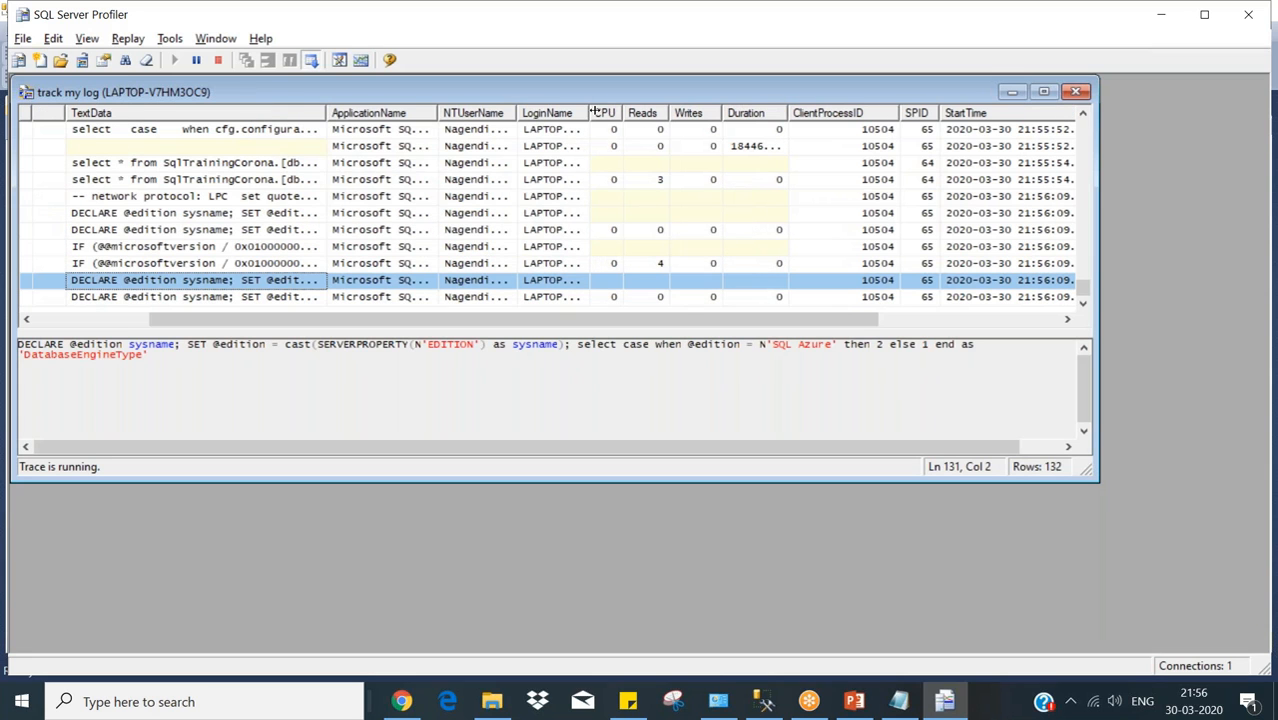
{"action": "left_click_drag", "start_coordinate": [613, 319], "coordinate": [771, 320]}
{"action": "key", "text": "alt+Tab"}
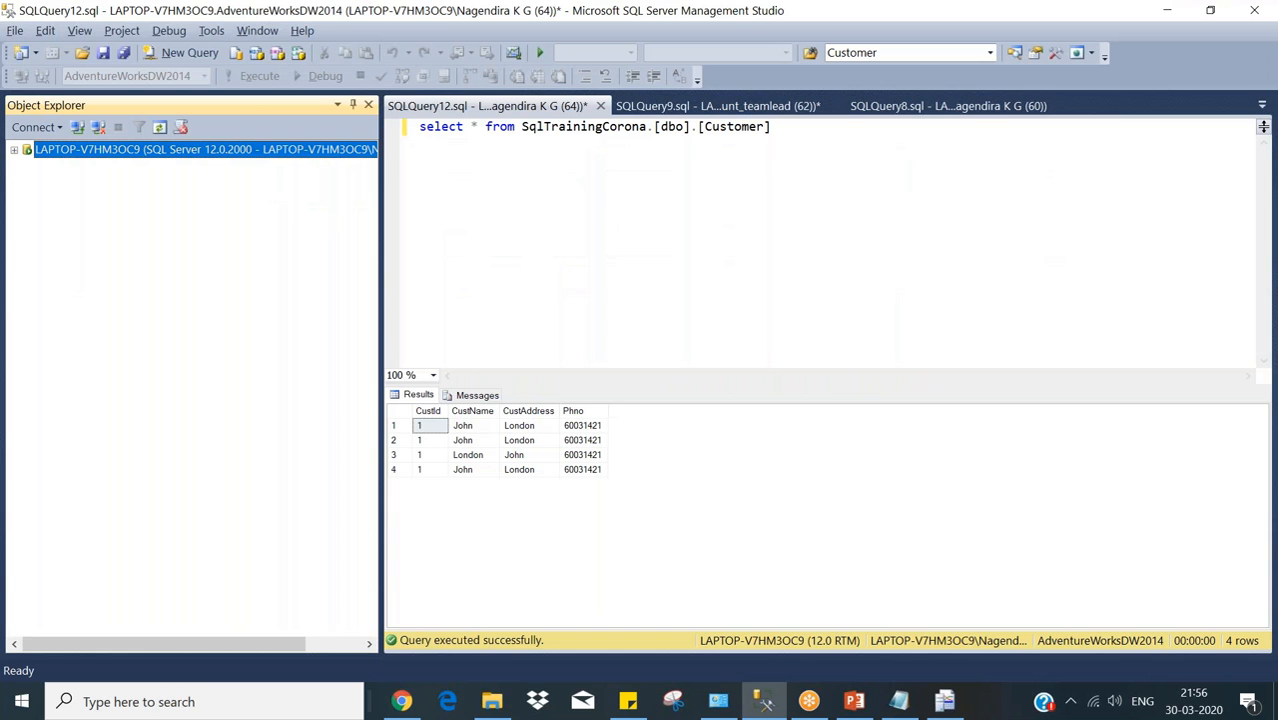
{"action": "key", "text": "alt+Tab"}
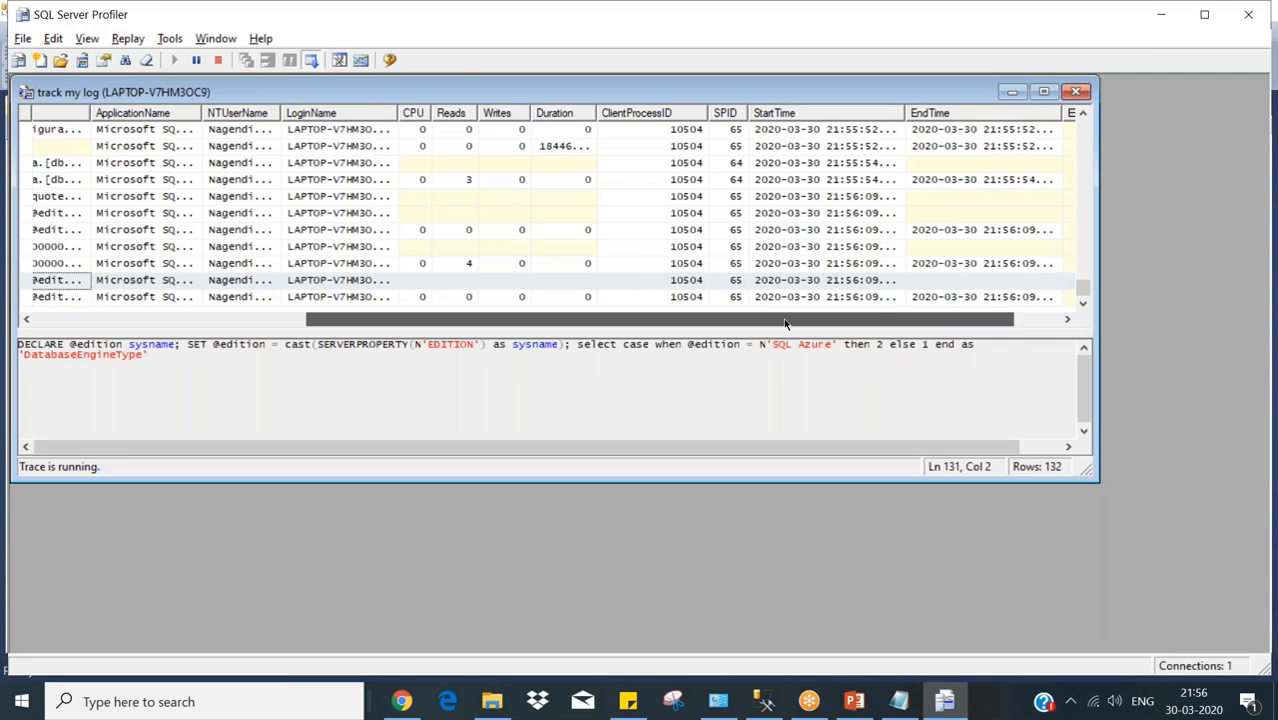
{"action": "left_click_drag", "start_coordinate": [728, 318], "coordinate": [880, 323]}
{"action": "left_click_drag", "start_coordinate": [800, 320], "coordinate": [536, 320]}
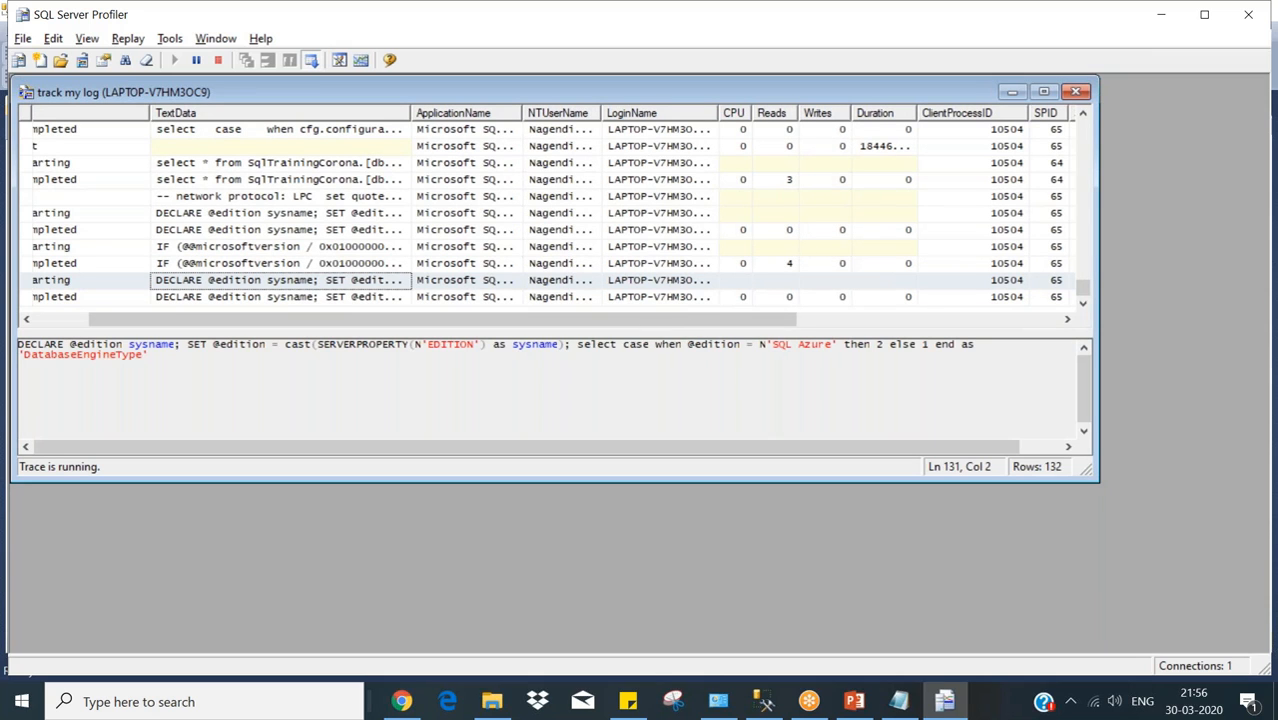
{"action": "mouse_move", "coordinate": [667, 322]}
{"action": "left_mouse_down"}
{"action": "mouse_move", "coordinate": [955, 314]}
{"action": "mouse_move", "coordinate": [414, 347]}
{"action": "left_mouse_up"}
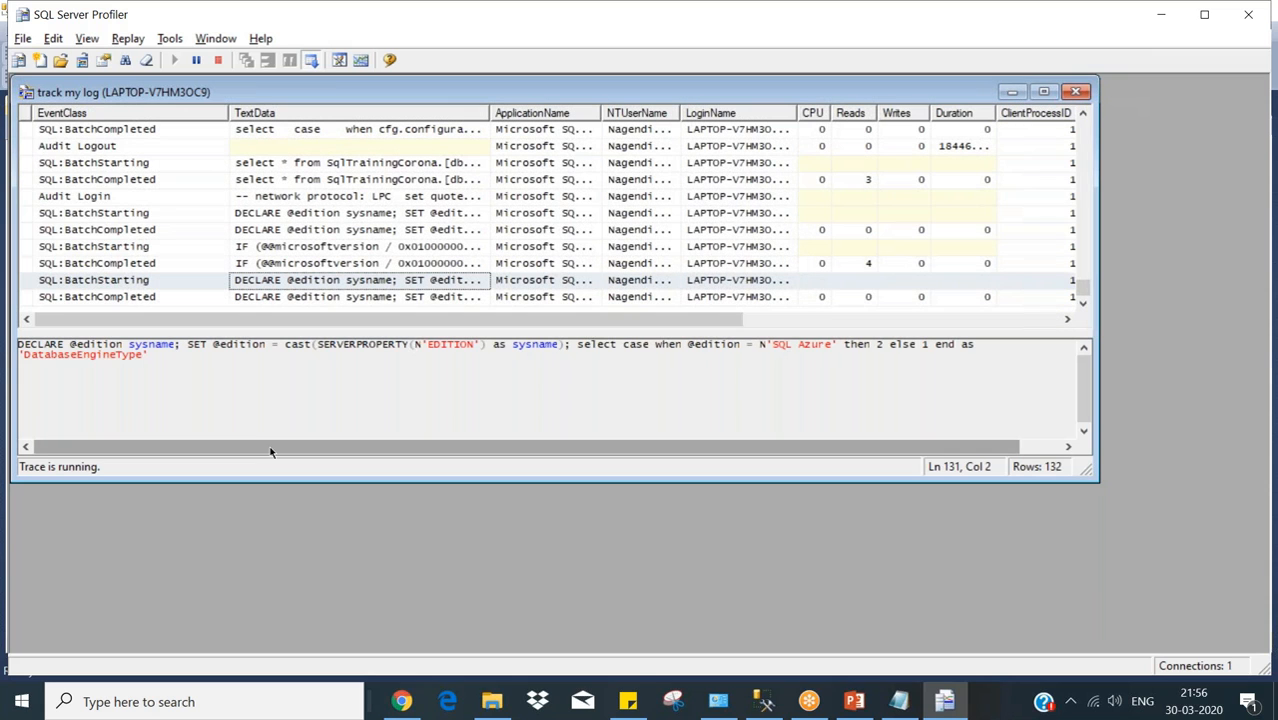
{"action": "left_click_drag", "start_coordinate": [270, 452], "coordinate": [312, 452]}
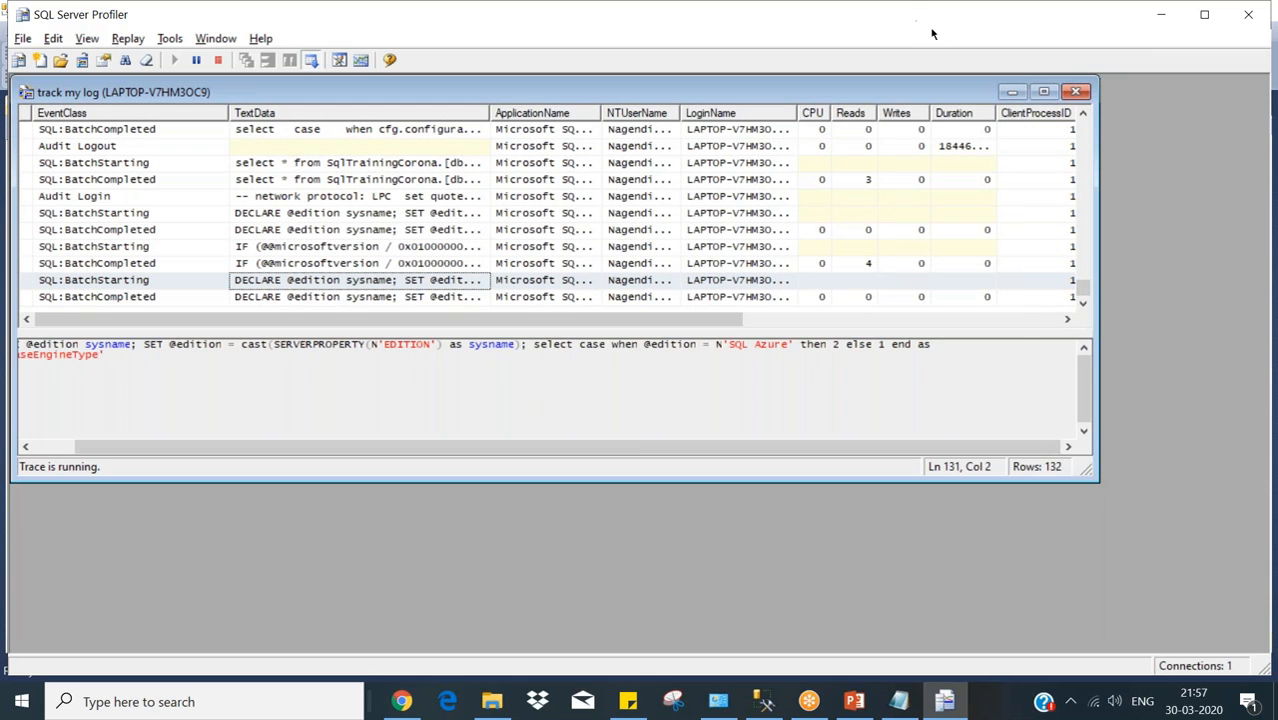
{"action": "left_click", "coordinate": [943, 34]}
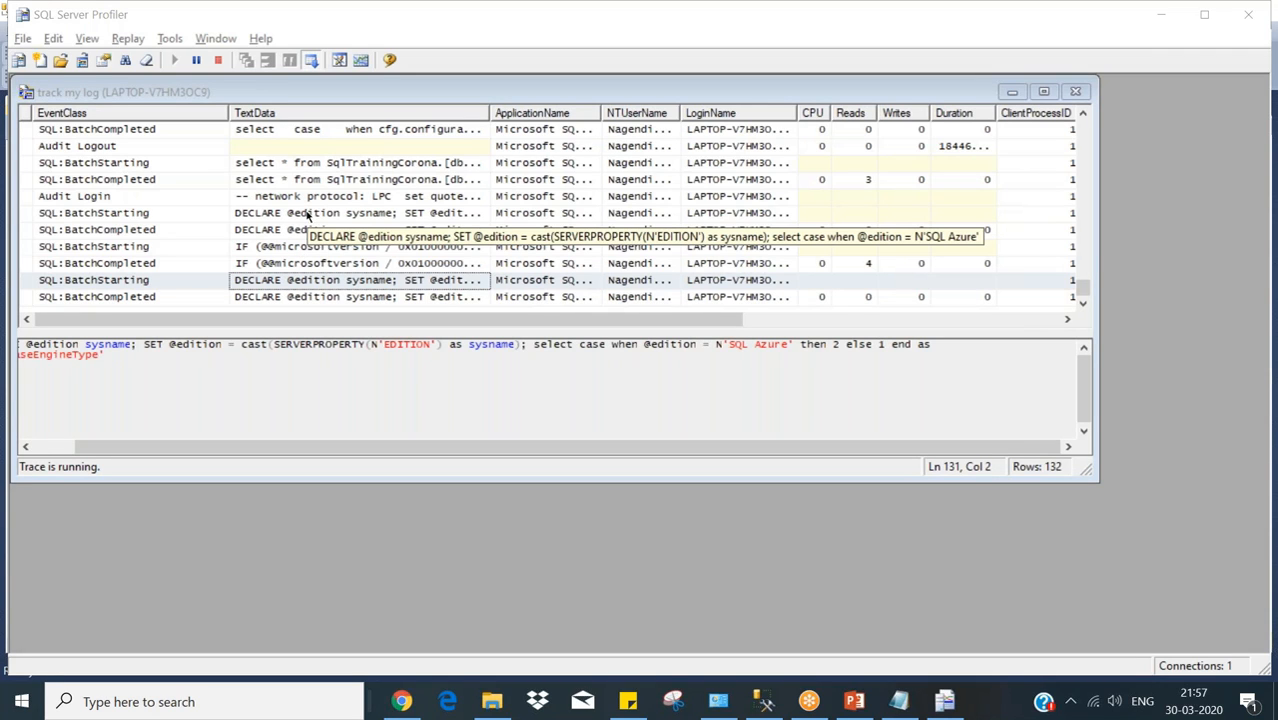
{"action": "left_click", "coordinate": [763, 701]}
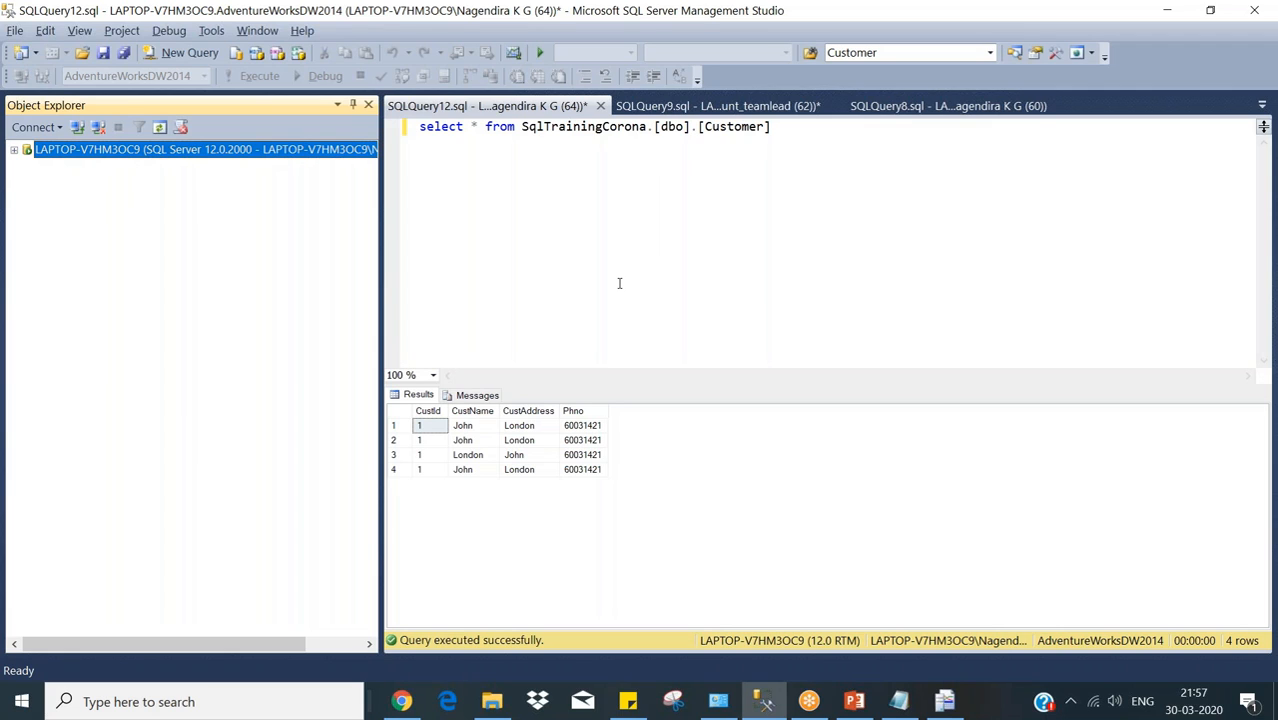
{"action": "key", "text": "alt+Tab"}
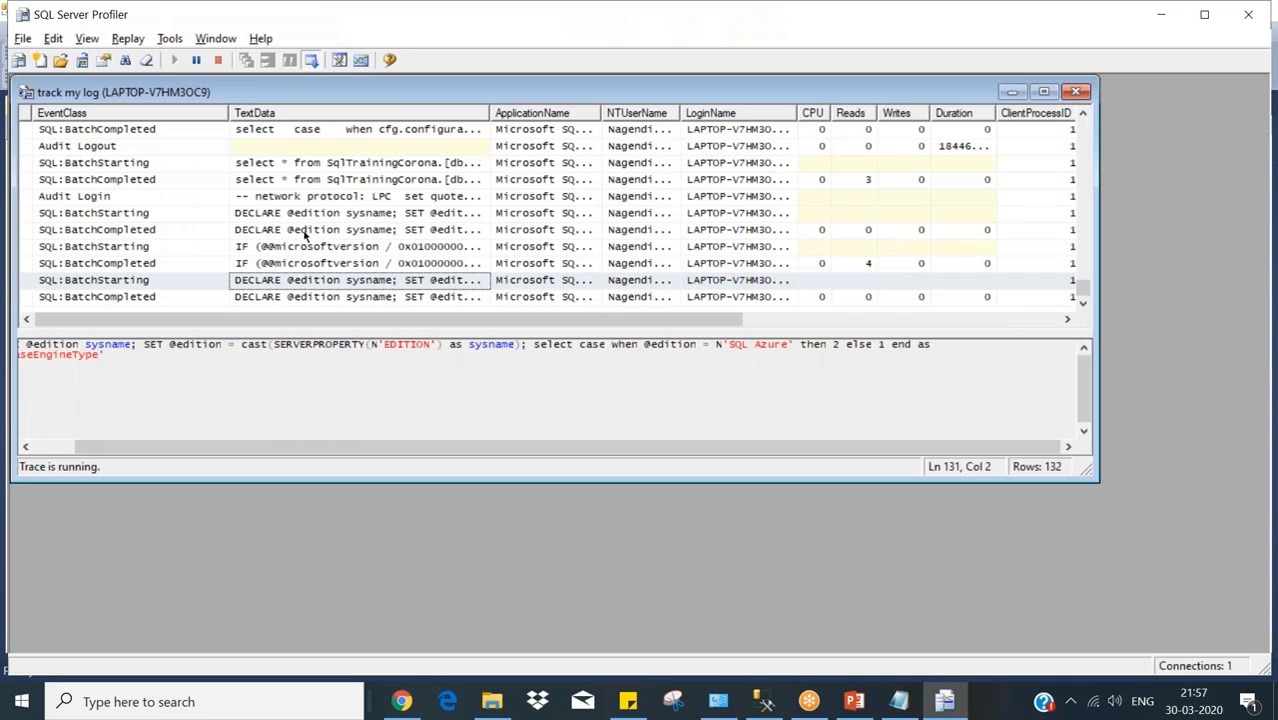
{"action": "left_click", "coordinate": [284, 298]}
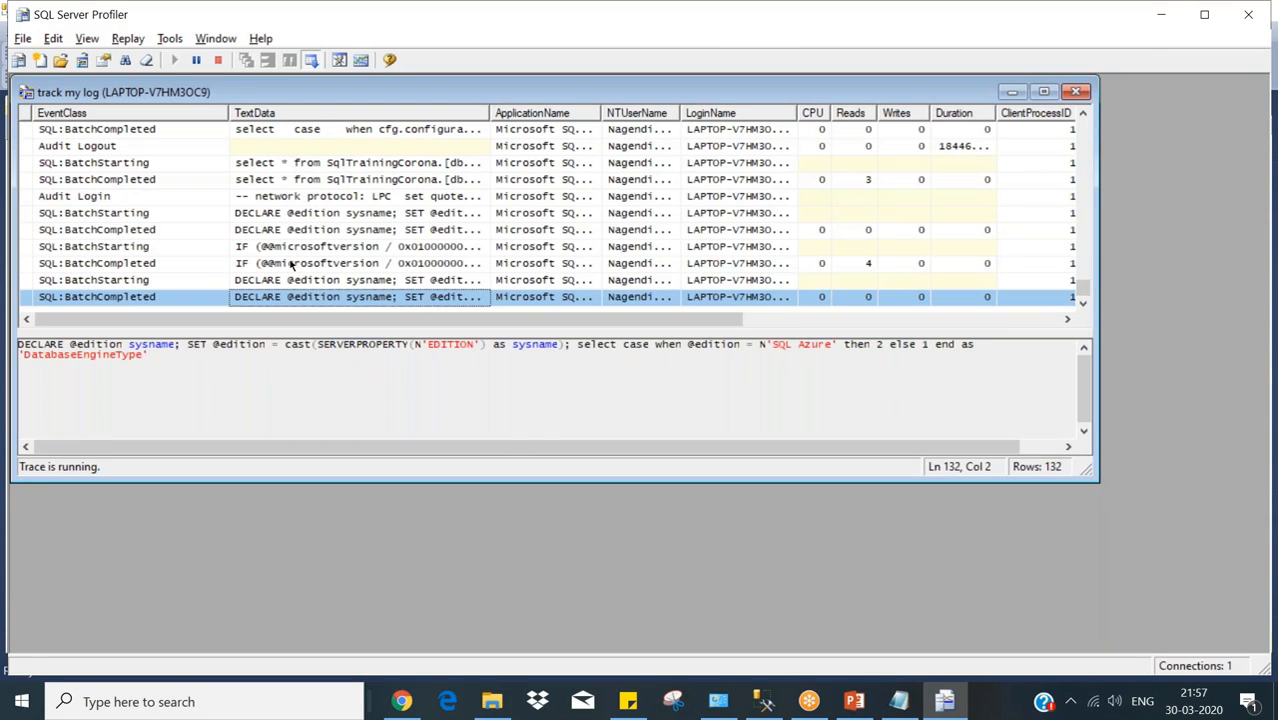
{"action": "left_click", "coordinate": [291, 264]}
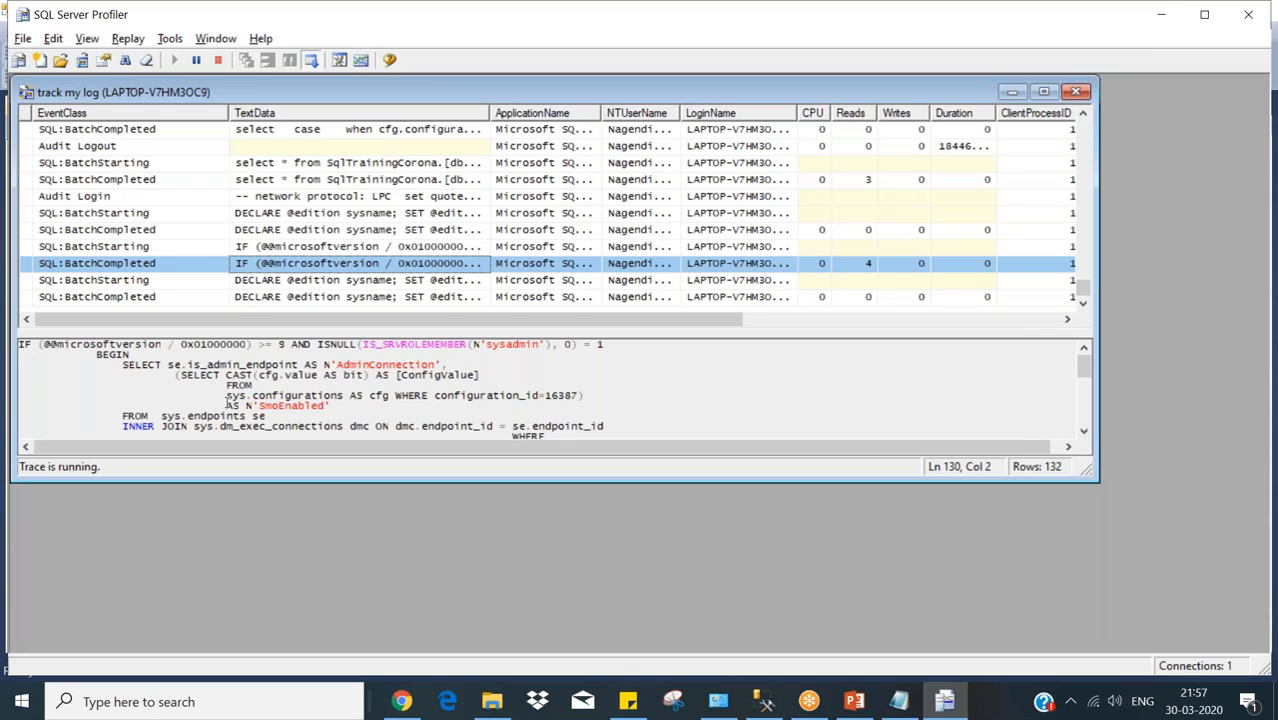
{"action": "left_click_drag", "start_coordinate": [227, 403], "coordinate": [320, 406]}
{"action": "left_click", "coordinate": [351, 406]}
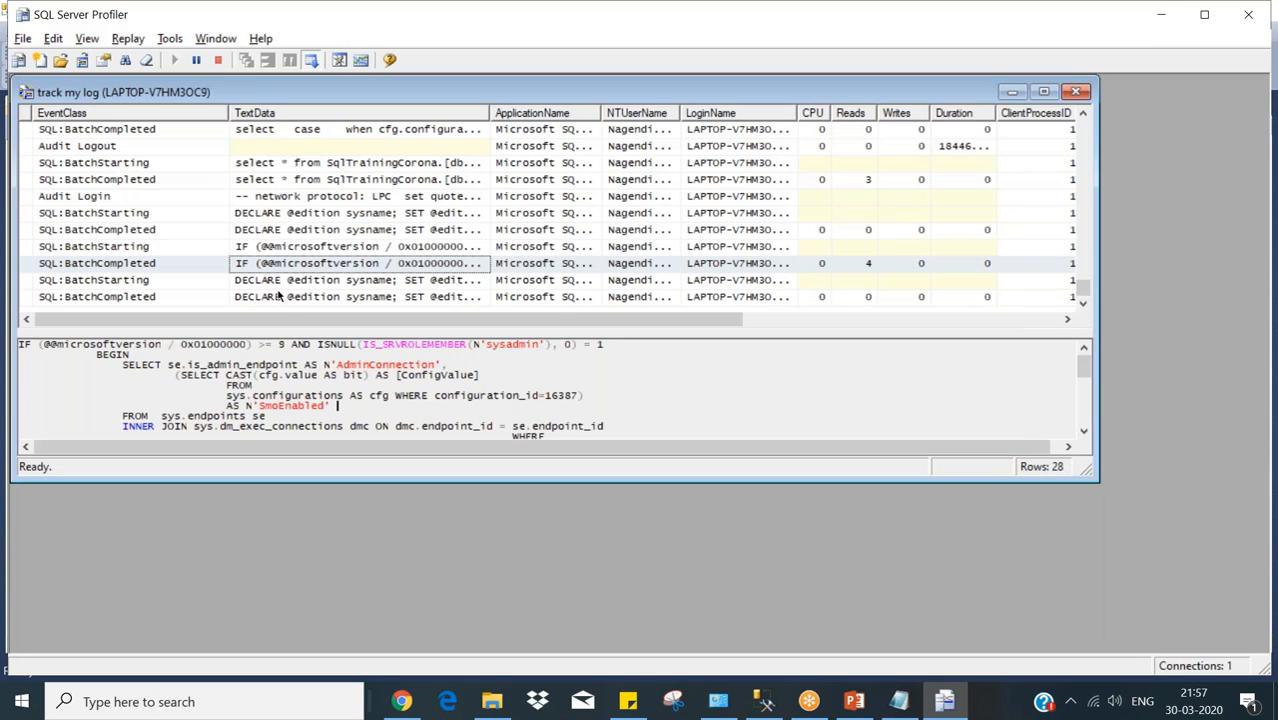
{"action": "left_click_drag", "start_coordinate": [227, 395], "coordinate": [348, 395]}
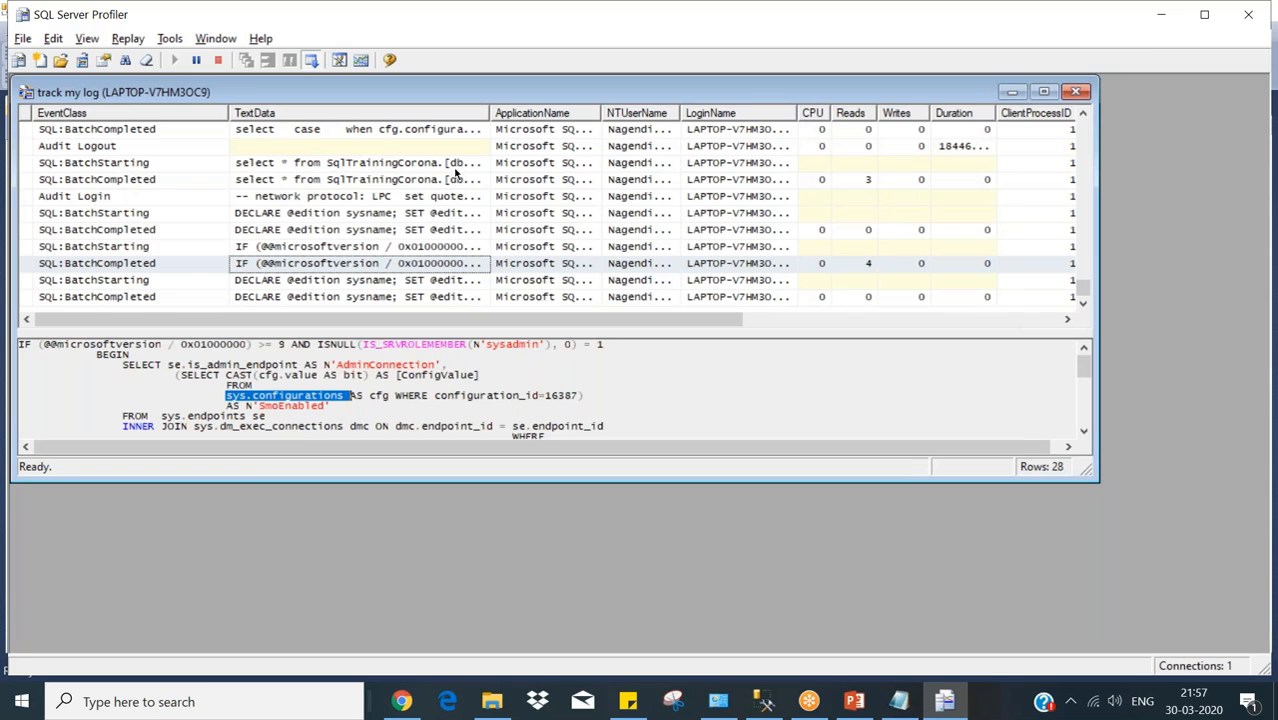
{"action": "left_click", "coordinate": [425, 235]}
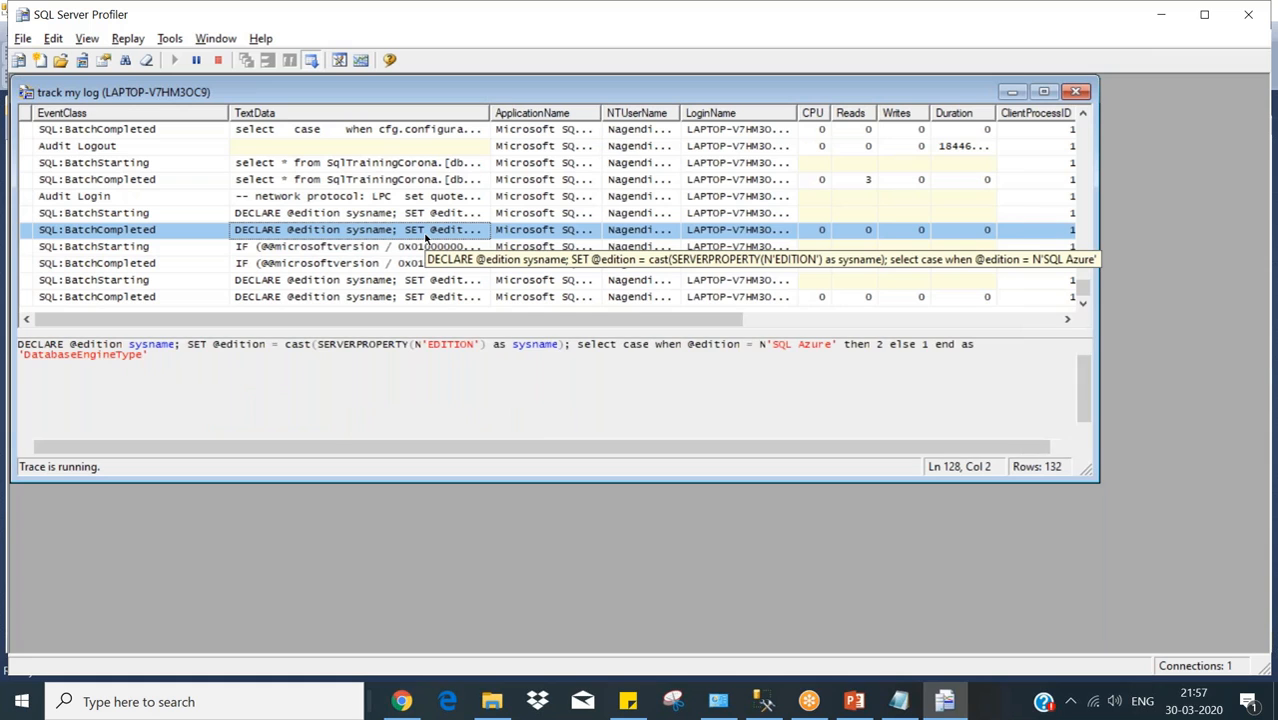
{"action": "key", "text": "Down"}
{"action": "key", "text": "Down"}
{"action": "key", "text": "Down"}
{"action": "key", "text": "Down"}
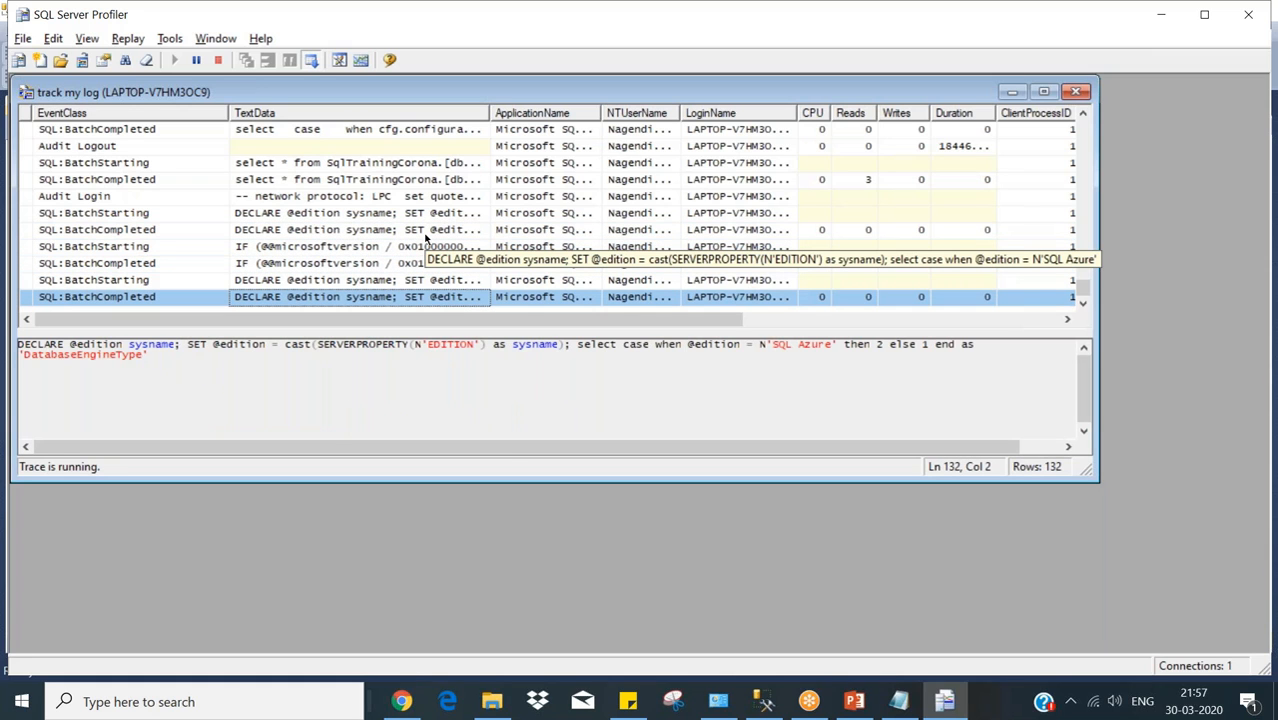
{"action": "key", "text": "Up"}
{"action": "key", "text": "Up"}
{"action": "key", "text": "Up"}
{"action": "key", "text": "Up"}
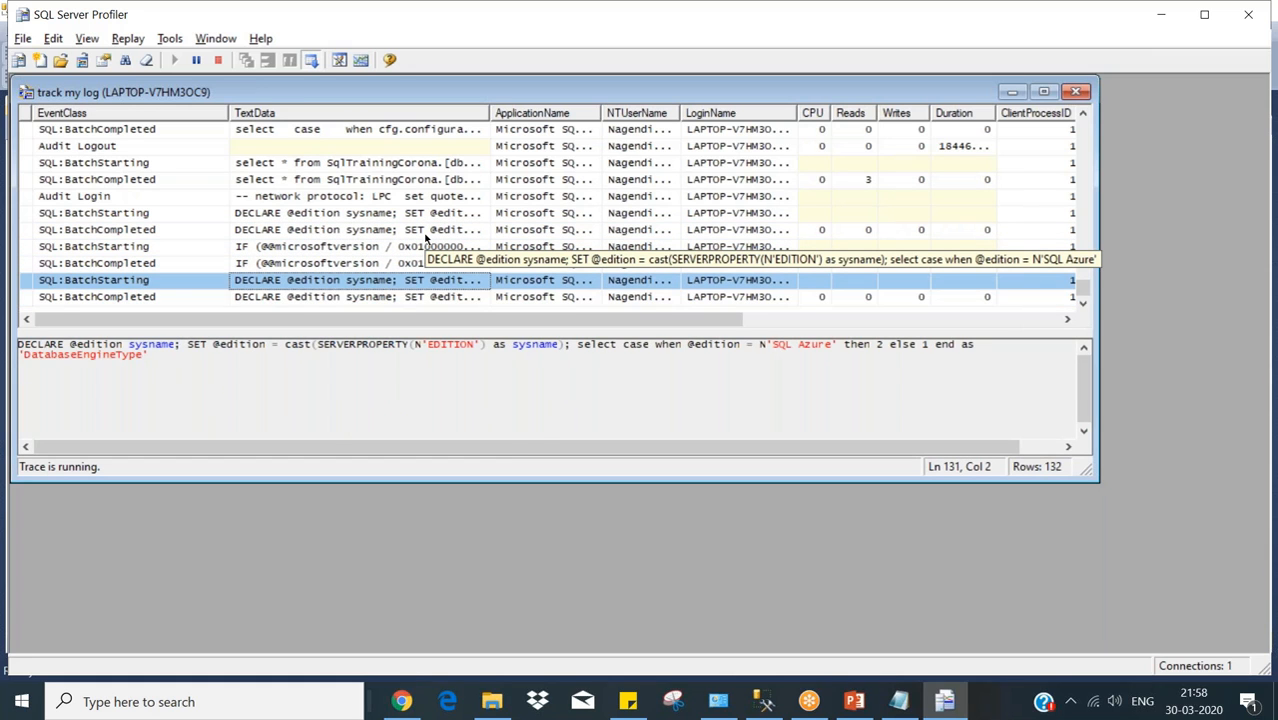
{"action": "key", "text": "Up"}
{"action": "key", "text": "Up"}
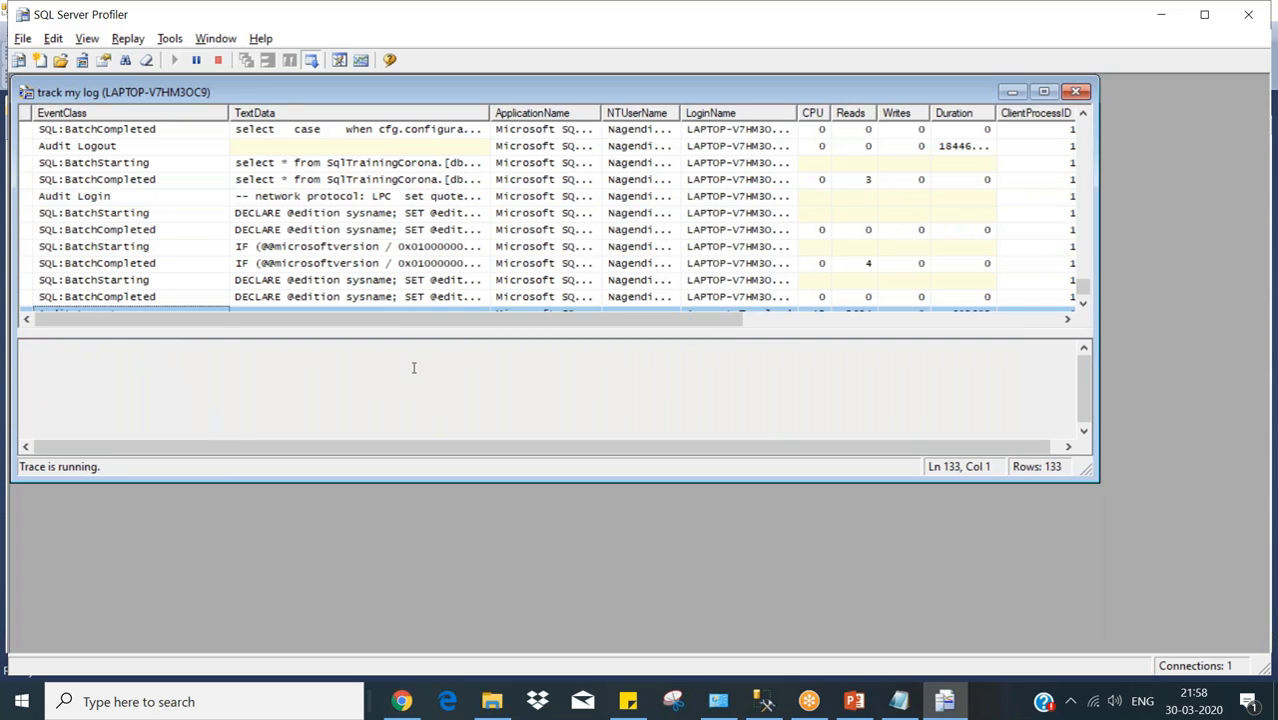
Switch to SQL Server Management Studio, expand the server's Databases node in Object Explorer, and select AdventureWorksDW2014.
{"action": "key", "text": "alt+Tab"}
{"action": "key", "text": "alt+Tab"}
{"action": "key", "text": "alt+Tab"}
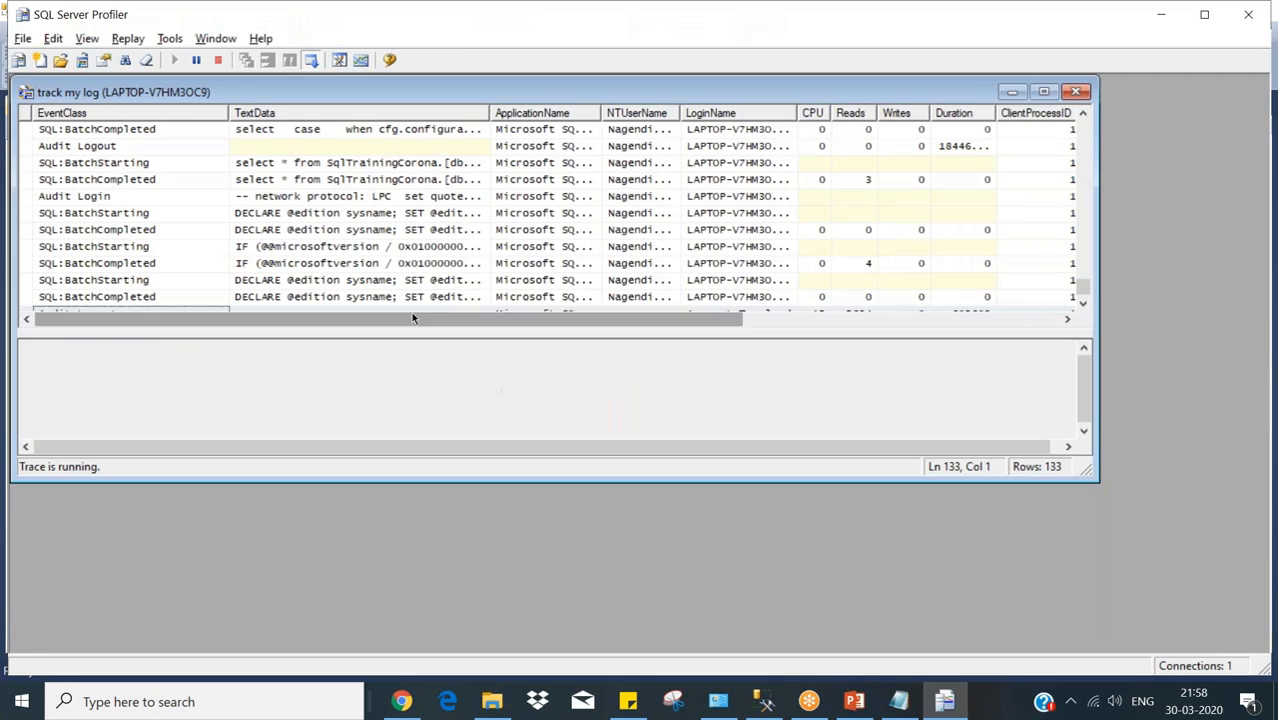
{"action": "key", "text": "alt+Tab"}
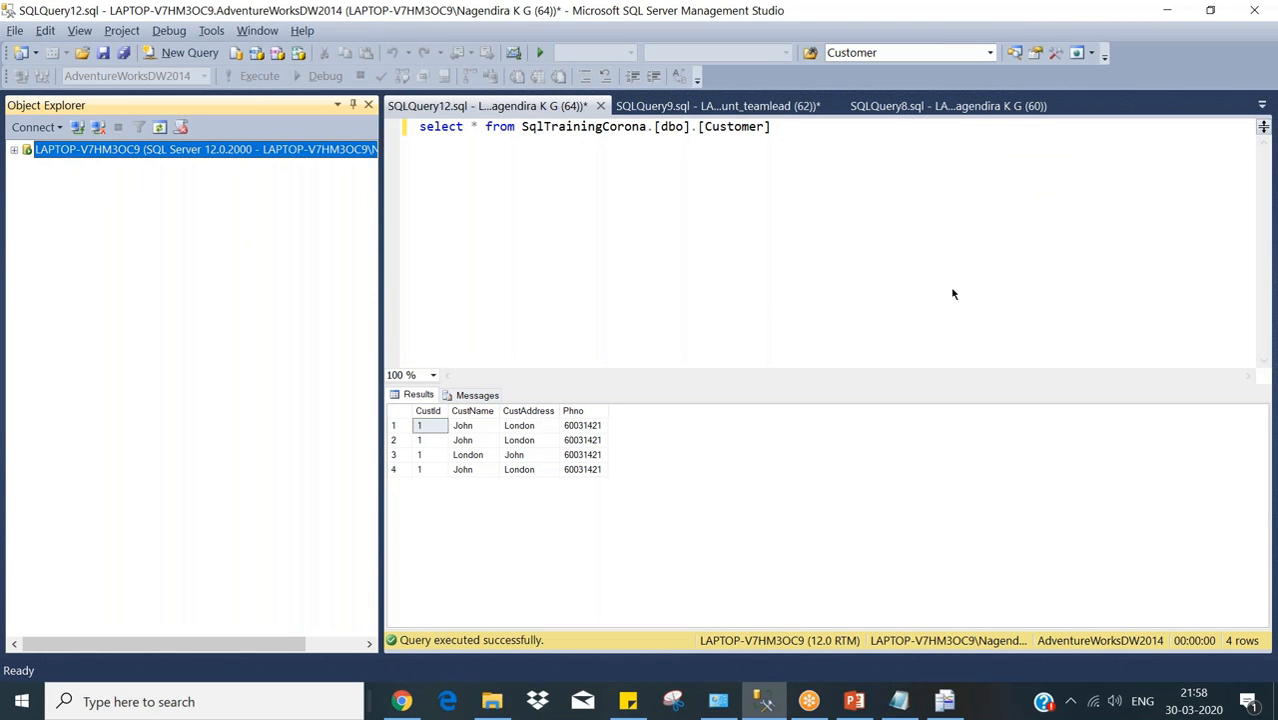
{"action": "key", "text": "alt+Tab"}
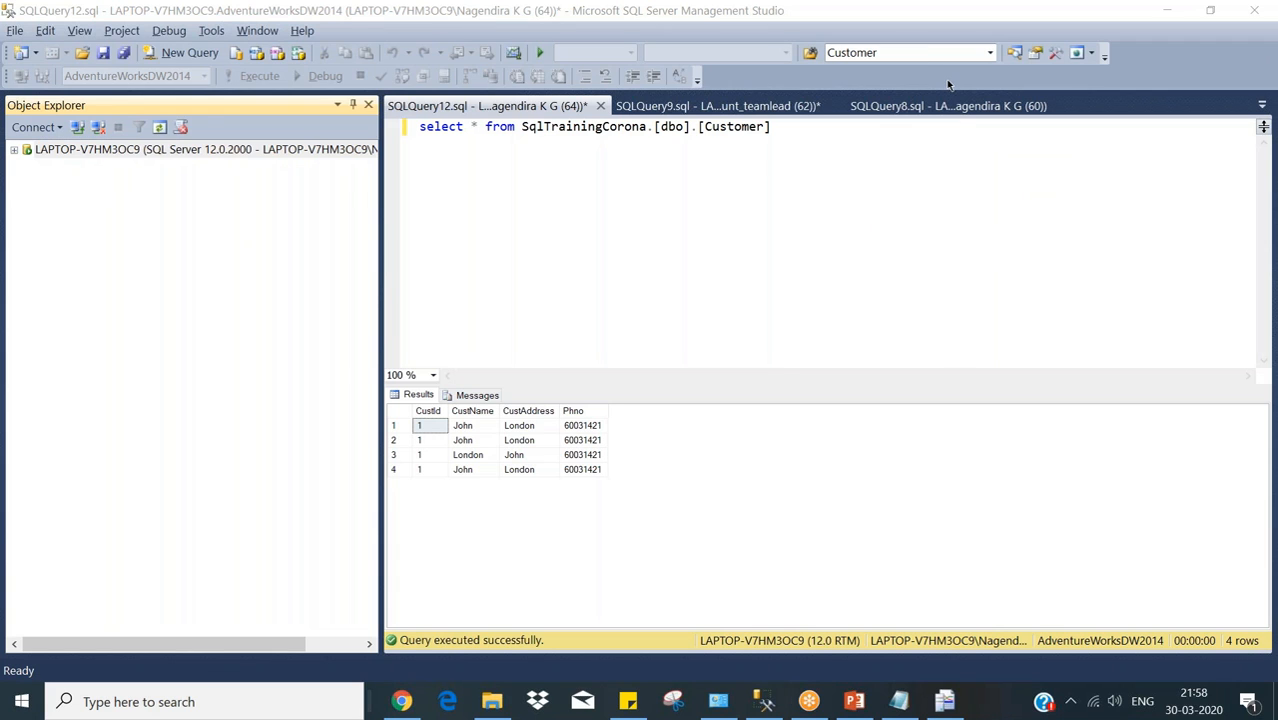
{"action": "left_click", "coordinate": [19, 150]}
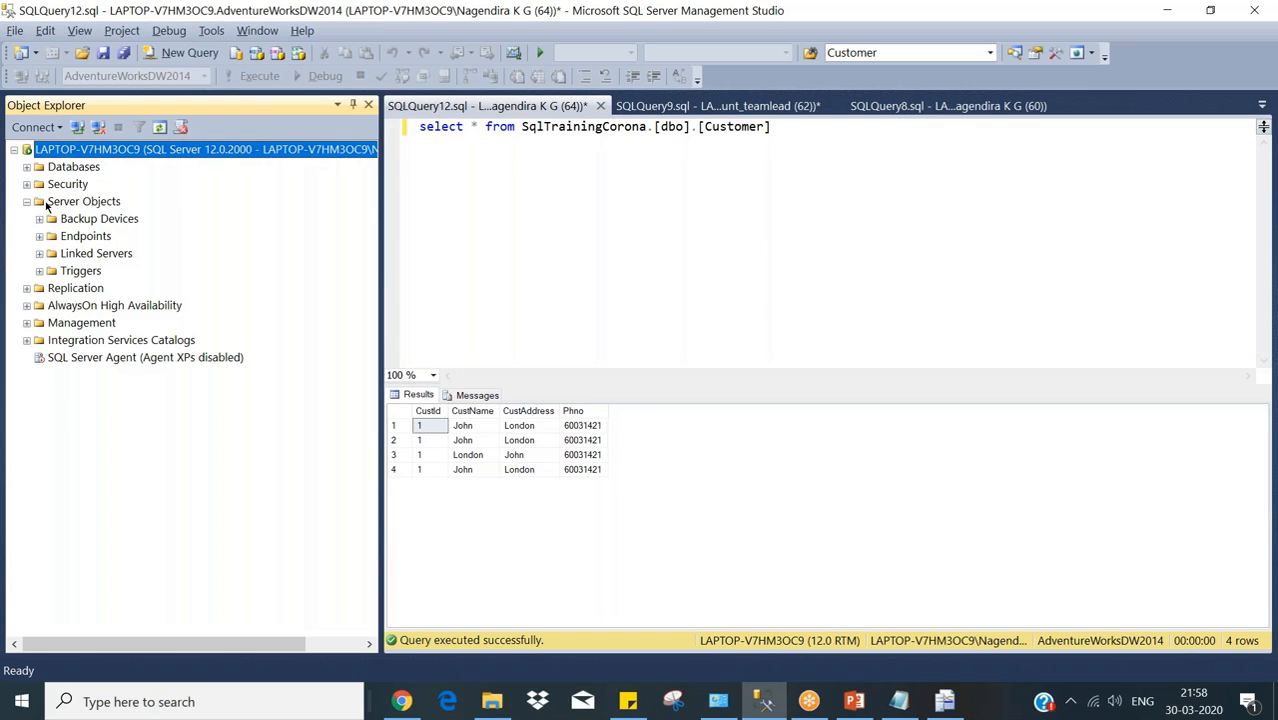
{"action": "left_click", "coordinate": [26, 202]}
{"action": "left_click", "coordinate": [26, 167]}
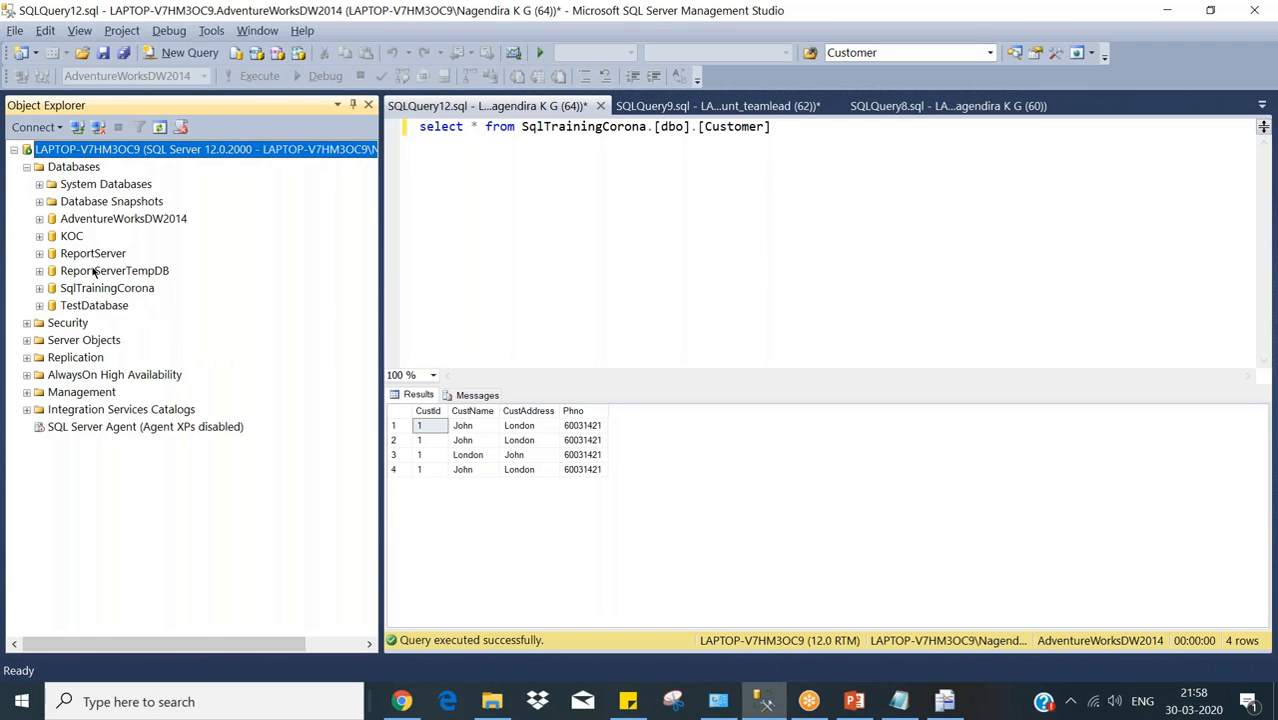
{"action": "left_click", "coordinate": [73, 168]}
{"action": "left_click", "coordinate": [91, 220]}
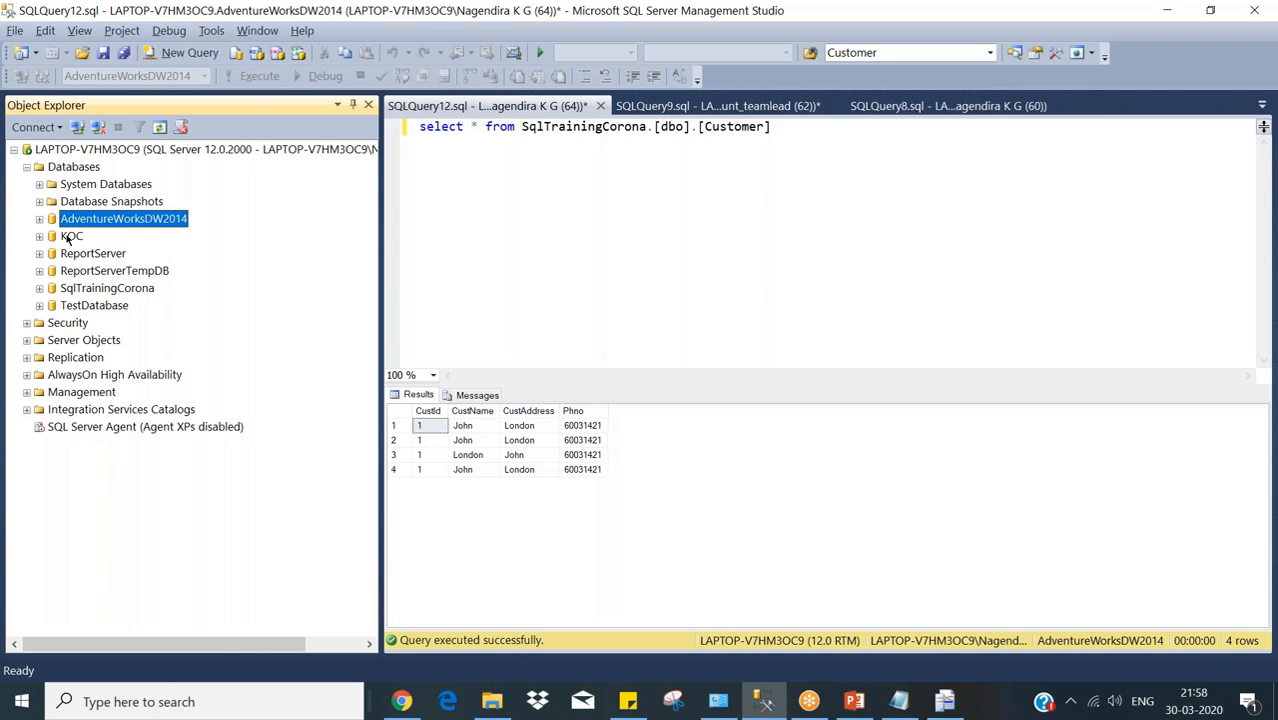
Start a database restore from the Databases node with Device as the source, and begin adding a File backup medium.
{"action": "right_click", "coordinate": [77, 170]}
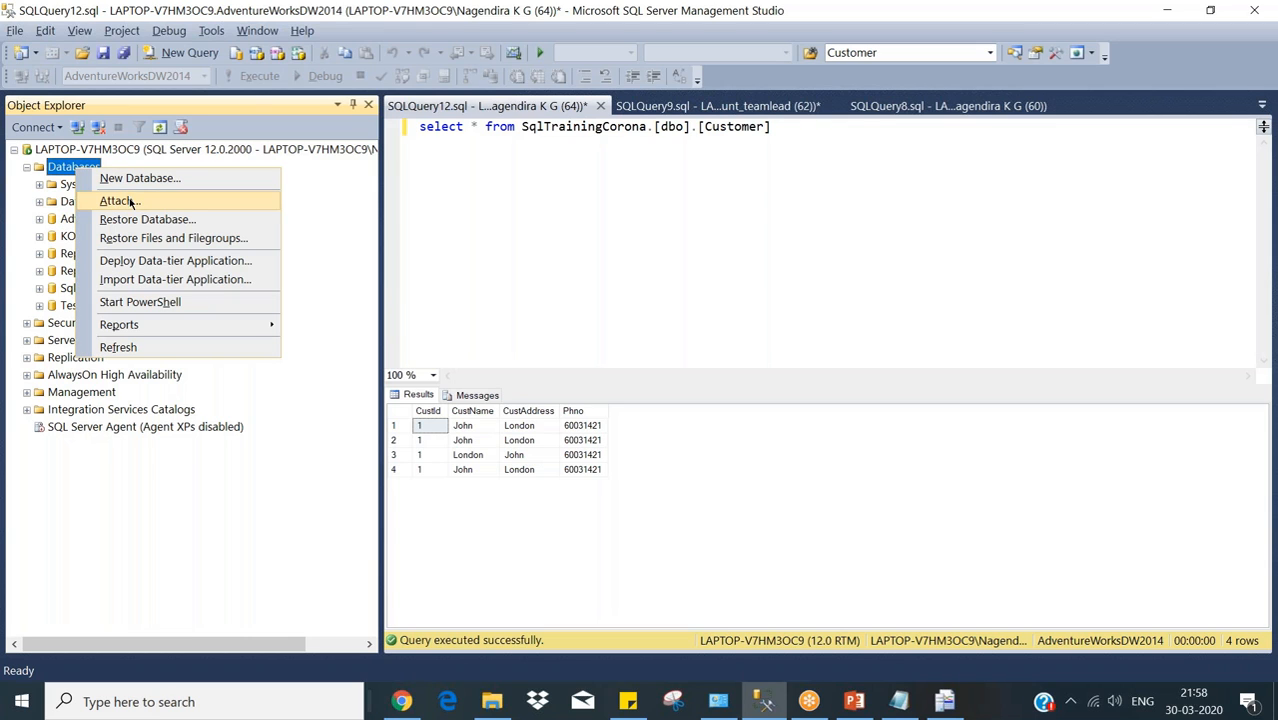
{"action": "left_click", "coordinate": [138, 220]}
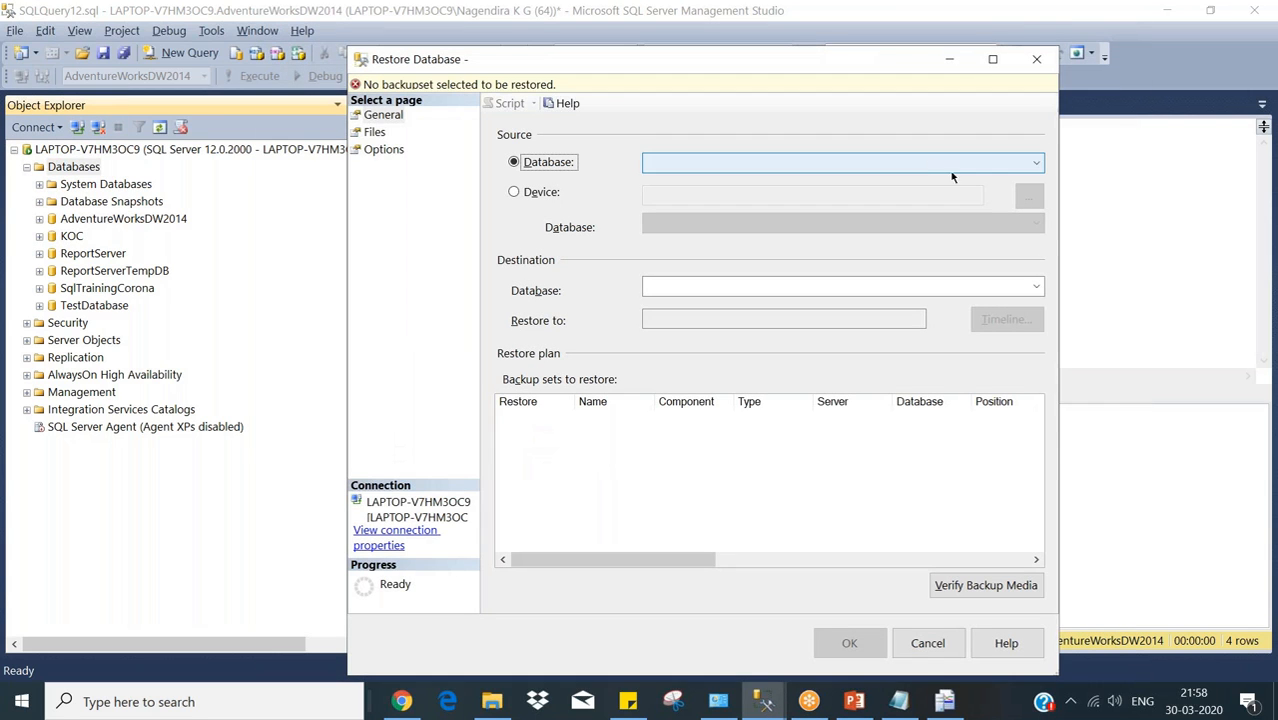
{"action": "left_click", "coordinate": [523, 192]}
{"action": "left_click", "coordinate": [1034, 204]}
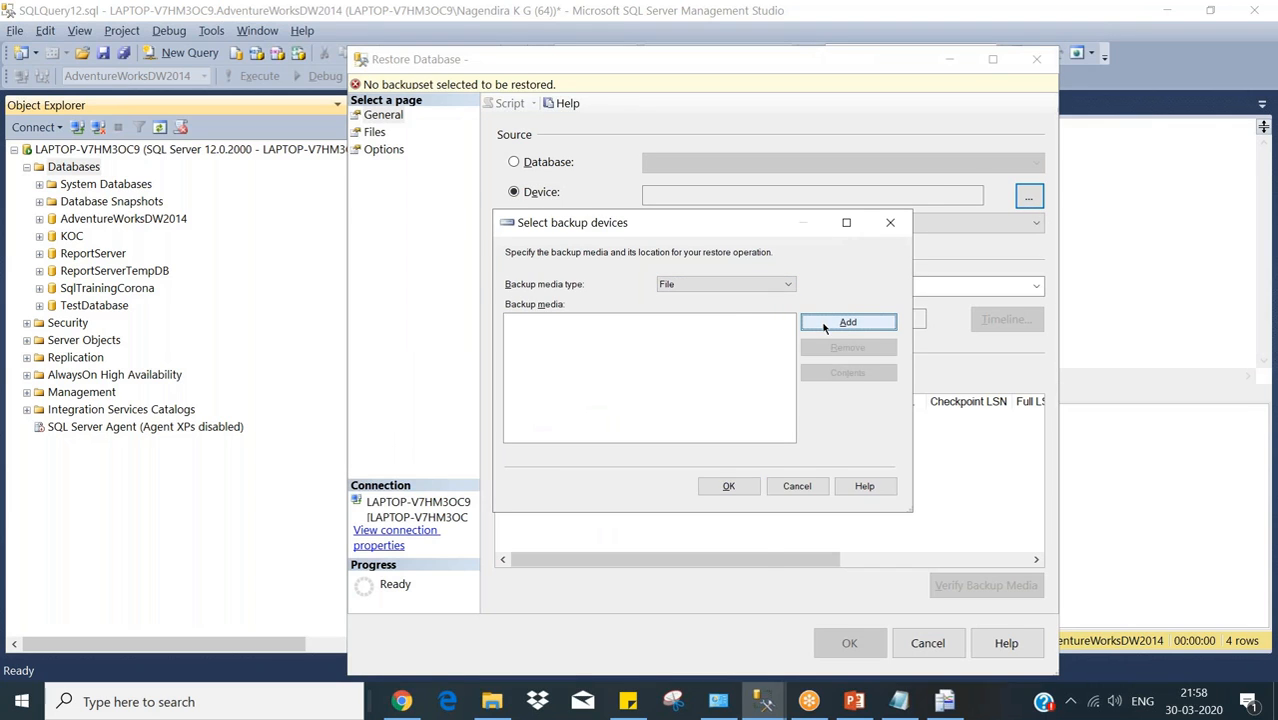
{"action": "left_click", "coordinate": [846, 322]}
Switch to File Explorer, open E:\Old Laptop\Softwares\Adventure Works 2014 Full Database Backup, and copy the folder path.
{"action": "left_click", "coordinate": [492, 704]}
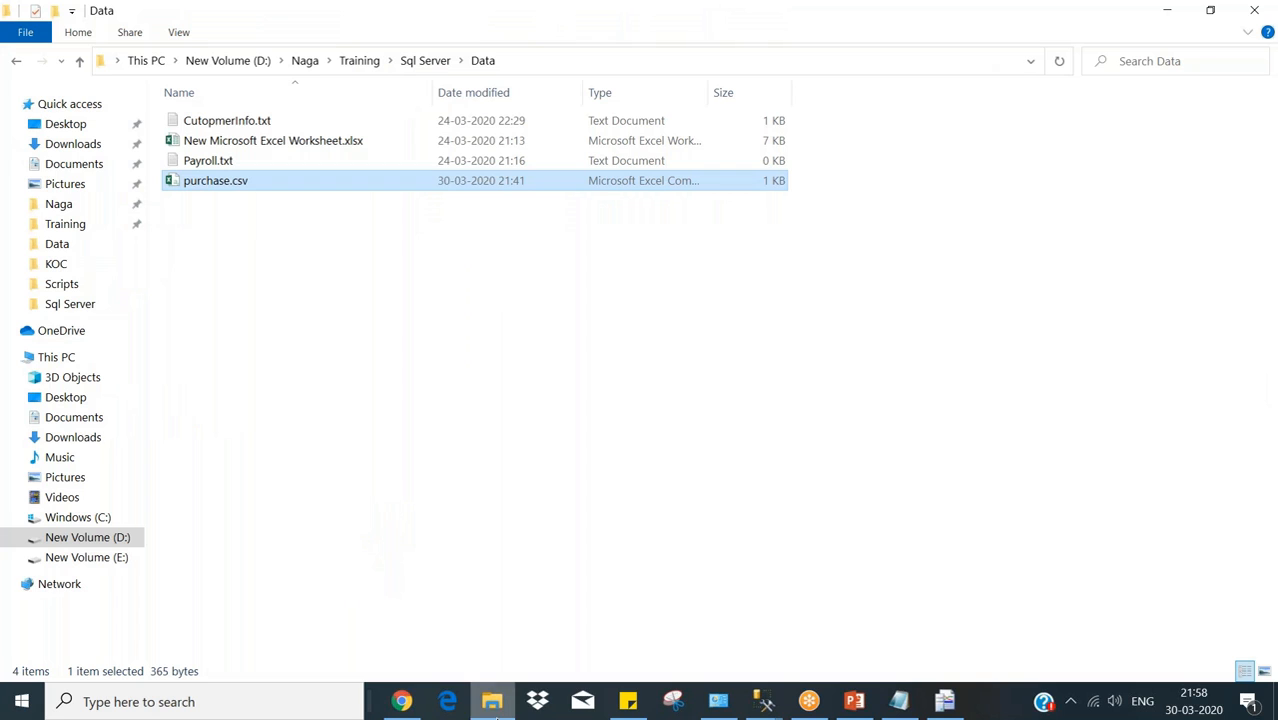
{"action": "left_click", "coordinate": [87, 558]}
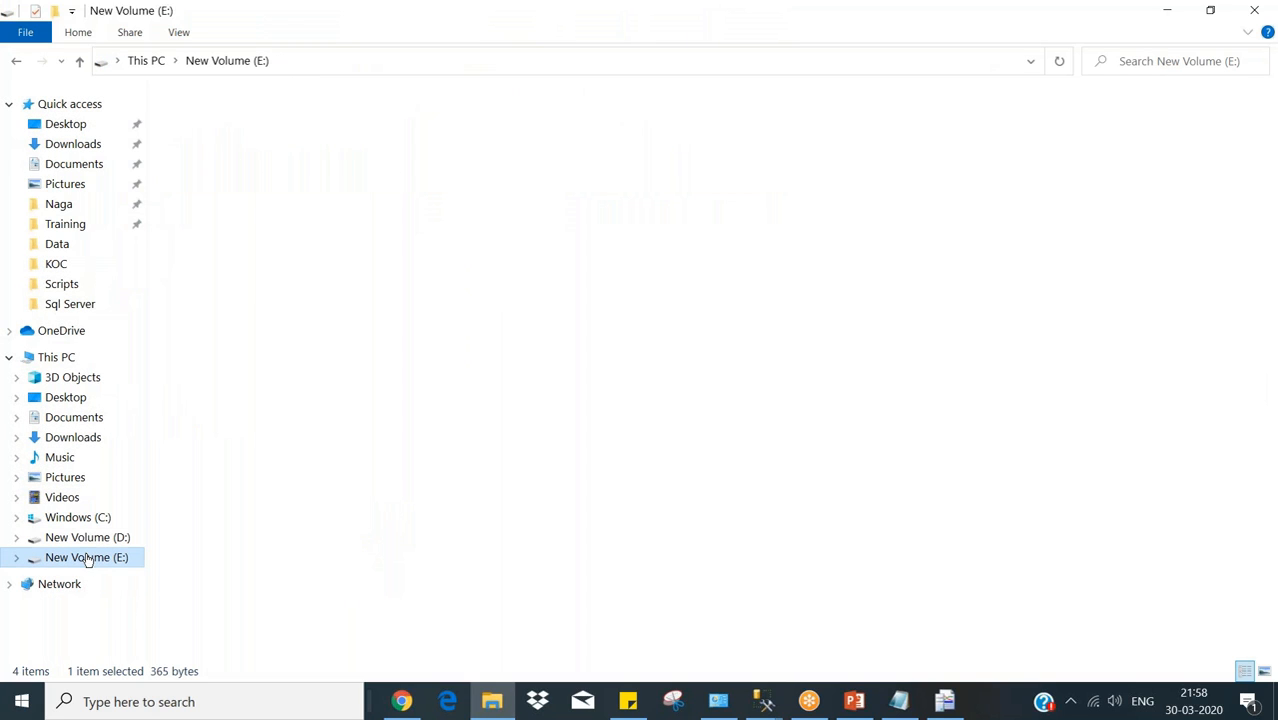
{"action": "left_click", "coordinate": [220, 163]}
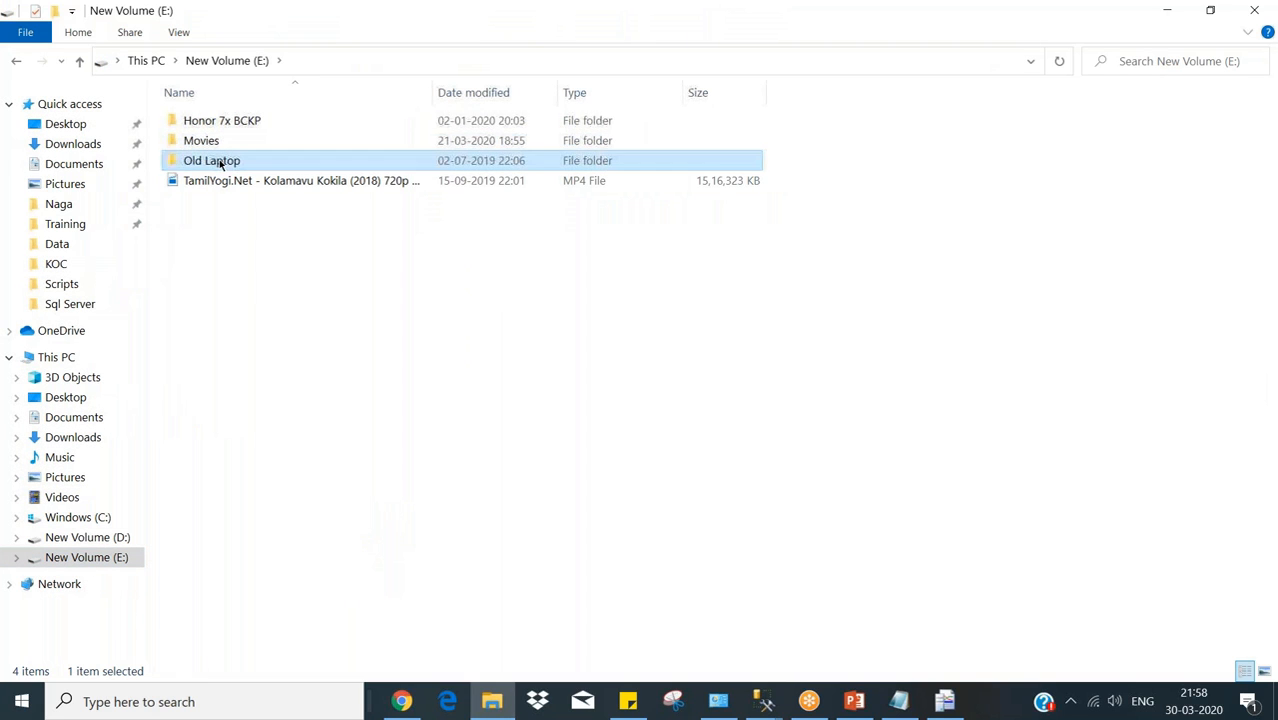
{"action": "double_click", "coordinate": [220, 163]}
{"action": "double_click", "coordinate": [214, 163]}
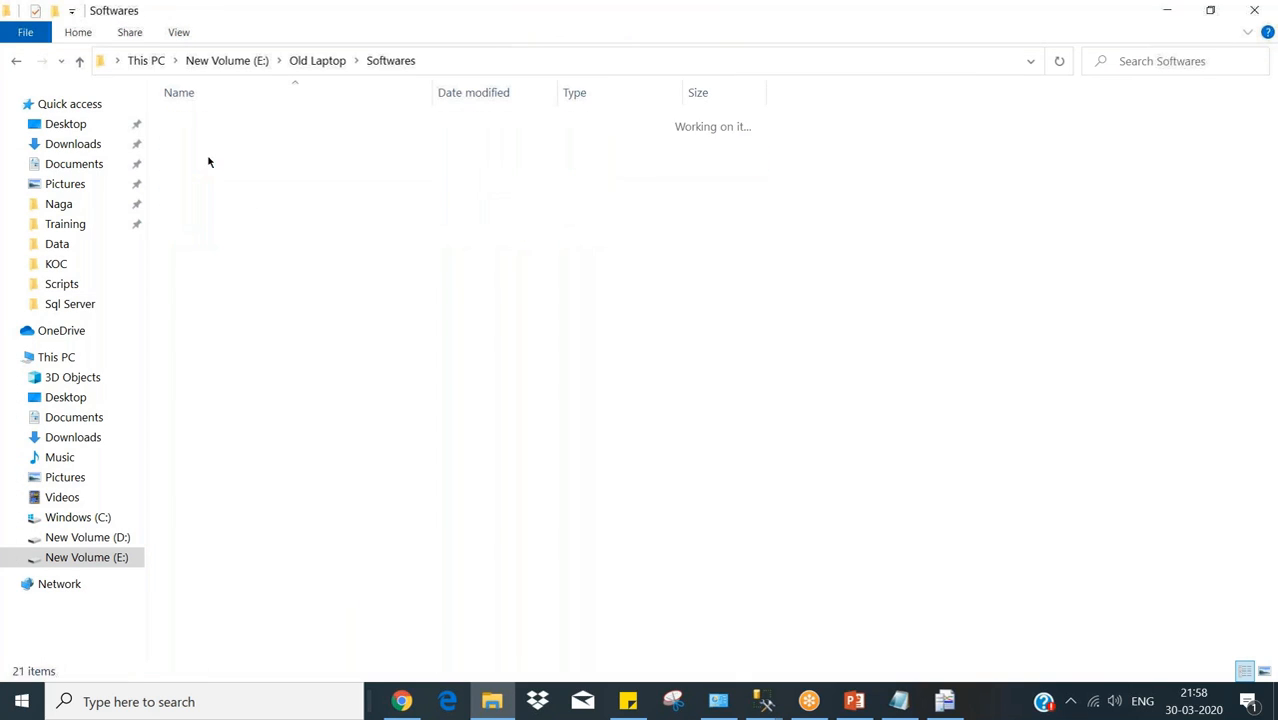
{"action": "double_click", "coordinate": [268, 122]}
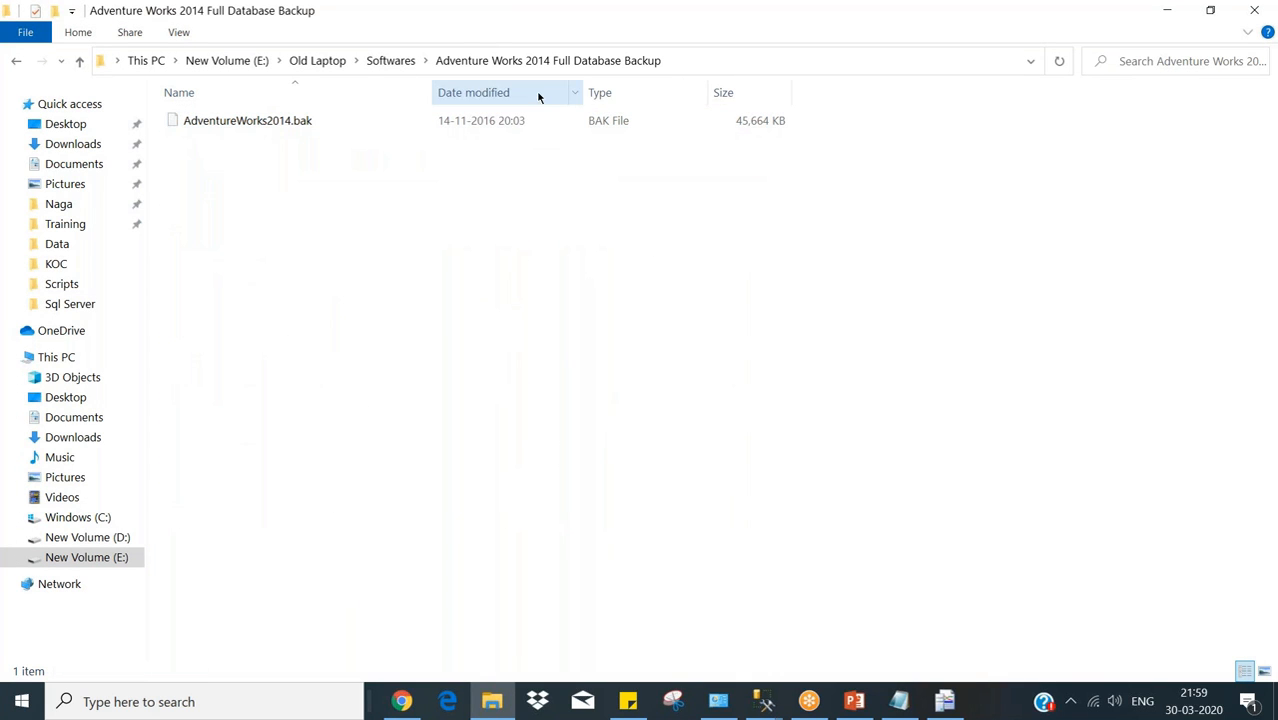
{"action": "left_click", "coordinate": [698, 62]}
{"action": "key", "text": "ctrl+c"}
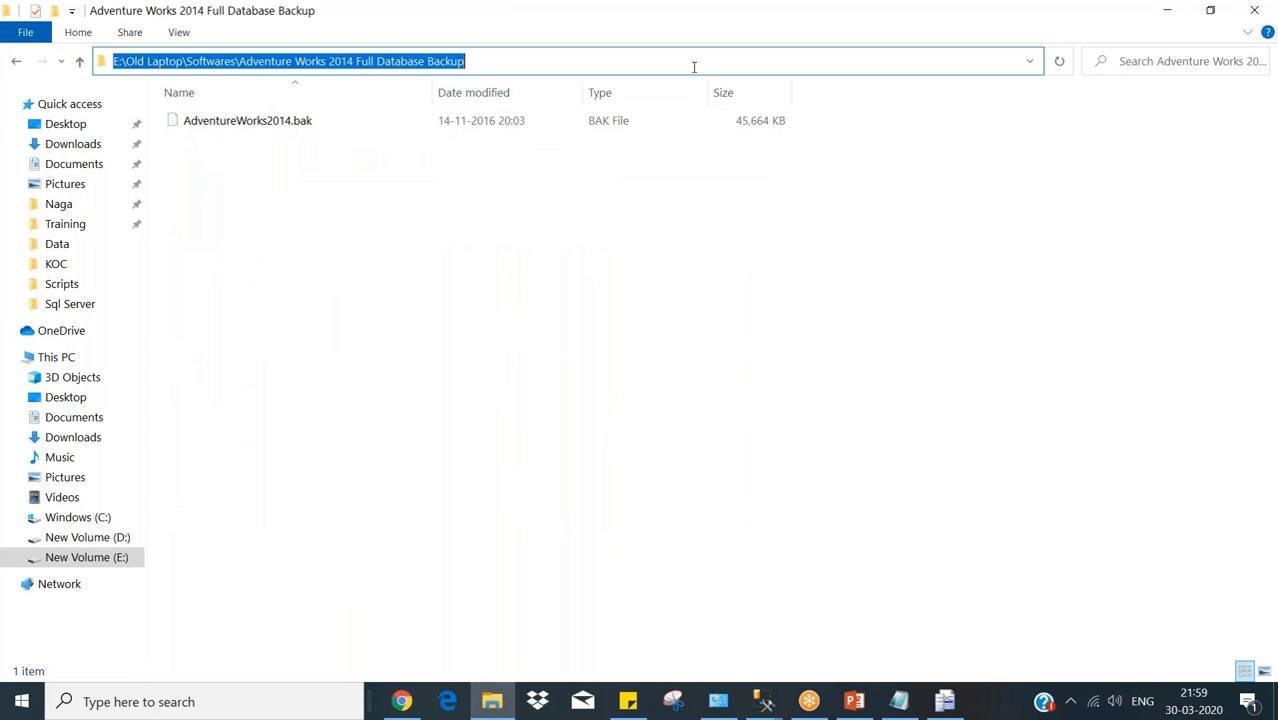
Return to SQL Server Management Studio and add AdventureWorks2014.bak from the copied folder path as the backup media.
{"action": "key", "text": "alt+Tab"}
{"action": "left_click", "coordinate": [833, 206]}
{"action": "key", "text": "ctrl+v"}
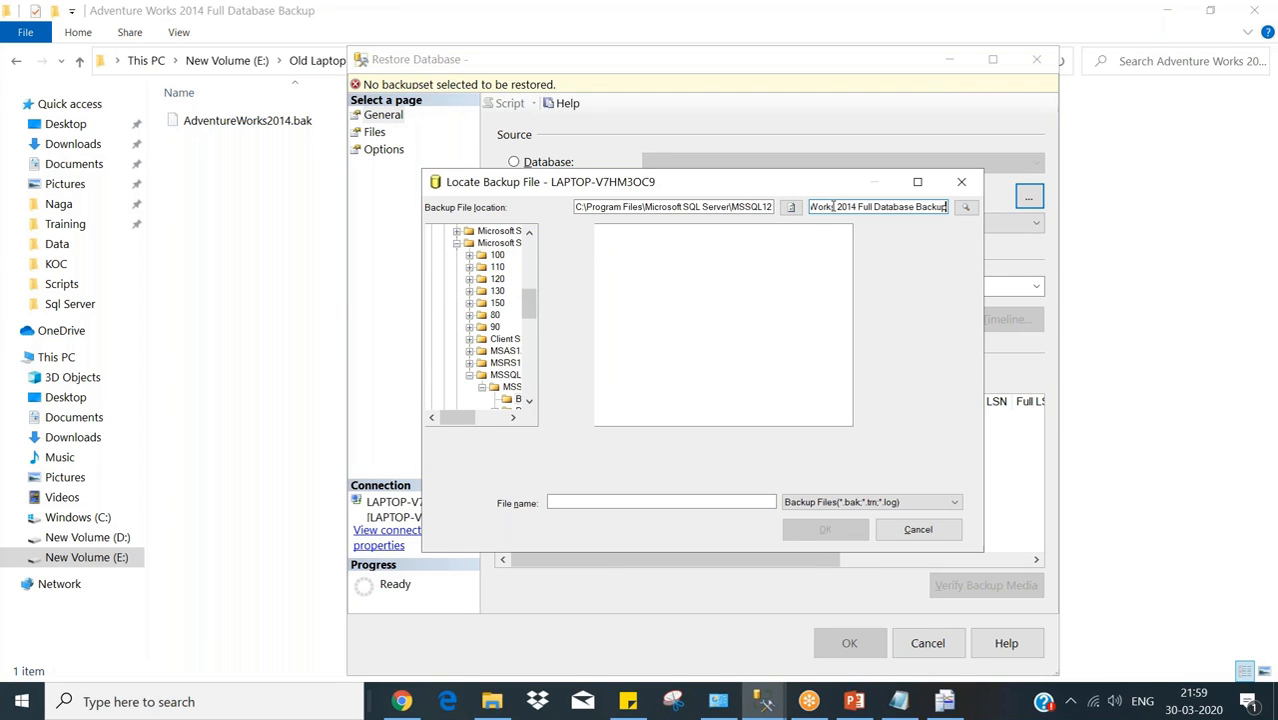
{"action": "left_click", "coordinate": [650, 503]}
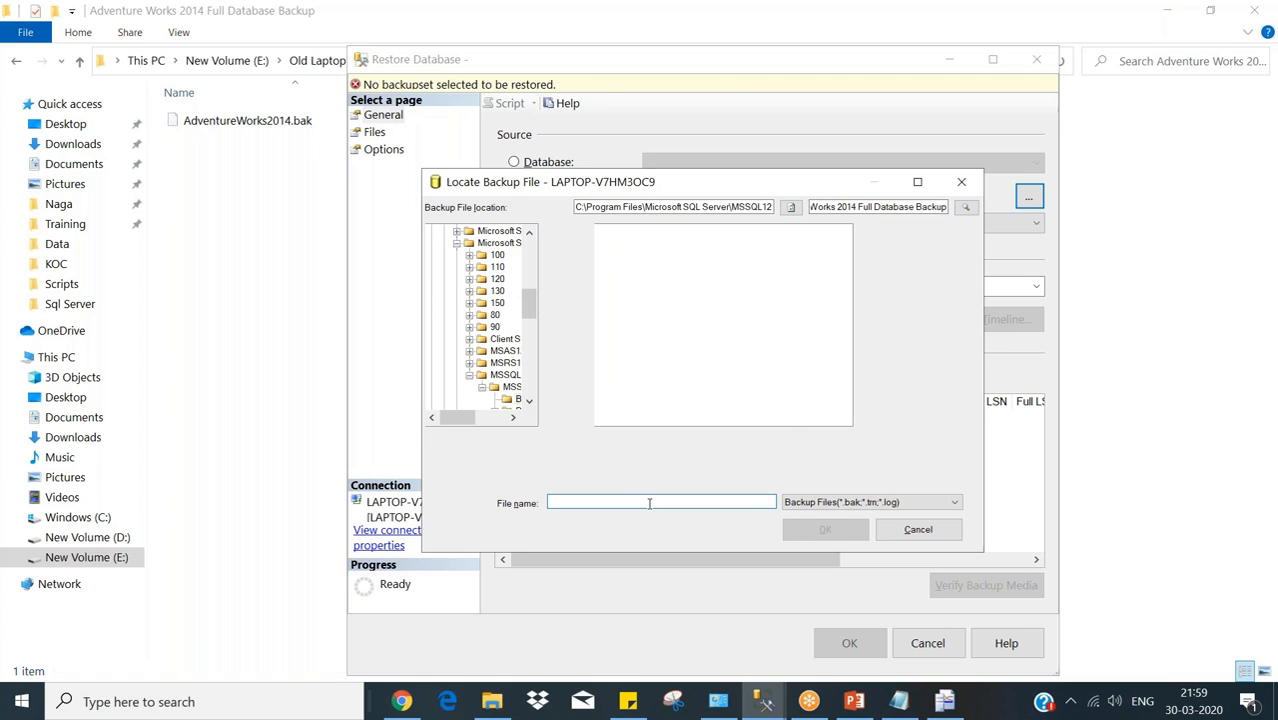
{"action": "key", "text": "ctrl+v"}
{"action": "key", "text": "Return"}
{"action": "left_click", "coordinate": [660, 233]}
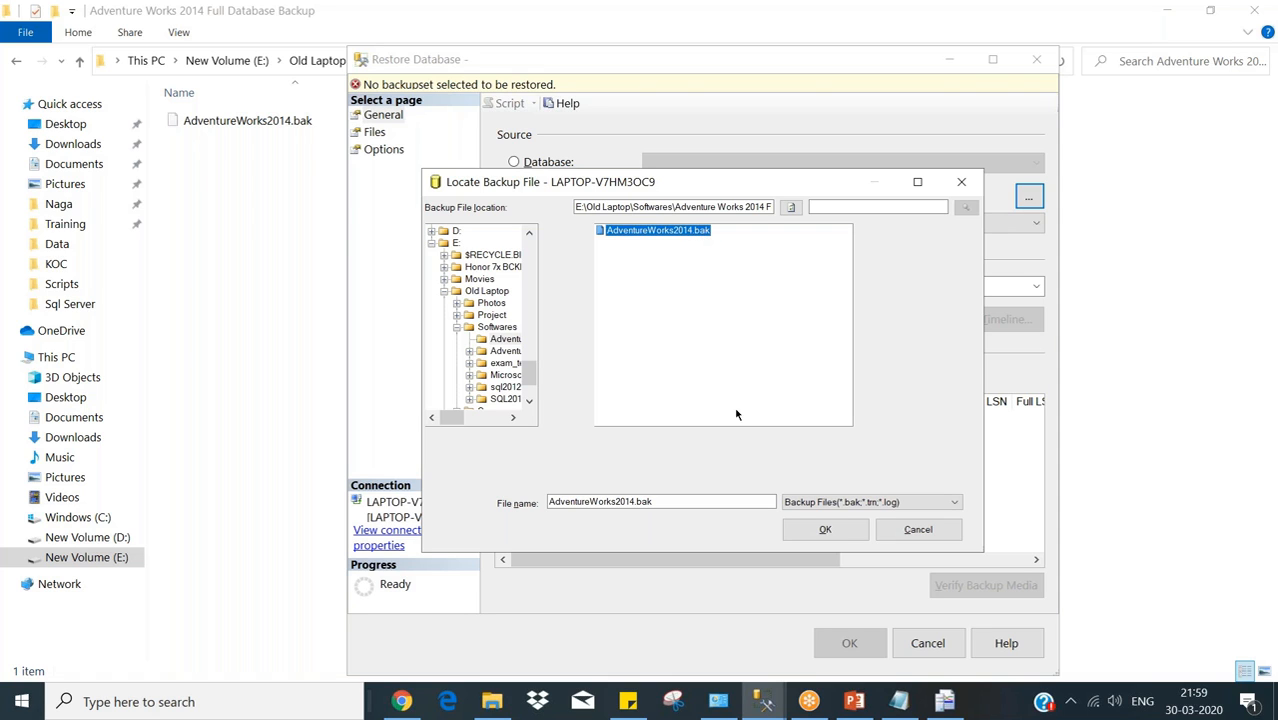
{"action": "left_click", "coordinate": [824, 530]}
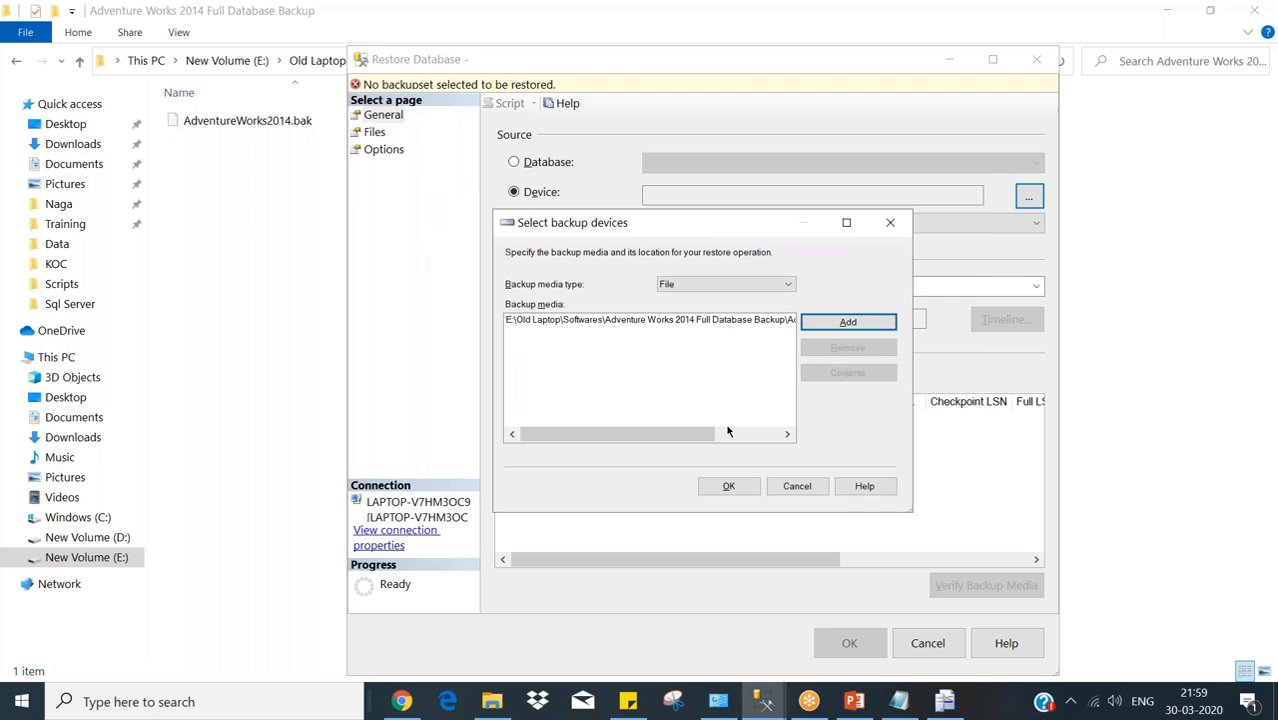
Accept the AdventureWorks2014.bak backup device and restore the AdventureWorks2014 database from it.
{"action": "left_click", "coordinate": [727, 322]}
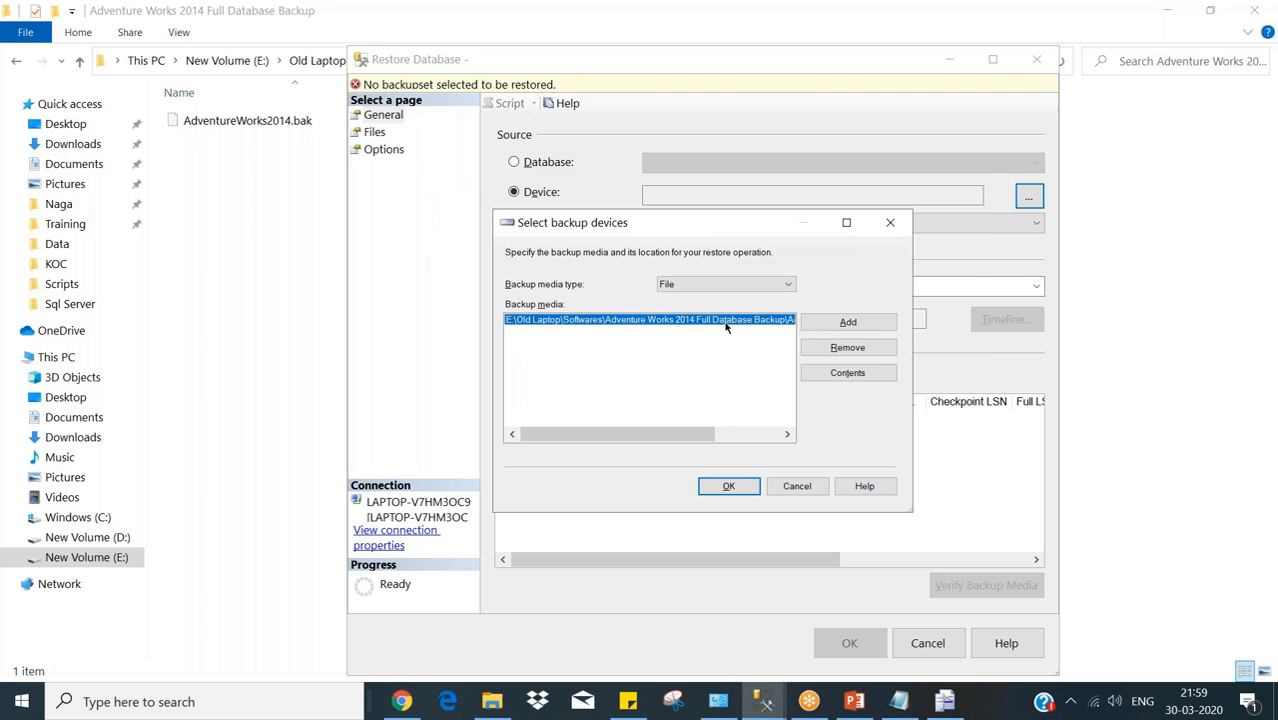
{"action": "left_click", "coordinate": [727, 487]}
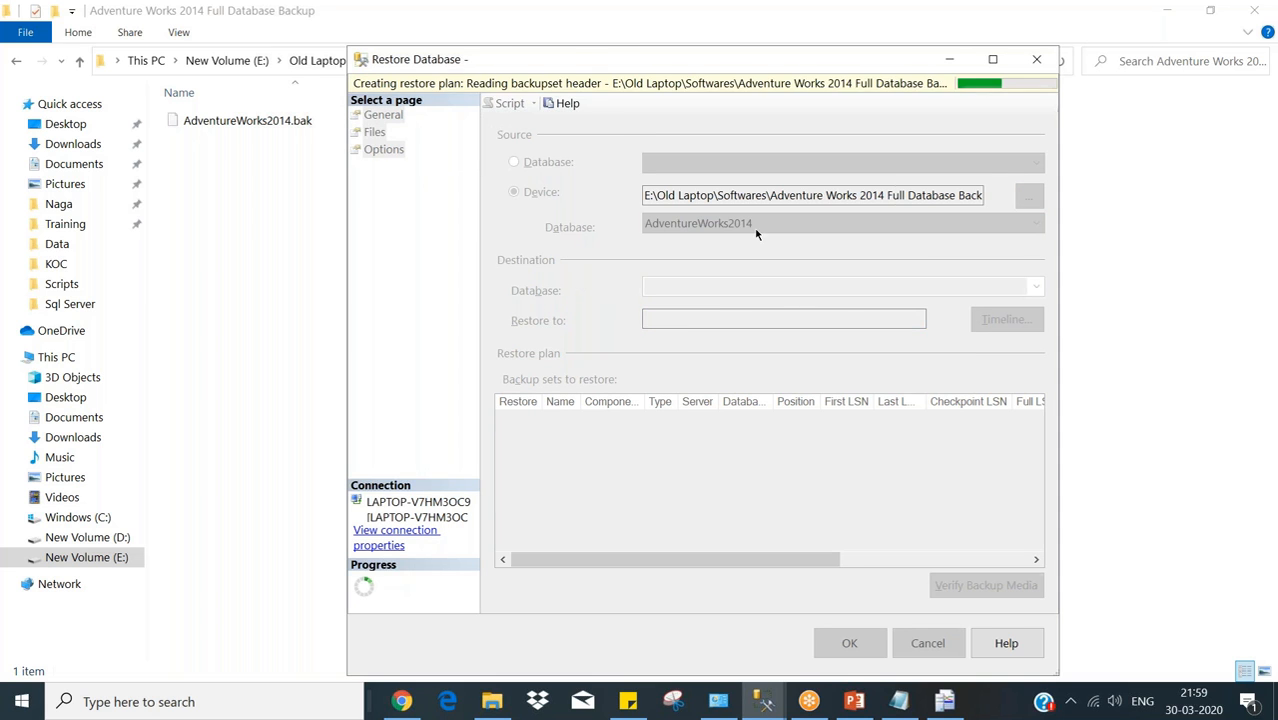
{"action": "left_click", "coordinate": [845, 643]}
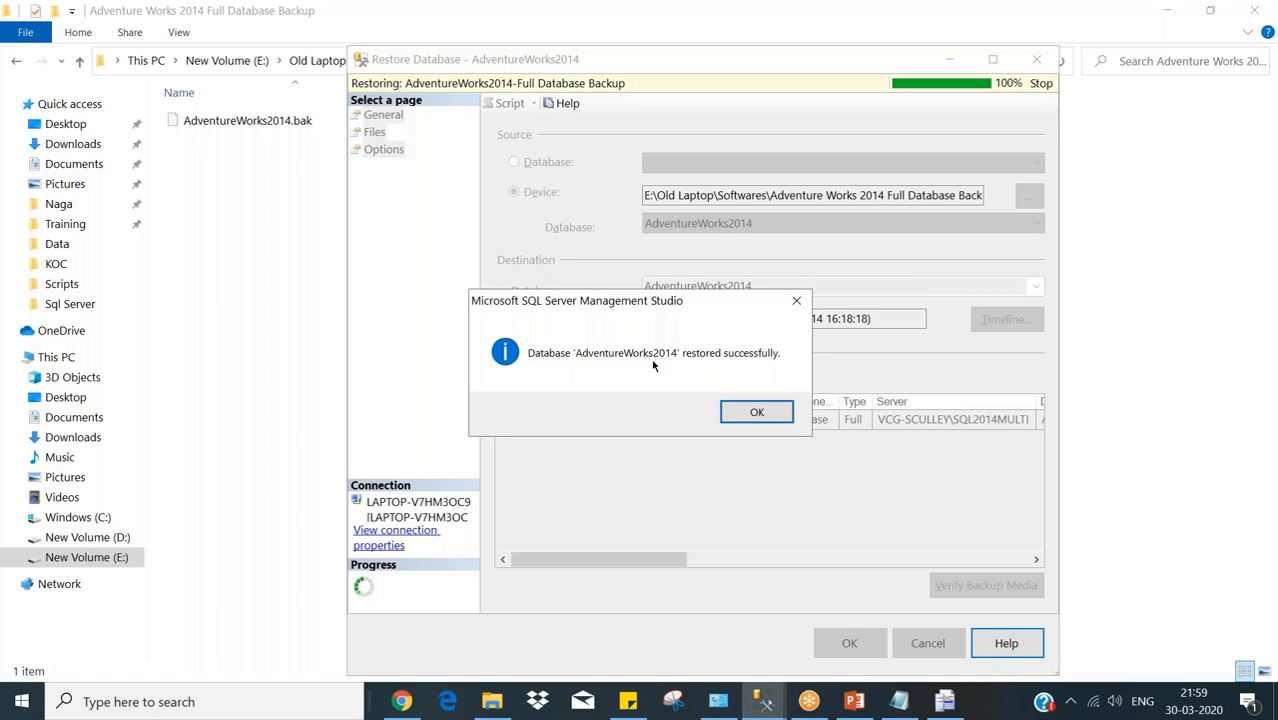
{"action": "left_click", "coordinate": [755, 413]}
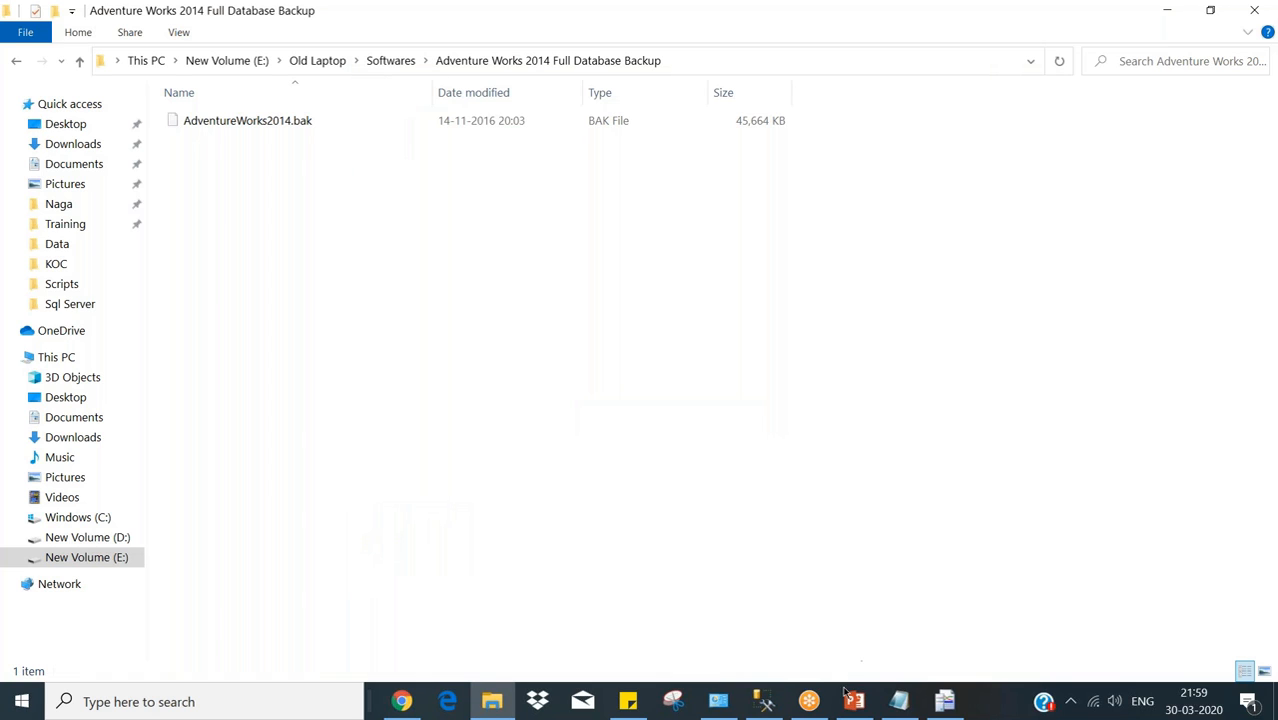
Switch back to SQL Server Management Studio, refresh the Databases node, and select AdventureWorks2014.
{"action": "left_click", "coordinate": [766, 703]}
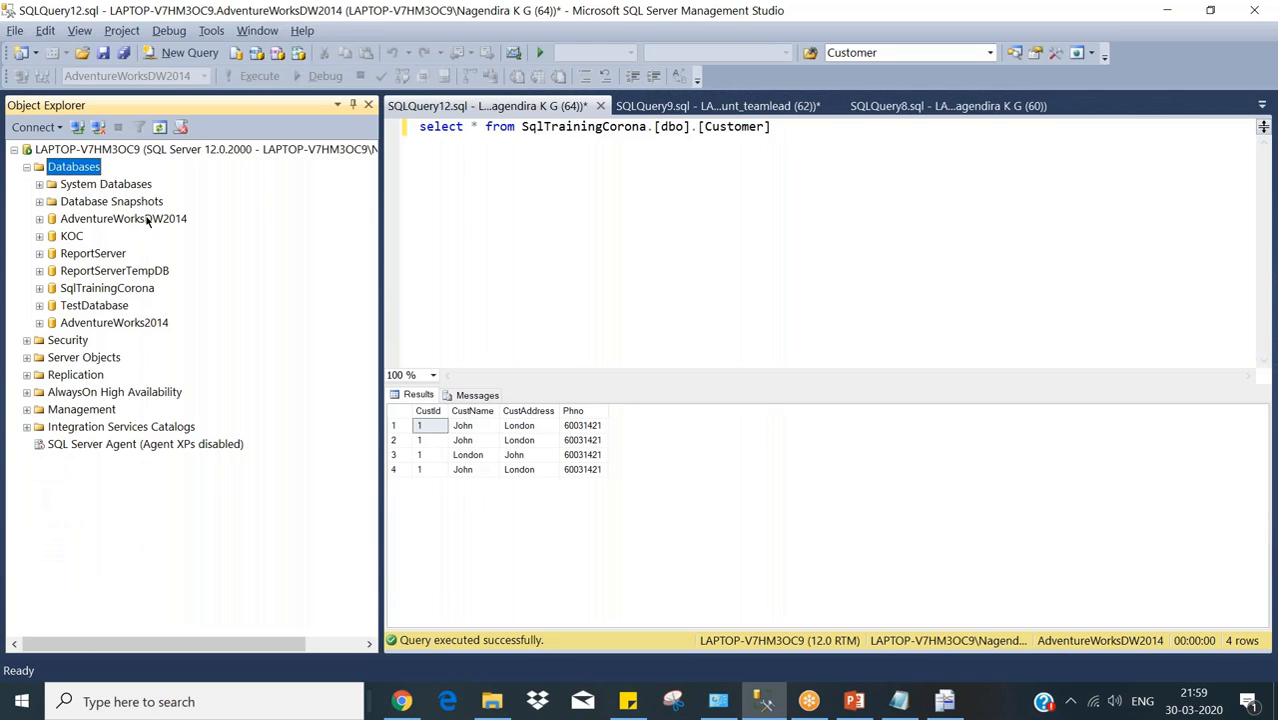
{"action": "key", "text": "F5"}
{"action": "left_click", "coordinate": [121, 219]}
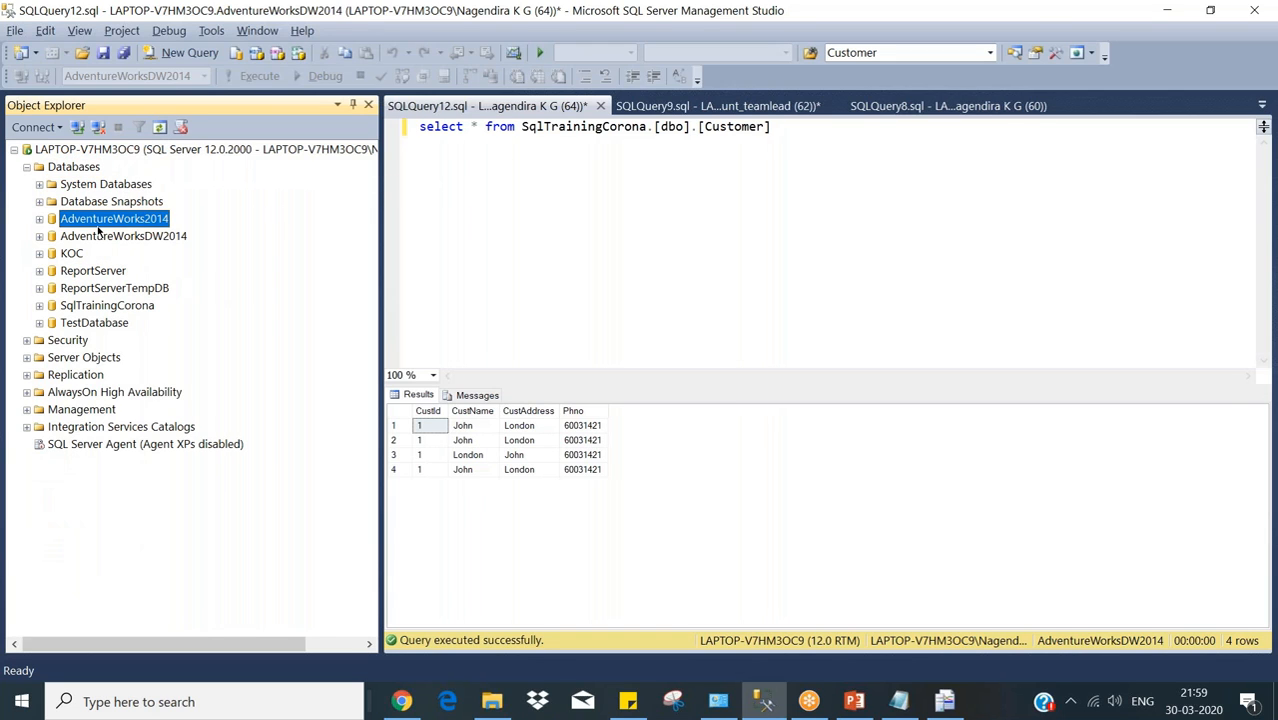
Look through the tables of the restored AdventureWorks2014 database, including the Person tables, and collapse the database node.
{"action": "left_click", "coordinate": [39, 219]}
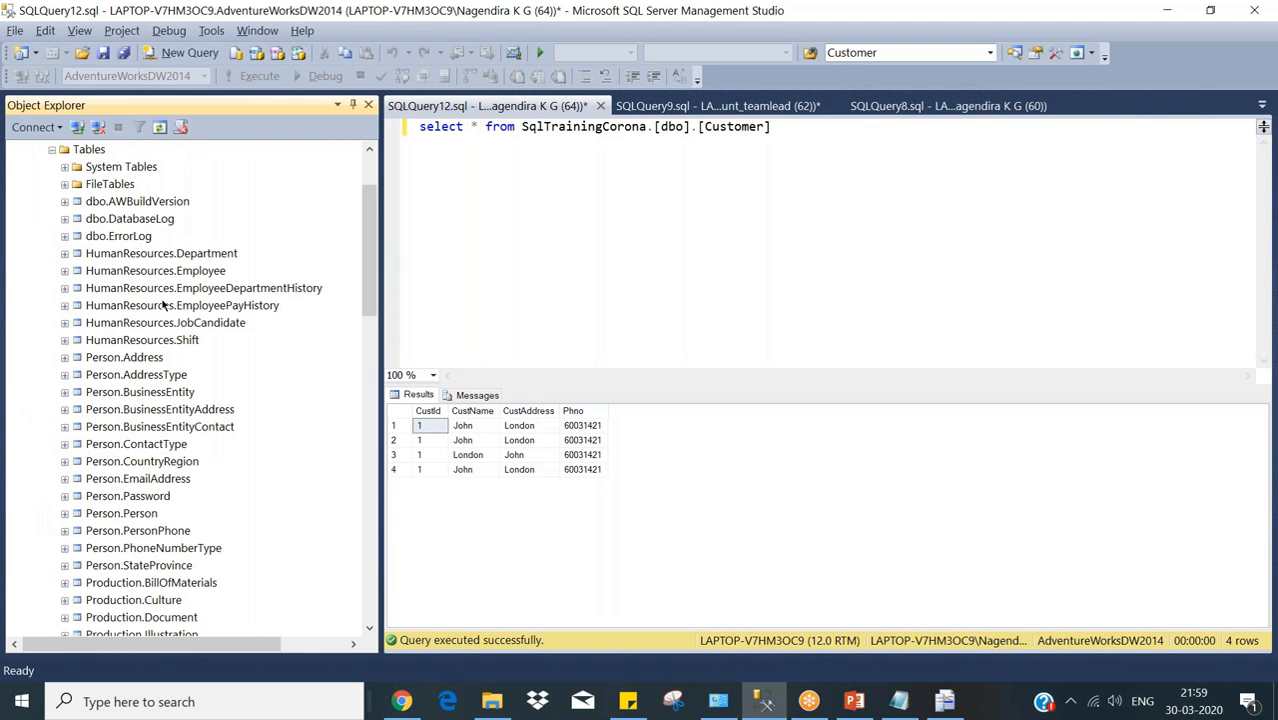
{"action": "left_click", "coordinate": [120, 308]}
{"action": "left_click", "coordinate": [117, 356]}
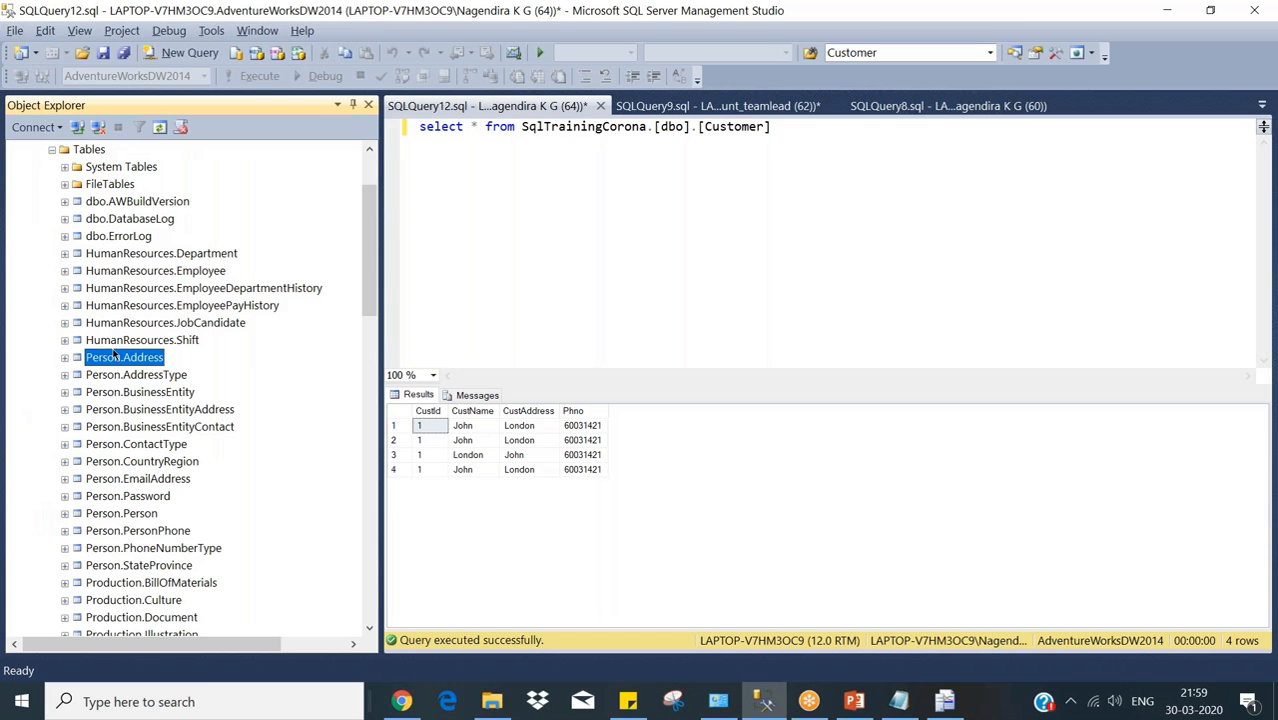
{"action": "left_click", "coordinate": [118, 375]}
{"action": "left_click", "coordinate": [126, 408]}
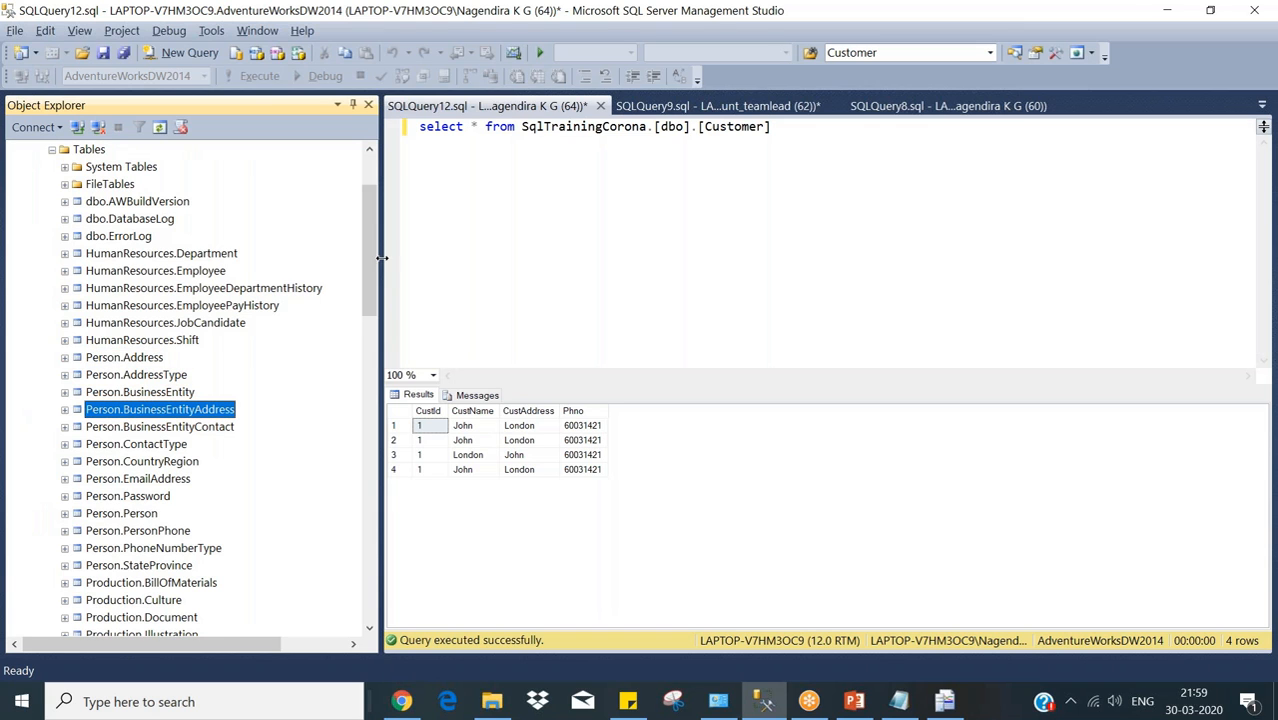
{"action": "scroll", "coordinate": [372, 285], "scroll_direction": "down", "scroll_amount": 1}
{"action": "left_click_drag", "start_coordinate": [372, 285], "coordinate": [409, 207]}
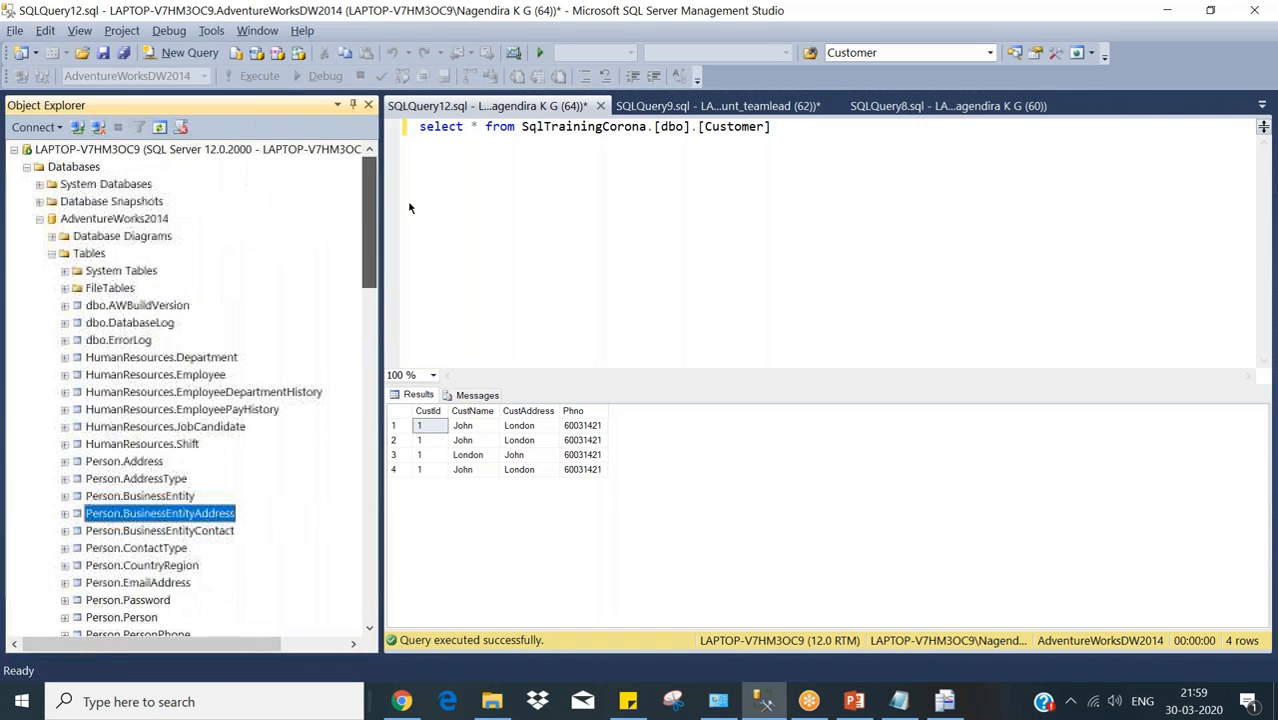
{"action": "left_click", "coordinate": [40, 219]}
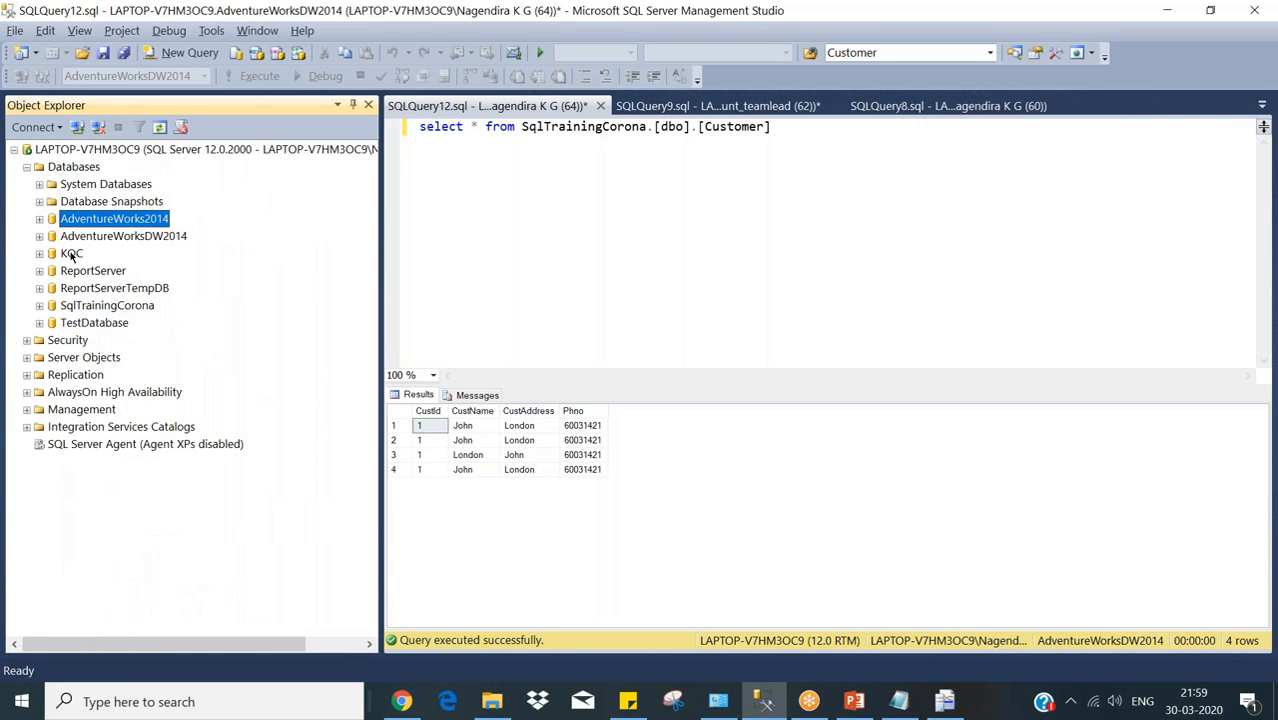
Back up the KOC database as a full backup to disk, using the default KOC.bak destination.
{"action": "right_click", "coordinate": [68, 255]}
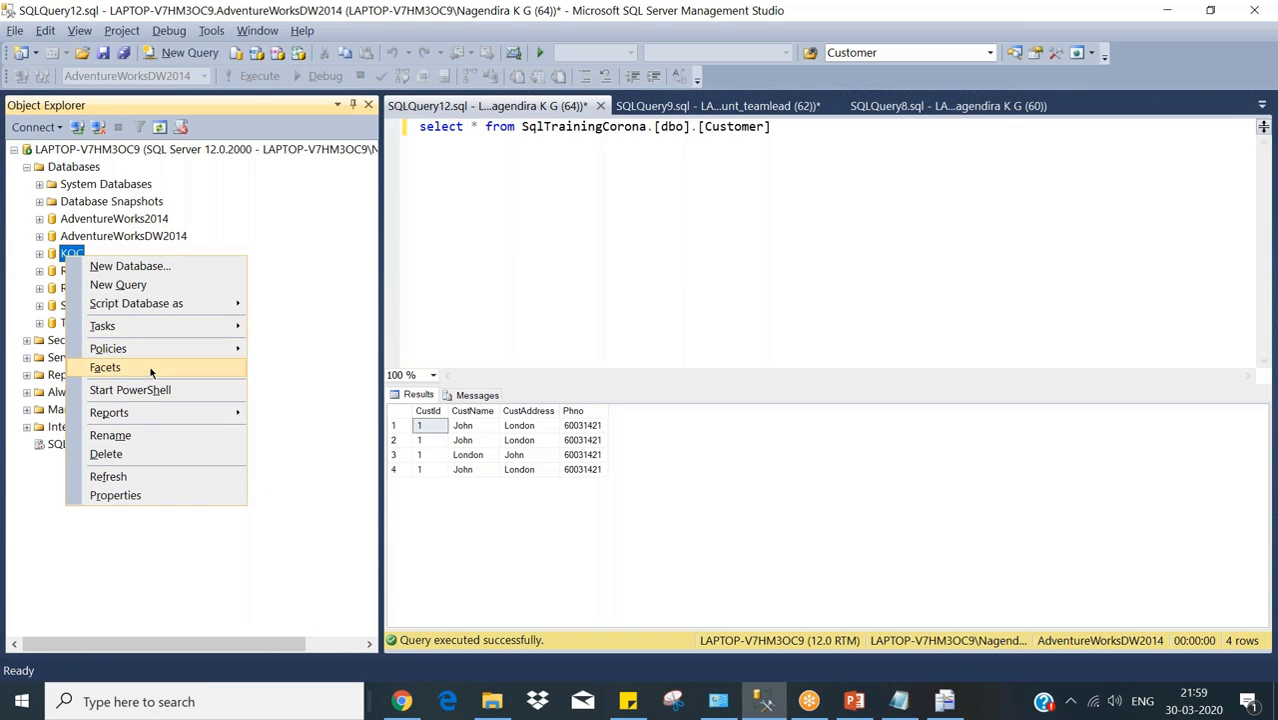
{"action": "mouse_move", "coordinate": [150, 325]}
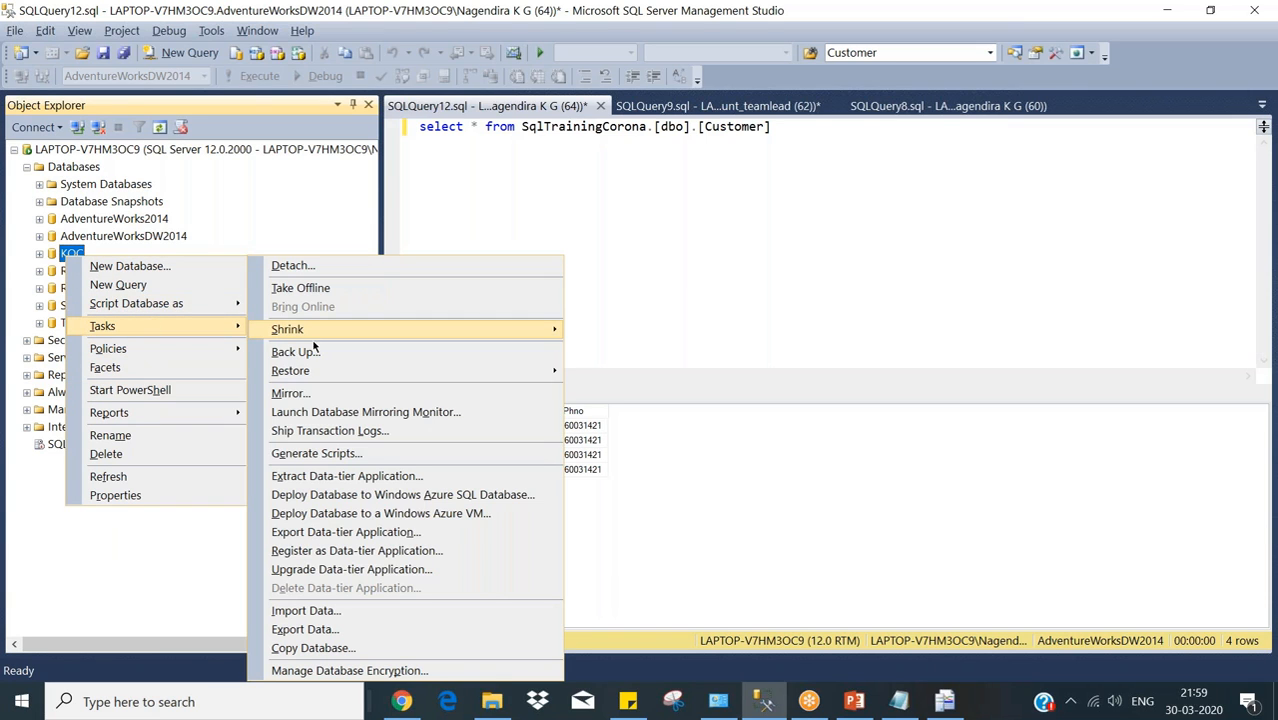
{"action": "left_click", "coordinate": [296, 352]}
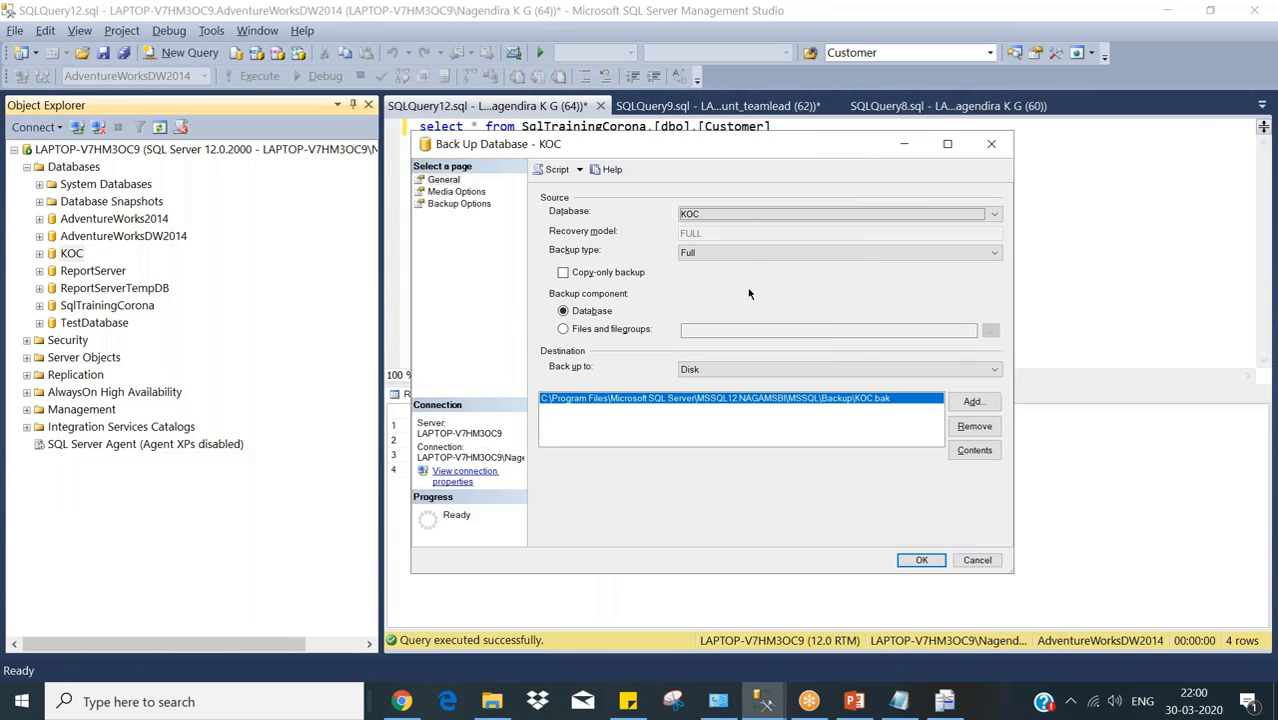
{"action": "left_click", "coordinate": [912, 559]}
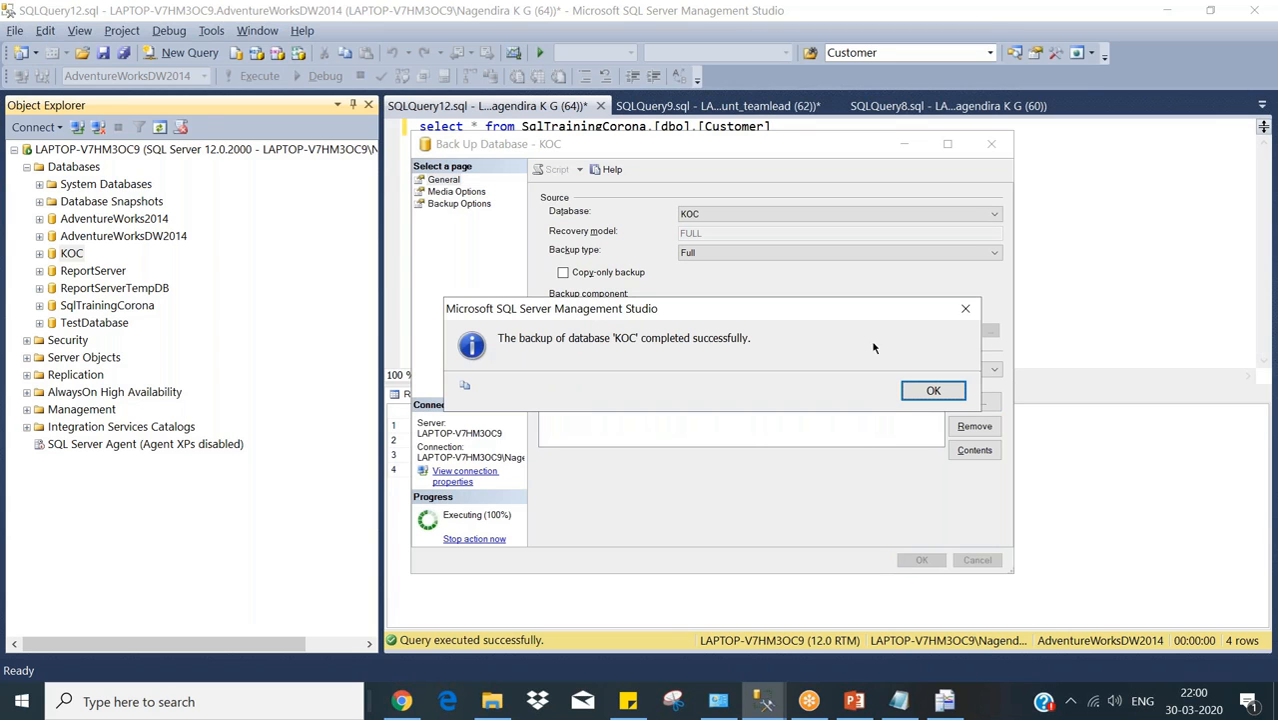
{"action": "left_click", "coordinate": [924, 391]}
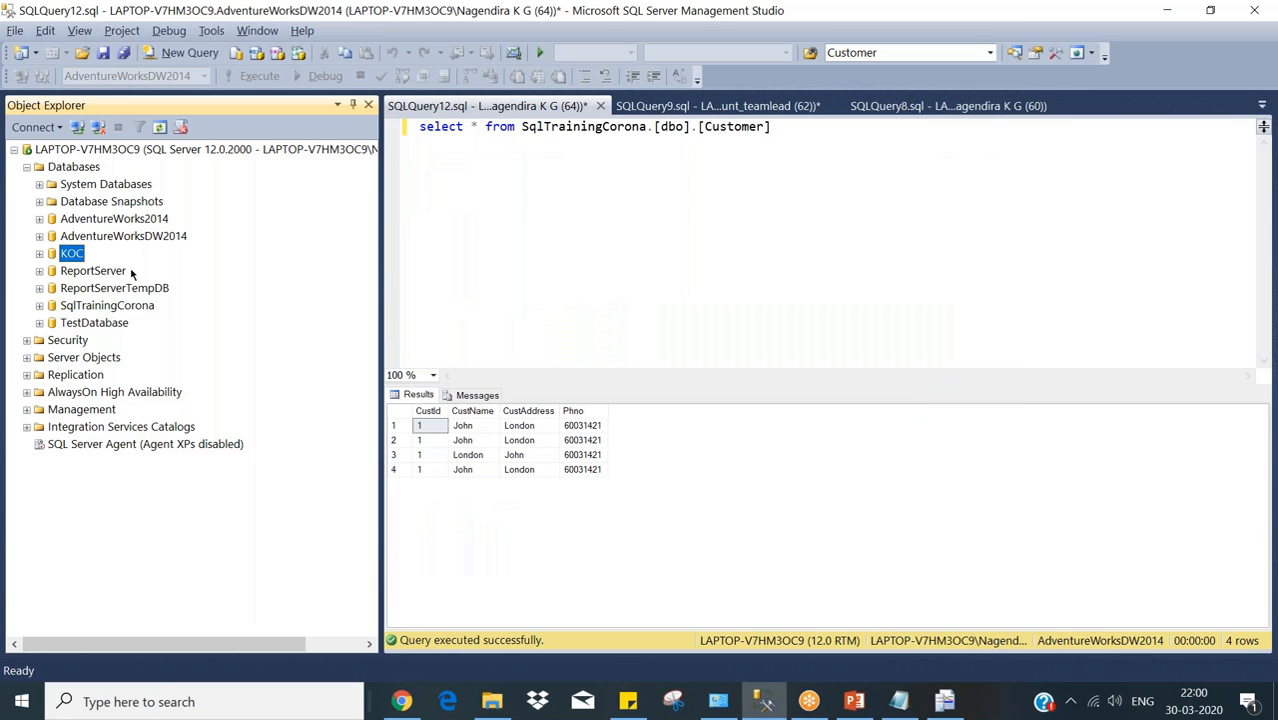
Expand AdventureWorks2014 and query the top 1000 rows of its Person.BusinessEntity table.
{"action": "left_click", "coordinate": [119, 222]}
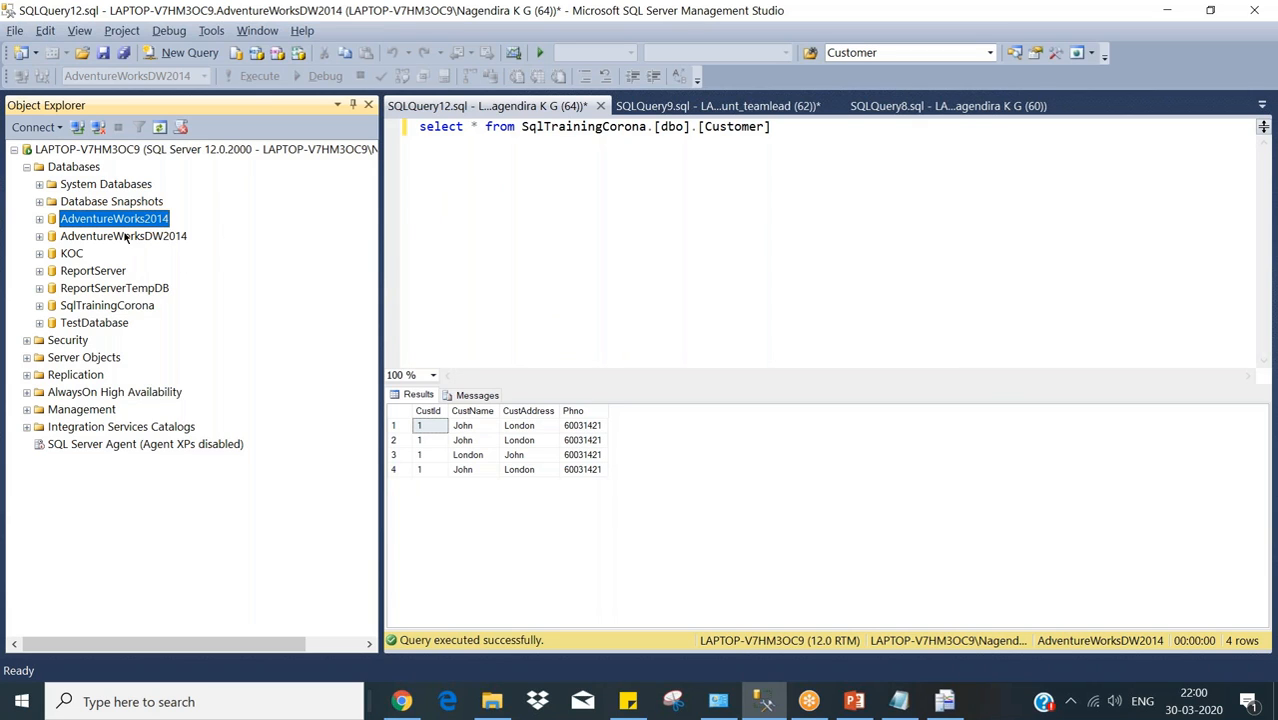
{"action": "left_click", "coordinate": [40, 220]}
{"action": "right_click", "coordinate": [155, 431]}
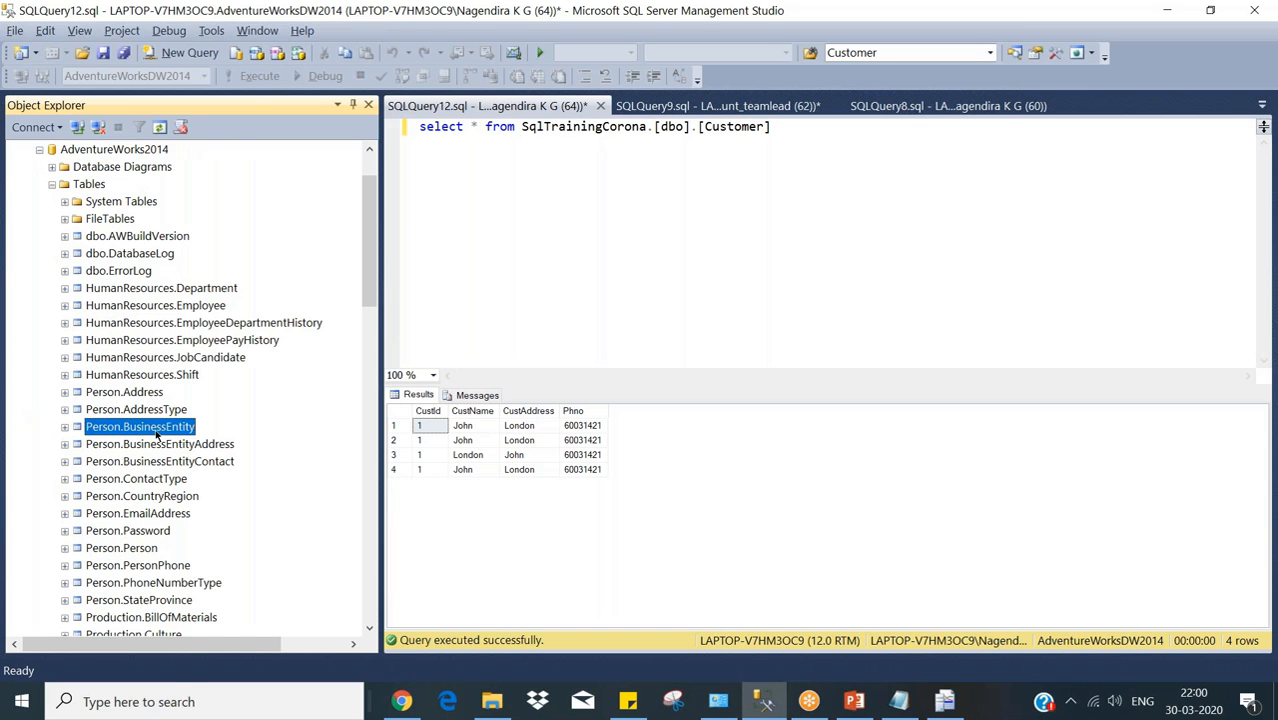
{"action": "left_click", "coordinate": [258, 382]}
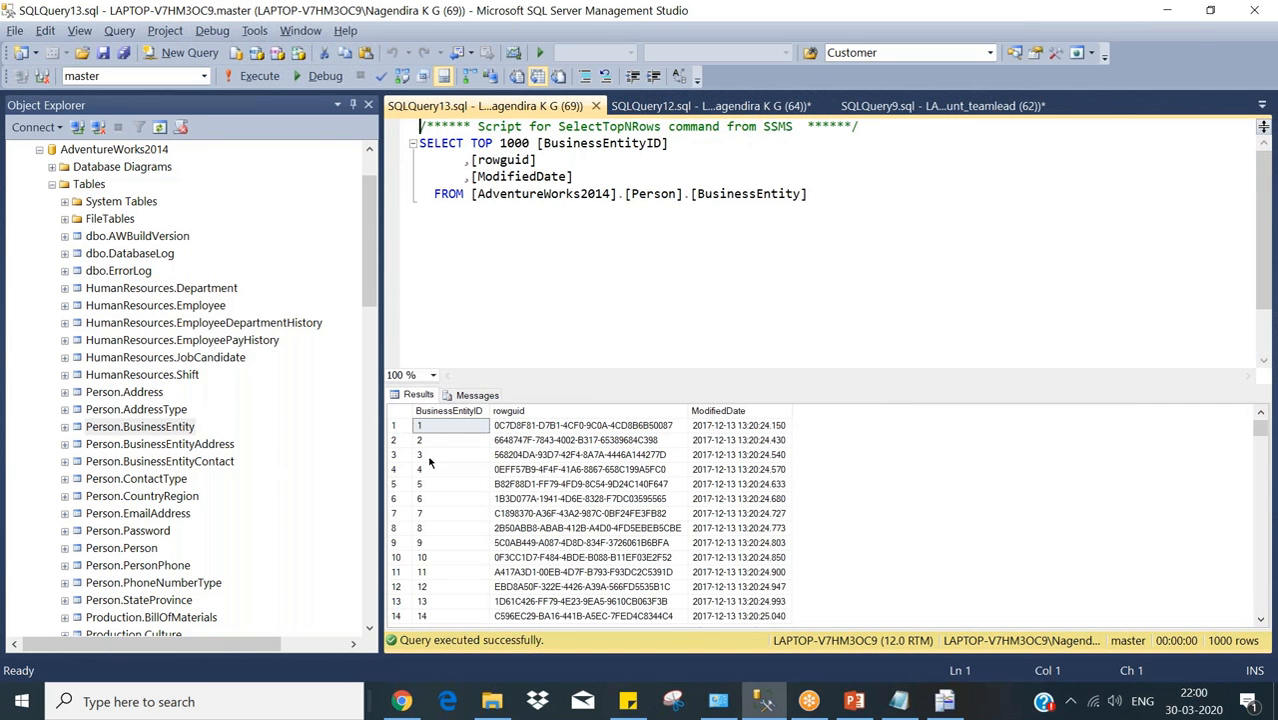
{"action": "left_click", "coordinate": [628, 444]}
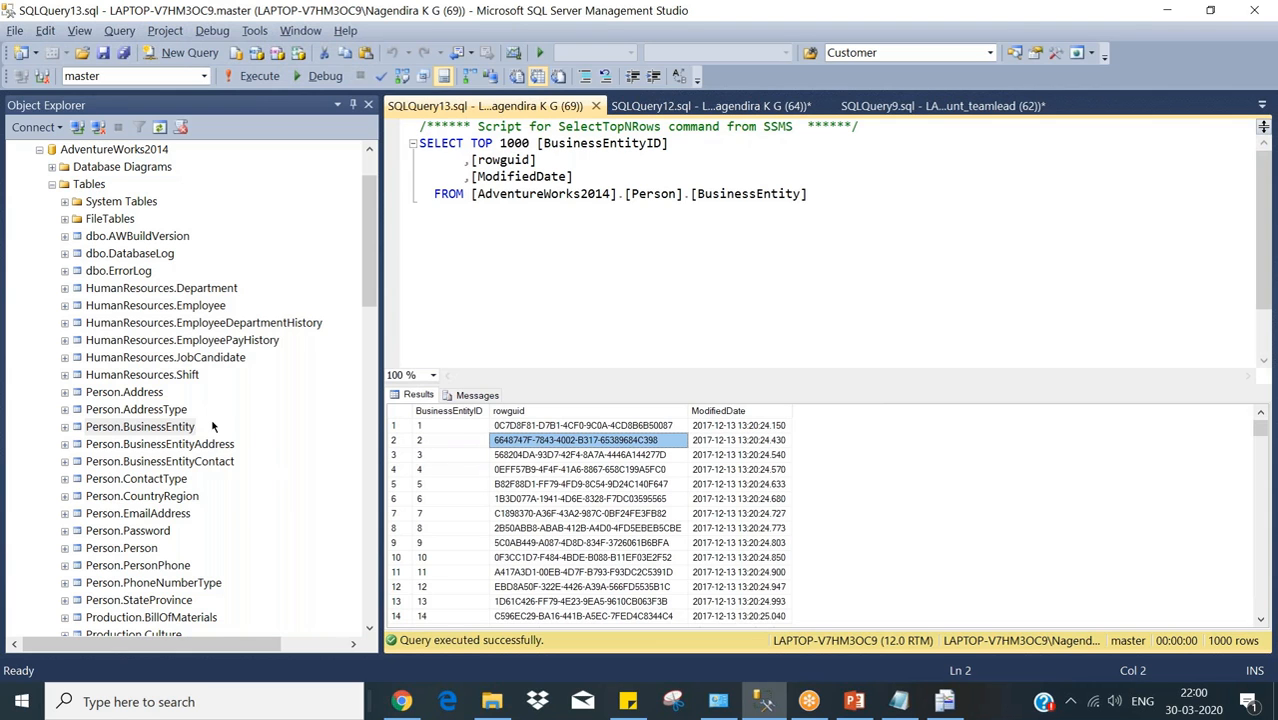
Query the top 1000 rows of the HumanResources.EmployeePayHistory table in AdventureWorks2014.
{"action": "right_click", "coordinate": [140, 345]}
{"action": "left_click", "coordinate": [200, 381]}
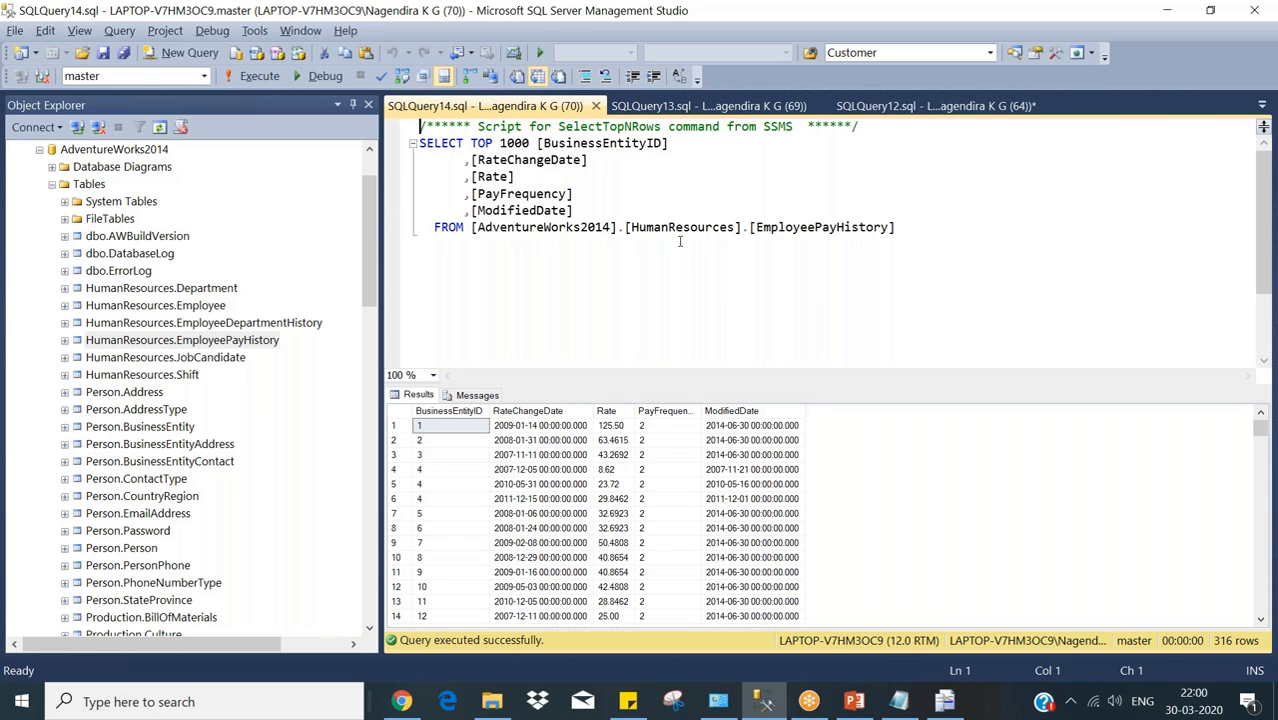
{"action": "left_click", "coordinate": [972, 36]}
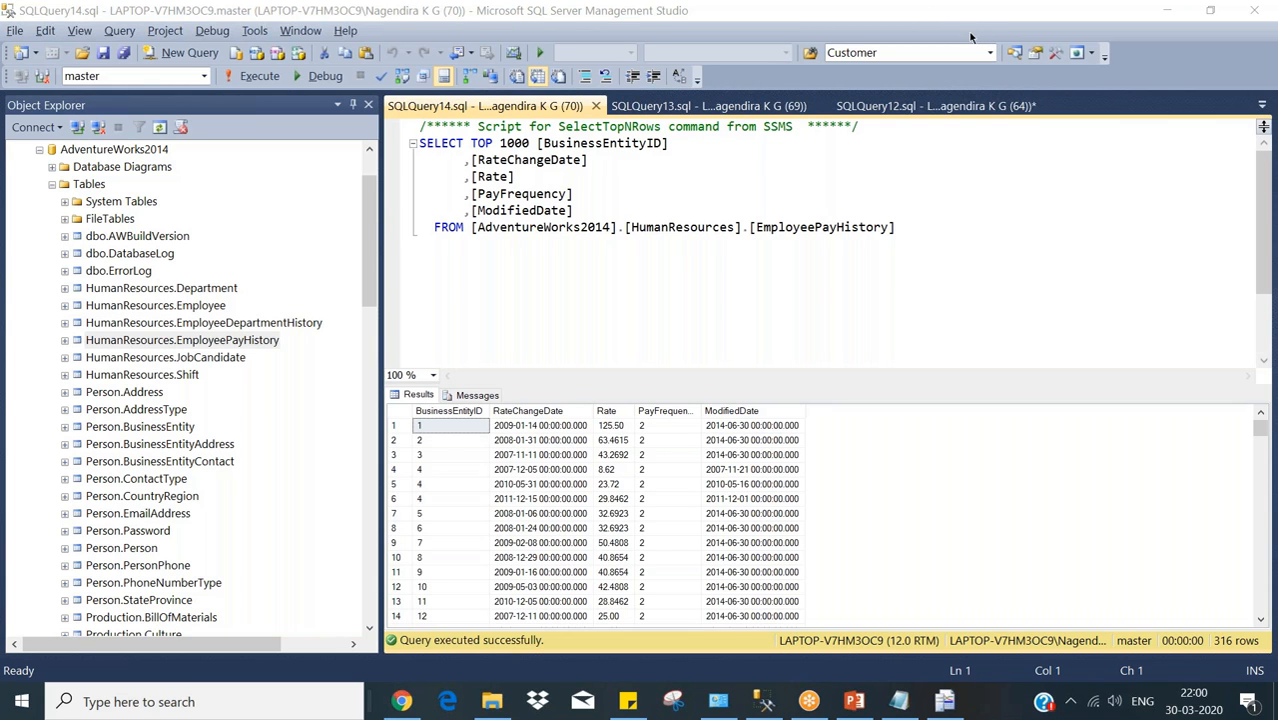